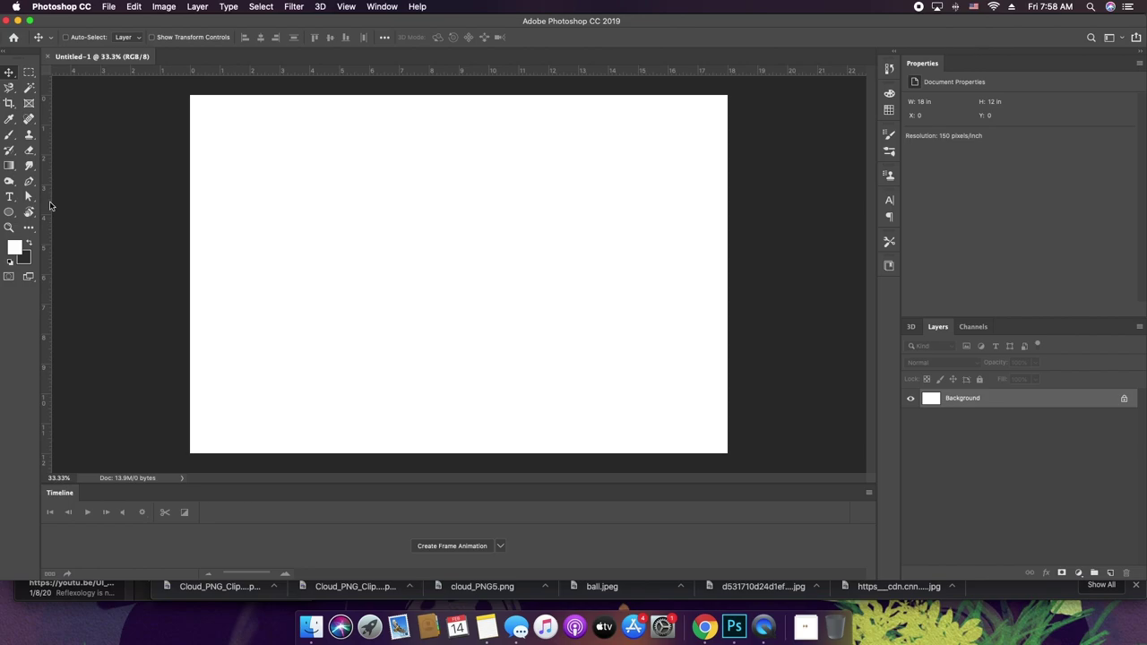
- Place two vertical guides at 6 in and 12 in to divide the canvas into three equal panels
{"action": "left_click_drag", "start_coordinate": [44, 204], "coordinate": [369, 181]}
{"action": "left_click_drag", "start_coordinate": [47, 190], "coordinate": [548, 204]}
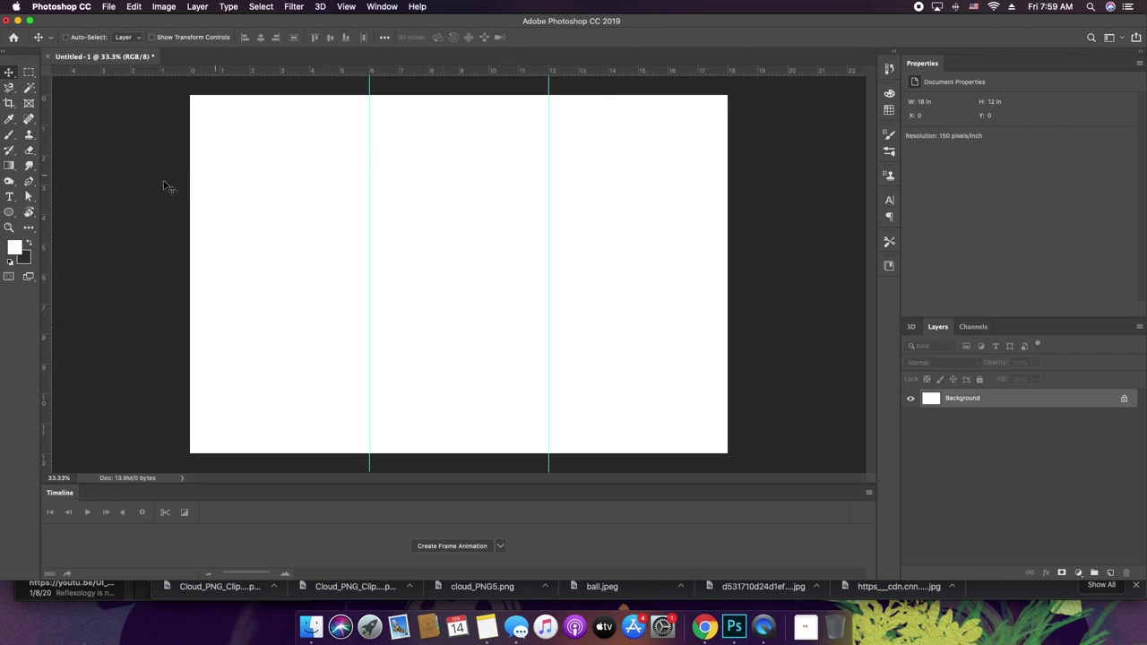
{"action": "key", "text": "m"}
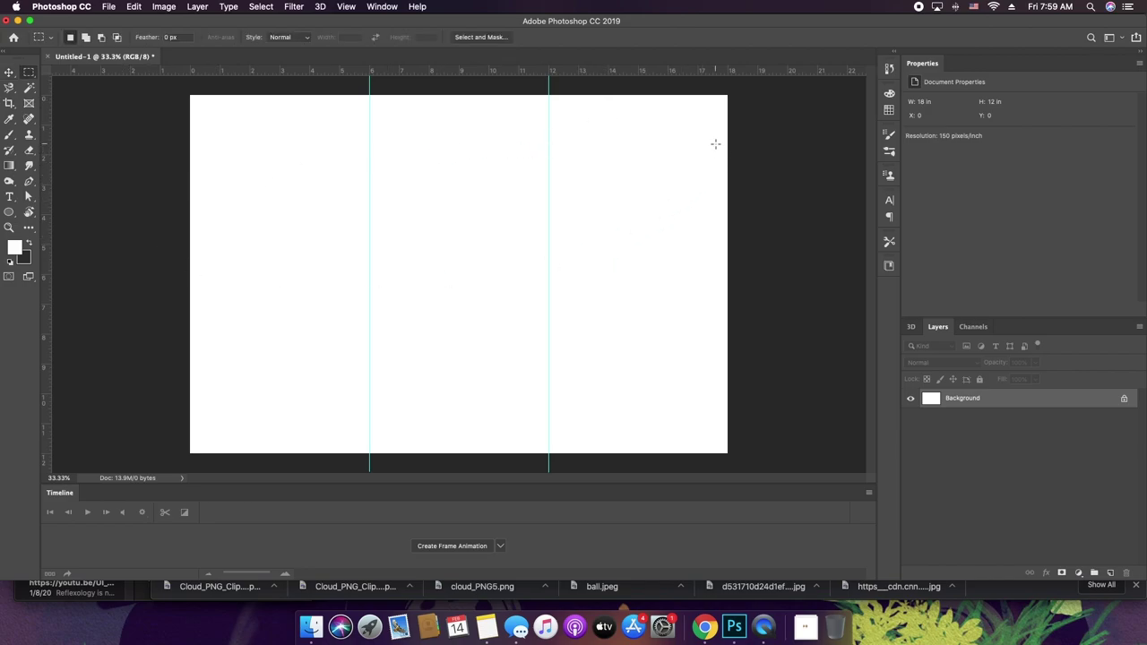
{"action": "key", "text": "v"}
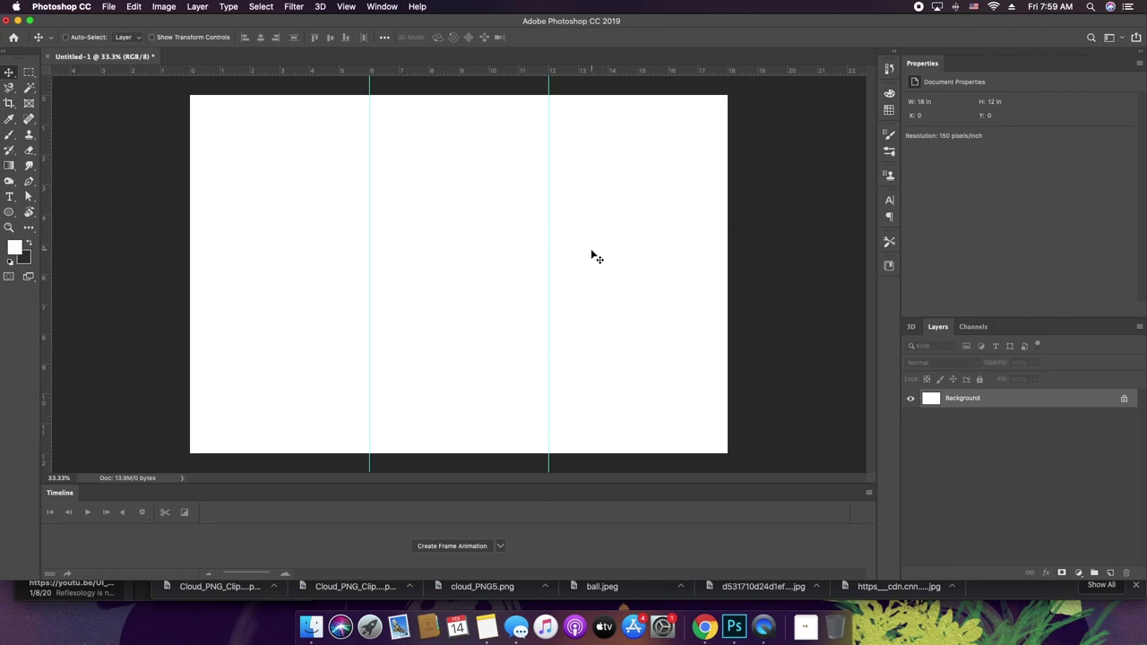
- Add the text "front" in dark grey to the third panel and centre it there by eye
{"action": "key", "text": "t"}
{"action": "key", "text": "v"}
{"action": "key", "text": "t"}
{"action": "left_click", "coordinate": [603, 262]}
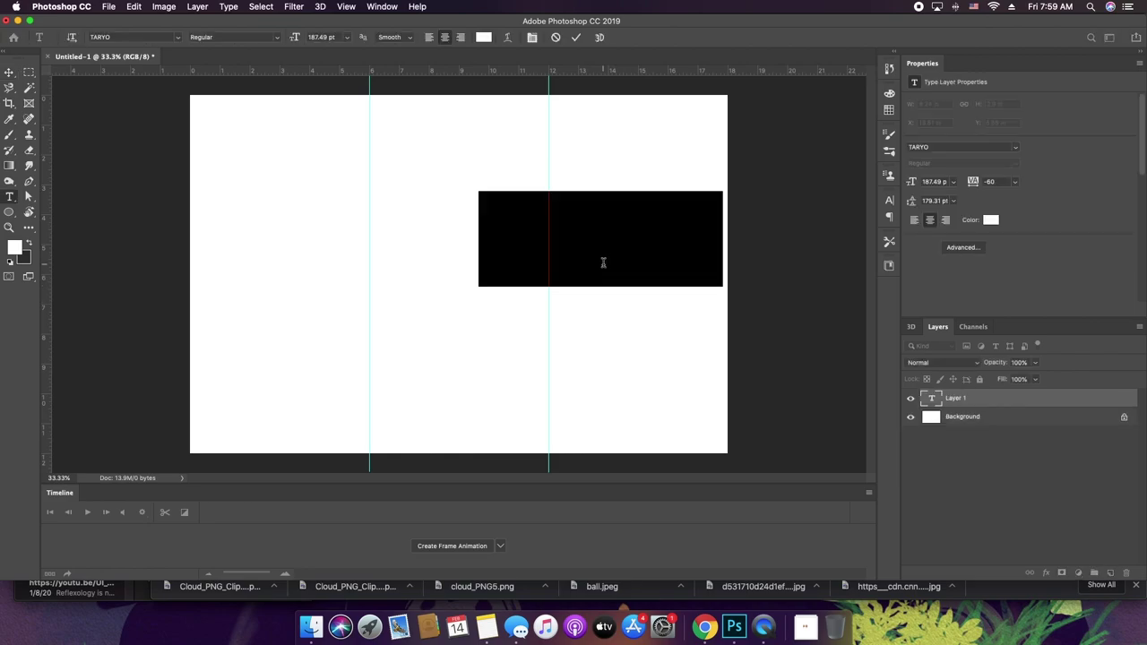
{"action": "type", "text": "..."}
{"action": "key", "text": "super+a"}
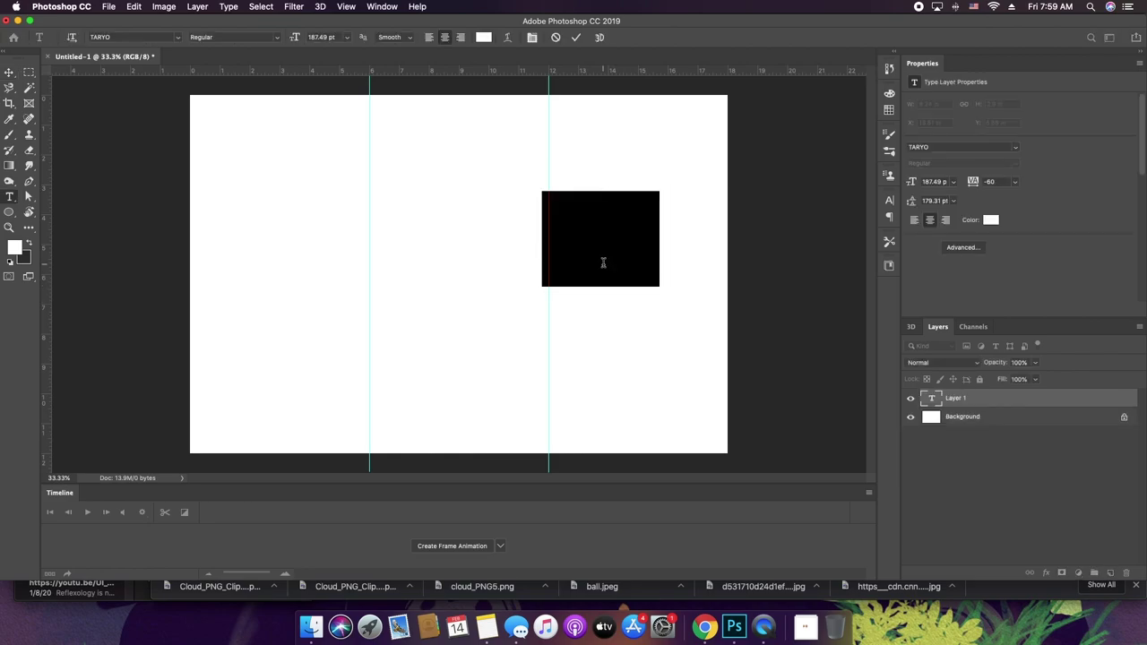
{"action": "left_click", "coordinate": [30, 242]}
{"action": "left_click_drag", "start_coordinate": [711, 277], "coordinate": [745, 307]}
{"action": "left_click", "coordinate": [1060, 402]}
{"action": "key", "text": "v"}
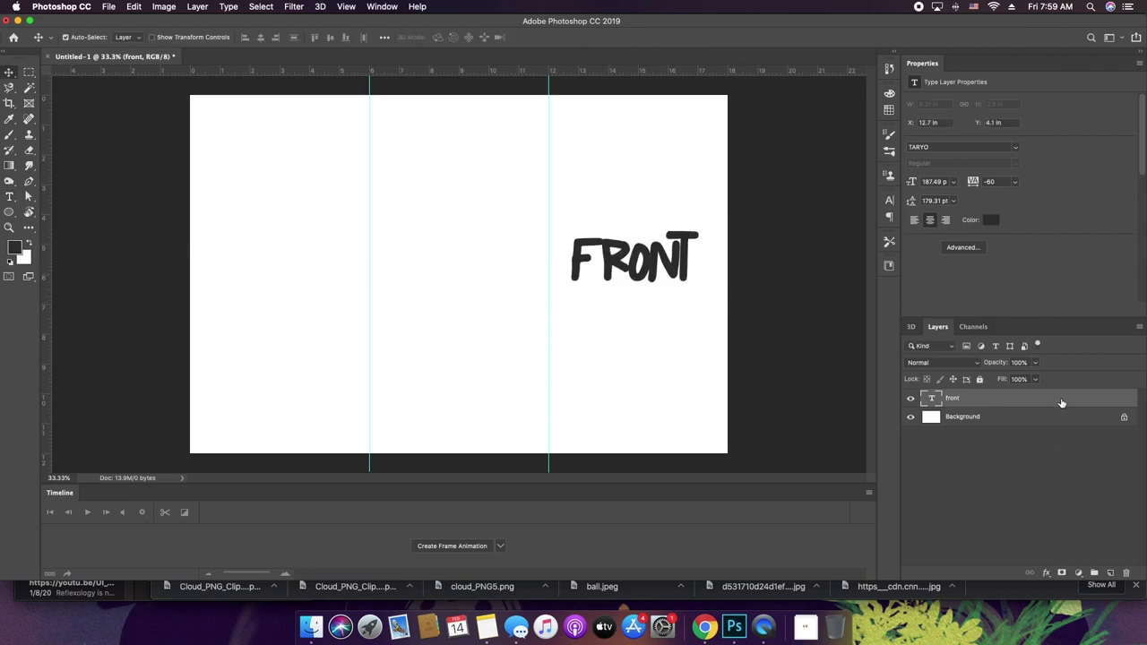
- Duplicate the "front" text layer into the middle panel and change its wording to "center"
{"action": "key", "text": "ctrl+j"}
{"action": "left_click_drag", "start_coordinate": [659, 261], "coordinate": [482, 261]}
{"action": "double_click", "coordinate": [482, 261]}
{"action": "type", "text": "CENTER"}
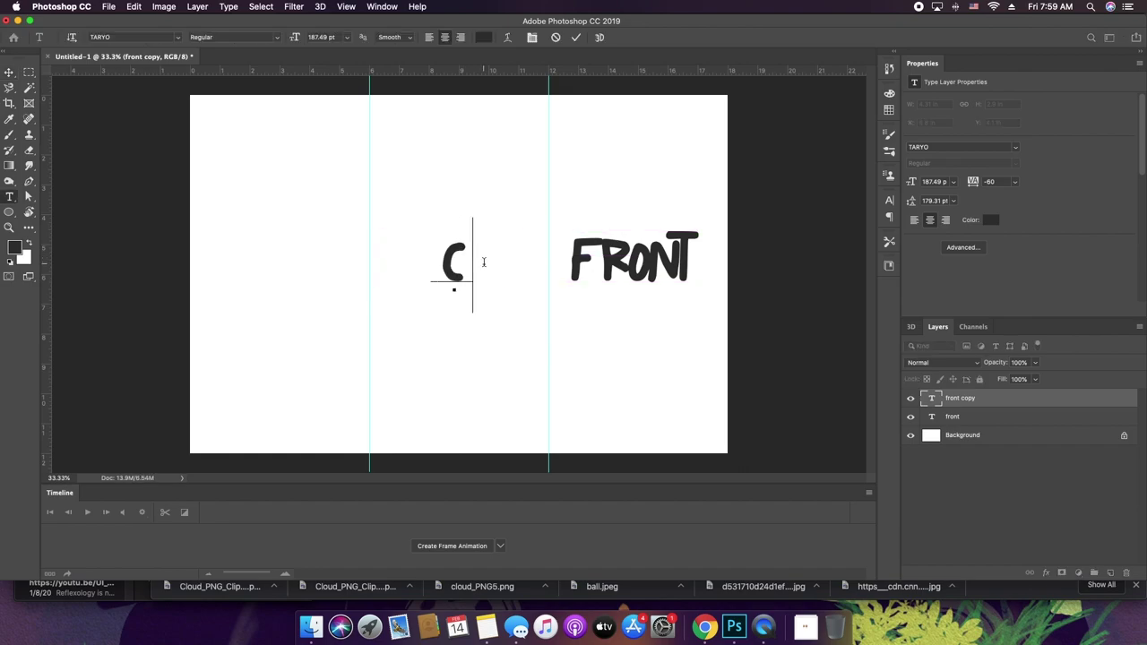
{"action": "left_click", "coordinate": [1066, 409]}
{"action": "key", "text": "v"}
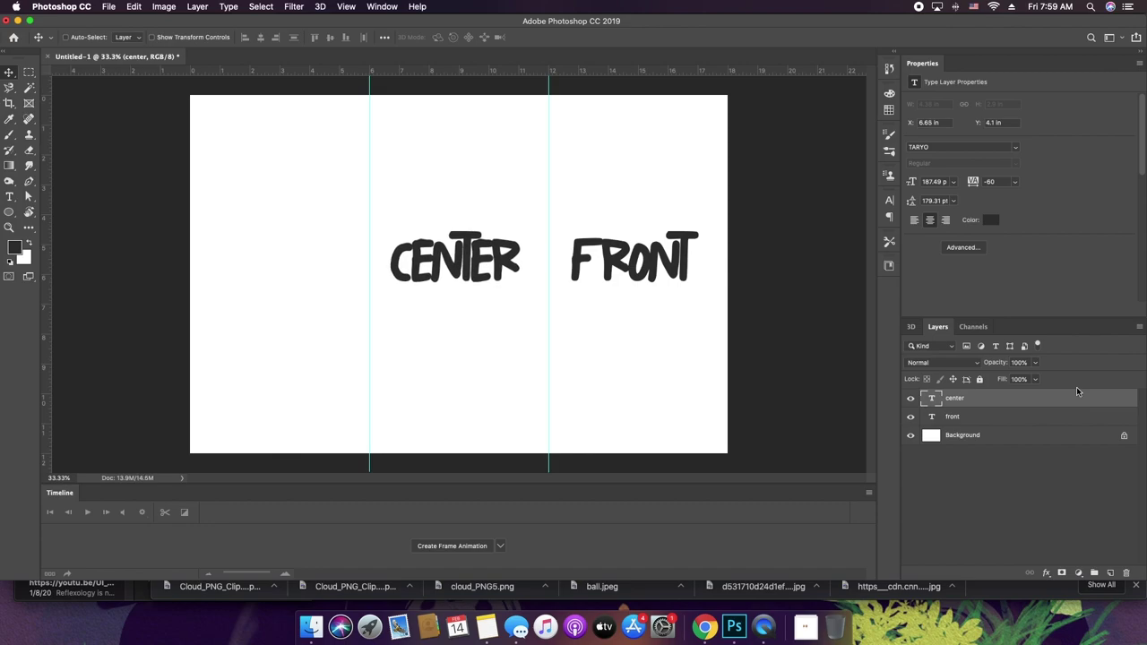
- Duplicate the "center" text layer into the first panel and change its wording to "back"
{"action": "key", "text": "super+j"}
{"action": "left_click_drag", "start_coordinate": [517, 246], "coordinate": [333, 245]}
{"action": "double_click", "coordinate": [310, 260]}
{"action": "key", "text": "super+a"}
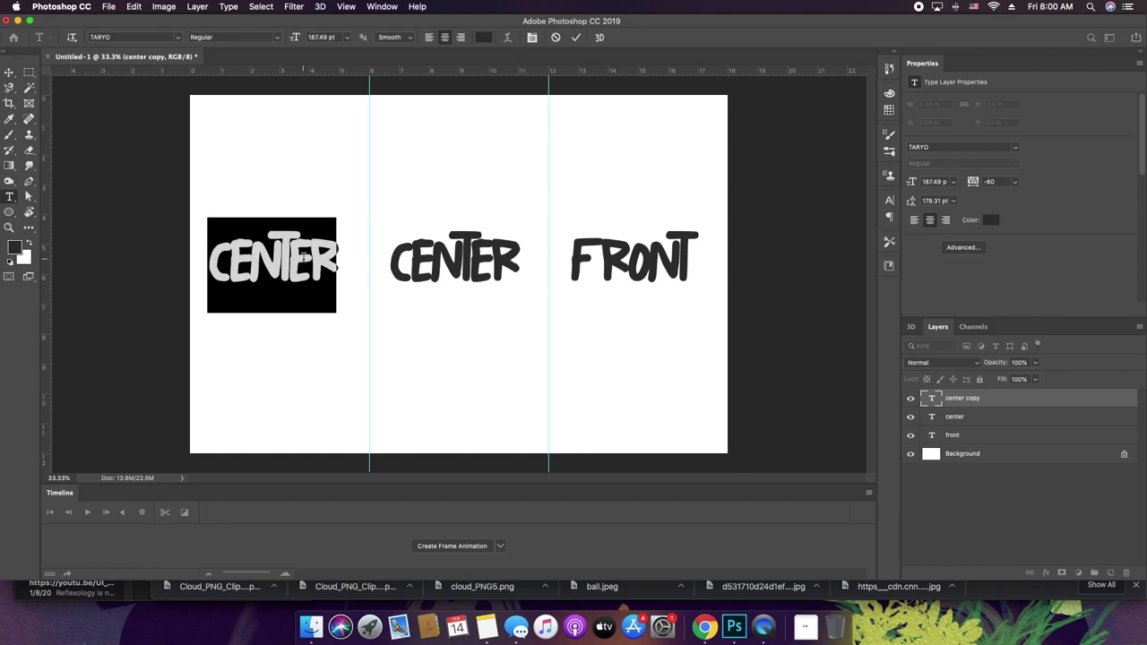
{"action": "type", "text": "BACK"}
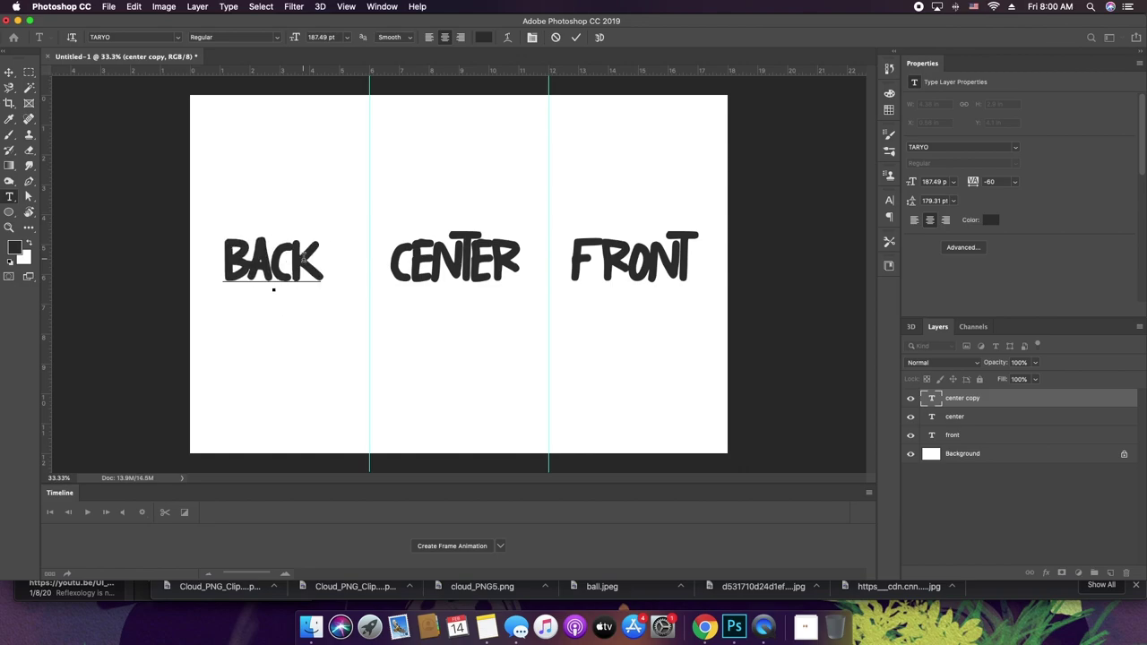
{"action": "left_click", "coordinate": [1022, 404]}
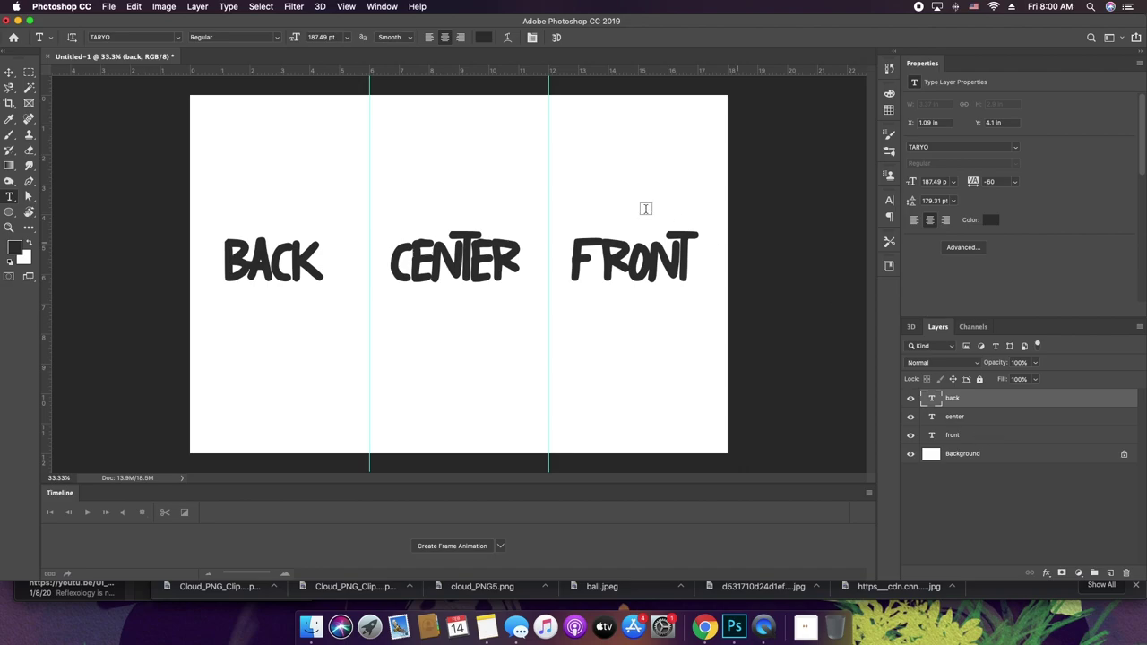
{"action": "key", "text": "v"}
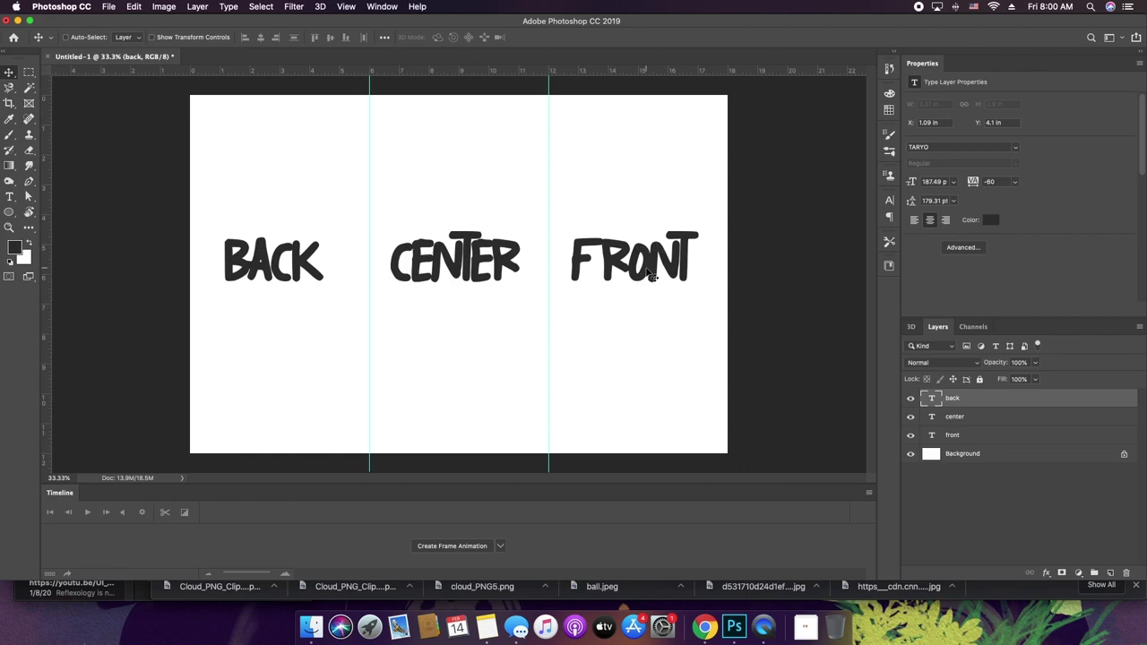
- Set the background color to a golden yellow and fill the Background layer with it
{"action": "left_click", "coordinate": [1015, 455]}
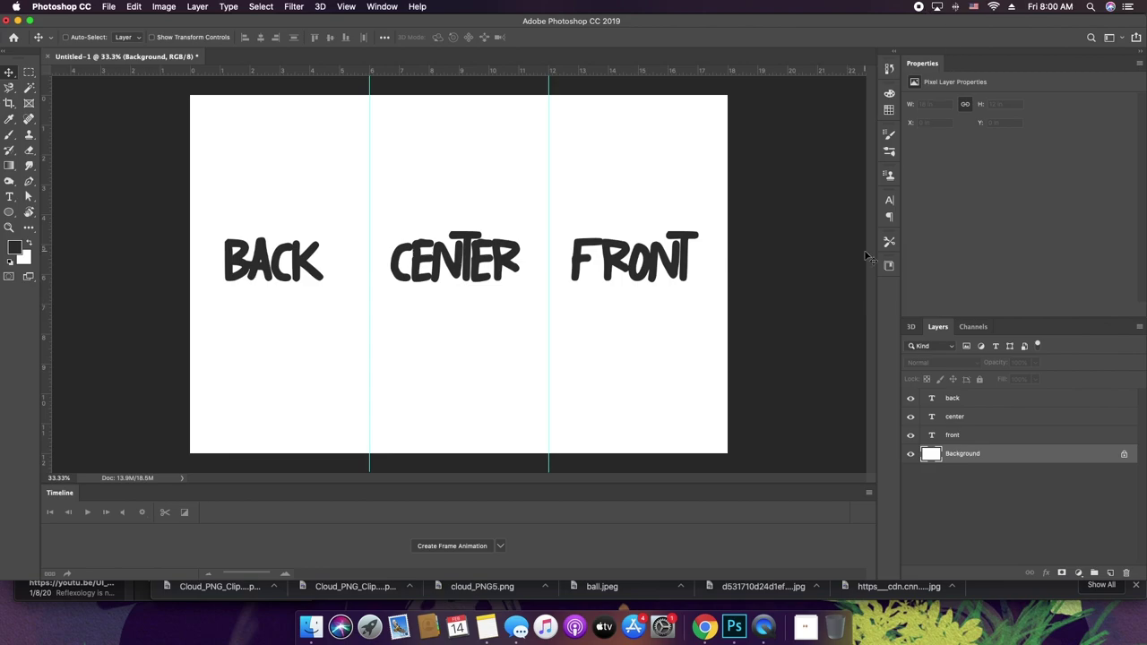
{"action": "left_click", "coordinate": [890, 200]}
{"action": "left_click", "coordinate": [890, 200]}
{"action": "left_click", "coordinate": [24, 258]}
{"action": "left_click_drag", "start_coordinate": [899, 283], "coordinate": [900, 332]}
{"action": "left_click", "coordinate": [887, 199]}
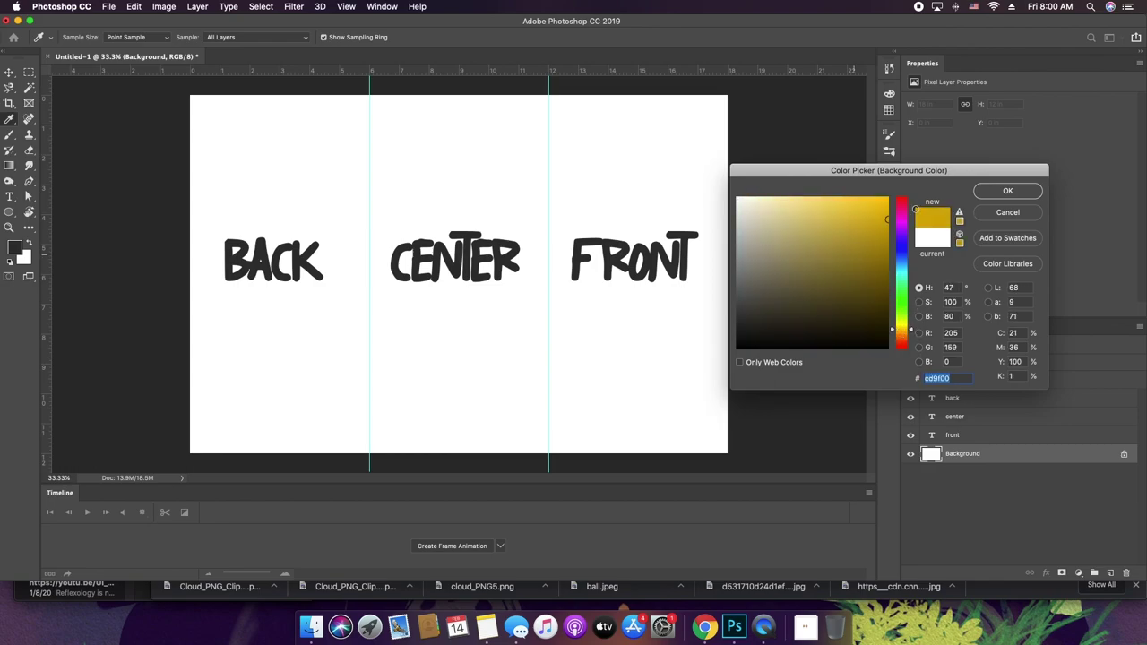
{"action": "left_click", "coordinate": [1007, 191]}
{"action": "key", "text": "super+BackSpace"}
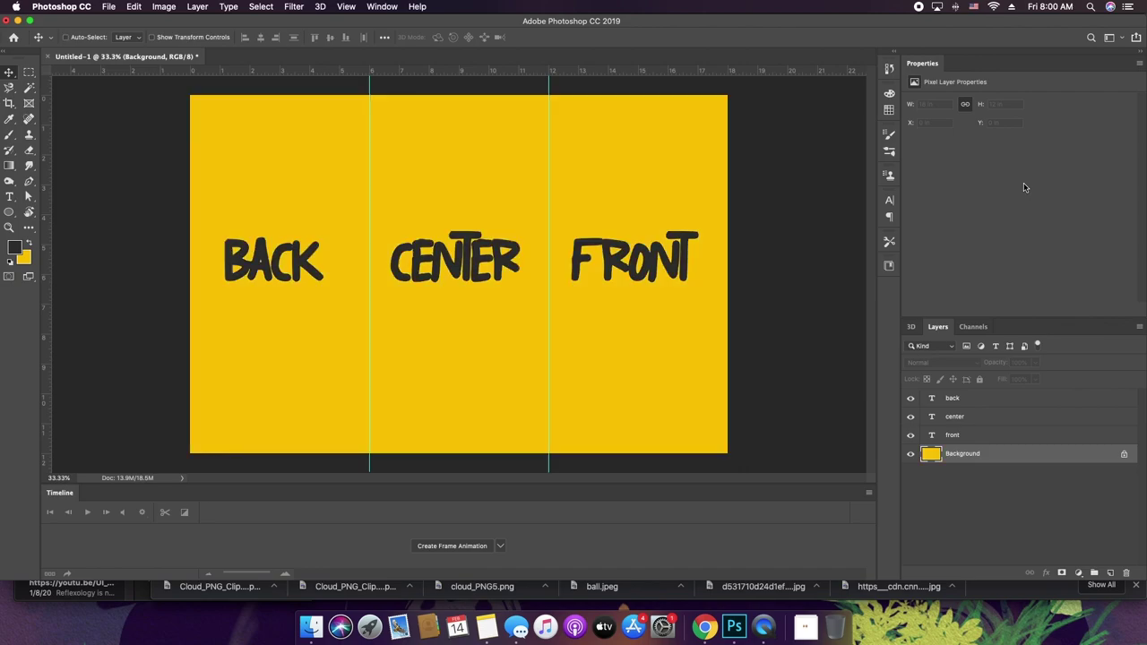
- Hide the "front", "center" and "back" text layers and make the "back" layer active
{"action": "left_click", "coordinate": [683, 257], "text": "super"}
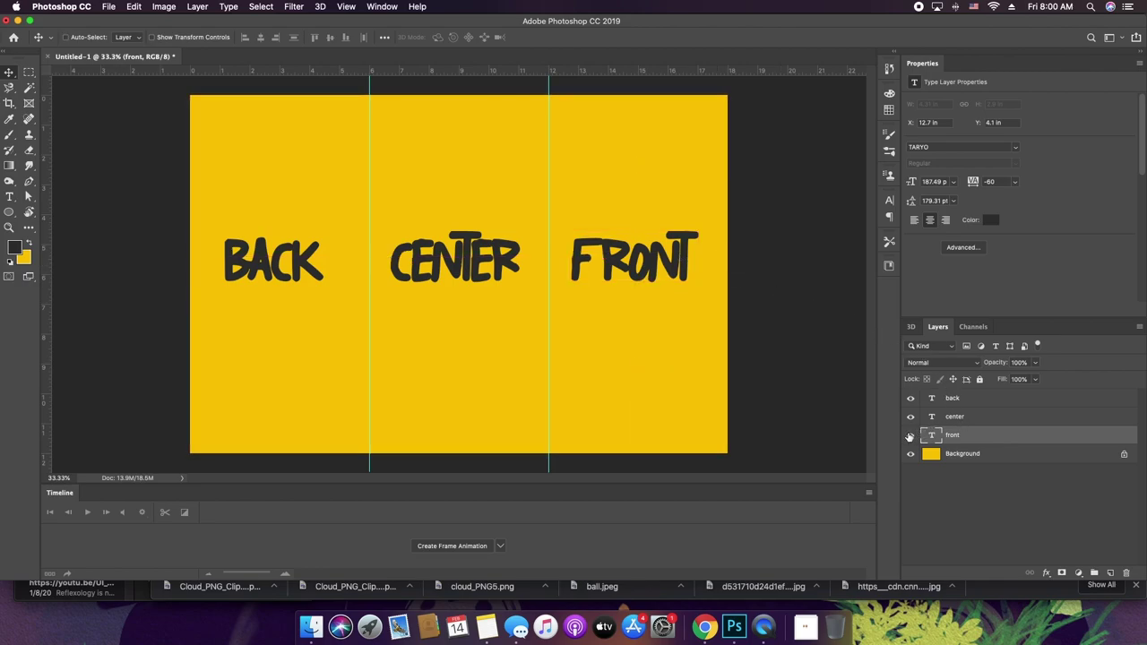
{"action": "mouse_move", "coordinate": [909, 436]}
{"action": "left_mouse_down"}
{"action": "mouse_move", "coordinate": [910, 399]}
{"action": "mouse_move", "coordinate": [908, 436]}
{"action": "left_mouse_up"}
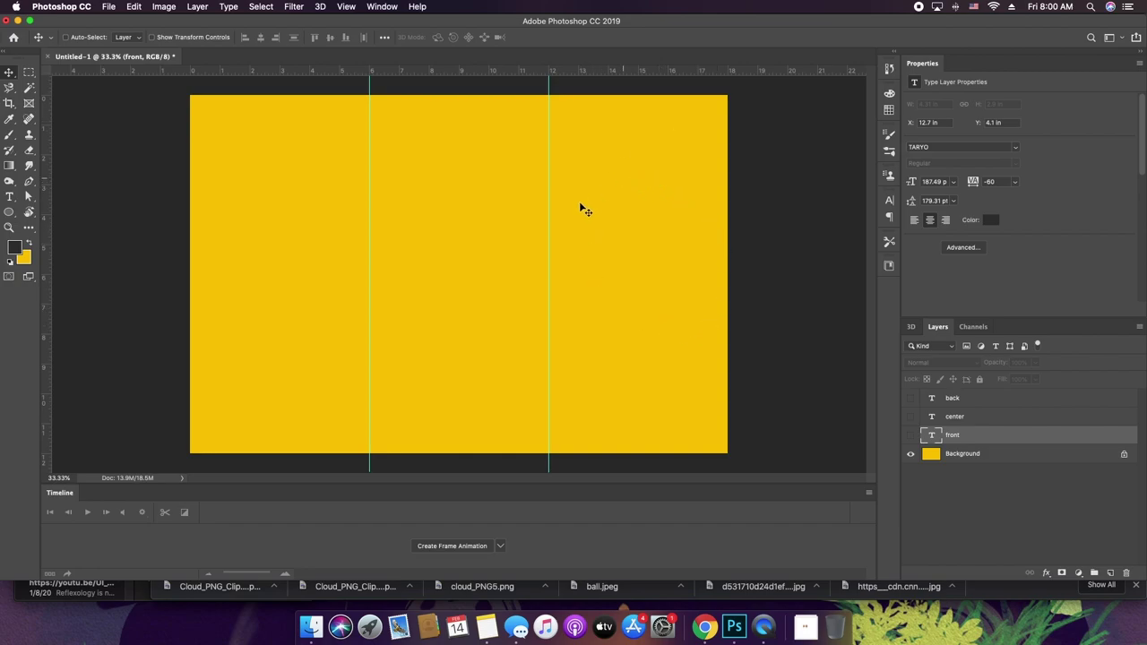
{"action": "left_click", "coordinate": [974, 454]}
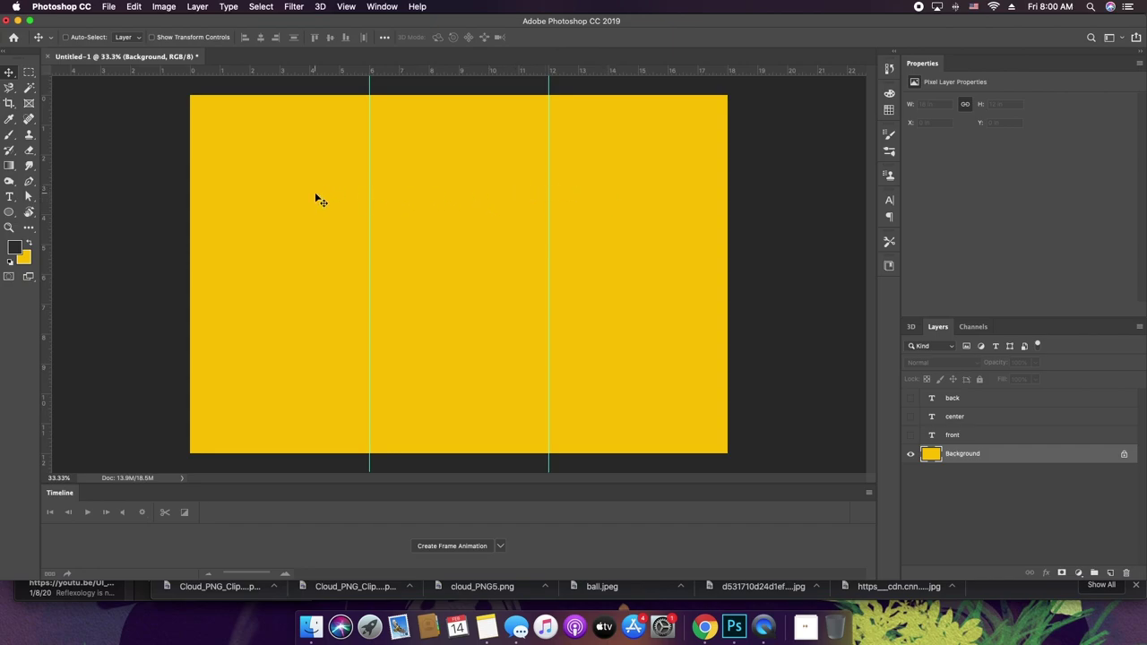
{"action": "left_click", "coordinate": [983, 402]}
{"action": "key", "text": "t"}
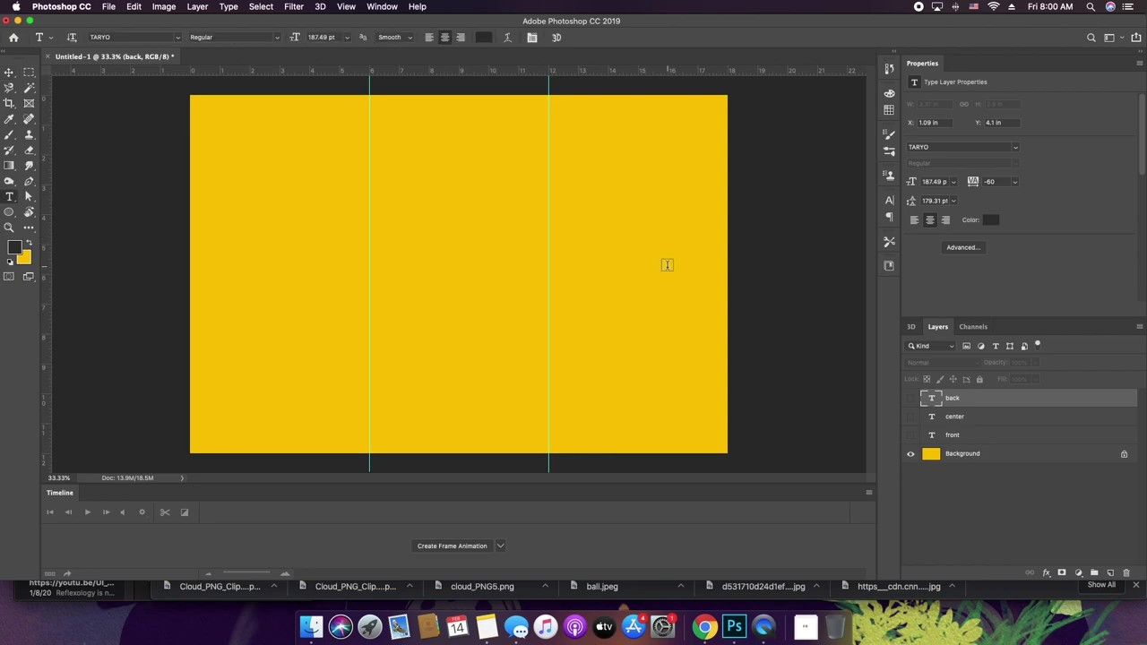
{"action": "key", "text": "v"}
- Switch to Finder and open the Kobe Bryant folder within Graphics on the LaCie drive
{"action": "left_click", "coordinate": [311, 627]}
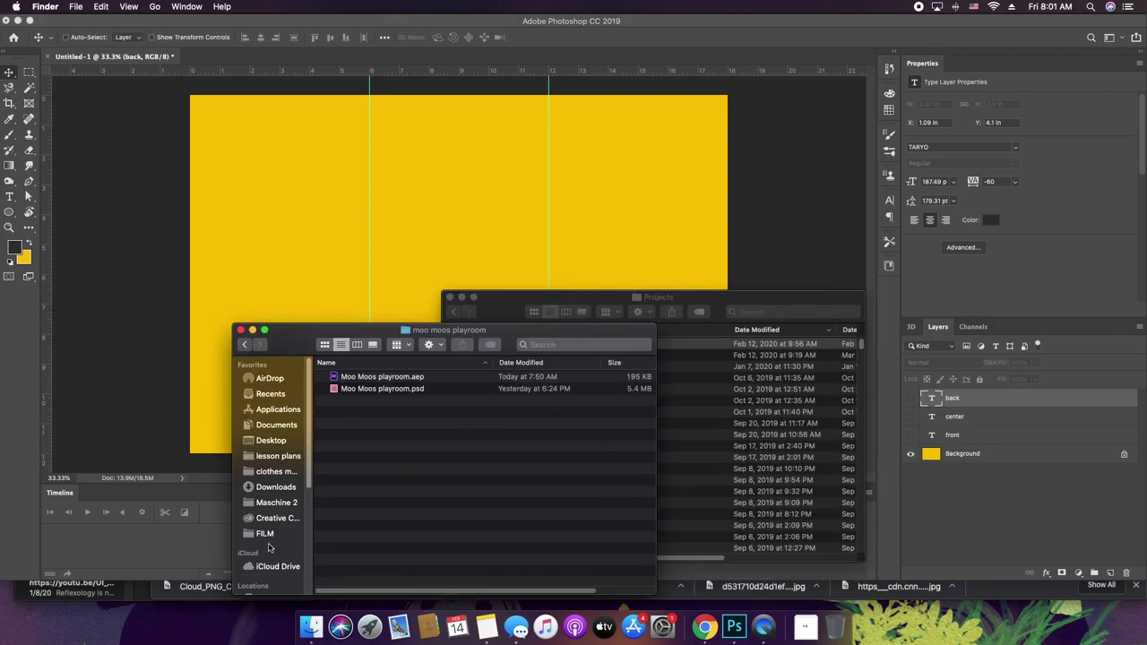
{"action": "scroll", "coordinate": [269, 542], "scroll_direction": "down", "scroll_amount": 3}
{"action": "left_click", "coordinate": [267, 552]}
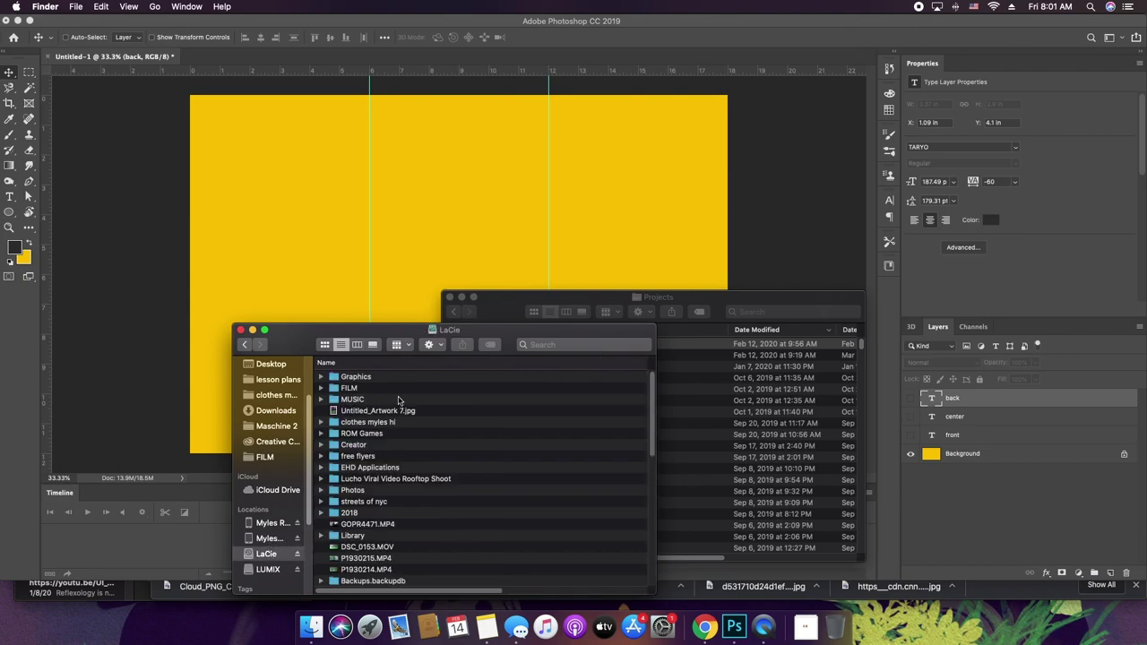
{"action": "double_click", "coordinate": [383, 380]}
{"action": "left_click", "coordinate": [383, 380]}
{"action": "scroll", "coordinate": [385, 388], "scroll_direction": "down", "scroll_amount": 3}
{"action": "scroll", "coordinate": [383, 387], "scroll_direction": "up", "scroll_amount": 3}
{"action": "double_click", "coordinate": [384, 380]}
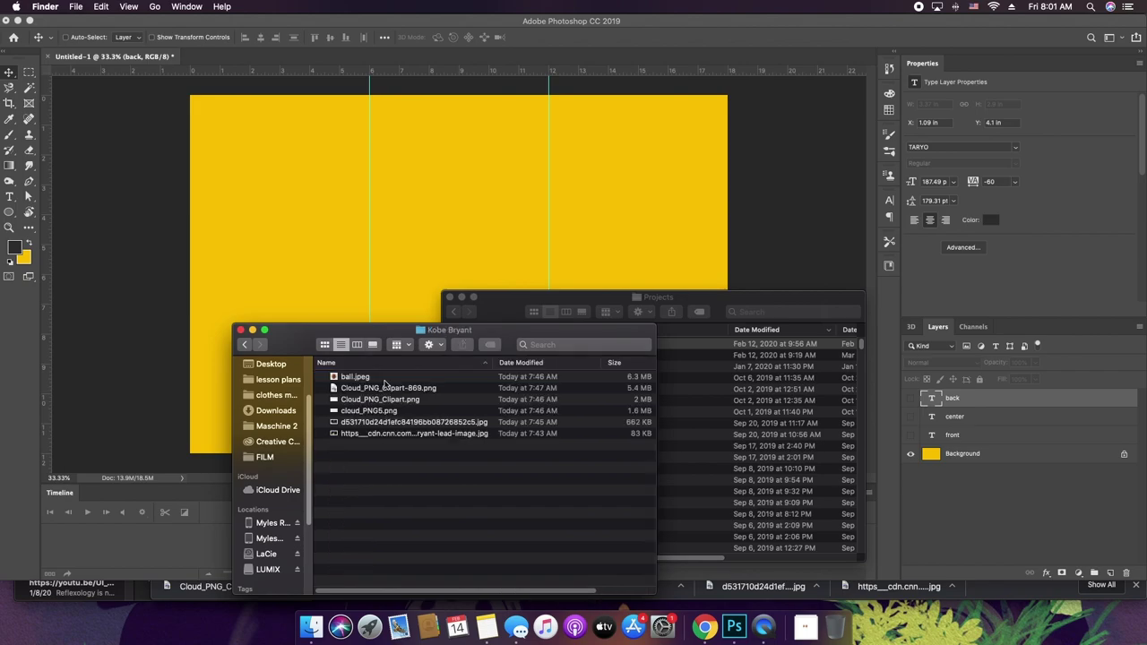
- Open all six images from the Kobe Bryant folder as separate documents in Photoshop
{"action": "left_click", "coordinate": [384, 377]}
{"action": "left_click", "coordinate": [385, 434], "text": "shift"}
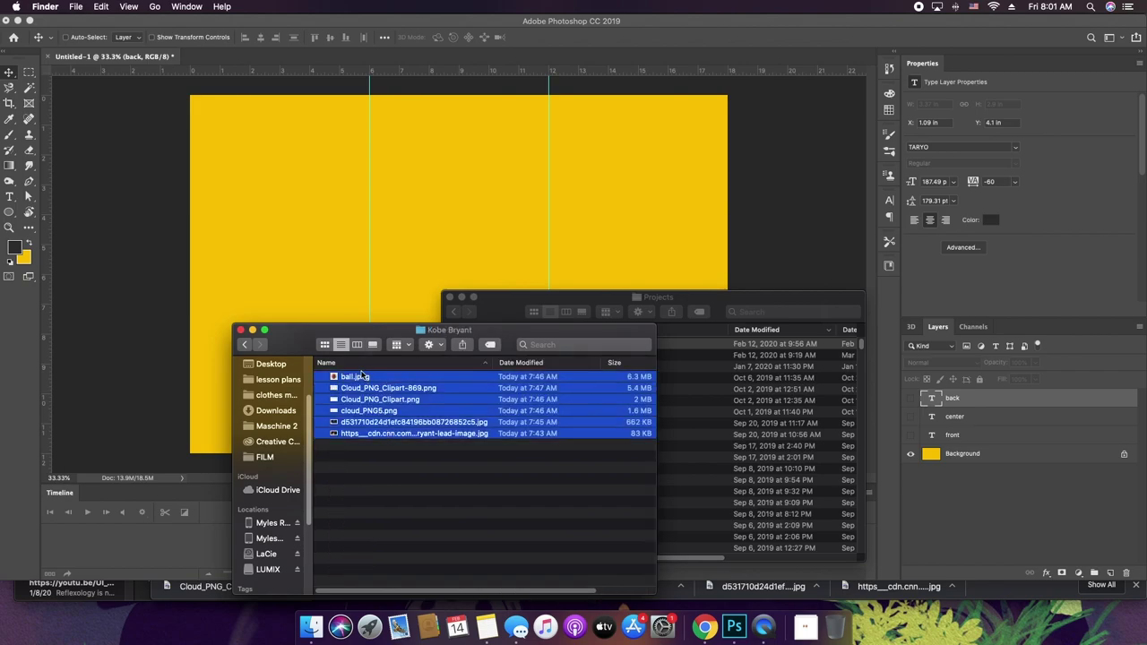
{"action": "left_click_drag", "start_coordinate": [356, 380], "coordinate": [368, 57]}
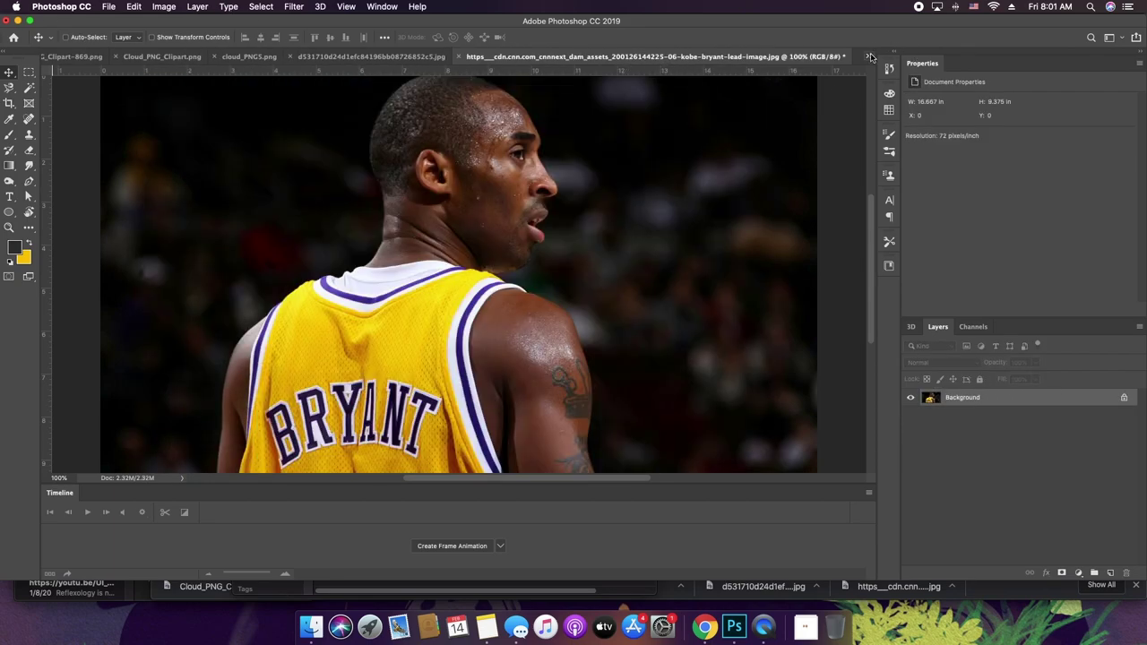
- Look through the opened dunk photo and cloud images, ending on the portrait with the yellow Bryant jersey
{"action": "left_click", "coordinate": [323, 57]}
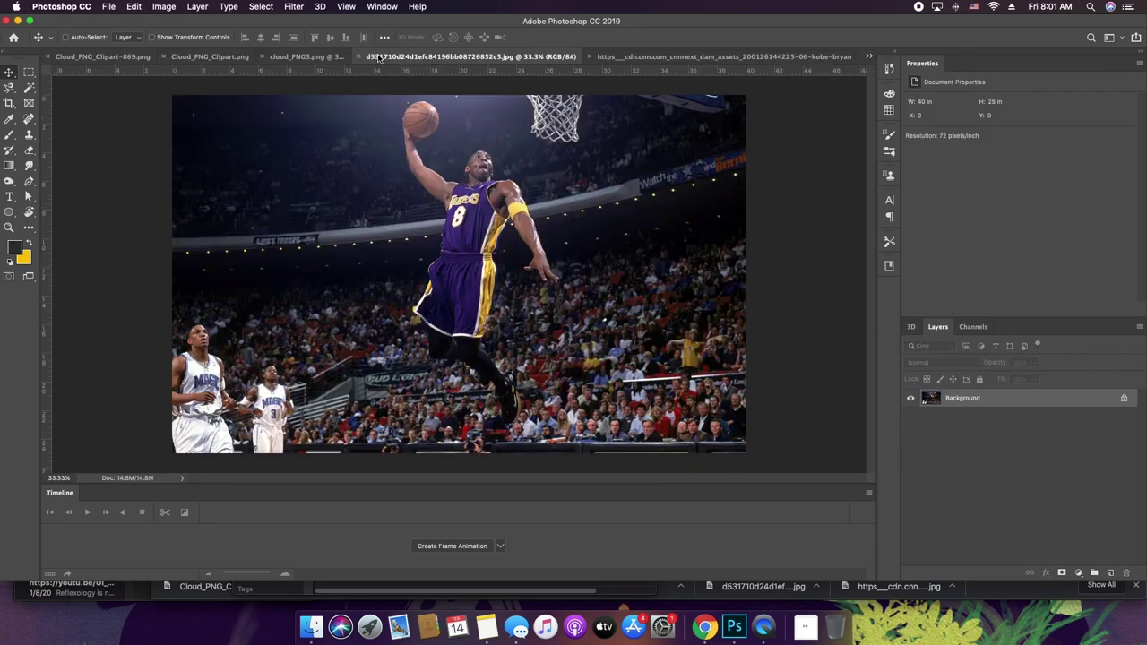
{"action": "left_click", "coordinate": [290, 57]}
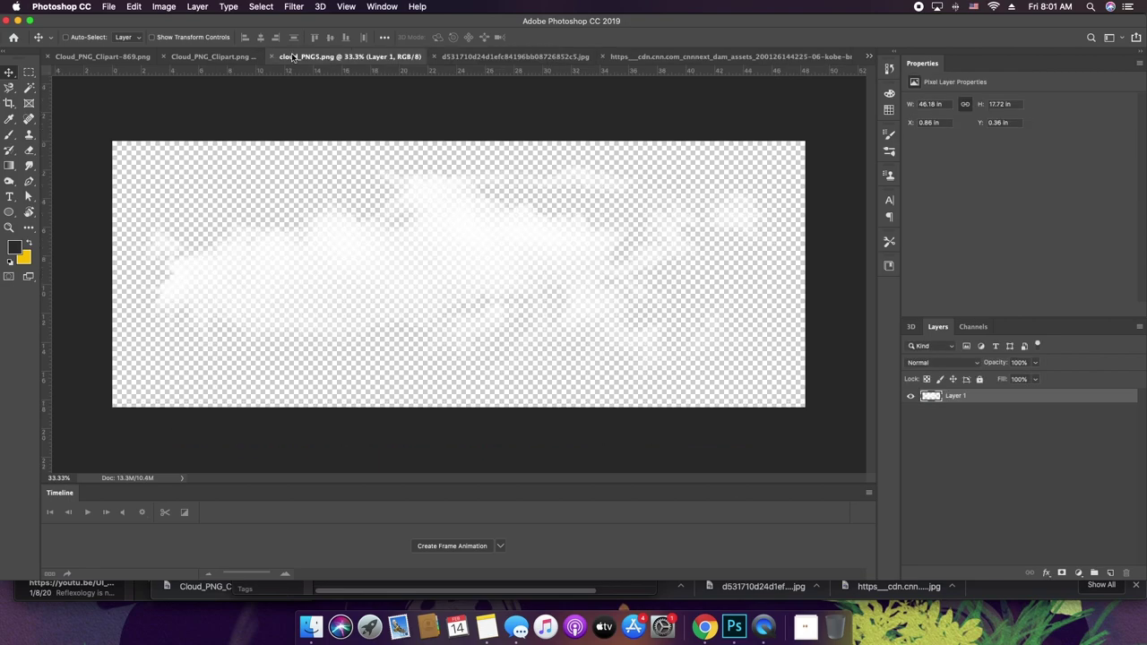
{"action": "left_click", "coordinate": [218, 57]}
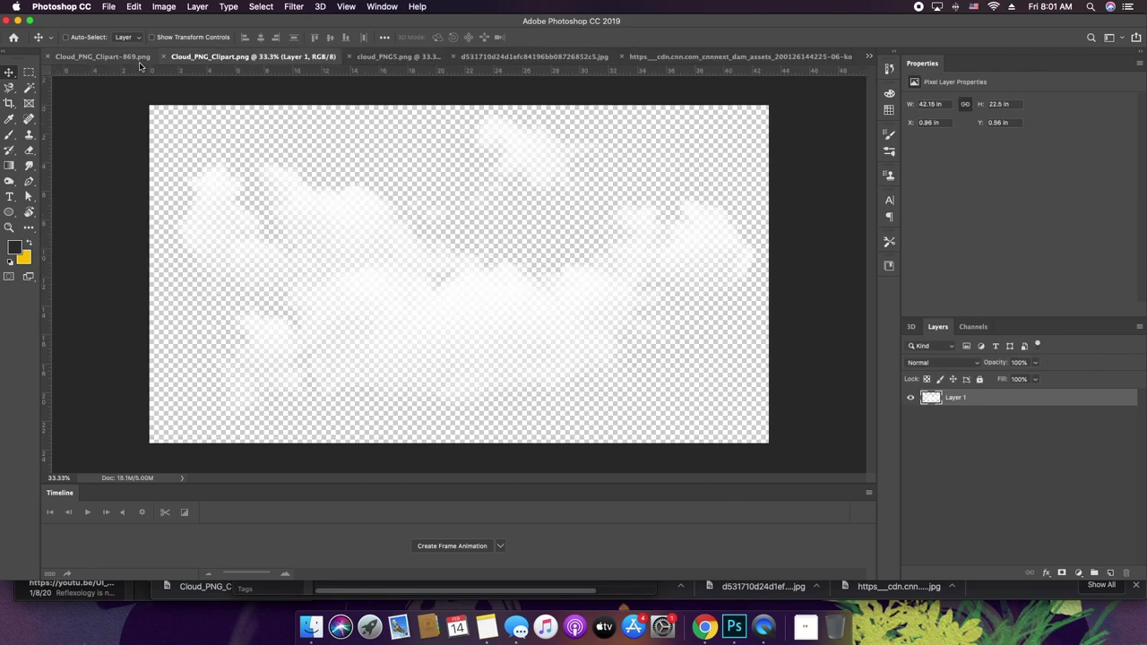
{"action": "left_click", "coordinate": [837, 57]}
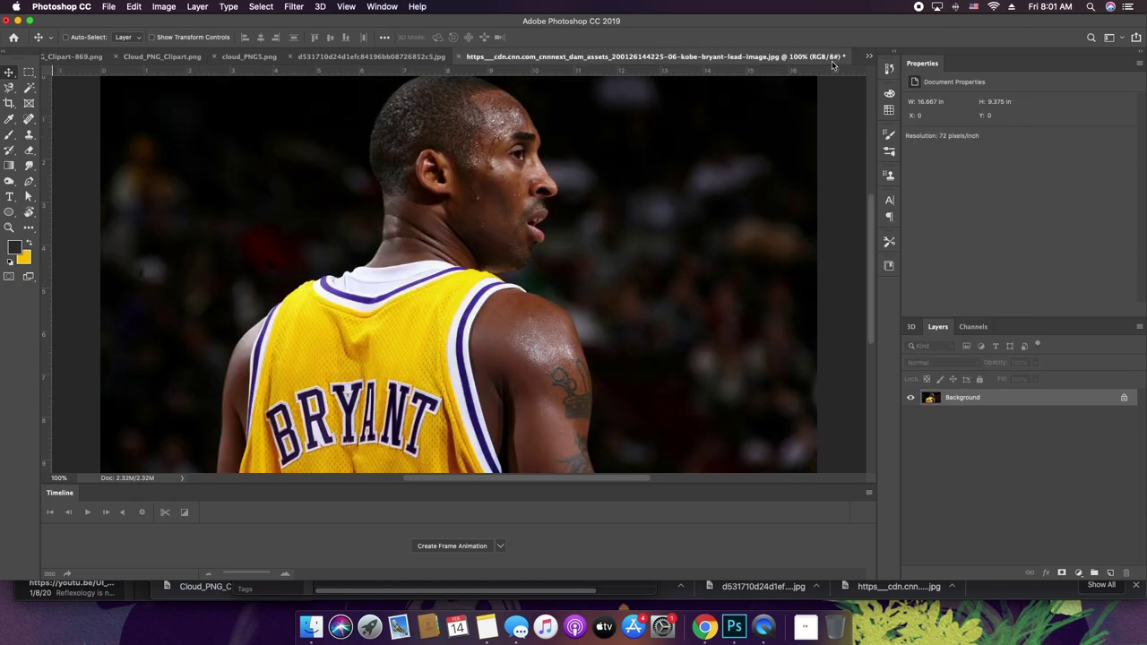
{"action": "left_click", "coordinate": [398, 57]}
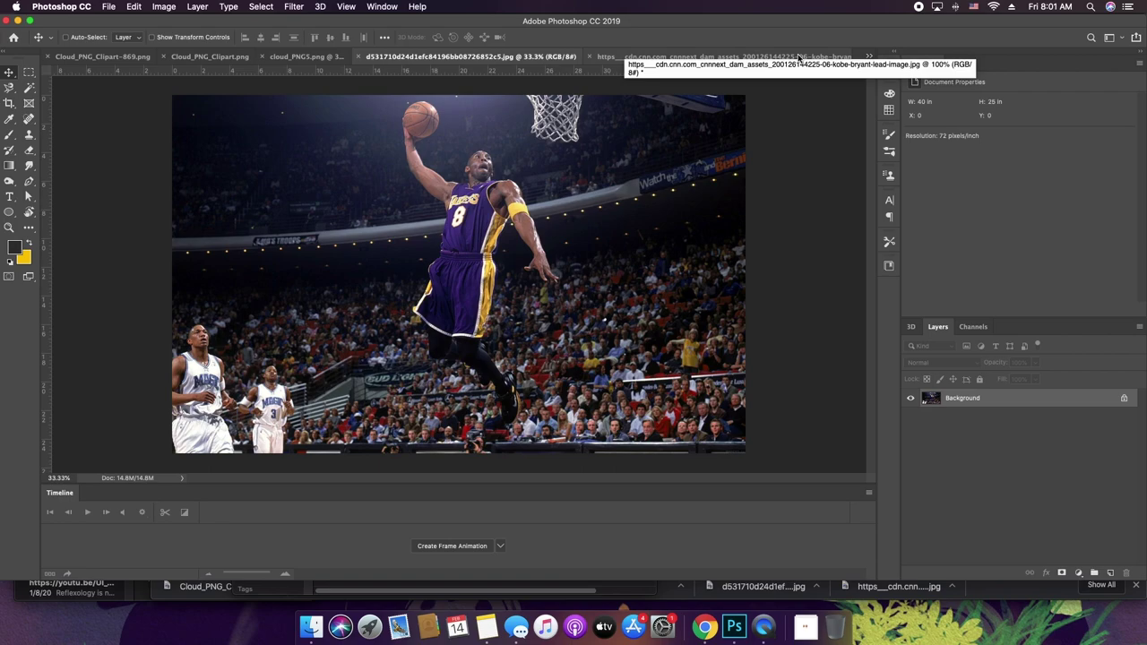
{"action": "left_click", "coordinate": [800, 57]}
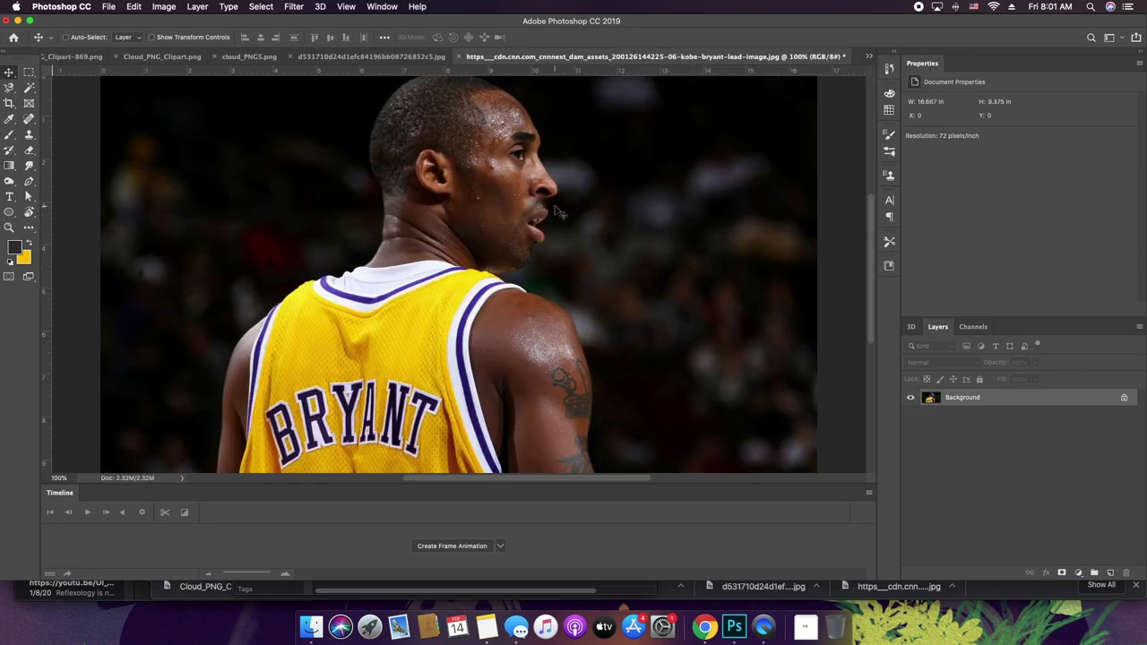
- Examine the edges around the chin, collar and shoulder in the yellow-jersey portrait up close
{"action": "key", "text": "p"}
{"action": "key", "text": "super+equal"}
{"action": "key", "text": "super+equal"}
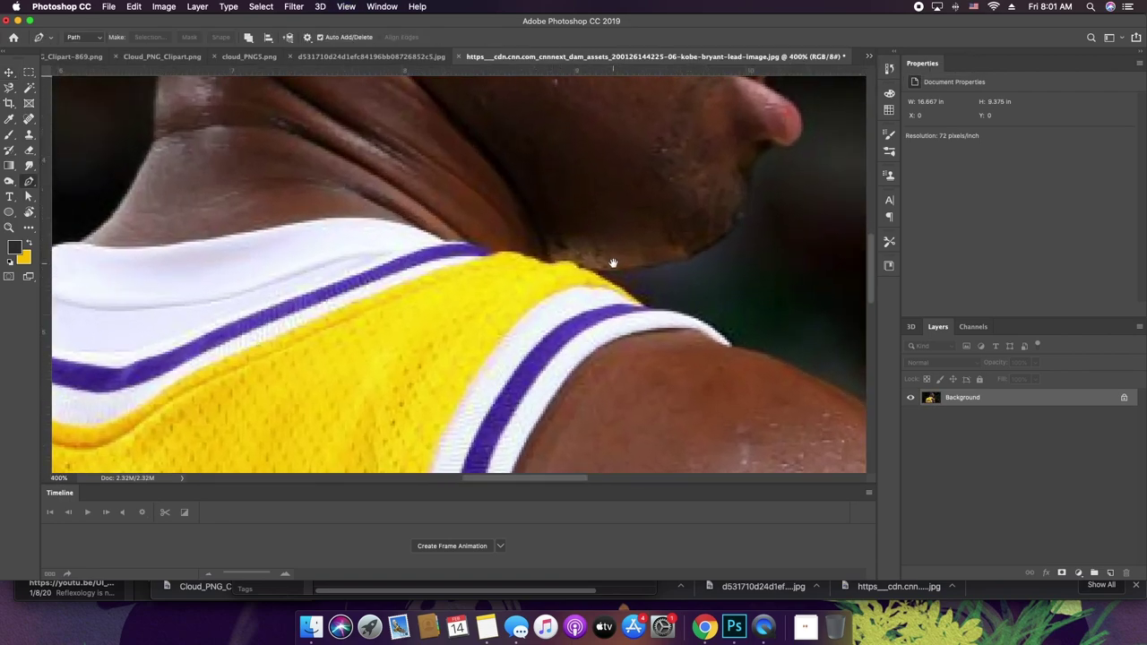
{"action": "key", "text": "super+equal"}
{"action": "left_click_drag", "start_coordinate": [612, 262], "coordinate": [584, 184]}
{"action": "left_click_drag", "start_coordinate": [681, 394], "coordinate": [683, 228]}
{"action": "key", "text": "v"}
{"action": "key", "text": "super+minus"}
{"action": "key", "text": "super+minus"}
{"action": "key", "text": "super+minus"}
{"action": "key", "text": "super+minus"}
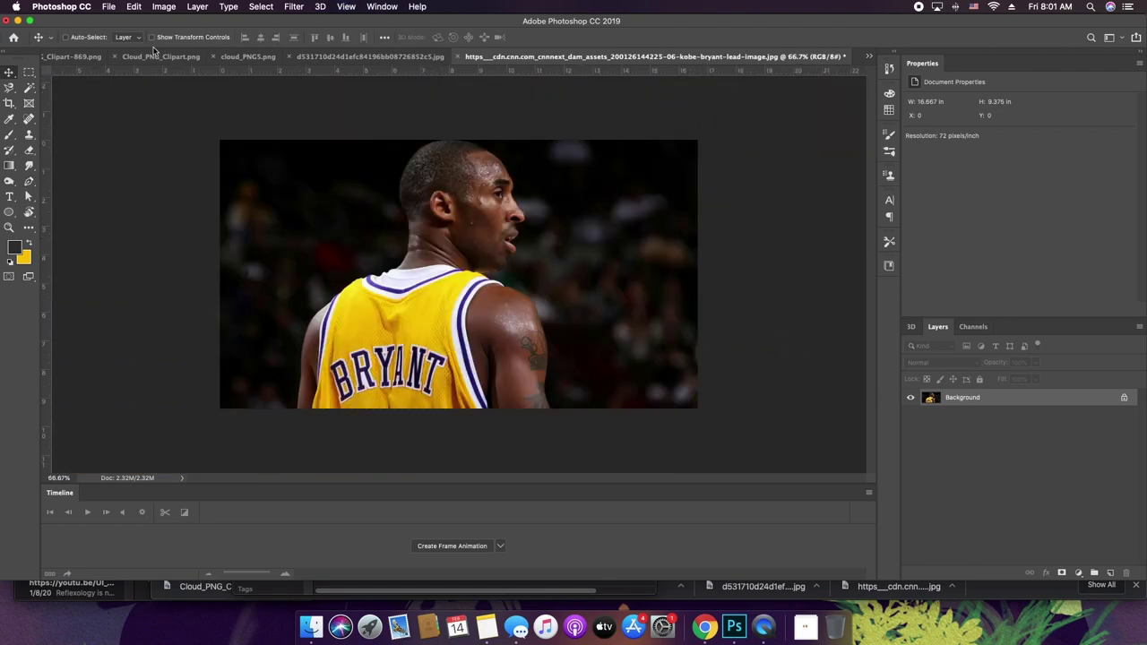
- View the yellow-jersey portrait at a larger size and switch to the Cloud_PNG_Clipart-869.png document
{"action": "left_click", "coordinate": [867, 56]}
{"action": "left_click", "coordinate": [555, 196]}
{"action": "key", "text": "z"}
{"action": "left_click_drag", "start_coordinate": [475, 230], "coordinate": [443, 112]}
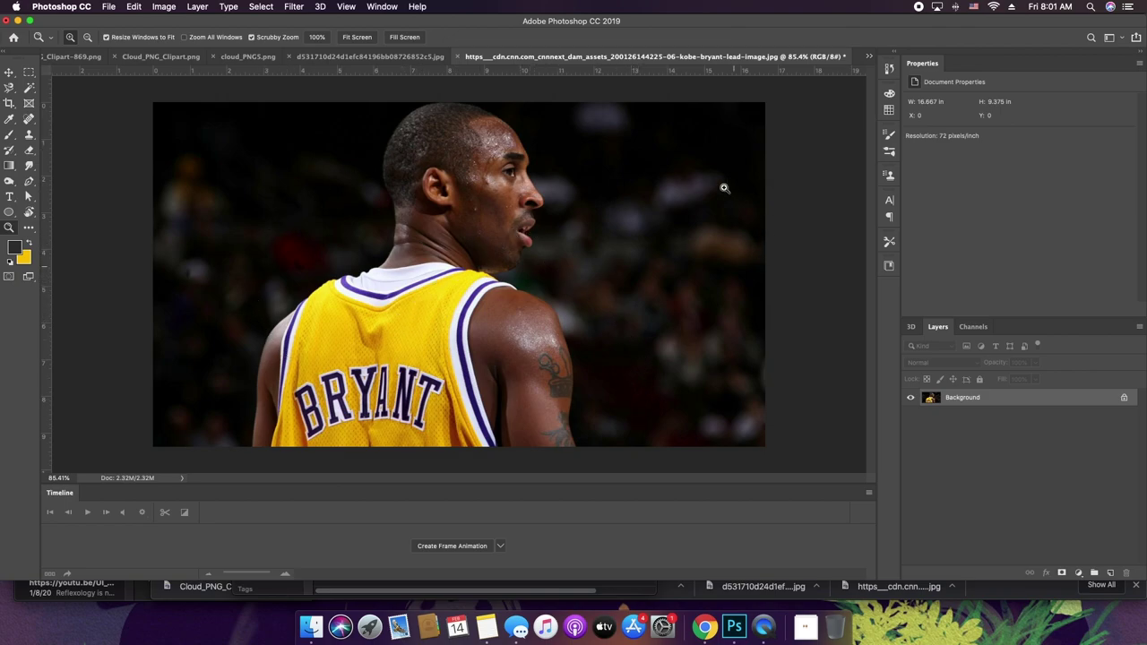
{"action": "key", "text": "v"}
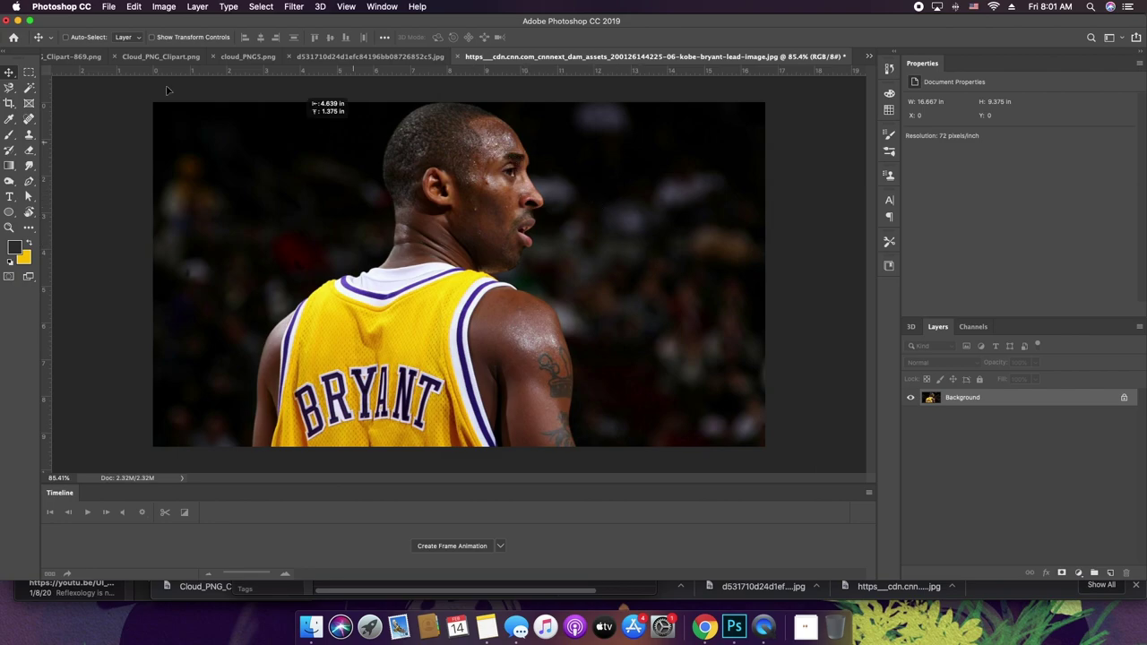
{"action": "left_click", "coordinate": [74, 57]}
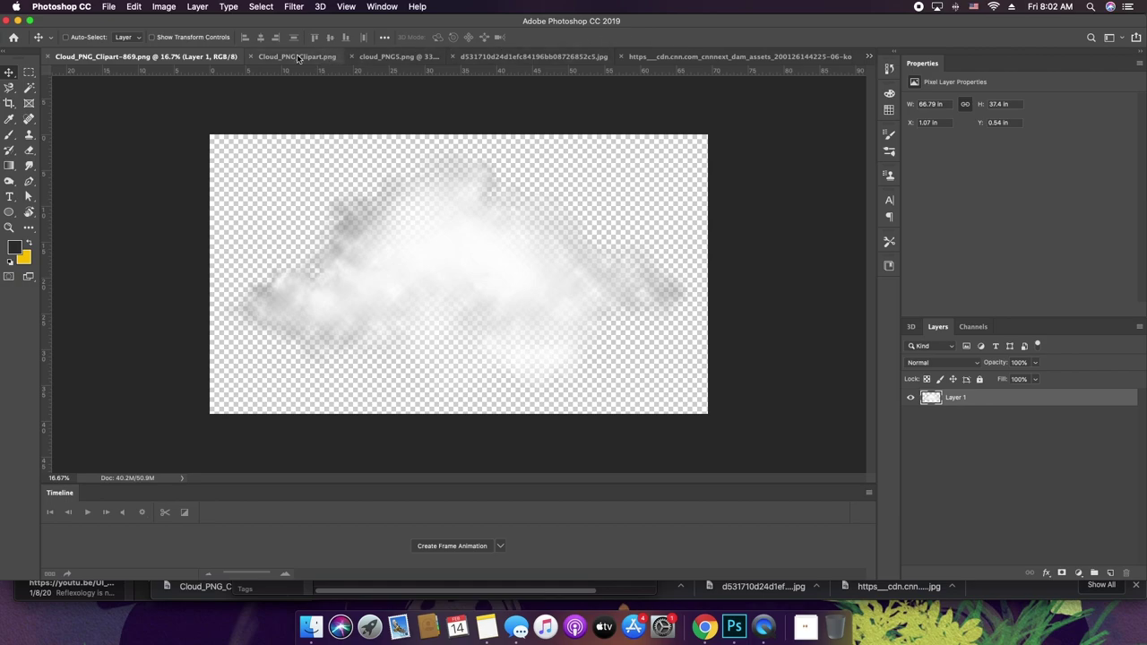
- Close Cloud_PNG_Clipart-869.png and the open .jpeg document, and return to the yellow Untitled-1 layout
{"action": "key", "text": "super+w"}
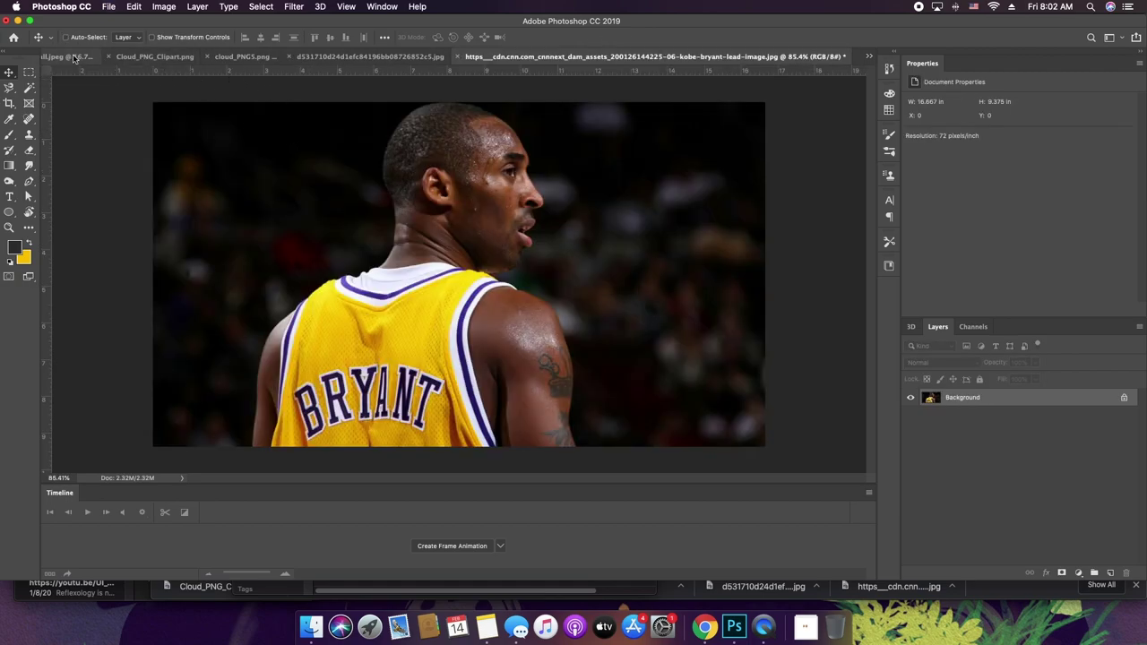
{"action": "left_click", "coordinate": [96, 59]}
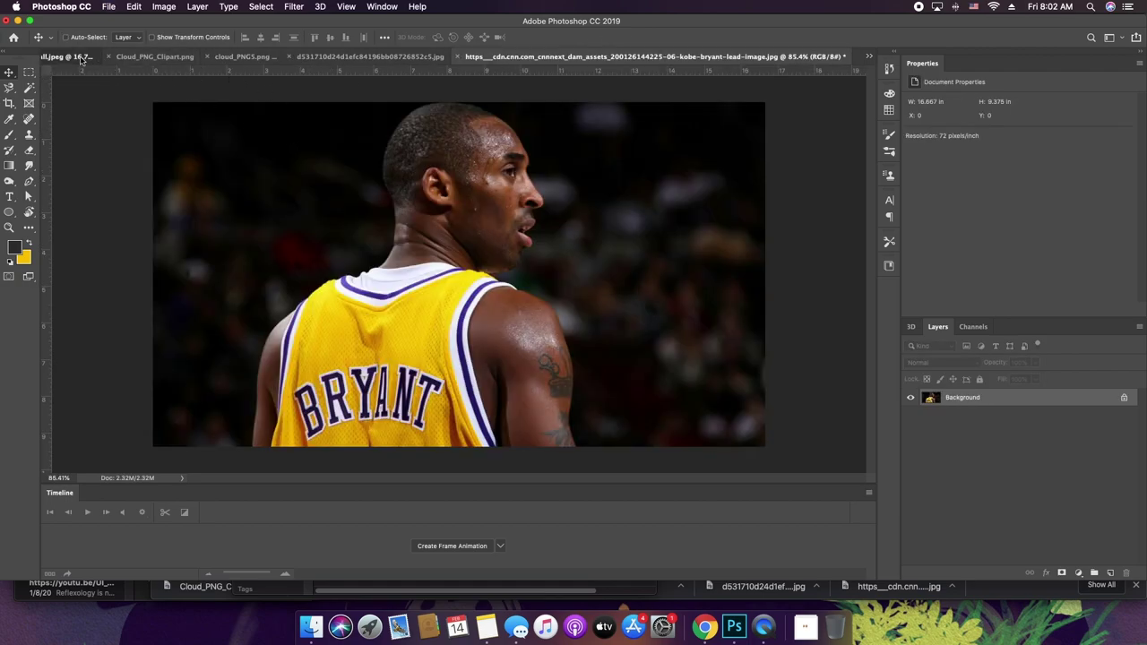
{"action": "key", "text": "super+w"}
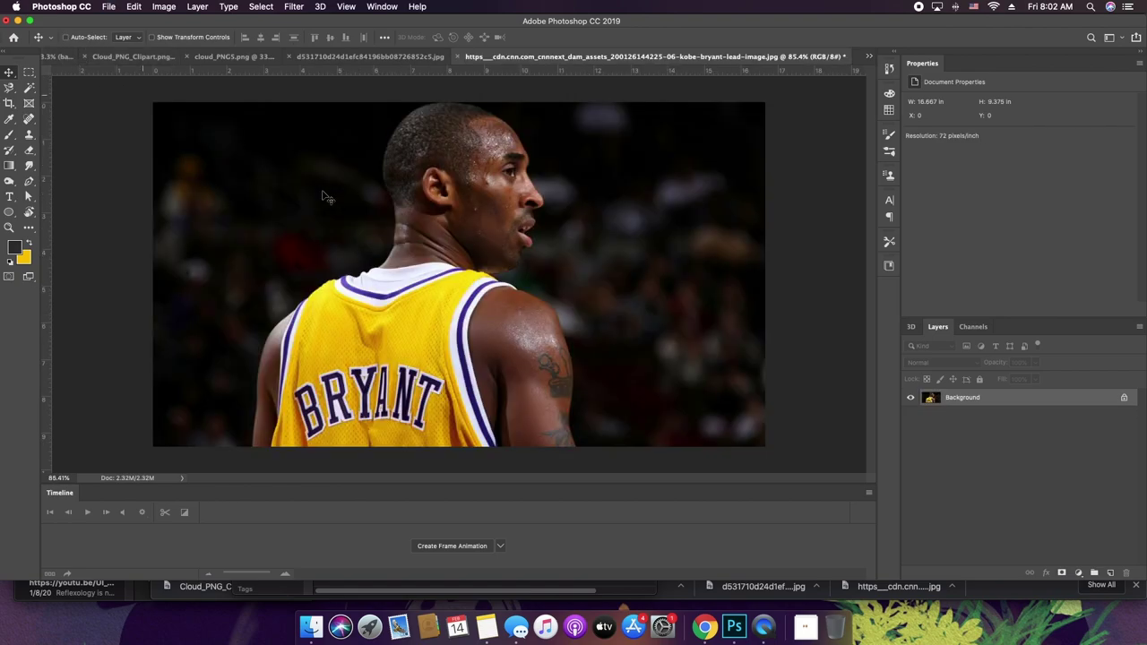
{"action": "left_click", "coordinate": [62, 58]}
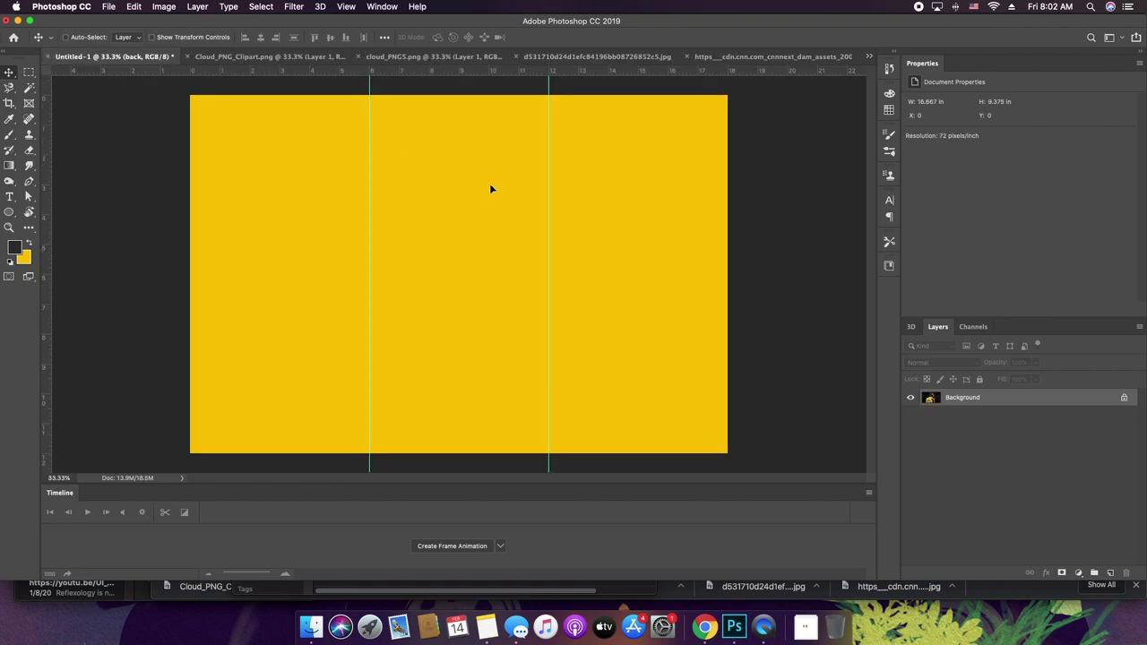
- Paste the yellow-jersey portrait into the layout, enlarge it to about 14 in wide and place it toward the rightmost panel
{"action": "key", "text": "super+v"}
{"action": "left_click_drag", "start_coordinate": [473, 231], "coordinate": [678, 231]}
{"action": "key", "text": "super+t"}
{"action": "left_click_drag", "start_coordinate": [542, 207], "coordinate": [363, 105]}
{"action": "key", "text": "Return"}
{"action": "left_click_drag", "start_coordinate": [618, 208], "coordinate": [700, 208]}
- Set the portrait layer's blending mode to Overlay and move the photo to the upper middle of the layout
{"action": "left_click", "coordinate": [976, 363]}
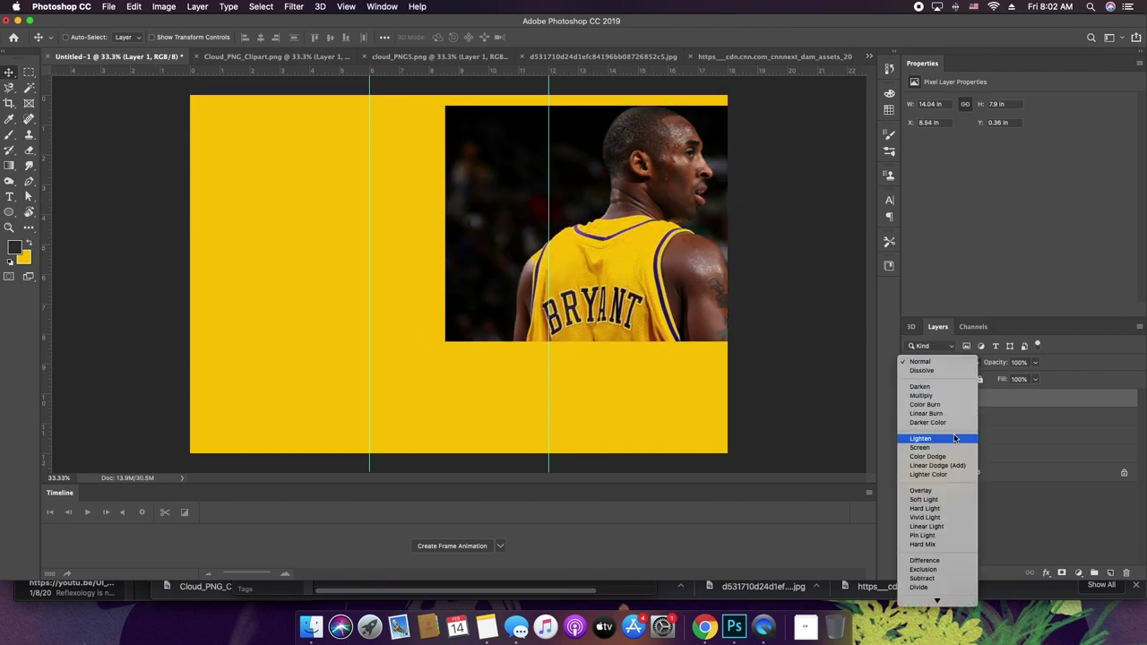
{"action": "left_click", "coordinate": [932, 490]}
{"action": "left_click_drag", "start_coordinate": [759, 283], "coordinate": [554, 260]}
- Enlarge the portrait to about 15.5 by 8.7 in and move it into the lower-left corner of the layout
{"action": "key", "text": "super+t"}
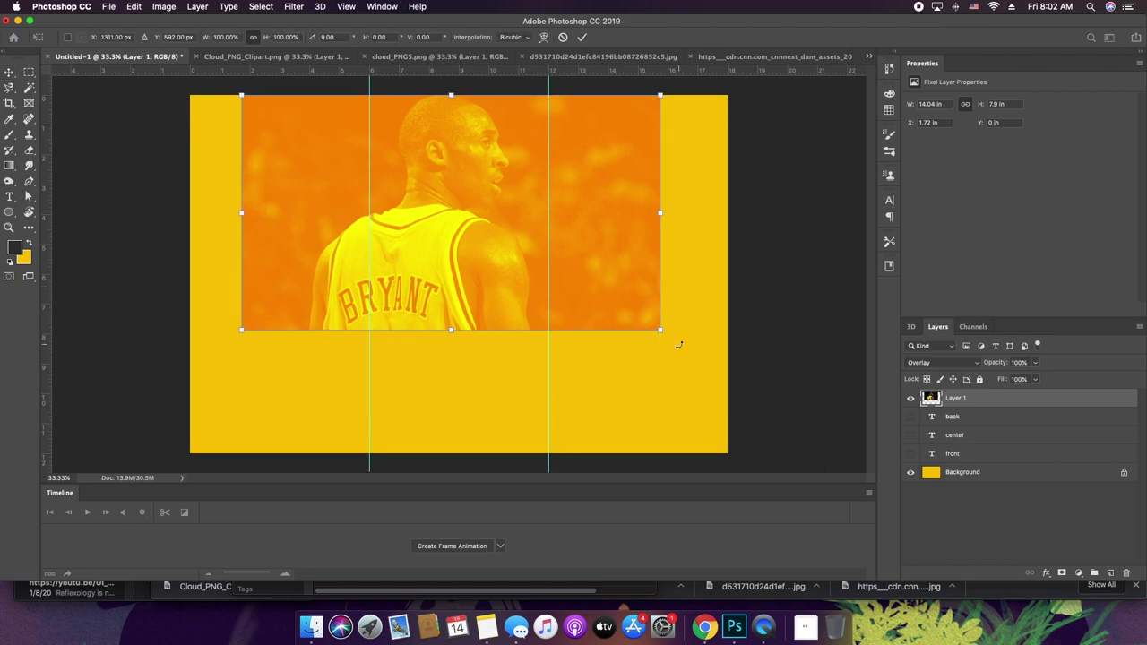
{"action": "left_click_drag", "start_coordinate": [661, 330], "coordinate": [707, 348]}
{"action": "left_click_drag", "start_coordinate": [618, 276], "coordinate": [431, 344]}
{"action": "key", "text": "Return"}
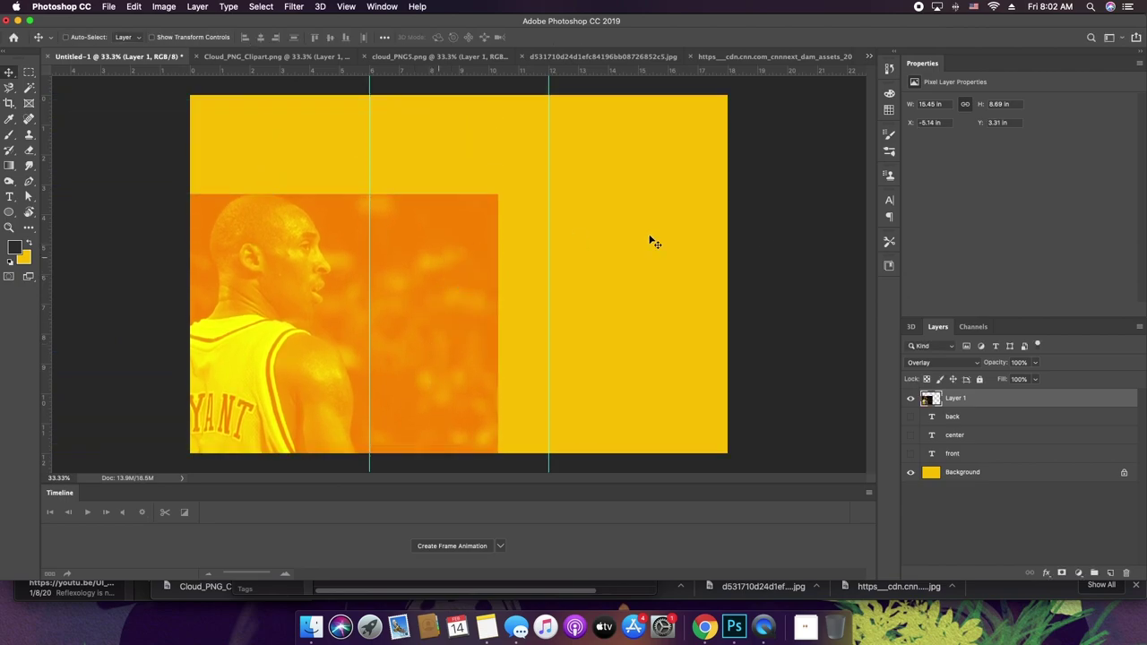
- Add a layer mask to the portrait layer and set up a linear black-to-transparent gradient for it
{"action": "left_click", "coordinate": [1060, 573]}
{"action": "key", "text": "d"}
{"action": "key", "text": "g"}
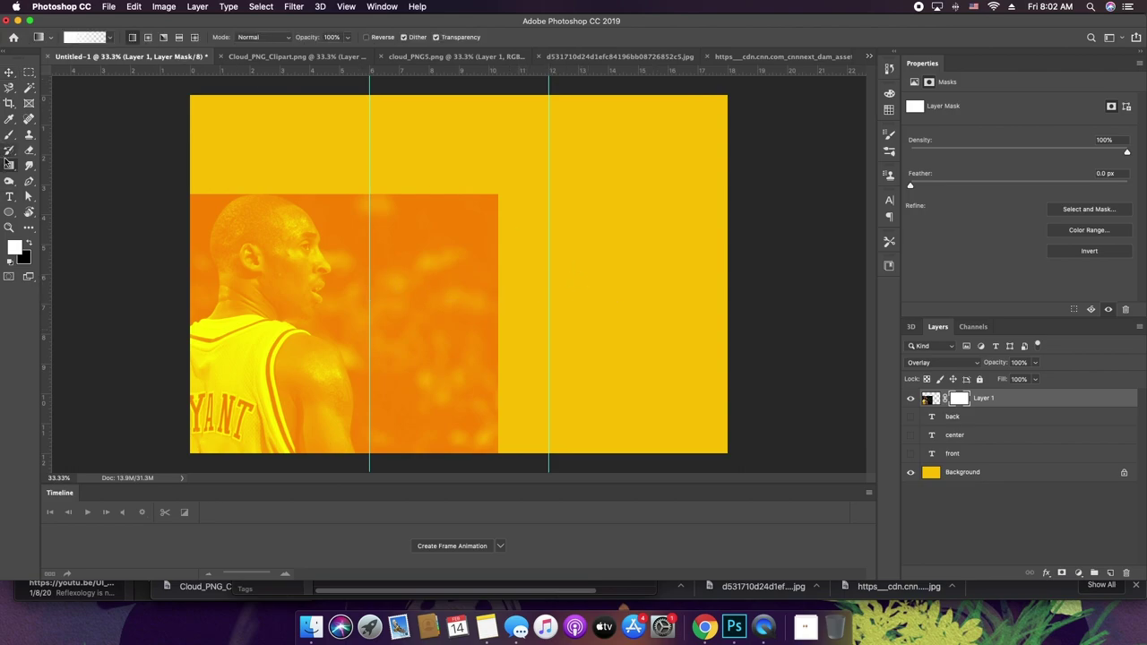
{"action": "right_click", "coordinate": [8, 164]}
{"action": "left_click", "coordinate": [65, 165]}
{"action": "left_click", "coordinate": [112, 36]}
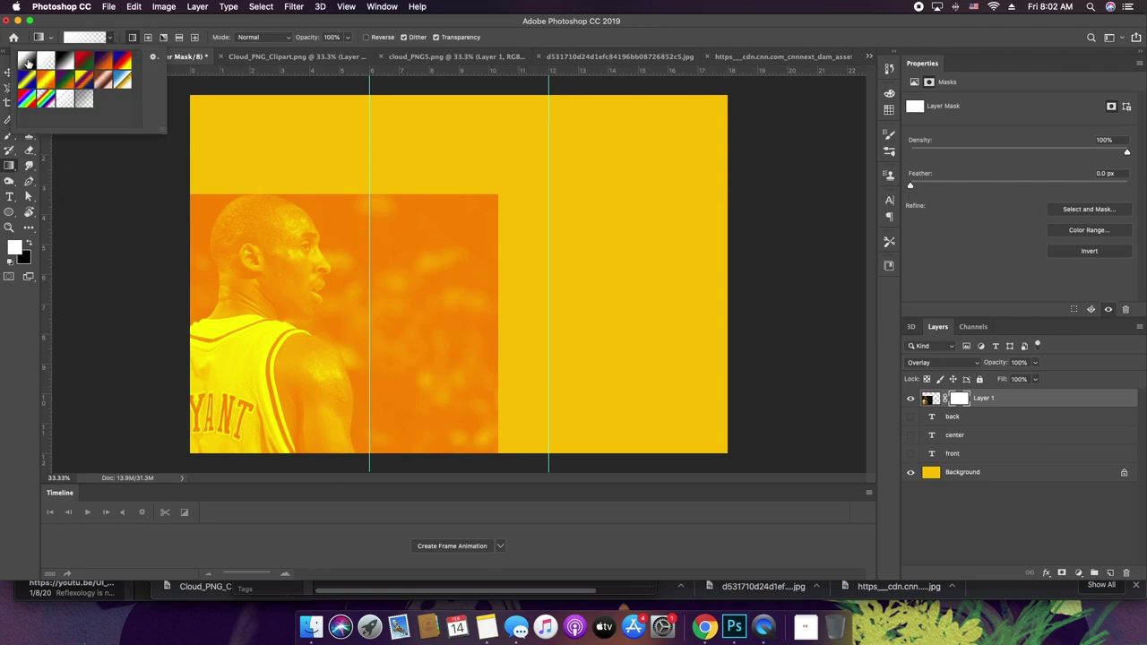
{"action": "left_click", "coordinate": [113, 37]}
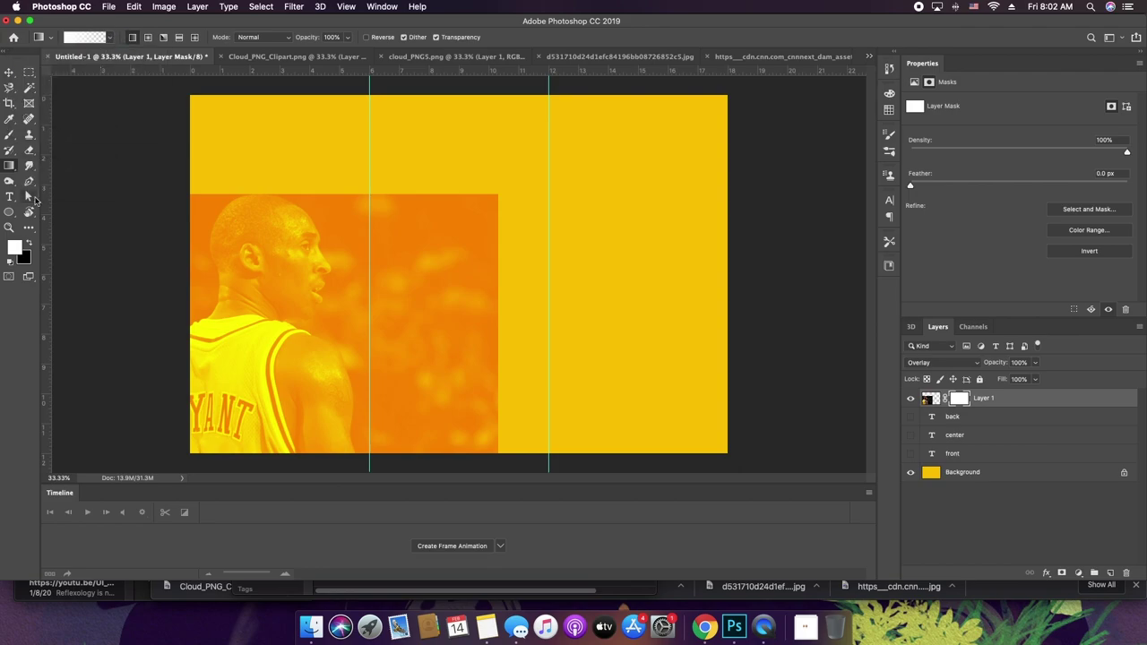
{"action": "left_click", "coordinate": [29, 244]}
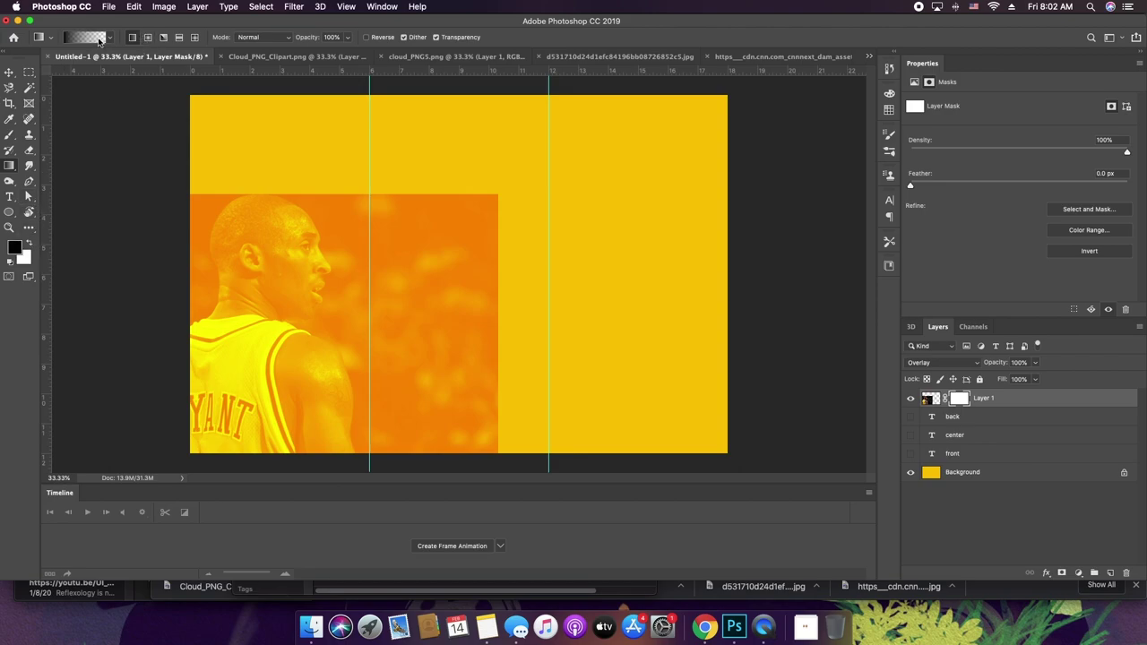
{"action": "left_click", "coordinate": [110, 37]}
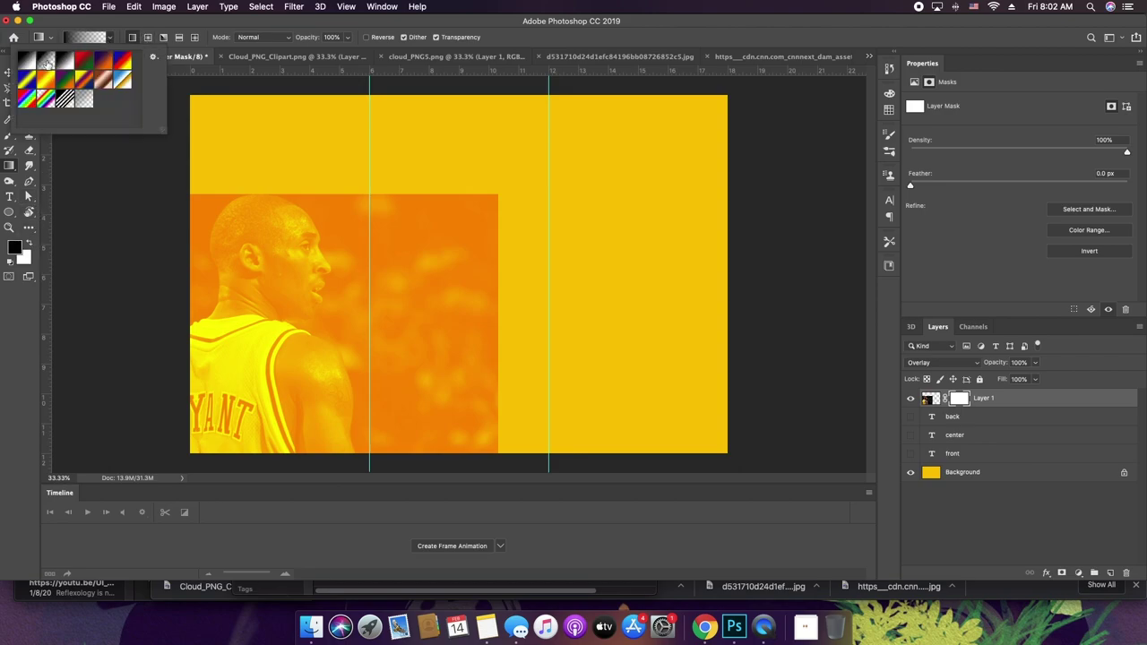
{"action": "left_click", "coordinate": [111, 37]}
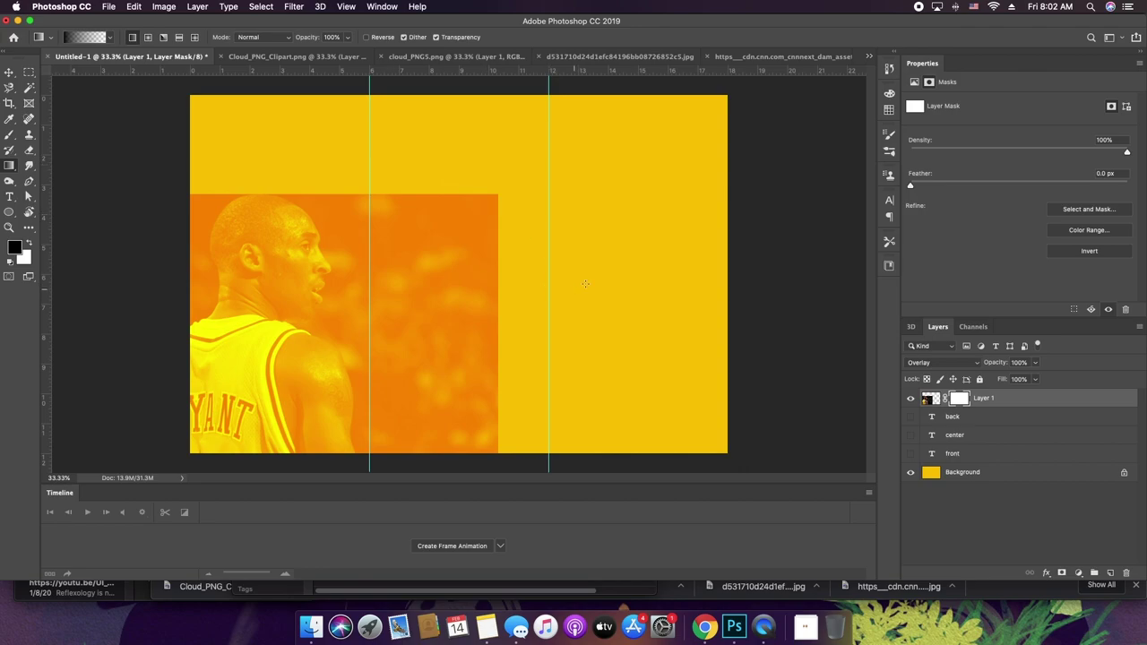
- Fade the photo's right edge and the area above the head with several gradients on the layer mask
{"action": "left_click_drag", "start_coordinate": [468, 289], "coordinate": [421, 290]}
{"action": "left_click_drag", "start_coordinate": [585, 290], "coordinate": [385, 289]}
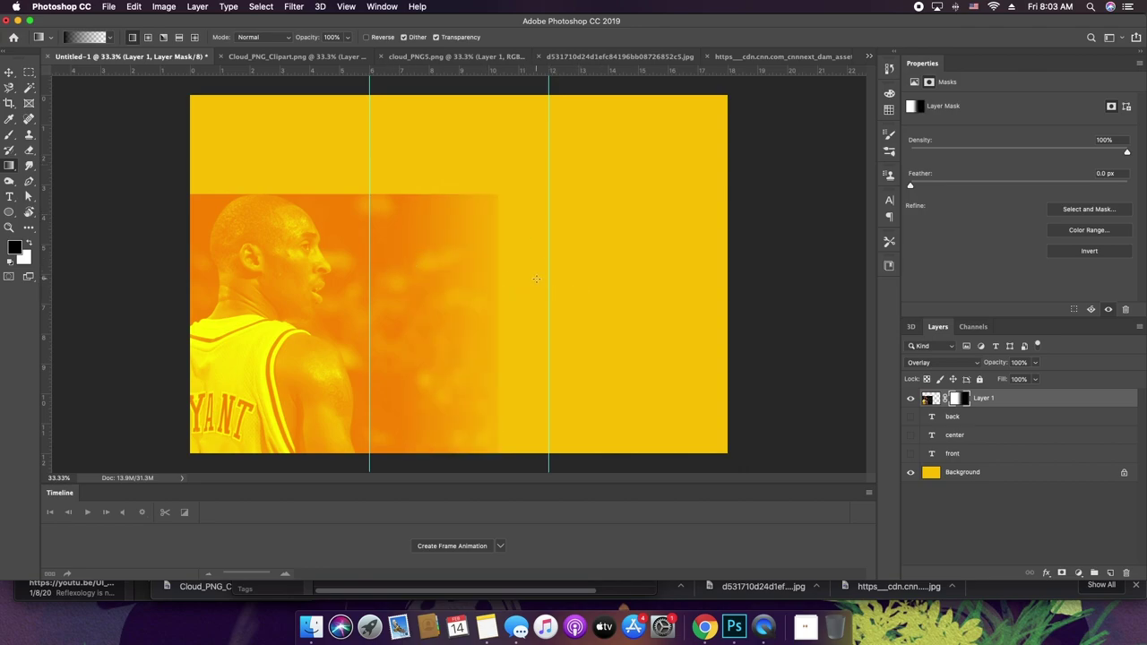
{"action": "left_click_drag", "start_coordinate": [535, 278], "coordinate": [376, 277]}
{"action": "left_click_drag", "start_coordinate": [511, 277], "coordinate": [374, 267]}
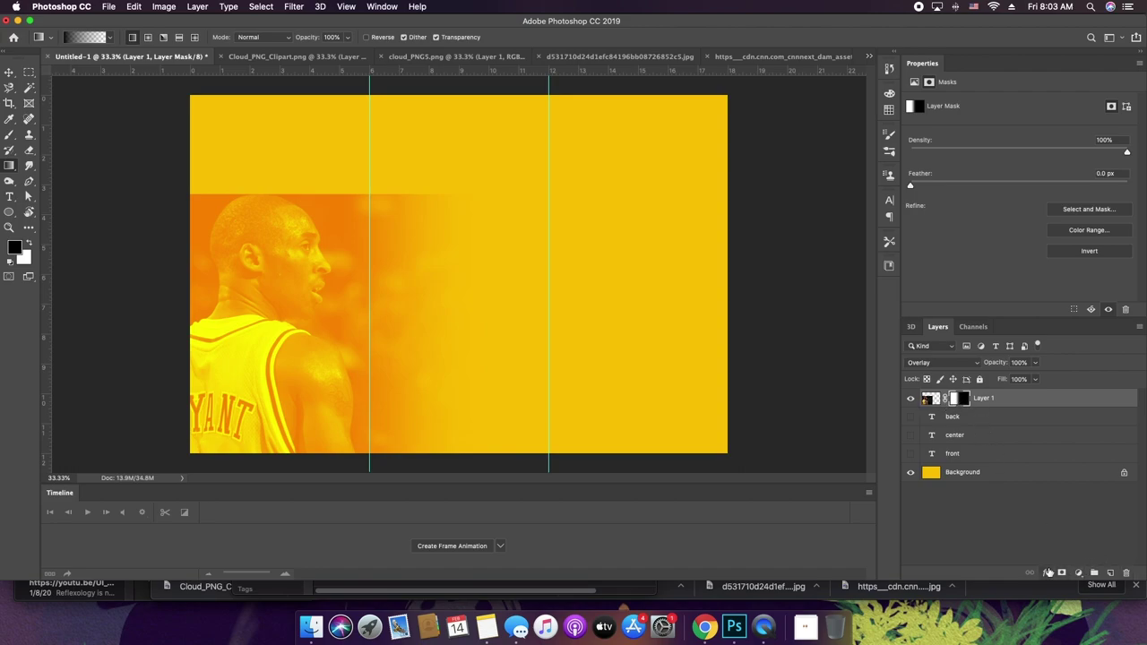
{"action": "left_click_drag", "start_coordinate": [427, 277], "coordinate": [379, 278]}
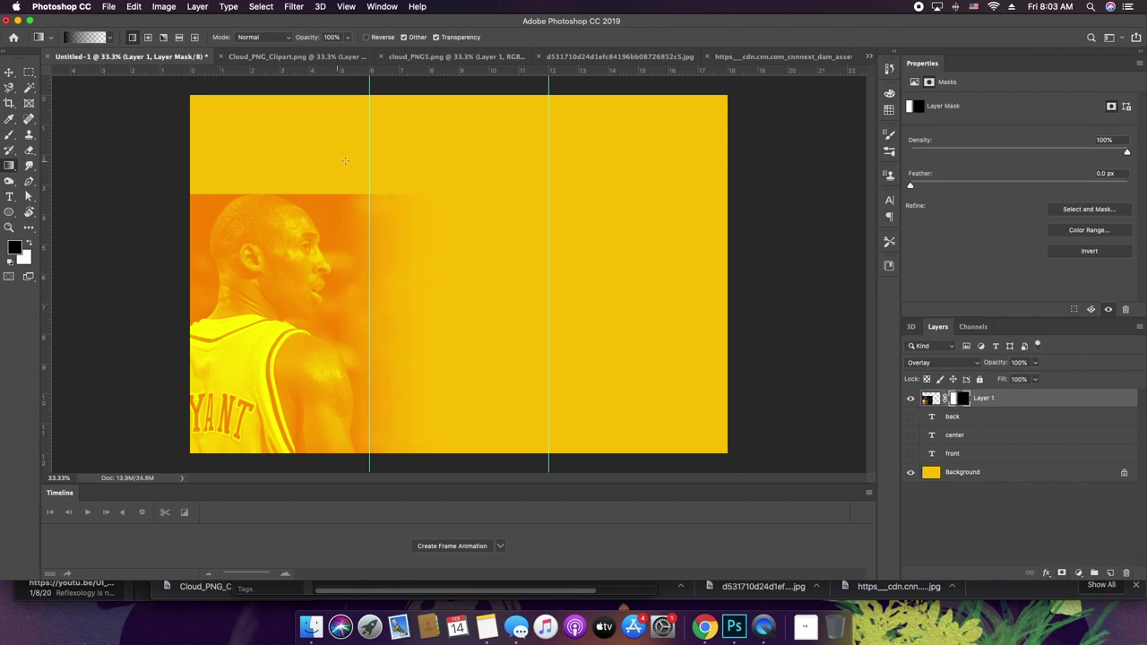
{"action": "left_click_drag", "start_coordinate": [318, 246], "coordinate": [297, 240]}
{"action": "left_click_drag", "start_coordinate": [214, 190], "coordinate": [274, 267]}
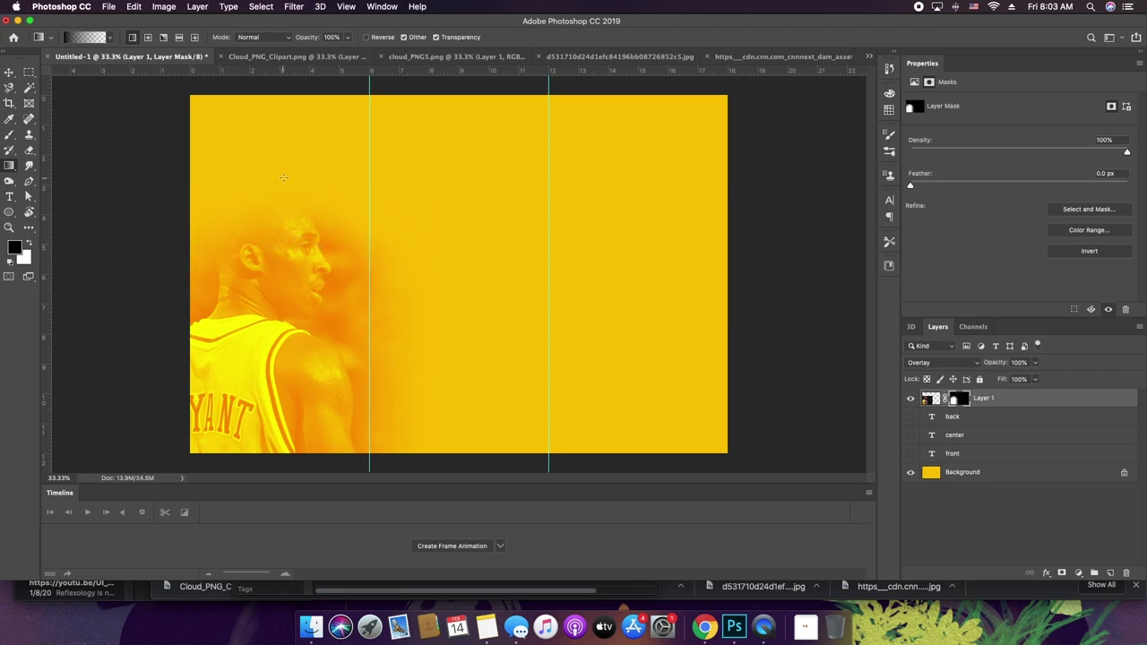
{"action": "key", "text": "v"}
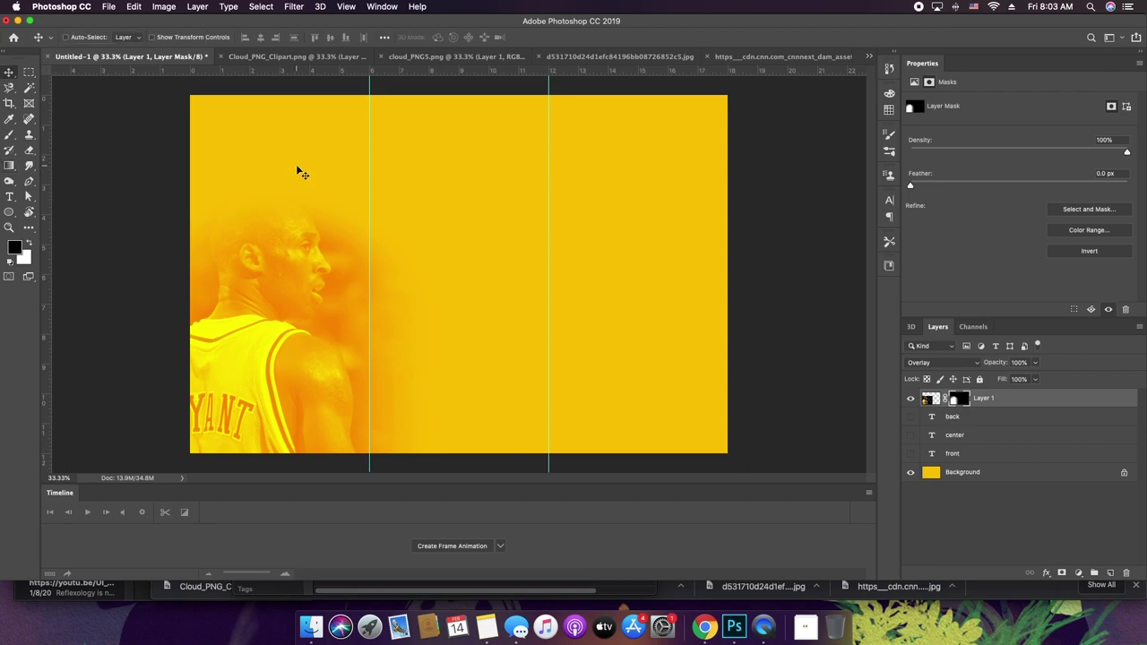
- Delete the portrait's layer mask and move the photo right so the whole figure lies within the layout
{"action": "right_click", "coordinate": [961, 401]}
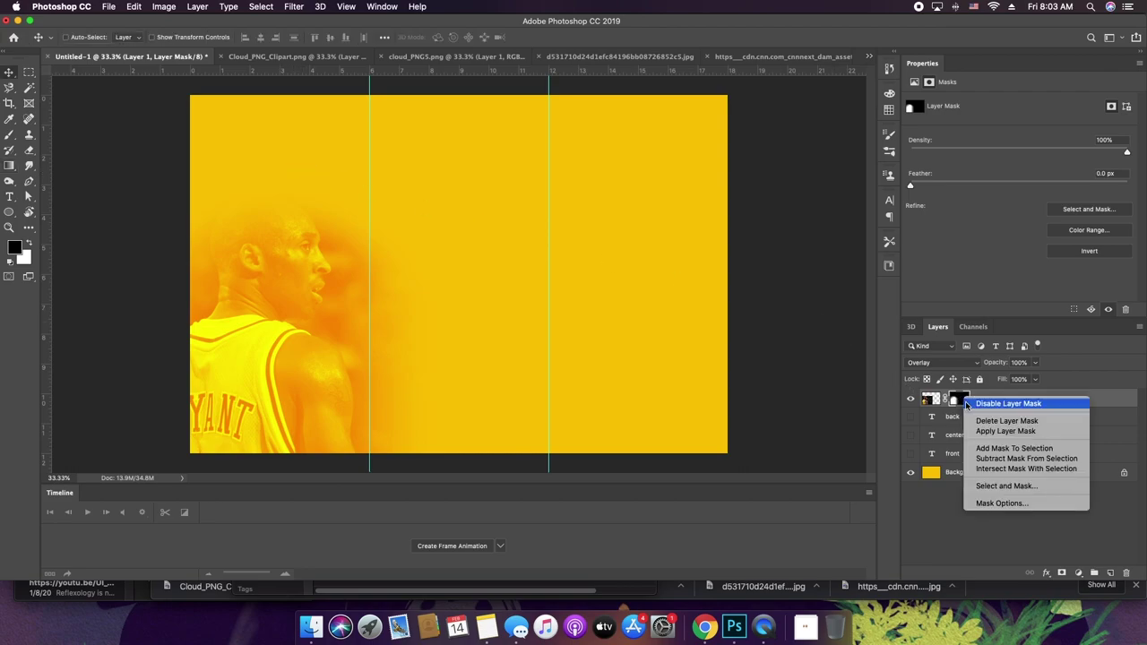
{"action": "left_click", "coordinate": [981, 420]}
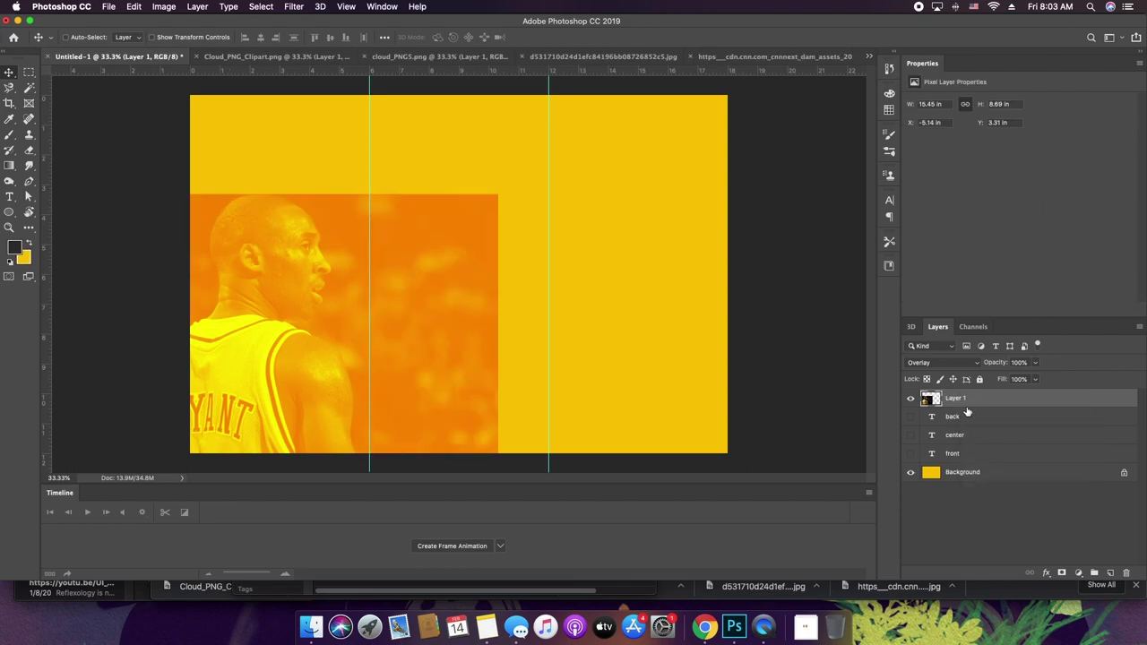
{"action": "left_click_drag", "start_coordinate": [482, 296], "coordinate": [696, 263]}
- Set the portrait layer's blending mode to Normal
{"action": "key", "text": "z"}
{"action": "left_click", "coordinate": [549, 284]}
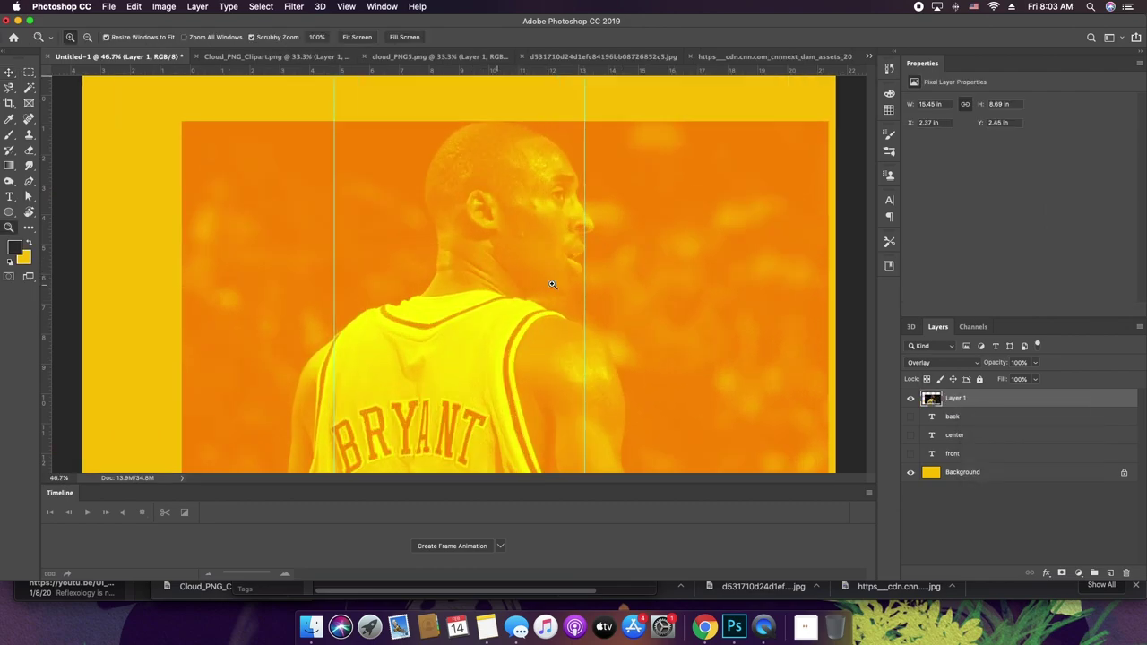
{"action": "left_click_drag", "start_coordinate": [549, 283], "coordinate": [524, 283]}
{"action": "left_click", "coordinate": [923, 363]}
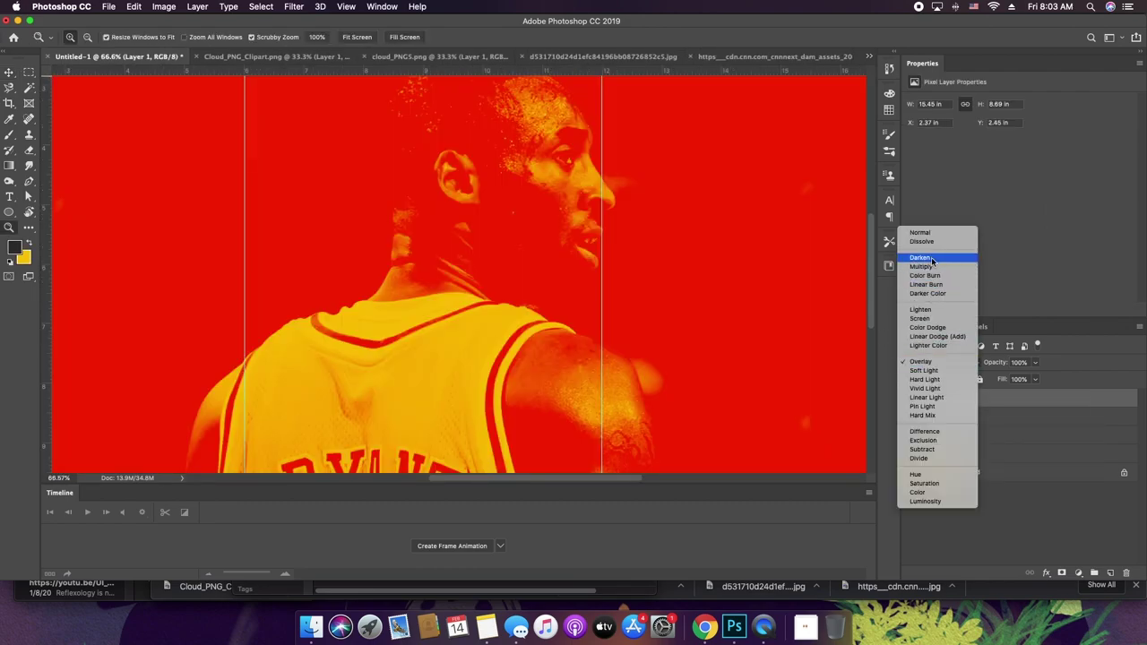
{"action": "left_click", "coordinate": [927, 231]}
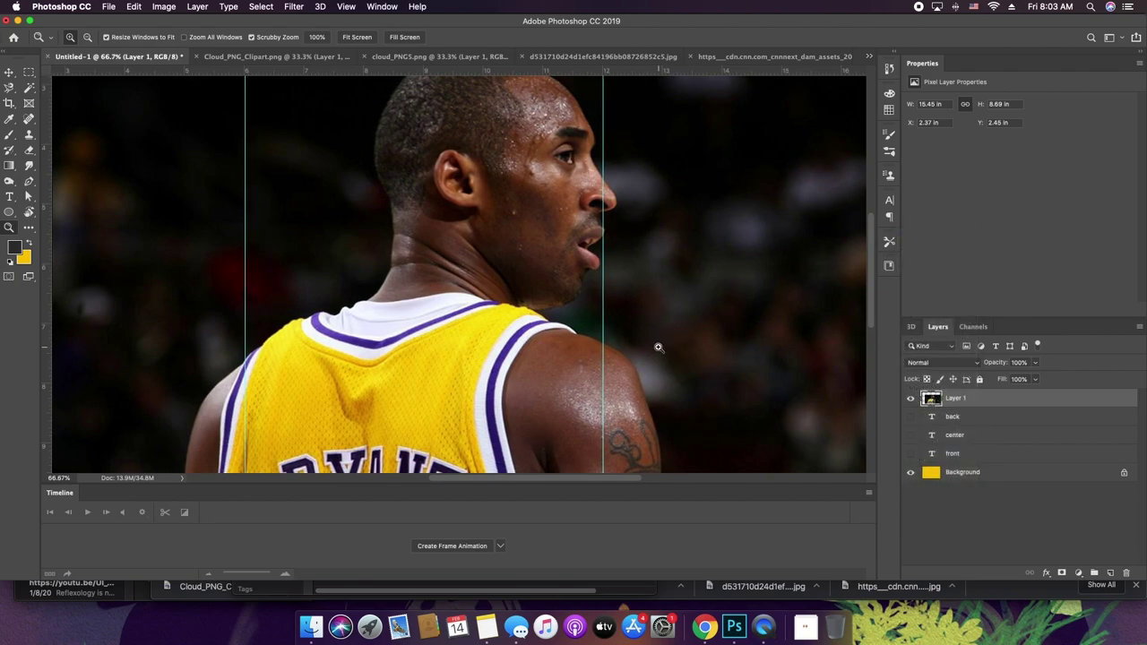
- Start a Pen path where the tattooed arm meets the photo's bottom edge and trace its outer edge up past the crown tattoo
{"action": "left_click_drag", "start_coordinate": [661, 374], "coordinate": [608, 171]}
{"action": "left_click_drag", "start_coordinate": [620, 302], "coordinate": [652, 292]}
{"action": "key", "text": "p"}
{"action": "scroll", "coordinate": [609, 313], "scroll_direction": "down", "scroll_amount": 5}
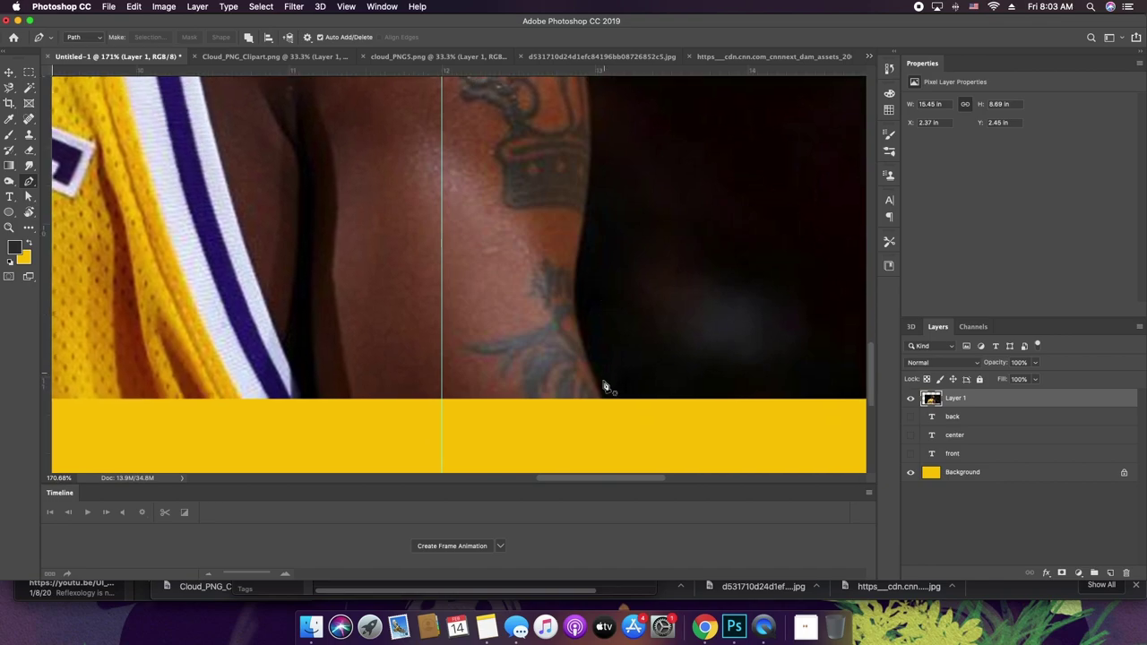
{"action": "scroll", "coordinate": [602, 403], "scroll_direction": "up", "scroll_amount": 3}
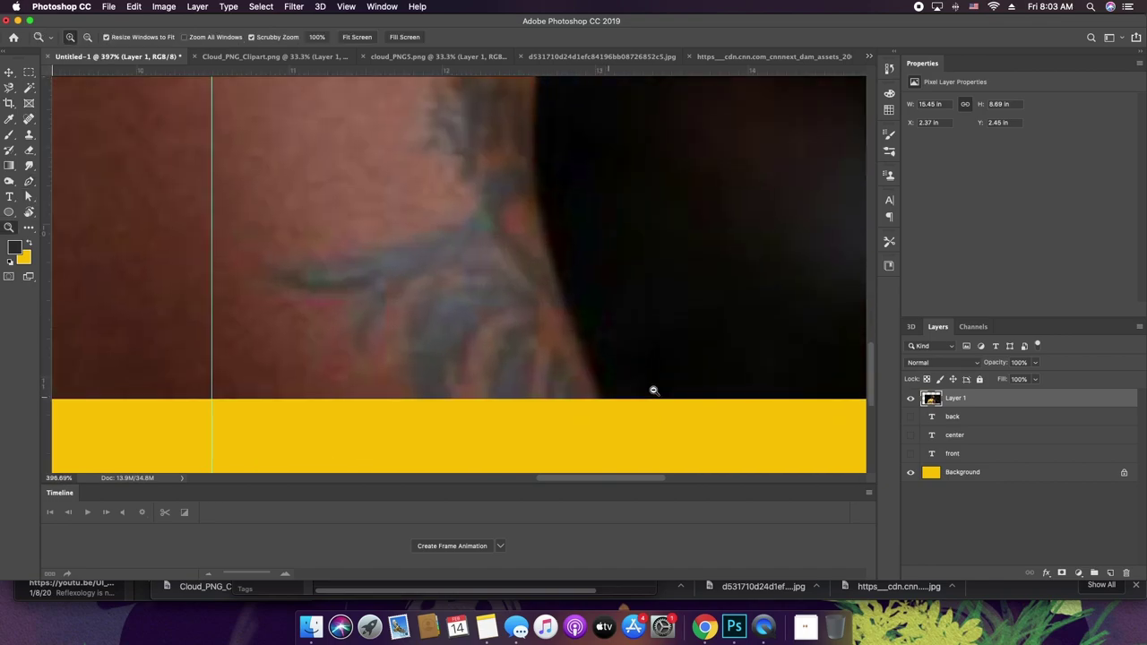
{"action": "left_click", "coordinate": [595, 398]}
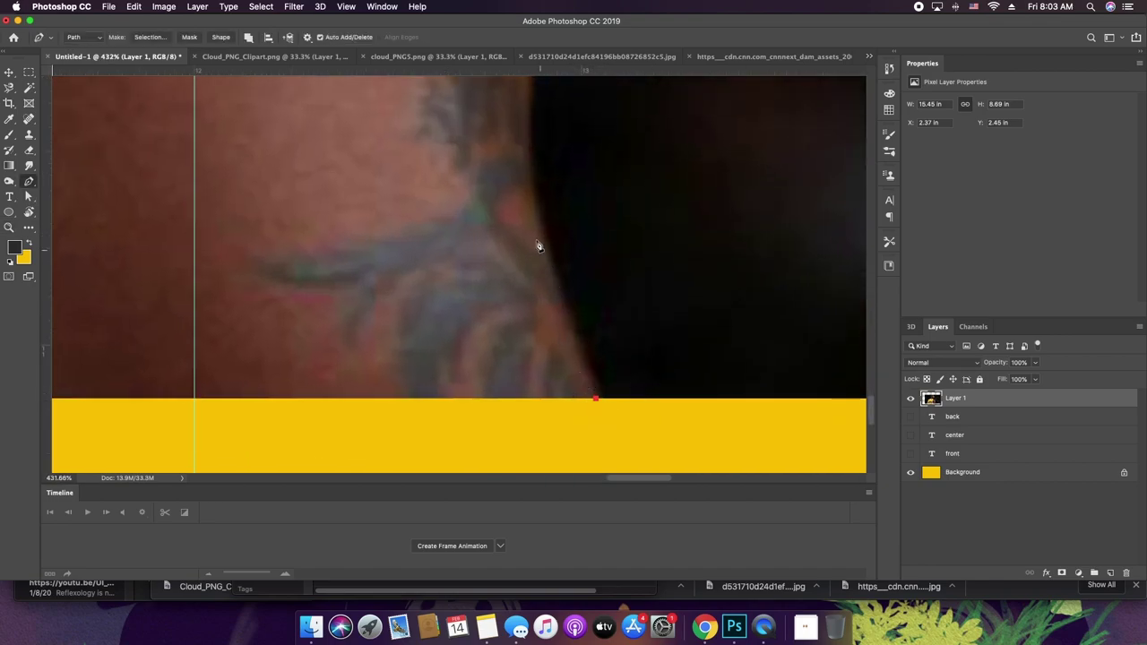
{"action": "left_click_drag", "start_coordinate": [534, 213], "coordinate": [525, 141]}
{"action": "left_click_drag", "start_coordinate": [525, 141], "coordinate": [579, 379]}
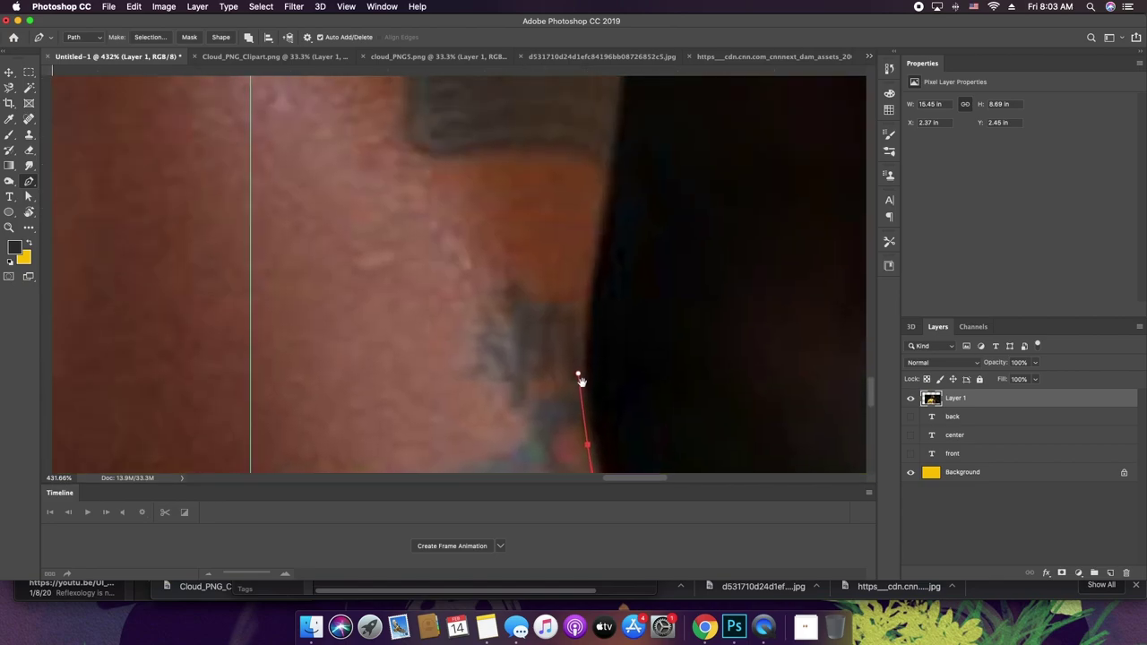
{"action": "left_click_drag", "start_coordinate": [592, 263], "coordinate": [606, 190]}
{"action": "left_click_drag", "start_coordinate": [629, 83], "coordinate": [637, 308]}
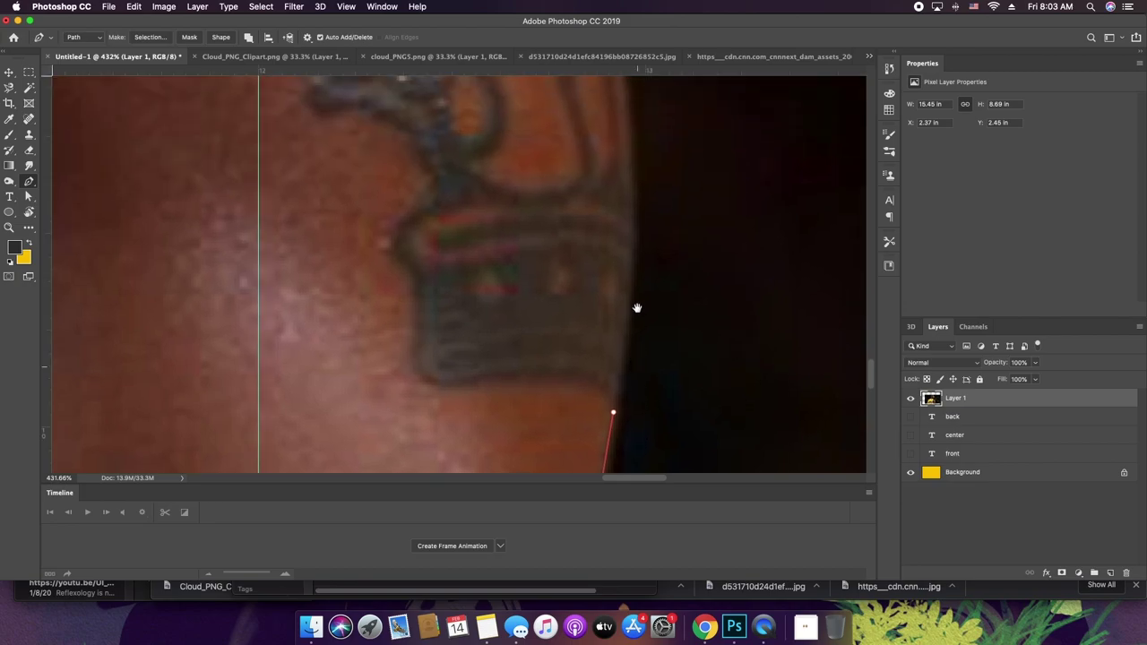
{"action": "left_click_drag", "start_coordinate": [632, 198], "coordinate": [748, 425]}
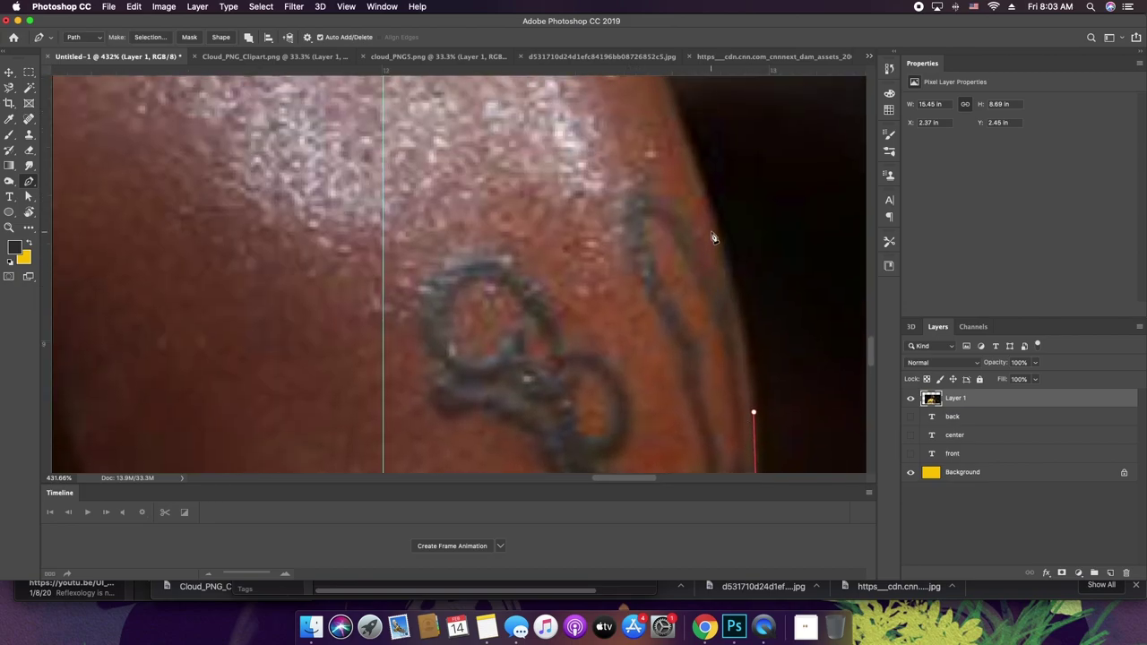
- Continue the Pen path up the outer upper arm and around the curve of the shoulder
{"action": "left_click_drag", "start_coordinate": [716, 231], "coordinate": [743, 223]}
{"action": "left_click", "coordinate": [768, 326]}
{"action": "left_click", "coordinate": [757, 275]}
{"action": "left_click_drag", "start_coordinate": [705, 138], "coordinate": [768, 304]}
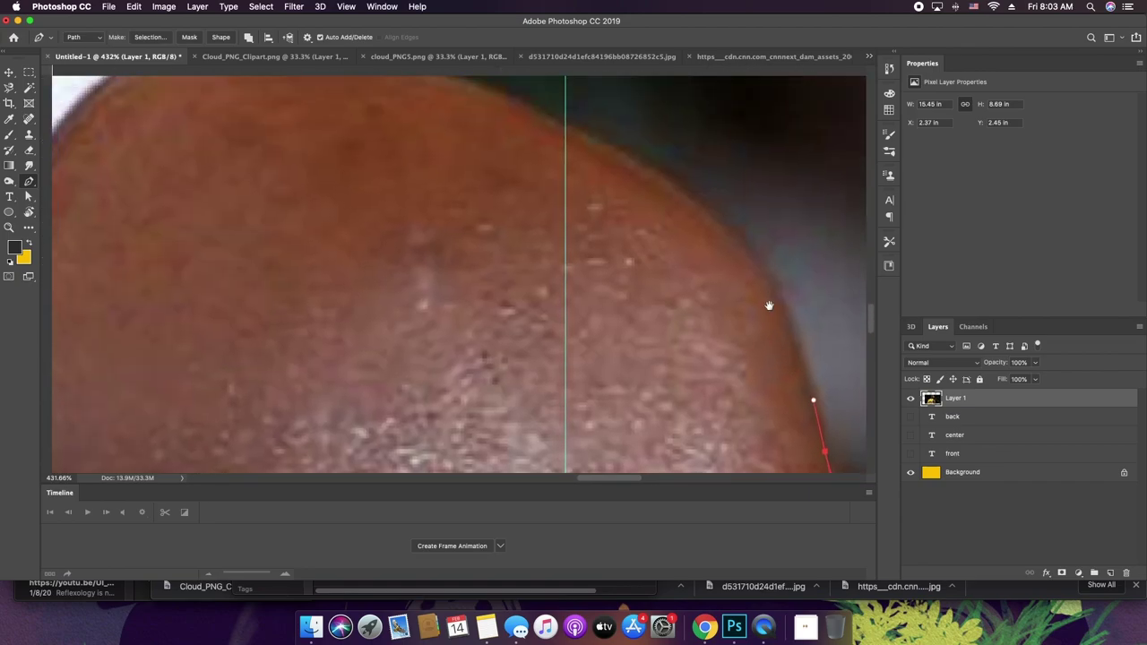
{"action": "left_click_drag", "start_coordinate": [724, 234], "coordinate": [661, 178]}
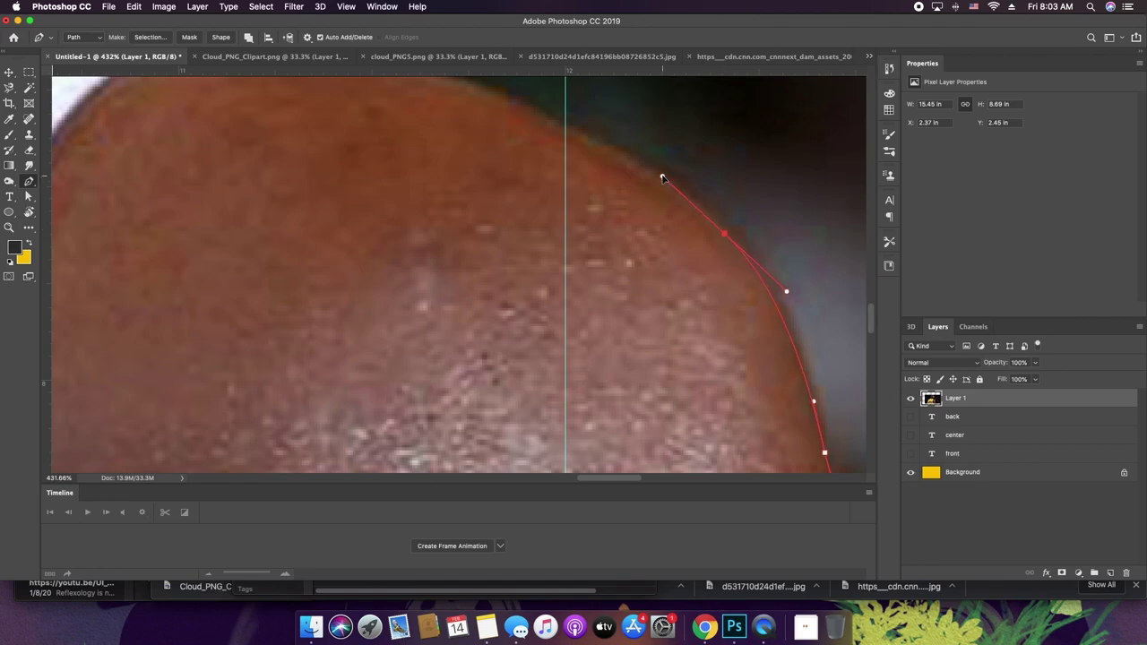
{"action": "left_click_drag", "start_coordinate": [566, 131], "coordinate": [779, 328]}
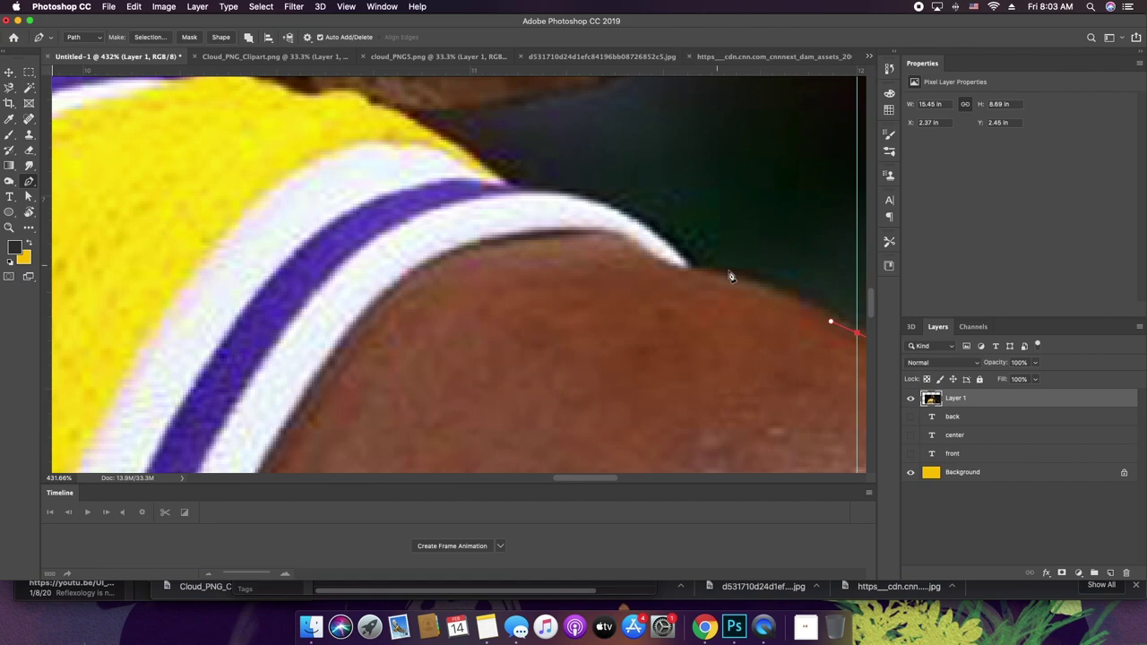
- Continue the Pen path from the shoulder over the white and purple jersey trim and along the yellow fabric toward the neck
{"action": "left_click_drag", "start_coordinate": [736, 279], "coordinate": [719, 277]}
{"action": "left_click_drag", "start_coordinate": [663, 240], "coordinate": [652, 229]}
{"action": "left_click_drag", "start_coordinate": [565, 195], "coordinate": [529, 193]}
{"action": "left_click", "coordinate": [509, 188]}
{"action": "left_click", "coordinate": [435, 137]}
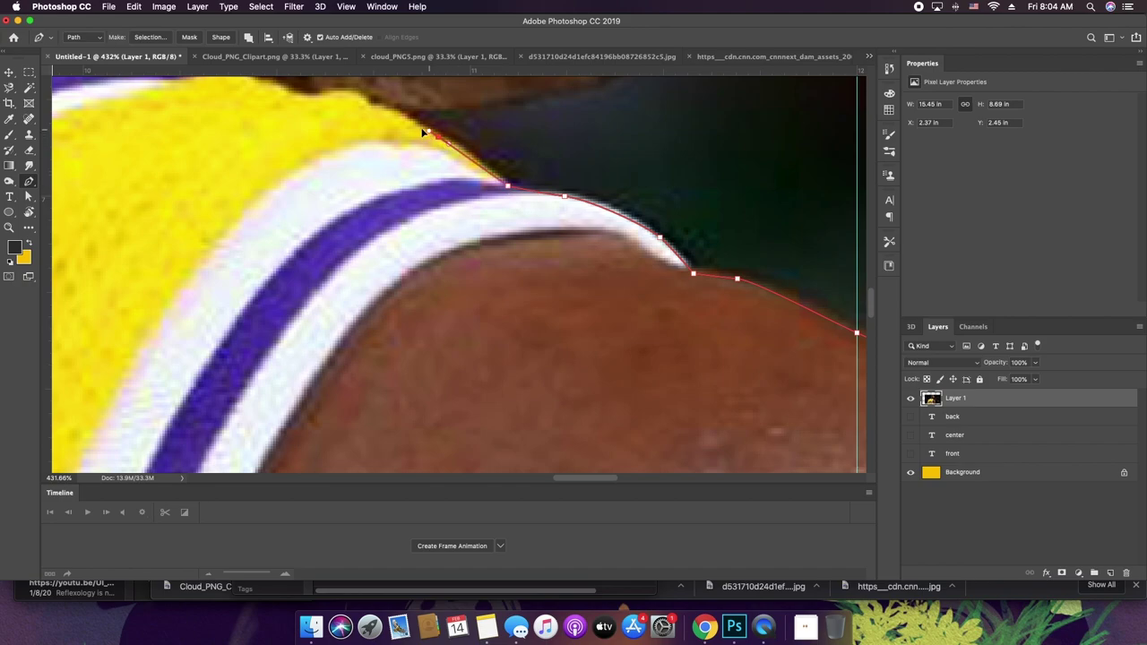
- Continue the Pen path along the underside of the jaw and up the chin to just below the lower lip
{"action": "left_click_drag", "start_coordinate": [465, 109], "coordinate": [490, 108]}
{"action": "left_click_drag", "start_coordinate": [564, 175], "coordinate": [417, 410]}
{"action": "left_click_drag", "start_coordinate": [475, 301], "coordinate": [544, 263]}
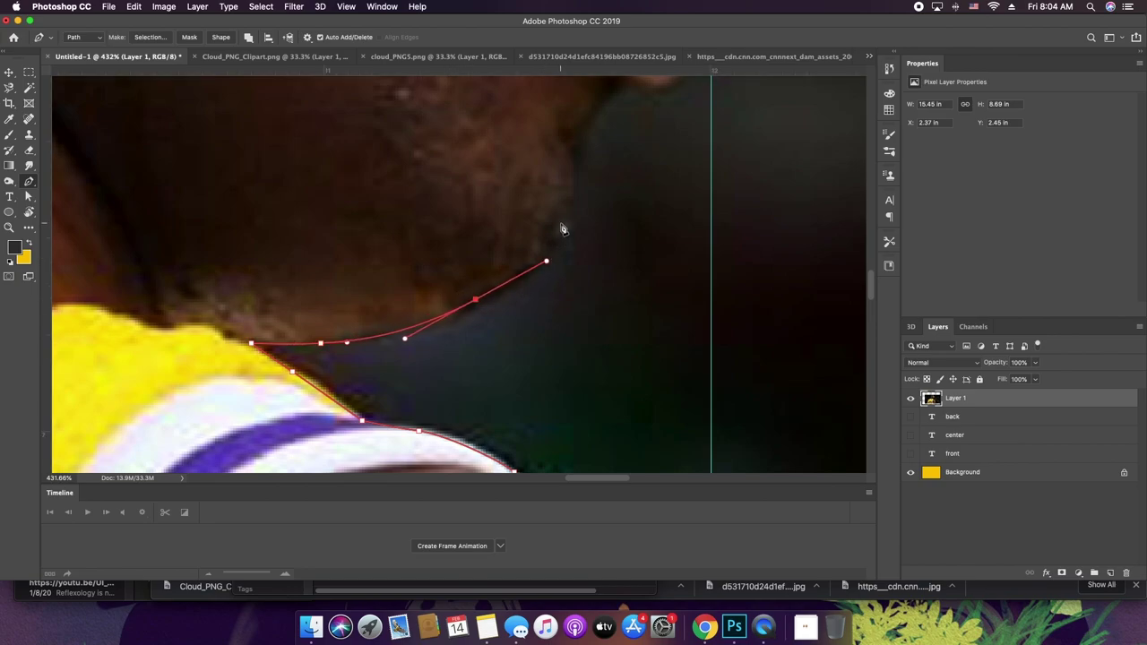
{"action": "left_click_drag", "start_coordinate": [560, 222], "coordinate": [564, 193]}
{"action": "left_click_drag", "start_coordinate": [575, 140], "coordinate": [486, 348]}
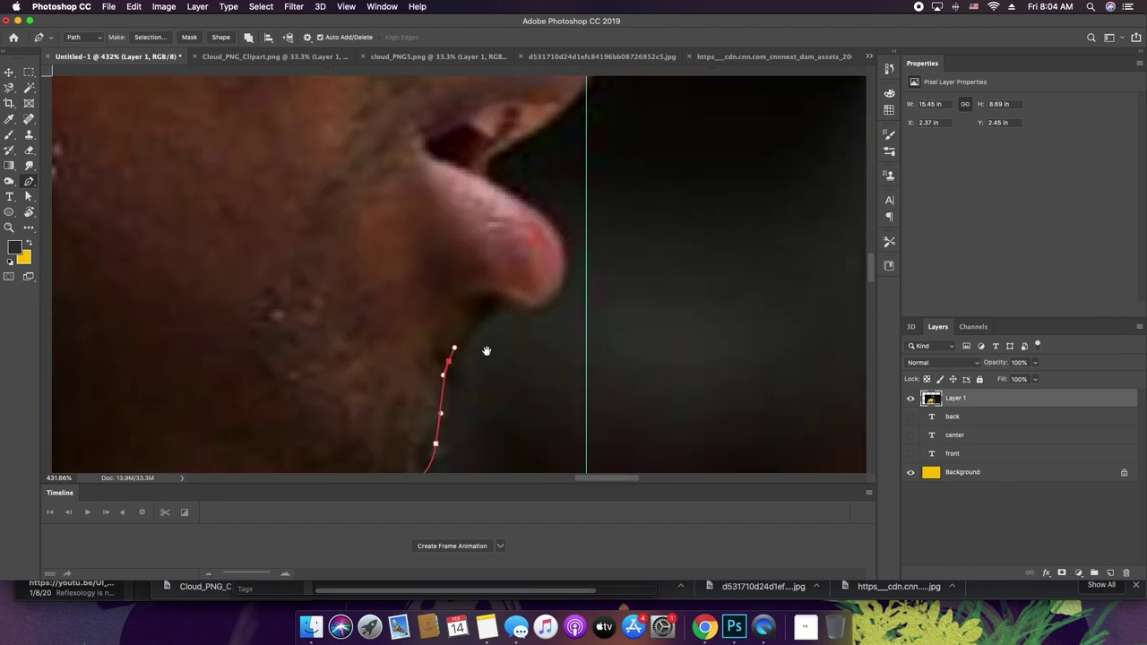
- Continue the Pen path under and around the front of the lower lip, adjusting its anchor points to follow the edge
{"action": "left_click_drag", "start_coordinate": [499, 309], "coordinate": [550, 306]}
{"action": "left_click_drag", "start_coordinate": [566, 247], "coordinate": [556, 203]}
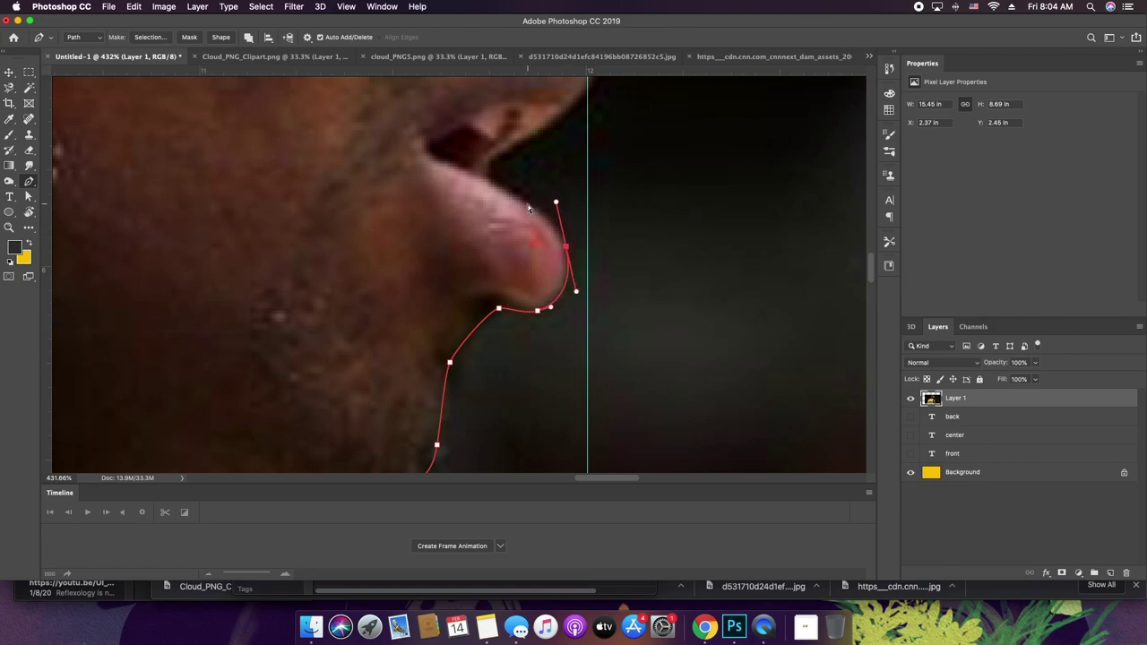
{"action": "key", "text": "a"}
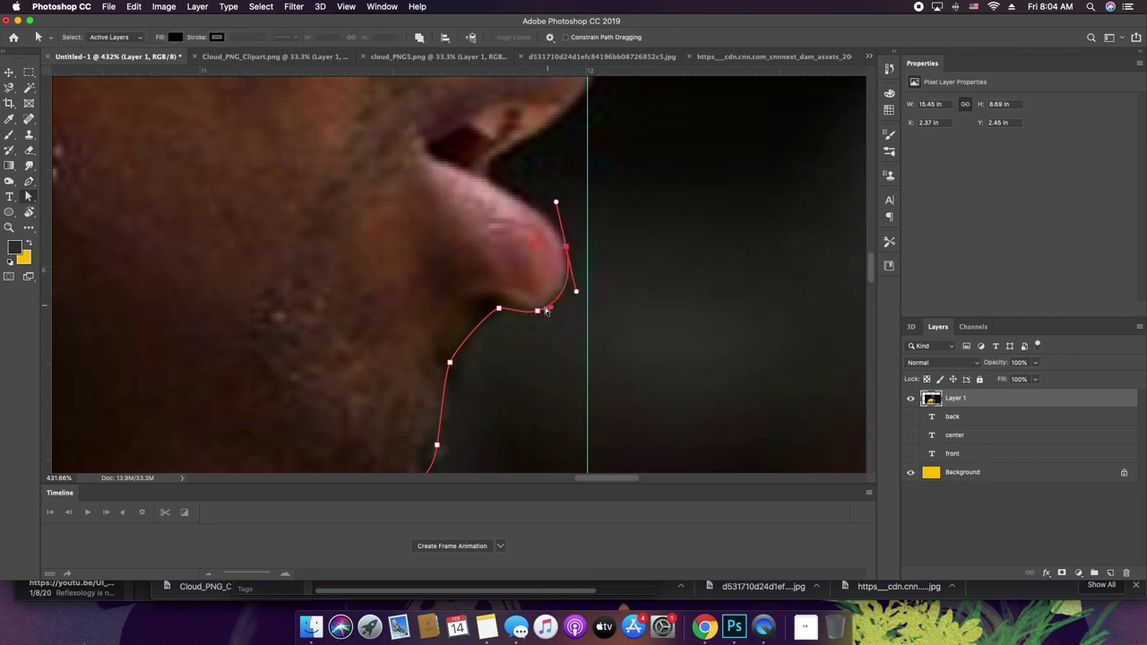
{"action": "left_click", "coordinate": [537, 310]}
{"action": "left_click_drag", "start_coordinate": [566, 247], "coordinate": [562, 240]}
- Continue the Pen path over the top of the lower lip and add an anchor point fitted to its curve
{"action": "key", "text": "p"}
{"action": "left_click_drag", "start_coordinate": [518, 199], "coordinate": [504, 190]}
{"action": "key", "text": "super+z"}
{"action": "left_click", "coordinate": [484, 186]}
{"action": "left_click", "coordinate": [538, 208]}
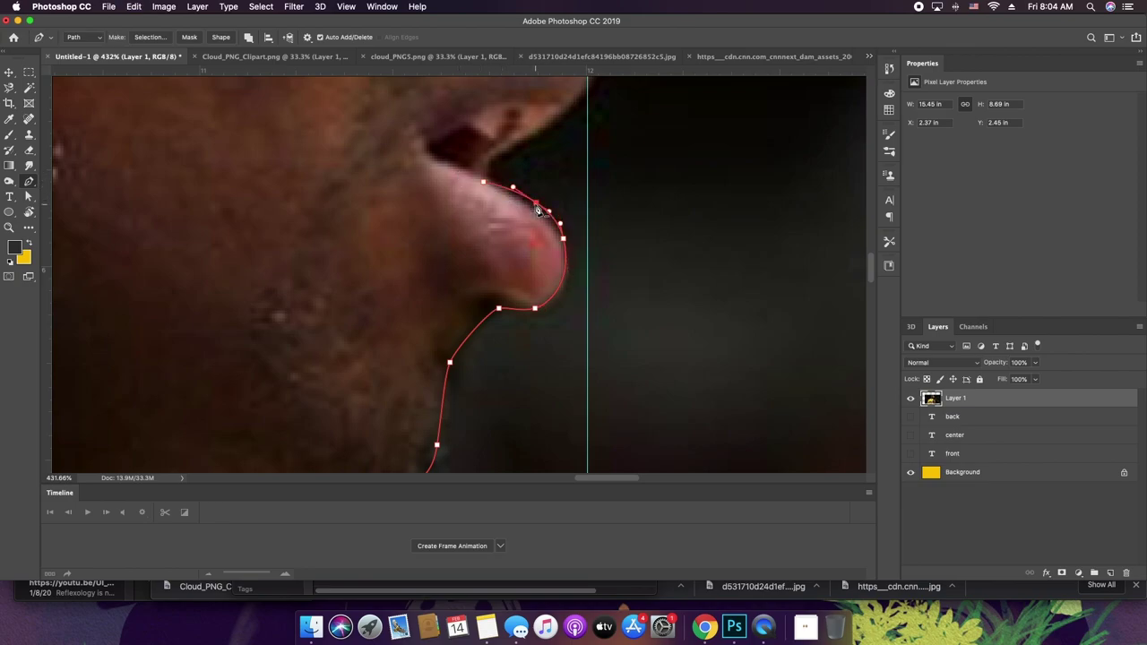
{"action": "key", "text": "super"}
{"action": "left_click_drag", "start_coordinate": [537, 204], "coordinate": [535, 209]}
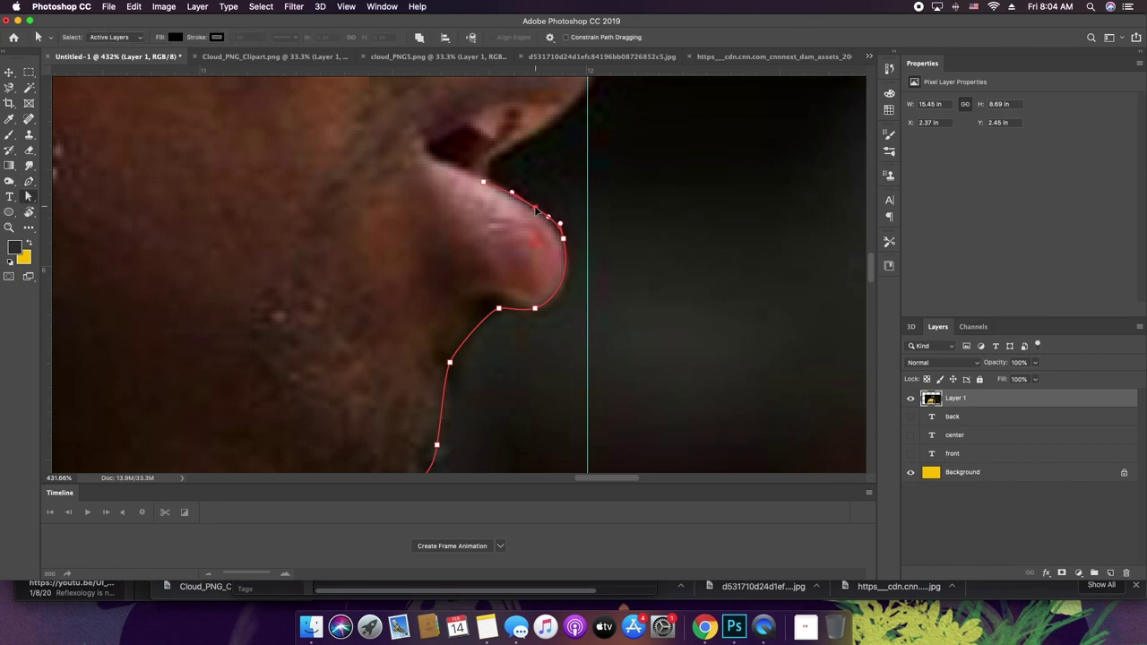
- Add another anchor point on the lower lip's curve and shift the front anchor to fit the lip edge
{"action": "key", "text": "g"}
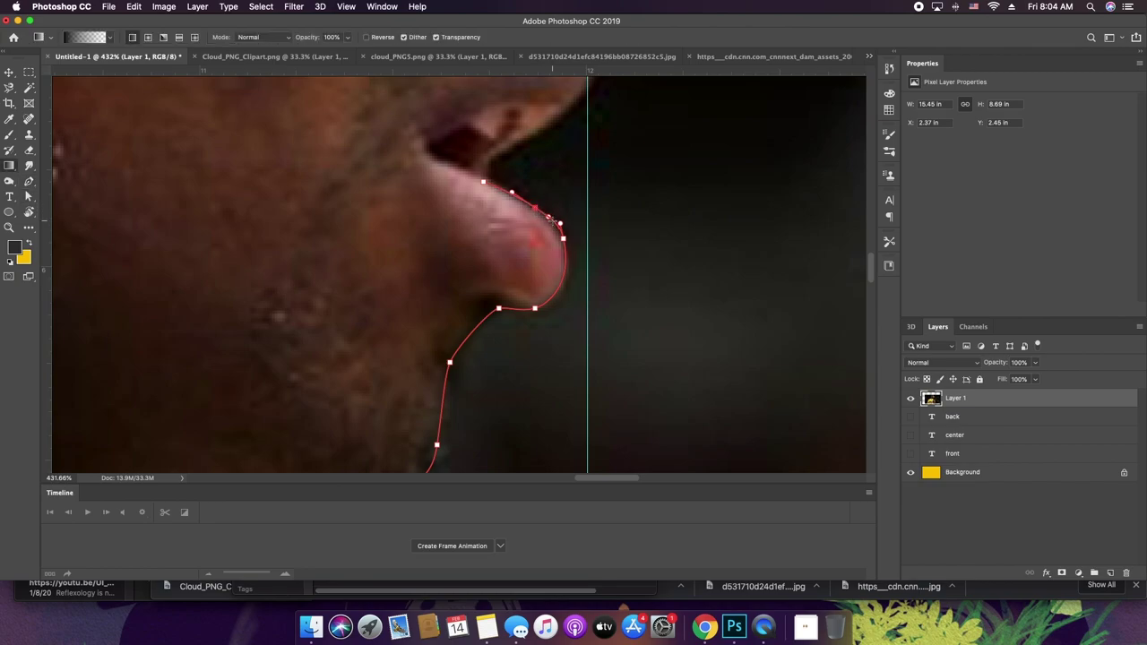
{"action": "key", "text": "p"}
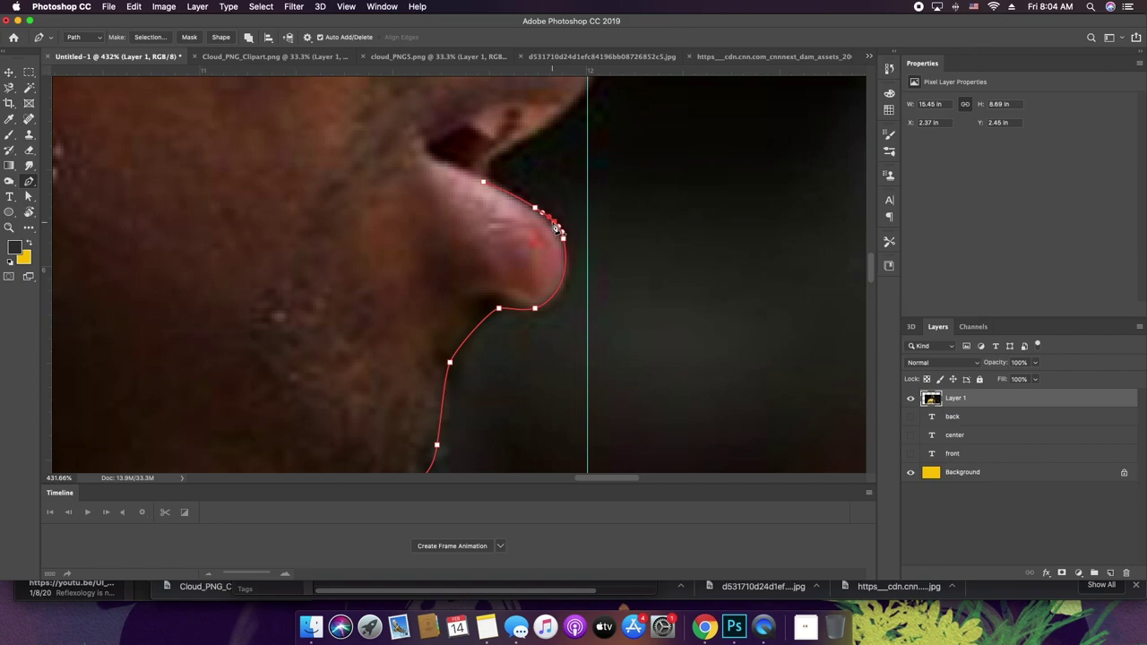
{"action": "key", "text": "a"}
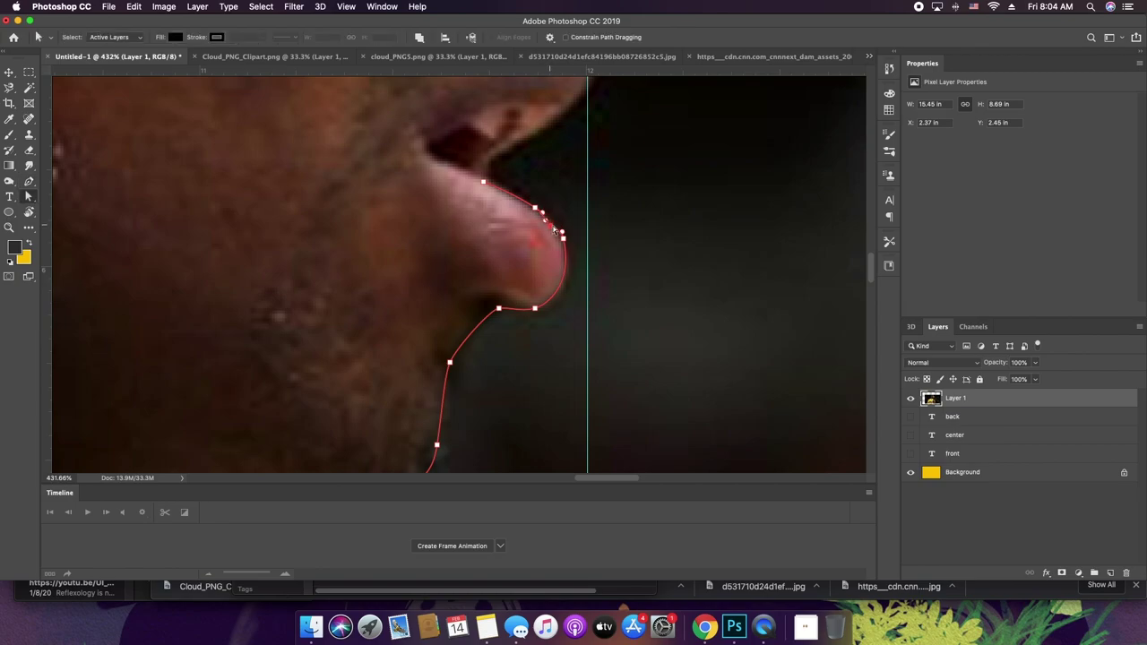
{"action": "scroll", "coordinate": [554, 231], "scroll_direction": "up", "scroll_amount": 5}
{"action": "left_click_drag", "start_coordinate": [576, 273], "coordinate": [564, 297]}
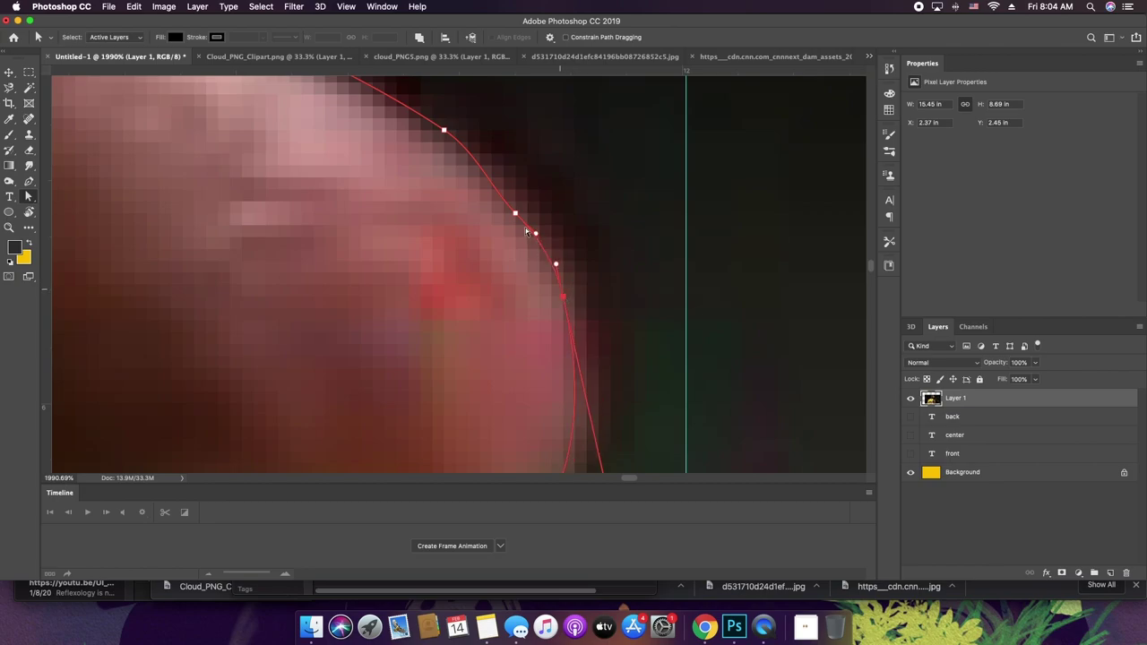
- Continue the Pen path from the gap between the lips around the front and top of the upper lip
{"action": "left_click_drag", "start_coordinate": [491, 209], "coordinate": [719, 421]}
{"action": "key", "text": "p"}
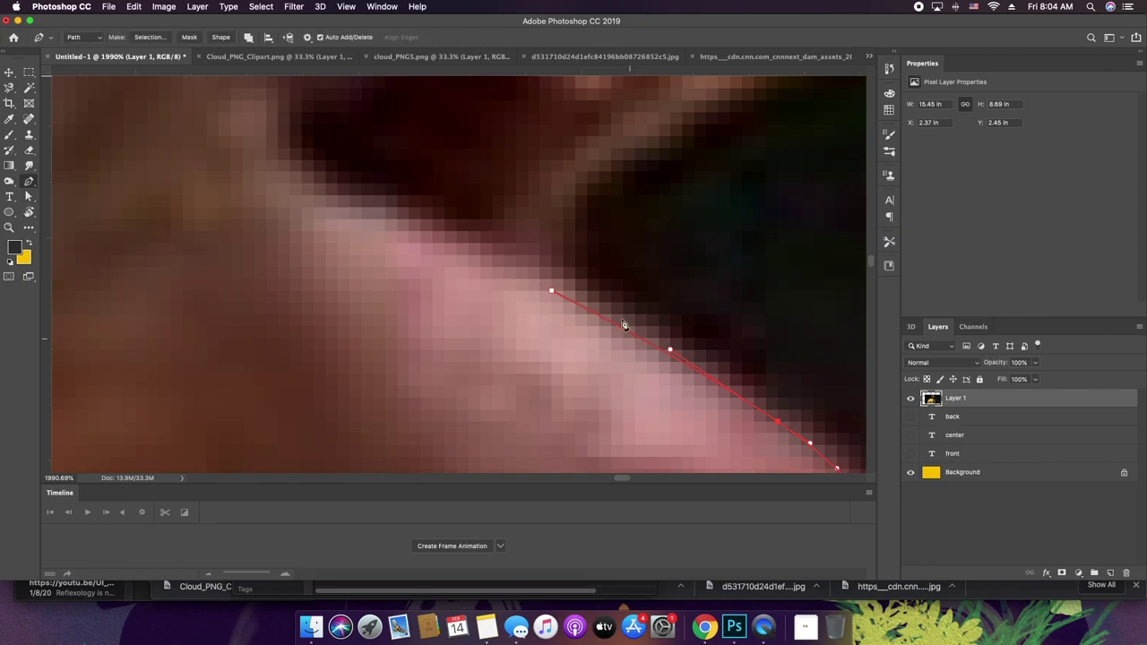
{"action": "left_click", "coordinate": [611, 173]}
{"action": "left_click_drag", "start_coordinate": [653, 150], "coordinate": [468, 333]}
{"action": "left_click_drag", "start_coordinate": [580, 272], "coordinate": [650, 225]}
{"action": "left_click_drag", "start_coordinate": [695, 169], "coordinate": [557, 428]}
{"action": "left_click_drag", "start_coordinate": [705, 228], "coordinate": [709, 135]}
{"action": "left_click_drag", "start_coordinate": [728, 248], "coordinate": [801, 458]}
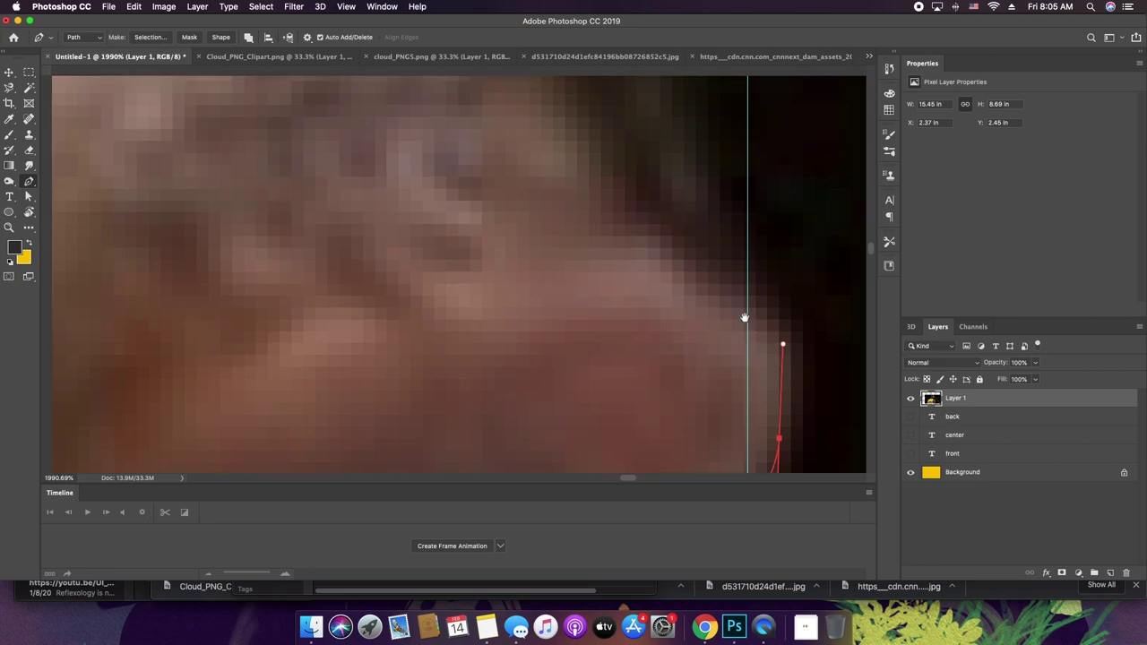
{"action": "left_click_drag", "start_coordinate": [747, 307], "coordinate": [728, 303]}
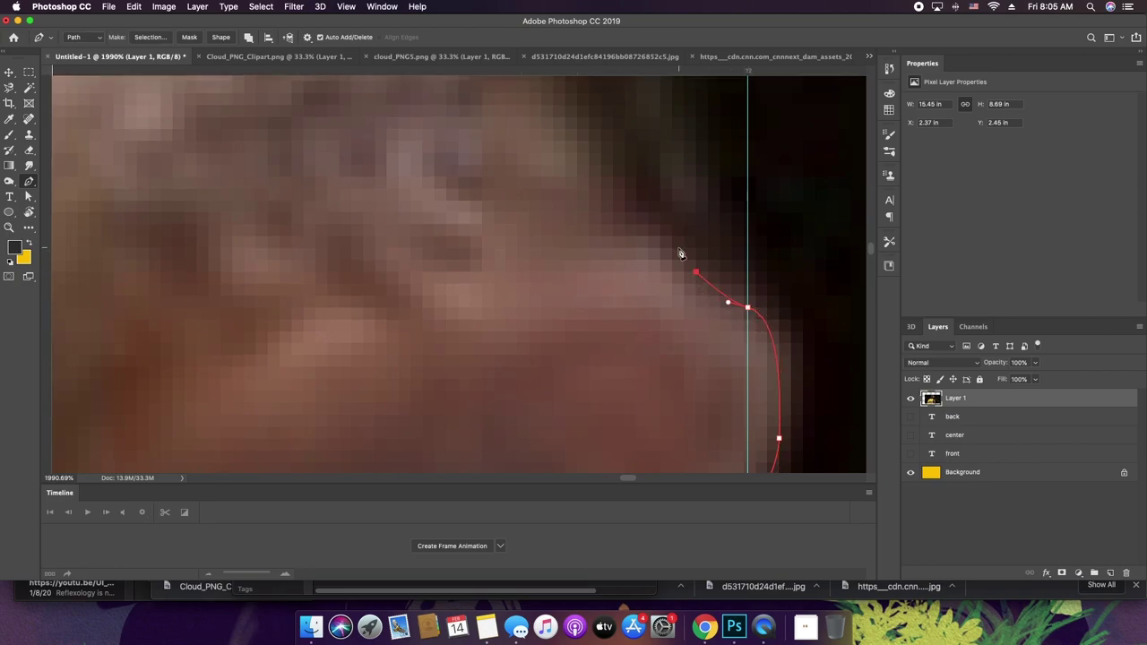
- Continue the Pen path from the upper lip to the base of the nose and around the nose tip
{"action": "key", "text": "super+minus"}
{"action": "key", "text": "super+minus"}
{"action": "key", "text": "super+minus"}
{"action": "key", "text": "super+minus"}
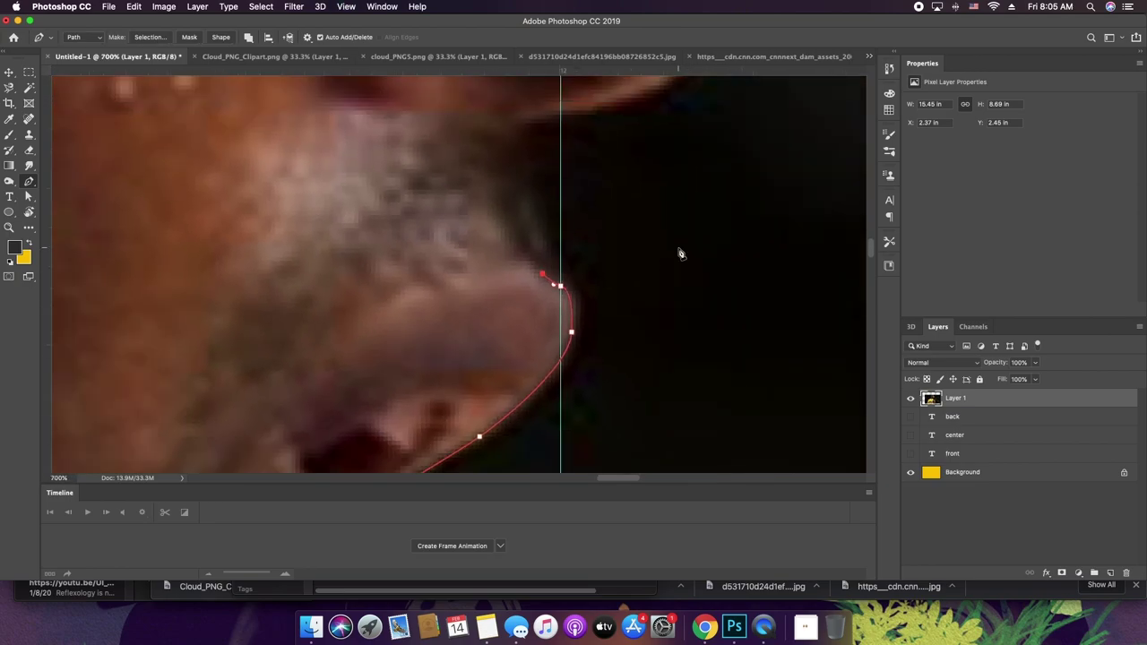
{"action": "left_click_drag", "start_coordinate": [529, 190], "coordinate": [529, 257]}
{"action": "left_click", "coordinate": [528, 125]}
{"action": "left_click_drag", "start_coordinate": [610, 189], "coordinate": [622, 140]}
{"action": "left_click_drag", "start_coordinate": [548, 132], "coordinate": [639, 298]}
{"action": "left_click_drag", "start_coordinate": [630, 191], "coordinate": [776, 403]}
- Continue the Pen path up the bridge of the nose and around the brow
{"action": "left_click_drag", "start_coordinate": [661, 225], "coordinate": [533, 387]}
{"action": "left_click_drag", "start_coordinate": [527, 311], "coordinate": [538, 280]}
{"action": "left_click_drag", "start_coordinate": [577, 236], "coordinate": [584, 212]}
{"action": "left_click_drag", "start_coordinate": [566, 132], "coordinate": [552, 108]}
{"action": "key", "text": "super+minus"}
{"action": "key", "text": "super+minus"}
- Continue the Pen path from the brow up the forehead toward the hairline
{"action": "left_click_drag", "start_coordinate": [522, 158], "coordinate": [630, 297]}
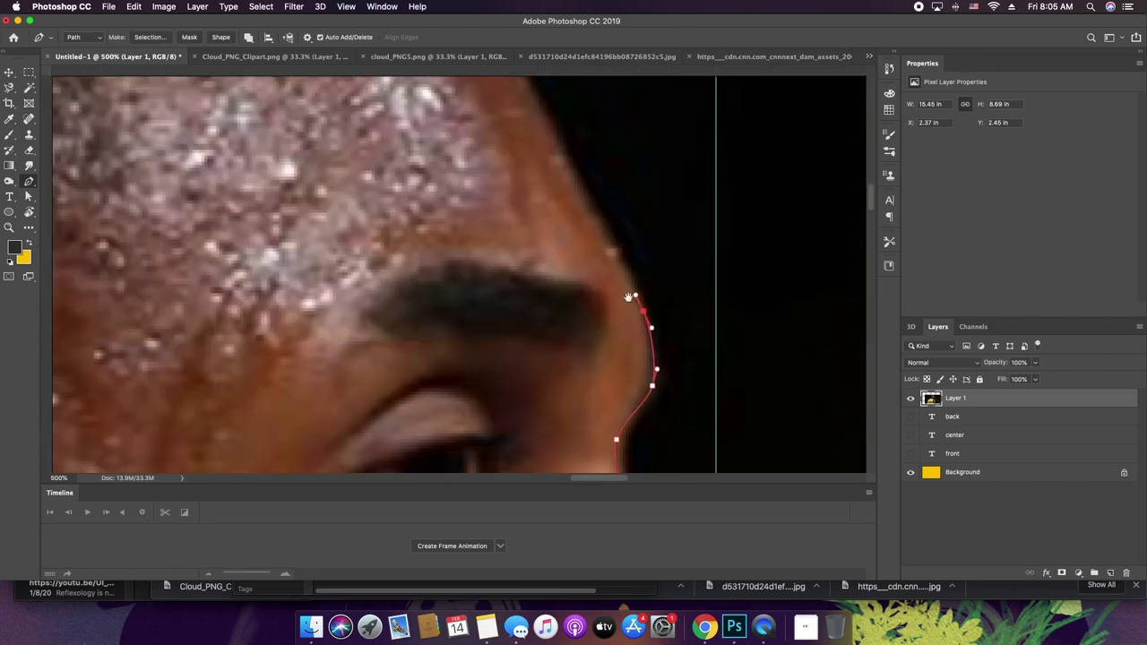
{"action": "left_click_drag", "start_coordinate": [578, 174], "coordinate": [558, 129]}
{"action": "left_click_drag", "start_coordinate": [484, 105], "coordinate": [639, 356]}
{"action": "left_click_drag", "start_coordinate": [622, 235], "coordinate": [686, 231]}
{"action": "left_click", "coordinate": [533, 163]}
{"action": "left_click_drag", "start_coordinate": [532, 162], "coordinate": [661, 337]}
- Continue the Pen path over the top of the head to the back of the crown, undoing stray points
{"action": "left_click_drag", "start_coordinate": [379, 248], "coordinate": [104, 213]}
{"action": "left_click_drag", "start_coordinate": [864, 427], "coordinate": [811, 403]}
{"action": "left_click_drag", "start_coordinate": [862, 470], "coordinate": [739, 364]}
{"action": "left_click", "coordinate": [793, 363]}
{"action": "key", "text": "super+z"}
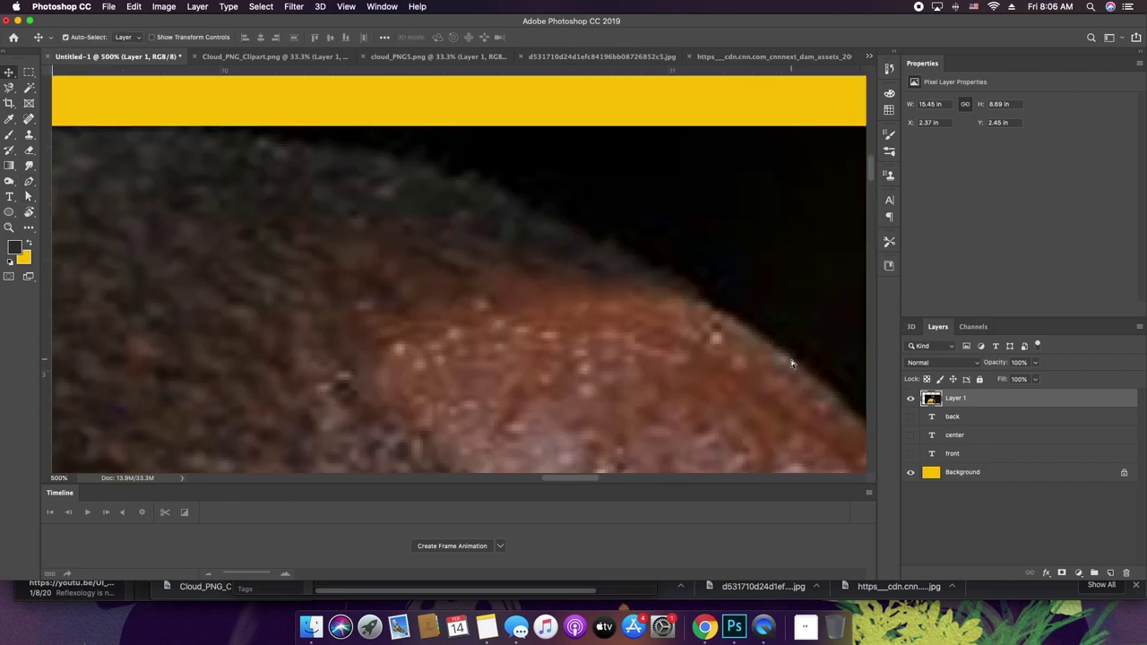
{"action": "left_click", "coordinate": [785, 356]}
{"action": "key", "text": "super+z"}
{"action": "left_click_drag", "start_coordinate": [317, 296], "coordinate": [236, 318]}
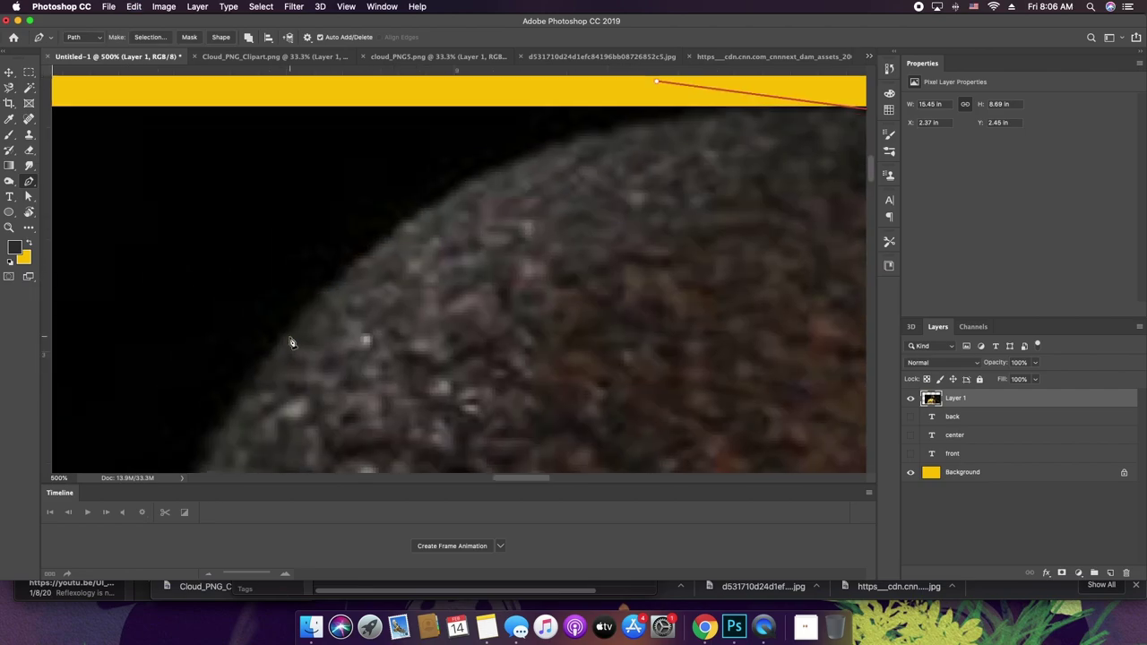
{"action": "left_click_drag", "start_coordinate": [290, 336], "coordinate": [218, 464]}
- Continue the Pen path down the back of the head to the lower hairline
{"action": "key", "text": "super+minus"}
{"action": "key", "text": "super+minus"}
{"action": "left_click_drag", "start_coordinate": [320, 302], "coordinate": [433, 212]}
{"action": "left_click_drag", "start_coordinate": [403, 395], "coordinate": [389, 472]}
{"action": "left_click_drag", "start_coordinate": [425, 457], "coordinate": [421, 189]}
{"action": "left_click_drag", "start_coordinate": [423, 332], "coordinate": [448, 371]}
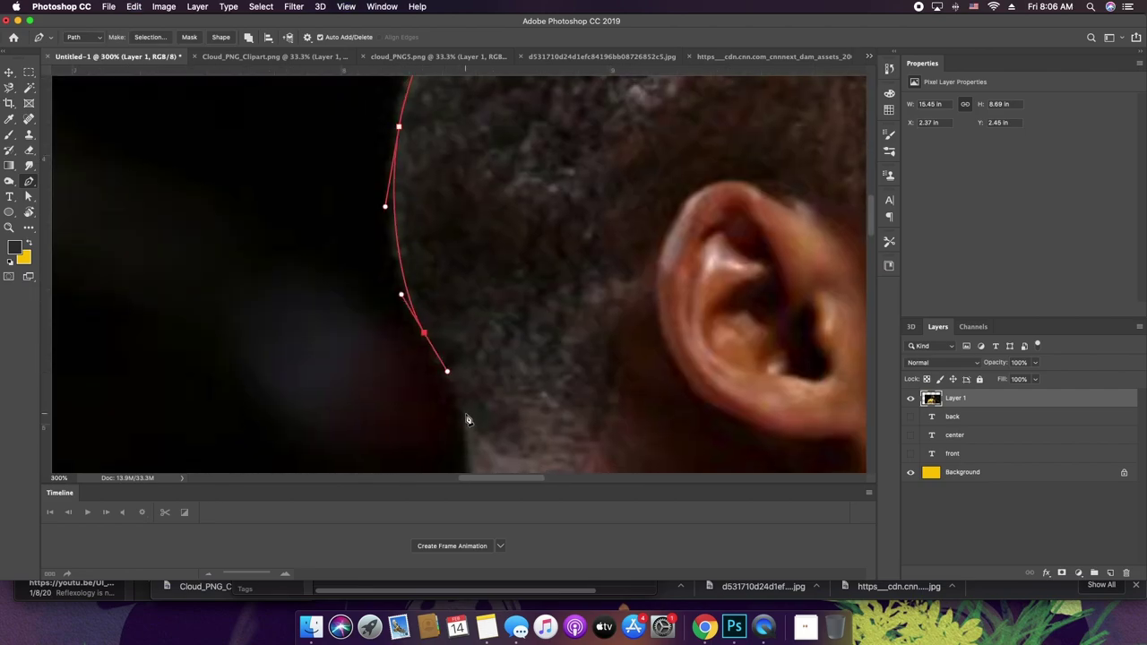
{"action": "left_click_drag", "start_coordinate": [465, 413], "coordinate": [468, 422]}
- Continue the Pen path down the back of the neck toward the jersey collar
{"action": "left_click_drag", "start_coordinate": [471, 421], "coordinate": [507, 252]}
{"action": "left_click", "coordinate": [510, 330]}
{"action": "left_click_drag", "start_coordinate": [515, 387], "coordinate": [515, 400]}
{"action": "left_click_drag", "start_coordinate": [576, 313], "coordinate": [647, 102]}
{"action": "left_click_drag", "start_coordinate": [573, 285], "coordinate": [642, 154]}
{"action": "left_click", "coordinate": [573, 333]}
- Trace the base of the neck and the upper edge of the white collar with closely spaced path points
{"action": "left_click_drag", "start_coordinate": [593, 244], "coordinate": [579, 259]}
{"action": "left_click", "coordinate": [548, 295]}
{"action": "left_click", "coordinate": [536, 302]}
{"action": "left_click_drag", "start_coordinate": [497, 307], "coordinate": [483, 316]}
{"action": "left_click", "coordinate": [469, 330]}
{"action": "left_click", "coordinate": [452, 340]}
{"action": "left_click", "coordinate": [425, 334]}
{"action": "left_click", "coordinate": [410, 358]}
{"action": "left_click", "coordinate": [389, 367]}
{"action": "left_click", "coordinate": [346, 356]}
{"action": "left_click", "coordinate": [324, 353]}
{"action": "left_click_drag", "start_coordinate": [314, 368], "coordinate": [405, 366]}
{"action": "key", "text": "super+z"}
- Continue the Pen path across the collar's purple and white trim onto the yellow jersey fabric
{"action": "left_click_drag", "start_coordinate": [551, 353], "coordinate": [509, 345]}
{"action": "left_click_drag", "start_coordinate": [362, 298], "coordinate": [301, 300]}
{"action": "left_click_drag", "start_coordinate": [300, 300], "coordinate": [525, 127]}
{"action": "left_click_drag", "start_coordinate": [391, 188], "coordinate": [346, 225]}
{"action": "left_click_drag", "start_coordinate": [297, 259], "coordinate": [271, 265]}
{"action": "left_click_drag", "start_coordinate": [258, 267], "coordinate": [228, 264]}
{"action": "left_click_drag", "start_coordinate": [142, 250], "coordinate": [108, 269]}
{"action": "left_click_drag", "start_coordinate": [107, 269], "coordinate": [461, 190]}
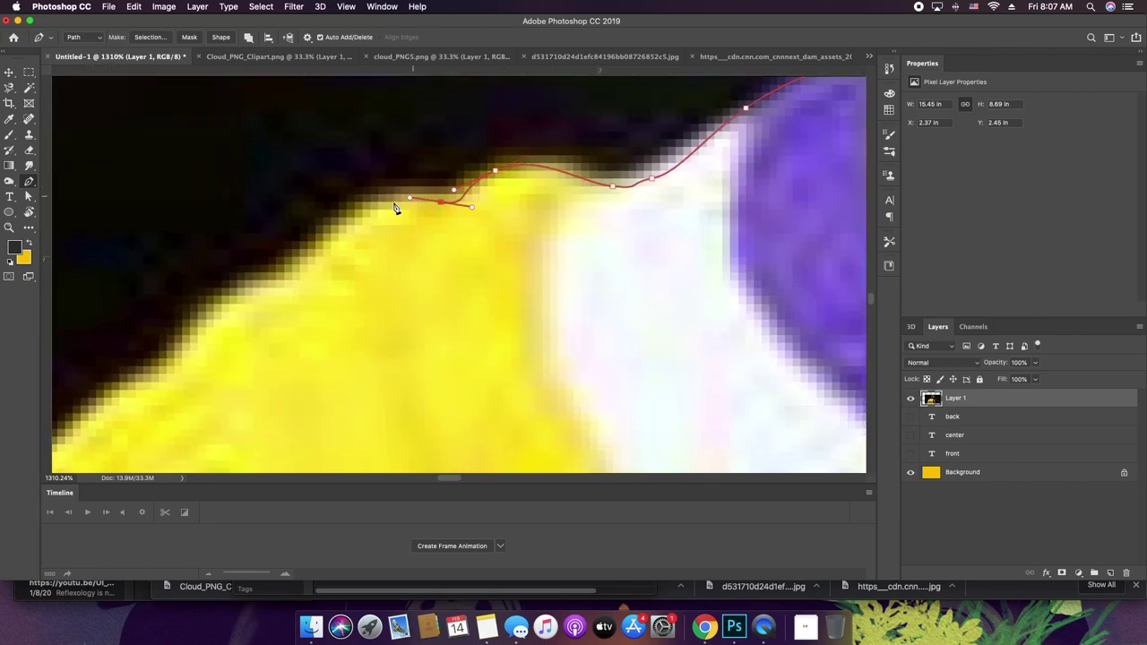
- Continue the Pen path along the yellow shoulder of the jersey away from the collar
{"action": "left_click_drag", "start_coordinate": [333, 248], "coordinate": [279, 295]}
{"action": "left_click_drag", "start_coordinate": [196, 339], "coordinate": [442, 112]}
{"action": "left_click", "coordinate": [222, 291]}
{"action": "key", "text": "super+minus"}
{"action": "key", "text": "super+minus"}
{"action": "left_click", "coordinate": [270, 358]}
{"action": "left_click_drag", "start_coordinate": [224, 405], "coordinate": [359, 193]}
- Continue the Pen path over the armhole trim and around the bare shoulder on the jersey's far side
{"action": "left_click", "coordinate": [250, 271]}
{"action": "left_click_drag", "start_coordinate": [184, 357], "coordinate": [392, 182]}
{"action": "left_click", "coordinate": [432, 140]}
{"action": "left_click_drag", "start_coordinate": [288, 247], "coordinate": [237, 288]}
{"action": "left_click_drag", "start_coordinate": [135, 421], "coordinate": [440, 211]}
{"action": "left_click_drag", "start_coordinate": [384, 270], "coordinate": [342, 350]}
- Trace the remaining arm to the photo's lower edge and close the Pen path at its starting point beside the tattooed arm
{"action": "key", "text": "super+minus"}
{"action": "key", "text": "super+minus"}
{"action": "key", "text": "super+minus"}
{"action": "scroll", "coordinate": [340, 342], "scroll_direction": "down", "scroll_amount": 4}
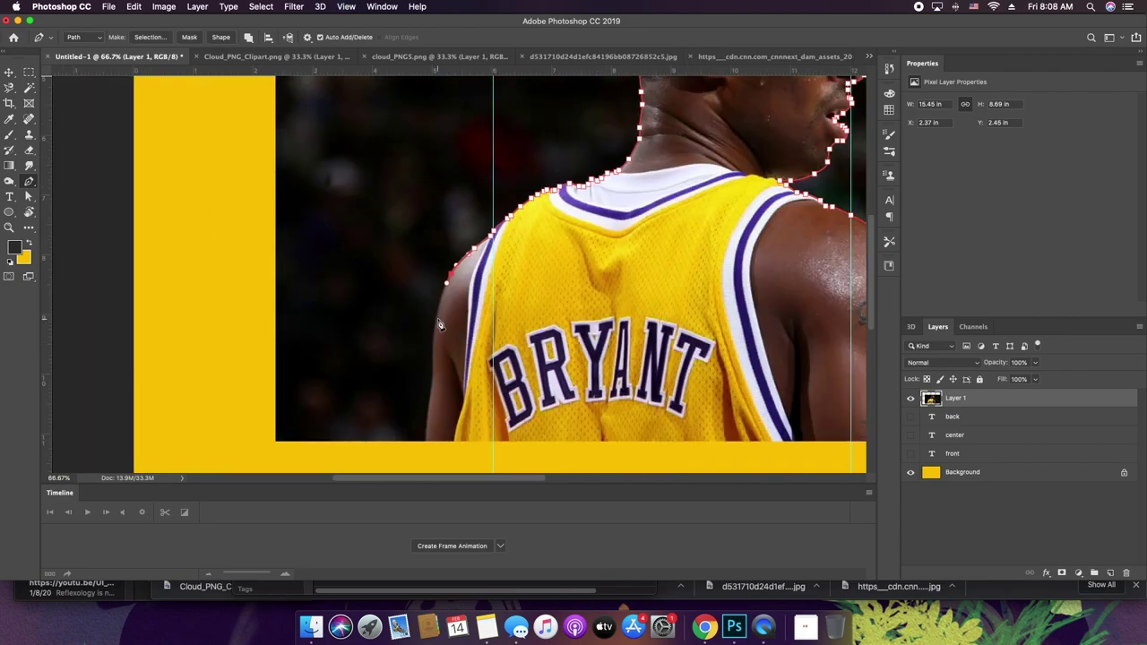
{"action": "scroll", "coordinate": [439, 305], "scroll_direction": "up", "scroll_amount": 4}
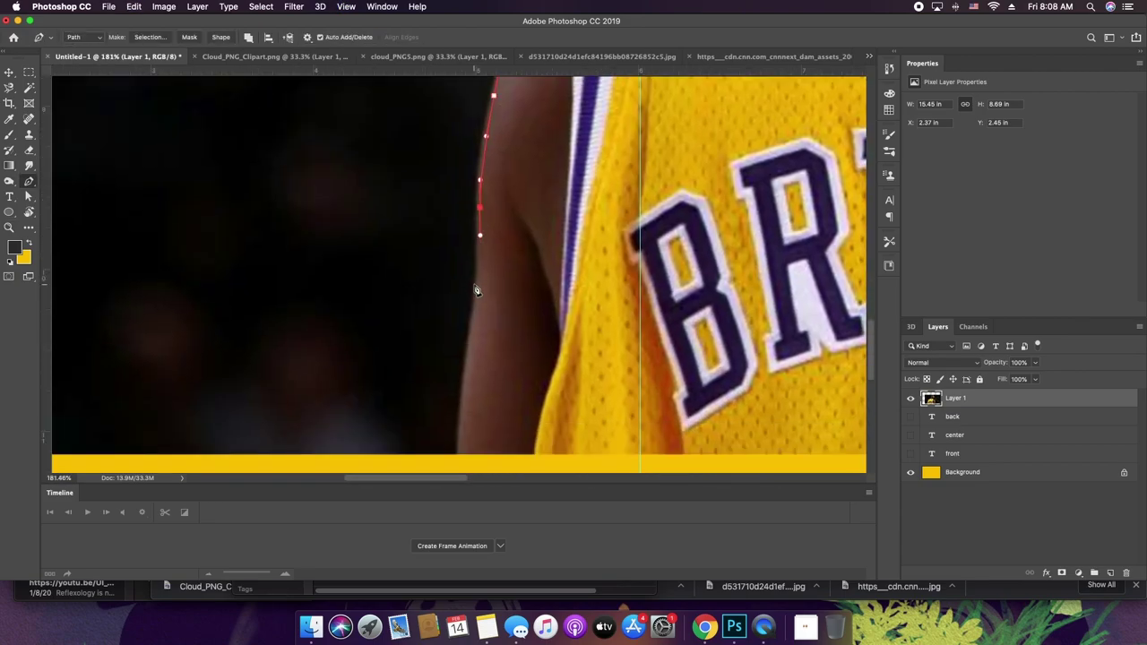
{"action": "scroll", "coordinate": [500, 256], "scroll_direction": "down", "scroll_amount": 8}
{"action": "scroll", "coordinate": [500, 255], "scroll_direction": "right", "scroll_amount": 5}
{"action": "left_click_drag", "start_coordinate": [513, 193], "coordinate": [366, 293]}
{"action": "left_click", "coordinate": [822, 212]}
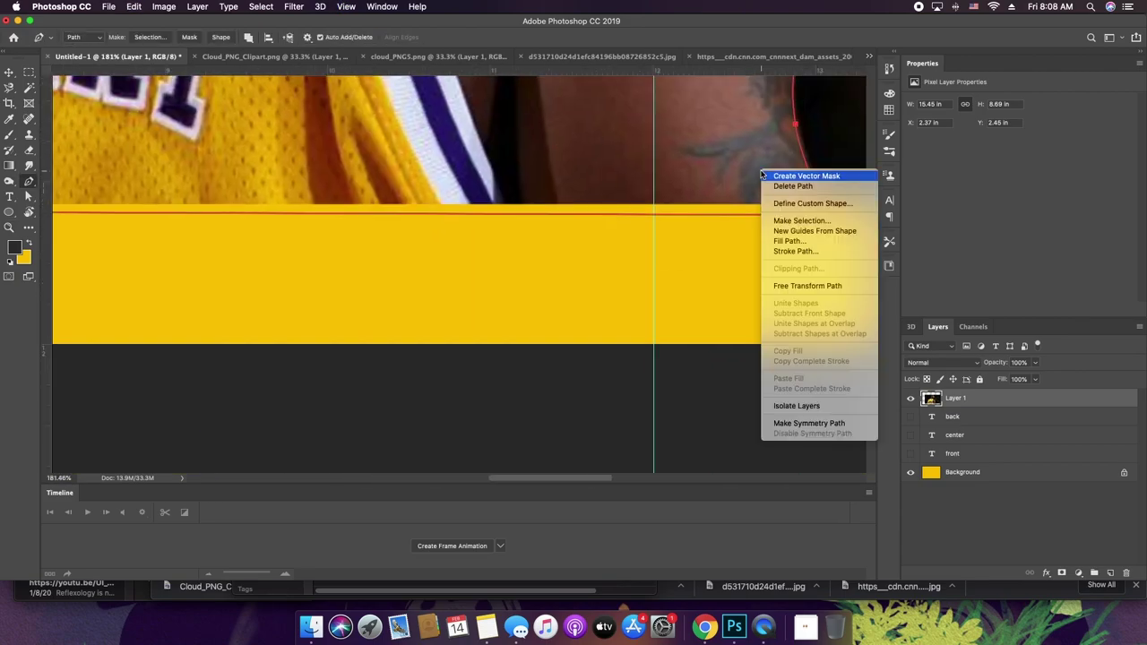
- Convert the closed path into a selection, copy the portrait to a new layer, and hide the original Layer 1
{"action": "right_click", "coordinate": [762, 174]}
{"action": "left_click", "coordinate": [802, 234]}
{"action": "key", "text": "Return"}
{"action": "key", "text": "super+j"}
{"action": "left_click", "coordinate": [910, 415]}
- Move the cut-out portrait into the first panel so it sits on the canvas's lower edge
{"action": "key", "text": "z"}
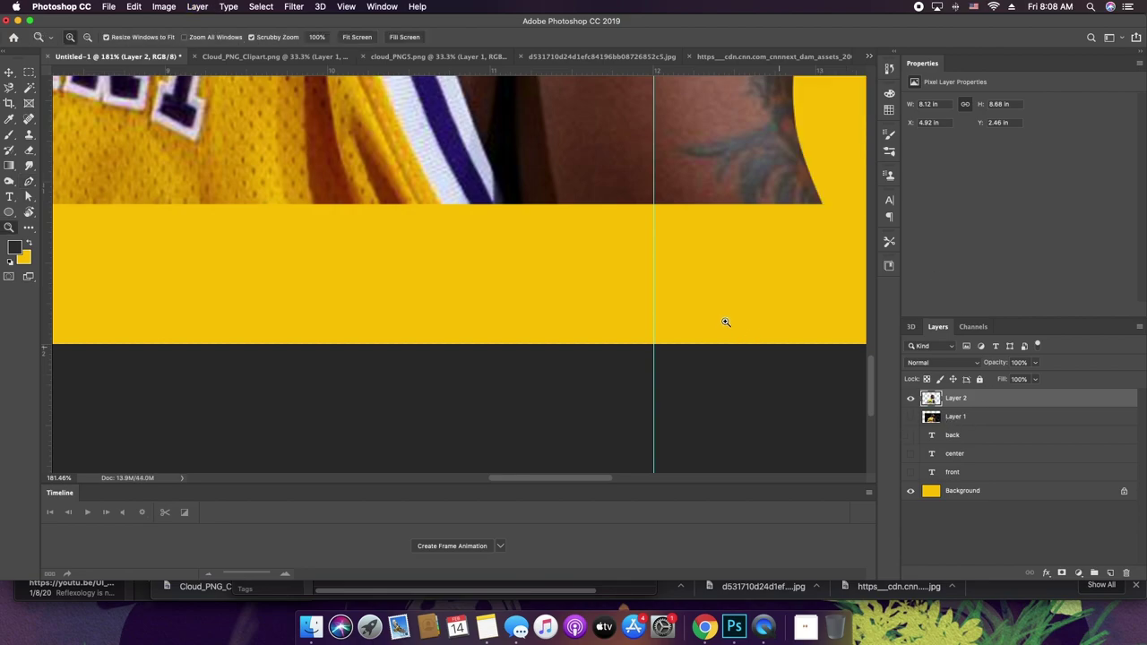
{"action": "scroll", "coordinate": [594, 302], "scroll_direction": "down", "scroll_amount": 8}
{"action": "key", "text": "v"}
{"action": "left_click_drag", "start_coordinate": [480, 215], "coordinate": [341, 243]}
{"action": "key", "text": "z"}
{"action": "mouse_move", "coordinate": [336, 289]}
{"action": "left_mouse_down"}
{"action": "mouse_move", "coordinate": [355, 283]}
{"action": "mouse_move", "coordinate": [343, 277]}
{"action": "left_mouse_up"}
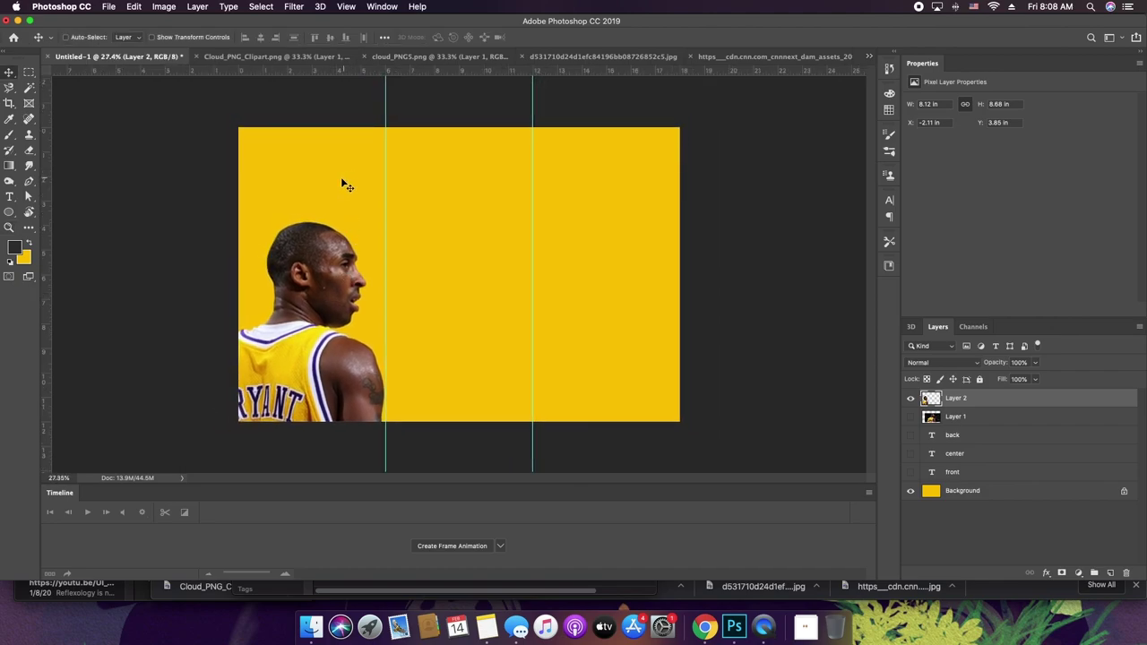
- Show the center text layer and replace its text with "arrangements"
{"action": "scroll", "coordinate": [349, 178], "scroll_direction": "up", "scroll_amount": 2}
{"action": "key", "text": "v"}
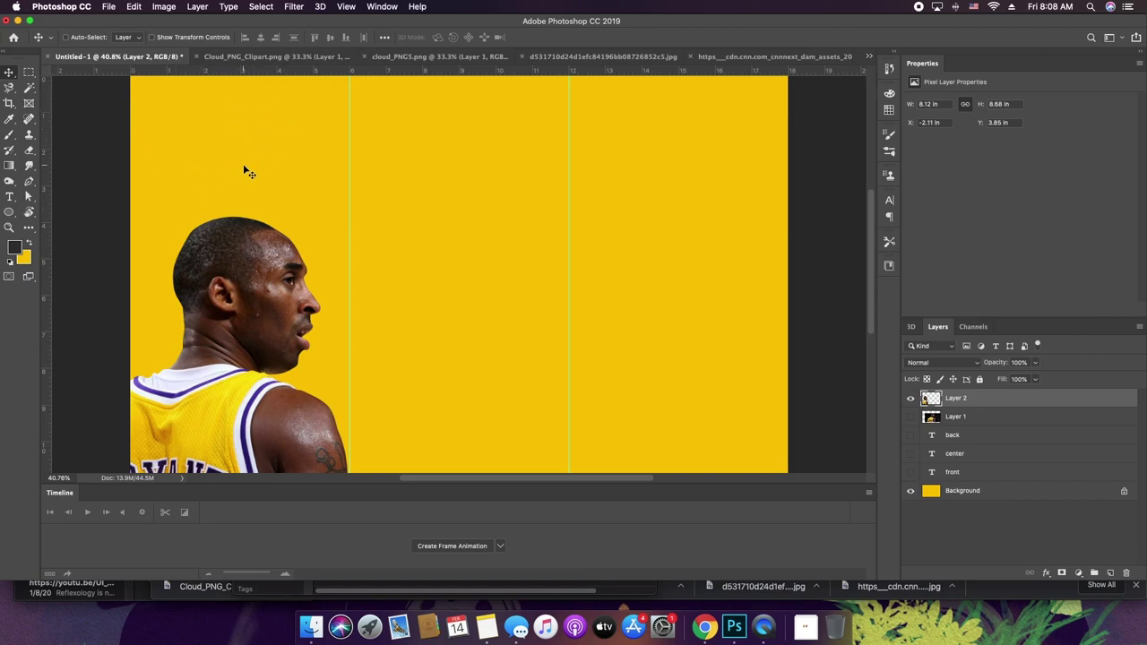
{"action": "key", "text": "super+minus"}
{"action": "key", "text": "super+minus"}
{"action": "key", "text": "super+plus"}
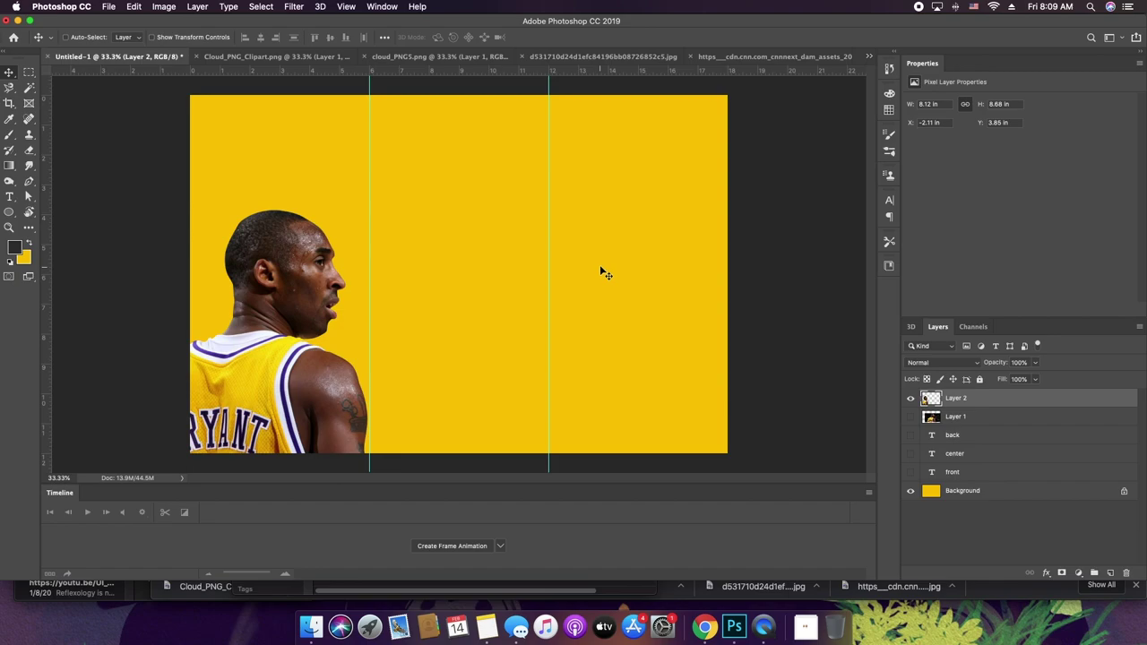
{"action": "left_click", "coordinate": [910, 454]}
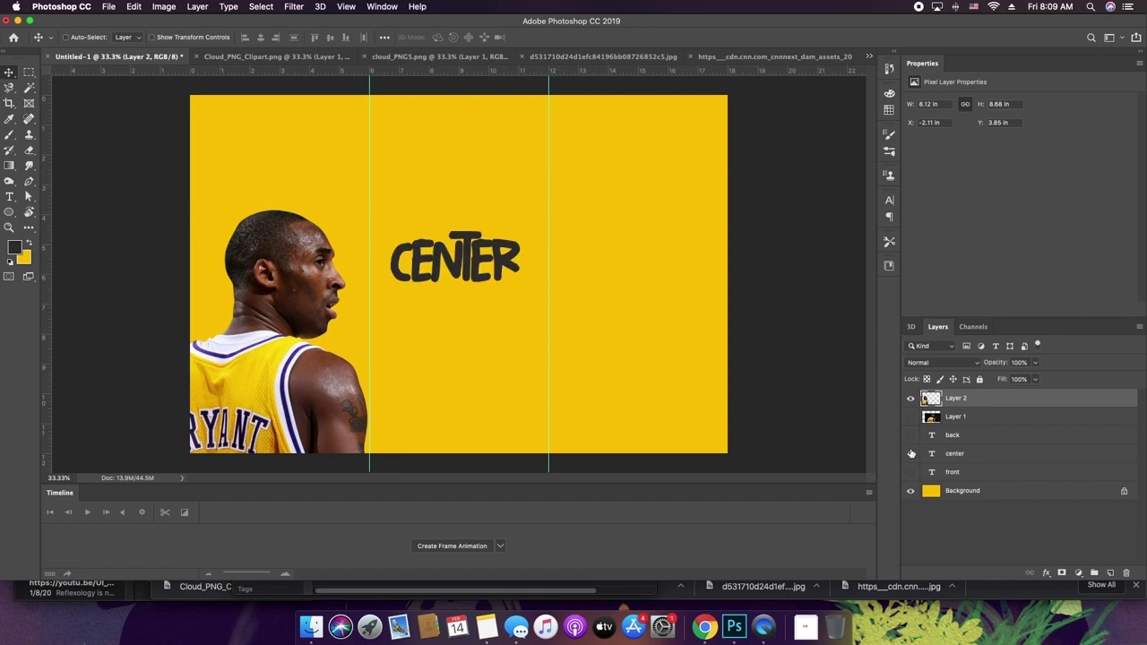
{"action": "left_click", "coordinate": [933, 454]}
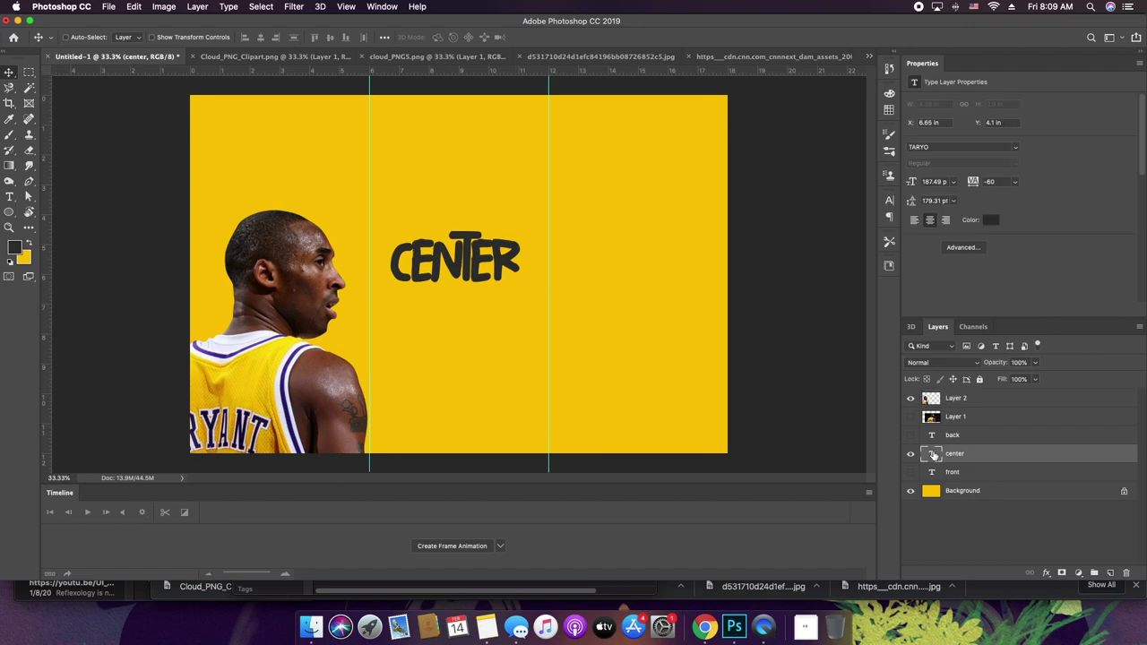
{"action": "double_click", "coordinate": [933, 455]}
{"action": "type", "text": "ARRANGEMENTS"}
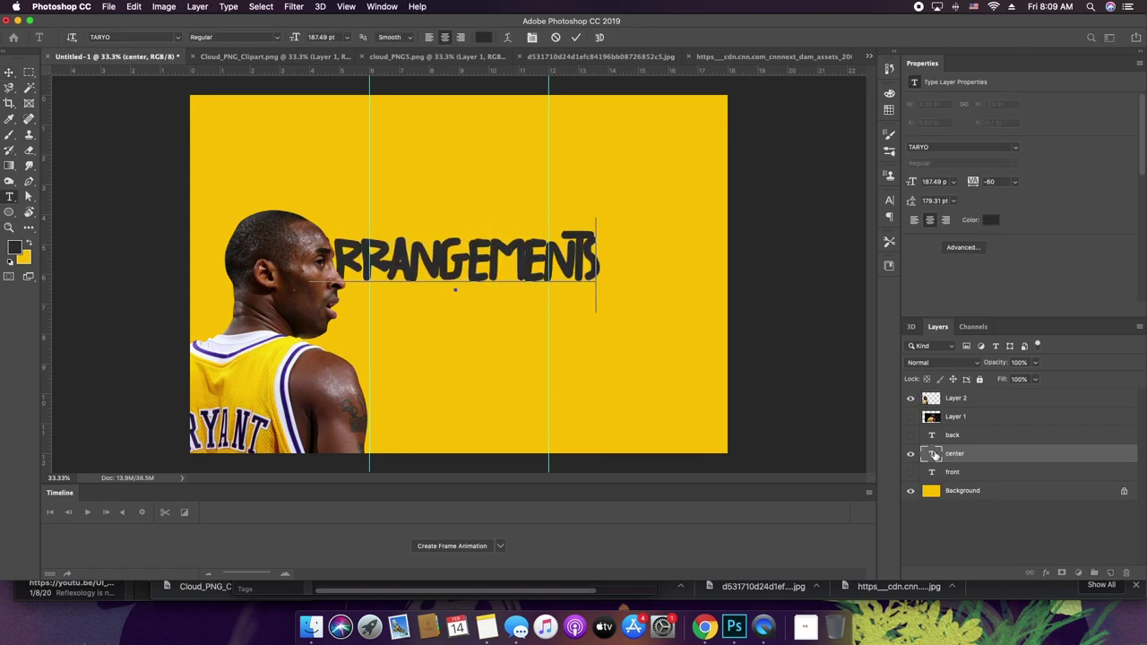
- Set the arrangements text size to 73.49 pt and move the text near the top of the center panel
{"action": "double_click", "coordinate": [933, 454]}
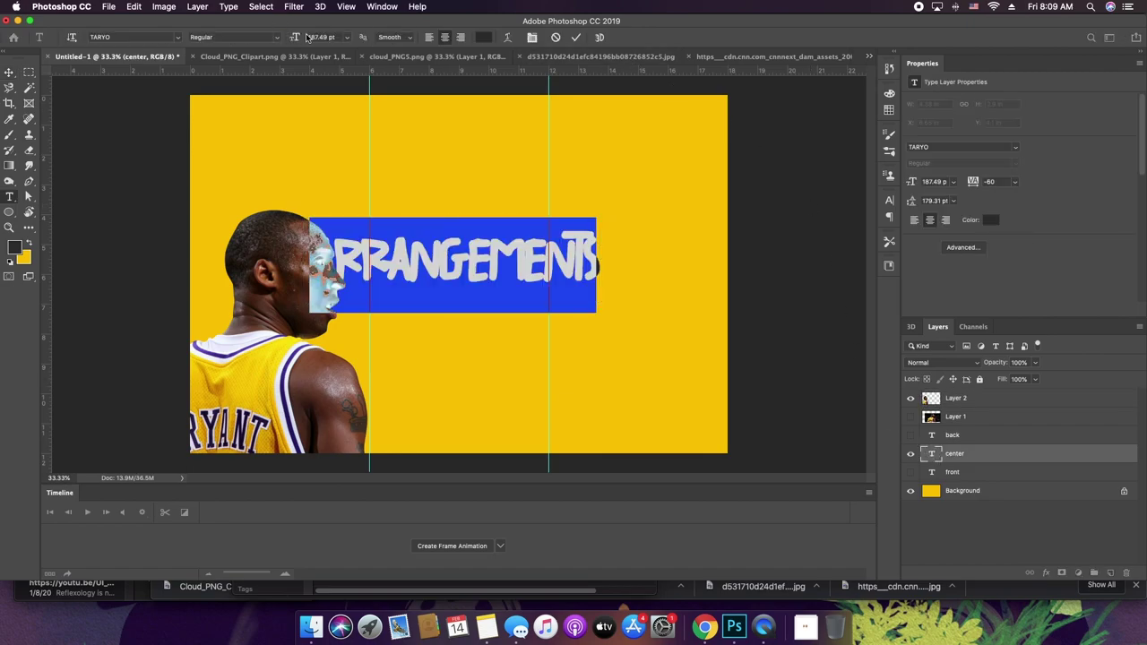
{"action": "left_click_drag", "start_coordinate": [306, 37], "coordinate": [230, 52]}
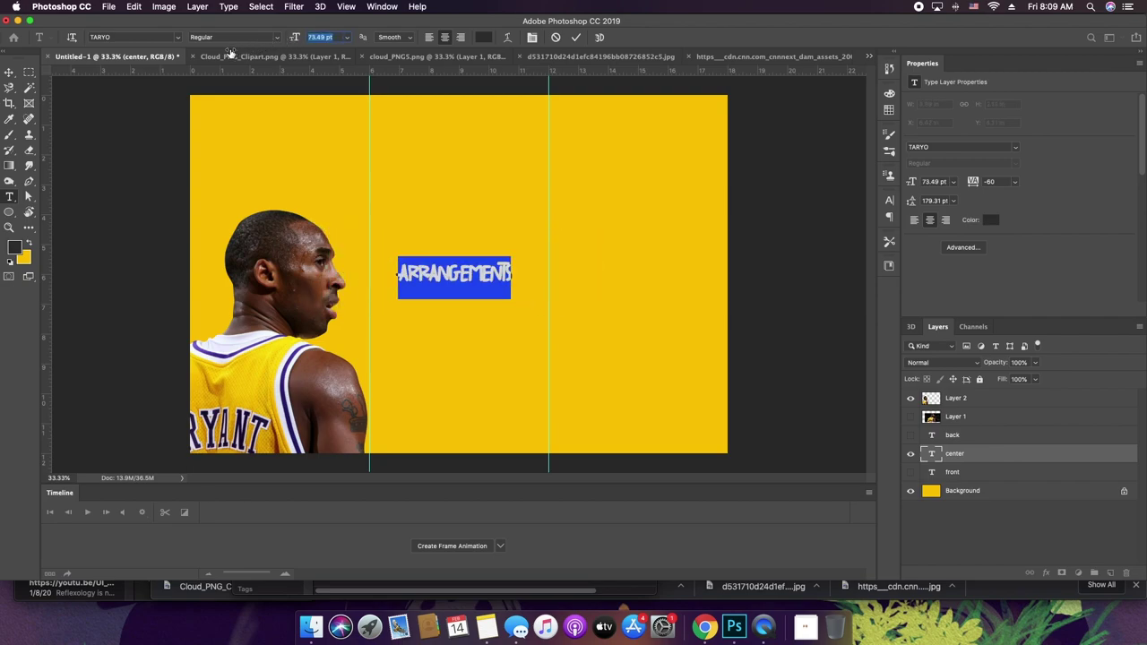
{"action": "left_click", "coordinate": [1007, 454]}
{"action": "key", "text": "v"}
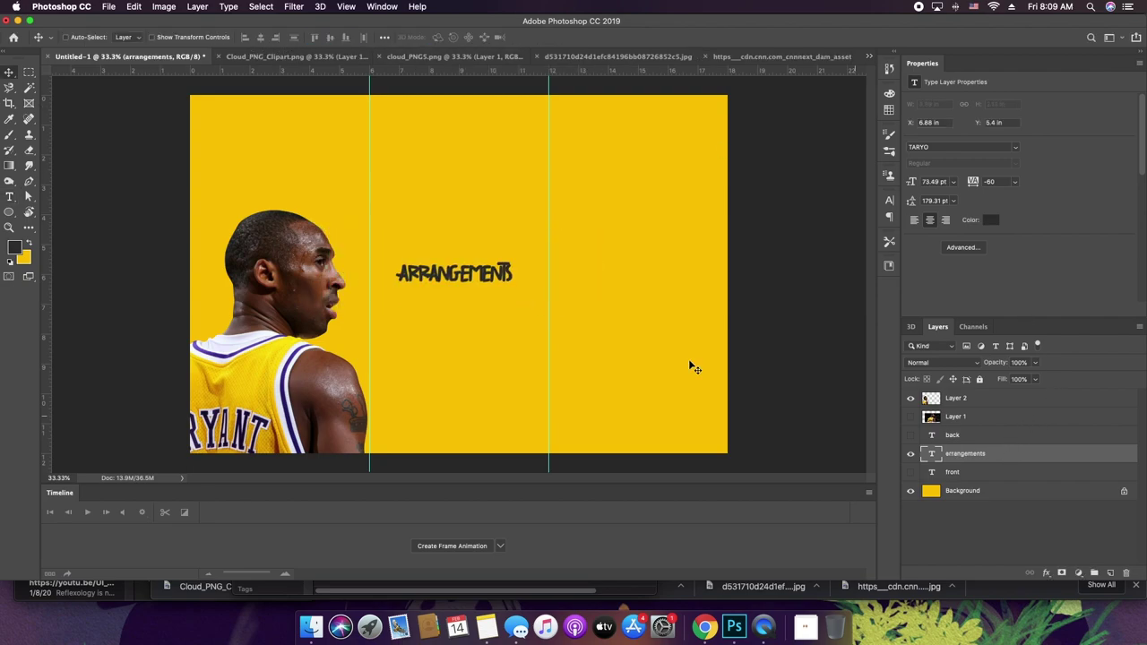
{"action": "left_click_drag", "start_coordinate": [481, 294], "coordinate": [486, 160]}
{"action": "key", "text": "t"}
{"action": "double_click", "coordinate": [486, 152]}
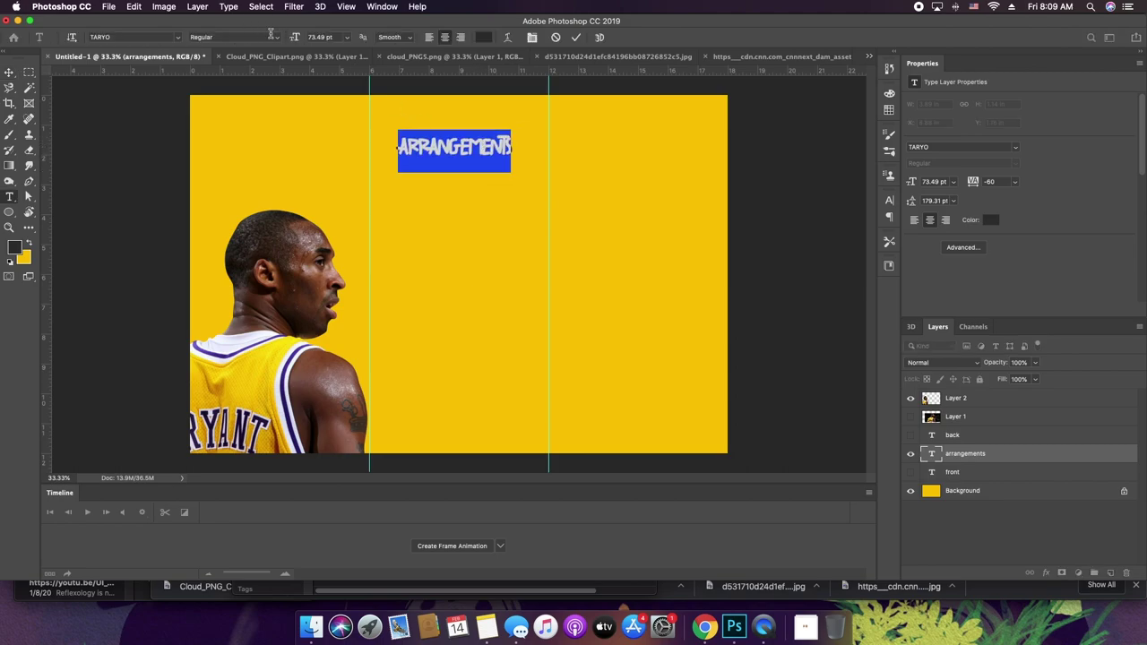
{"action": "left_click", "coordinate": [963, 460]}
{"action": "key", "text": "v"}
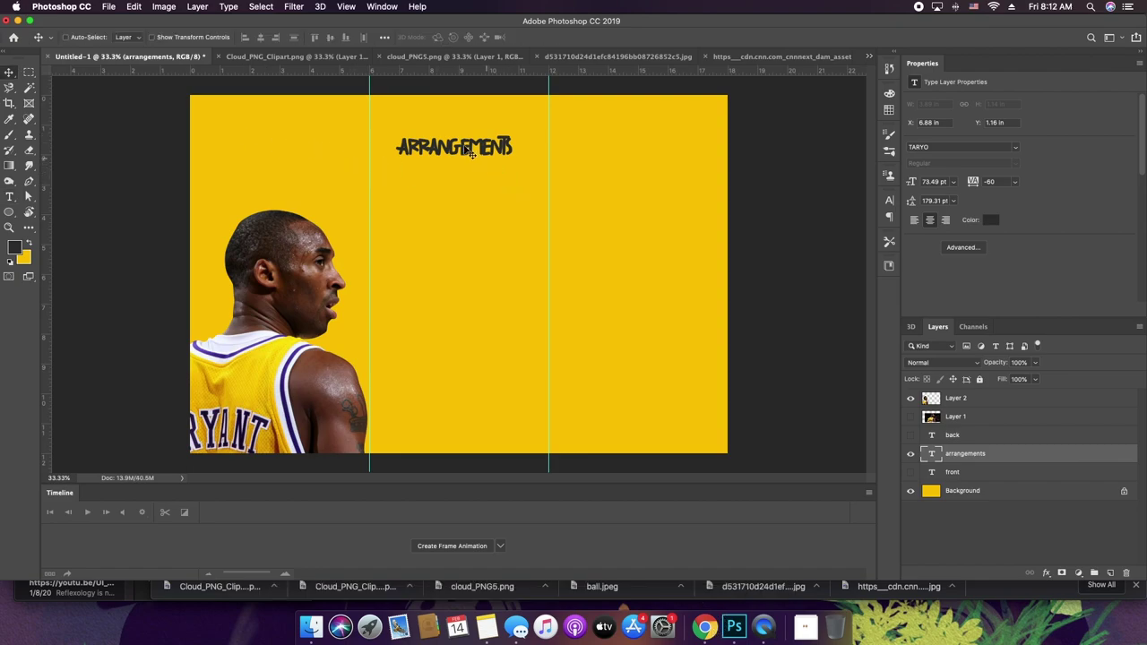
- Replace the arrangements text with "acknowledgements" and move it slightly higher in the center panel
{"action": "key", "text": "t"}
{"action": "double_click", "coordinate": [462, 145]}
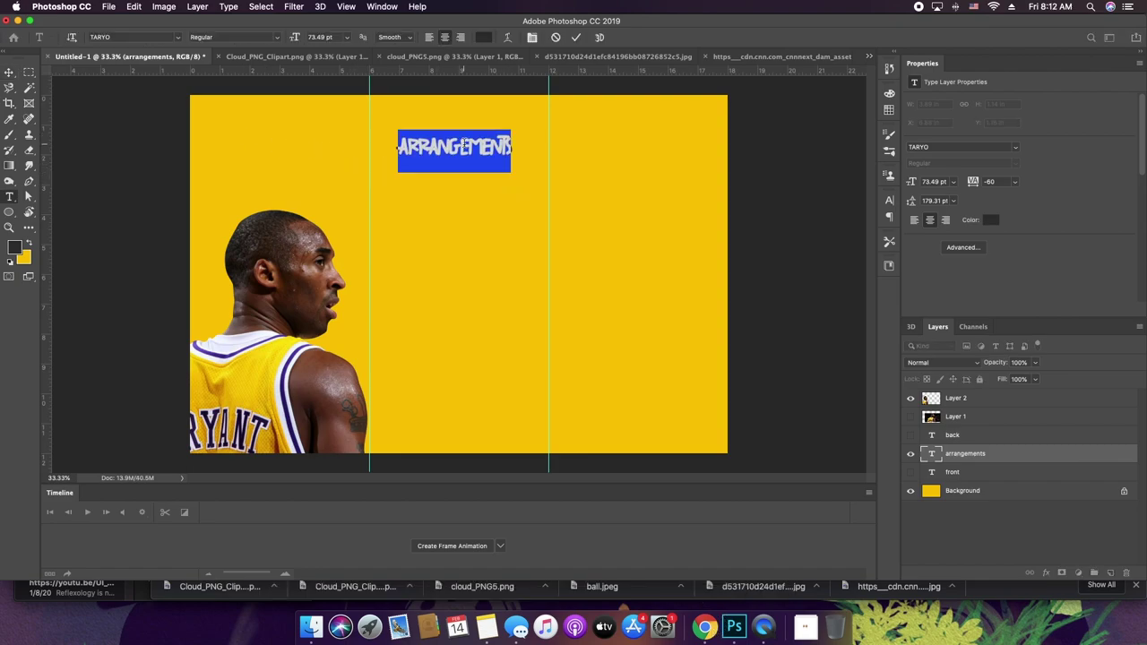
{"action": "type", "text": "A"}
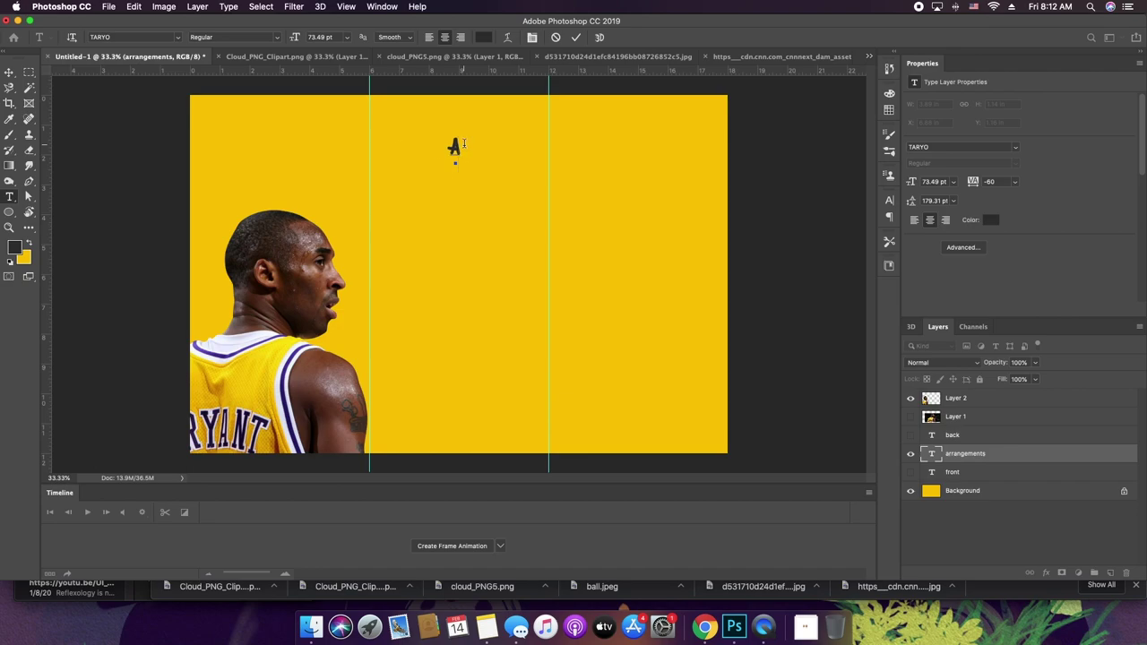
{"action": "key", "text": "BackSpace"}
{"action": "left_click", "coordinate": [967, 457]}
{"action": "double_click", "coordinate": [932, 455]}
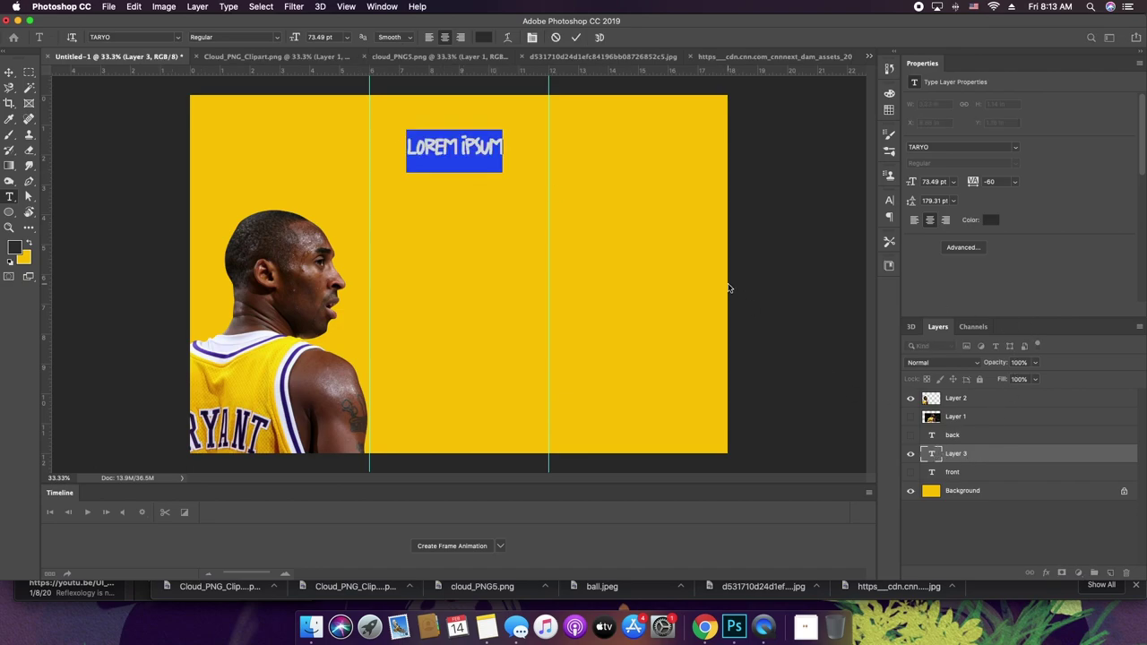
{"action": "type", "text": "ACKNOWL"}
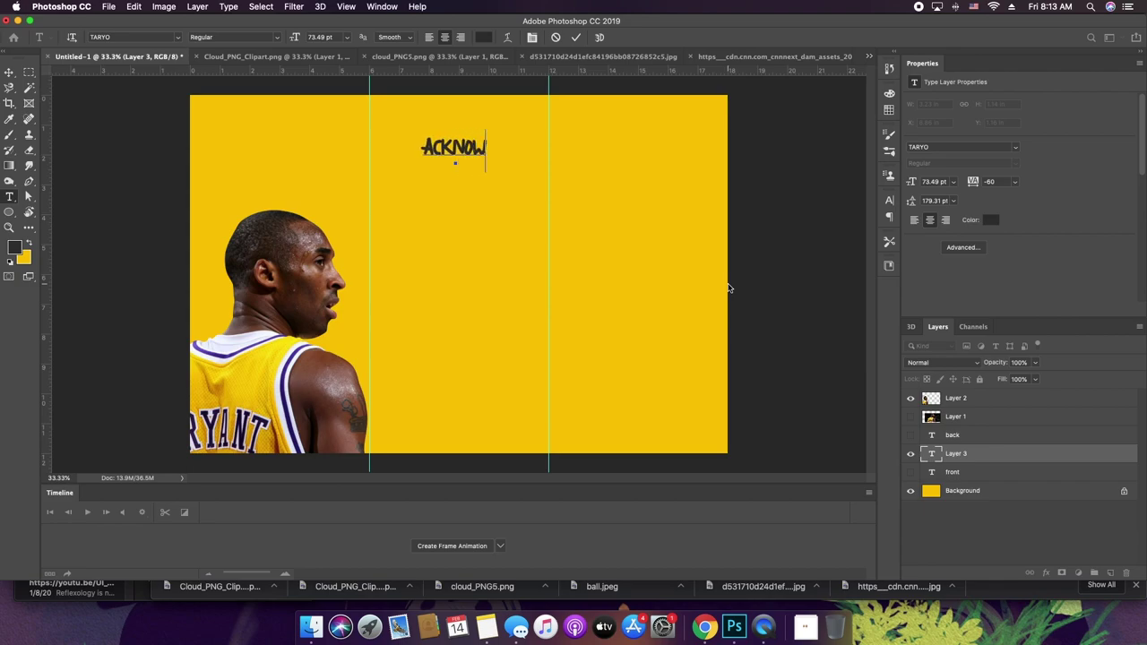
{"action": "type", "text": "EDGEMENTS"}
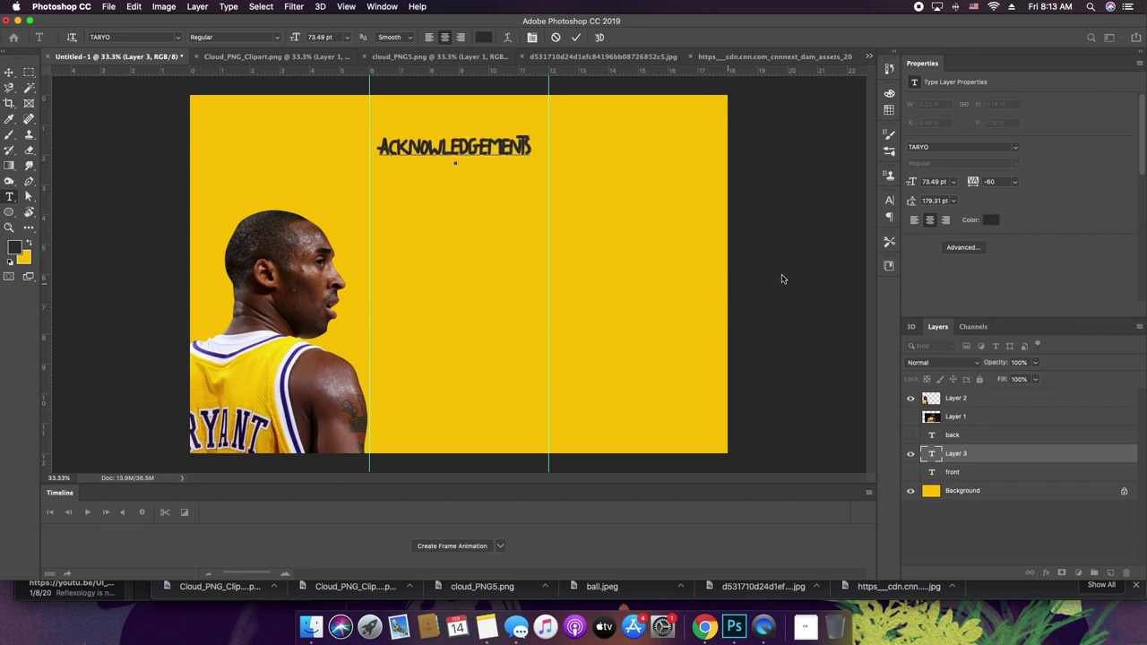
{"action": "left_click", "coordinate": [1018, 454]}
{"action": "key", "text": "v"}
{"action": "left_click_drag", "start_coordinate": [473, 144], "coordinate": [481, 127]}
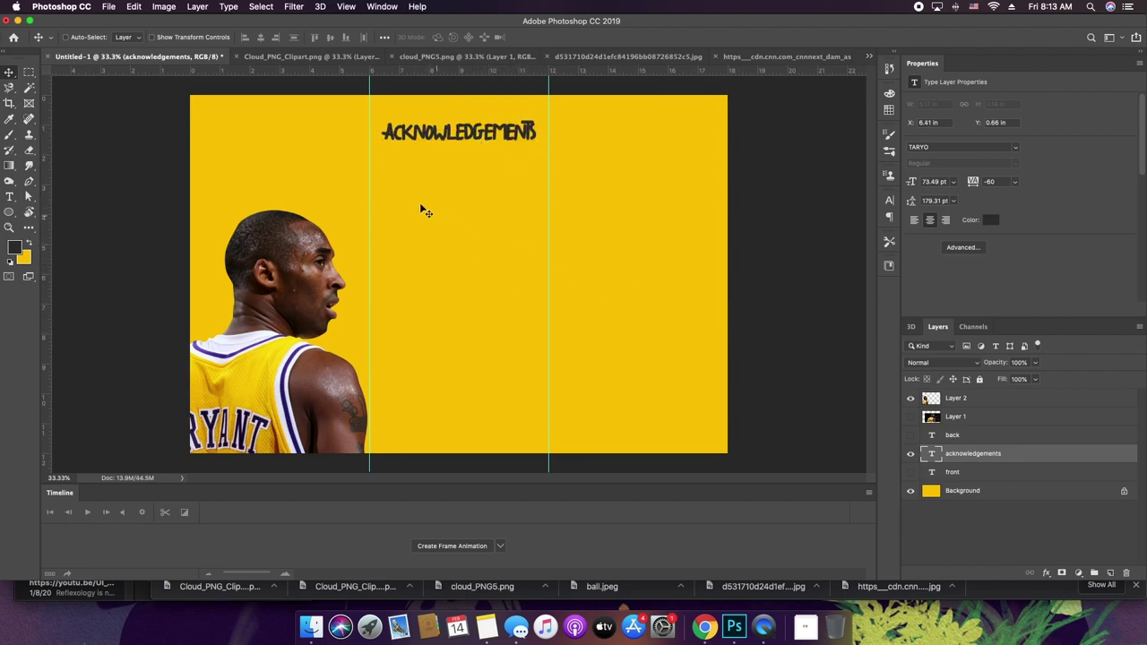
- Create a paragraph text box above the portrait in the first panel and fill it with the "Do not stand at my grave and weep" poem
{"action": "key", "text": "t"}
{"action": "left_click_drag", "start_coordinate": [226, 120], "coordinate": [358, 210]}
{"action": "type", "text": "DO NOT STAND AT MY GRAVE AND WEEP"}
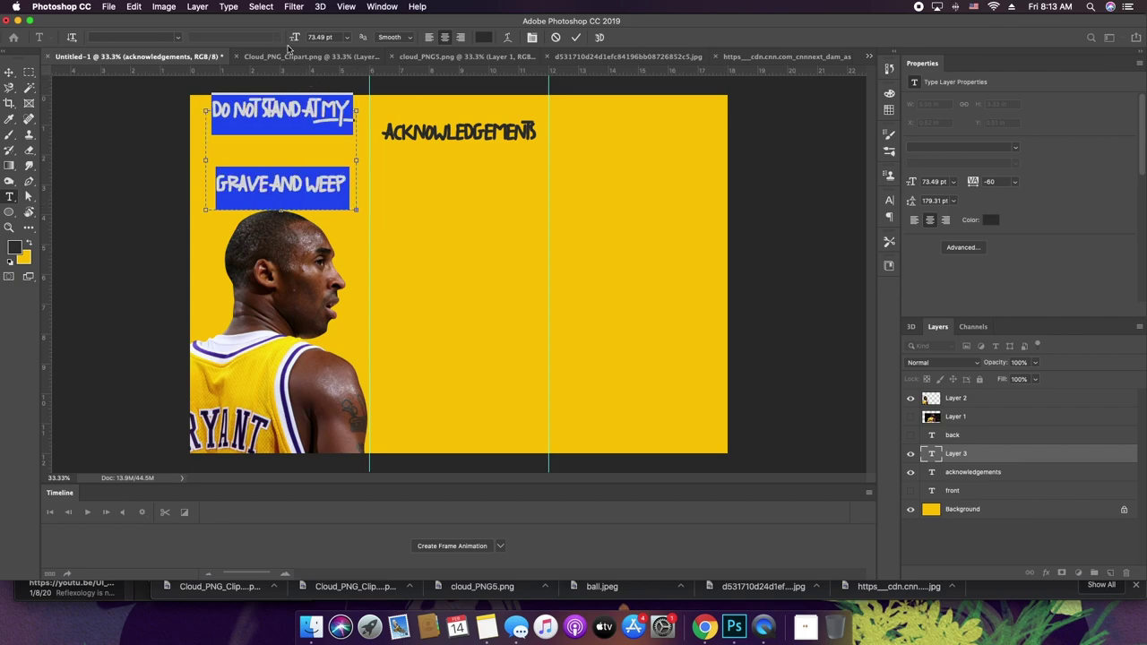
- Set the poem text to Baskerville Regular at 24.49 pt
{"action": "left_click", "coordinate": [181, 40]}
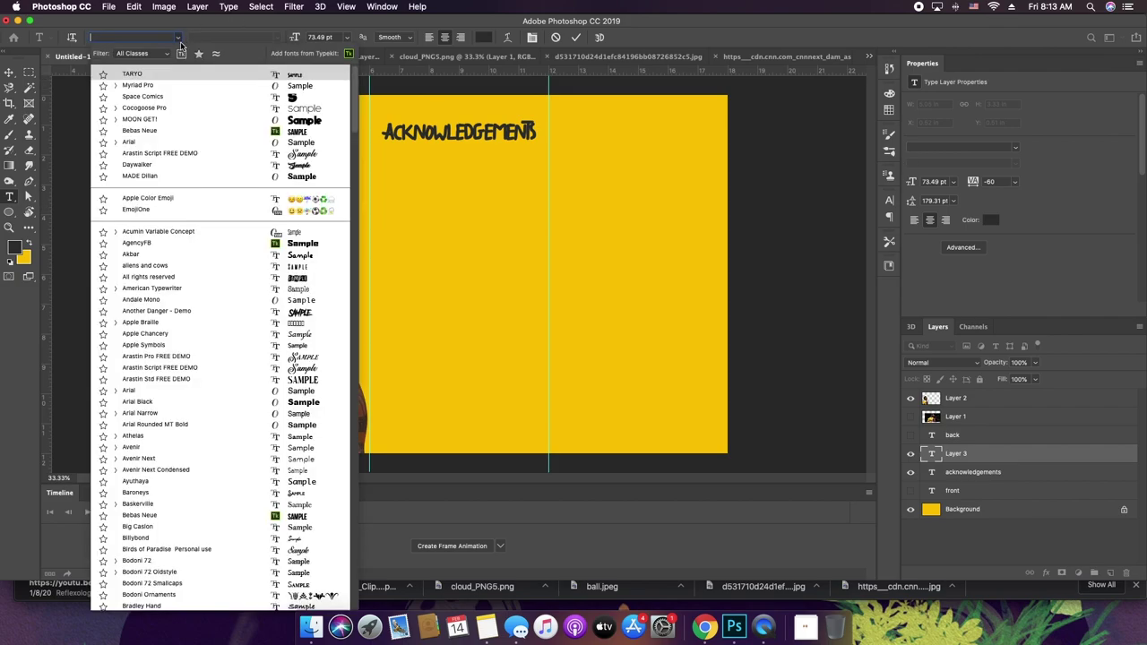
{"action": "left_click", "coordinate": [189, 143]}
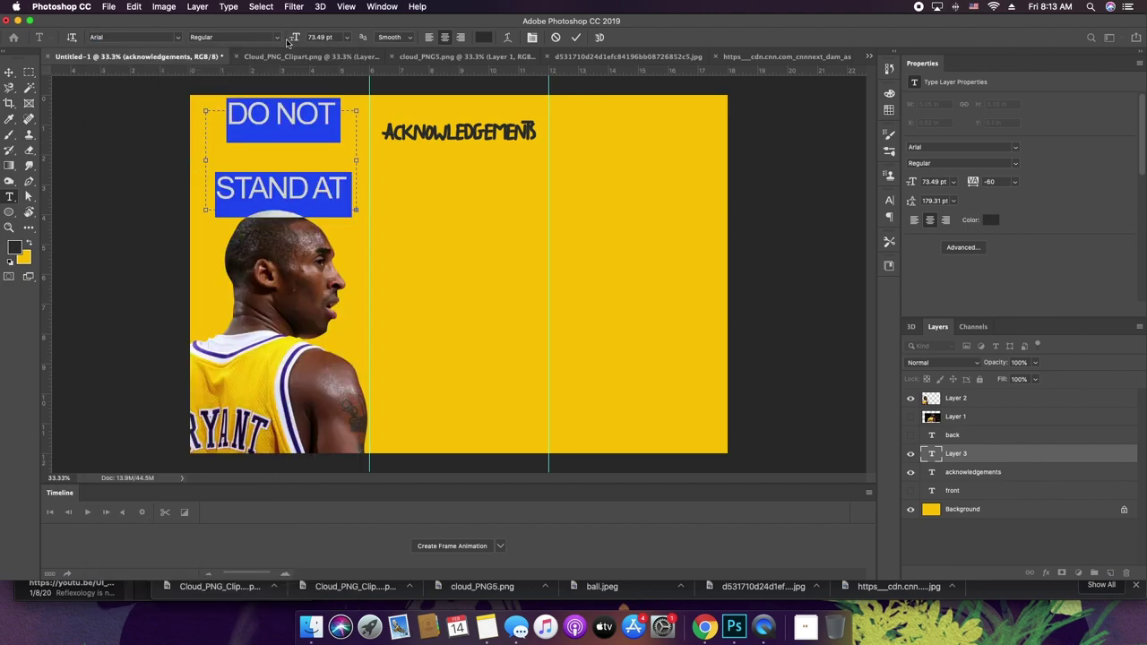
{"action": "left_click_drag", "start_coordinate": [292, 41], "coordinate": [206, 40]}
{"action": "left_click", "coordinate": [158, 37]}
{"action": "type", "text": "basket"}
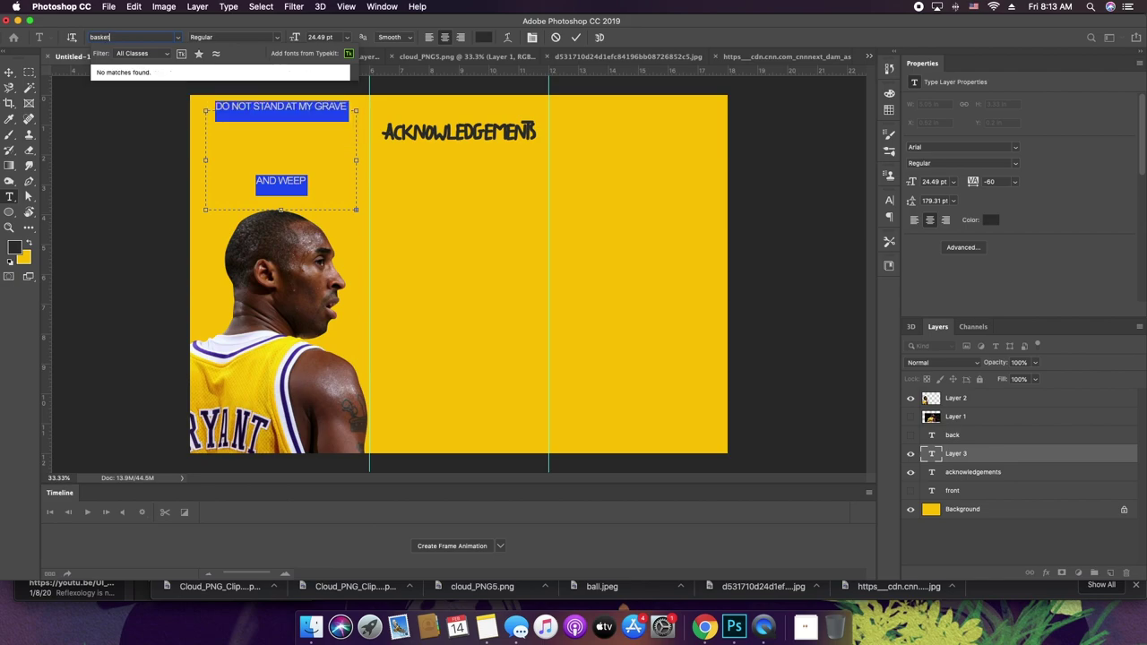
{"action": "key", "text": "BackSpace"}
{"action": "type", "text": "rville"}
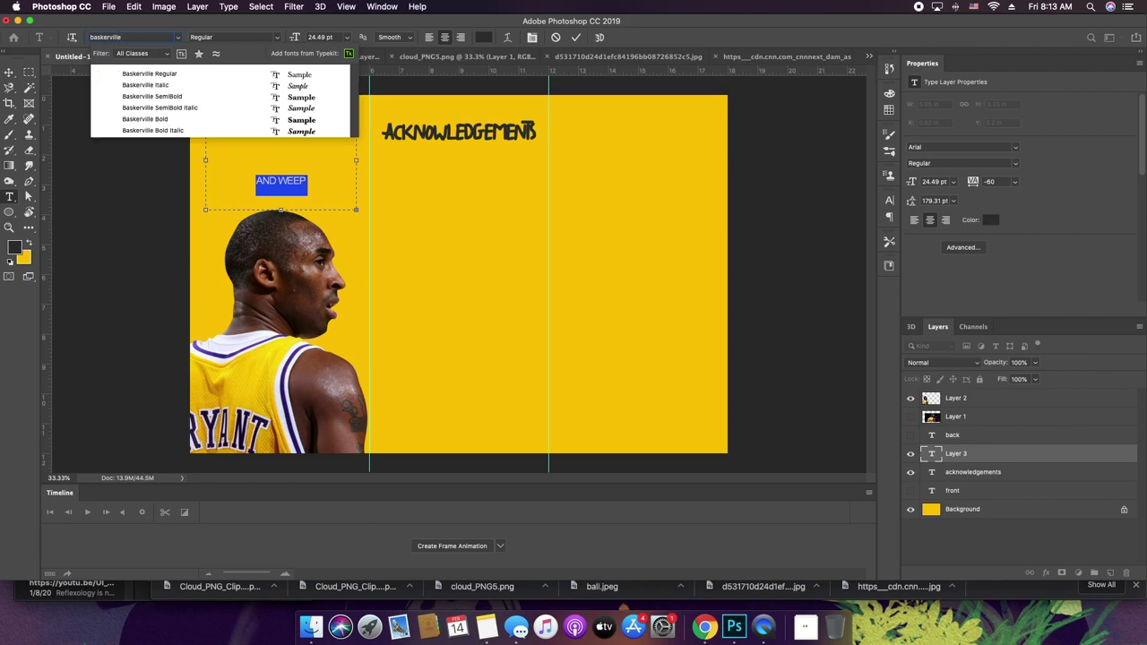
{"action": "key", "text": "Return"}
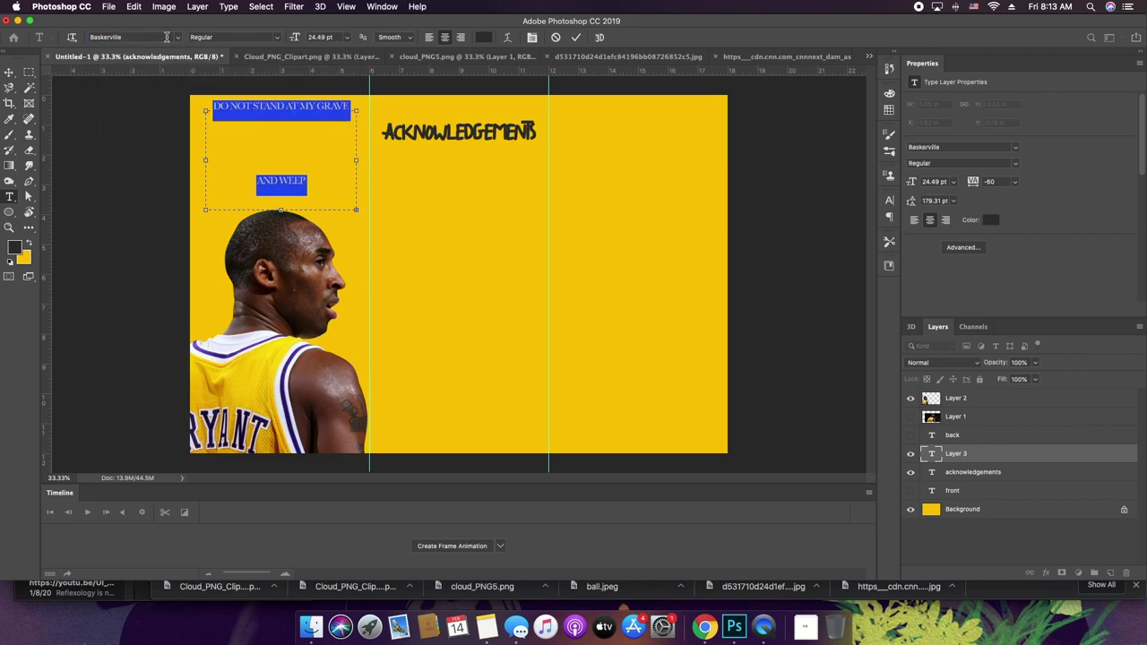
- Turn off All Caps for the poem text and set its tracking to 0
{"action": "left_click", "coordinate": [889, 199]}
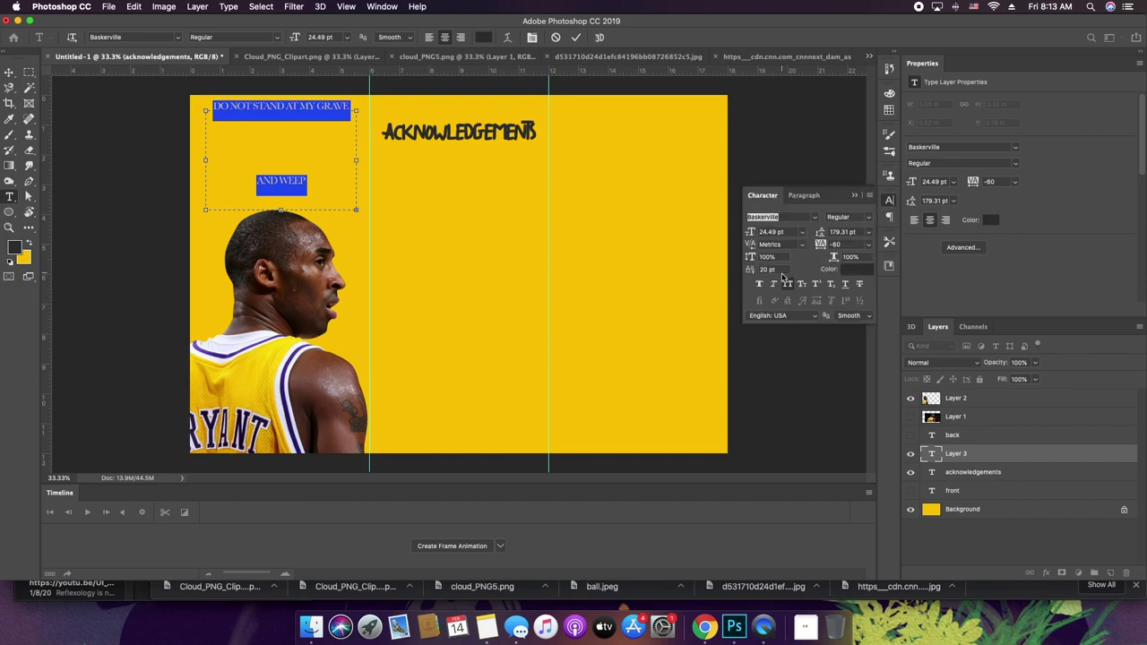
{"action": "left_click", "coordinate": [788, 284]}
{"action": "left_click", "coordinate": [851, 245]}
{"action": "type", "text": "0"}
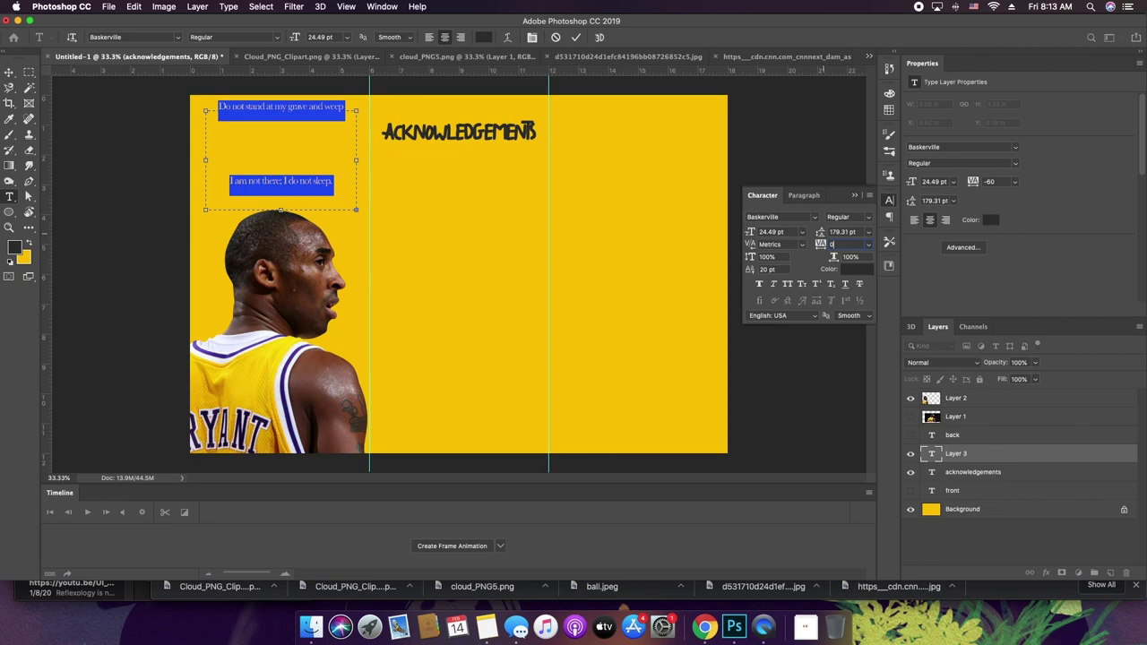
{"action": "key", "text": "Return"}
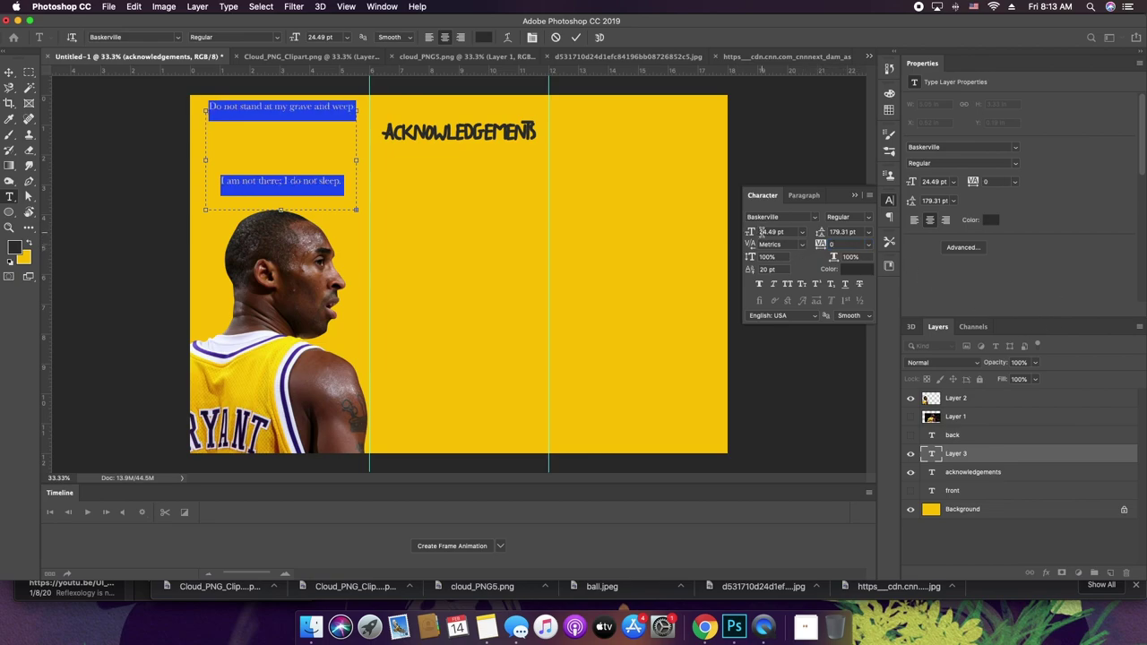
- Reduce the poem text to 15.49 pt with 21.31 pt leading and commit the edit
{"action": "left_click_drag", "start_coordinate": [819, 232], "coordinate": [760, 234]}
{"action": "scroll", "coordinate": [760, 235], "scroll_direction": "down", "scroll_amount": 7}
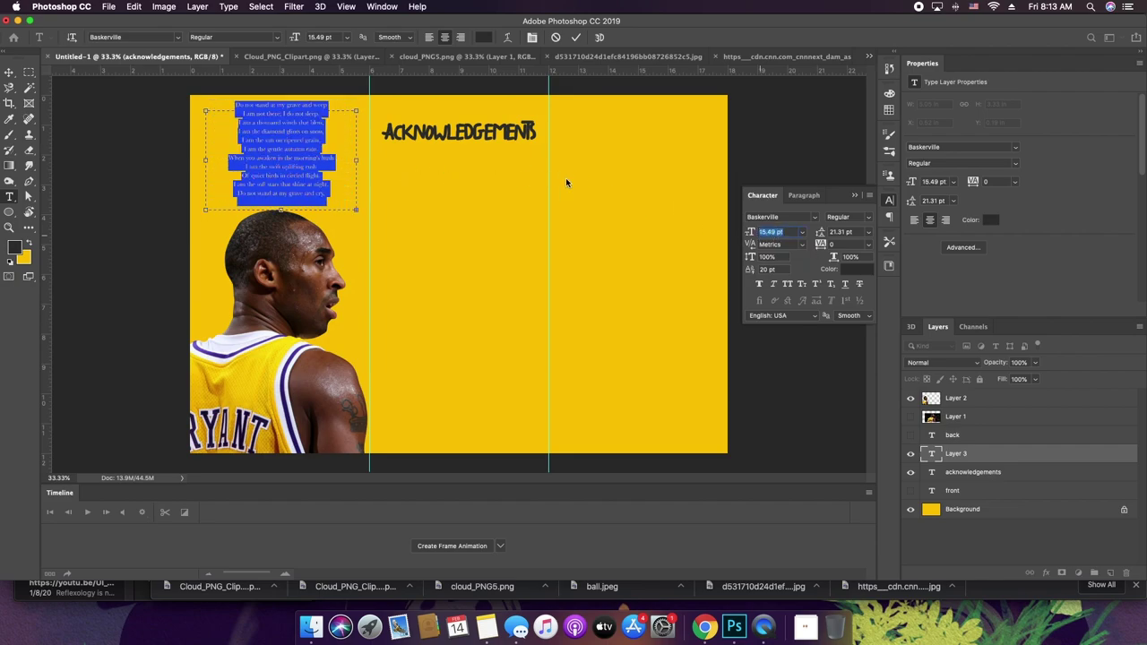
{"action": "left_click", "coordinate": [1003, 449]}
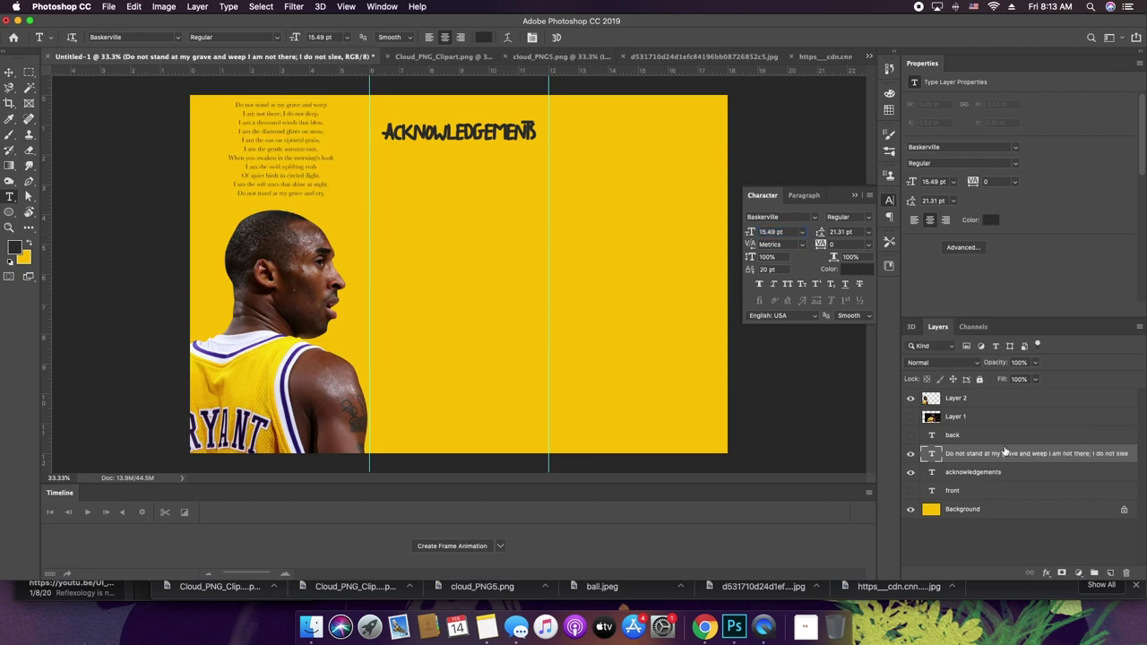
{"action": "left_click", "coordinate": [1005, 441]}
{"action": "key", "text": "v"}
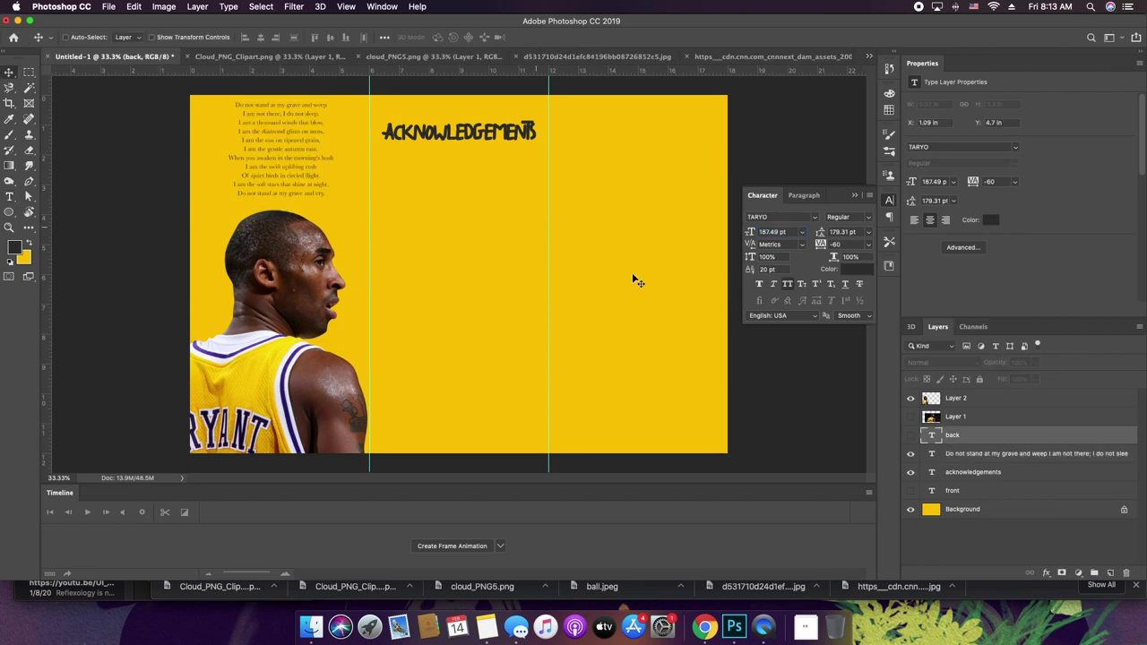
- Move the poem text slightly lower in the first panel and open its text box for editing
{"action": "left_click", "coordinate": [977, 454]}
{"action": "key", "text": "shift+Down"}
{"action": "key", "text": "shift+Down"}
{"action": "key", "text": "shift+Down"}
{"action": "key", "text": "shift+Down"}
{"action": "key", "text": "ctrl+equal"}
{"action": "left_click_drag", "start_coordinate": [436, 226], "coordinate": [691, 402]}
{"action": "key", "text": "t"}
{"action": "left_click", "coordinate": [444, 228]}
{"action": "mouse_move", "coordinate": [572, 260]}
{"action": "left_mouse_down"}
{"action": "mouse_move", "coordinate": [620, 259]}
{"action": "mouse_move", "coordinate": [576, 259]}
{"action": "left_mouse_up"}
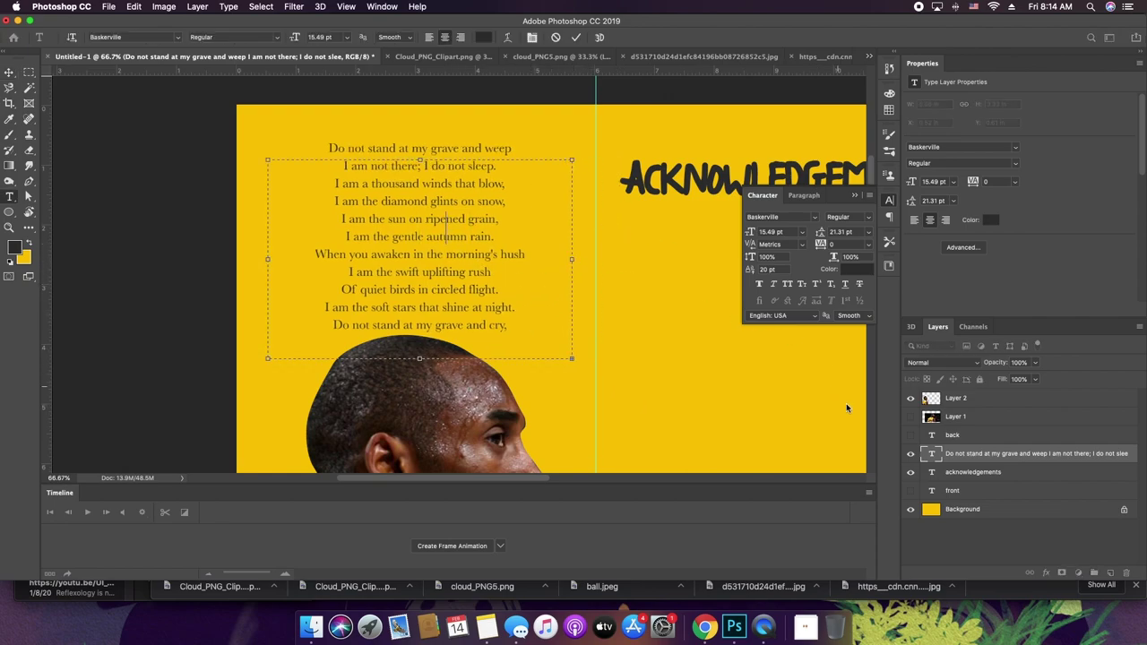
- Set the poem's font style to SemiBold and shift the text block up slightly
{"action": "left_click", "coordinate": [933, 458]}
{"action": "key", "text": "v"}
{"action": "left_click", "coordinate": [860, 217]}
{"action": "left_click", "coordinate": [873, 230]}
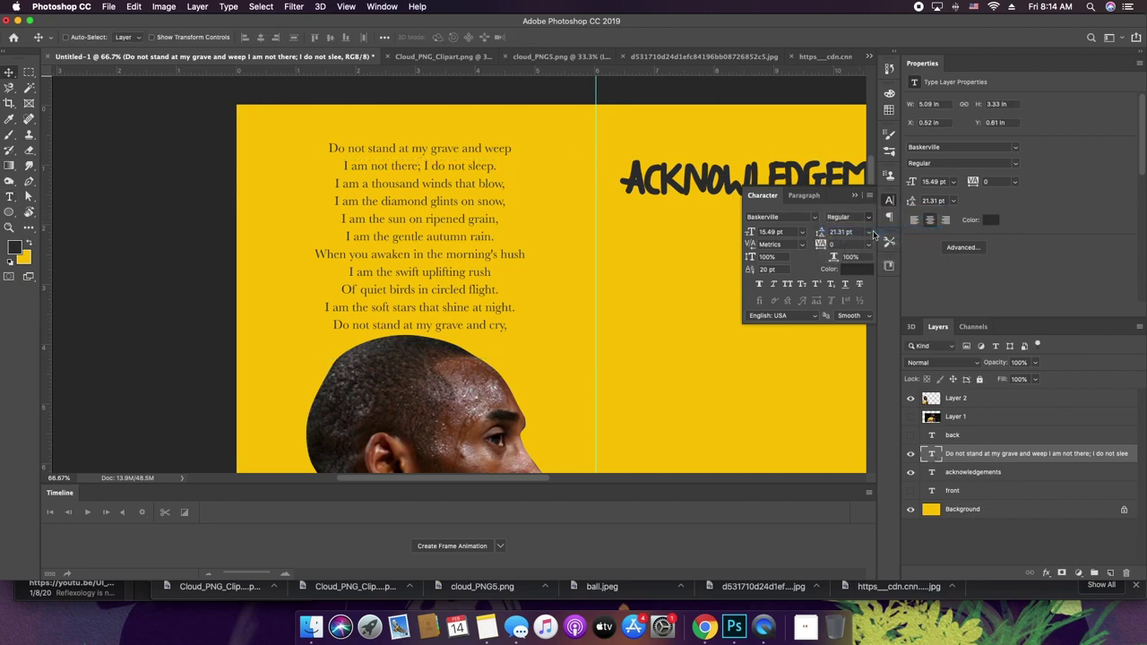
{"action": "left_click_drag", "start_coordinate": [440, 276], "coordinate": [439, 272]}
- Switch to Chrome and copy the title "Do Not Stand At My Grave And Weep" from the poem page
{"action": "left_click", "coordinate": [706, 627]}
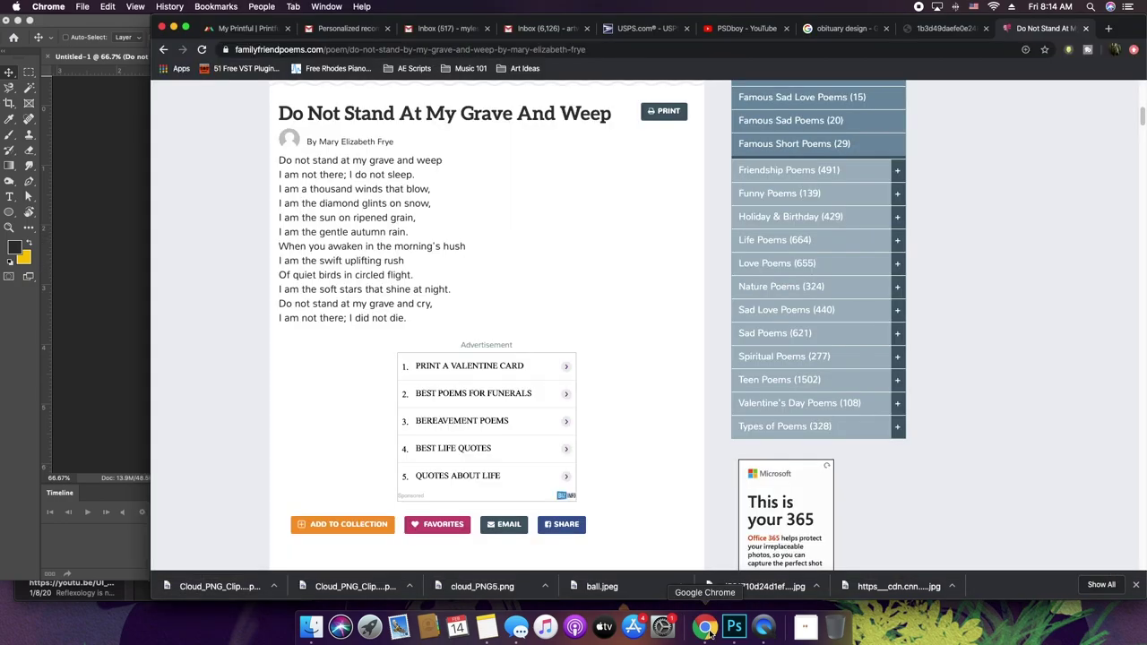
{"action": "triple_click", "coordinate": [377, 111]}
{"action": "key", "text": "super+c"}
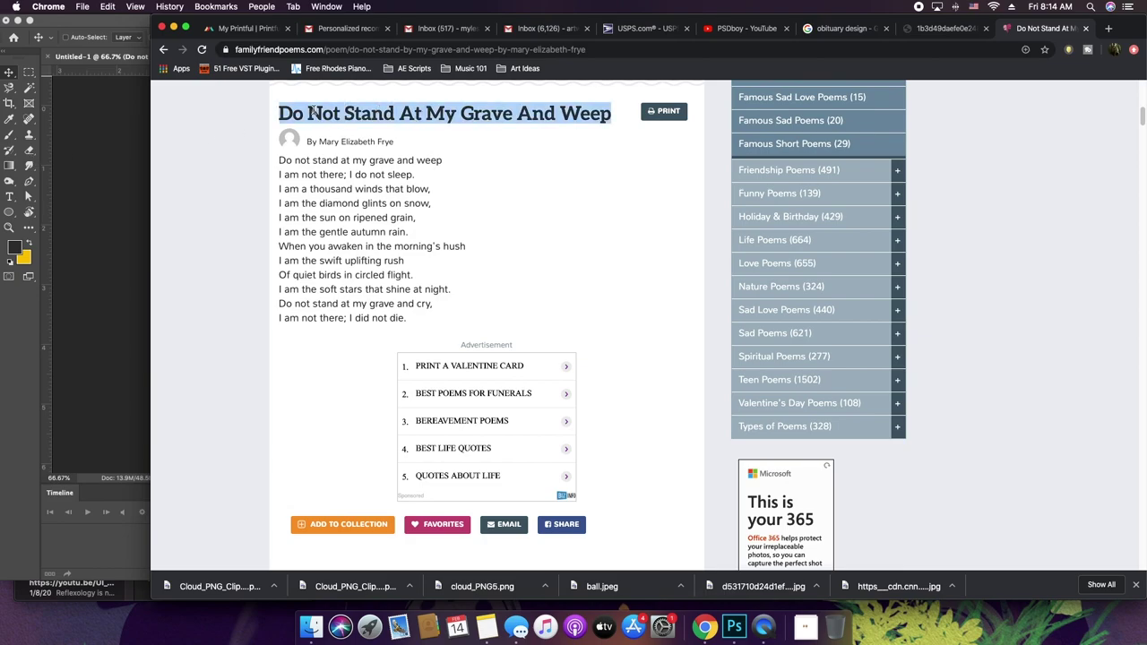
- Return to Photoshop and set all the poem text to 0 pt baseline shift and 15.31 pt leading
{"action": "left_click", "coordinate": [102, 145]}
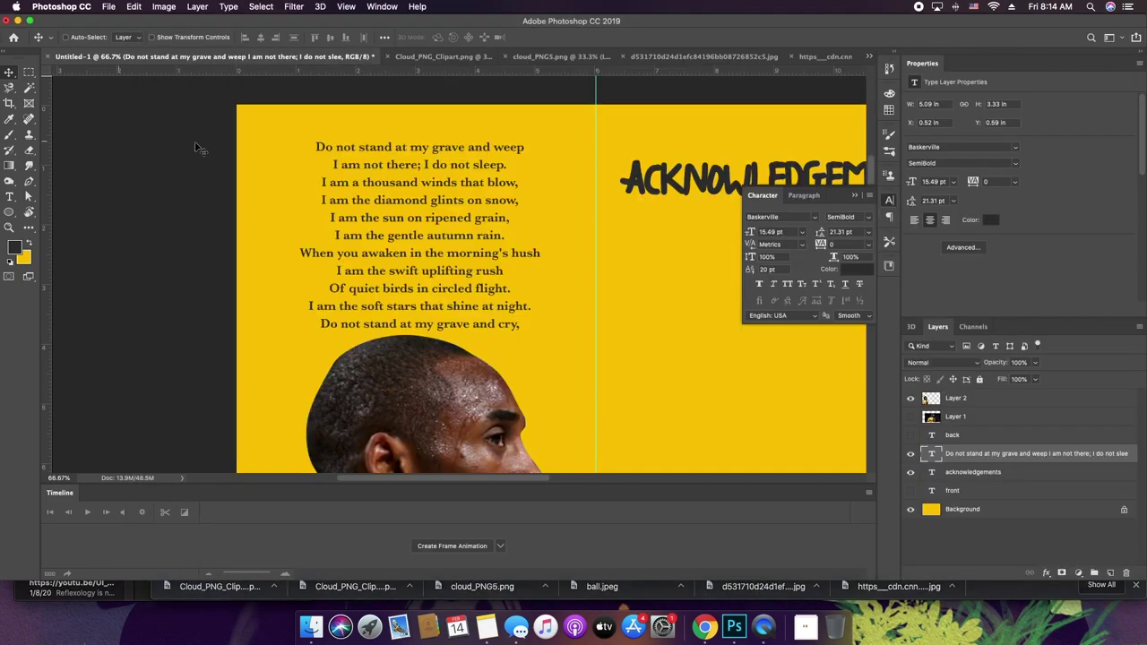
{"action": "left_click", "coordinate": [414, 164]}
{"action": "key", "text": "super+a"}
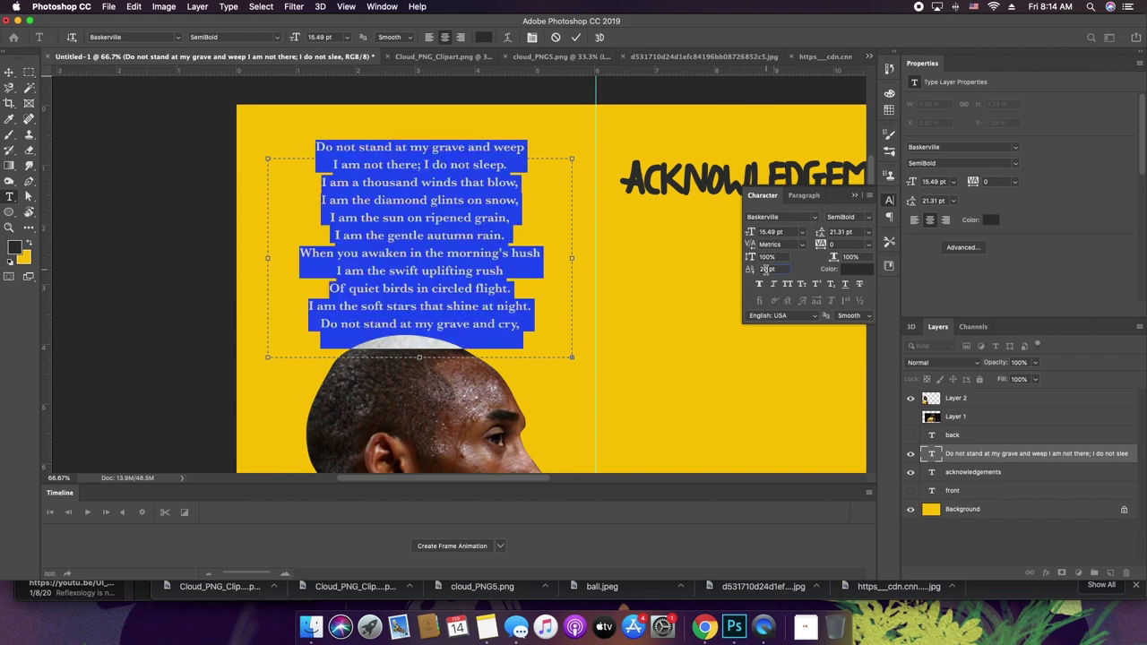
{"action": "type", "text": "0"}
{"action": "key", "text": "Return"}
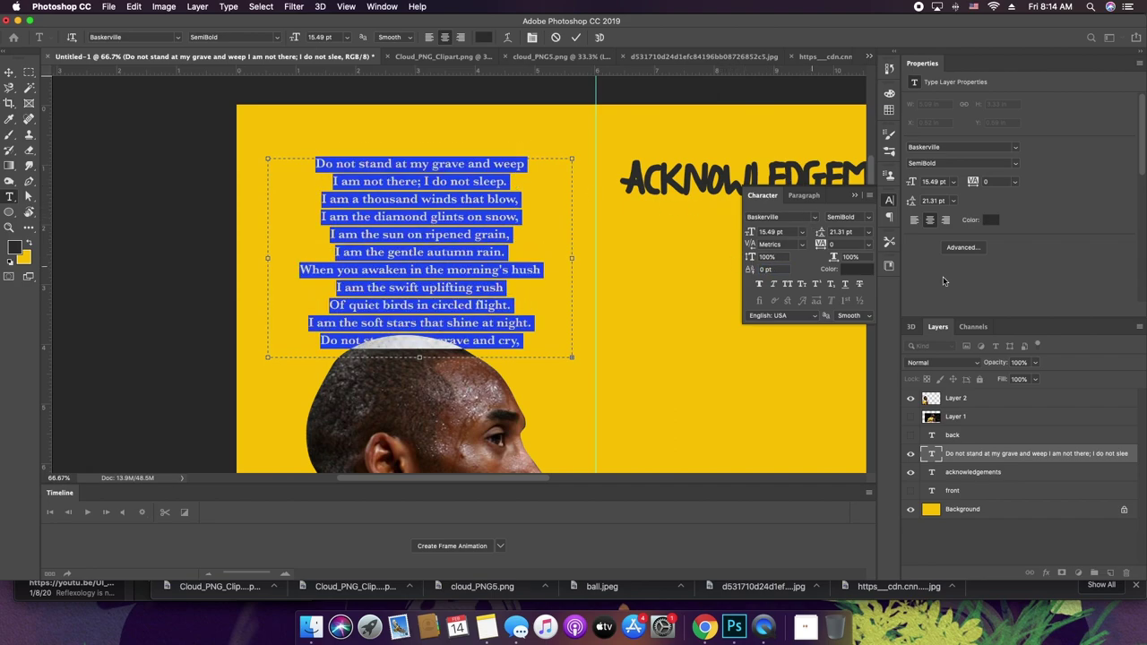
{"action": "left_click_drag", "start_coordinate": [821, 232], "coordinate": [818, 232]}
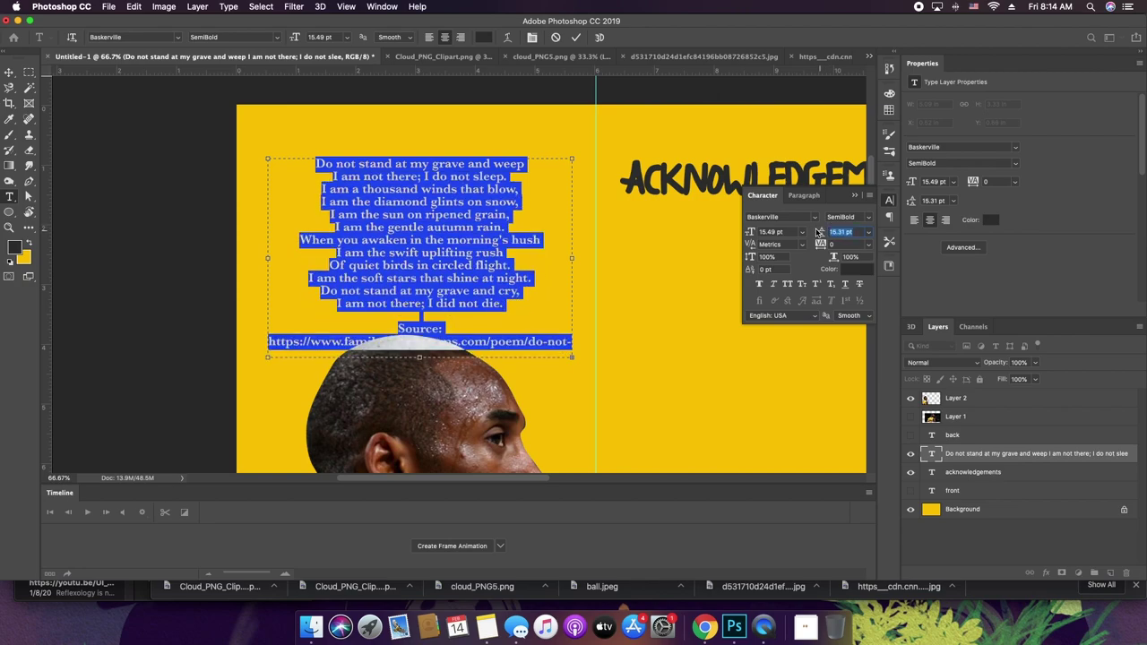
{"action": "key", "text": "Return"}
- Delete the source lines at the poem's end and paste the copied title above its first line
{"action": "left_click_drag", "start_coordinate": [383, 321], "coordinate": [602, 392]}
{"action": "key", "text": "BackSpace"}
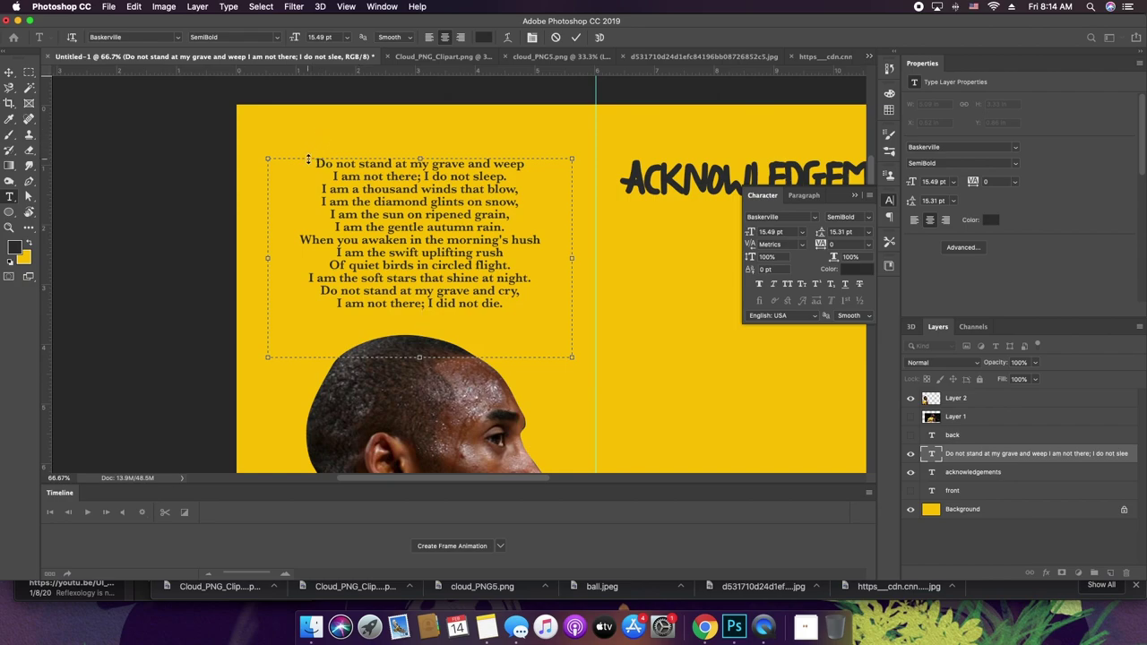
{"action": "key", "text": "Return"}
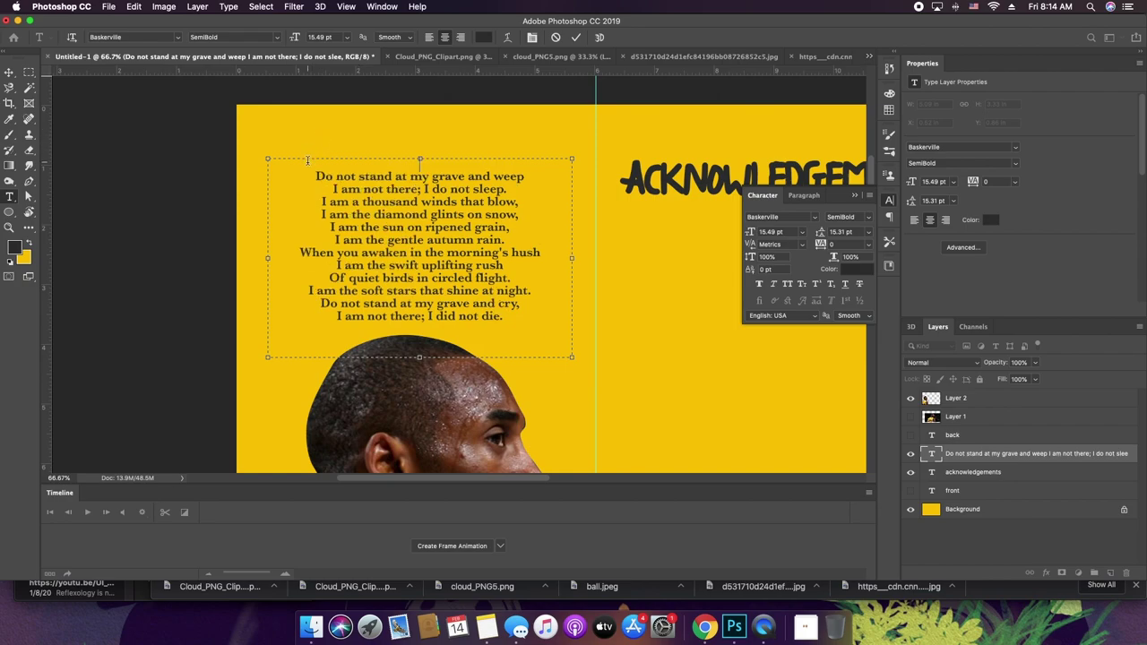
{"action": "key", "text": "super+v"}
- Set the poem's title line to the Trajan Color Concept font
{"action": "left_click_drag", "start_coordinate": [533, 164], "coordinate": [307, 160]}
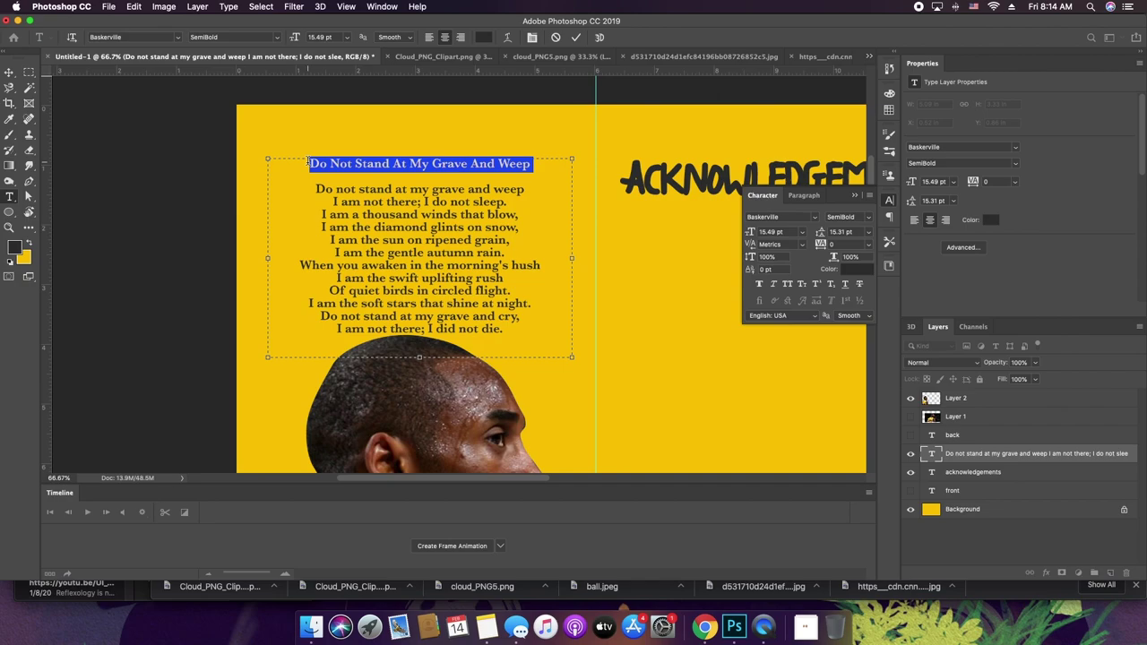
{"action": "left_click", "coordinate": [790, 222]}
{"action": "type", "text": "trajan"}
{"action": "key", "text": "Down"}
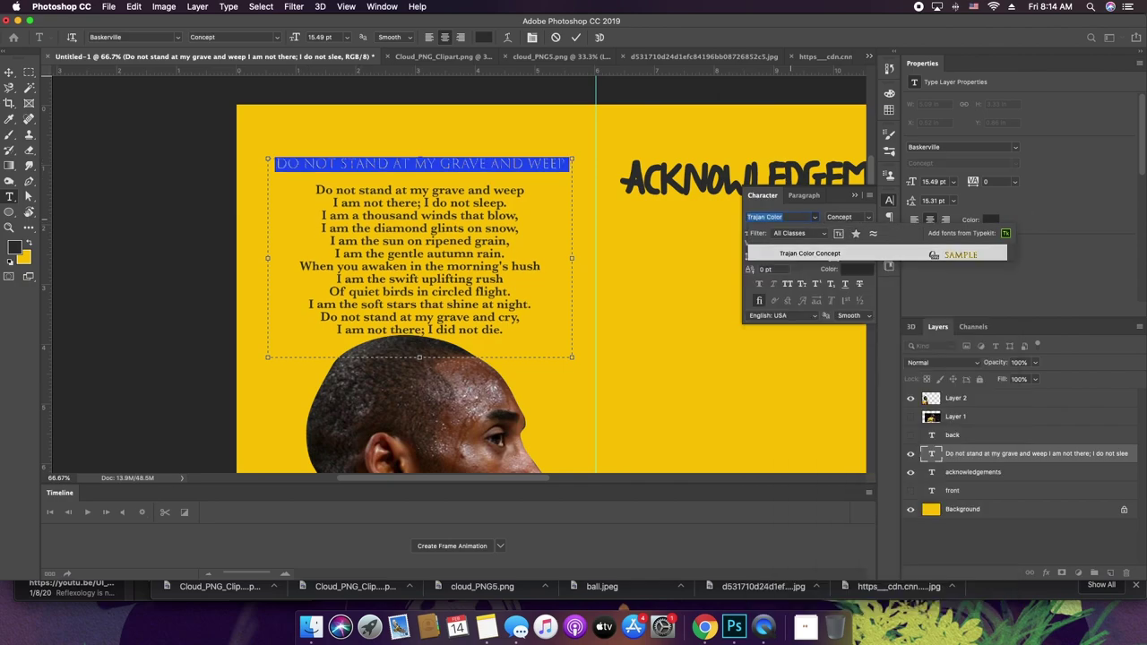
{"action": "key", "text": "Return"}
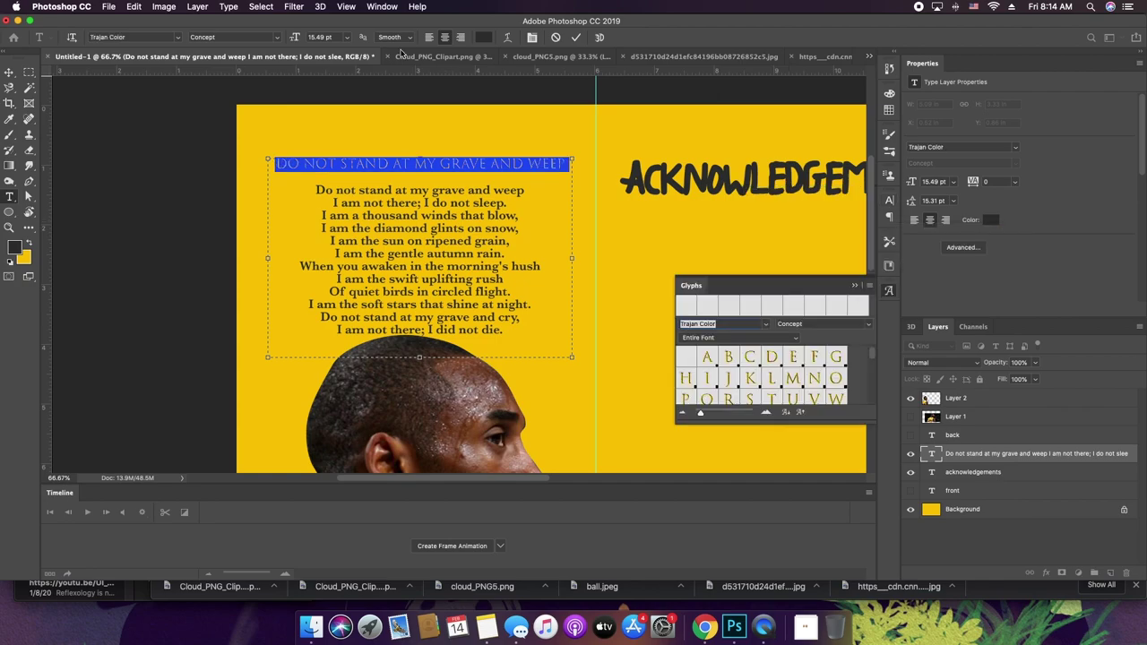
- Preview other installed fonts on the poem's selected title line using the character settings
{"action": "left_click", "coordinate": [519, 164]}
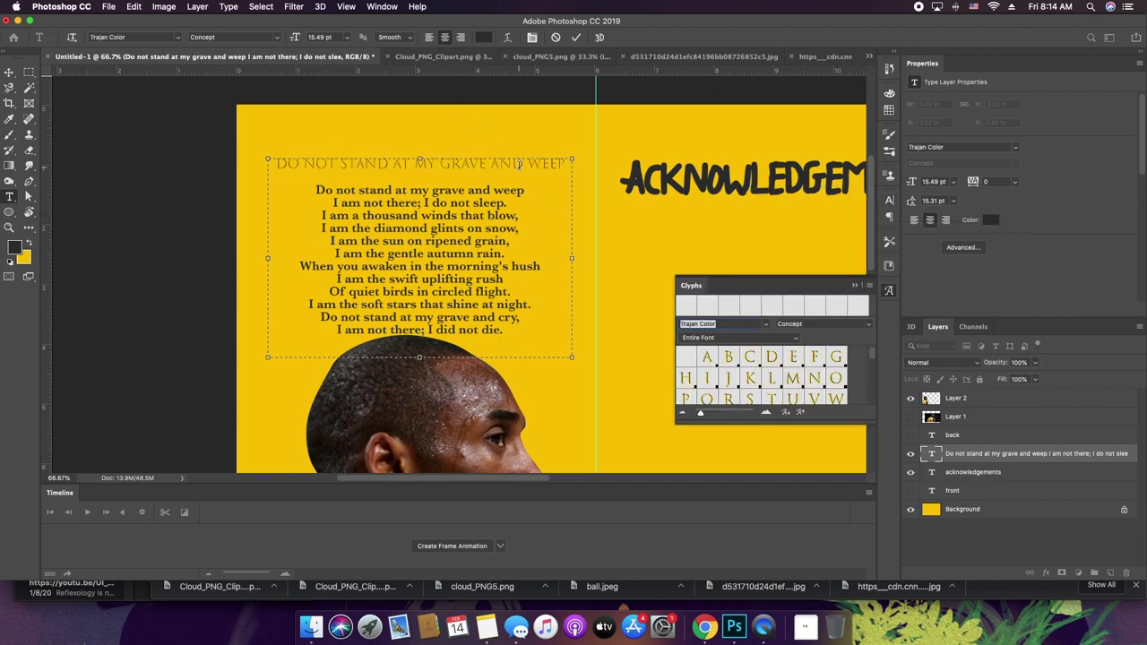
{"action": "triple_click", "coordinate": [519, 164]}
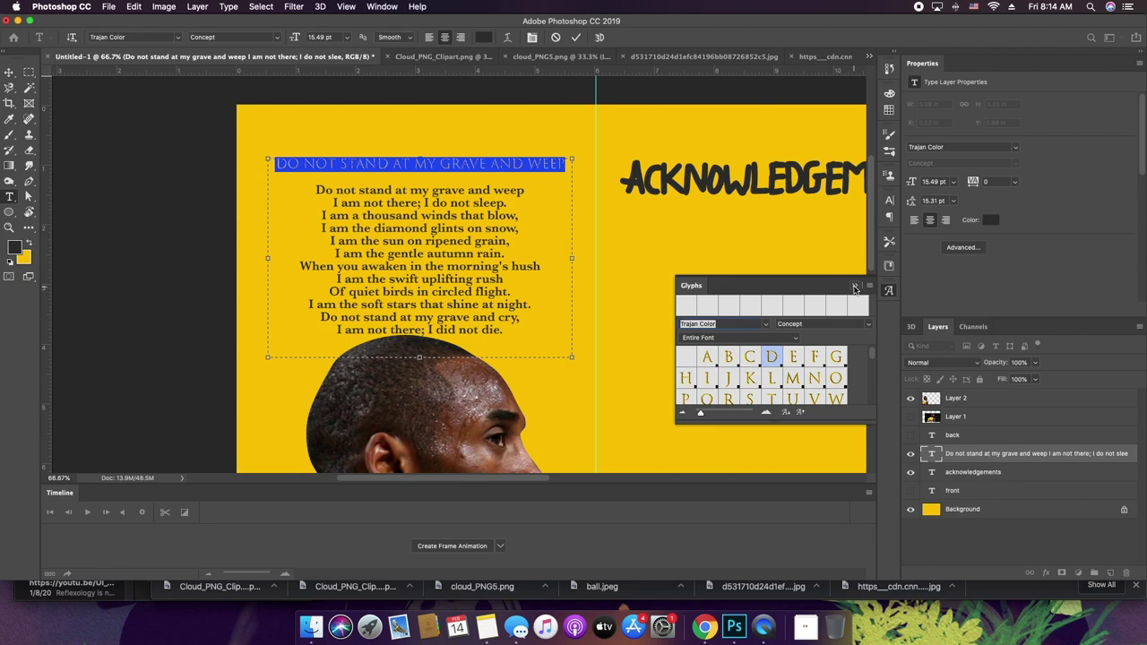
{"action": "left_click", "coordinate": [854, 285]}
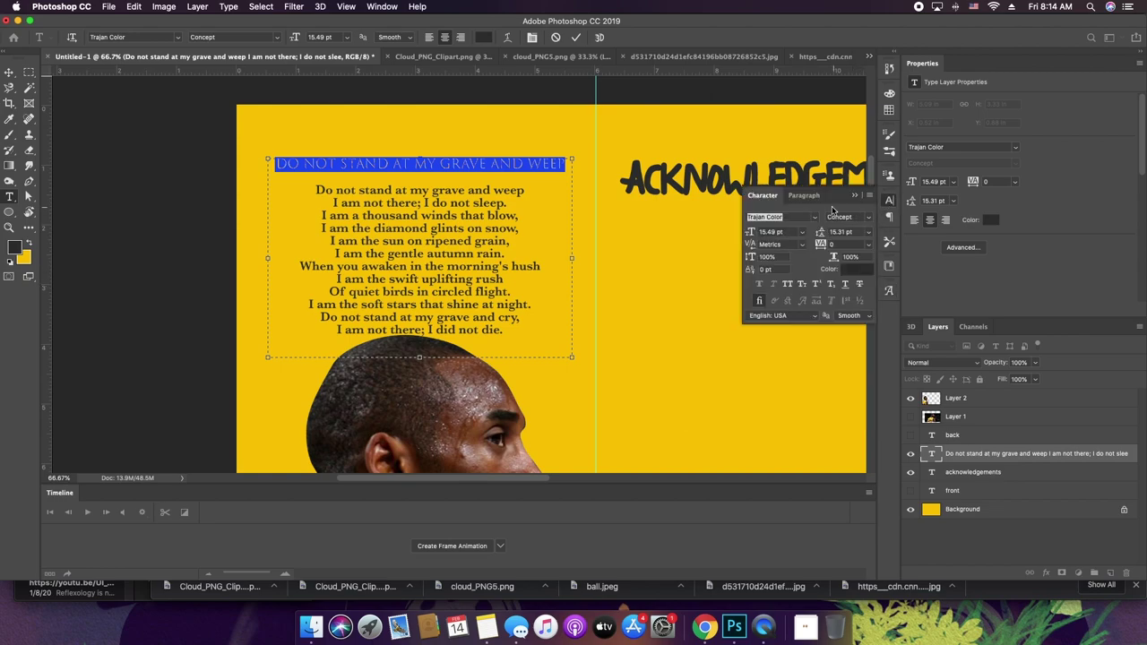
{"action": "left_click", "coordinate": [866, 218]}
{"action": "left_click", "coordinate": [813, 217]}
{"action": "left_click", "coordinate": [813, 218]}
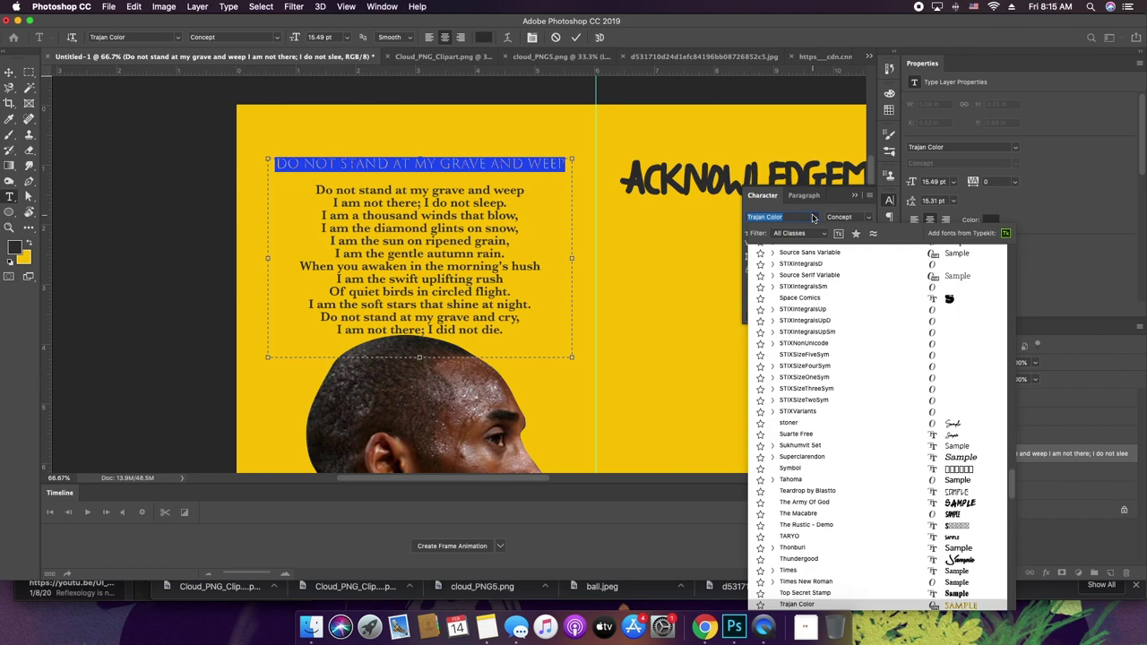
{"action": "scroll", "coordinate": [816, 537], "scroll_direction": "down", "scroll_amount": 2}
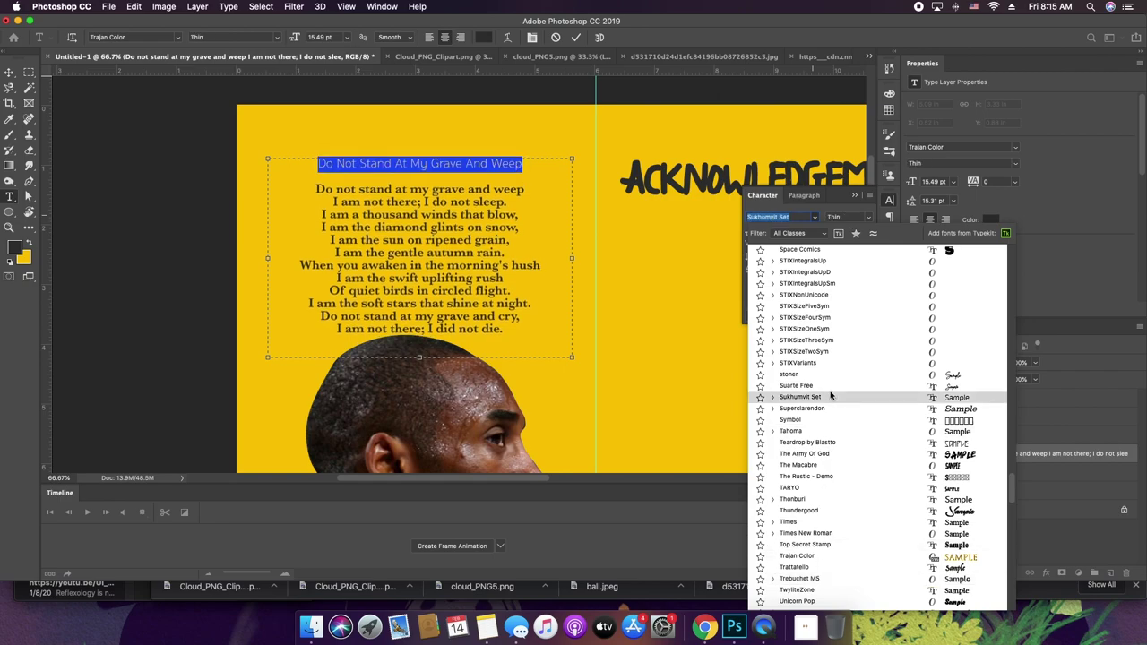
{"action": "scroll", "coordinate": [833, 395], "scroll_direction": "up", "scroll_amount": 5}
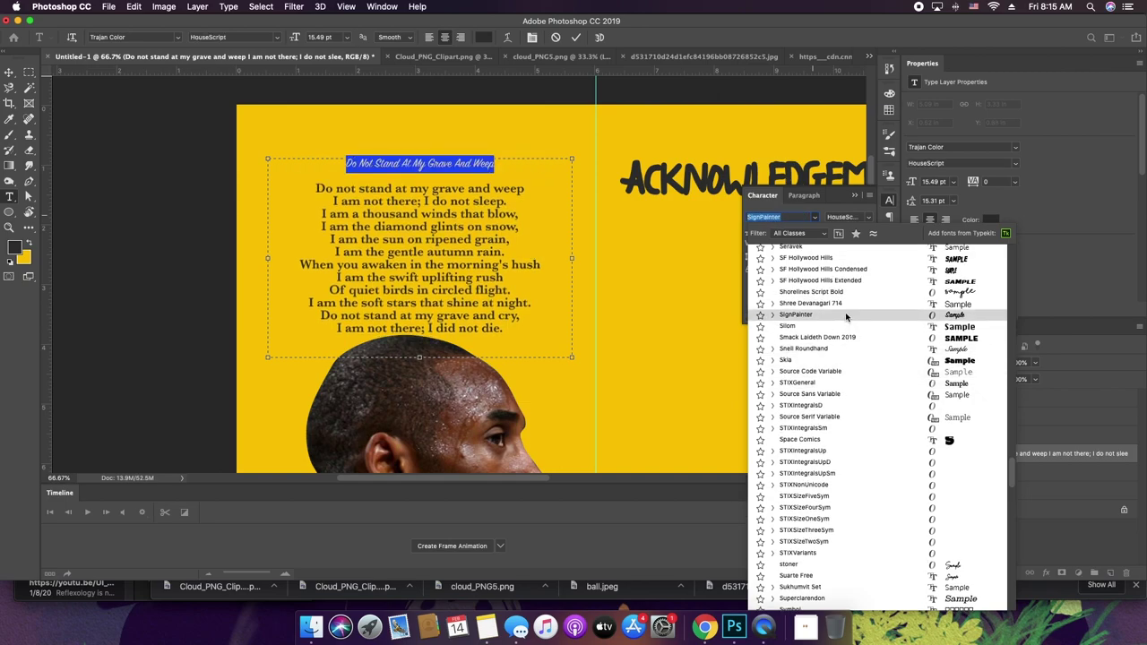
{"action": "scroll", "coordinate": [844, 312], "scroll_direction": "up", "scroll_amount": 2}
- Set the poem's title line to the Times font in the Bold style
{"action": "left_click", "coordinate": [786, 217]}
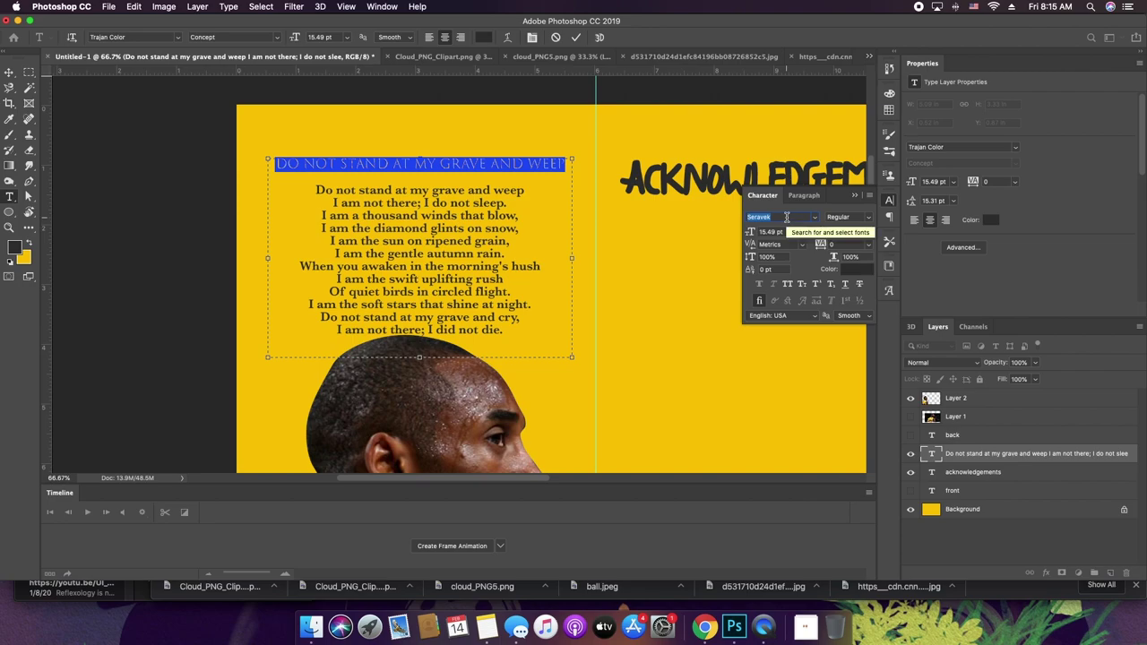
{"action": "type", "text": "times"}
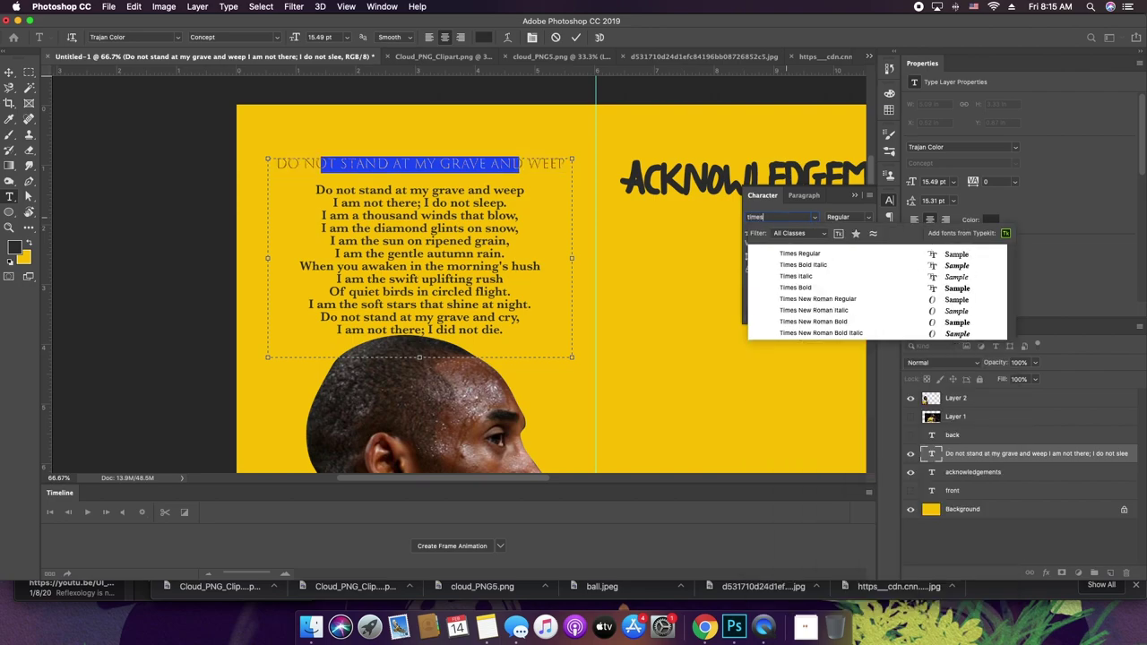
{"action": "key", "text": "Down"}
{"action": "key", "text": "Down"}
{"action": "key", "text": "Up"}
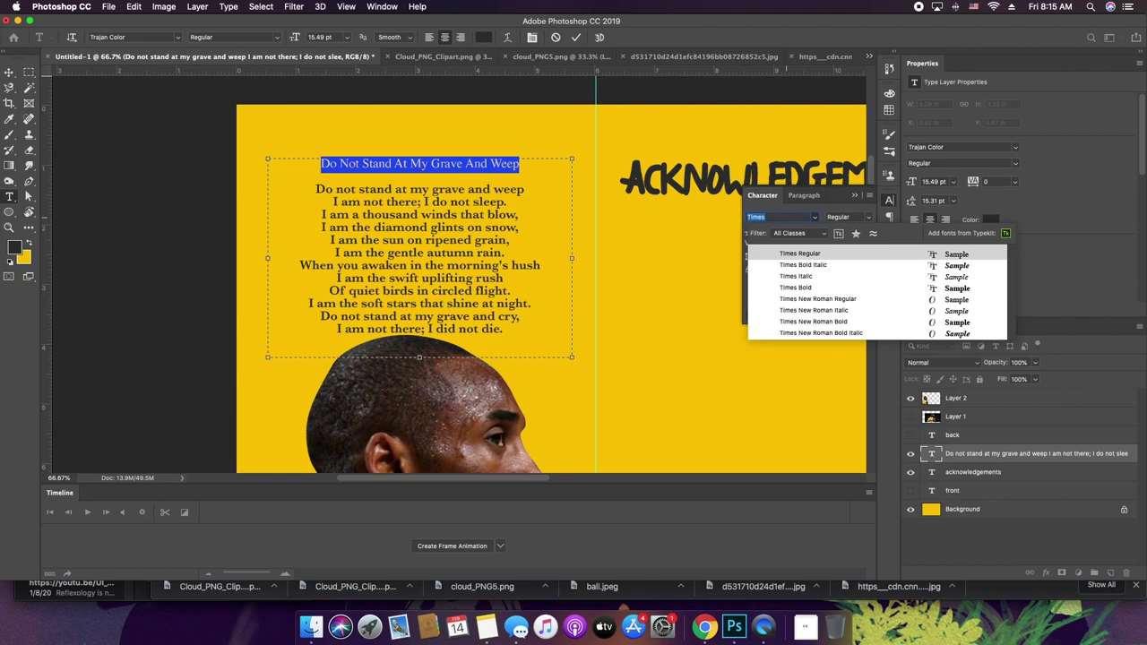
{"action": "key", "text": "Return"}
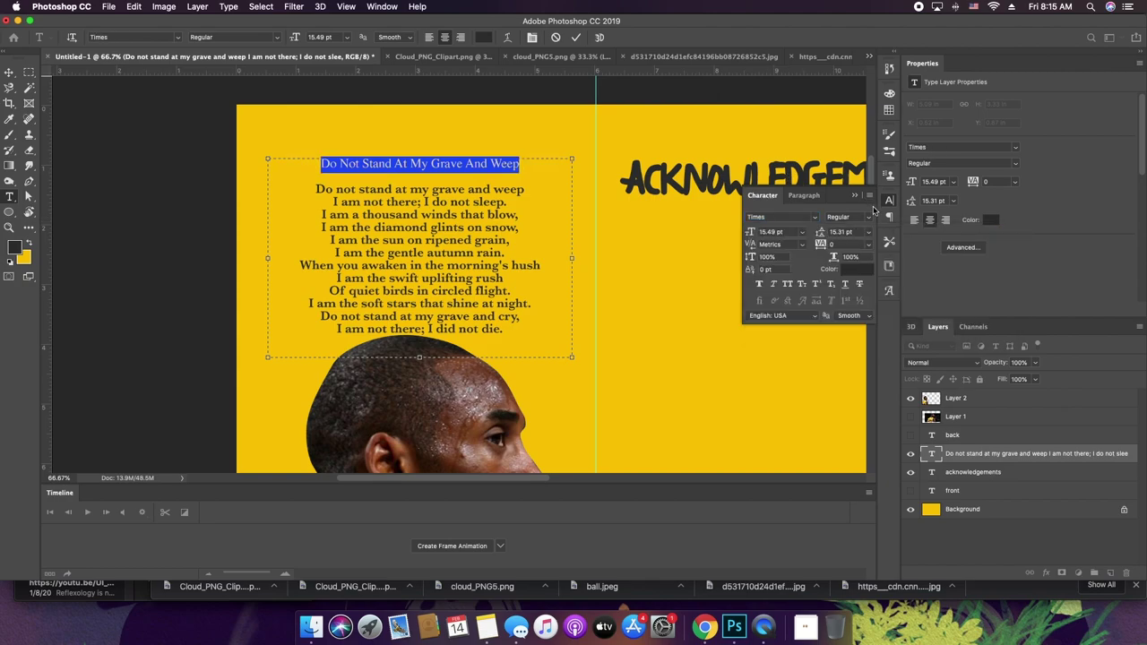
{"action": "left_click", "coordinate": [873, 214]}
{"action": "left_click", "coordinate": [829, 234]}
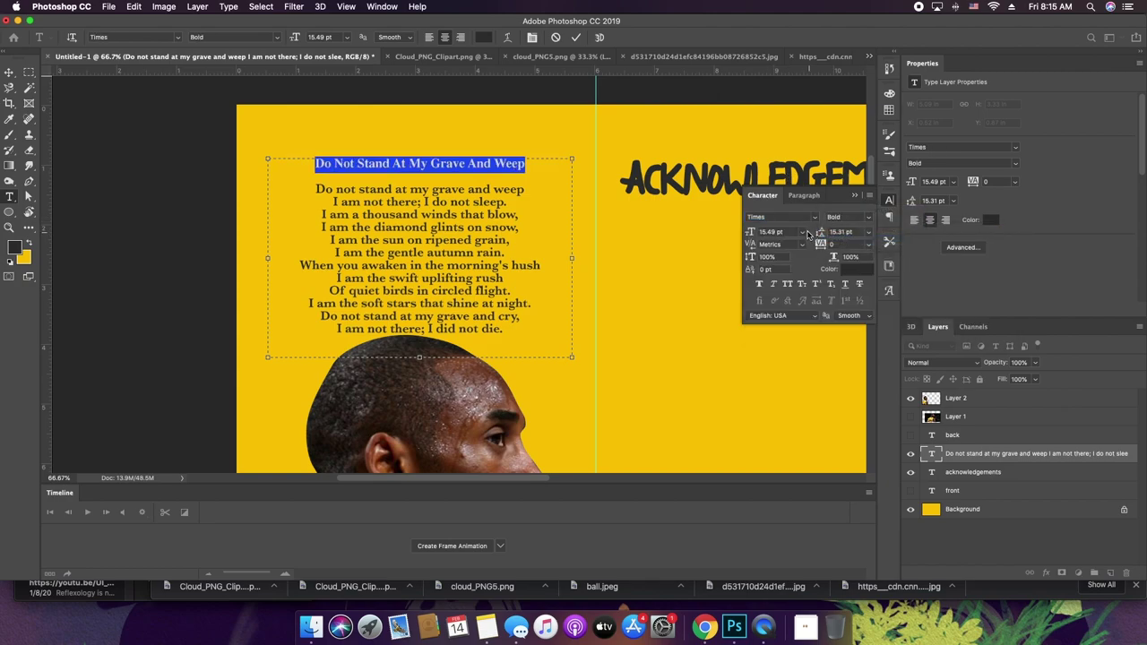
- Increase the font size of the poem's title line to 21 pt
{"action": "left_click", "coordinate": [792, 231]}
{"action": "key", "text": "Up"}
{"action": "key", "text": "Up"}
{"action": "key", "text": "Up"}
{"action": "key", "text": "Up"}
{"action": "key", "text": "Up"}
{"action": "key", "text": "Up"}
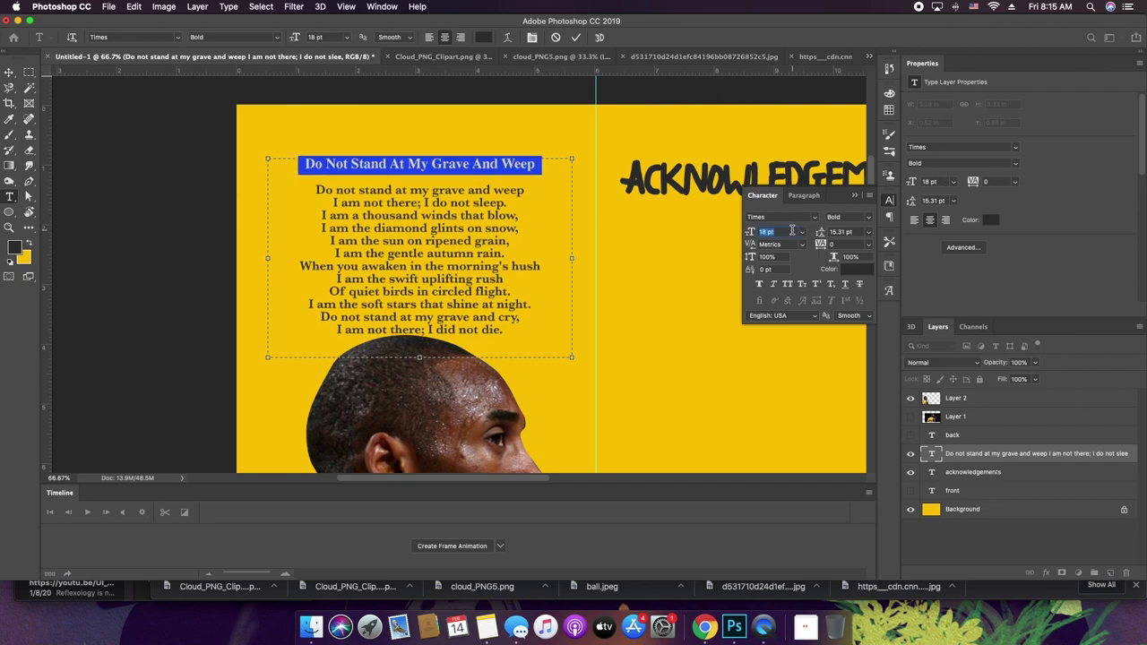
{"action": "left_click", "coordinate": [515, 172]}
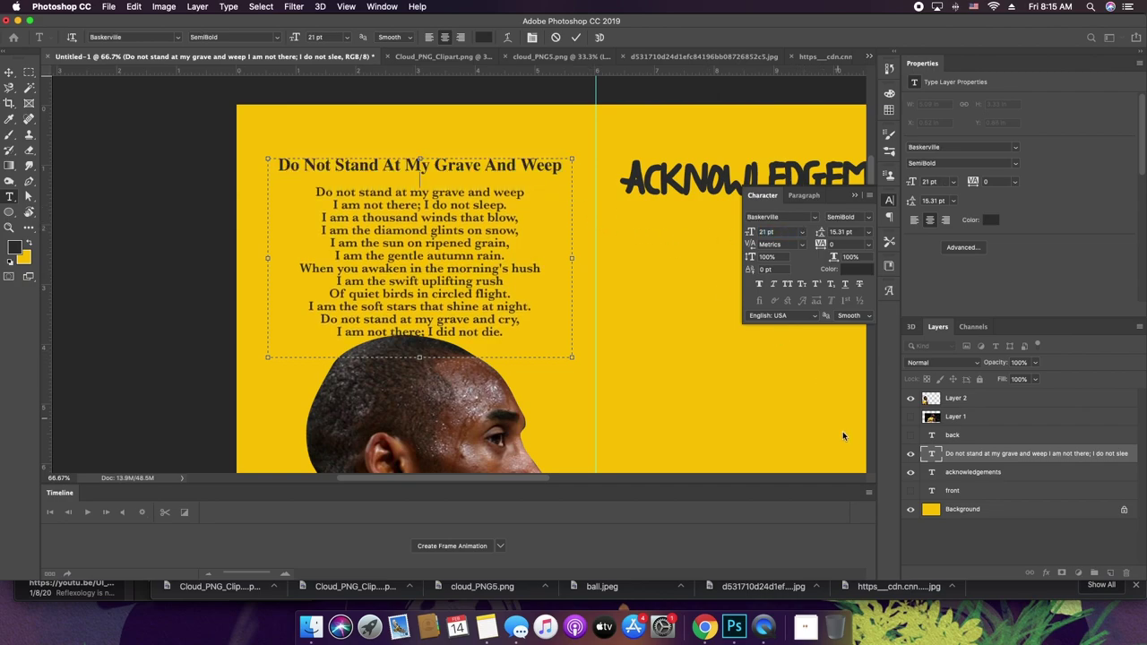
- Commit the poem text and move the block upward to about 0.58 in from the canvas's upper edge
{"action": "left_click", "coordinate": [928, 461]}
{"action": "key", "text": "super+space"}
{"action": "left_click_drag", "start_coordinate": [530, 251], "coordinate": [515, 246]}
{"action": "key", "text": "shift+Up"}
{"action": "key", "text": "shift+Up"}
{"action": "key", "text": "shift+Up"}
{"action": "key", "text": "shift+Up"}
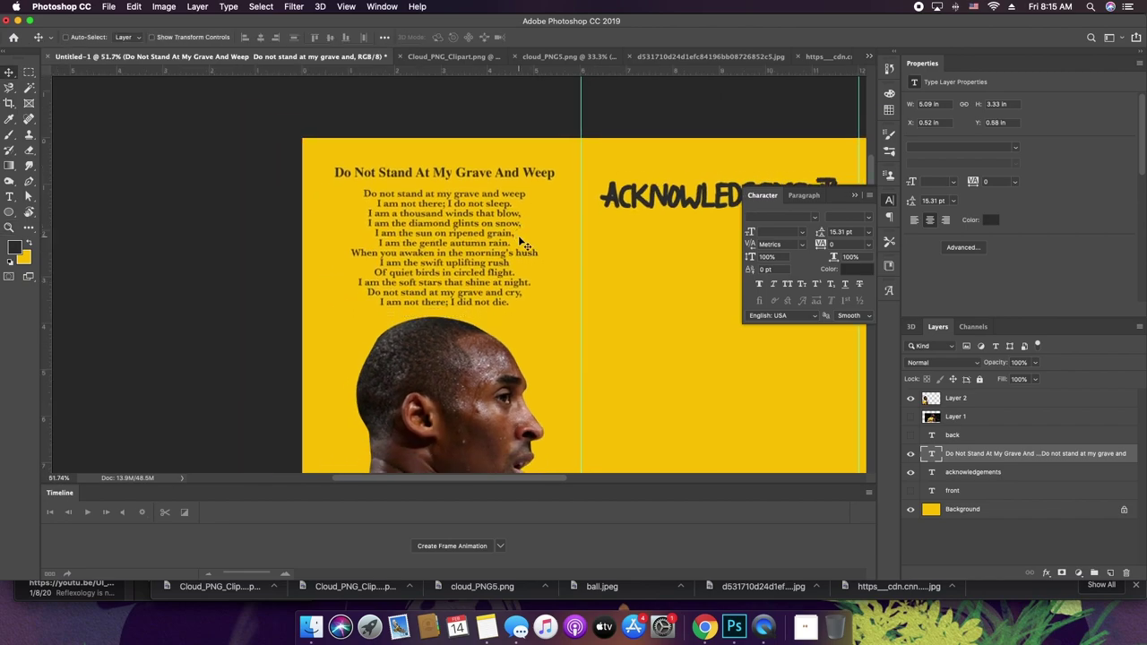
- Create a text box below the ACKNOWLEDGEMENTS heading and paste the poem "When great trees fall" into it
{"action": "key", "text": "super+minus"}
{"action": "key", "text": "super+minus"}
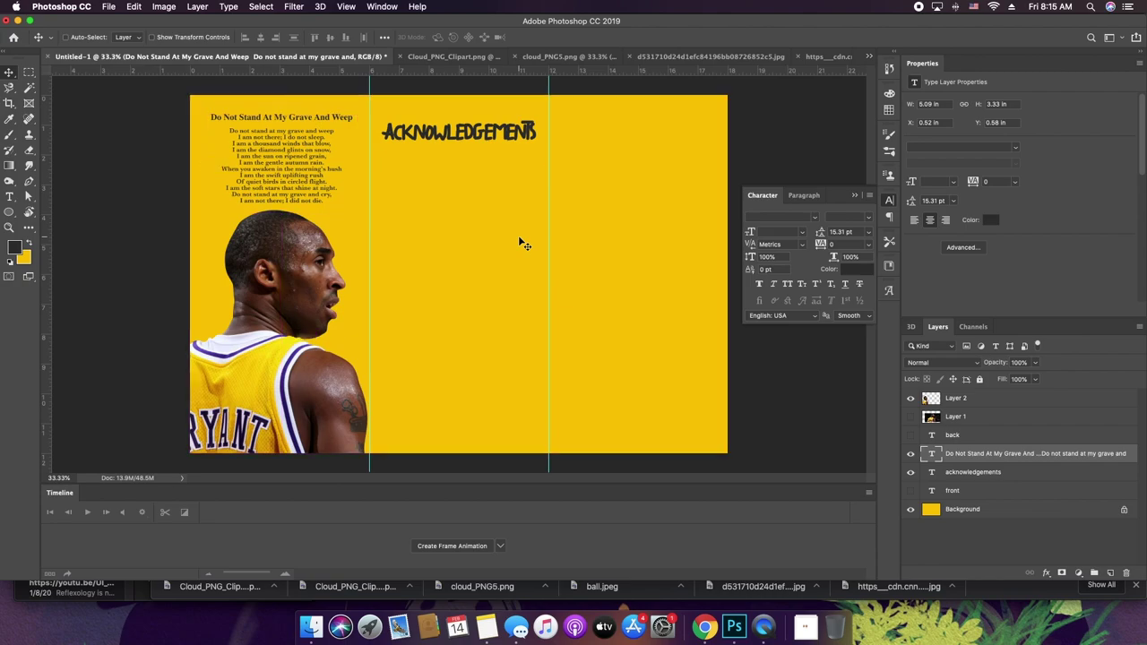
{"action": "key", "text": "super+plus"}
{"action": "key", "text": "super+minus"}
{"action": "key", "text": "t"}
{"action": "left_click_drag", "start_coordinate": [391, 152], "coordinate": [532, 418]}
{"action": "key", "text": "cmd+v"}
- Set all the pasted poem text to a 15 pt font size and 12.31 pt leading
{"action": "key", "text": "super+a"}
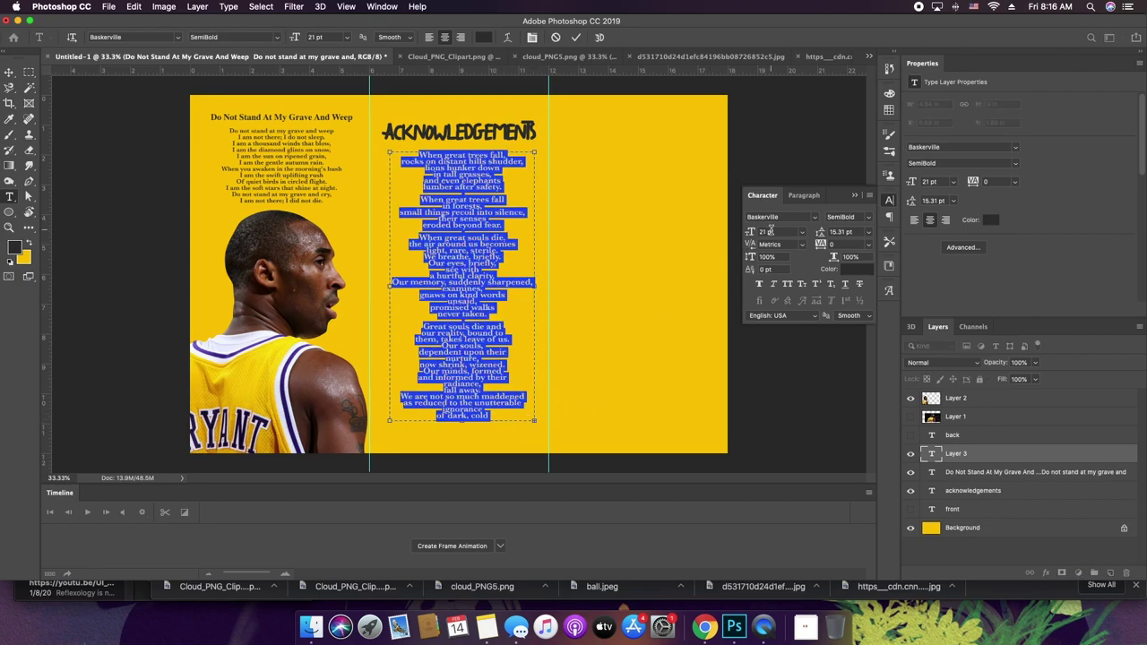
{"action": "left_click", "coordinate": [751, 233]}
{"action": "type", "text": "15"}
{"action": "key", "text": "Return"}
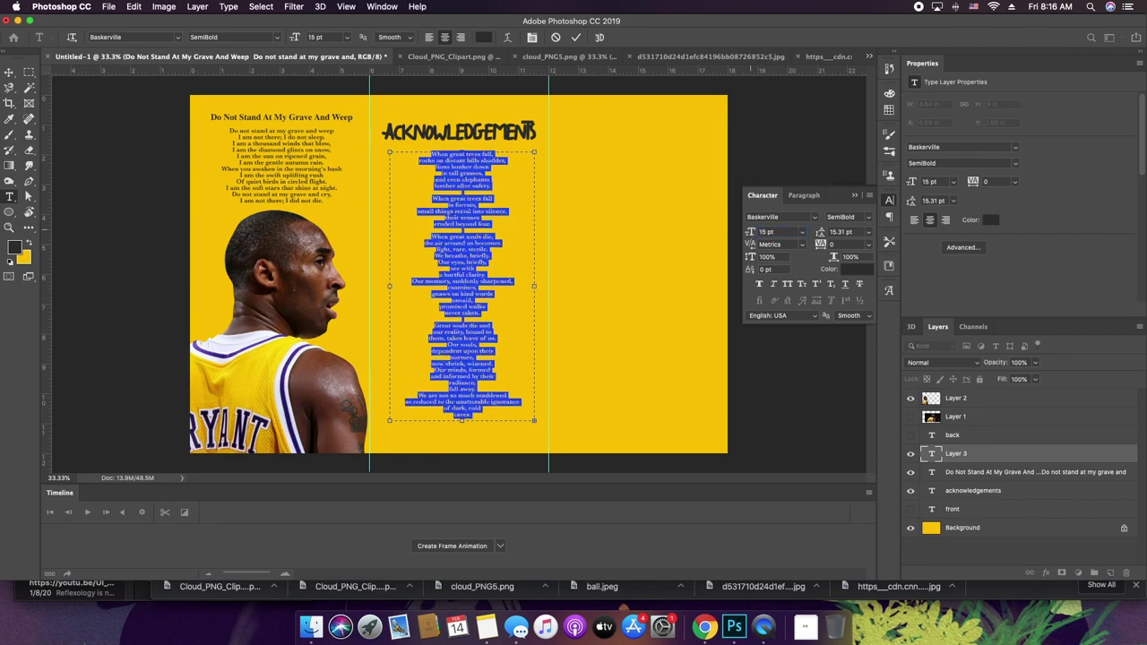
{"action": "left_click", "coordinate": [845, 231]}
{"action": "key", "text": "Down"}
{"action": "key", "text": "Down"}
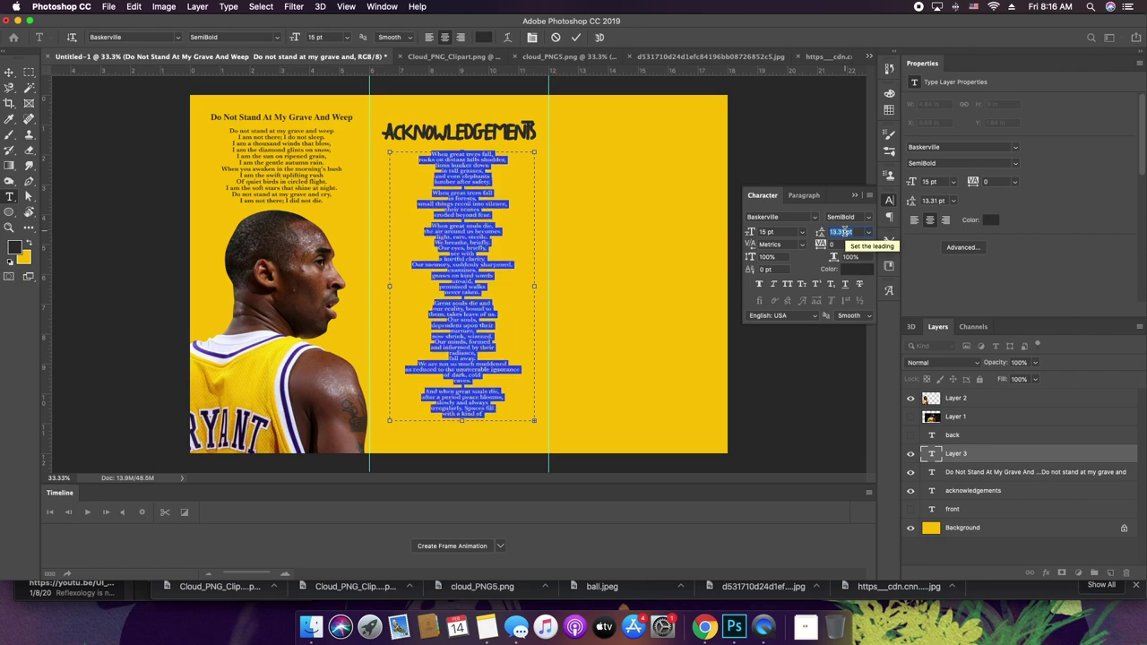
{"action": "key", "text": "Down"}
- Extend the middle panel's text box to about 10.46 in tall and delete the source lines at the poem's end
{"action": "left_click_drag", "start_coordinate": [463, 424], "coordinate": [463, 466]}
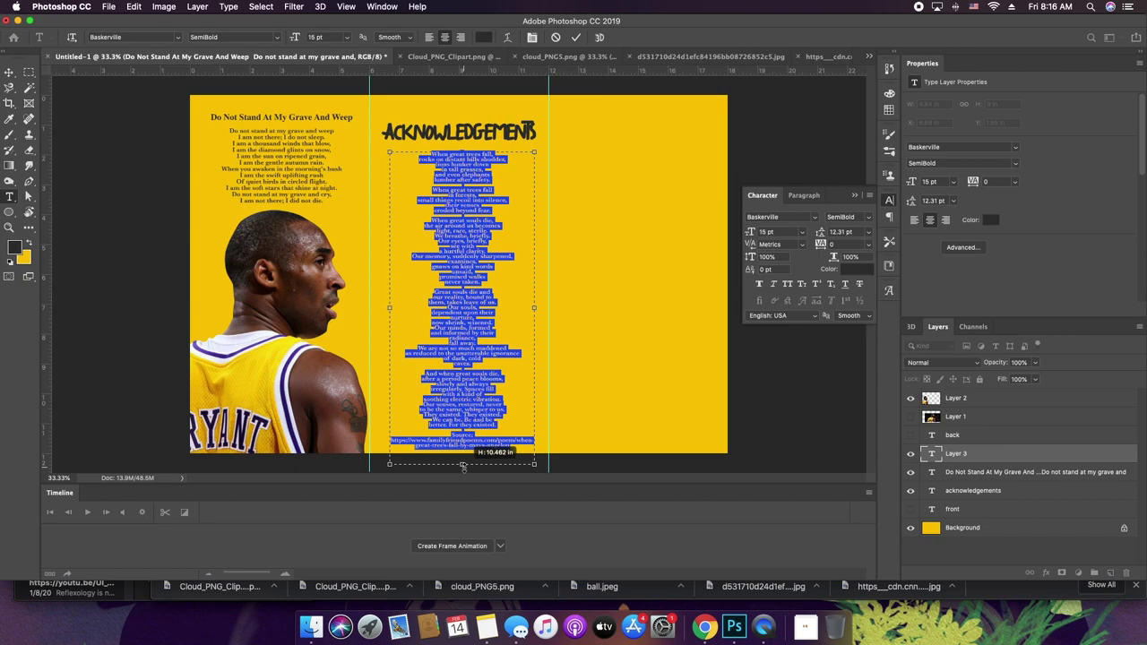
{"action": "left_click", "coordinate": [462, 439]}
{"action": "left_click_drag", "start_coordinate": [450, 434], "coordinate": [576, 467]}
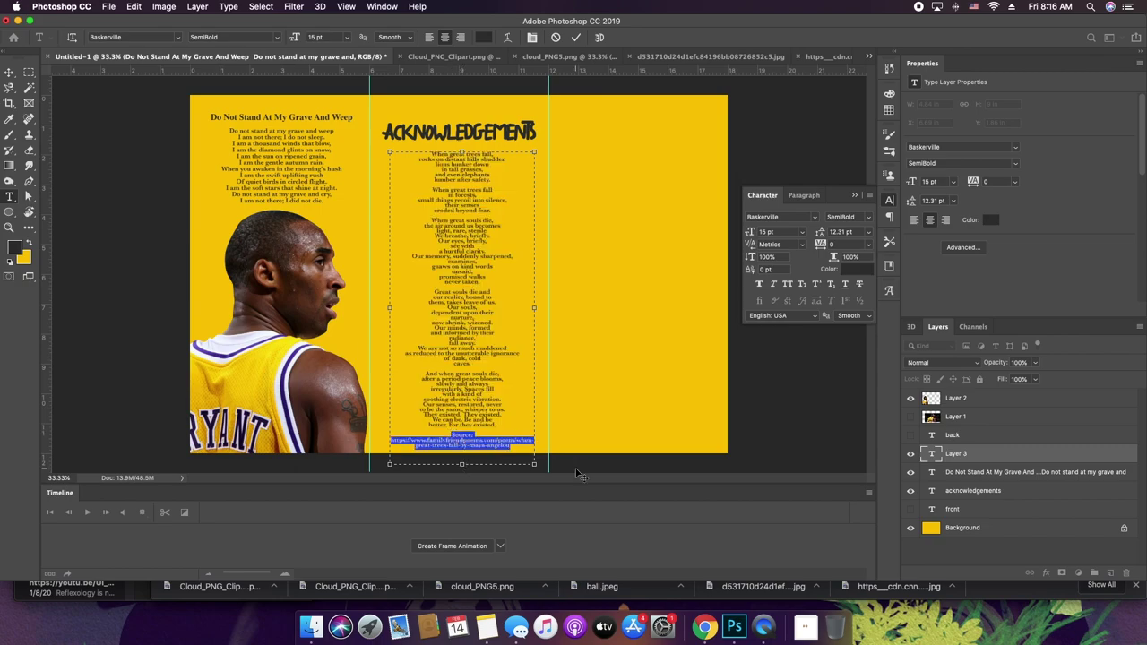
{"action": "key", "text": "BackSpace"}
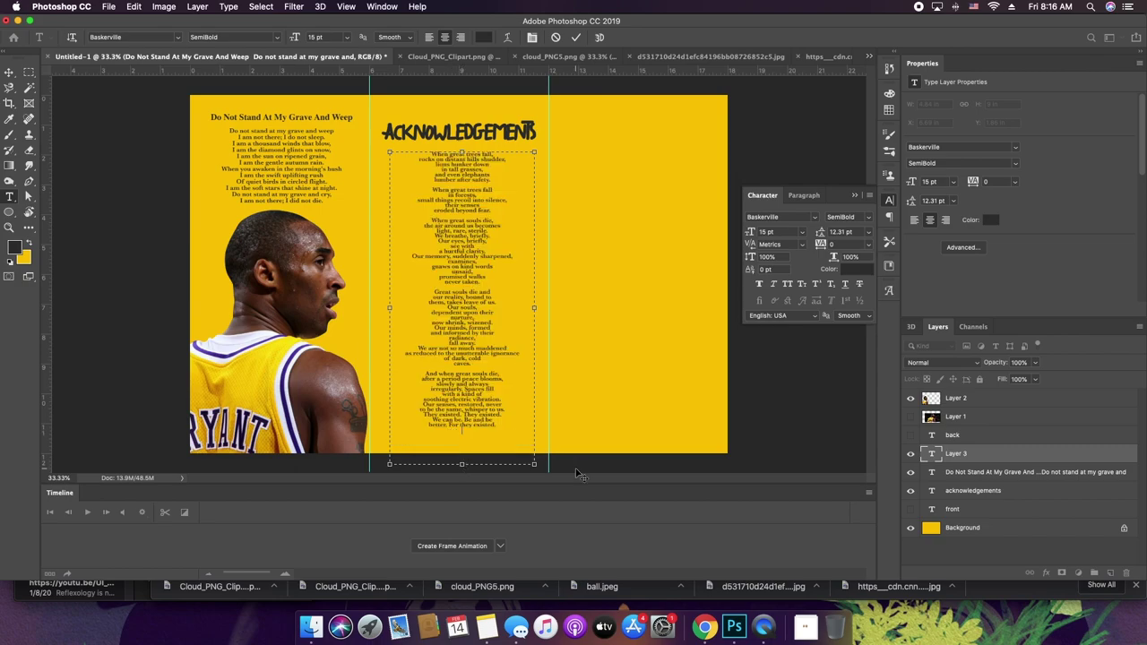
- Commit the middle panel's poem and move it down to about 1.99 in from the canvas's upper edge
{"action": "left_click", "coordinate": [958, 458]}
{"action": "key", "text": "v"}
{"action": "key", "text": "shift+Down"}
{"action": "key", "text": "shift+Down"}
{"action": "key", "text": "shift+Down"}
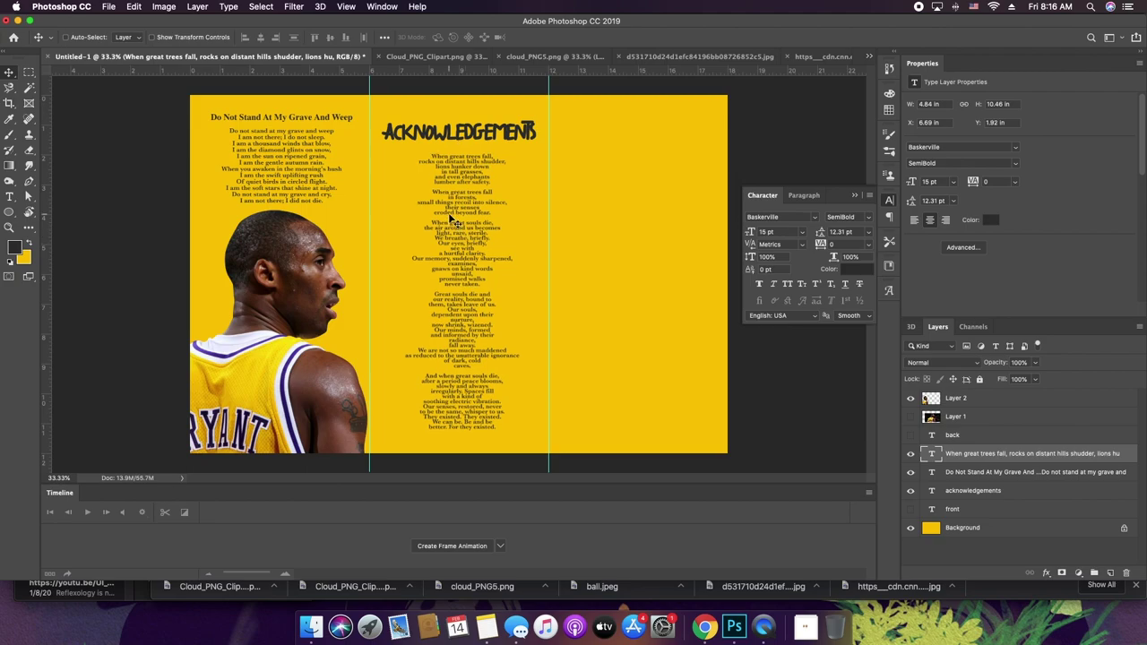
{"action": "key", "text": "shift+Up"}
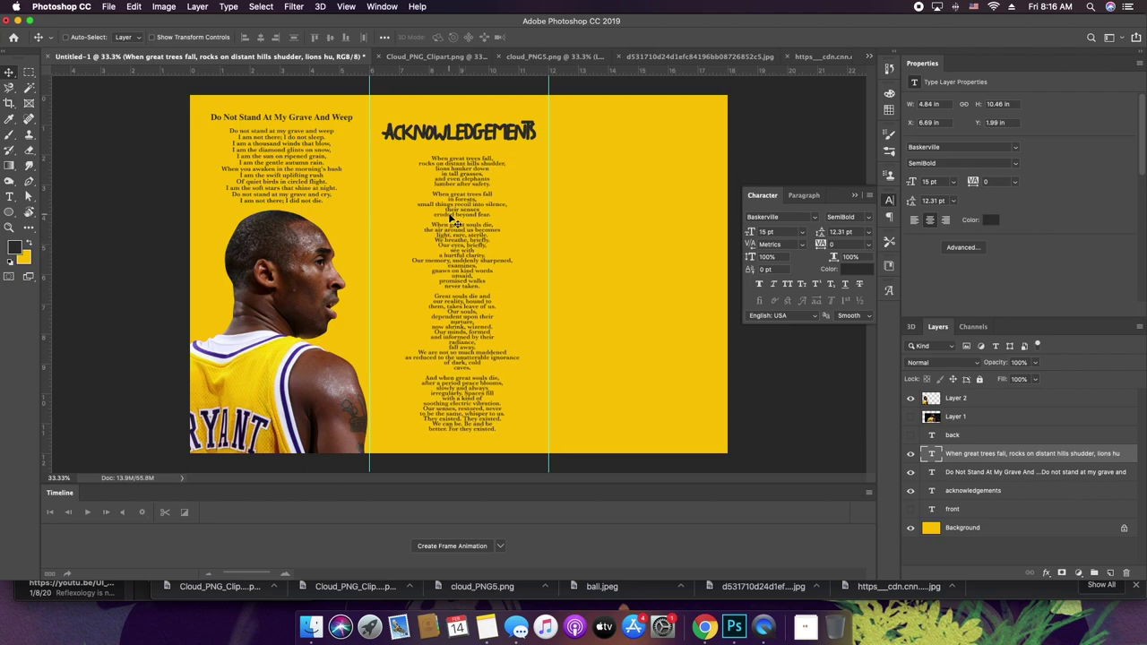
- Set the middle panel's poem to Baskerville Regular with a tracking of 40
{"action": "double_click", "coordinate": [454, 217]}
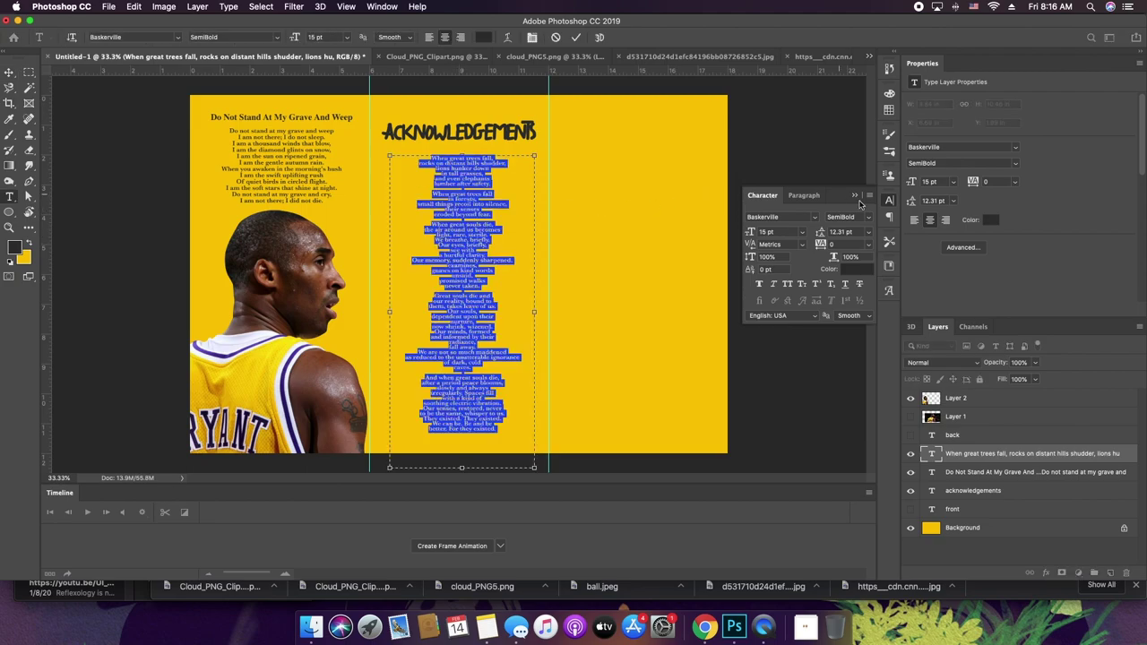
{"action": "left_click", "coordinate": [869, 219]}
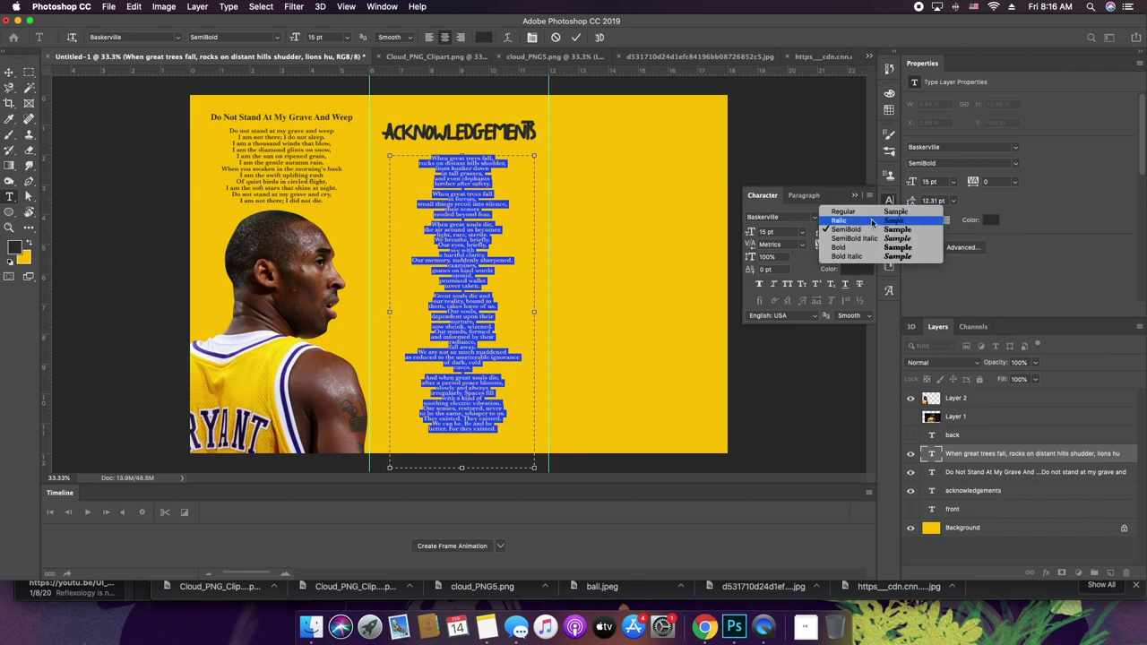
{"action": "left_click", "coordinate": [845, 211]}
{"action": "left_click", "coordinate": [482, 203]}
{"action": "key", "text": "super+a"}
{"action": "type", "text": "40"}
{"action": "key", "text": "Return"}
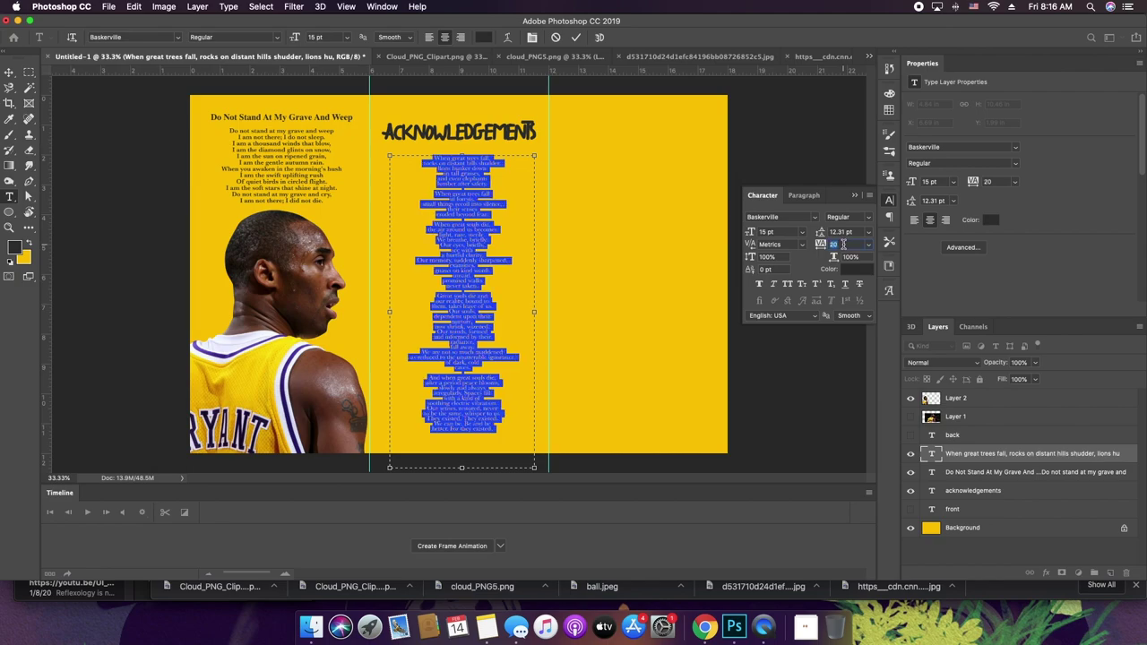
{"action": "left_click", "coordinate": [961, 453]}
{"action": "key", "text": "v"}
- Change the "Do Not Stand At My Grave And Weep" poem's body lines to the Regular style, leaving out the title
{"action": "double_click", "coordinate": [274, 164]}
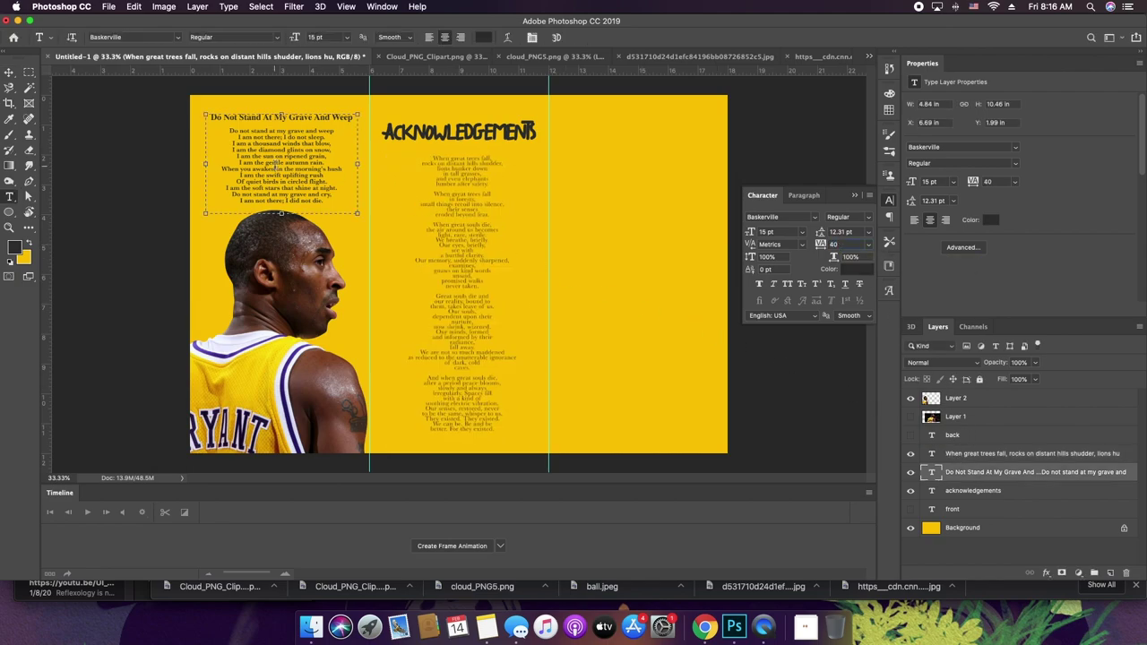
{"action": "key", "text": "super+a"}
{"action": "left_click_drag", "start_coordinate": [343, 201], "coordinate": [219, 128]}
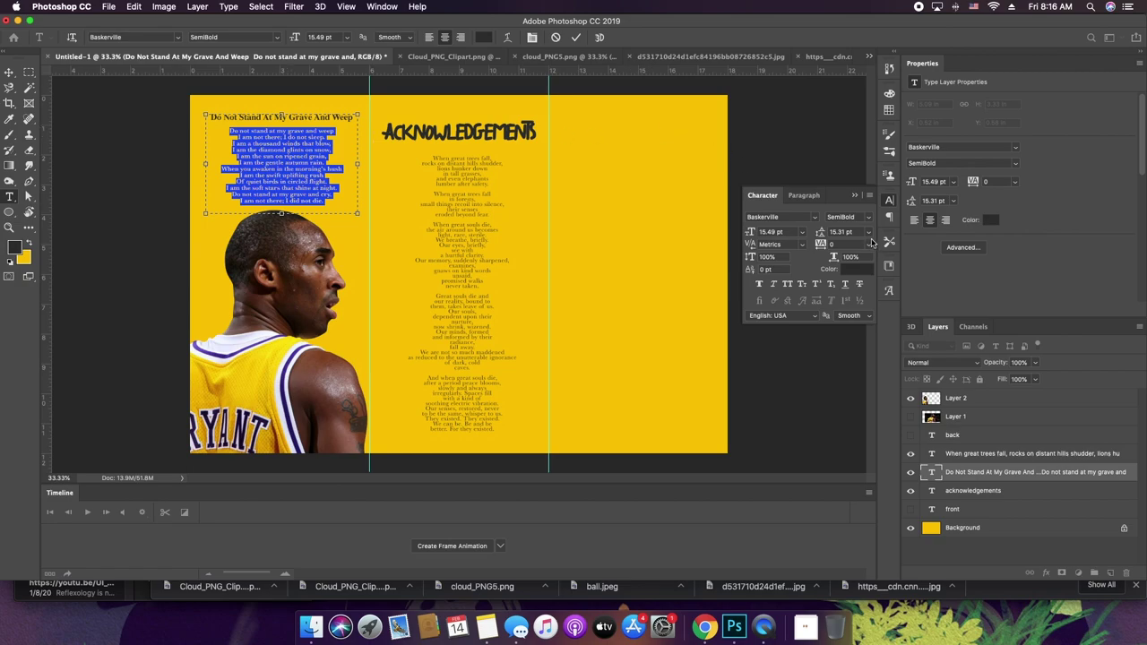
{"action": "left_click", "coordinate": [868, 218]}
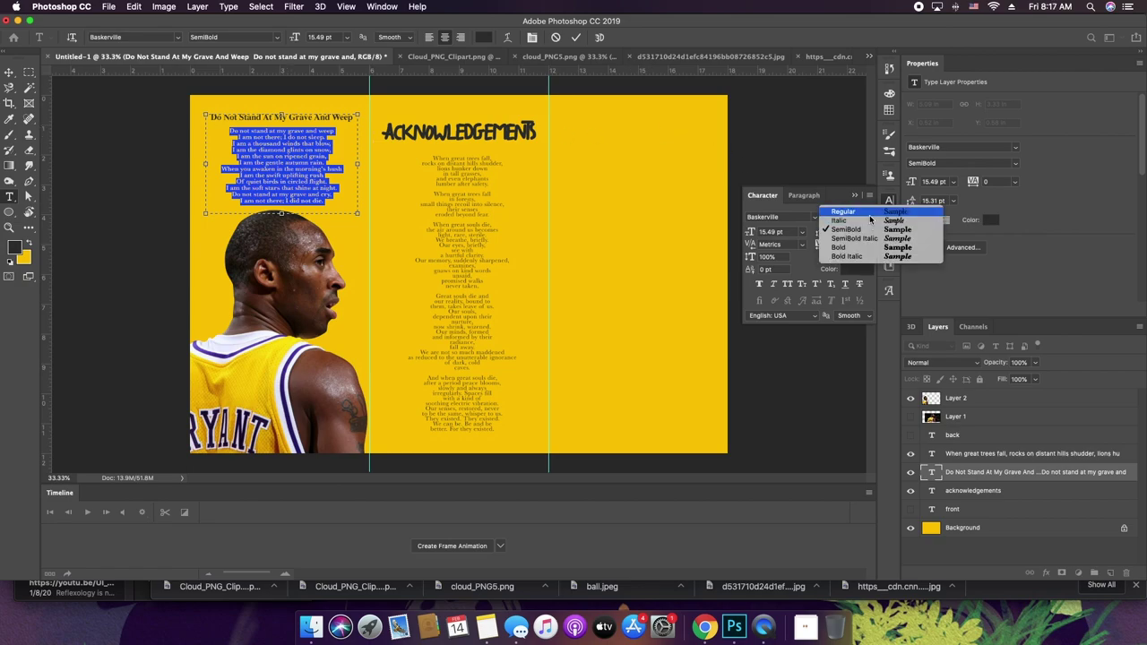
{"action": "left_click", "coordinate": [867, 213]}
{"action": "left_click", "coordinate": [298, 148]}
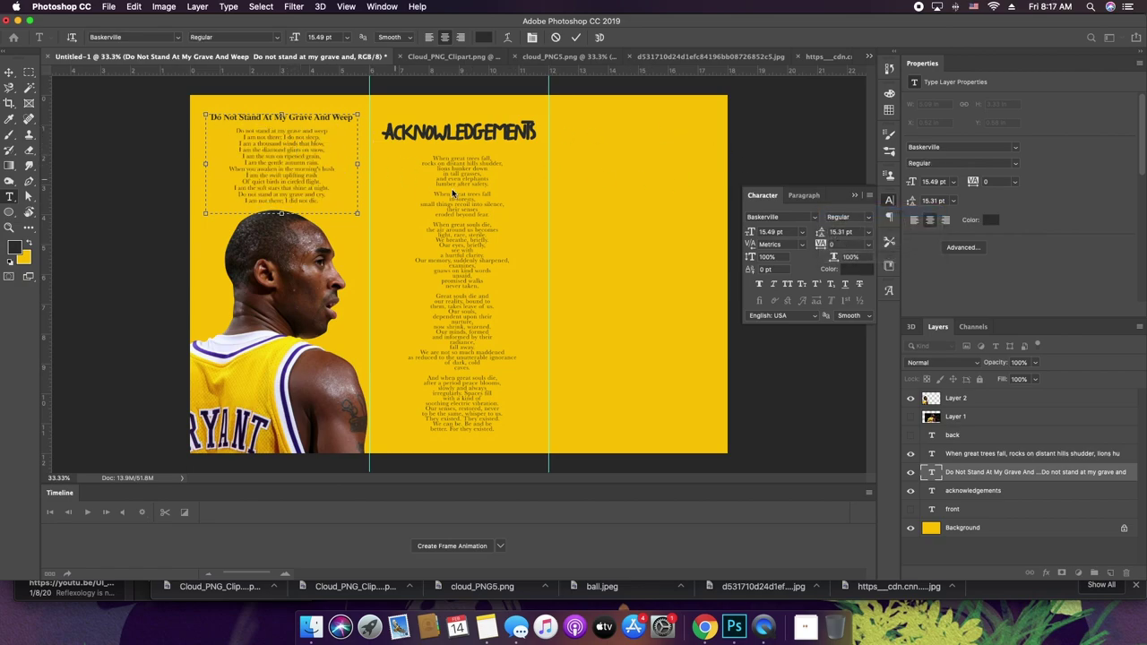
{"action": "key", "text": "Escape"}
{"action": "key", "text": "v"}
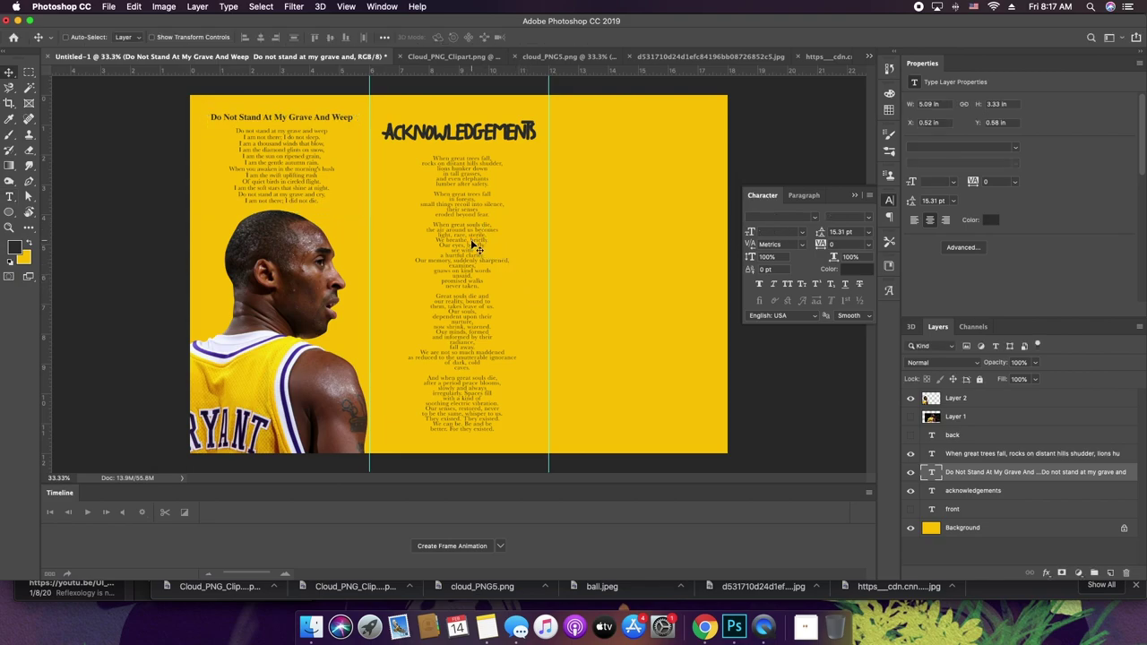
{"action": "key", "text": "super"}
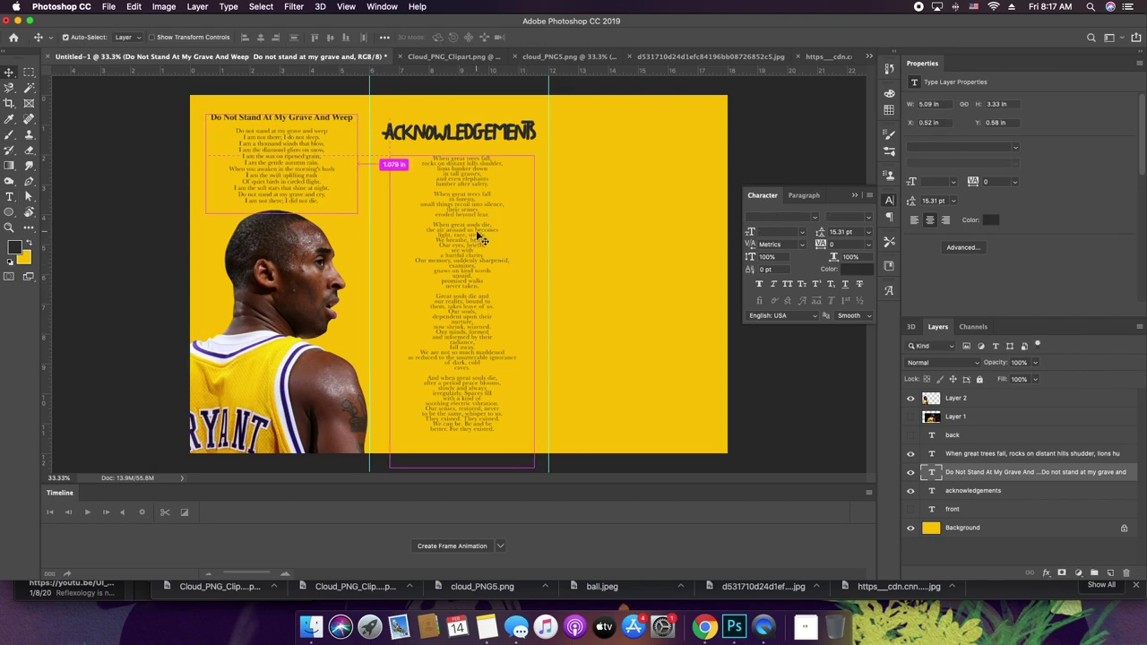
{"action": "key", "text": "super+minus"}
{"action": "key", "text": "super+plus"}
{"action": "key", "text": "super+plus"}
{"action": "key", "text": "super+plus"}
{"action": "key", "text": "super+minus"}
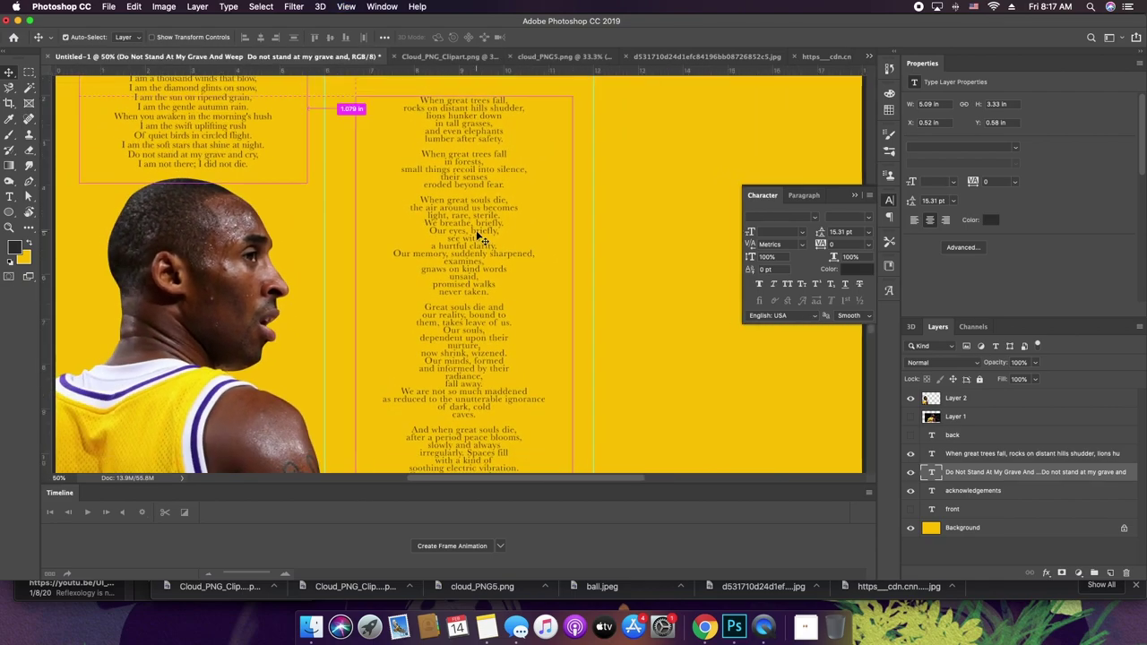
{"action": "key", "text": "super+minus"}
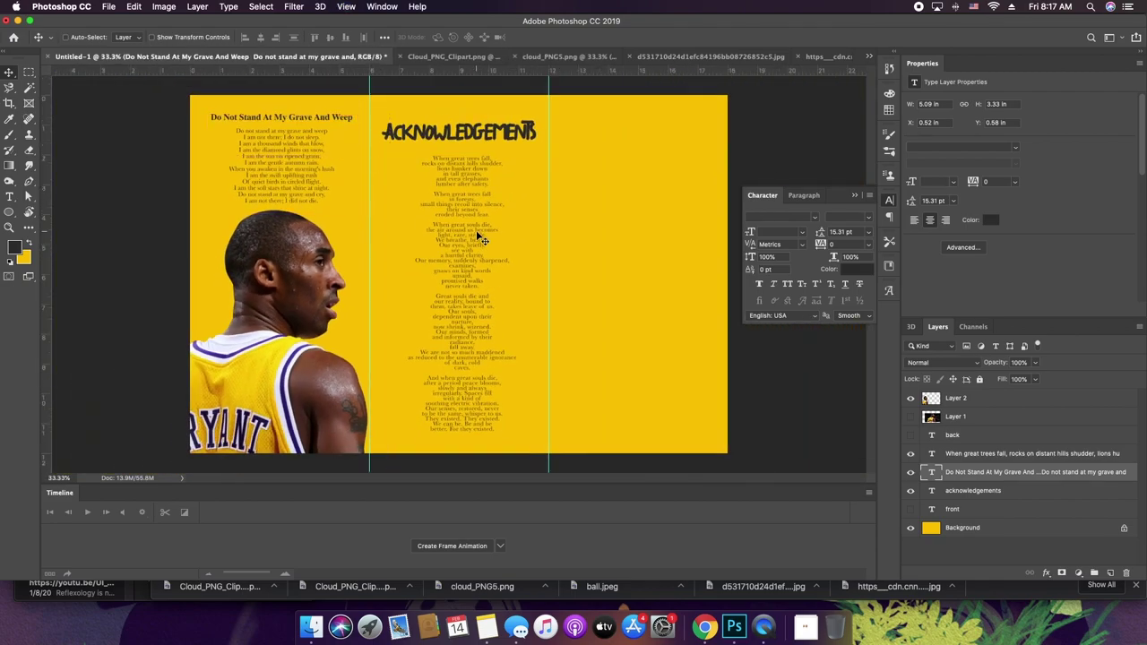
- Set the middle panel's "ACKNOWLEDGEMENTS" heading in Myriad Pro Bold and commit the text
{"action": "double_click", "coordinate": [507, 140]}
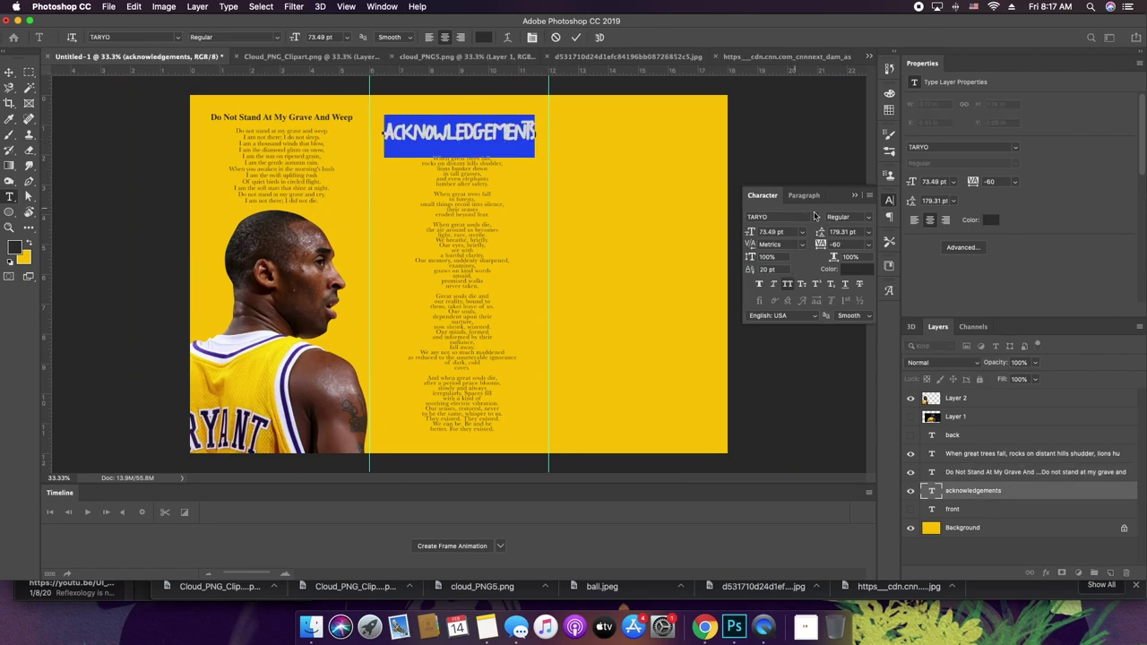
{"action": "left_click", "coordinate": [815, 217]}
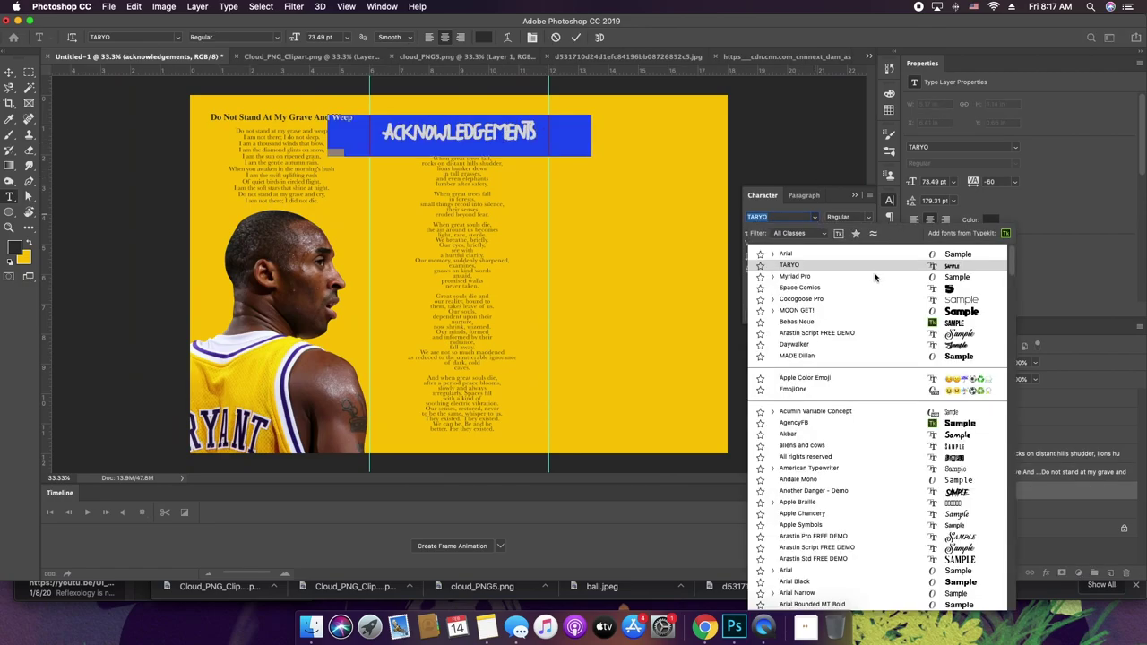
{"action": "left_click", "coordinate": [874, 277]}
{"action": "mouse_move", "coordinate": [749, 233]}
{"action": "left_mouse_down"}
{"action": "mouse_move", "coordinate": [726, 229]}
{"action": "mouse_move", "coordinate": [749, 232]}
{"action": "left_mouse_up"}
{"action": "left_click", "coordinate": [868, 218]}
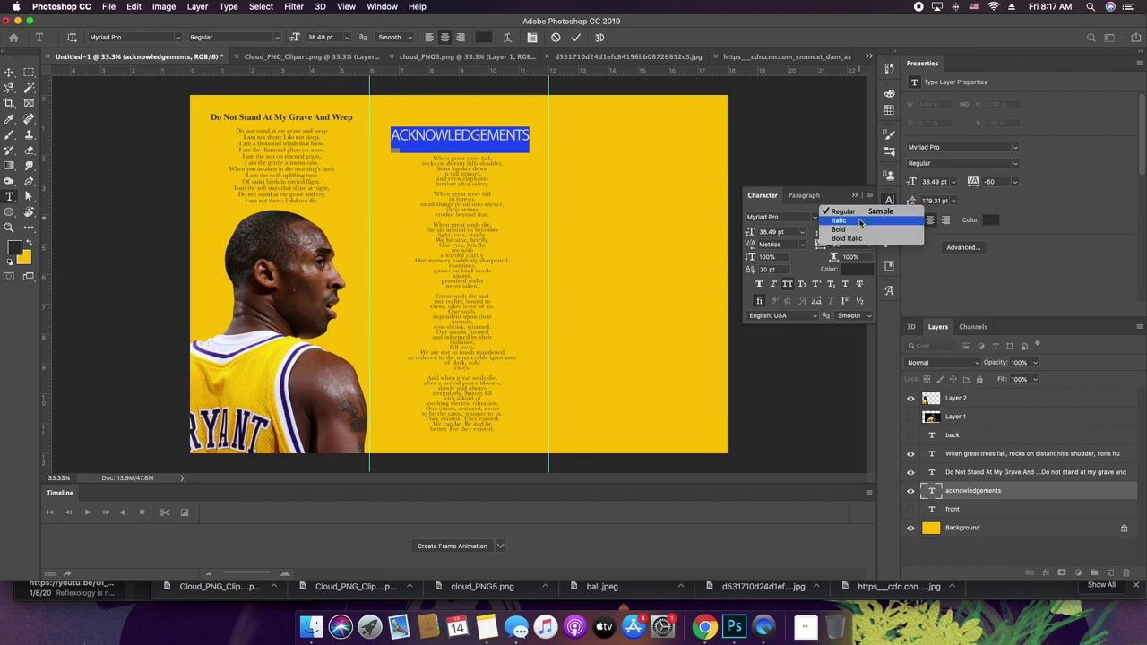
{"action": "left_click", "coordinate": [851, 235]}
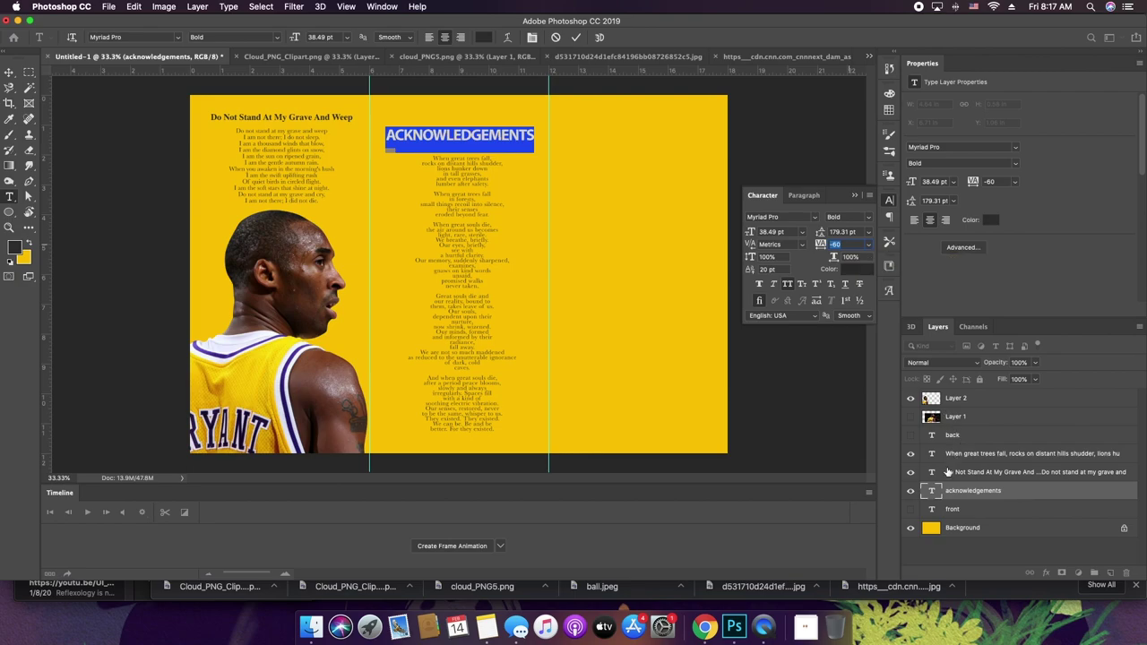
{"action": "key", "text": "super+Return"}
{"action": "key", "text": "v"}
{"action": "key", "text": "t"}
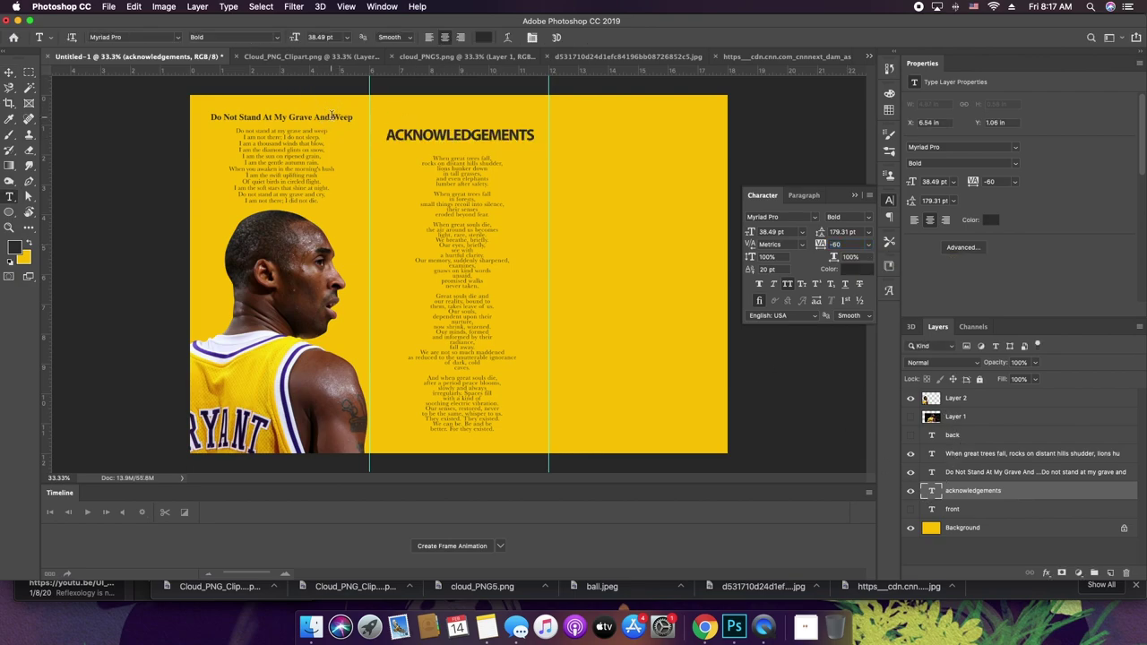
- Set the "Do Not Stand At My Grave And Weep" title line in Myriad Pro Bold, leaving the poem's body font alone
{"action": "triple_click", "coordinate": [333, 115]}
{"action": "left_click", "coordinate": [148, 37]}
{"action": "type", "text": "myriad pr"}
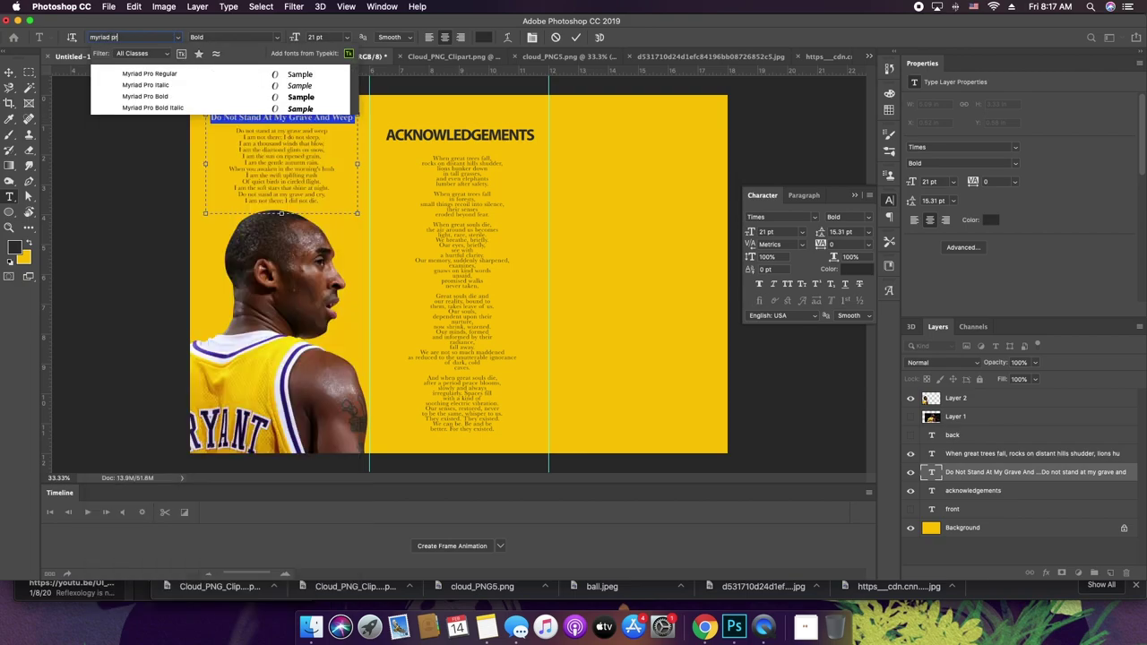
{"action": "key", "text": "Down"}
{"action": "key", "text": "Down"}
{"action": "key", "text": "Down"}
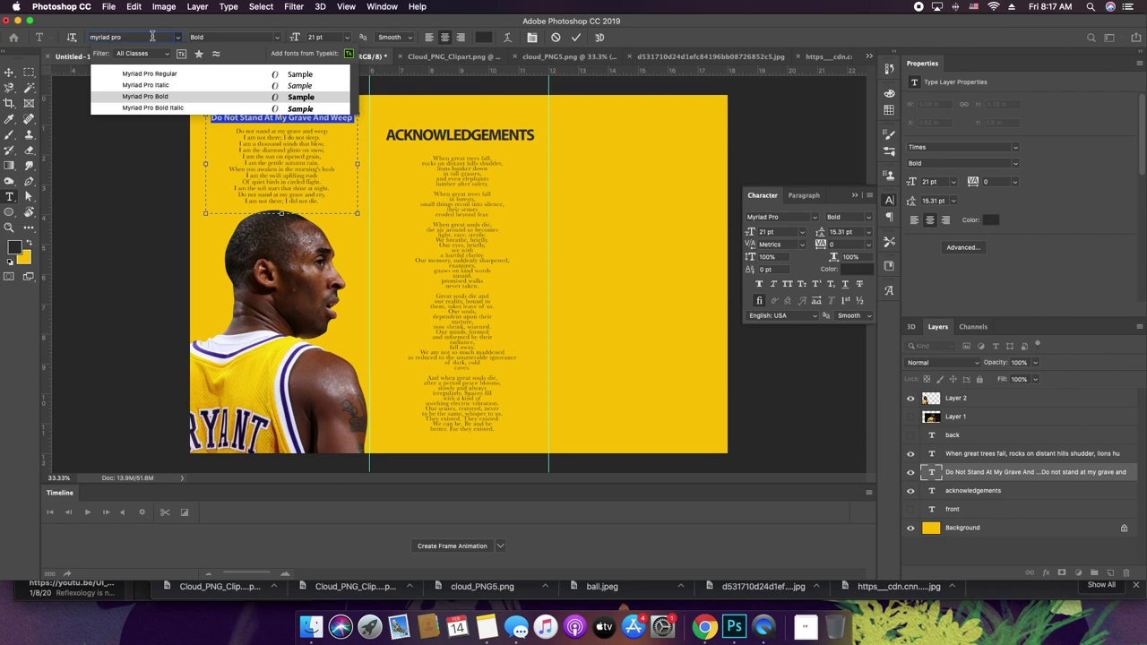
{"action": "key", "text": "Return"}
{"action": "key", "text": "Escape"}
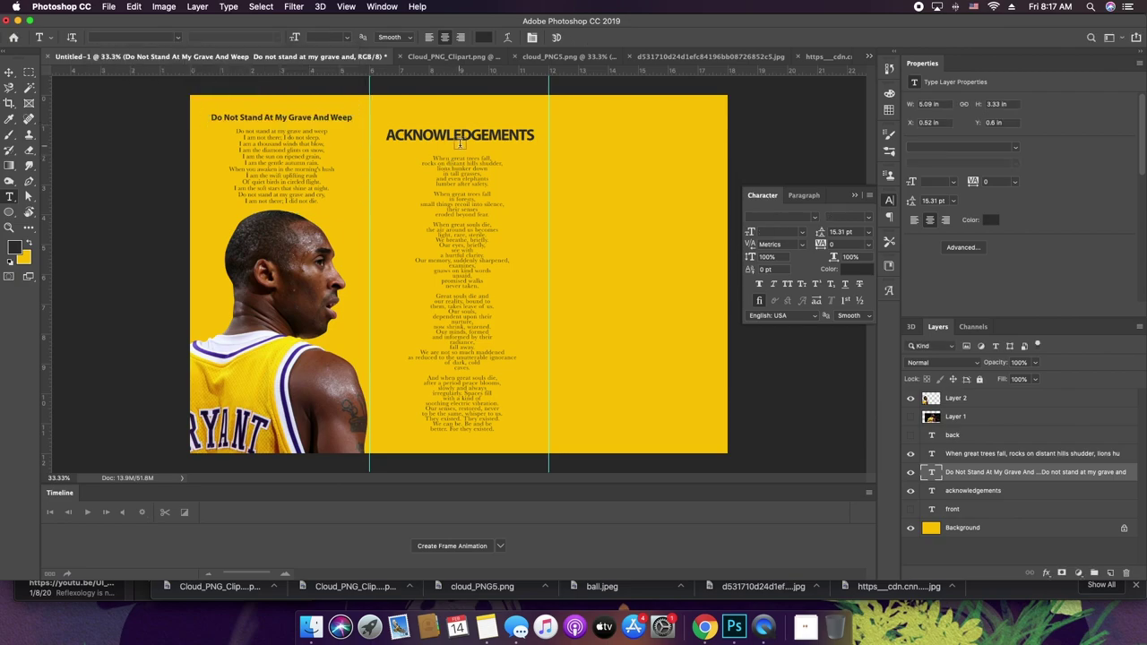
- Copy the "Do Not Stand At My Grave And Weep" title and paste it over the middle panel's "ACKNOWLEDGEMENTS" heading
{"action": "key", "text": "v"}
{"action": "left_click", "coordinate": [465, 142]}
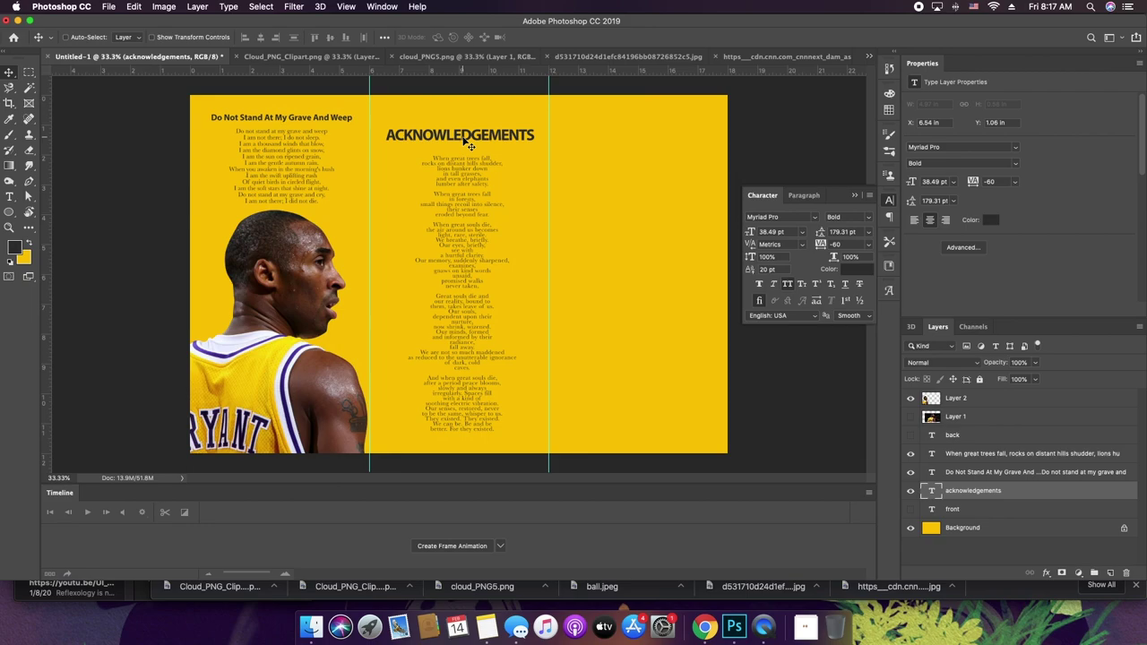
{"action": "double_click", "coordinate": [309, 120]}
{"action": "triple_click", "coordinate": [310, 121]}
{"action": "key", "text": "super+c"}
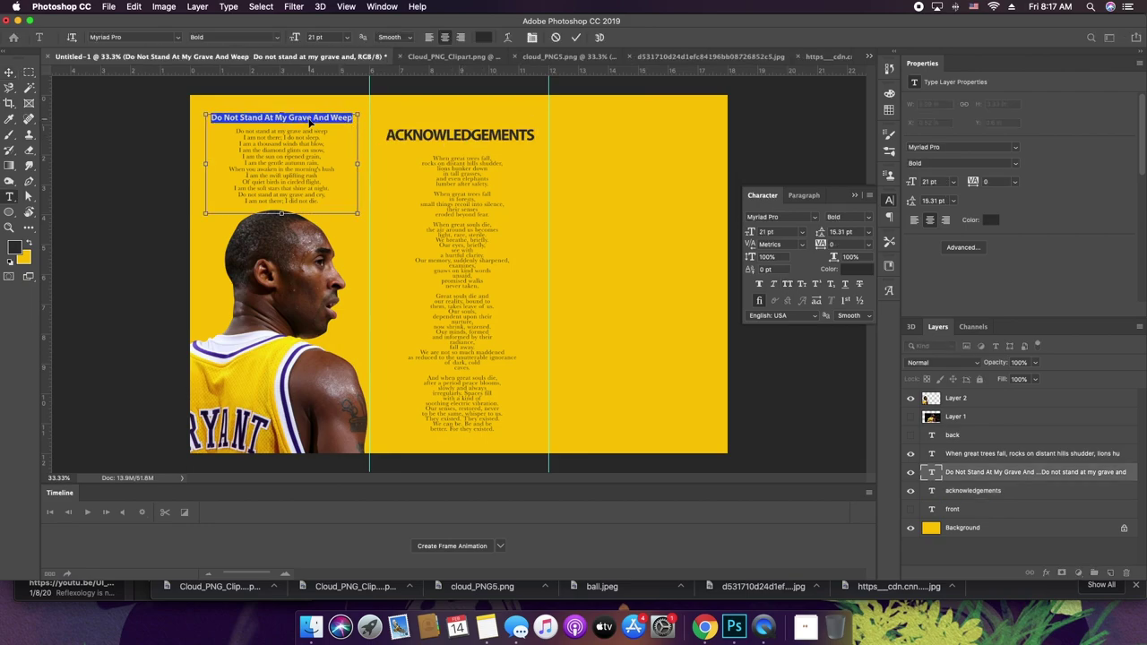
{"action": "key", "text": "Escape"}
{"action": "double_click", "coordinate": [457, 134]}
{"action": "key", "text": "super+v"}
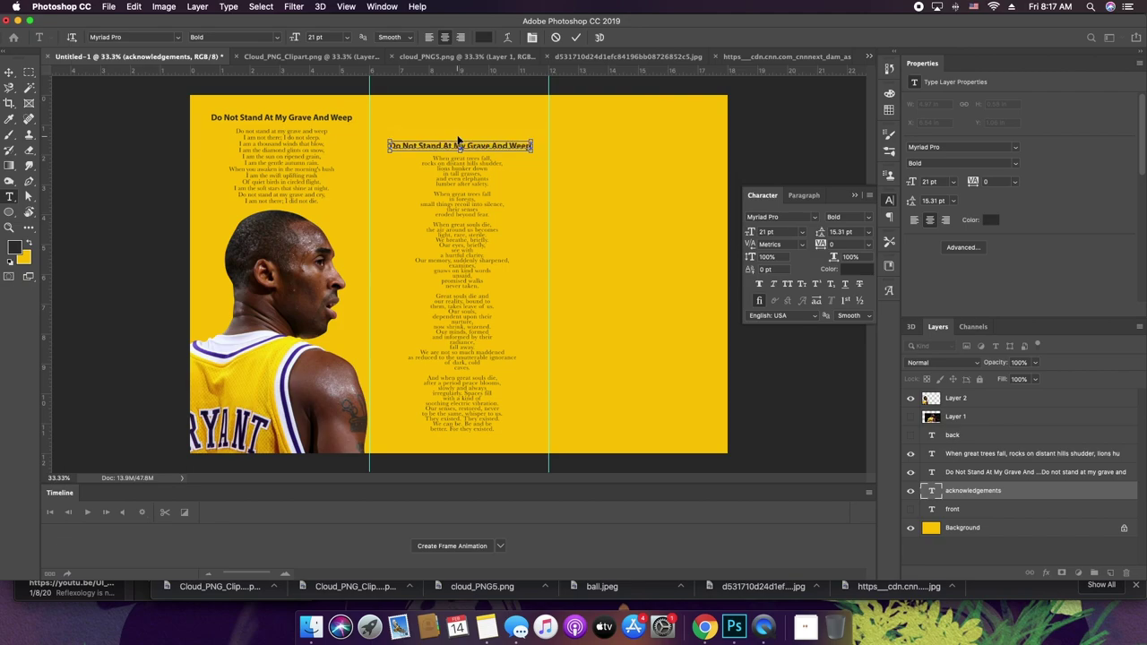
- Retitle the middle heading "WHEN GREAT TREES FALL" and move it with its poem up to about 0.6 in from the canvas's upper edge
{"action": "key", "text": "super+a"}
{"action": "type", "text": "WH"}
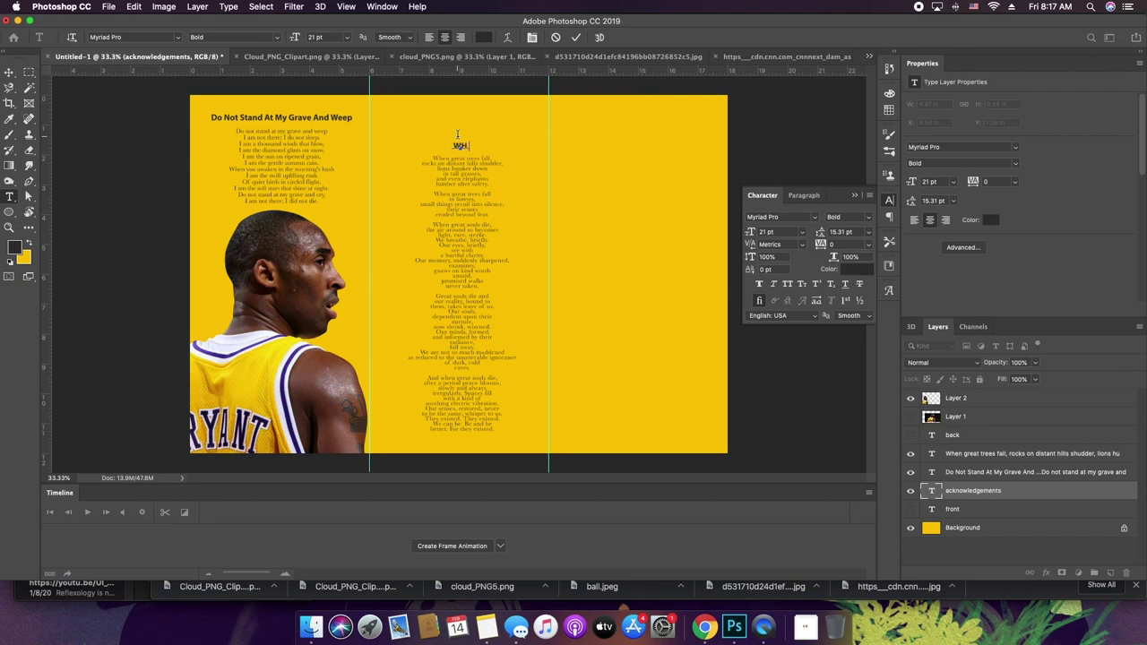
{"action": "type", "text": "EN GREAT TREES FALL"}
{"action": "left_click", "coordinate": [1038, 494]}
{"action": "key", "text": "v"}
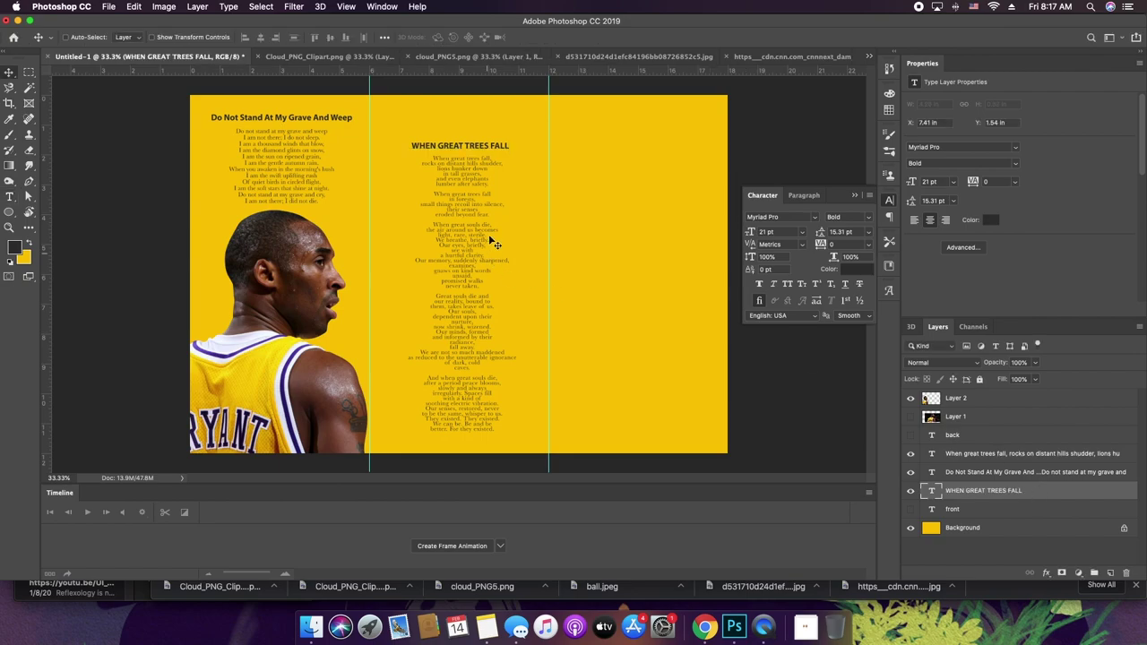
{"action": "left_click", "coordinate": [482, 278], "text": "shift+super"}
{"action": "left_click_drag", "start_coordinate": [483, 280], "coordinate": [481, 250]}
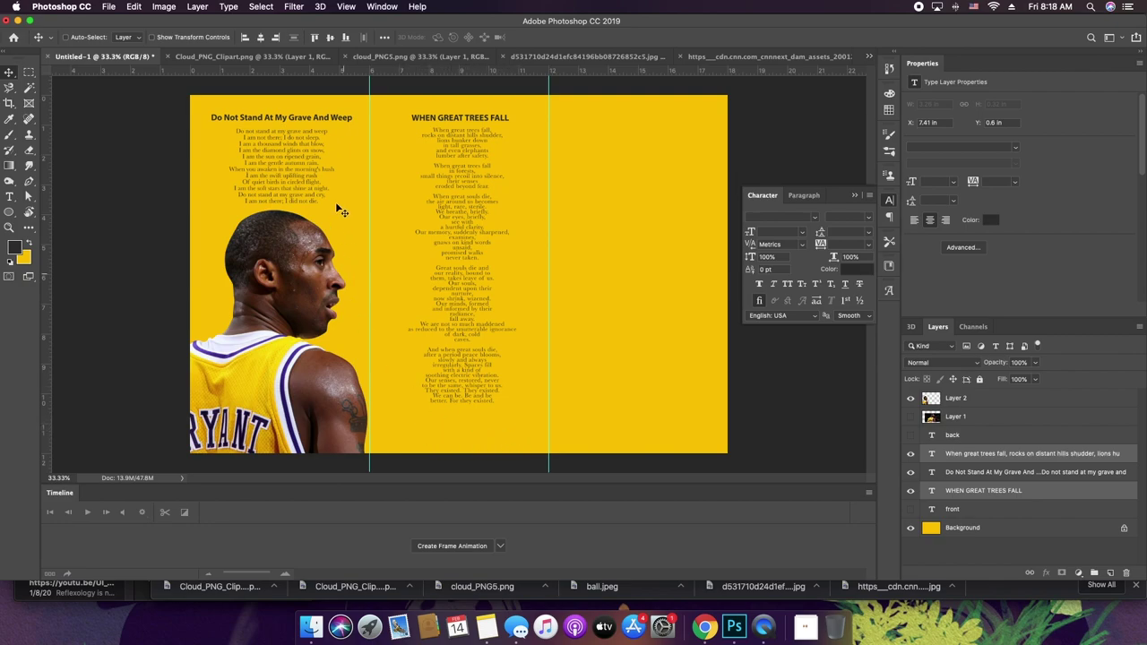
- Set the "Do Not Stand At My Grave And Weep" title in all caps with a tracking of -20
{"action": "left_click", "coordinate": [289, 124], "text": "super"}
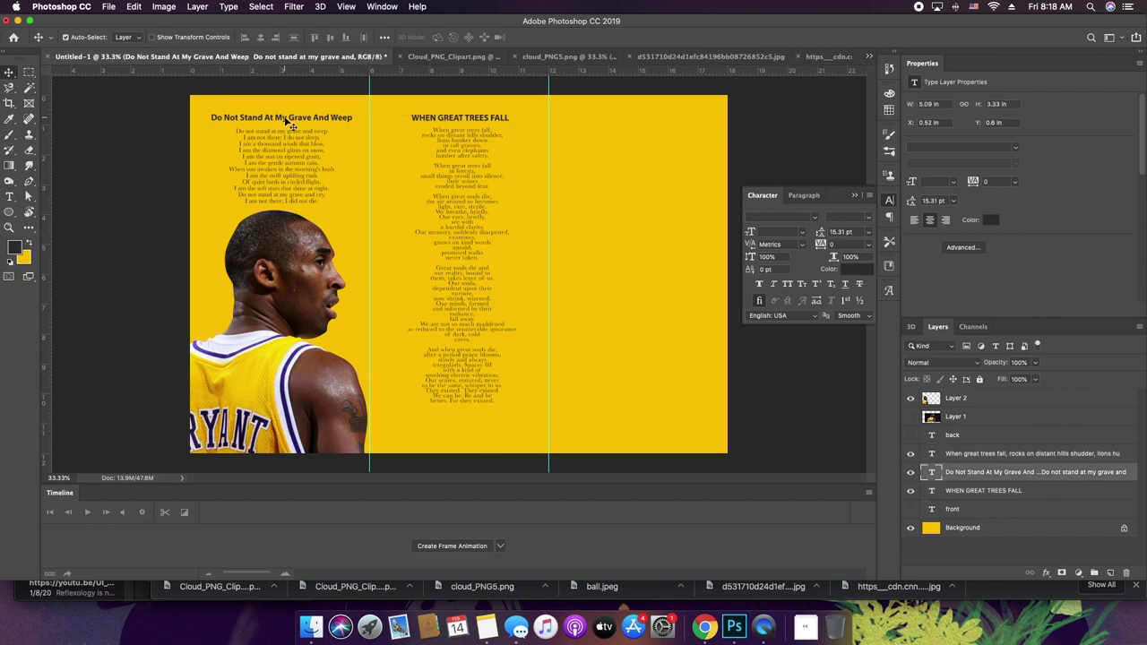
{"action": "double_click", "coordinate": [289, 123]}
{"action": "triple_click", "coordinate": [333, 117]}
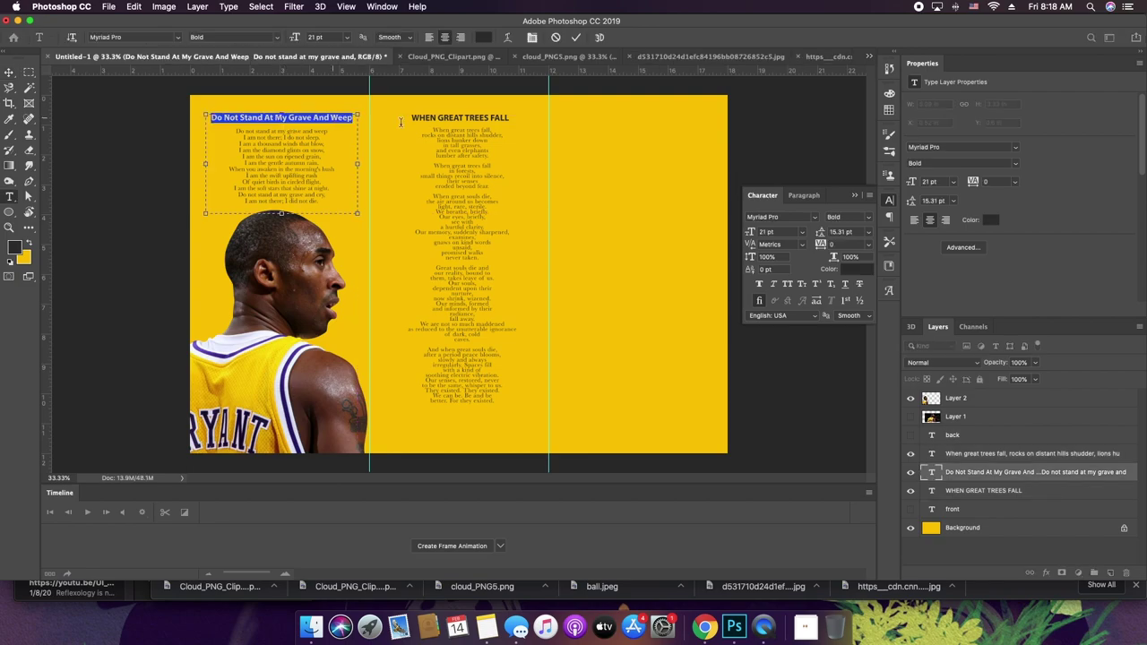
{"action": "left_click", "coordinate": [788, 283]}
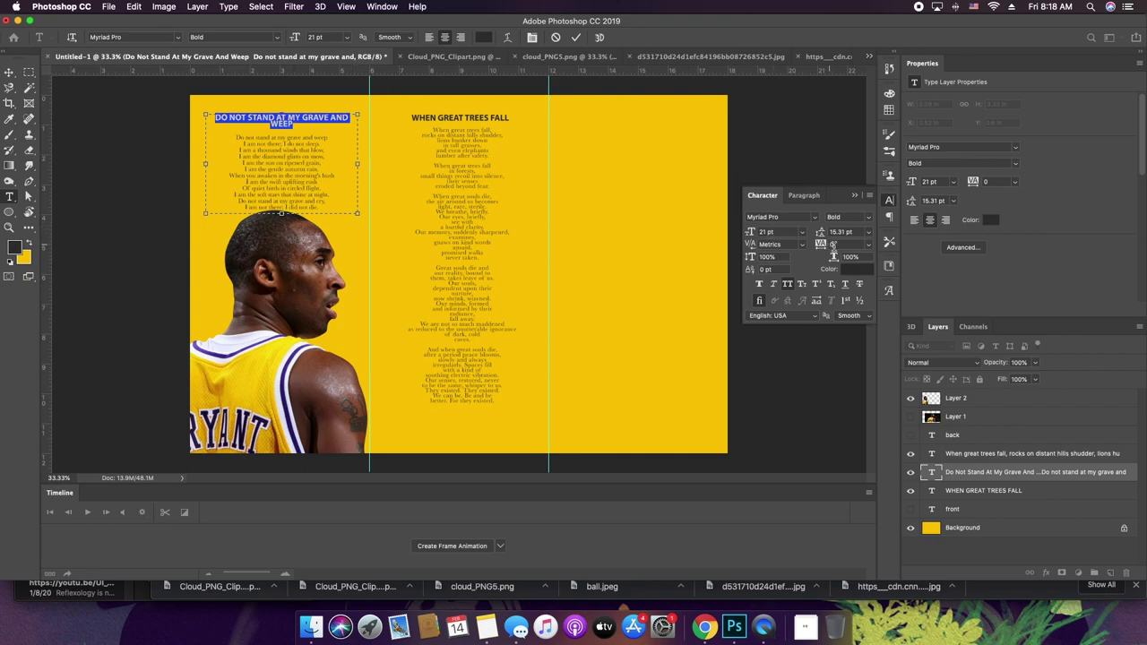
{"action": "key", "text": "Down"}
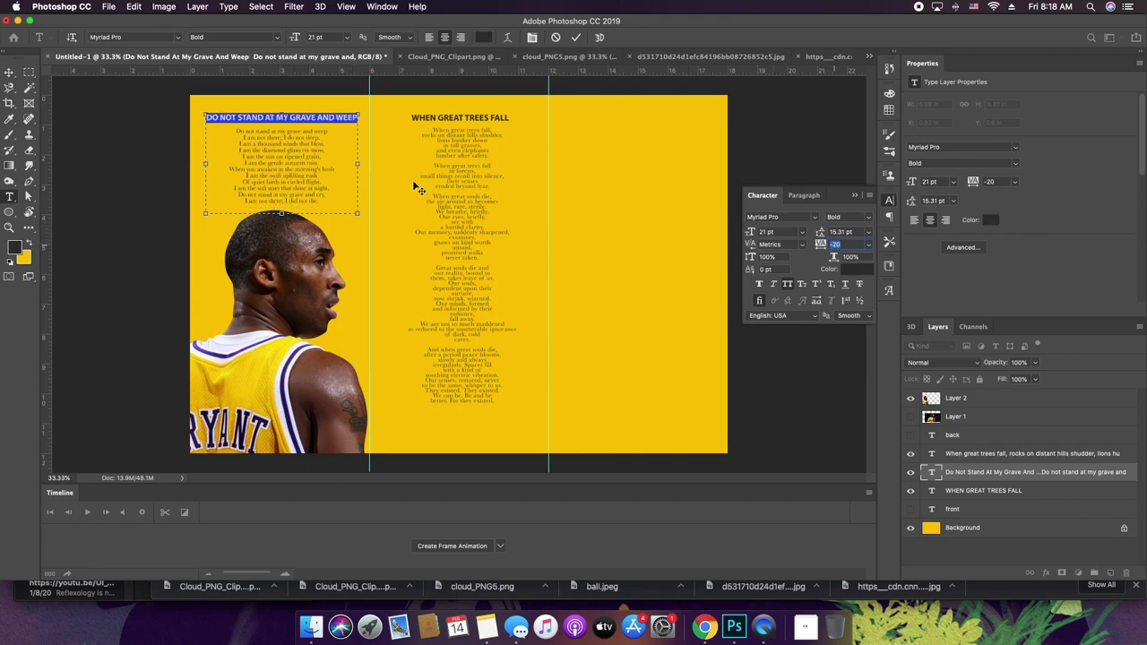
{"action": "left_click", "coordinate": [494, 206]}
{"action": "key", "text": "v"}
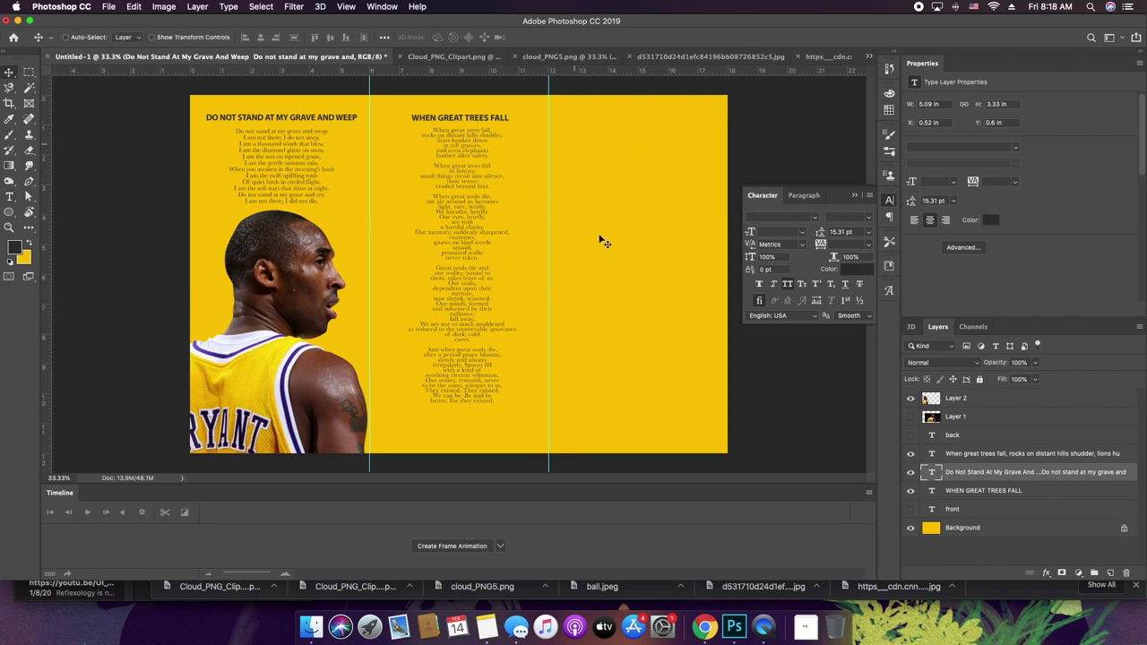
- Close the kobe-bryant-lead-image photo document without saving its changes
{"action": "left_click", "coordinate": [822, 57]}
{"action": "key", "text": "super+w"}
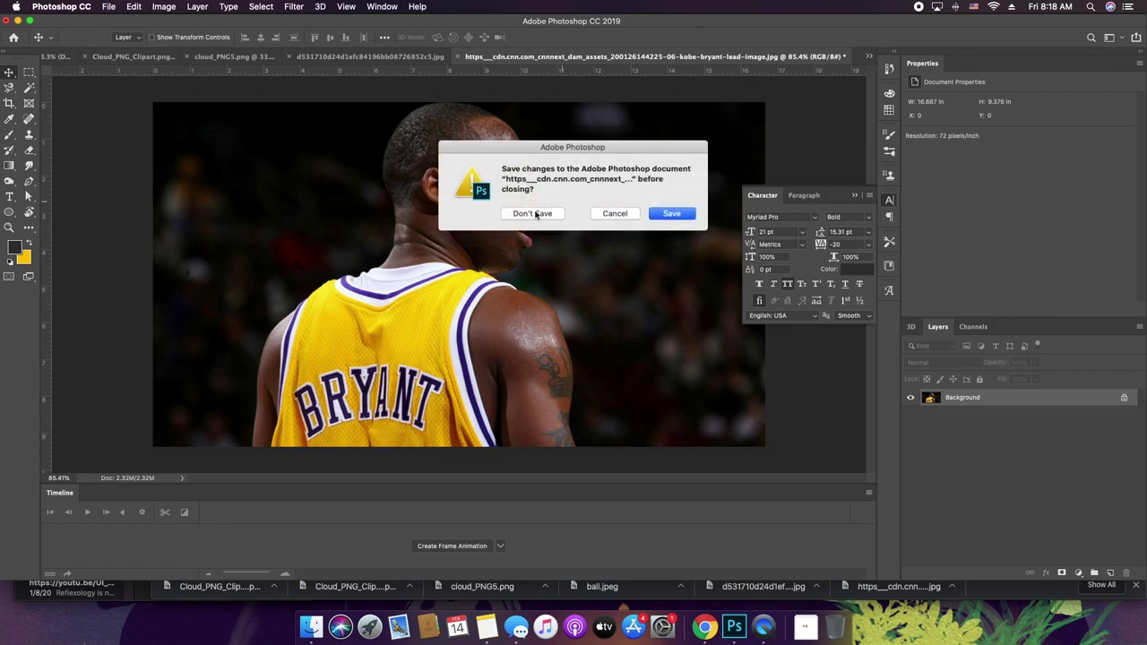
{"action": "left_click", "coordinate": [535, 216]}
- Copy the basketball dunk photo from its own document into the Untitled-1 layout as a new layer
{"action": "left_click", "coordinate": [782, 57]}
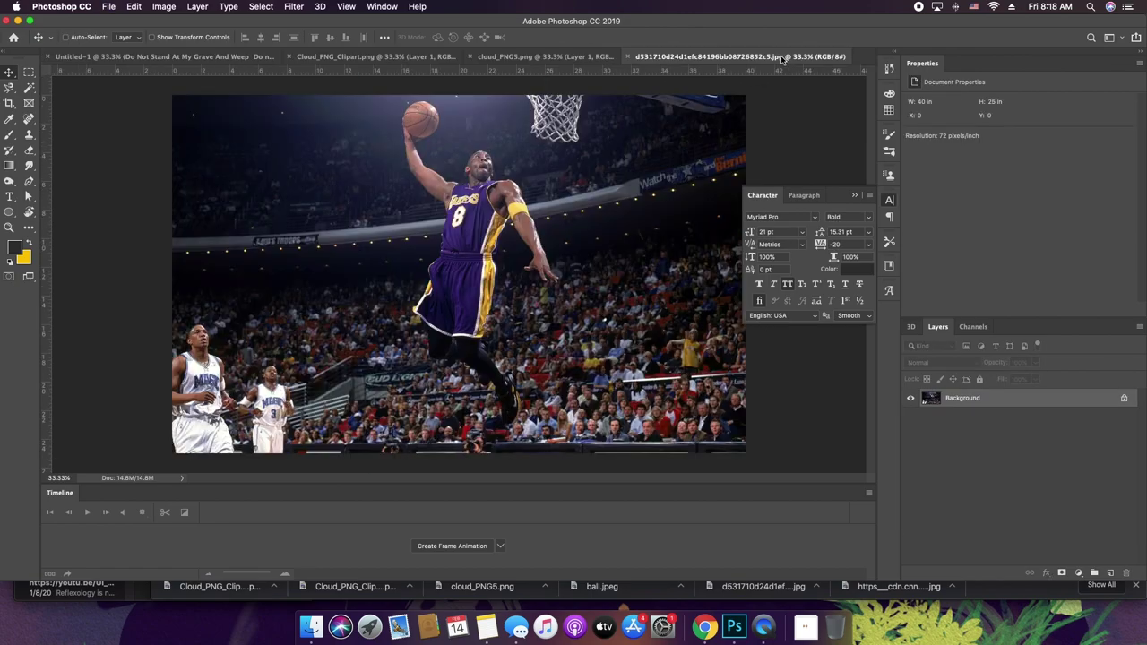
{"action": "key", "text": "z"}
{"action": "mouse_move", "coordinate": [492, 216]}
{"action": "left_mouse_down"}
{"action": "mouse_move", "coordinate": [738, 218]}
{"action": "mouse_move", "coordinate": [504, 201]}
{"action": "left_mouse_up"}
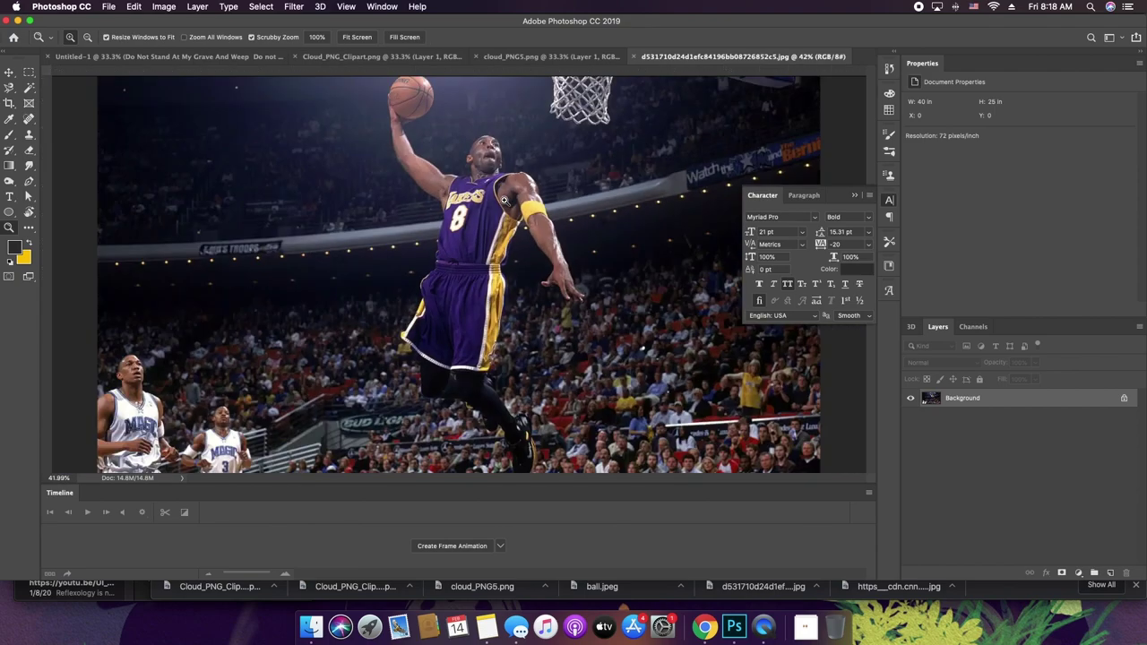
{"action": "key", "text": "v"}
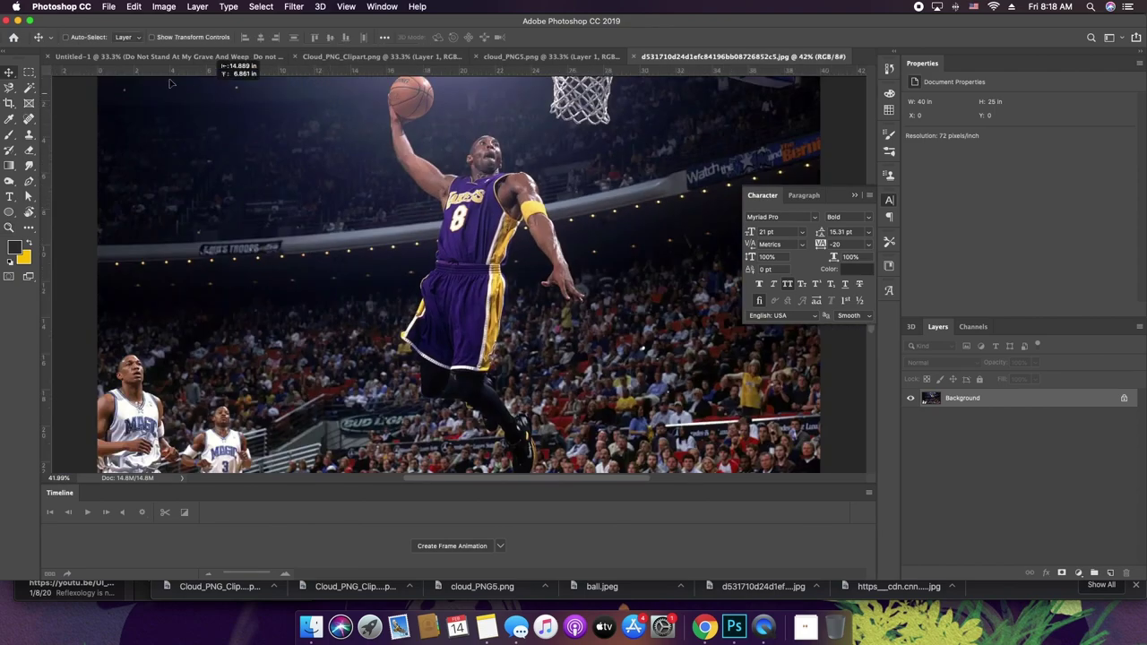
{"action": "key", "text": "super+r"}
{"action": "left_click", "coordinate": [128, 58]}
{"action": "key", "text": "super+v"}
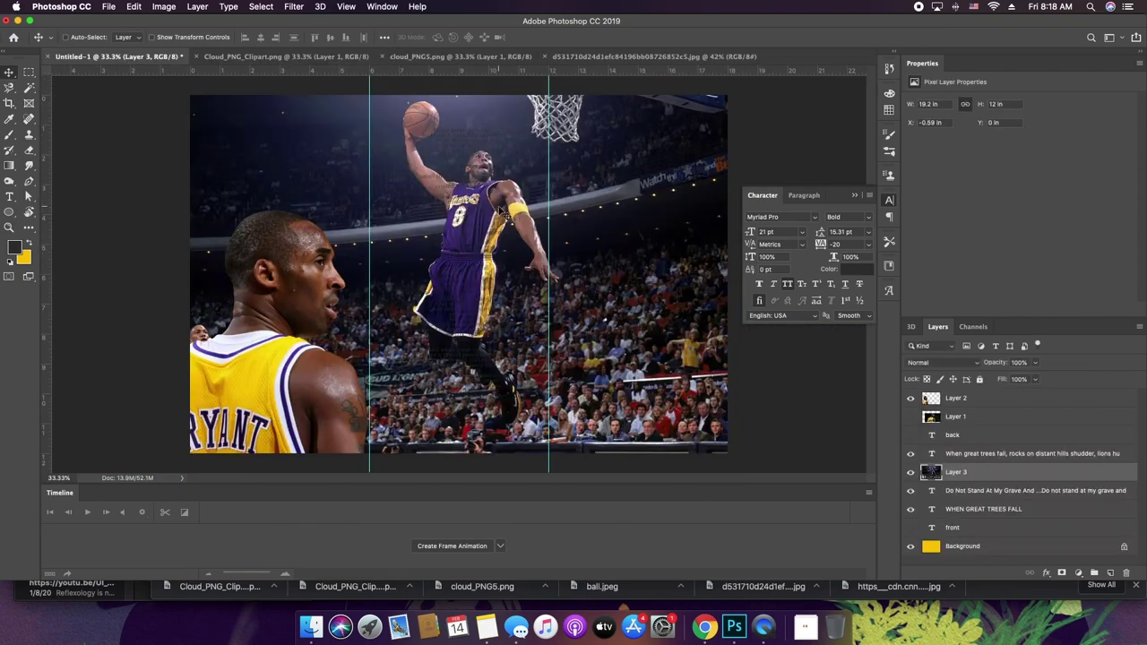
- Move the dunk photo so its X position is about 5 in and set its blend mode to Screen
{"action": "left_click_drag", "start_coordinate": [502, 185], "coordinate": [668, 189]}
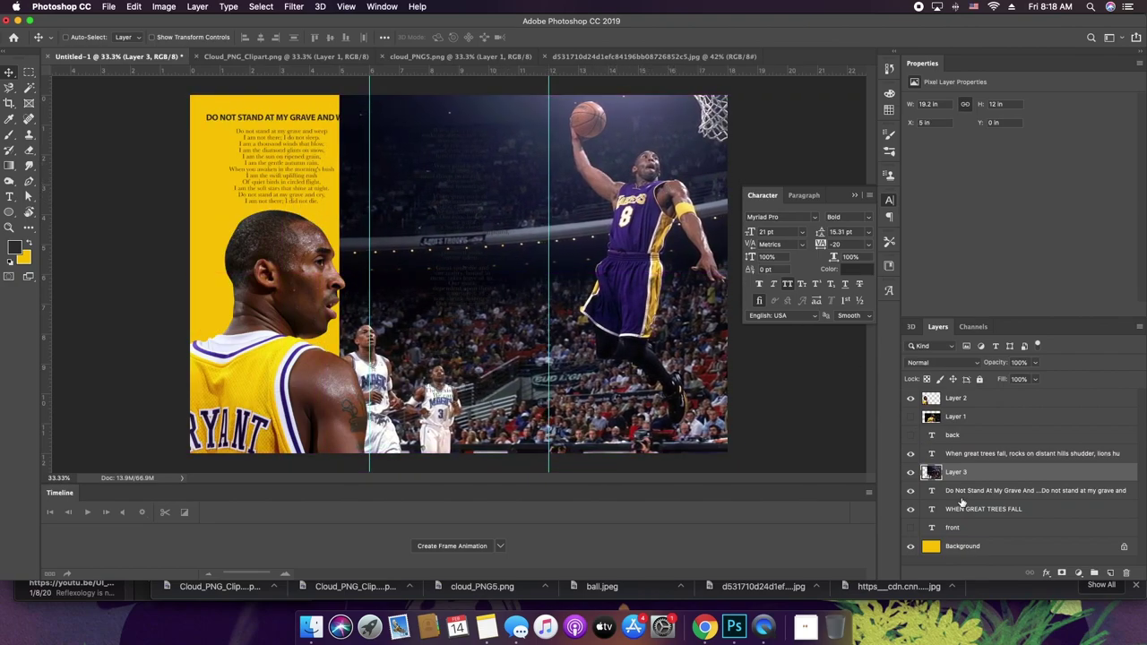
{"action": "left_click", "coordinate": [969, 361]}
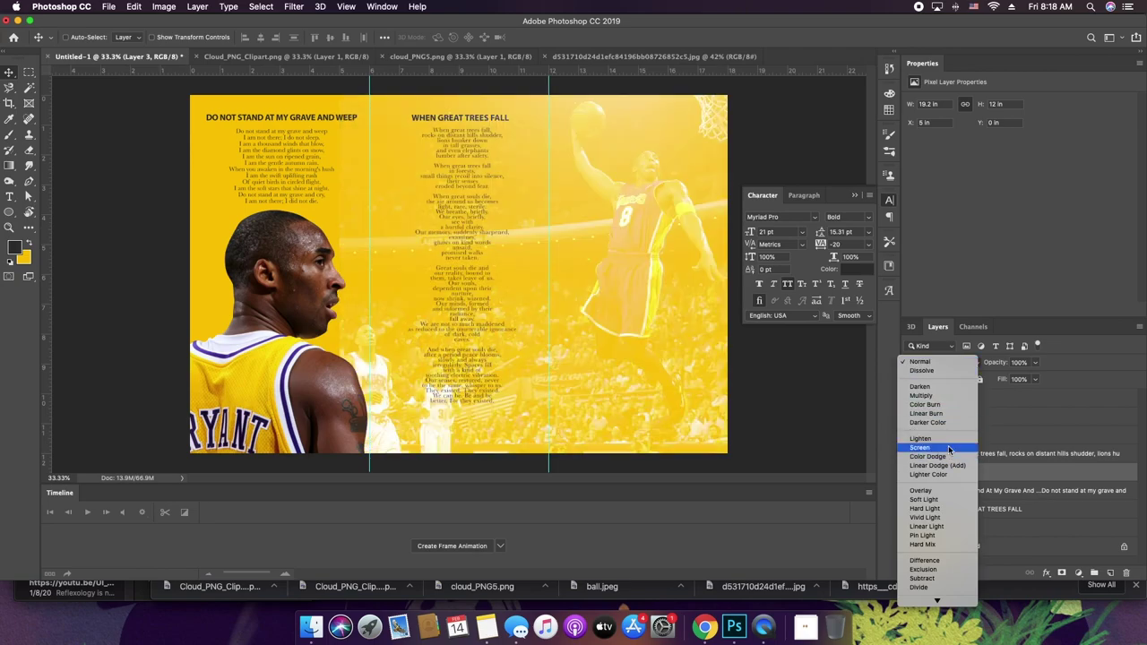
{"action": "left_click", "coordinate": [949, 448]}
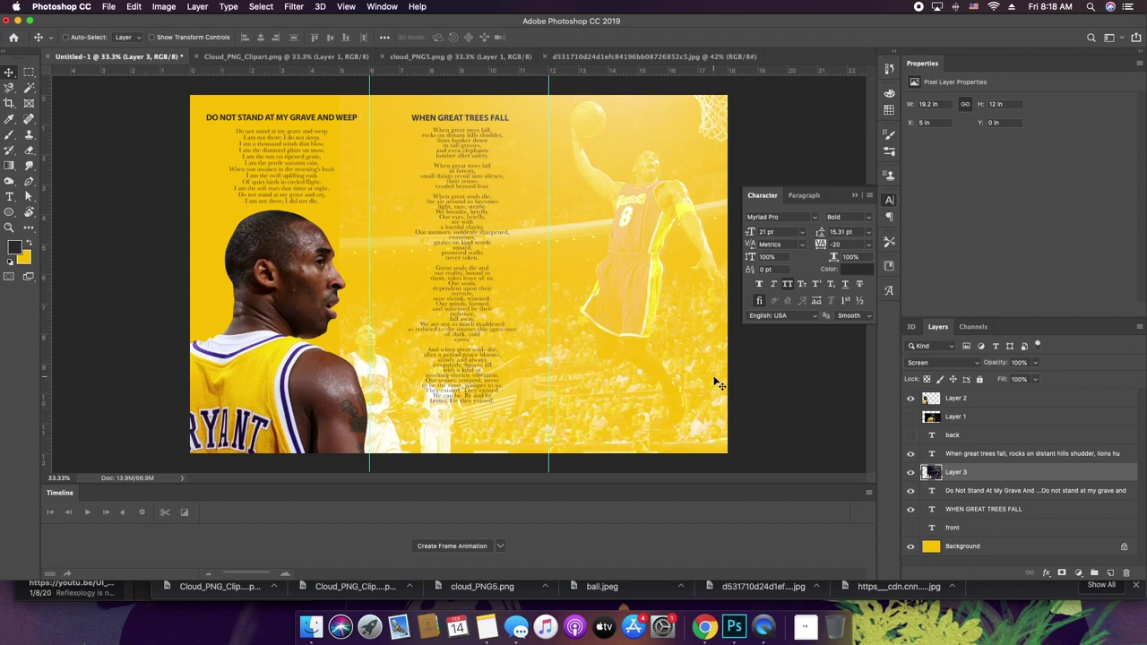
- Add a layer mask to the dunk photo and fade out its left side across the middle panel with a black-to-white gradient
{"action": "left_click", "coordinate": [1062, 573]}
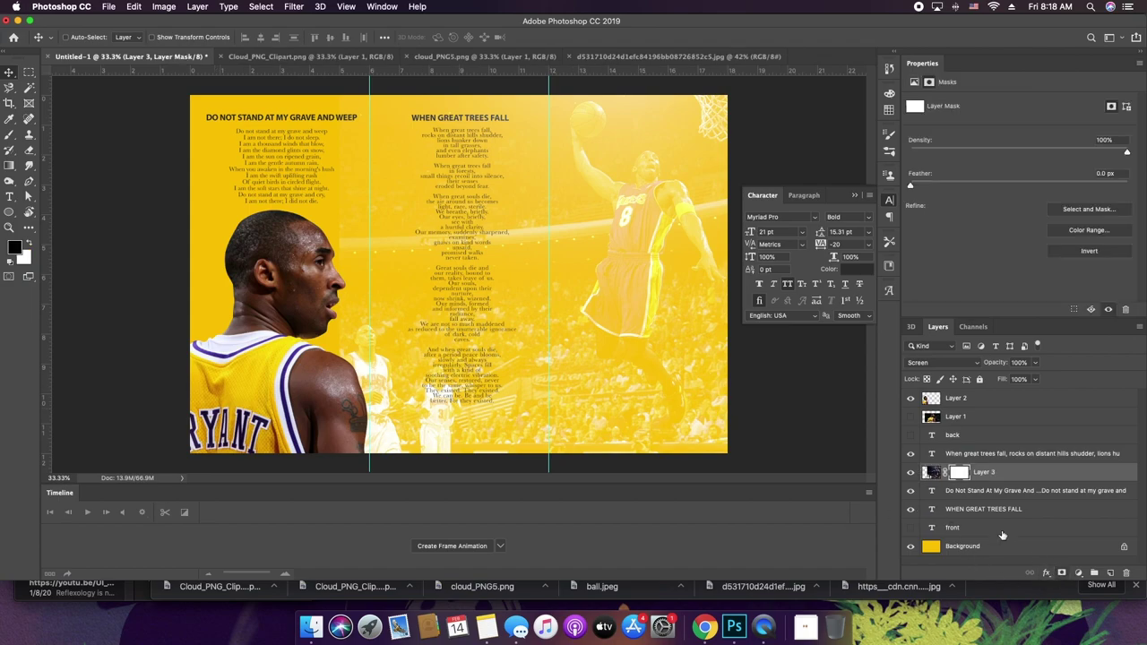
{"action": "key", "text": "g"}
{"action": "left_click_drag", "start_coordinate": [330, 323], "coordinate": [453, 323]}
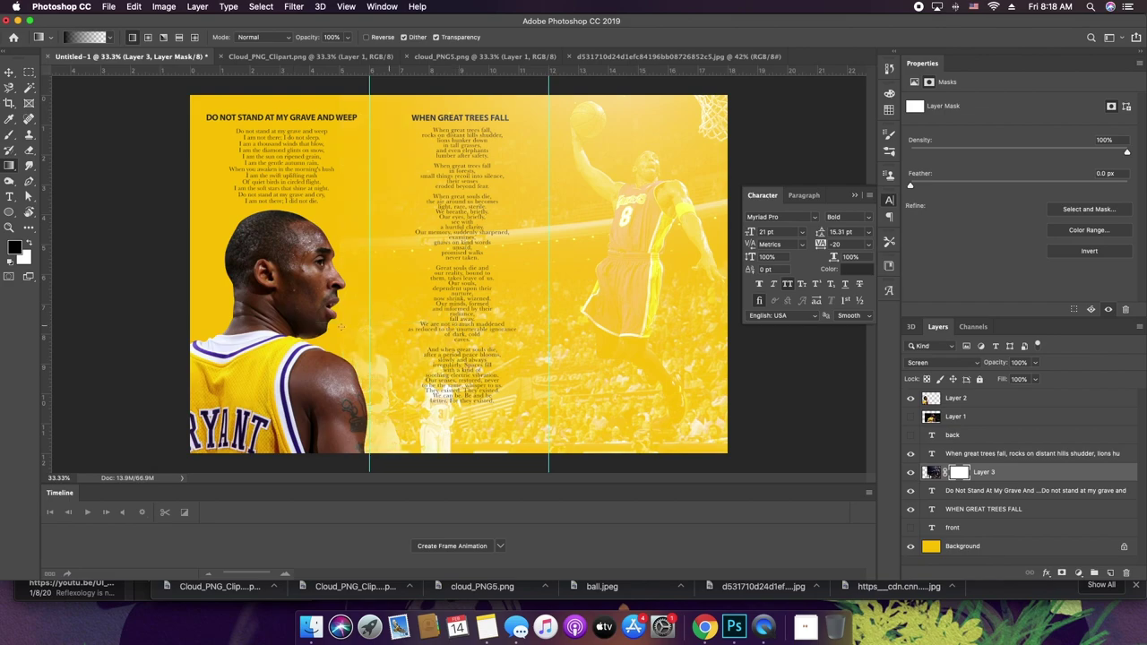
{"action": "left_click_drag", "start_coordinate": [356, 333], "coordinate": [466, 334]}
{"action": "mouse_move", "coordinate": [377, 339]}
{"action": "left_mouse_down"}
{"action": "mouse_move", "coordinate": [611, 339]}
{"action": "mouse_move", "coordinate": [502, 352]}
{"action": "mouse_move", "coordinate": [586, 351]}
{"action": "left_mouse_up"}
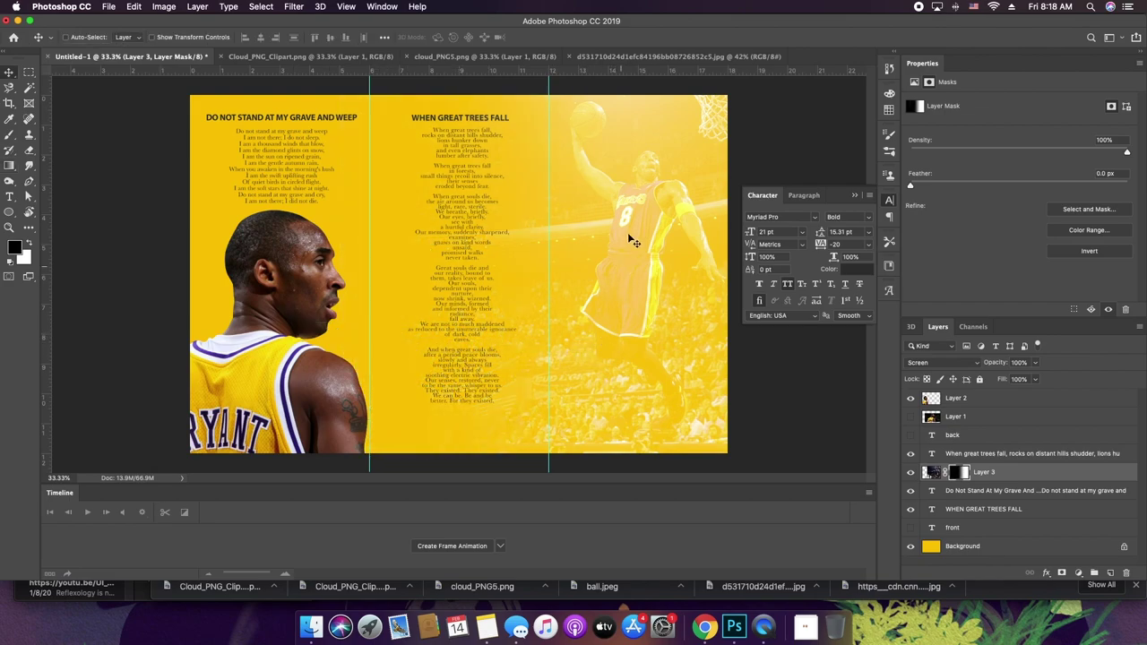
- Set the blend mode of the cut-out portrait layer to Overlay
{"action": "key", "text": "super+equal"}
{"action": "key", "text": "super+minus"}
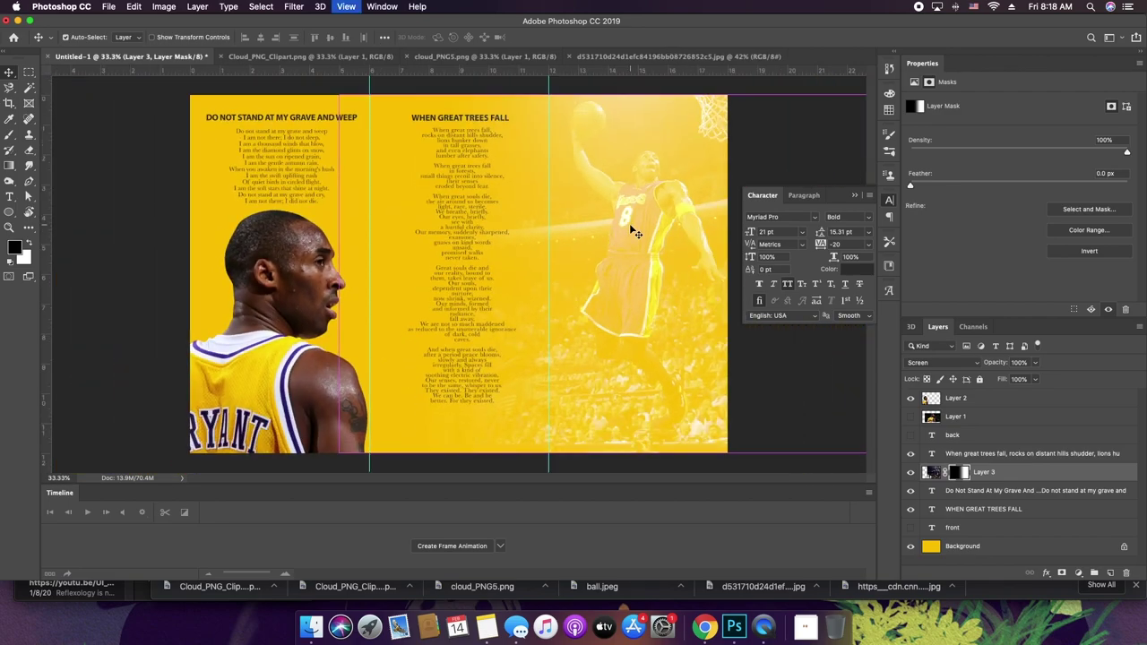
{"action": "left_click", "coordinate": [985, 398]}
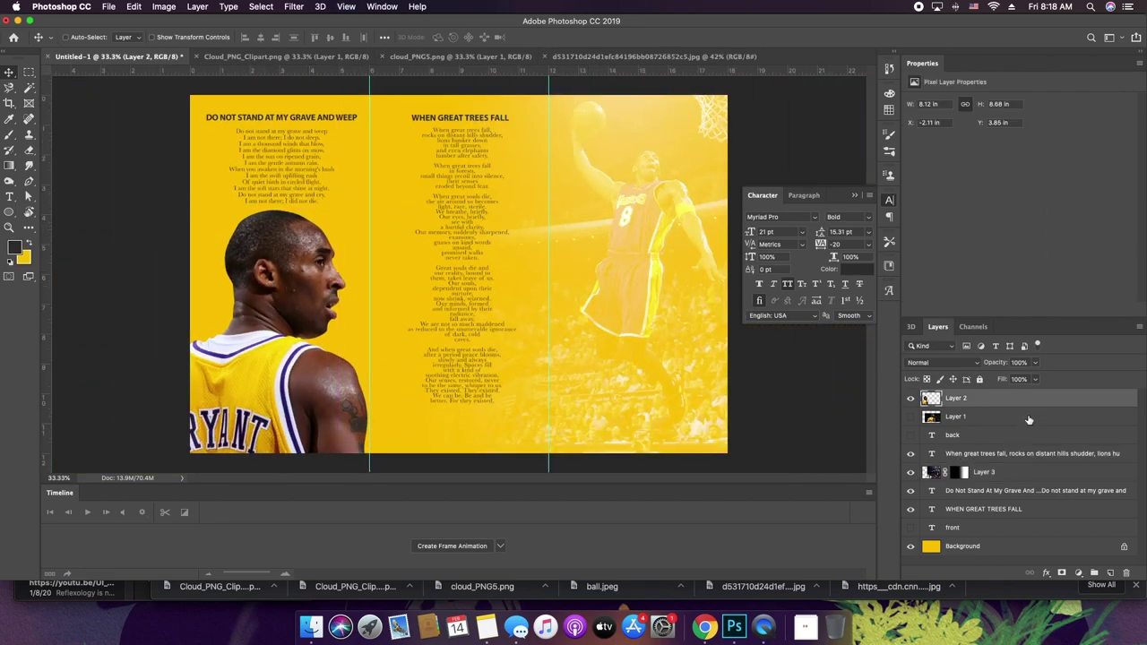
{"action": "left_click", "coordinate": [964, 363]}
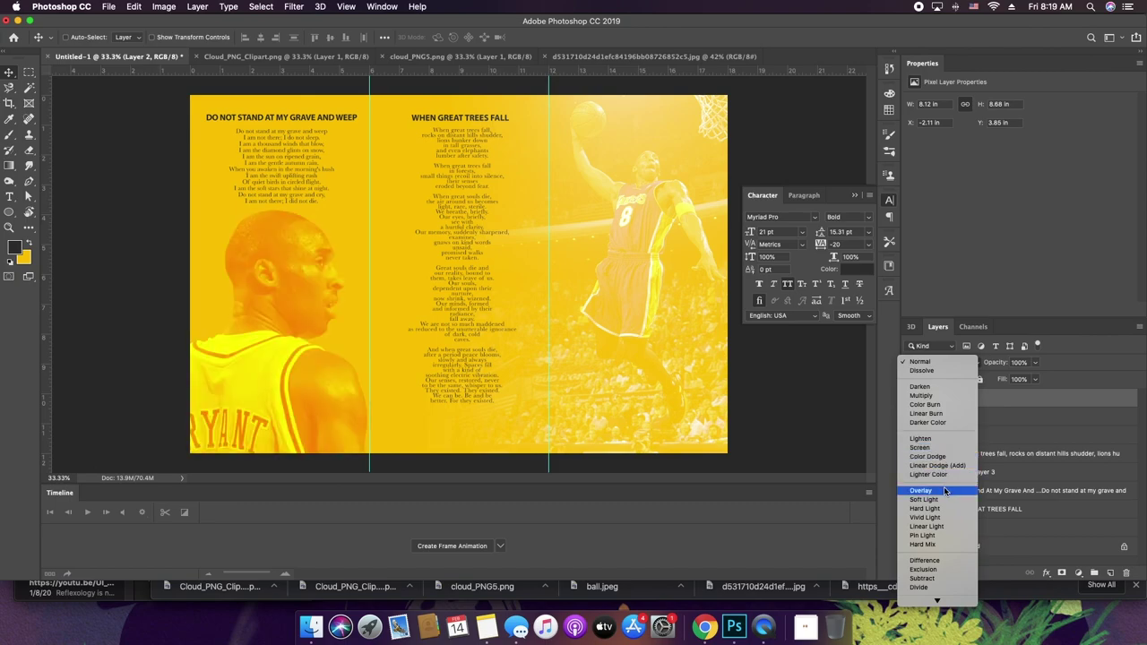
{"action": "left_click", "coordinate": [944, 492]}
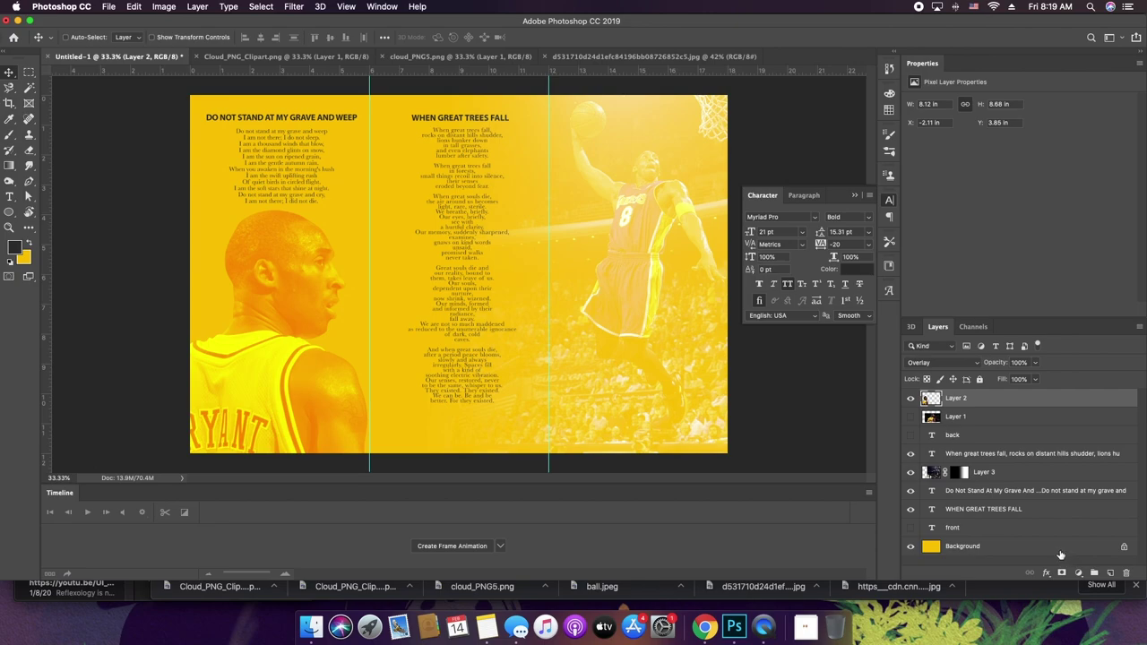
- Select the full middle panel between the two guides and add a new empty layer directly above the Background
{"action": "left_click", "coordinate": [1060, 549]}
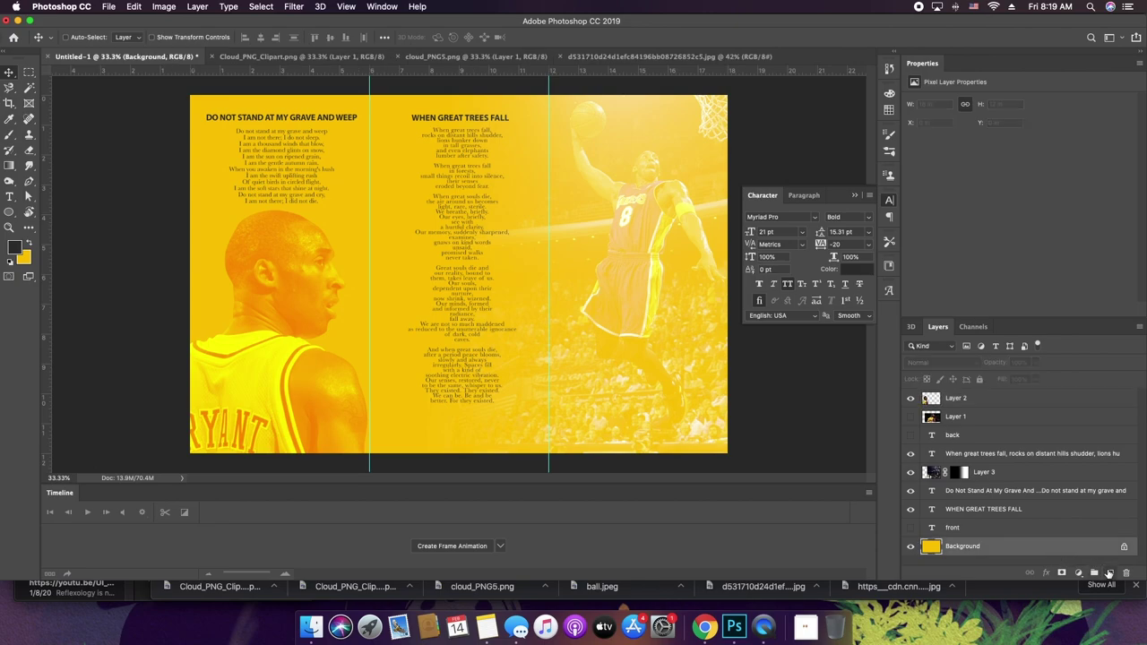
{"action": "key", "text": "m"}
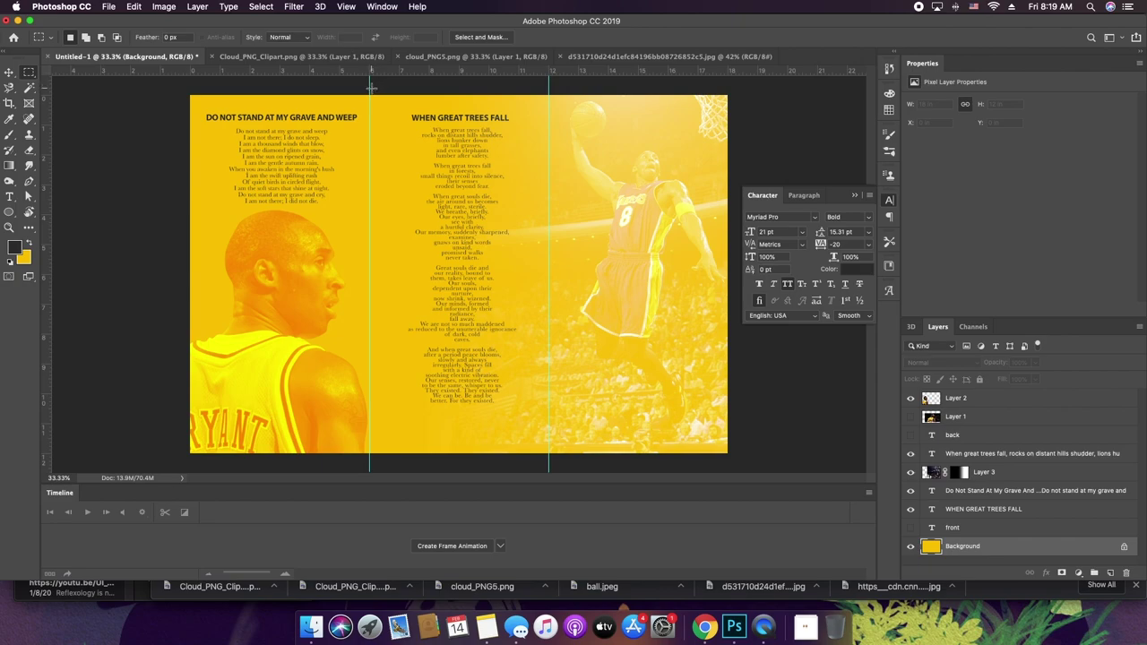
{"action": "left_click_drag", "start_coordinate": [369, 89], "coordinate": [545, 507]}
{"action": "left_click", "coordinate": [1110, 572]}
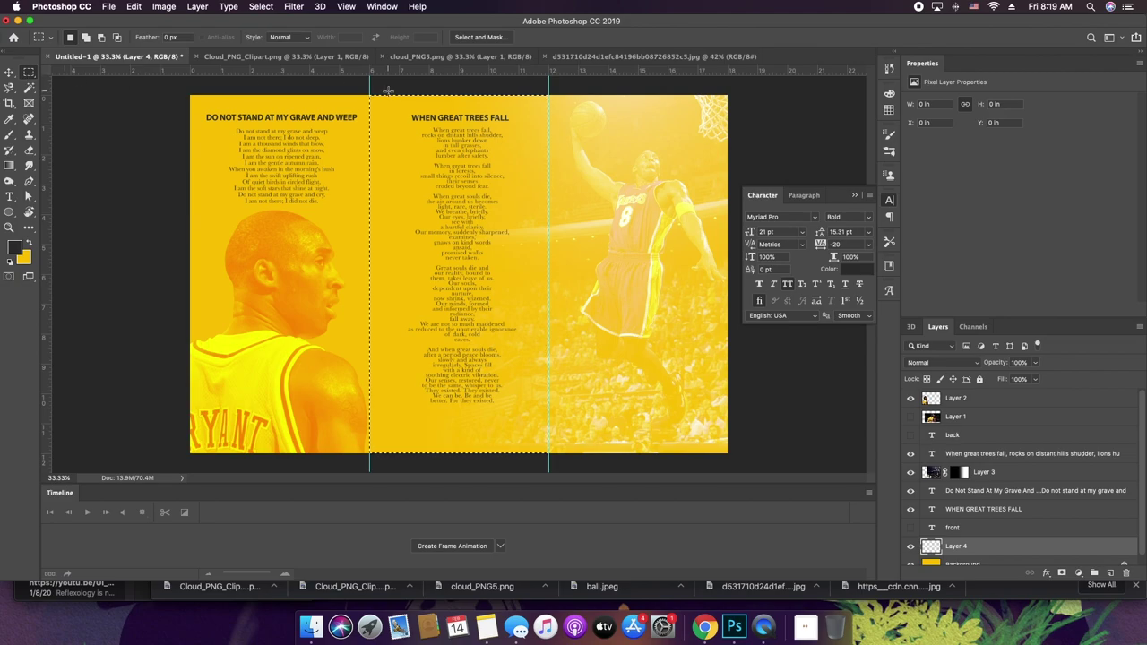
- Choose a deep purple foreground color and fill the selected middle panel with it on the new layer
{"action": "left_click", "coordinate": [14, 246]}
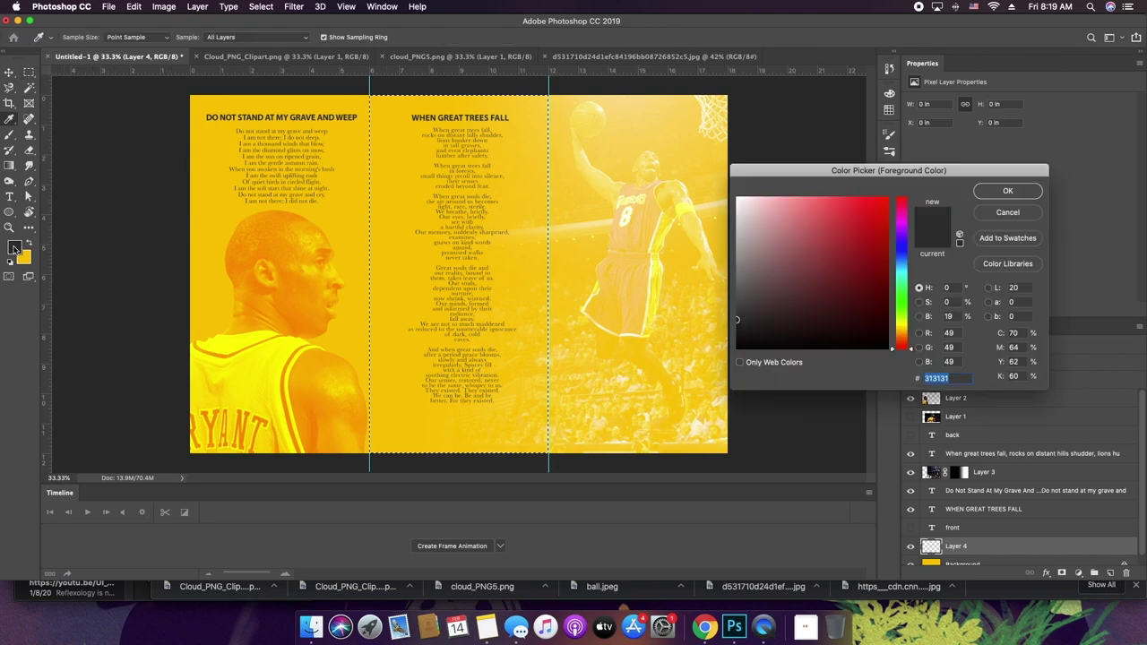
{"action": "left_click_drag", "start_coordinate": [902, 251], "coordinate": [859, 244]}
{"action": "left_click", "coordinate": [901, 233]}
{"action": "left_click", "coordinate": [1004, 192]}
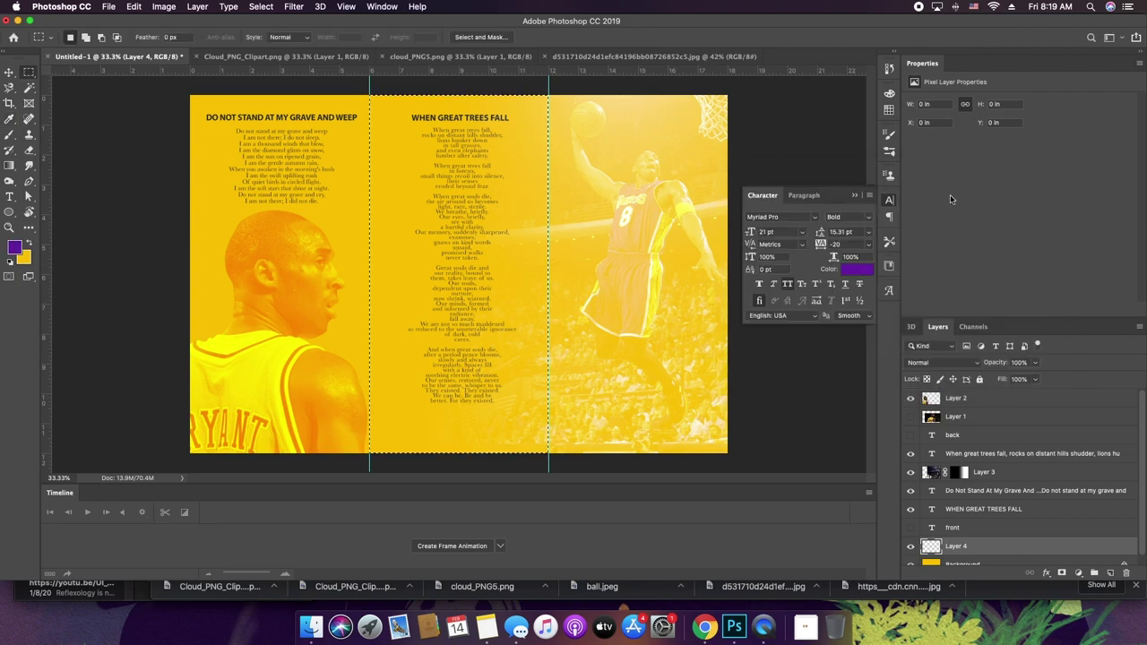
{"action": "left_click", "coordinate": [33, 243]}
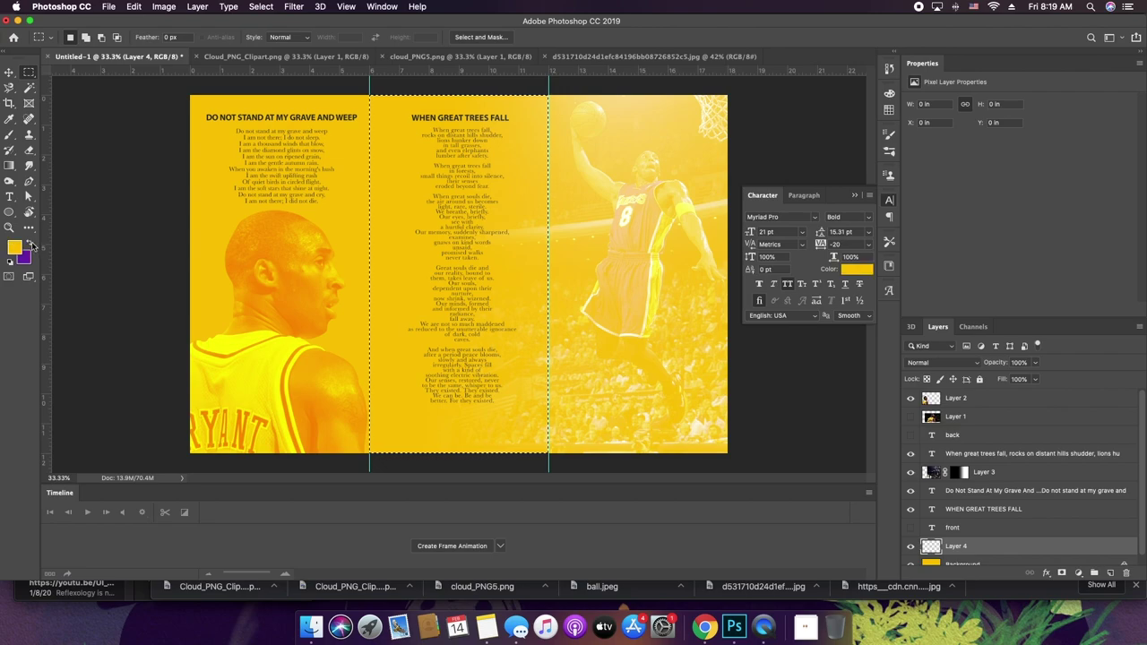
{"action": "left_click", "coordinate": [137, 6]}
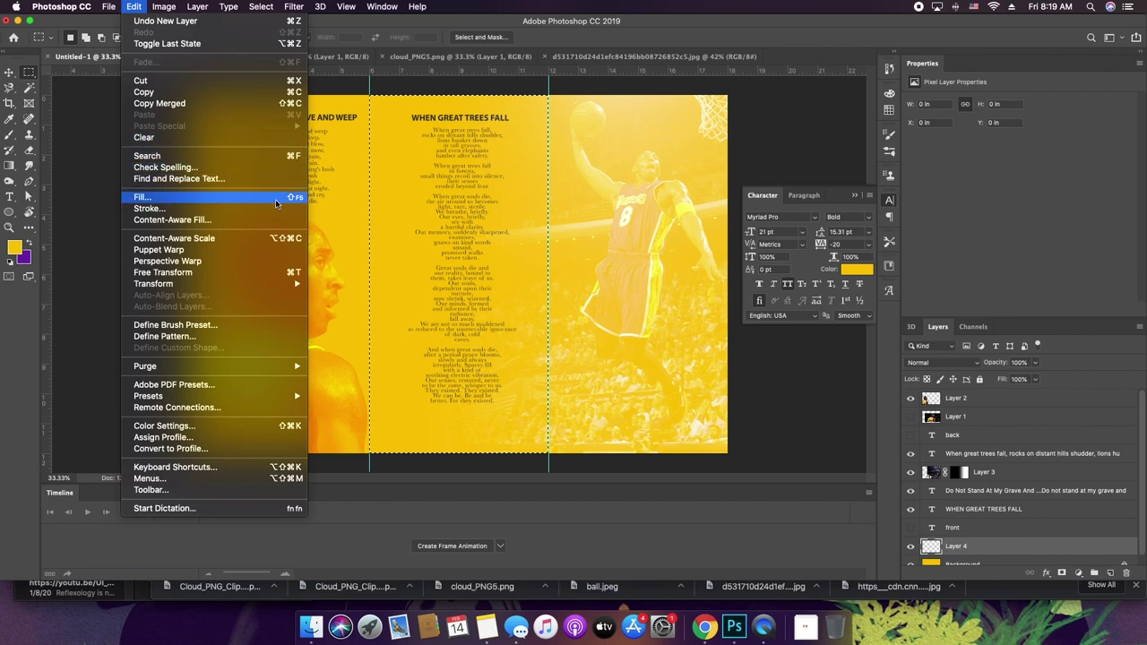
{"action": "left_click", "coordinate": [10, 166]}
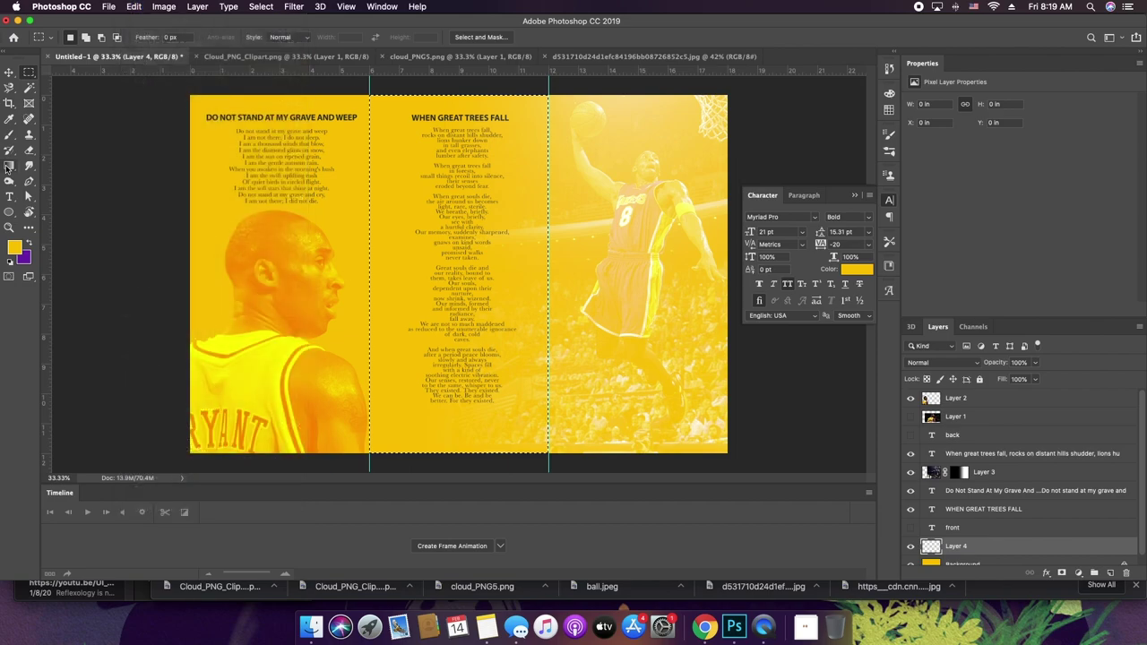
{"action": "left_click_drag", "start_coordinate": [11, 166], "coordinate": [73, 168]}
{"action": "left_click", "coordinate": [75, 174]}
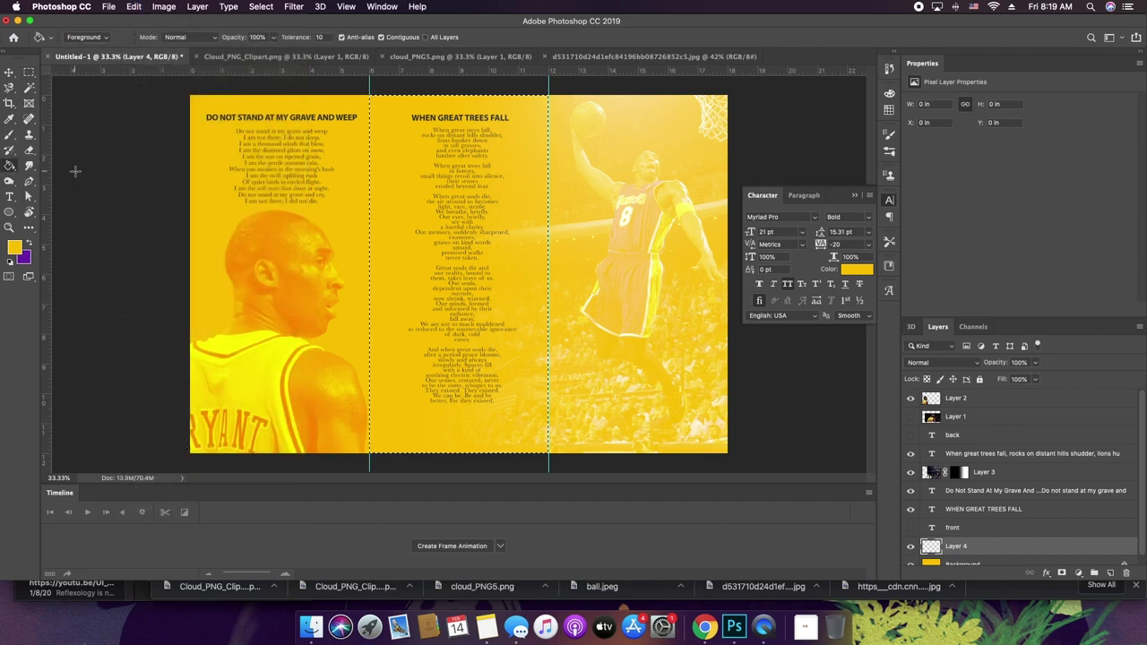
{"action": "left_click", "coordinate": [425, 225]}
{"action": "key", "text": "x"}
{"action": "left_click", "coordinate": [426, 225]}
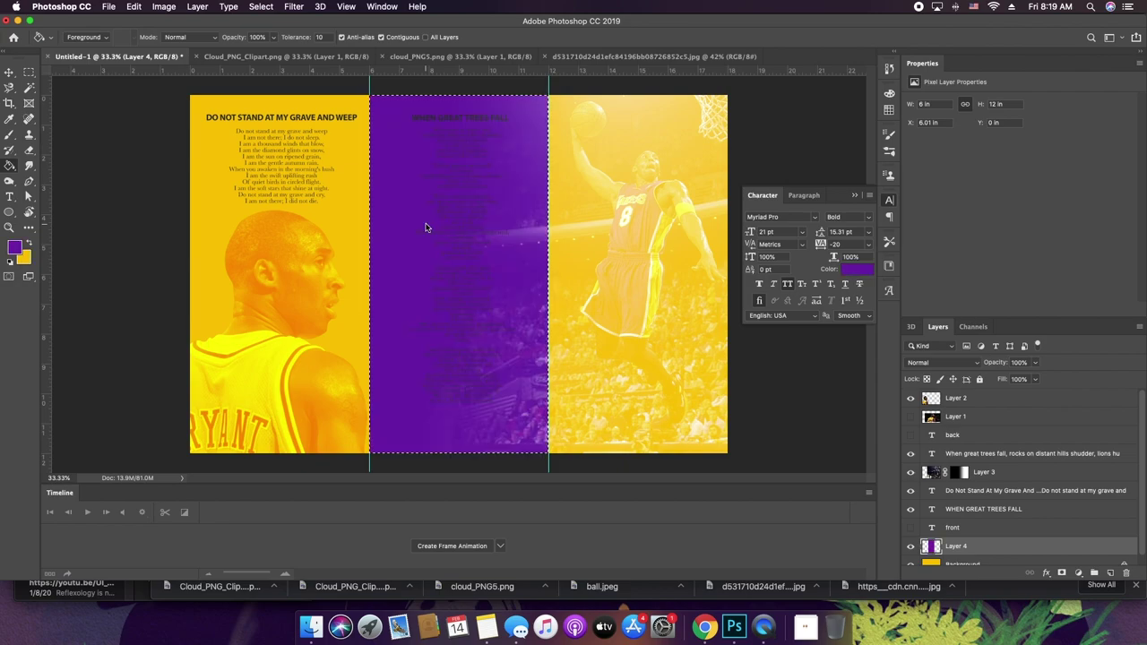
- Recolor the body text of the When Great Trees Fall poem with the yellow background color
{"action": "key", "text": "v"}
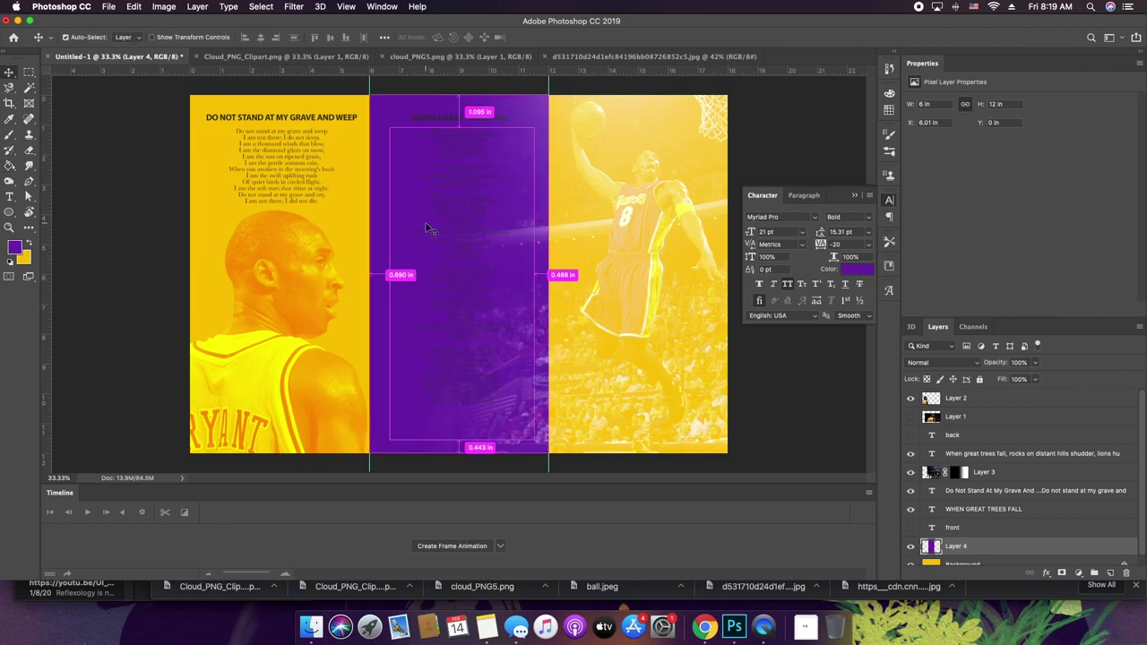
{"action": "key", "text": "super+equal"}
{"action": "key", "text": "f"}
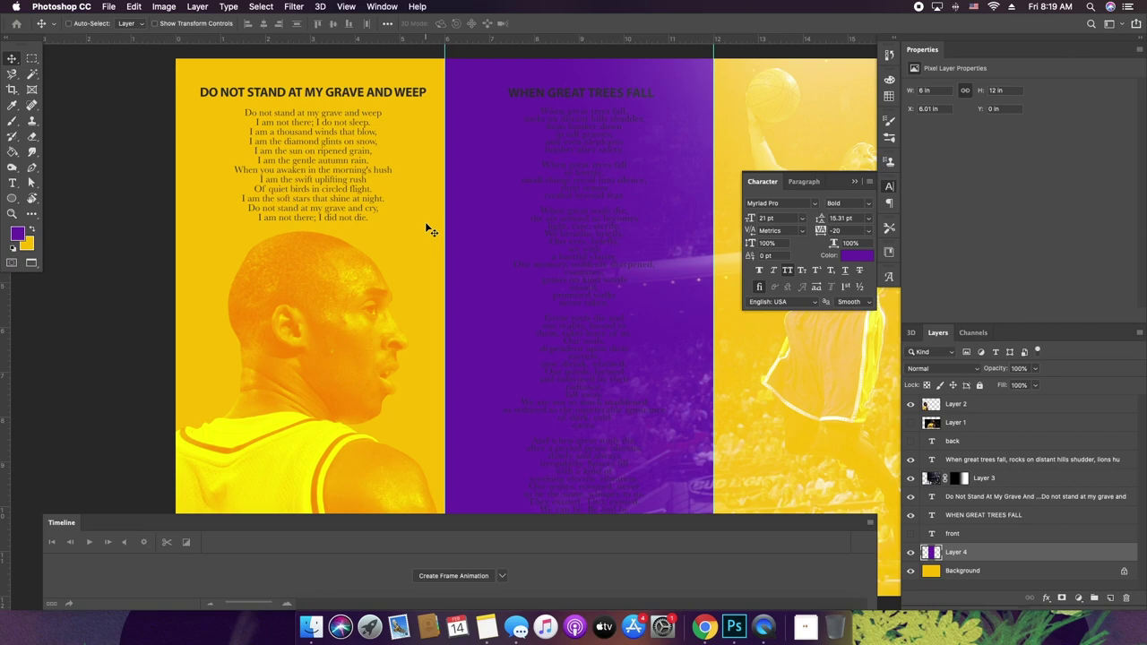
{"action": "left_click", "coordinate": [602, 201], "text": "super"}
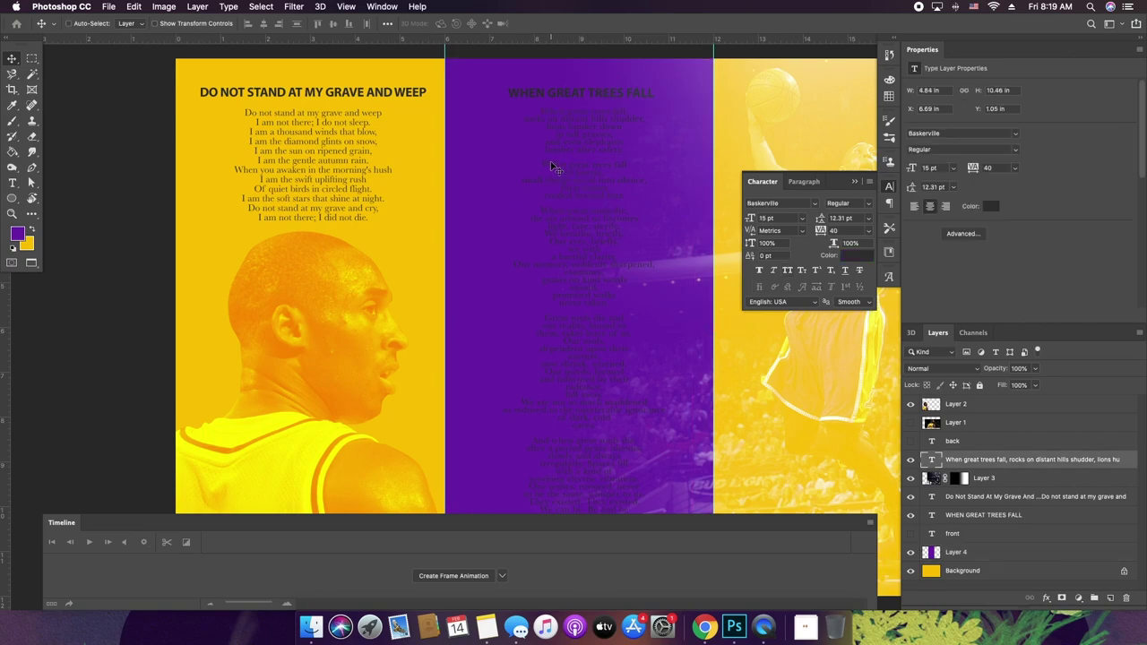
{"action": "key", "text": "super+BackSpace"}
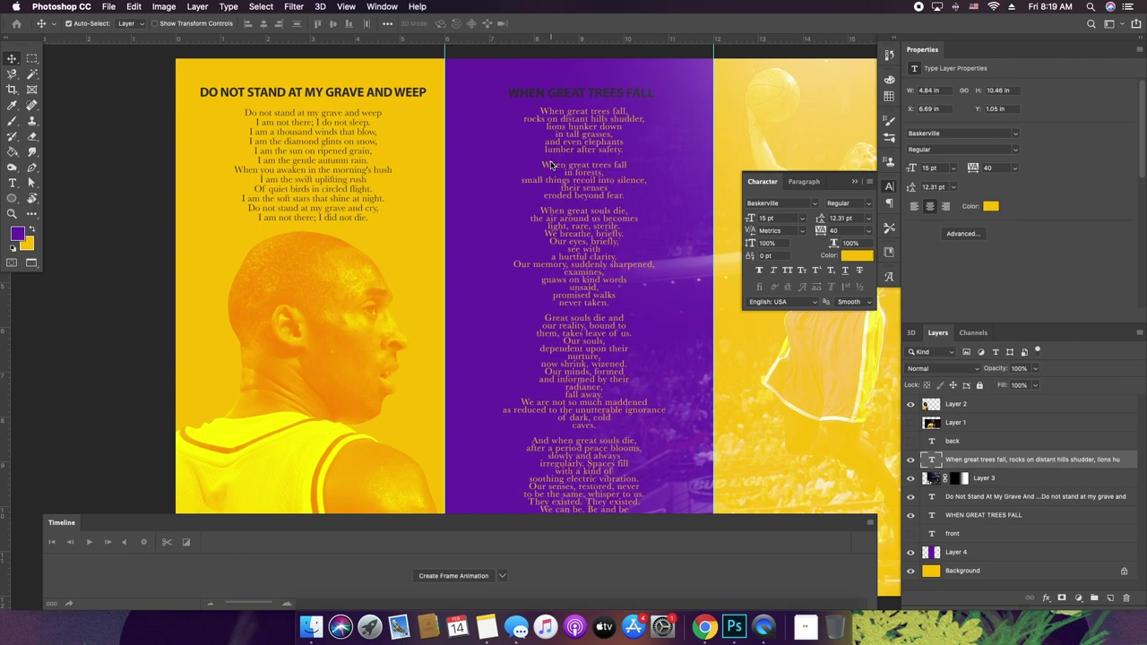
- Recolor the WHEN GREAT TREES FALL title with the same yellow as its poem
{"action": "left_click", "coordinate": [589, 95], "text": "super"}
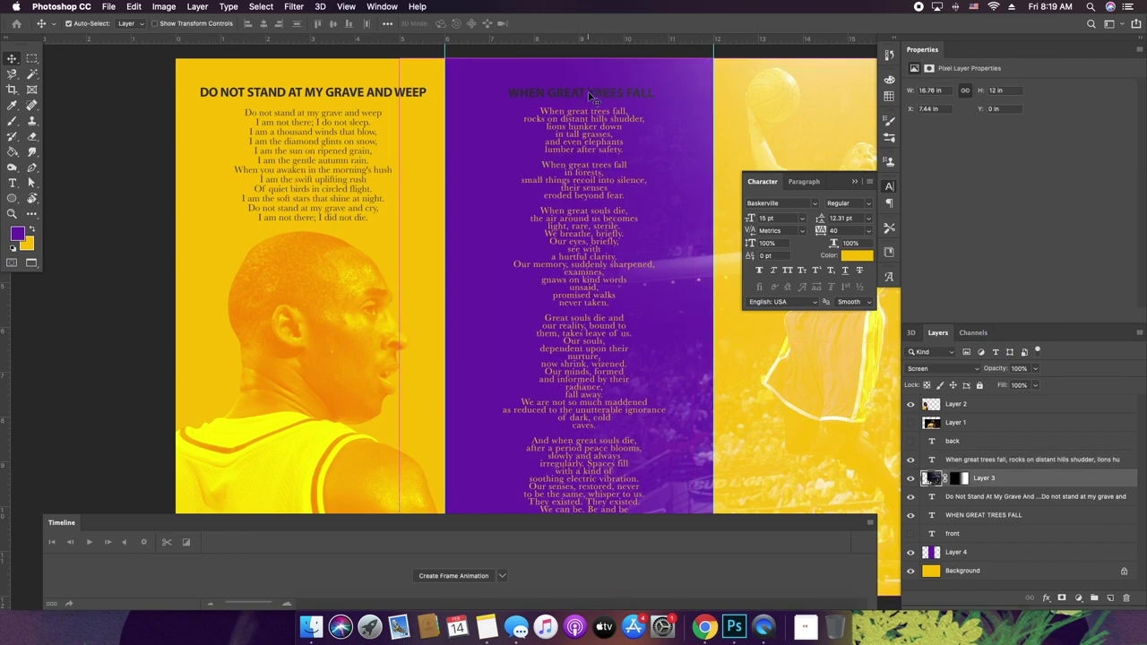
{"action": "key", "text": "super+BackSpace"}
{"action": "key", "text": "super+z"}
{"action": "left_click_drag", "start_coordinate": [549, 96], "coordinate": [524, 99]}
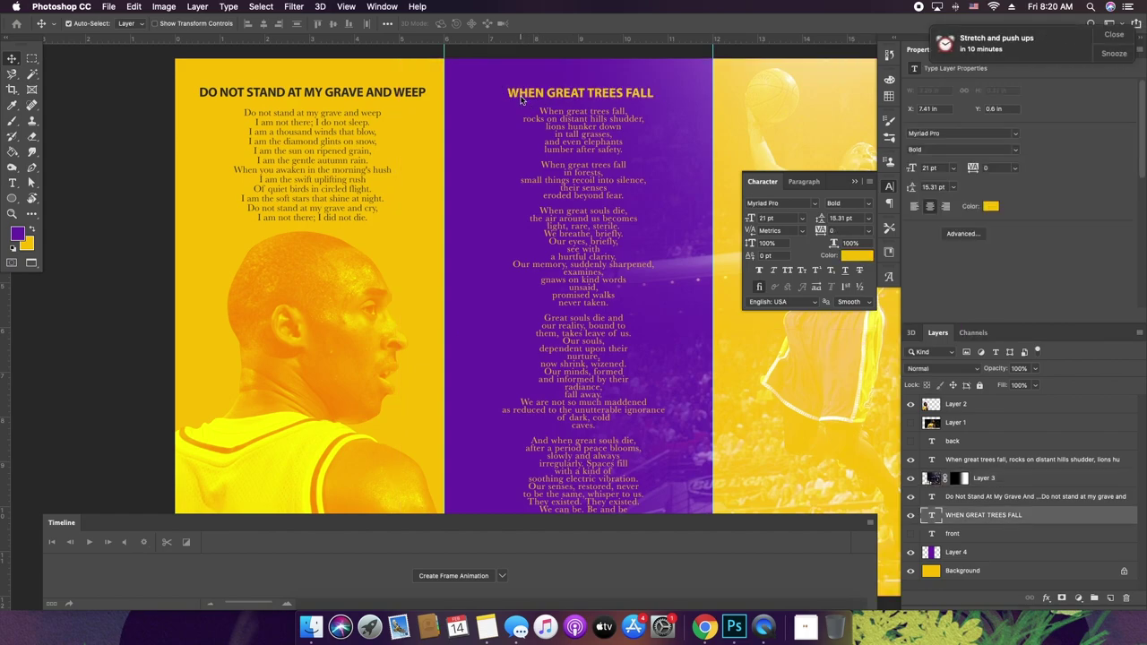
- Move the dunk photo layer below all text layers, directly above the purple panel layer, and collapse the character settings
{"action": "left_click", "coordinate": [992, 481]}
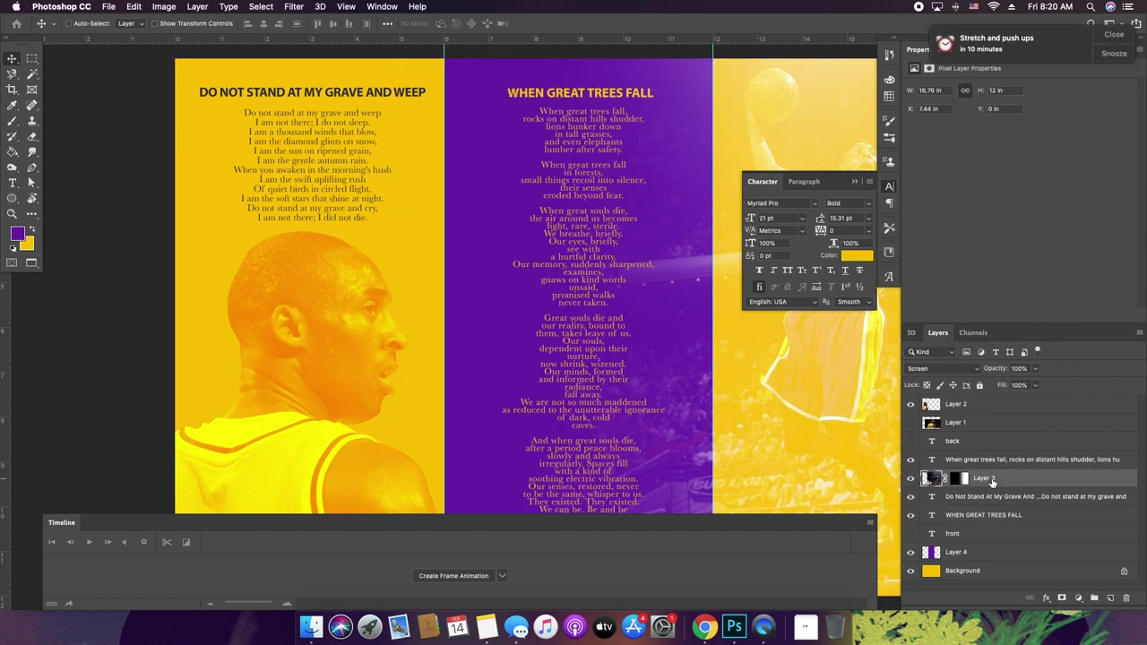
{"action": "key", "text": "super+bracketleft"}
{"action": "key", "text": "super+bracketleft"}
{"action": "key", "text": "super+bracketleft"}
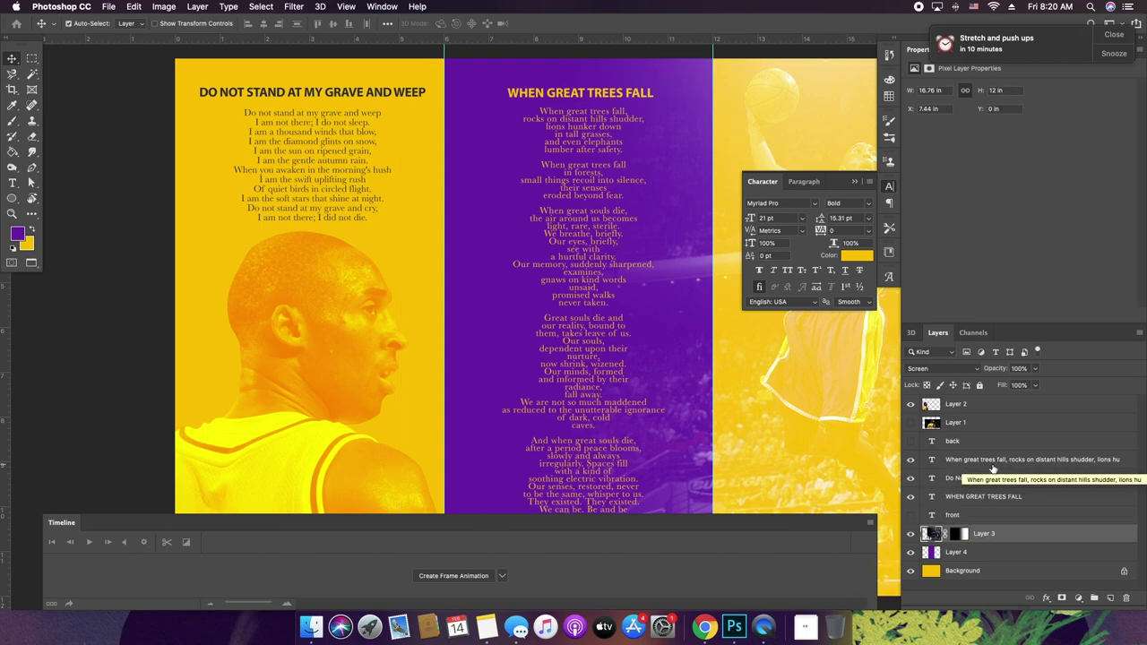
{"action": "key", "text": "super+minus"}
{"action": "key", "text": "super+minus"}
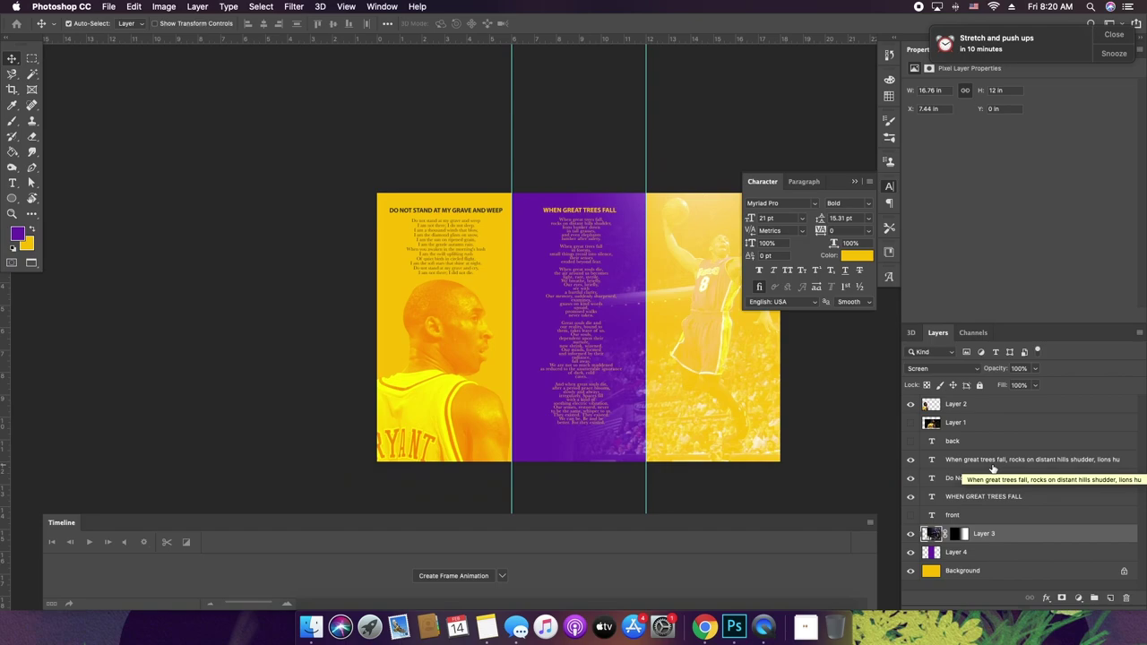
{"action": "key", "text": "super+equal"}
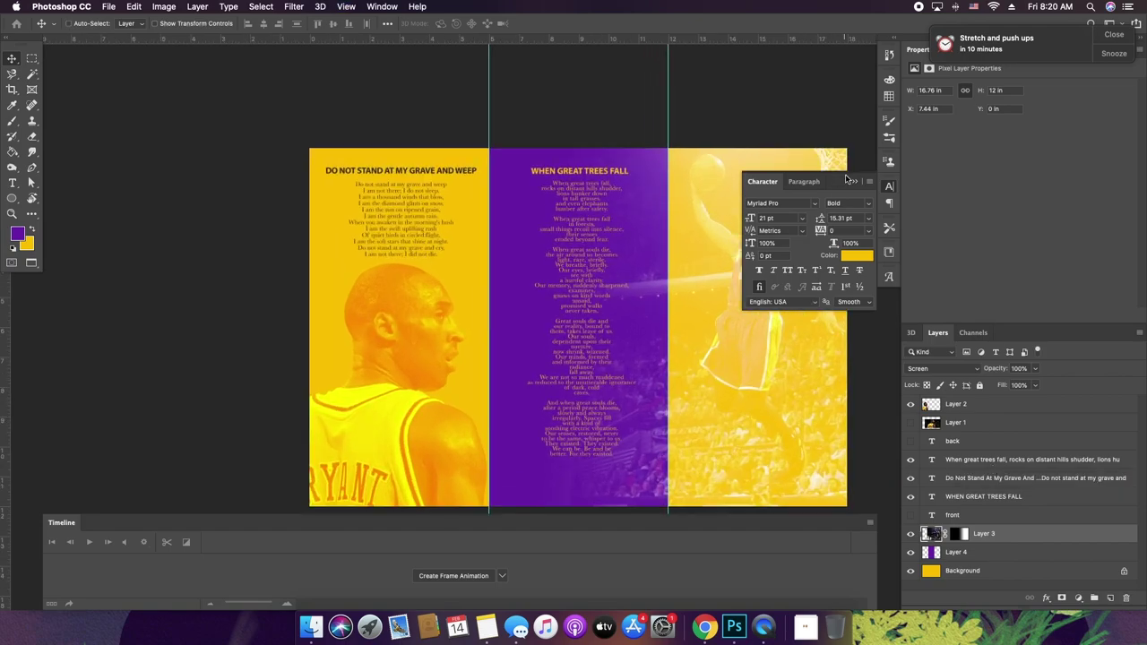
{"action": "left_click", "coordinate": [856, 181]}
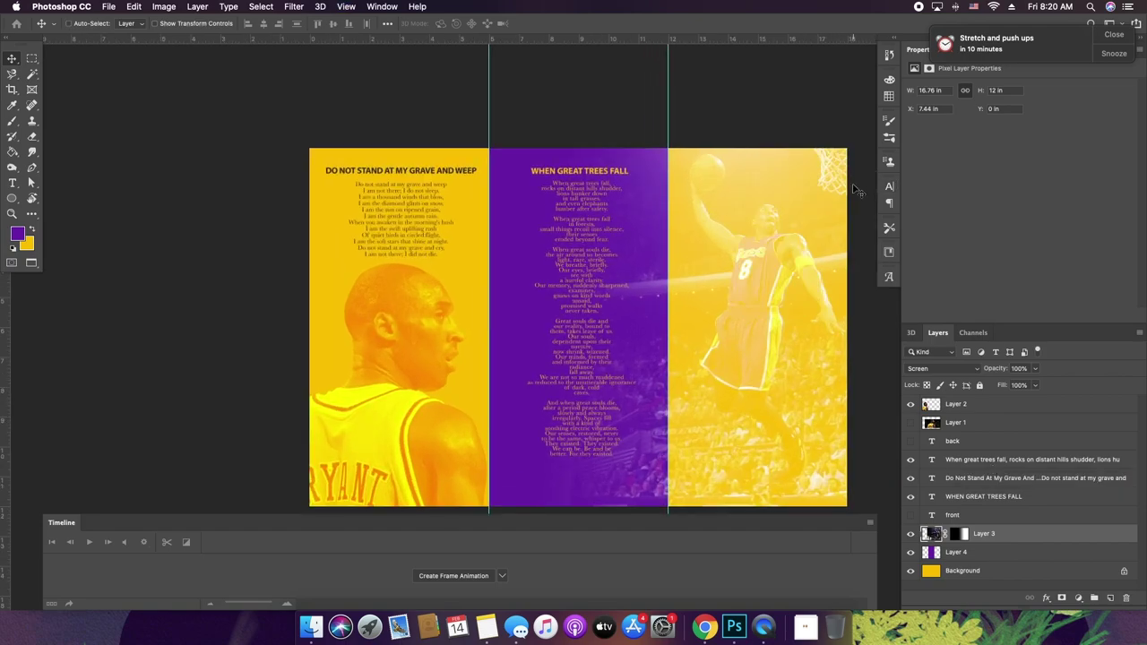
- Add a new layer between the purple panel and the dunk photo and fill it entirely with black
{"action": "left_click", "coordinate": [1024, 409]}
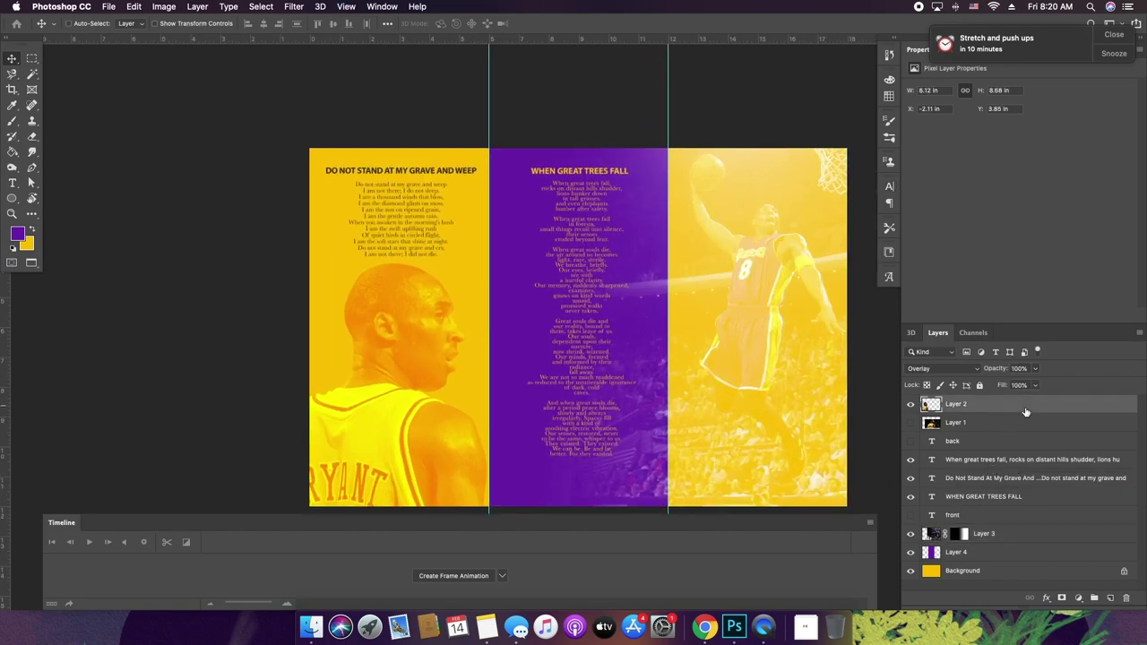
{"action": "left_click", "coordinate": [1017, 554]}
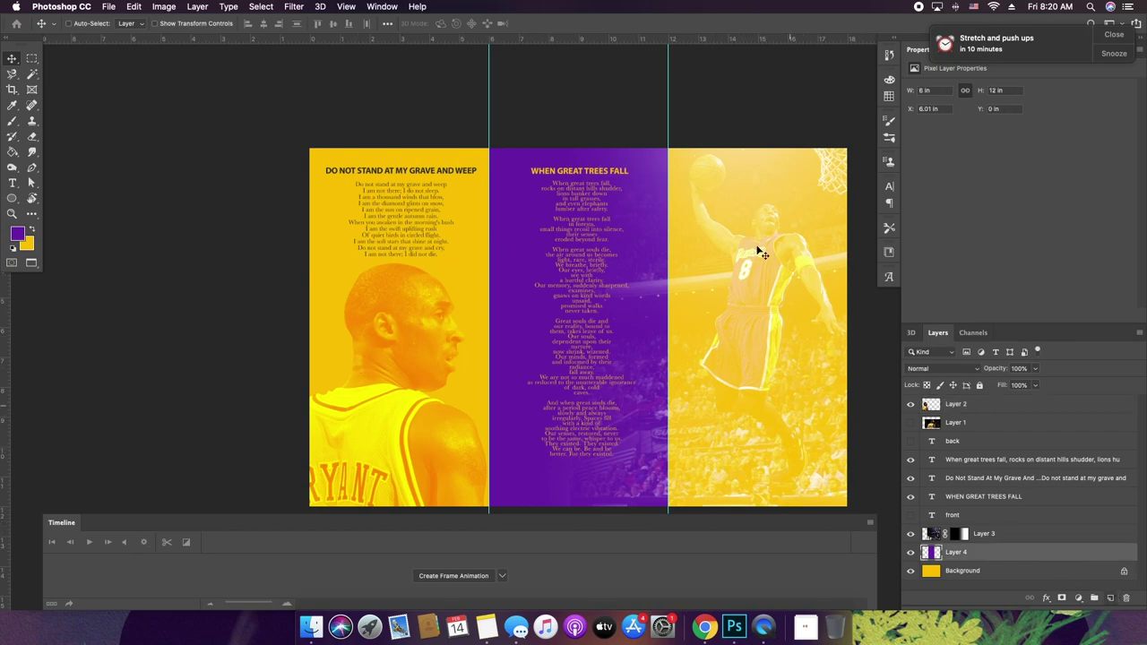
{"action": "left_click", "coordinate": [1110, 597]}
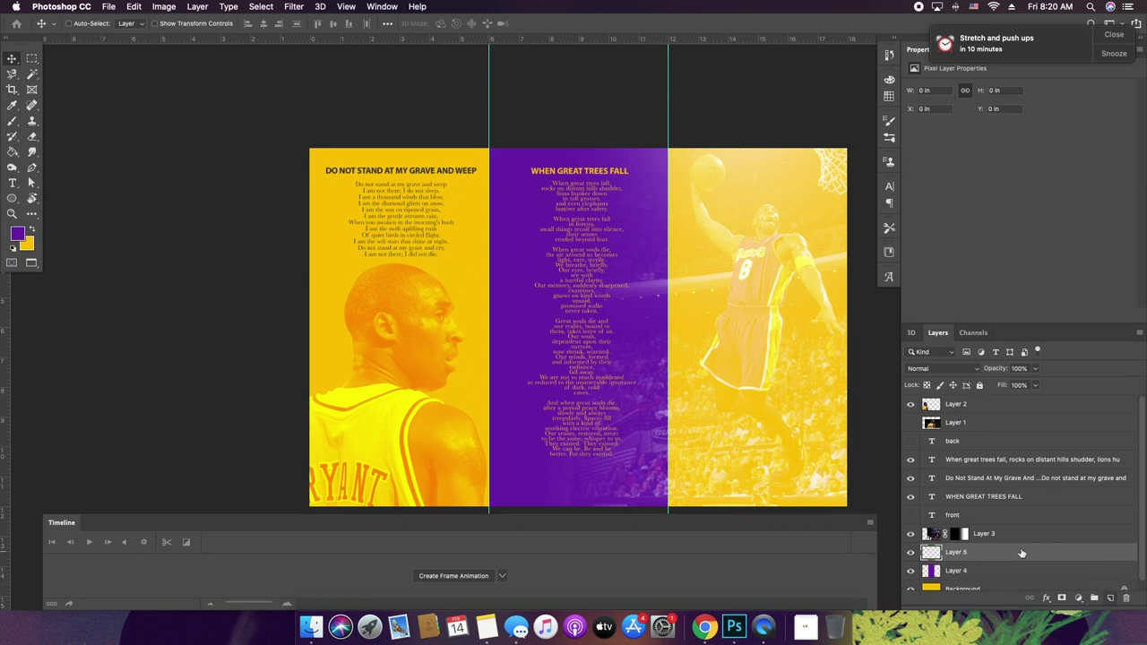
{"action": "left_click", "coordinate": [133, 7]}
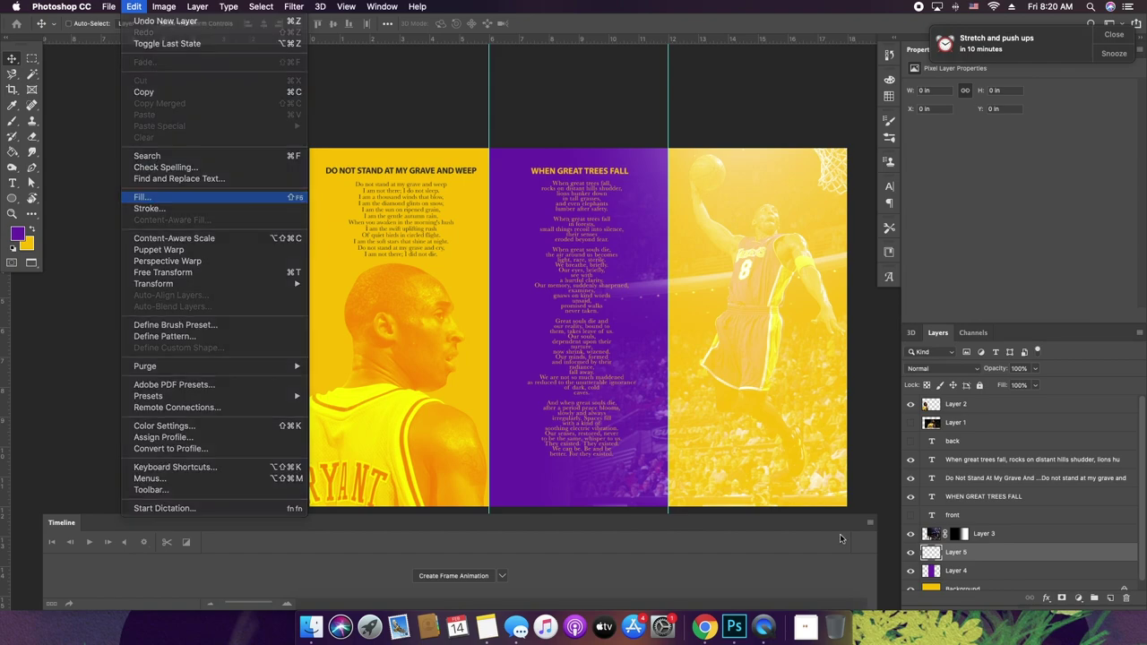
{"action": "left_click", "coordinate": [143, 196]}
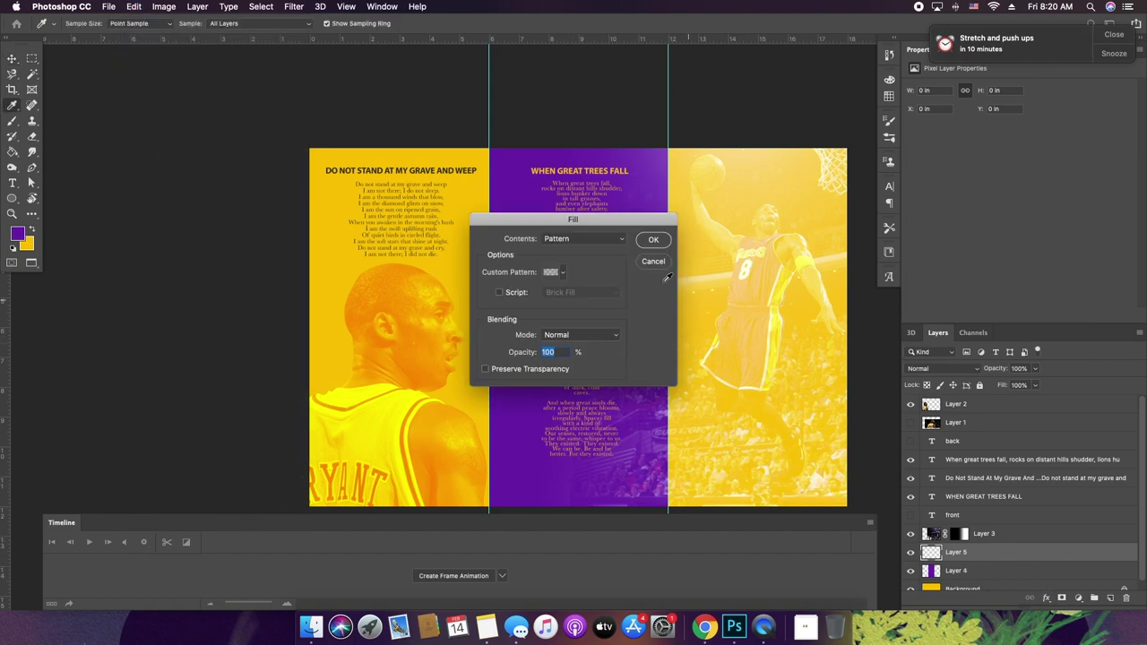
{"action": "left_click", "coordinate": [592, 241]}
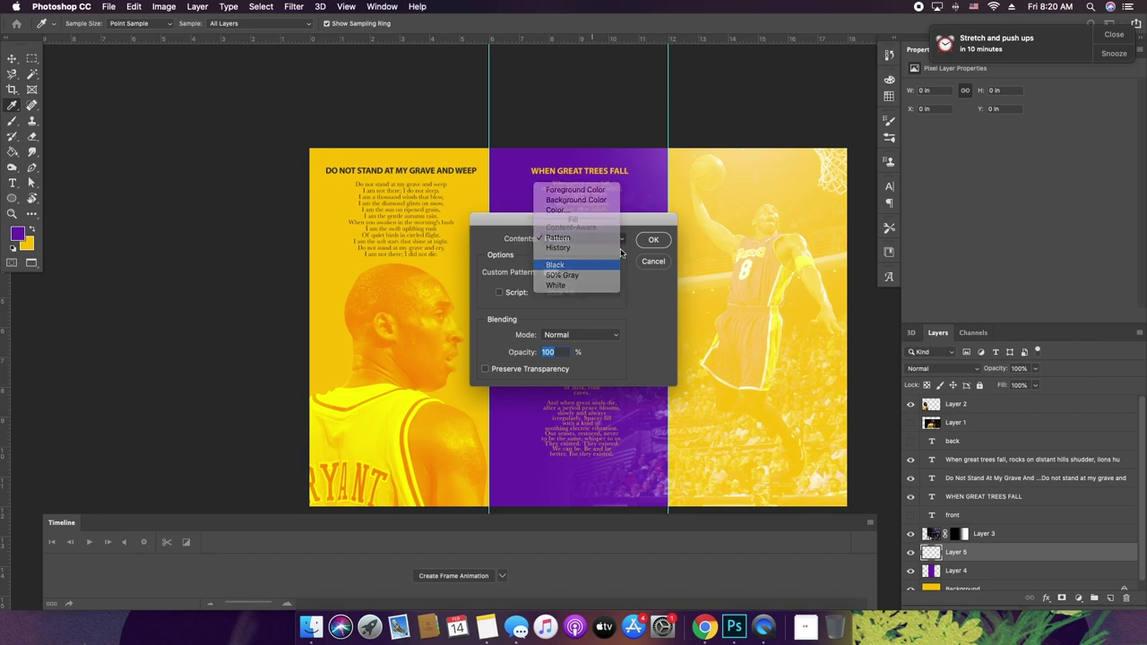
{"action": "left_click", "coordinate": [612, 264]}
{"action": "left_click", "coordinate": [653, 240]}
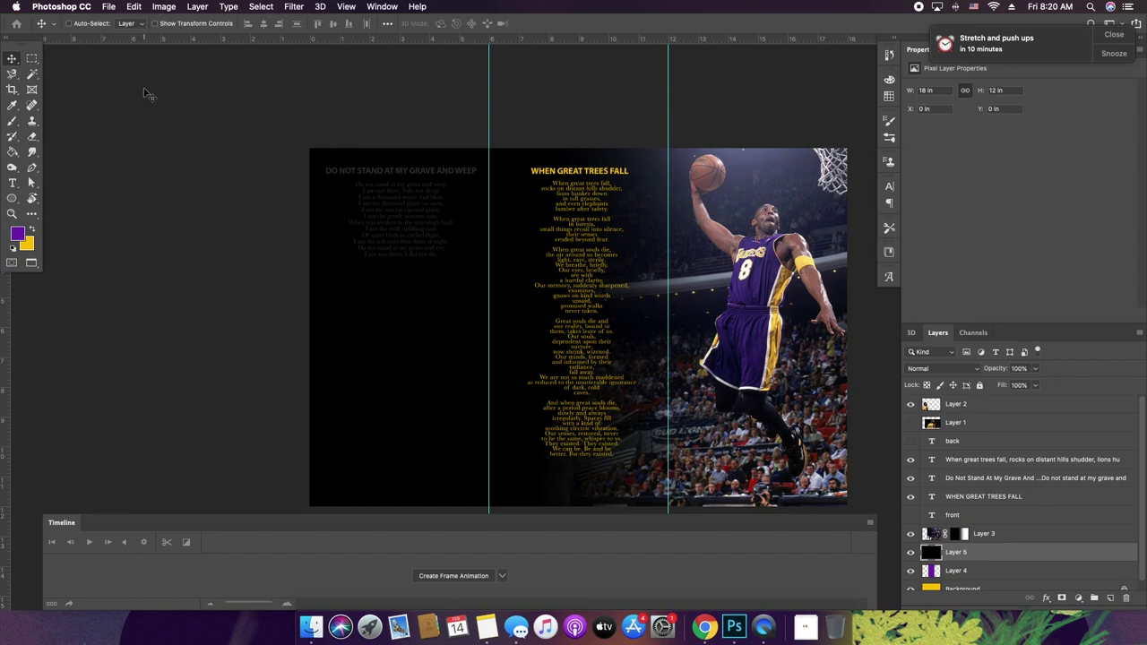
- Erase the center of the black layer over the middle panel with a soft 2120 px eraser at 0% hardness
{"action": "key", "text": "e"}
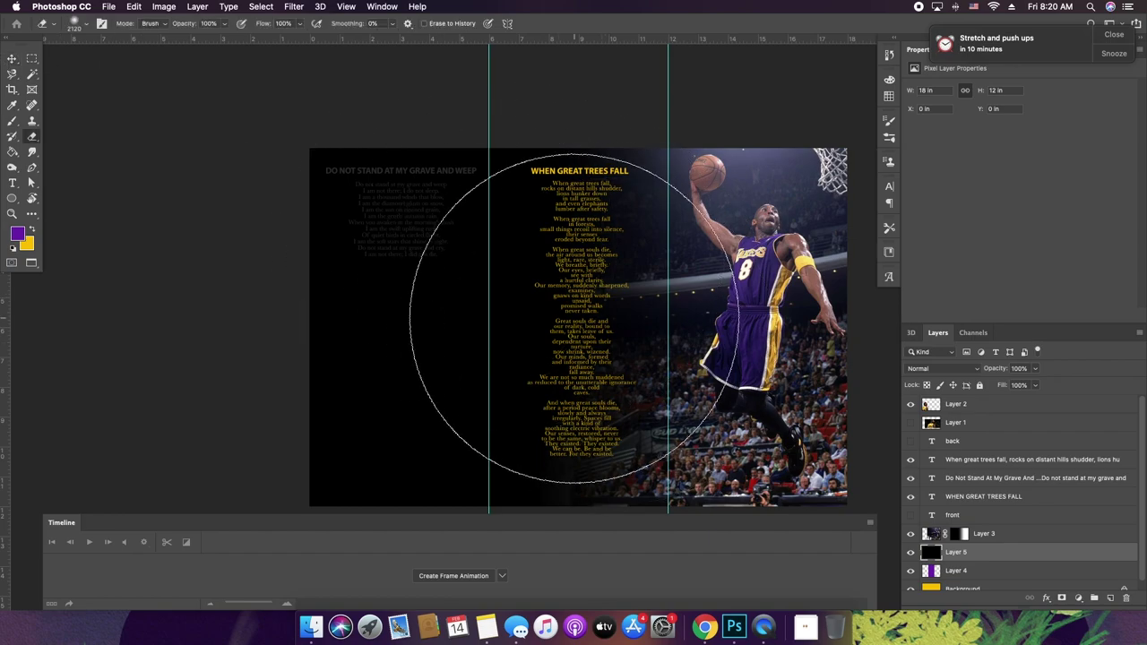
{"action": "right_click", "coordinate": [598, 328]}
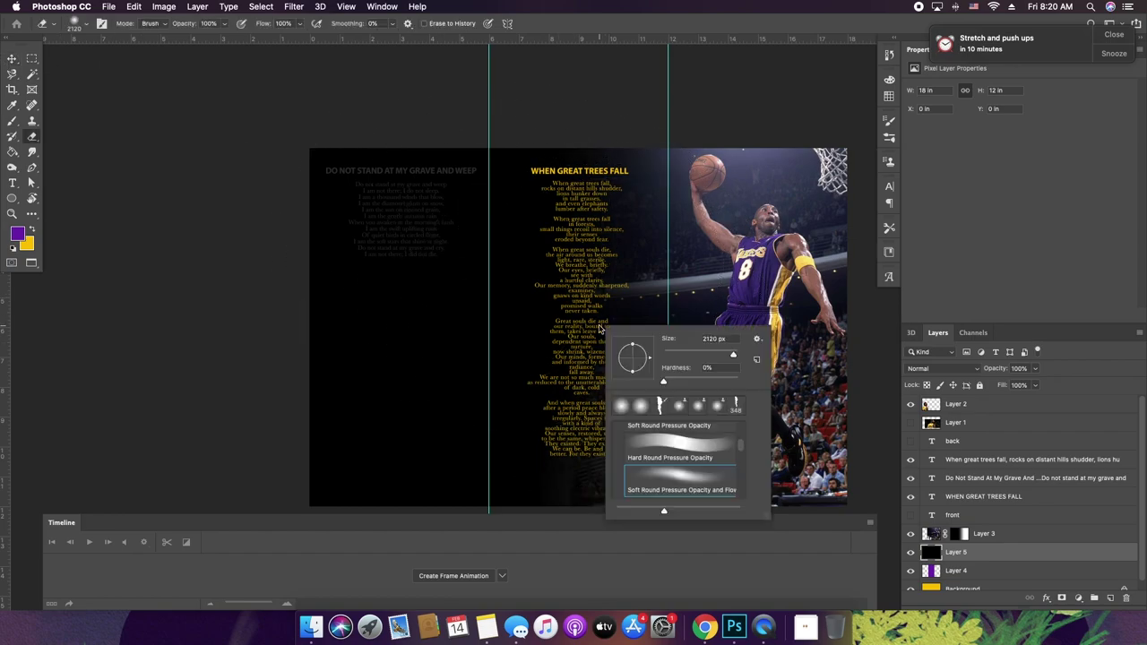
{"action": "left_click", "coordinate": [555, 18]}
{"action": "left_click", "coordinate": [548, 329]}
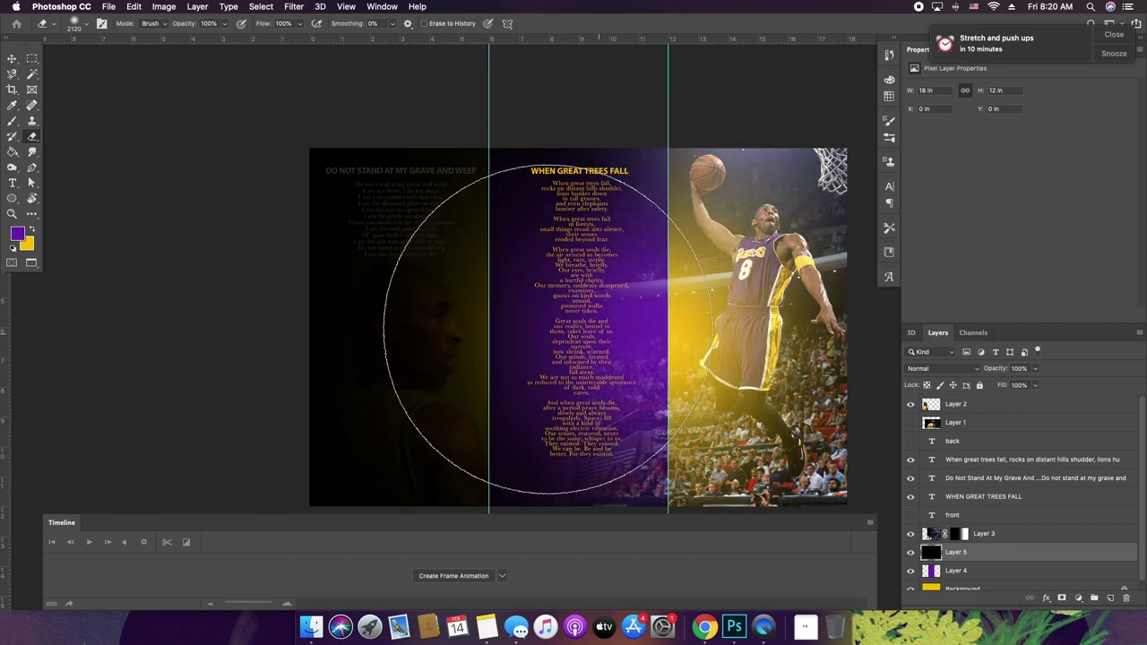
- Erase more of the black layer with the large soft eraser over the middle of the layout and towards the dunk photo
{"action": "left_click", "coordinate": [540, 330]}
{"action": "left_click", "coordinate": [509, 313]}
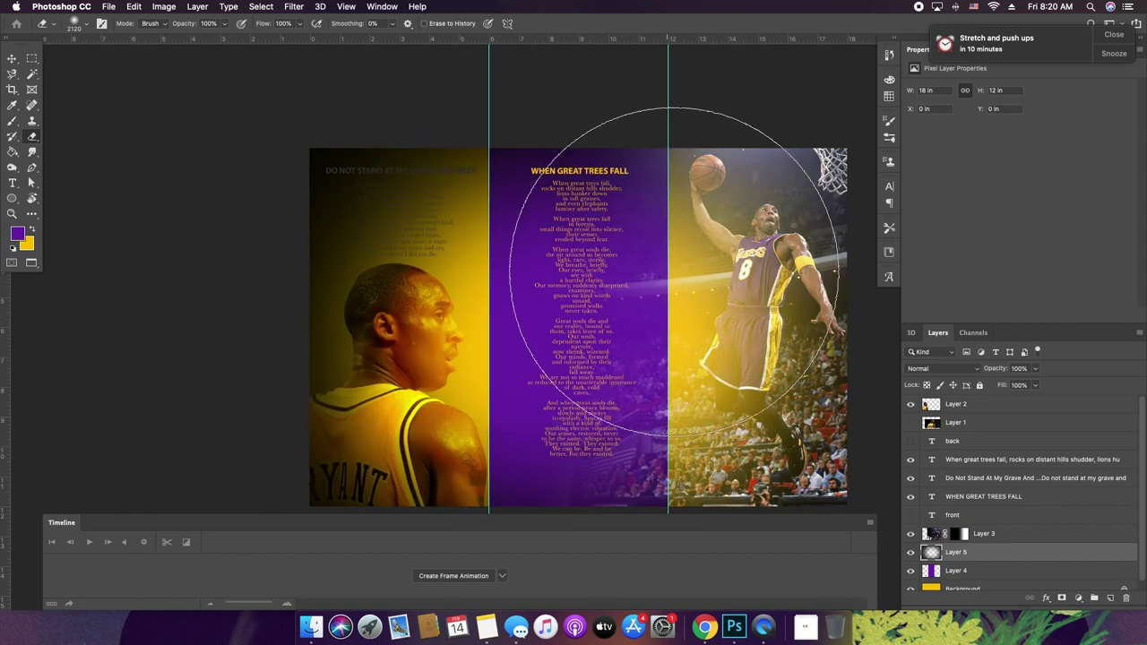
{"action": "left_click", "coordinate": [673, 272]}
- Set the black layer to 72% opacity with Overlay blending and compare the artwork with the layer hidden and shown
{"action": "key", "text": "v"}
{"action": "left_click_drag", "start_coordinate": [998, 370], "coordinate": [972, 390]}
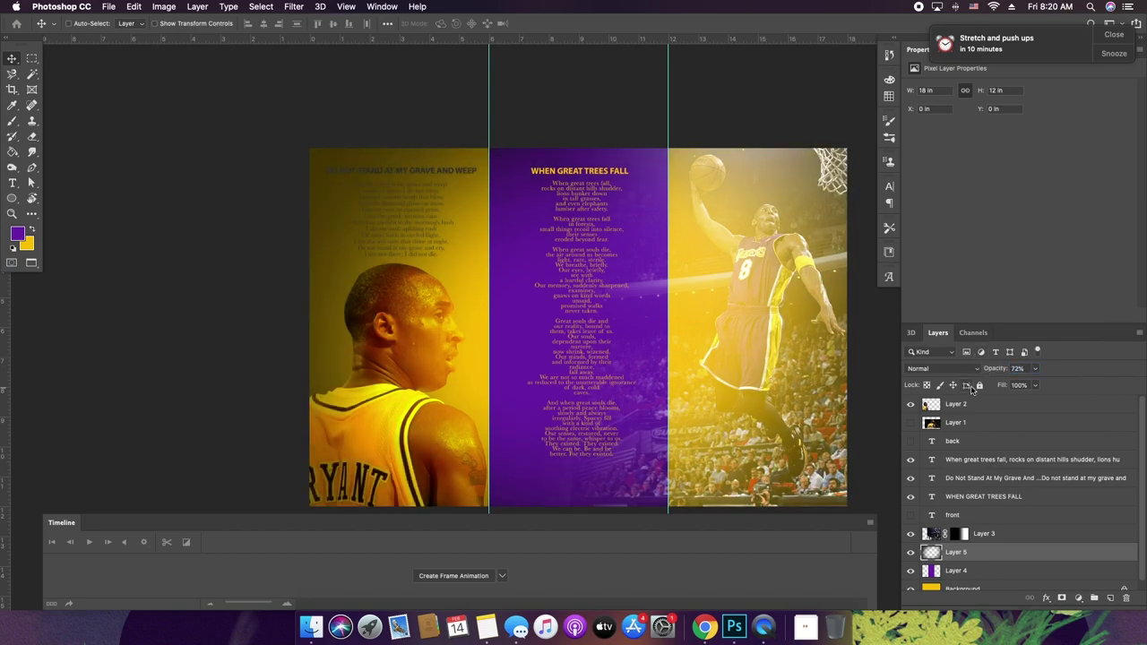
{"action": "left_click", "coordinate": [963, 368]}
{"action": "left_click", "coordinate": [963, 368]}
{"action": "left_click", "coordinate": [961, 374]}
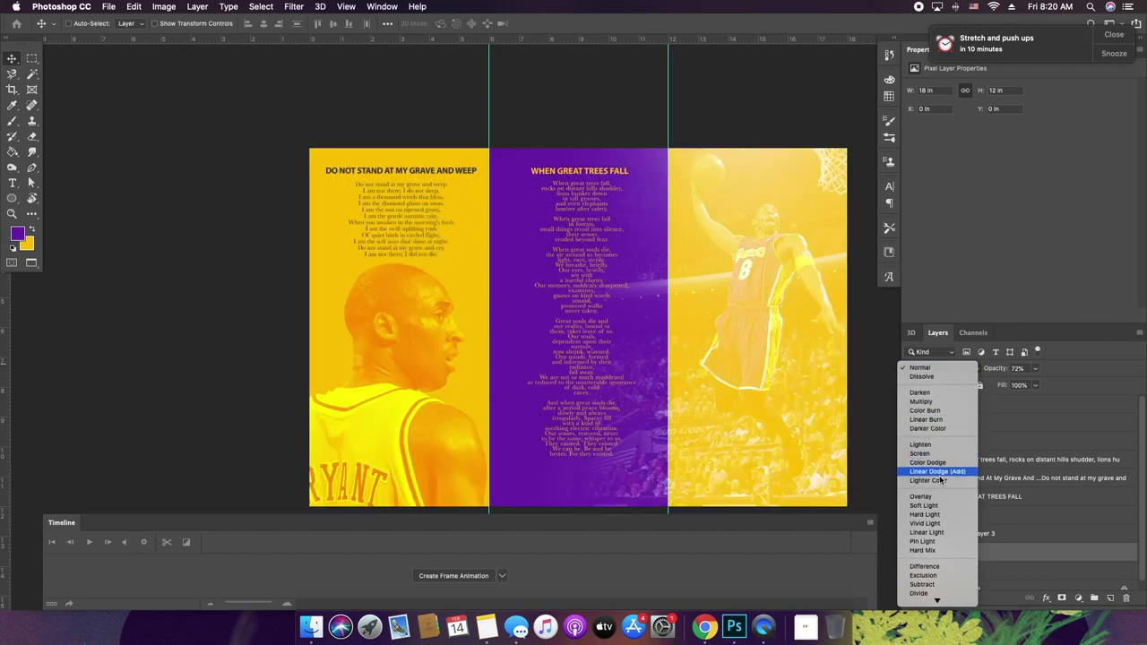
{"action": "left_click", "coordinate": [939, 497]}
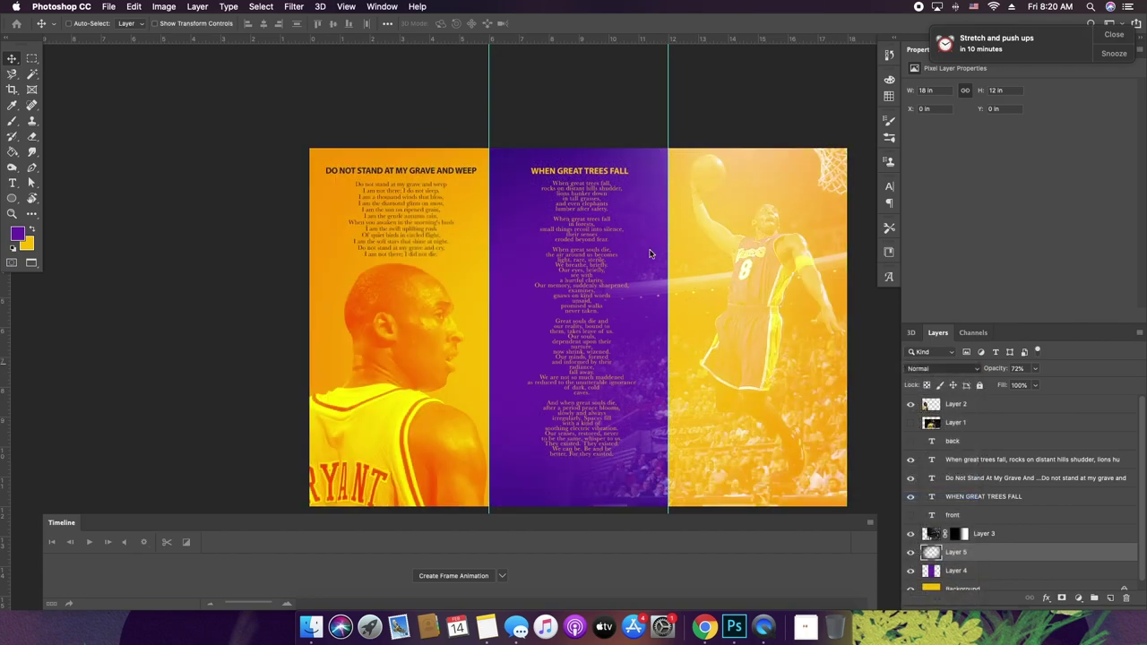
{"action": "left_click", "coordinate": [912, 553]}
{"action": "left_click", "coordinate": [911, 553]}
{"action": "left_click", "coordinate": [911, 553]}
{"action": "left_click", "coordinate": [911, 552]}
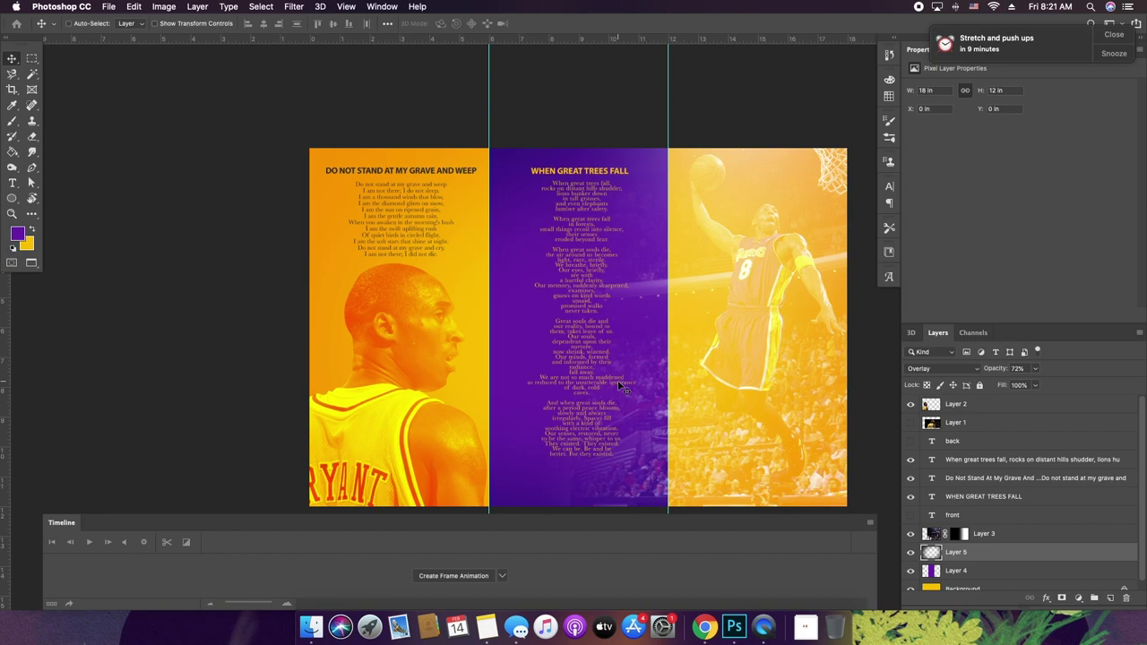
{"action": "key", "text": "z"}
{"action": "left_click_drag", "start_coordinate": [602, 419], "coordinate": [641, 376]}
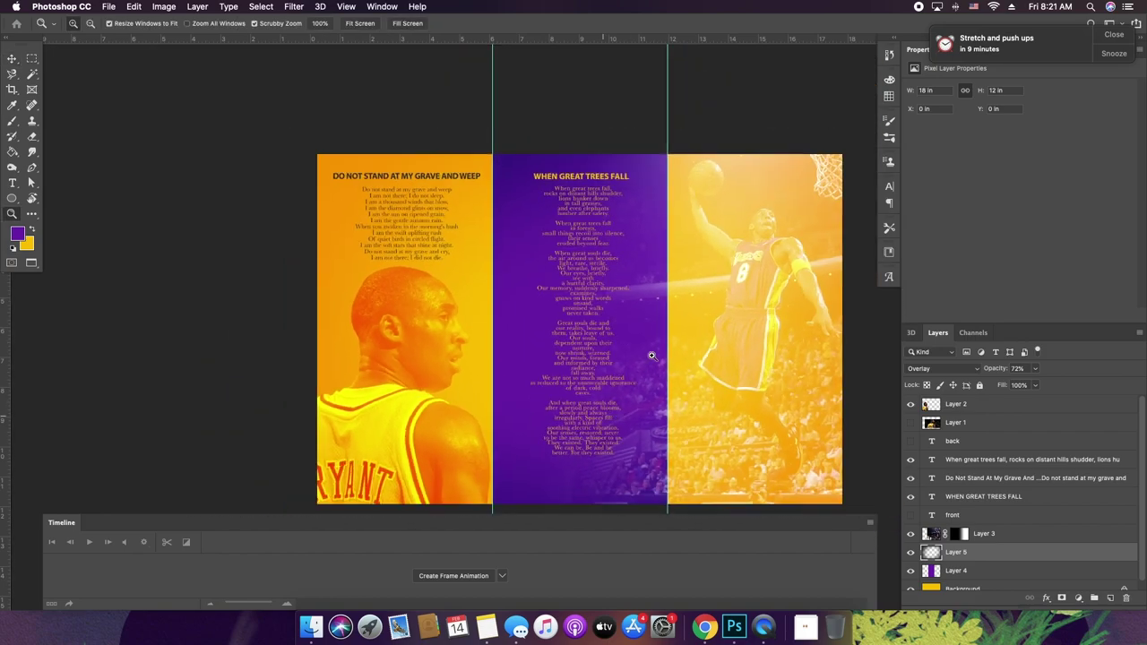
{"action": "scroll", "coordinate": [598, 422], "scroll_direction": "up", "scroll_amount": 2}
{"action": "scroll", "coordinate": [598, 423], "scroll_direction": "down", "scroll_amount": 3}
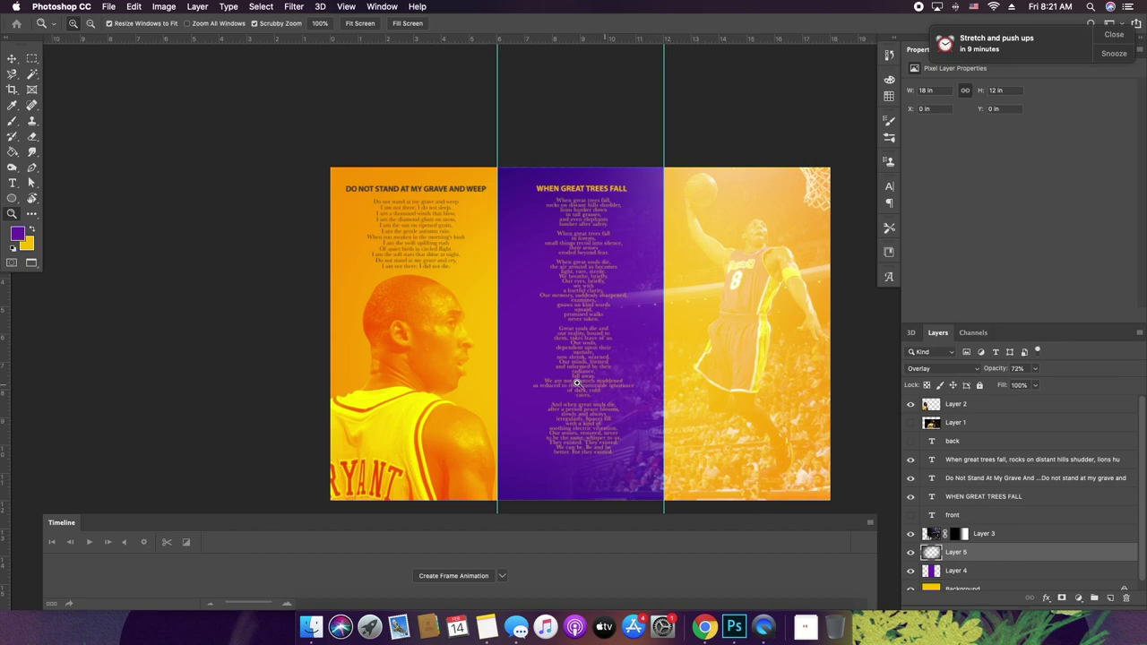
{"action": "scroll", "coordinate": [578, 383], "scroll_direction": "up", "scroll_amount": 5}
{"action": "scroll", "coordinate": [627, 379], "scroll_direction": "down", "scroll_amount": 5}
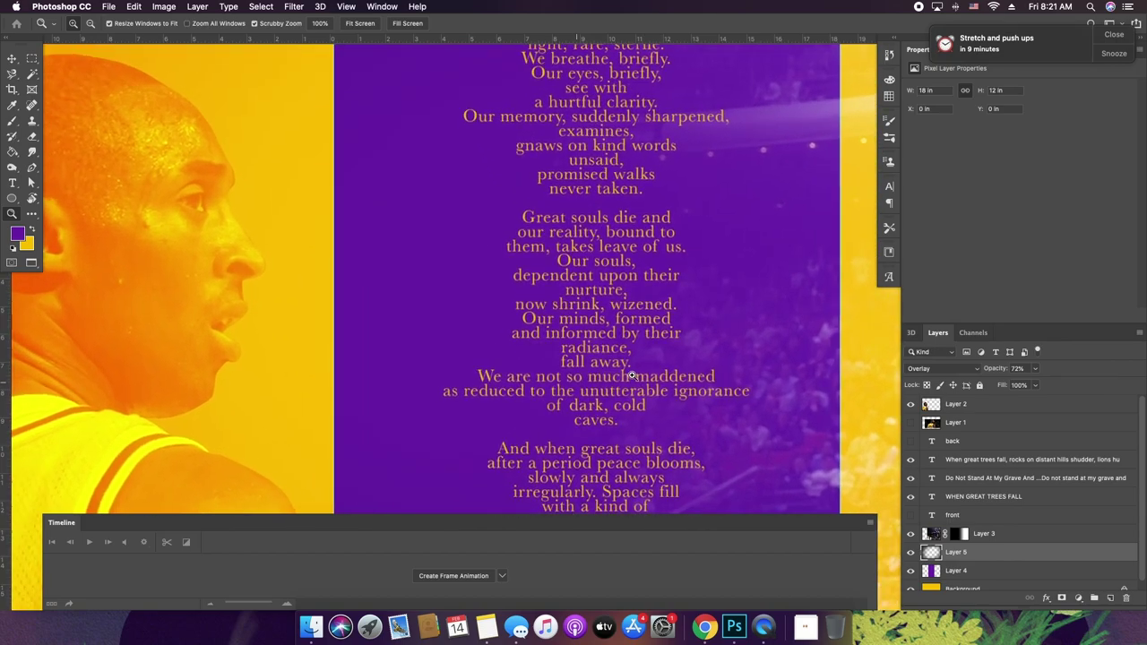
{"action": "key", "text": "t"}
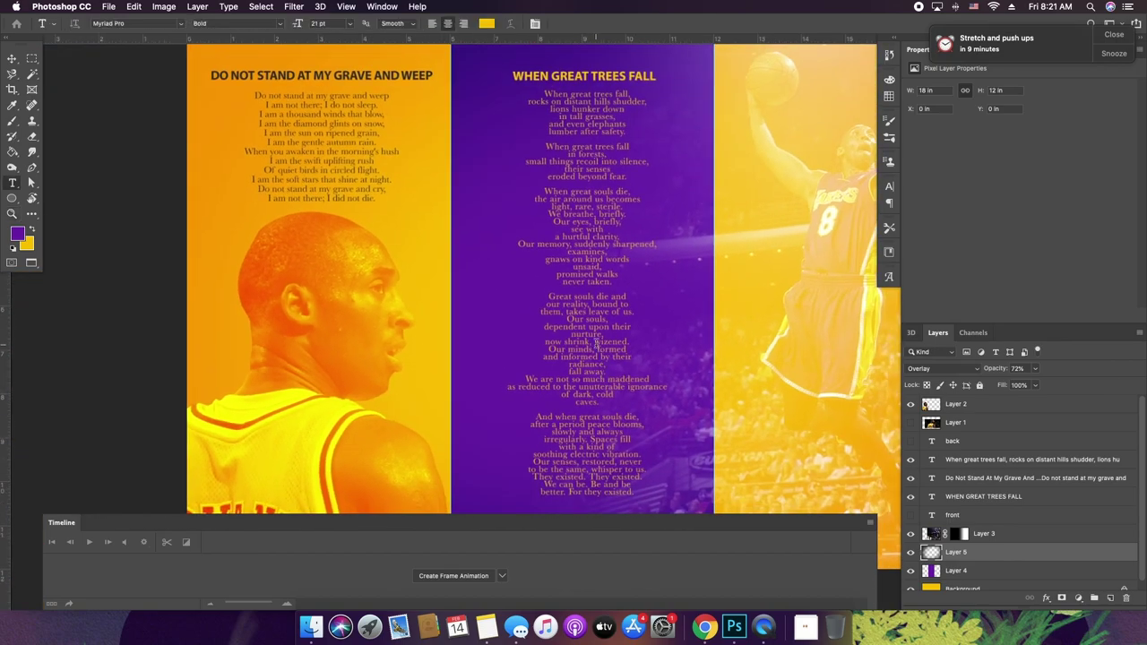
{"action": "left_click", "coordinate": [673, 341]}
{"action": "mouse_move", "coordinate": [694, 325]}
{"action": "left_mouse_down"}
{"action": "mouse_move", "coordinate": [718, 325]}
{"action": "mouse_move", "coordinate": [697, 324]}
{"action": "left_mouse_up"}
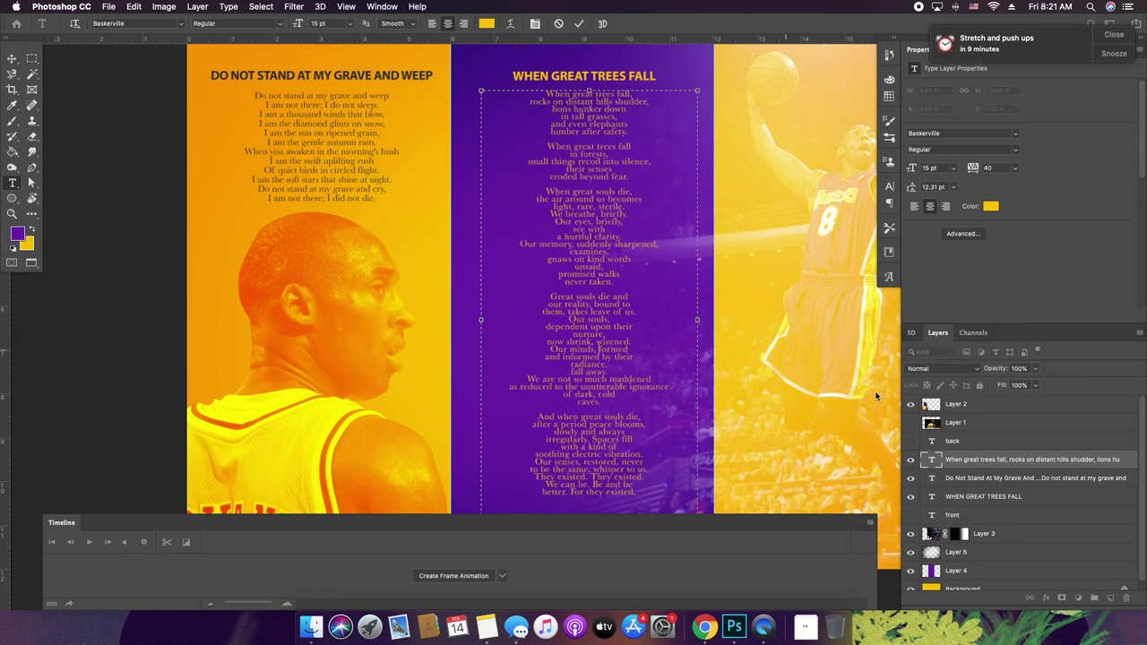
{"action": "key", "text": "super+z"}
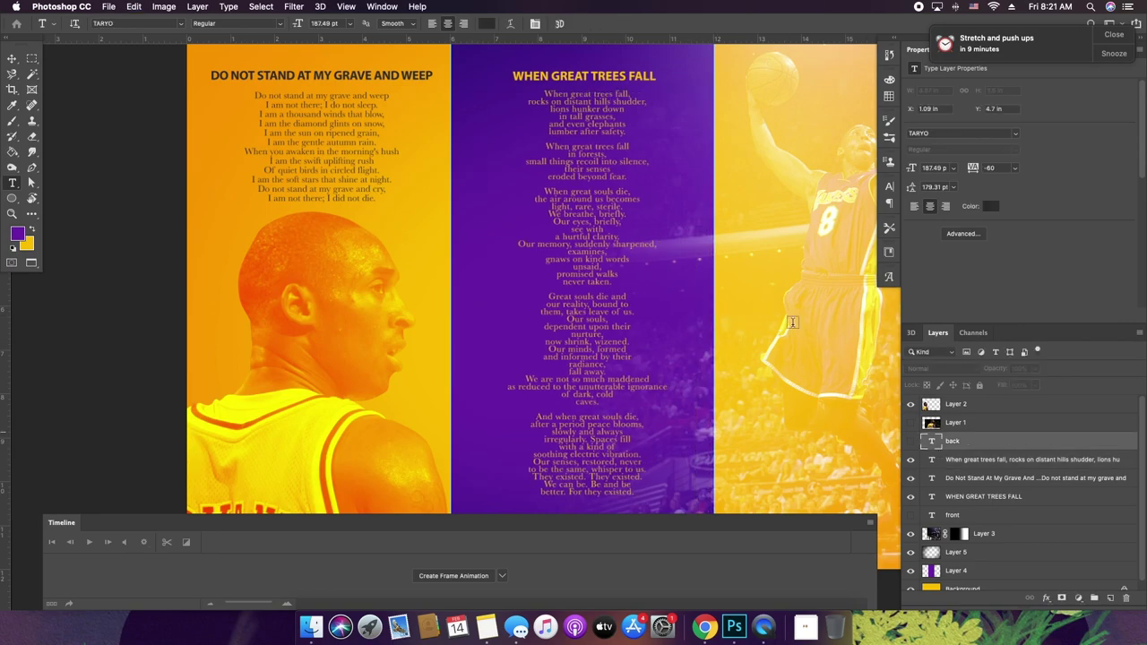
- Duplicate the WHEN GREAT TREES FALL title and place the copy below the end of the poem in the purple panel
{"action": "key", "text": "v"}
{"action": "left_click_drag", "start_coordinate": [630, 274], "coordinate": [631, 230]}
{"action": "scroll", "coordinate": [631, 229], "scroll_direction": "down", "scroll_amount": 4}
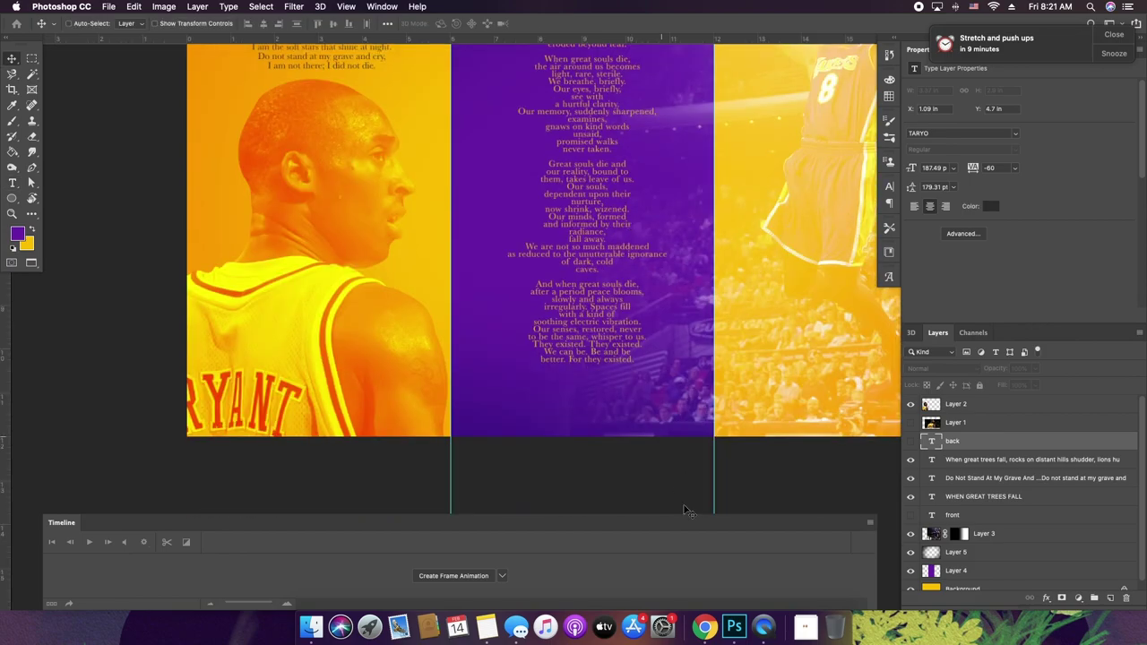
{"action": "key", "text": "t"}
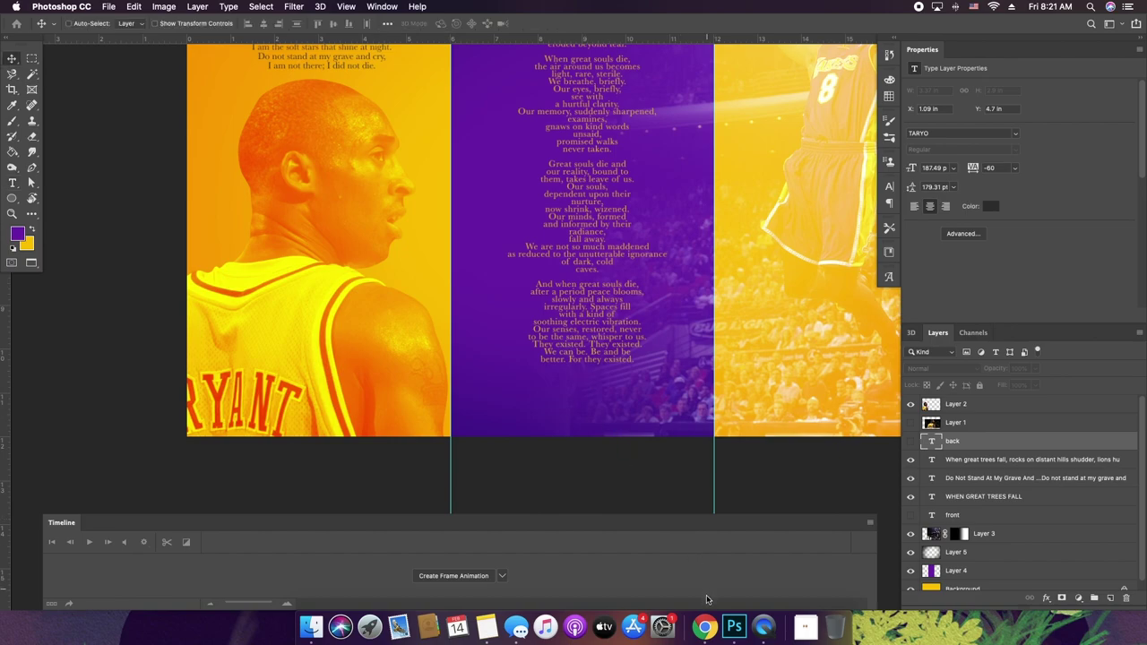
{"action": "key", "text": "v"}
{"action": "key", "text": "super+minus"}
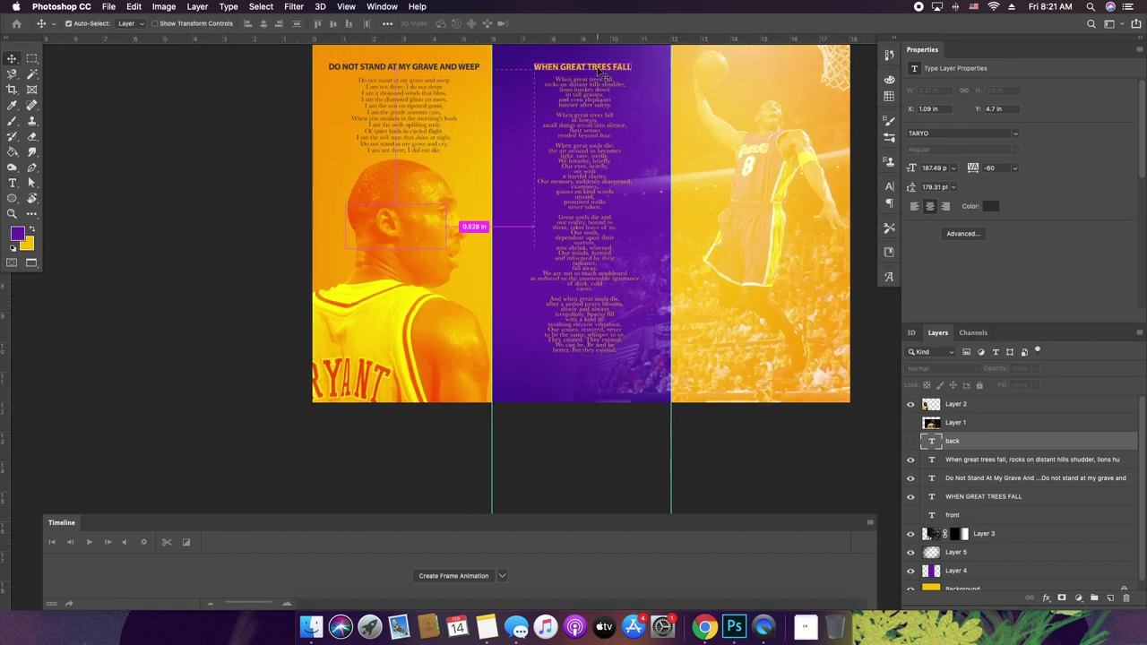
{"action": "left_click", "coordinate": [598, 69], "text": "super"}
{"action": "key", "text": "super+j"}
{"action": "left_click_drag", "start_coordinate": [596, 101], "coordinate": [607, 369]}
- Replace the duplicated title's text with "FINAL ARRANGEMENTS ENTRUSTED TO:"
{"action": "double_click", "coordinate": [608, 367]}
{"action": "triple_click", "coordinate": [605, 366]}
{"action": "type", "text": "fynal"}
{"action": "key", "text": "super+a"}
{"action": "type", "text": "final art"}
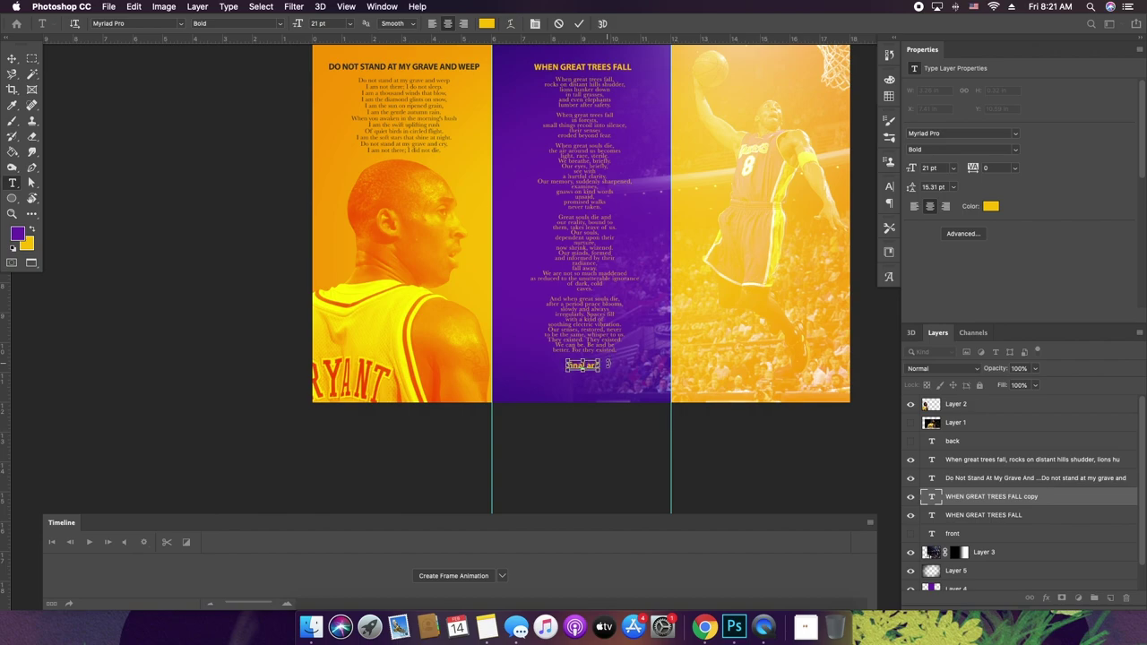
{"action": "type", "text": "FINAL R"}
{"action": "type", "text": "RRANGEMENTS "}
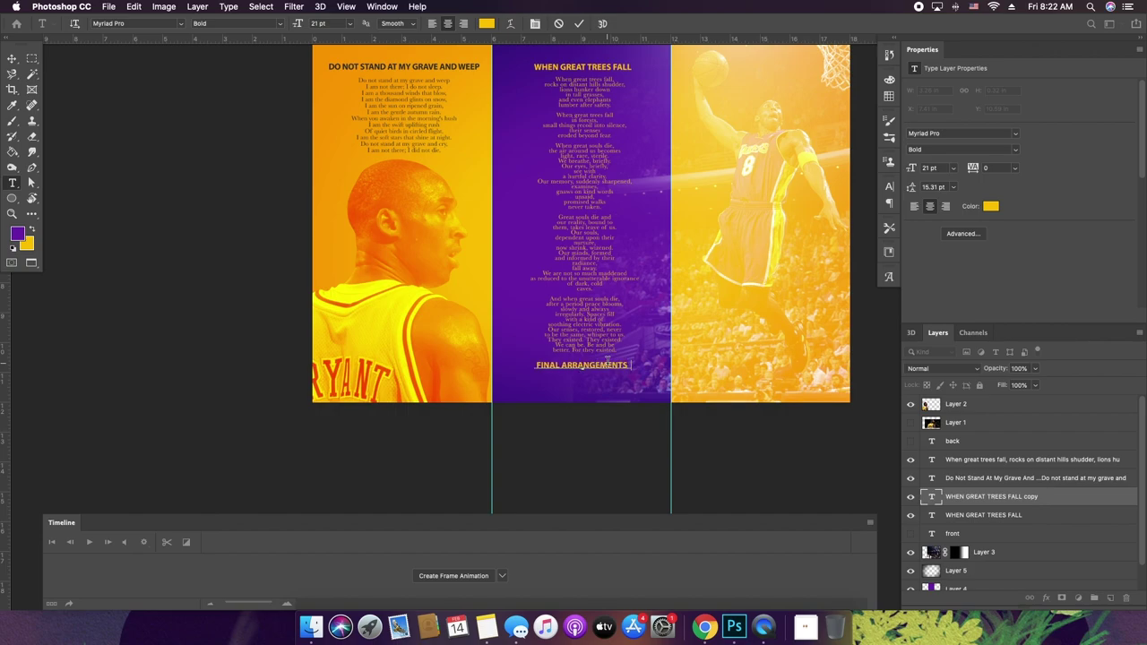
{"action": "type", "text": "ENTRUSTED TO:"}
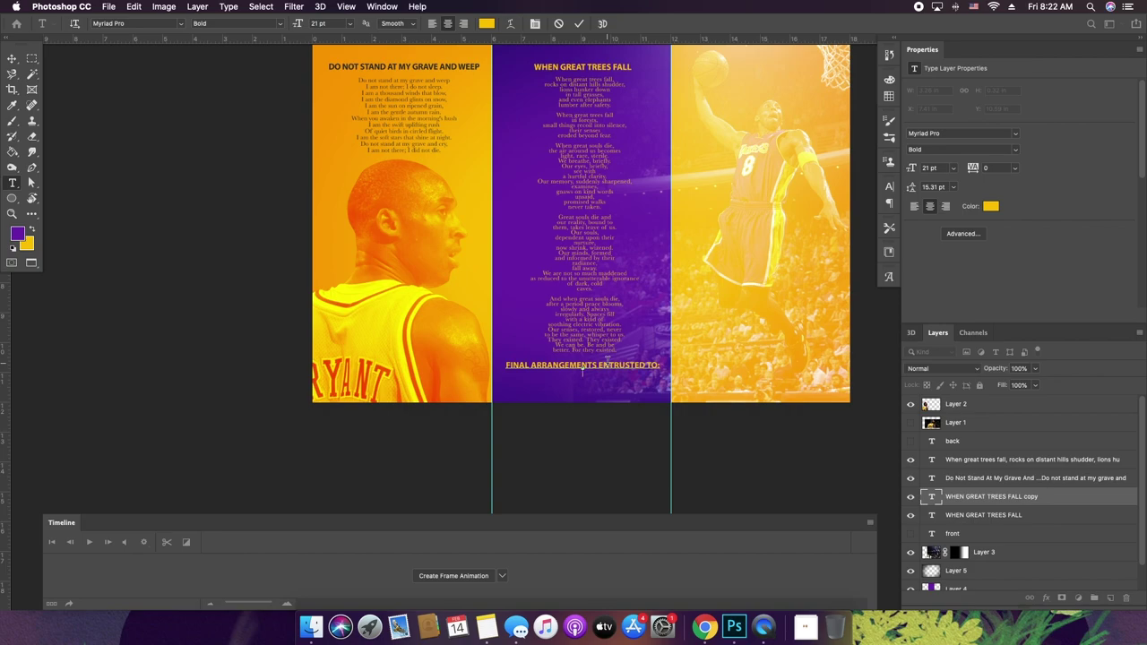
{"action": "key", "text": "super+Return"}
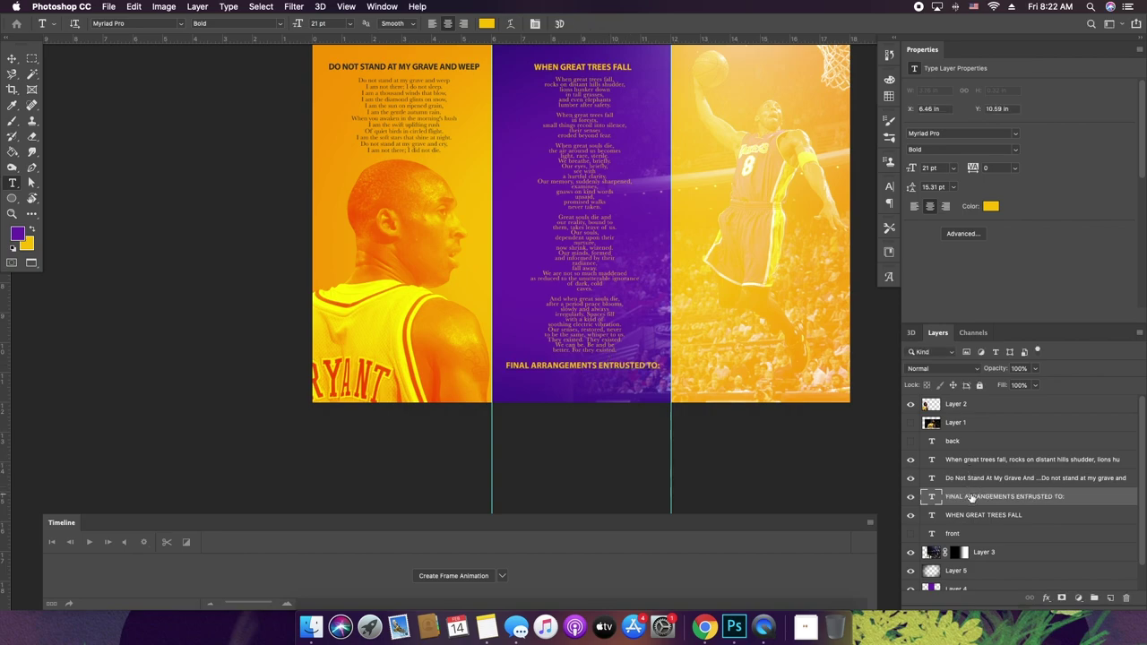
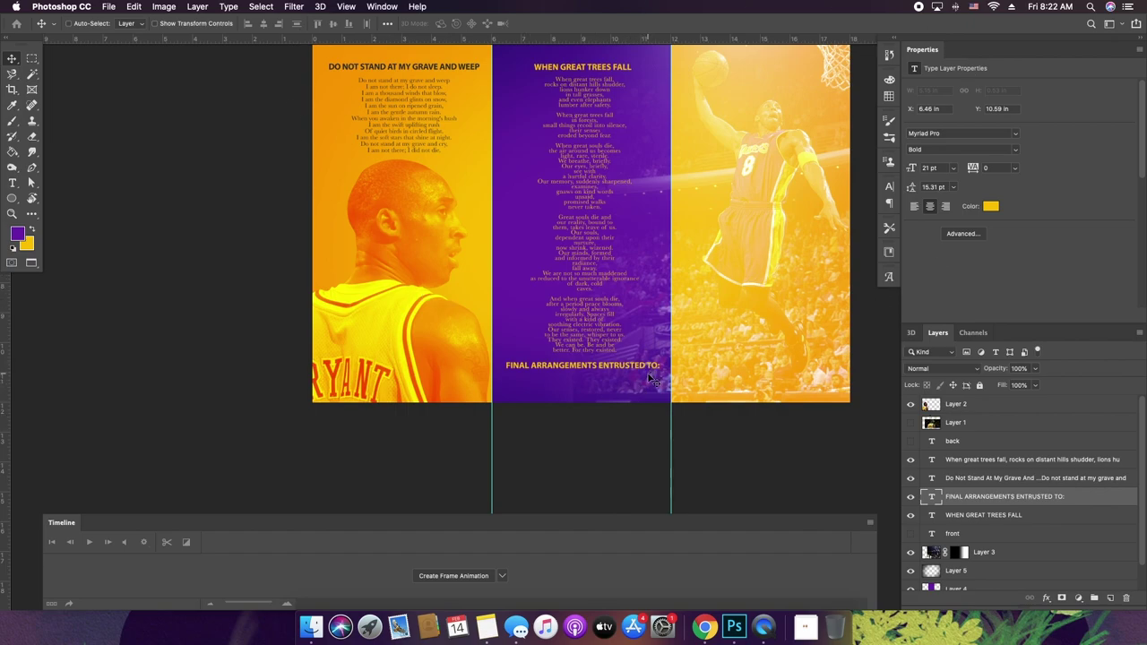
- Add the line "Funeral Home Goes Here" beneath the FINAL ARRANGEMENTS ENTRUSTED TO: heading
{"action": "key", "text": "t"}
{"action": "left_click", "coordinate": [658, 365]}
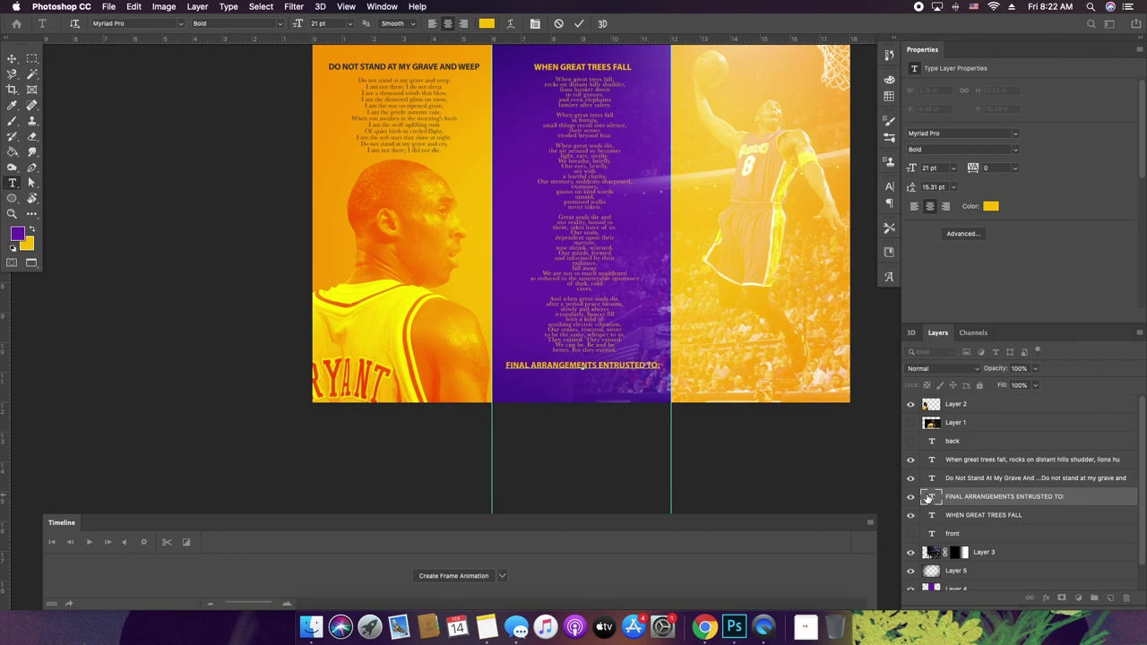
{"action": "type", "text": "Funeral Home Goes Here"}
- Set the "Funeral Home Goes Here" line in Baskerville Regular
{"action": "triple_click", "coordinate": [591, 378]}
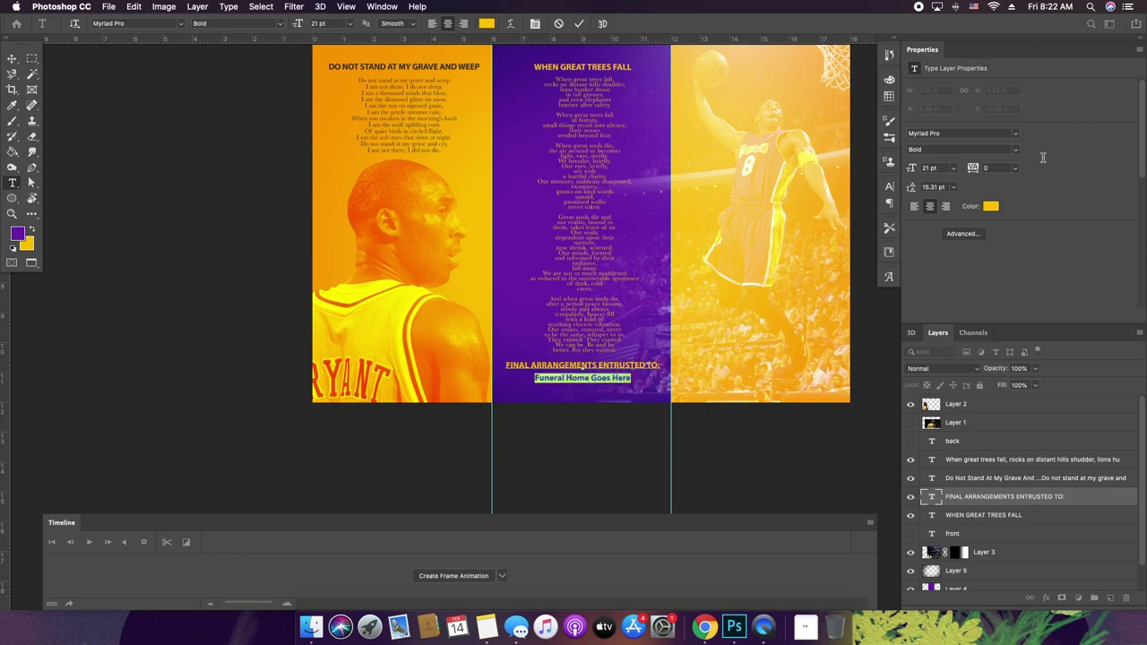
{"action": "left_click", "coordinate": [1019, 151]}
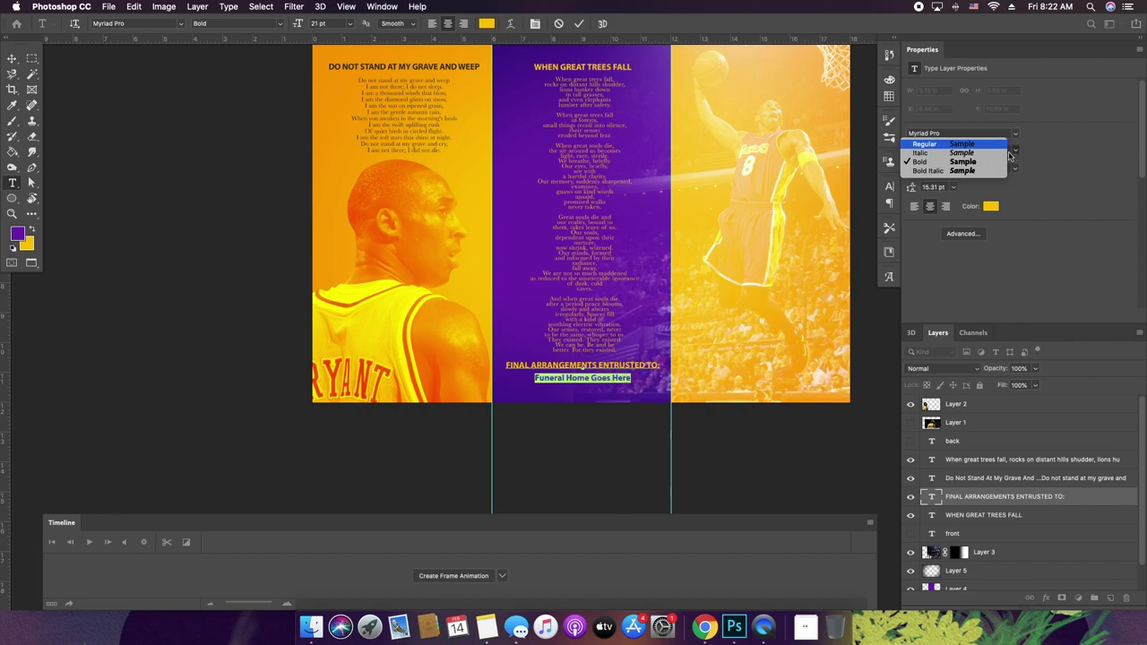
{"action": "left_click", "coordinate": [909, 145]}
{"action": "type", "text": "r"}
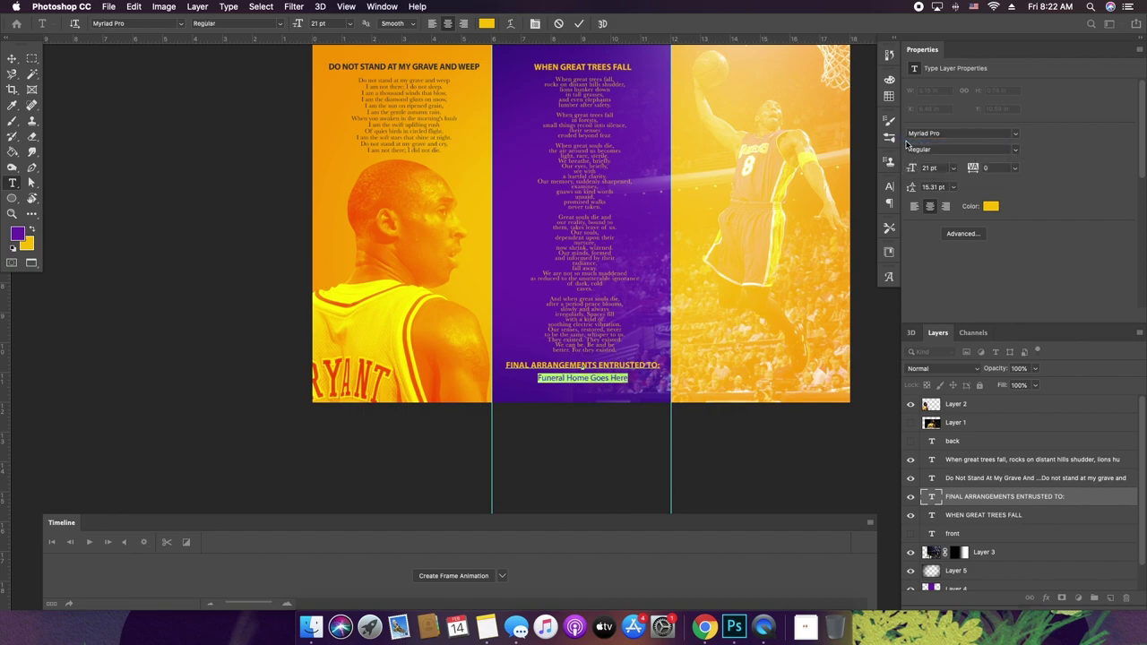
{"action": "left_click", "coordinate": [997, 133]}
{"action": "type", "text": "baskervill"}
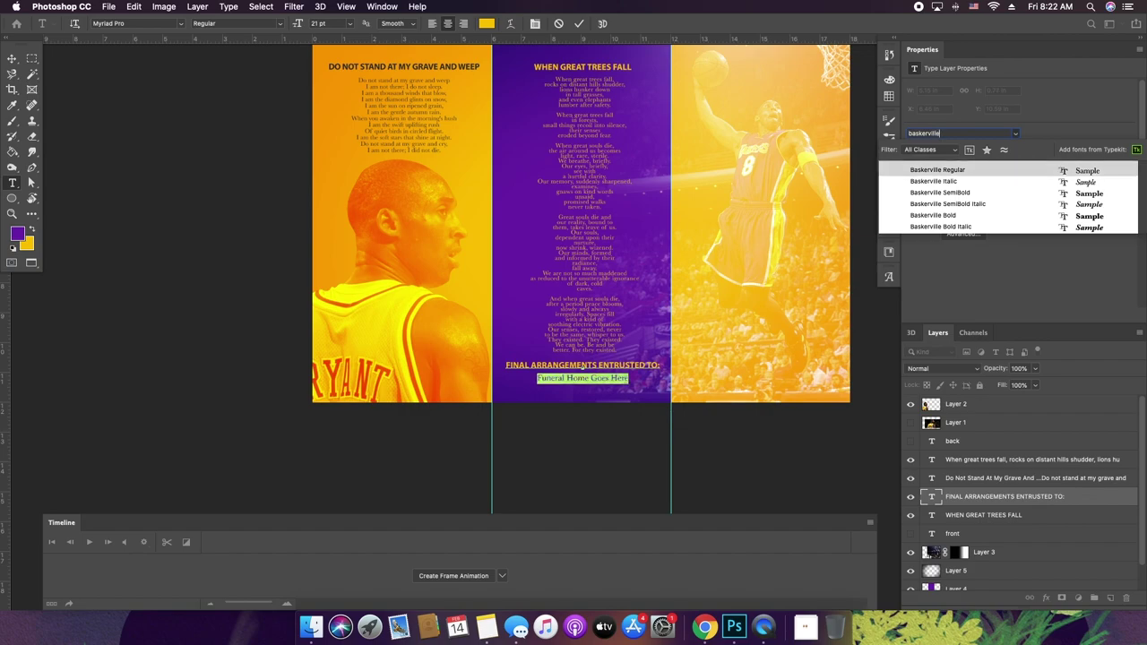
{"action": "key", "text": "Return"}
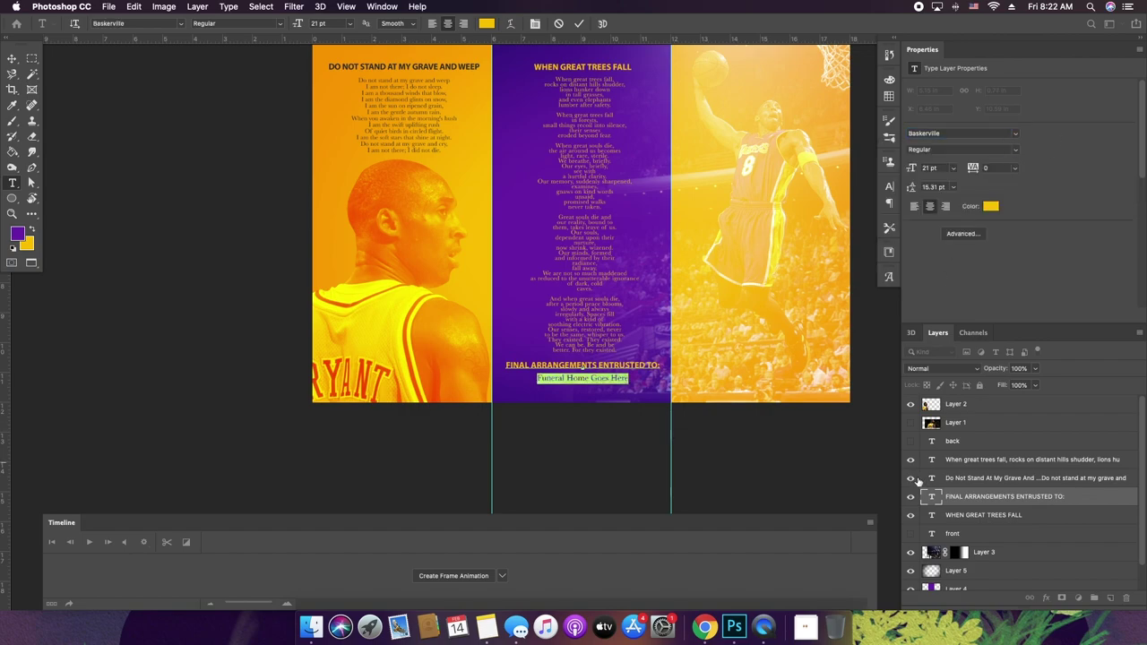
- Add an "Address" line under the funeral home line and set the leading of both lines to Auto
{"action": "left_click", "coordinate": [635, 375]}
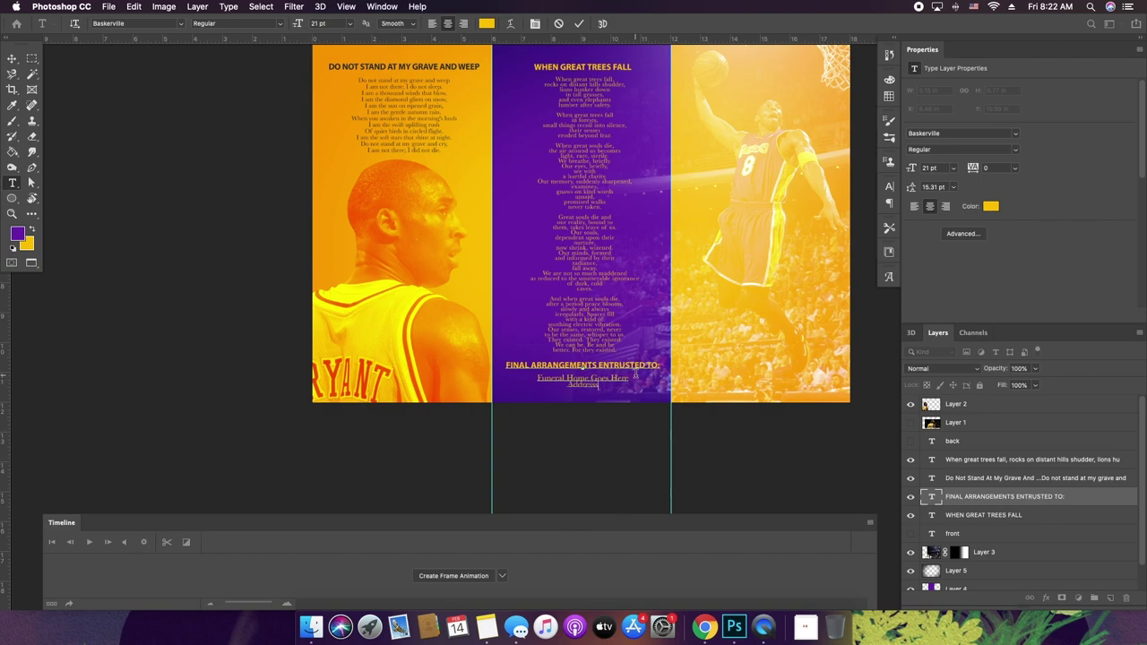
{"action": "key", "text": "super+a"}
{"action": "left_click", "coordinate": [602, 385]}
{"action": "left_click", "coordinate": [625, 394], "text": "shift"}
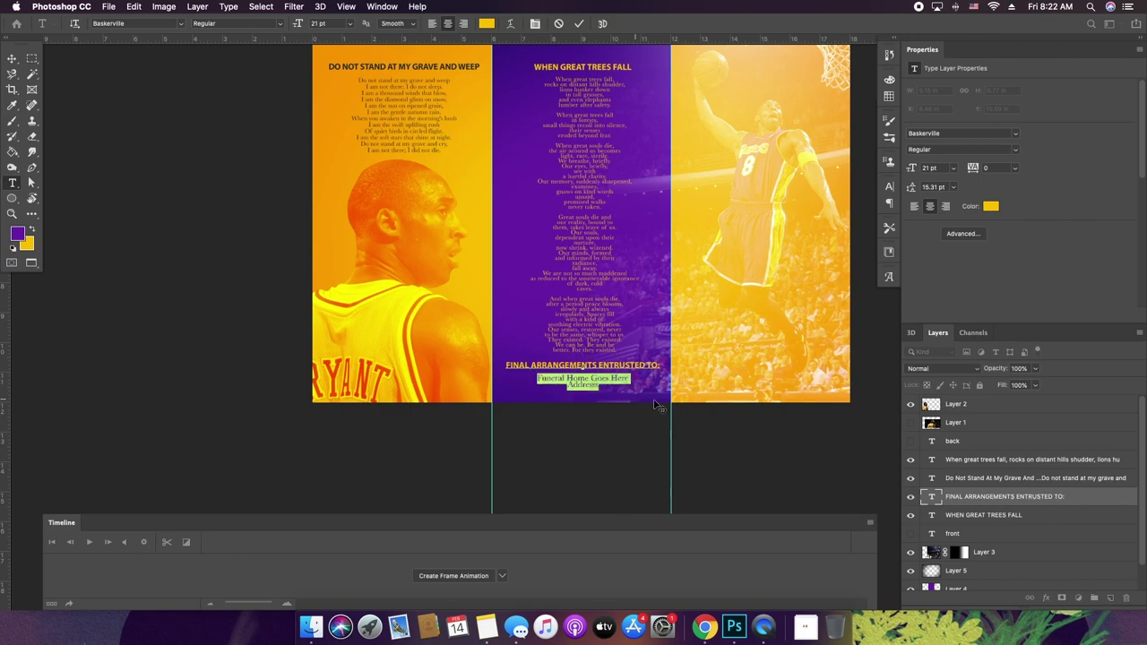
{"action": "left_click", "coordinate": [951, 188]}
{"action": "left_click", "coordinate": [950, 192]}
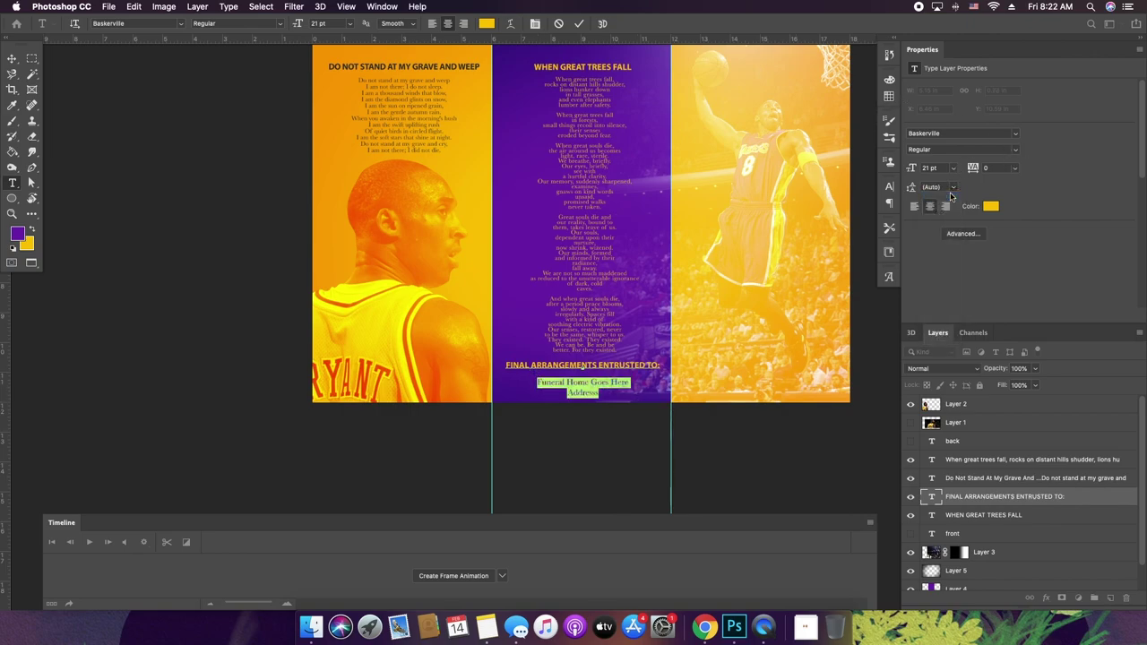
- Tighten the leading of the "Funeral Home Goes Here" line and commit the text
{"action": "triple_click", "coordinate": [613, 377]}
{"action": "left_click_drag", "start_coordinate": [911, 186], "coordinate": [901, 188]}
{"action": "key", "text": "Down"}
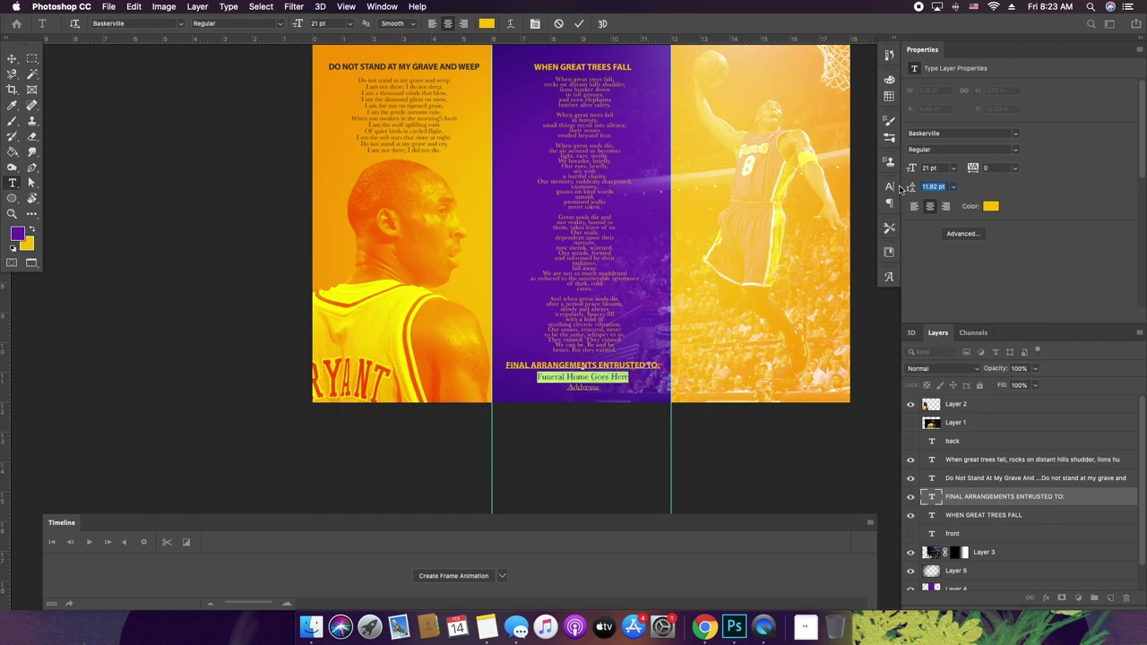
{"action": "key", "text": "Up"}
{"action": "key", "text": "super+Return"}
{"action": "key", "text": "v"}
- Select the dunk photo layer and make a rectangular selection around the purple middle panel between the two guides
{"action": "scroll", "coordinate": [952, 535], "scroll_direction": "down", "scroll_amount": 1}
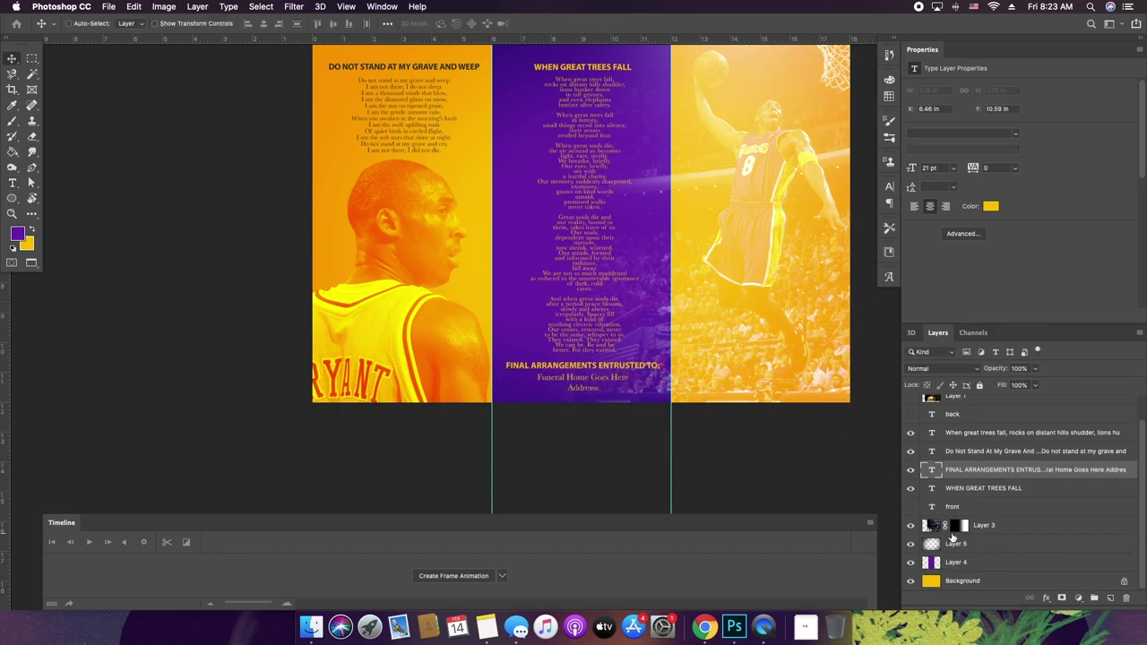
{"action": "left_click", "coordinate": [928, 528]}
{"action": "key", "text": "z"}
{"action": "left_click_drag", "start_coordinate": [620, 343], "coordinate": [731, 303]}
{"action": "left_click_drag", "start_coordinate": [718, 224], "coordinate": [649, 257]}
{"action": "key", "text": "super+0"}
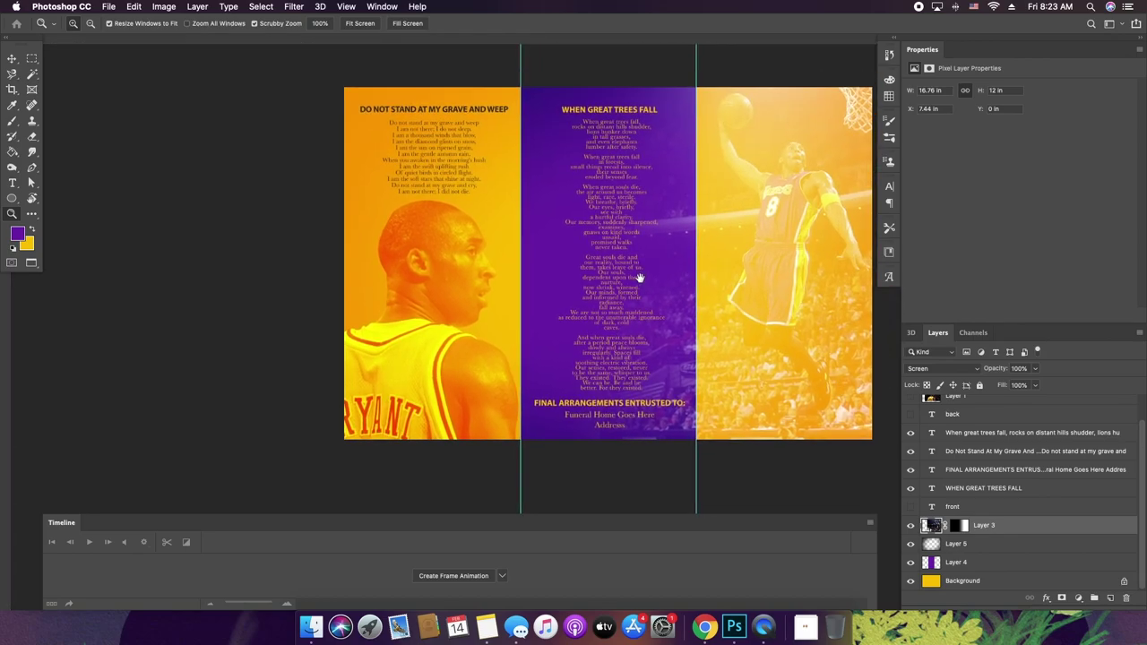
{"action": "key", "text": "super+r"}
{"action": "key", "text": "m"}
{"action": "left_click_drag", "start_coordinate": [519, 91], "coordinate": [693, 460]}
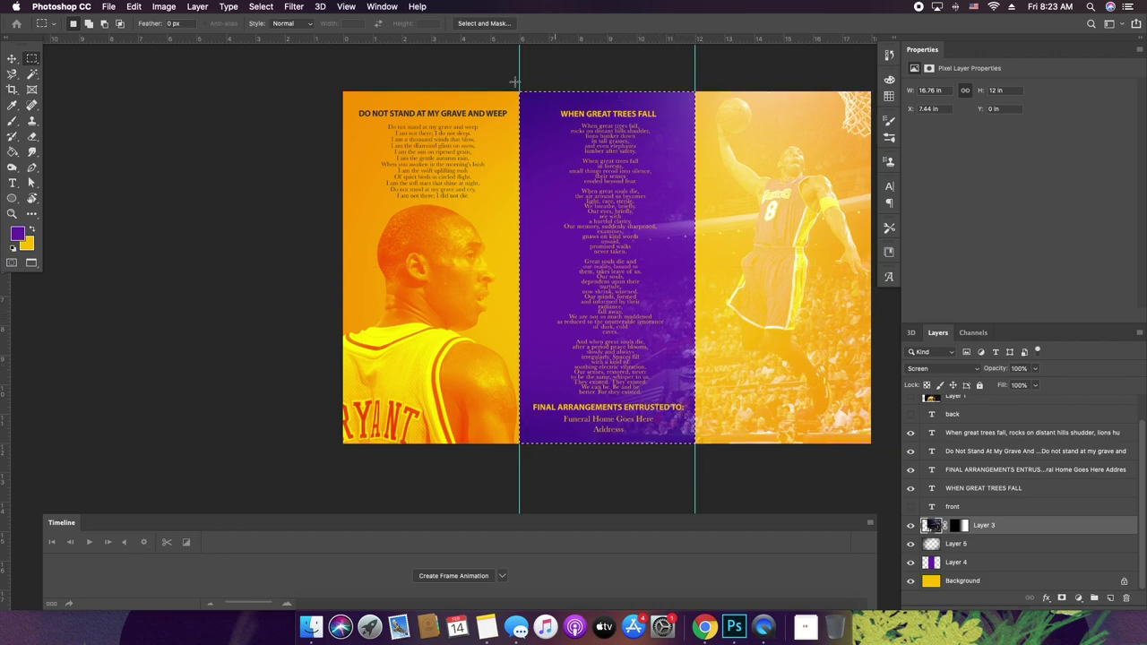
- Desaturate the dunk photo layer inside the selection over the purple middle panel
{"action": "left_click", "coordinate": [934, 527]}
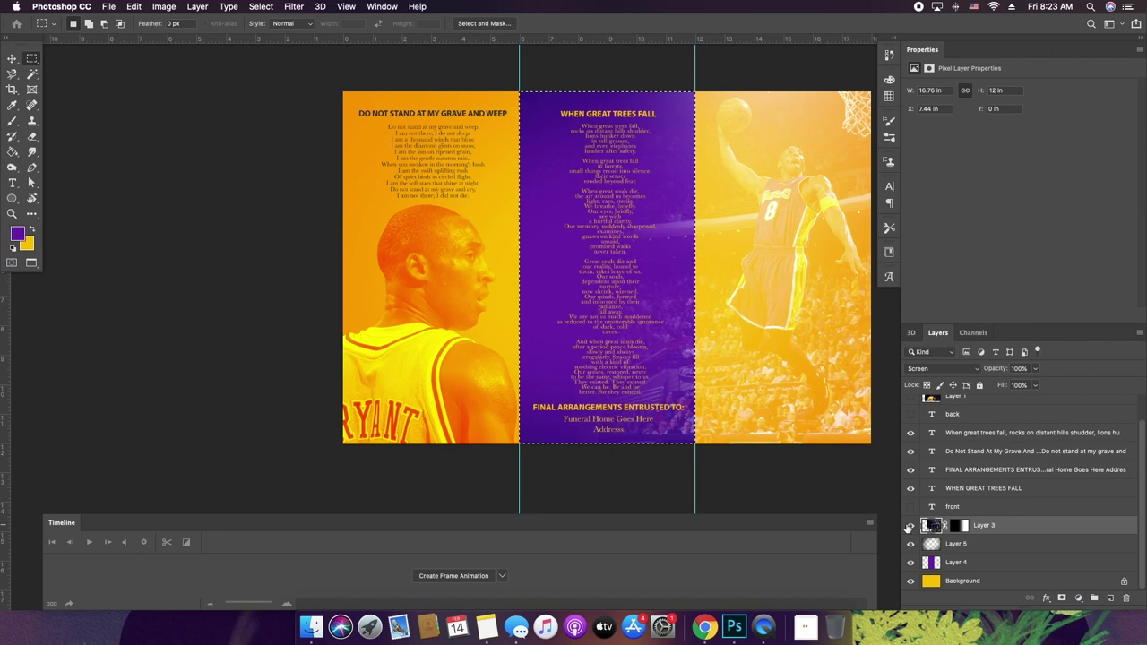
{"action": "left_click", "coordinate": [909, 527]}
{"action": "left_click", "coordinate": [909, 526]}
{"action": "key", "text": "v"}
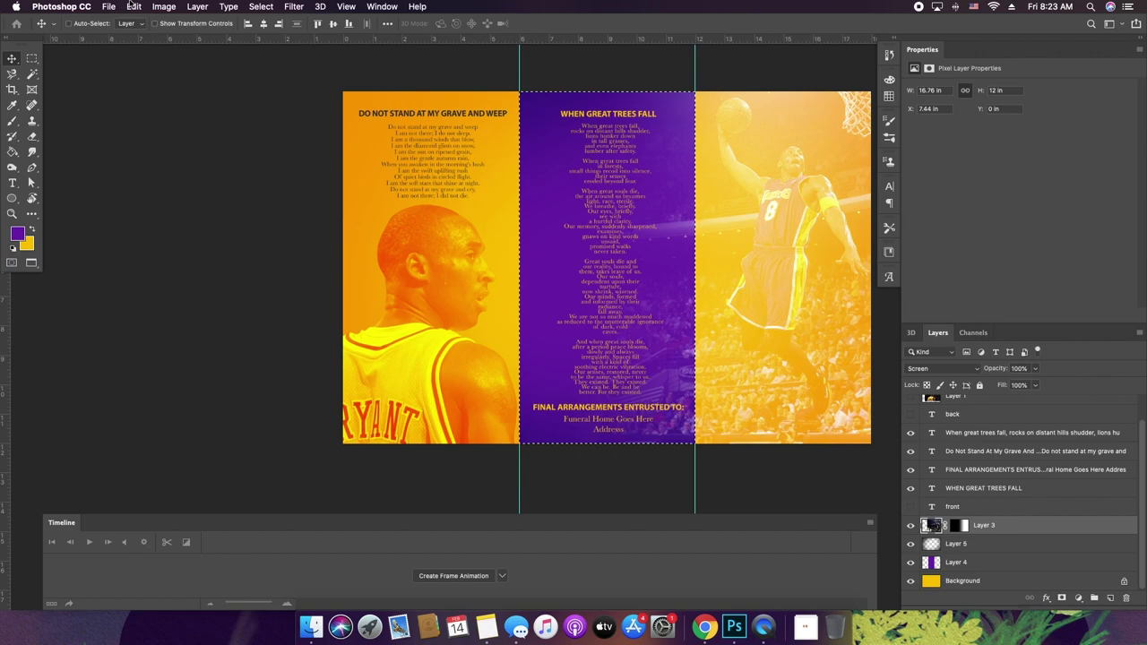
{"action": "left_click", "coordinate": [177, 6]}
{"action": "mouse_move", "coordinate": [187, 39]}
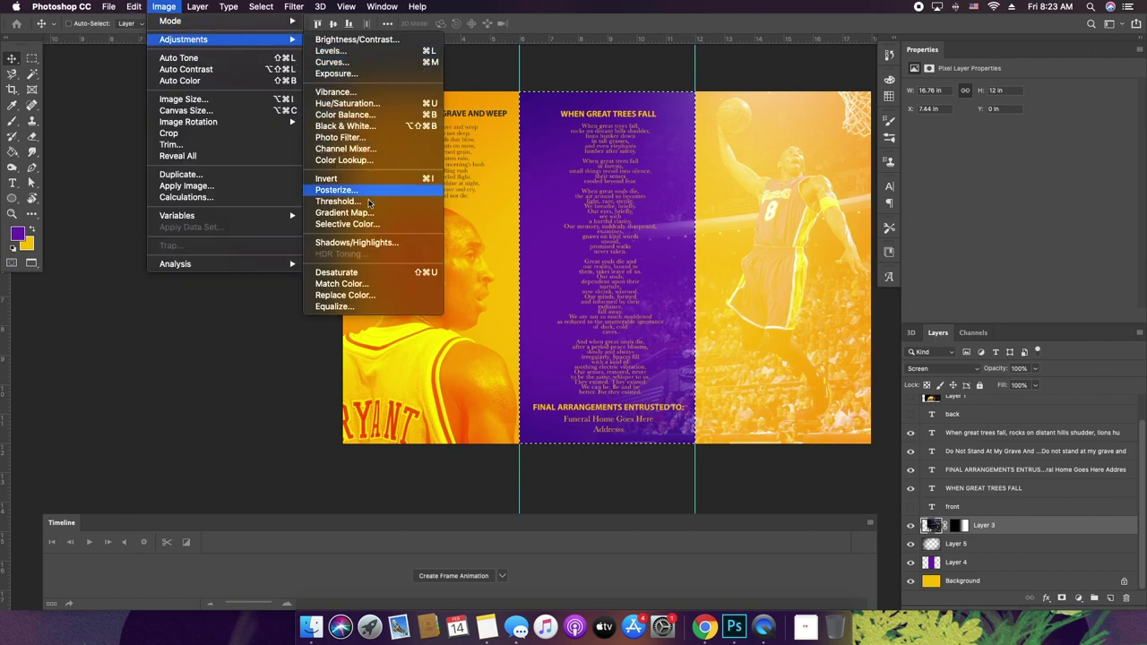
{"action": "left_click", "coordinate": [377, 273]}
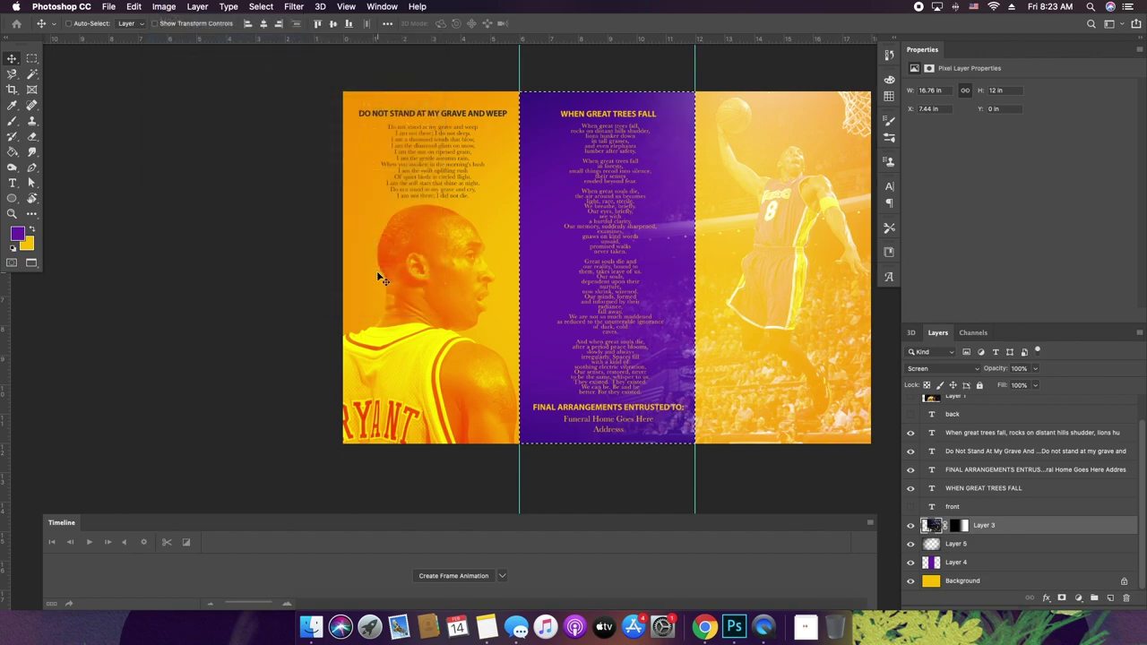
{"action": "key", "text": "super+d"}
{"action": "key", "text": "super+z"}
{"action": "key", "text": "super+z"}
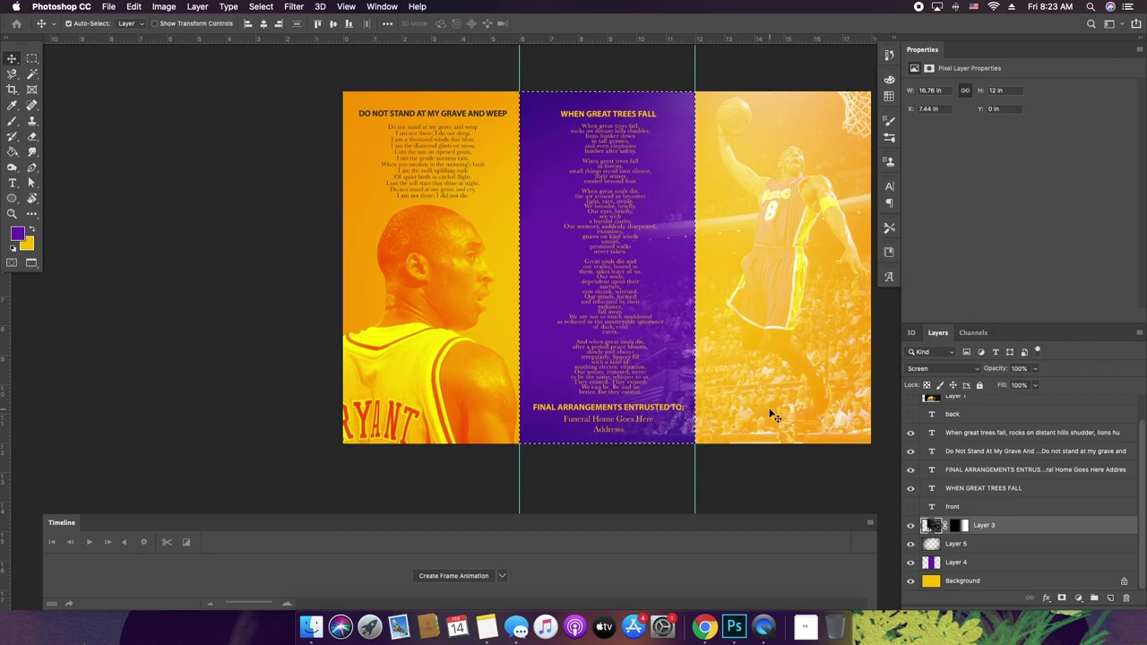
- Place the photo of the player holding the basketball over the right yellow panel, enlarged to about 12.37 by 7.73 in
{"action": "key", "text": "z"}
{"action": "left_click_drag", "start_coordinate": [681, 398], "coordinate": [644, 377]}
{"action": "left_click_drag", "start_coordinate": [676, 303], "coordinate": [695, 302]}
{"action": "key", "text": "v"}
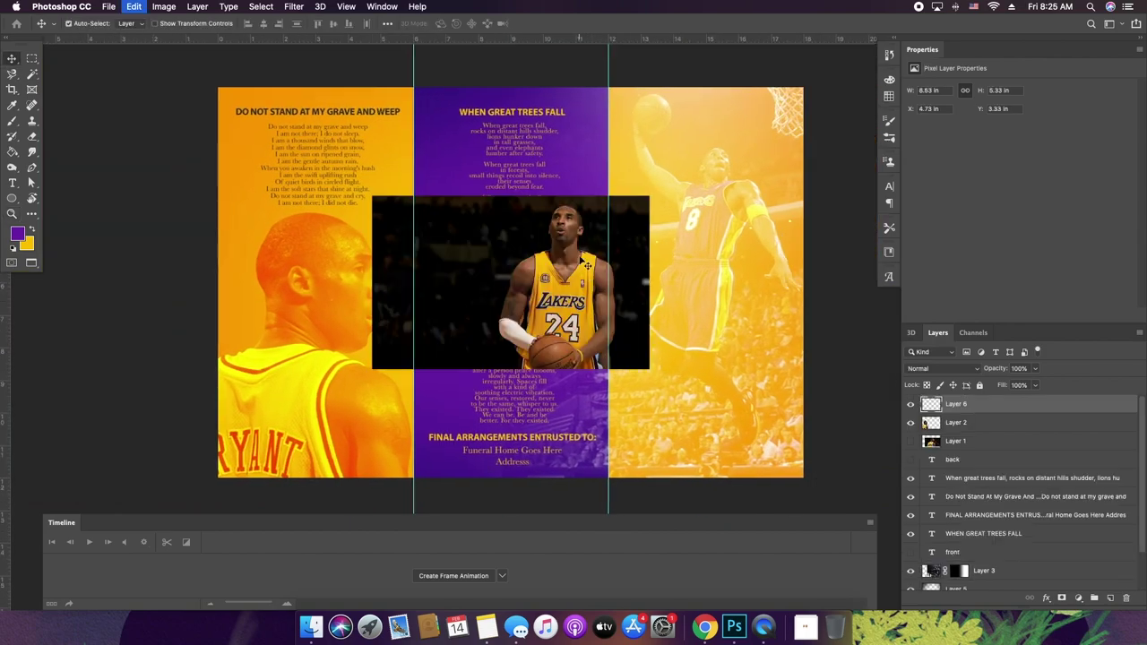
{"action": "left_click_drag", "start_coordinate": [502, 269], "coordinate": [745, 300]}
- Begin a Pen path at the bottom of the jersey's outer side and trace up to the underside of the forearm
{"action": "key", "text": "z"}
{"action": "mouse_move", "coordinate": [758, 339]}
{"action": "left_mouse_down"}
{"action": "mouse_move", "coordinate": [806, 339]}
{"action": "mouse_move", "coordinate": [778, 338]}
{"action": "left_mouse_up"}
{"action": "key", "text": "p"}
{"action": "left_click_drag", "start_coordinate": [618, 342], "coordinate": [663, 342]}
{"action": "left_click", "coordinate": [628, 446]}
{"action": "left_click", "coordinate": [607, 362]}
{"action": "left_click", "coordinate": [597, 317]}
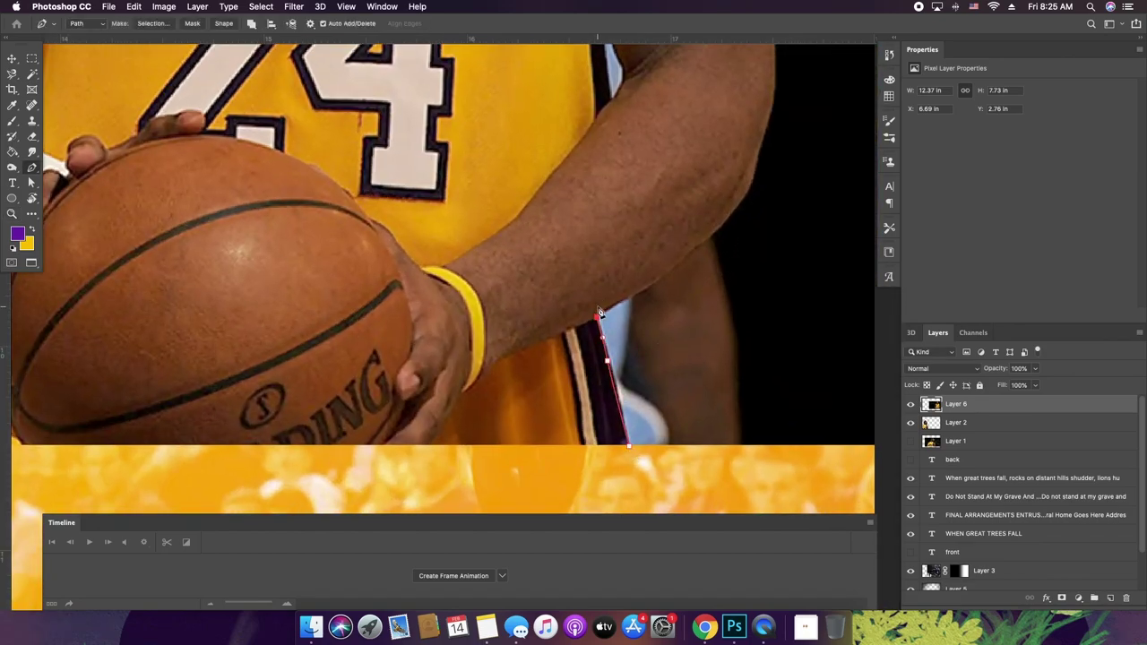
- Continue the Pen path around the elbow and up the outer edge of the player's bare arm
{"action": "key", "text": "super+plus"}
{"action": "left_click_drag", "start_coordinate": [705, 248], "coordinate": [760, 215]}
{"action": "left_click_drag", "start_coordinate": [694, 218], "coordinate": [514, 422]}
{"action": "left_click_drag", "start_coordinate": [648, 310], "coordinate": [666, 232]}
{"action": "left_click_drag", "start_coordinate": [666, 231], "coordinate": [670, 493]}
{"action": "left_click_drag", "start_coordinate": [672, 119], "coordinate": [695, 478]}
{"action": "left_click_drag", "start_coordinate": [651, 318], "coordinate": [619, 507]}
{"action": "left_click_drag", "start_coordinate": [642, 389], "coordinate": [645, 325]}
- Trace the Pen path over the shoulder and along the jersey strap to the base of the neck
{"action": "left_click_drag", "start_coordinate": [643, 272], "coordinate": [785, 458]}
{"action": "left_click_drag", "start_coordinate": [746, 311], "coordinate": [729, 268]}
{"action": "left_click_drag", "start_coordinate": [650, 214], "coordinate": [614, 195]}
{"action": "left_click_drag", "start_coordinate": [539, 166], "coordinate": [509, 144]}
{"action": "left_click_drag", "start_coordinate": [573, 204], "coordinate": [826, 443]}
{"action": "left_click_drag", "start_coordinate": [728, 350], "coordinate": [683, 338]}
{"action": "left_click_drag", "start_coordinate": [627, 312], "coordinate": [568, 291]}
{"action": "left_click_drag", "start_coordinate": [538, 277], "coordinate": [495, 269]}
{"action": "left_click_drag", "start_coordinate": [465, 259], "coordinate": [459, 256]}
{"action": "left_click_drag", "start_coordinate": [459, 256], "coordinate": [547, 398]}
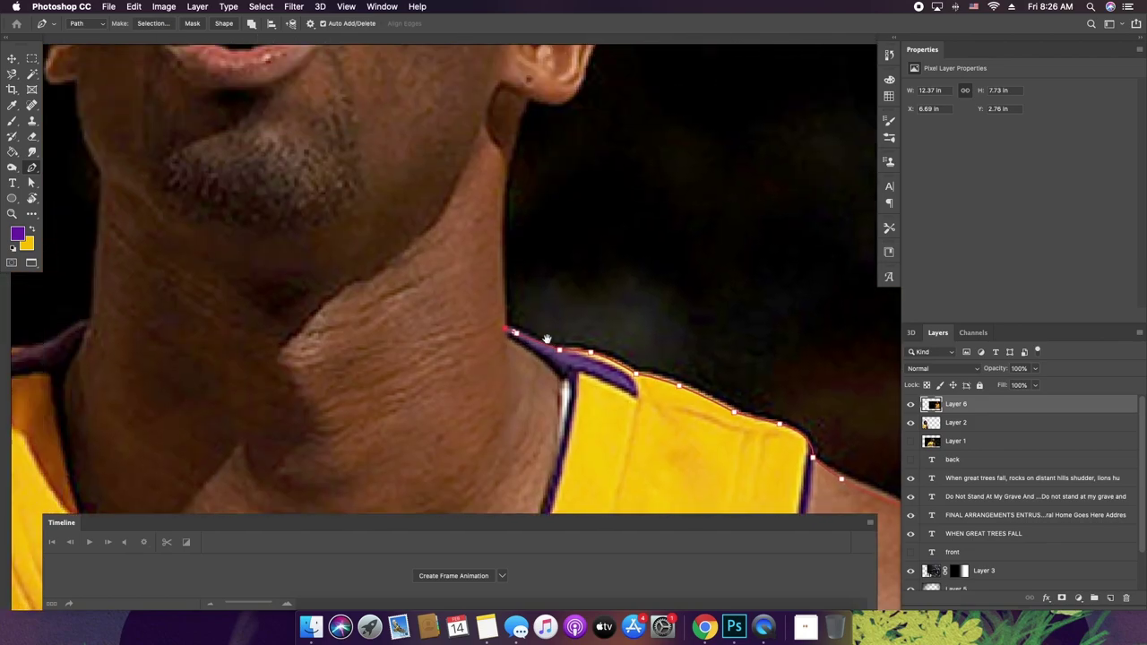
- Extend the Pen path up the side of the neck and around the nearby ear
{"action": "left_click", "coordinate": [541, 396]}
{"action": "left_click_drag", "start_coordinate": [537, 287], "coordinate": [538, 271]}
{"action": "left_click_drag", "start_coordinate": [552, 203], "coordinate": [607, 319]}
{"action": "left_click", "coordinate": [563, 169]}
{"action": "scroll", "coordinate": [594, 171], "scroll_direction": "up", "scroll_amount": 3}
{"action": "left_click_drag", "start_coordinate": [624, 263], "coordinate": [592, 207]}
{"action": "left_click_drag", "start_coordinate": [593, 207], "coordinate": [714, 483]}
- Trace the Pen path over the top of the head and down the opposite side of the forehead
{"action": "left_click_drag", "start_coordinate": [712, 327], "coordinate": [701, 238]}
{"action": "left_click_drag", "start_coordinate": [702, 238], "coordinate": [873, 374]}
{"action": "left_click_drag", "start_coordinate": [750, 230], "coordinate": [679, 176]}
{"action": "left_click_drag", "start_coordinate": [465, 118], "coordinate": [331, 134]}
{"action": "left_click_drag", "start_coordinate": [267, 208], "coordinate": [249, 222]}
{"action": "left_click_drag", "start_coordinate": [194, 290], "coordinate": [175, 349]}
{"action": "left_click_drag", "start_coordinate": [153, 436], "coordinate": [151, 460]}
- Trace the Pen path down the temple and around the outer edge of the second ear
{"action": "left_click_drag", "start_coordinate": [151, 482], "coordinate": [252, 245]}
{"action": "left_click", "coordinate": [237, 287]}
{"action": "left_click", "coordinate": [238, 306]}
{"action": "left_click", "coordinate": [209, 306]}
{"action": "left_click", "coordinate": [209, 338]}
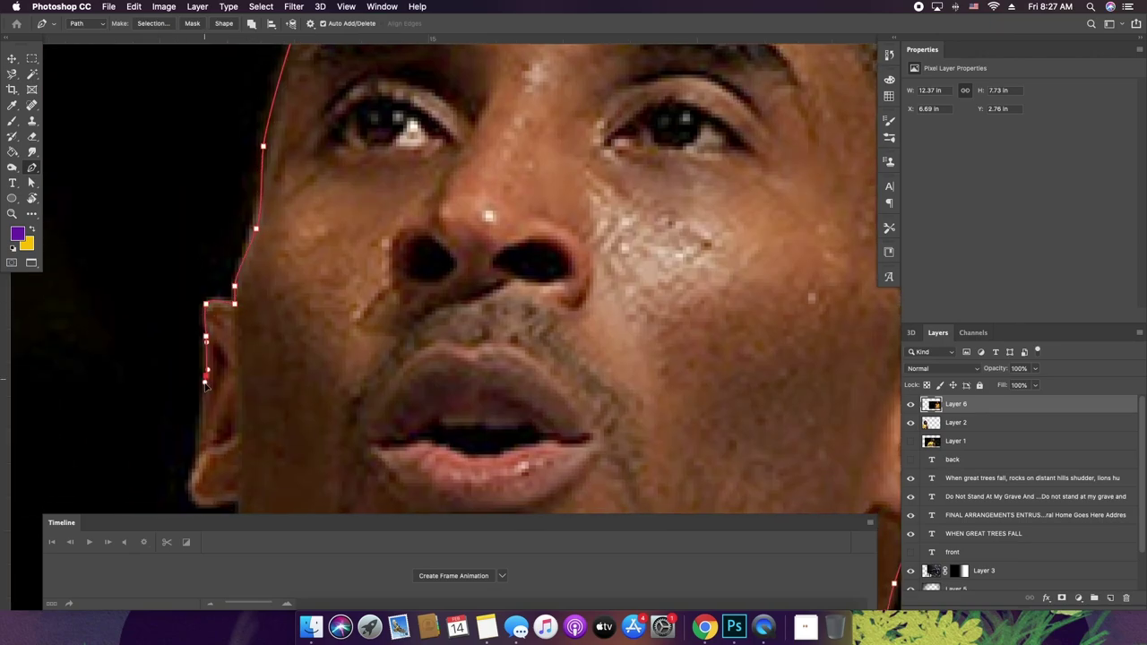
{"action": "left_click", "coordinate": [209, 377]}
{"action": "left_click", "coordinate": [205, 442]}
{"action": "left_click", "coordinate": [197, 470]}
- Continue the Pen path from the earlobe down the neck to the second jersey strap
{"action": "left_click", "coordinate": [307, 427]}
{"action": "left_click", "coordinate": [322, 455]}
{"action": "left_click_drag", "start_coordinate": [322, 455], "coordinate": [345, 192]}
{"action": "left_click_drag", "start_coordinate": [342, 264], "coordinate": [340, 336]}
{"action": "left_click", "coordinate": [335, 425]}
{"action": "left_click_drag", "start_coordinate": [298, 439], "coordinate": [259, 462]}
{"action": "left_click_drag", "start_coordinate": [259, 462], "coordinate": [513, 301]}
{"action": "left_click_drag", "start_coordinate": [407, 327], "coordinate": [387, 330]}
- Trace the Pen path along the second strap and over the rounded shoulder
{"action": "left_click_drag", "start_coordinate": [359, 340], "coordinate": [531, 277]}
{"action": "left_click_drag", "start_coordinate": [477, 276], "coordinate": [448, 281]}
{"action": "left_click", "coordinate": [388, 302]}
{"action": "left_click", "coordinate": [373, 320]}
{"action": "left_click_drag", "start_coordinate": [370, 338], "coordinate": [668, 189]}
{"action": "left_click_drag", "start_coordinate": [529, 254], "coordinate": [493, 273]}
{"action": "left_click_drag", "start_coordinate": [385, 315], "coordinate": [588, 120]}
{"action": "left_click_drag", "start_coordinate": [499, 218], "coordinate": [433, 295]}
- Continue the Pen path down the outer edge of the upper arm to the white arm sleeve
{"action": "left_click_drag", "start_coordinate": [433, 346], "coordinate": [481, 169]}
{"action": "left_click_drag", "start_coordinate": [407, 272], "coordinate": [429, 131]}
{"action": "left_click_drag", "start_coordinate": [412, 204], "coordinate": [409, 265]}
{"action": "left_click_drag", "start_coordinate": [405, 322], "coordinate": [402, 344]}
{"action": "left_click_drag", "start_coordinate": [344, 488], "coordinate": [475, 225]}
{"action": "left_click_drag", "start_coordinate": [435, 394], "coordinate": [440, 179]}
{"action": "left_click_drag", "start_coordinate": [386, 359], "coordinate": [376, 395]}
{"action": "left_click", "coordinate": [361, 467]}
{"action": "left_click", "coordinate": [349, 496]}
- Trace the Pen path around the elbow and along the lower edge of the white arm sleeve
{"action": "left_click_drag", "start_coordinate": [349, 496], "coordinate": [539, 73]}
{"action": "left_click", "coordinate": [528, 91]}
{"action": "left_click", "coordinate": [515, 123]}
{"action": "left_click", "coordinate": [521, 155]}
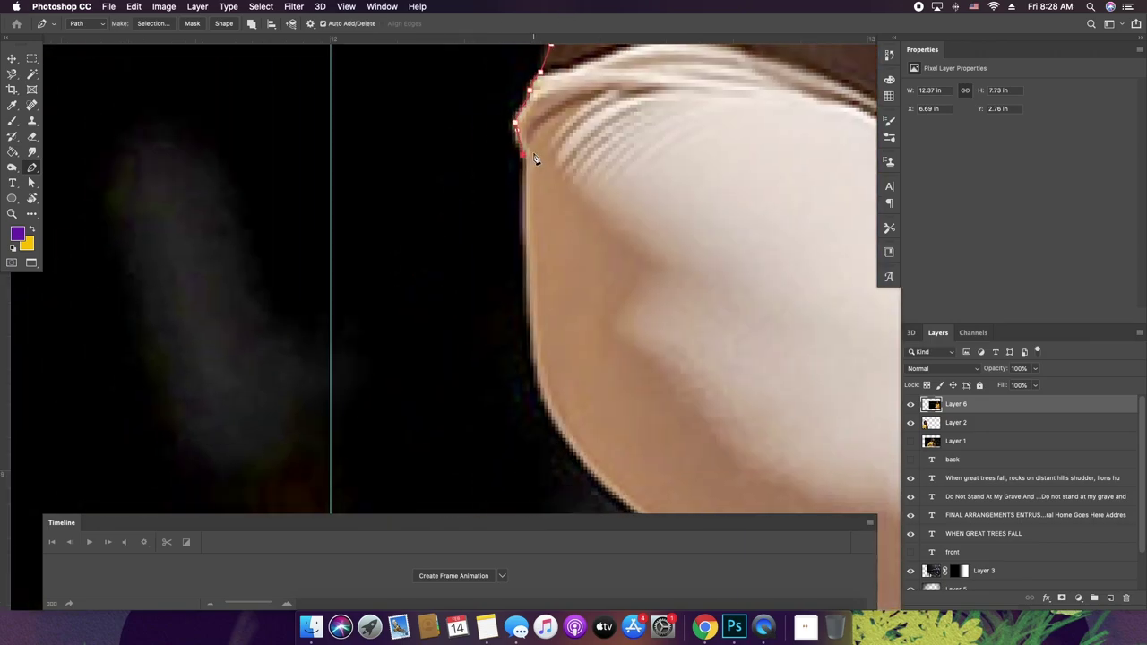
{"action": "left_click", "coordinate": [529, 159]}
{"action": "scroll", "coordinate": [533, 159], "scroll_direction": "up", "scroll_amount": 3}
{"action": "left_click_drag", "start_coordinate": [622, 312], "coordinate": [583, 95]}
{"action": "left_click_drag", "start_coordinate": [497, 436], "coordinate": [419, 186]}
{"action": "left_click_drag", "start_coordinate": [515, 297], "coordinate": [568, 330]}
{"action": "left_click_drag", "start_coordinate": [649, 371], "coordinate": [576, 212]}
- Bring the Pen path down to the photo's bottom edge and close it at the starting point
{"action": "left_click", "coordinate": [628, 269]}
{"action": "left_click_drag", "start_coordinate": [610, 317], "coordinate": [611, 329]}
{"action": "left_click_drag", "start_coordinate": [657, 410], "coordinate": [682, 440]}
{"action": "left_click", "coordinate": [731, 489]}
{"action": "left_click_drag", "start_coordinate": [732, 493], "coordinate": [590, 257]}
{"action": "left_click_drag", "start_coordinate": [597, 320], "coordinate": [599, 66]}
{"action": "left_click_drag", "start_coordinate": [576, 330], "coordinate": [578, 357]}
{"action": "left_click_drag", "start_coordinate": [833, 258], "coordinate": [593, 164]}
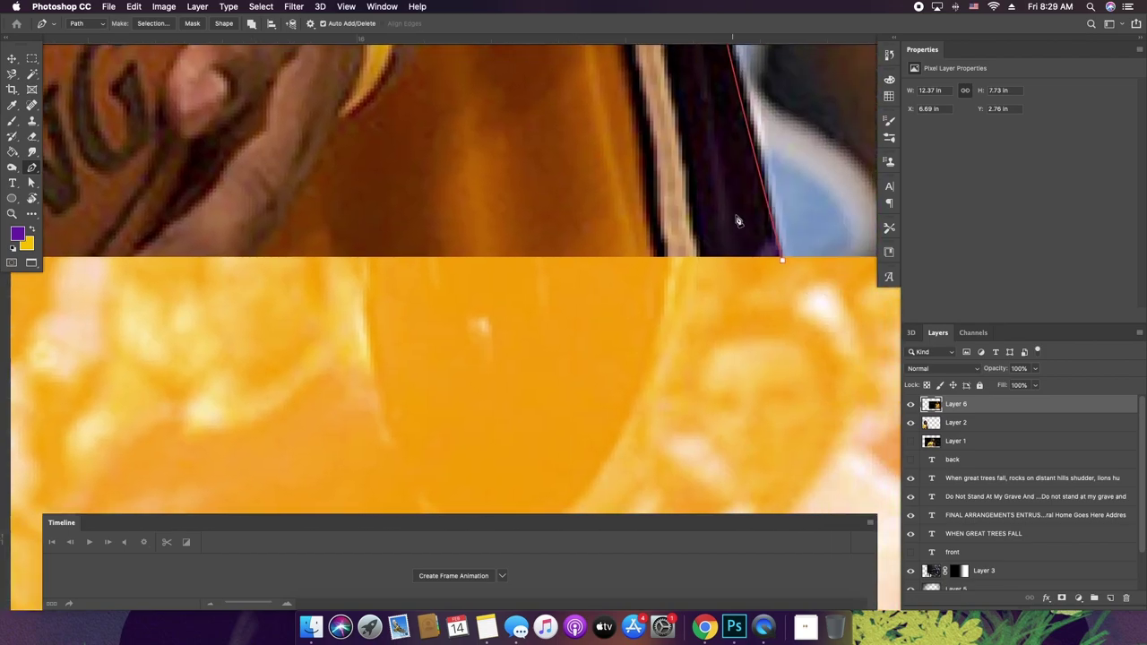
{"action": "left_click", "coordinate": [782, 259]}
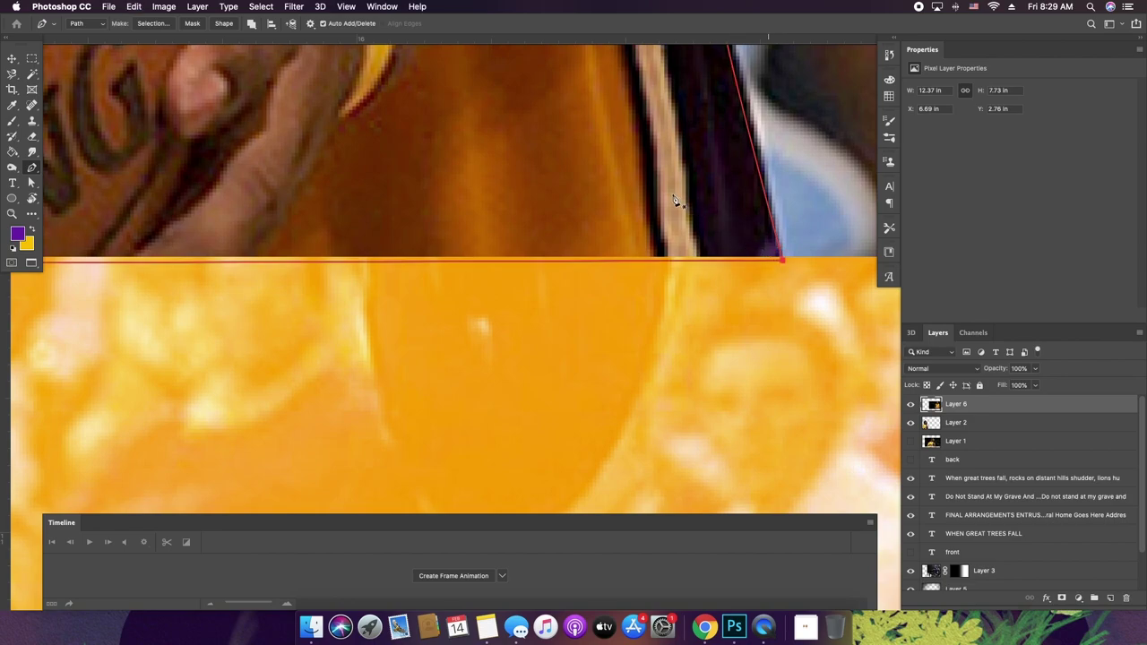
- Convert the path to a selection, copy the player to a new layer and hide the original photo layer
{"action": "right_click", "coordinate": [673, 194]}
{"action": "left_click", "coordinate": [706, 239]}
{"action": "key", "text": "Return"}
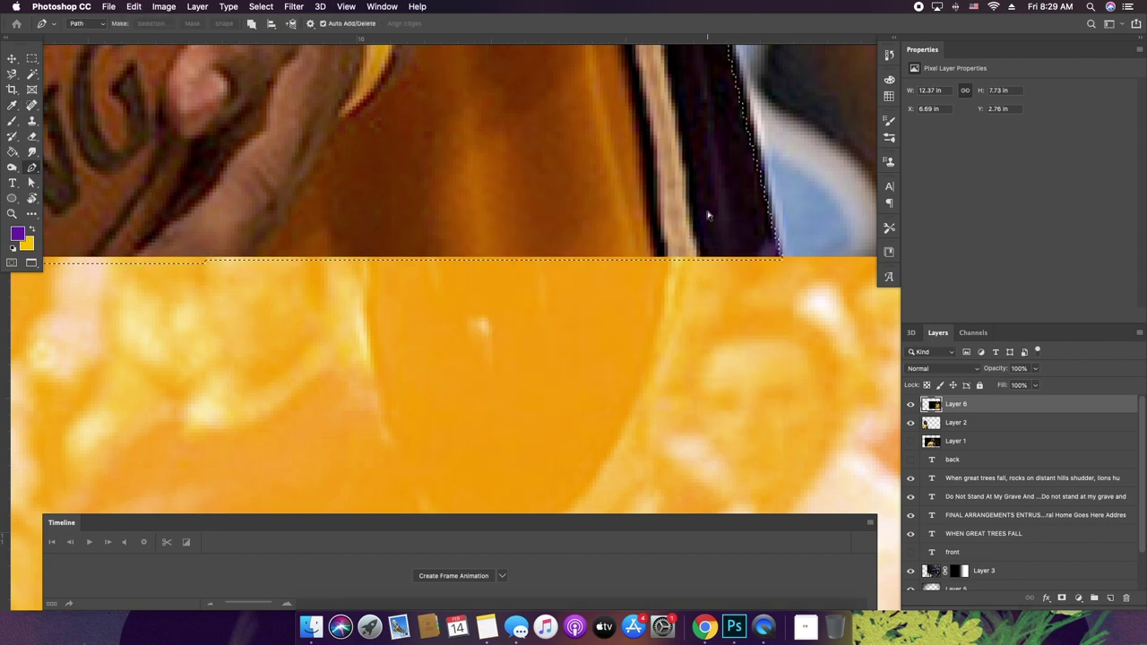
{"action": "key", "text": "ctrl+j"}
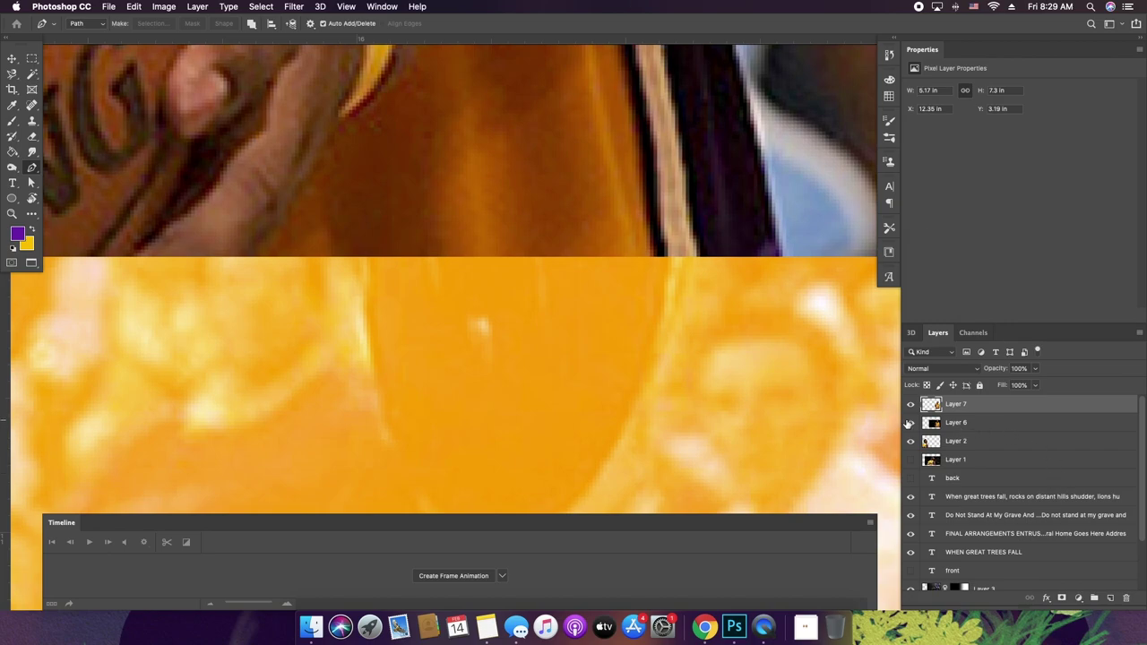
{"action": "left_click", "coordinate": [911, 422]}
- Move the player cutout down to the bottom edge of the right panel and scale it to about 110%
{"action": "key", "text": "z"}
{"action": "left_click_drag", "start_coordinate": [809, 355], "coordinate": [728, 272]}
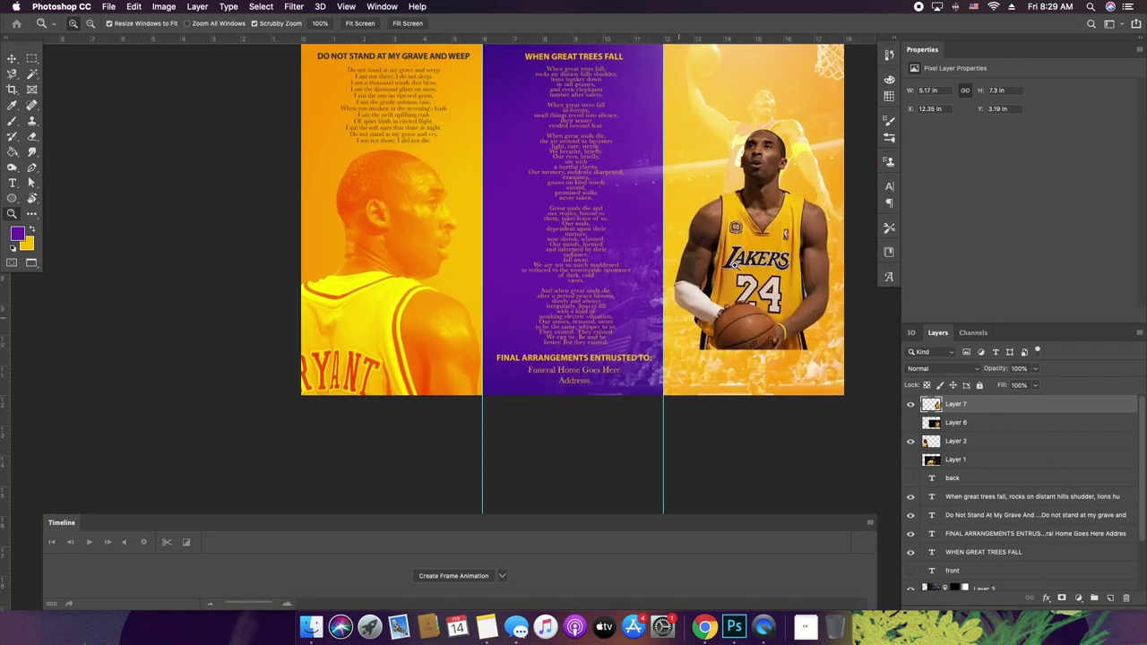
{"action": "key", "text": "v"}
{"action": "left_click_drag", "start_coordinate": [766, 206], "coordinate": [771, 249]}
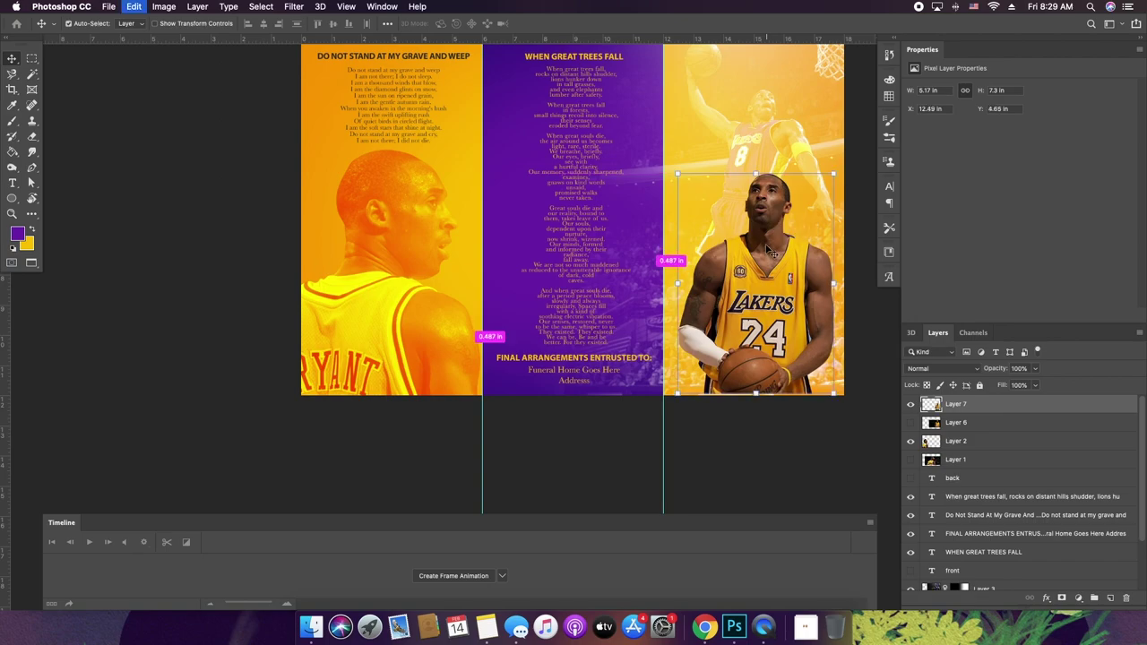
{"action": "key", "text": "ctrl+t"}
{"action": "left_click_drag", "start_coordinate": [676, 172], "coordinate": [660, 152]}
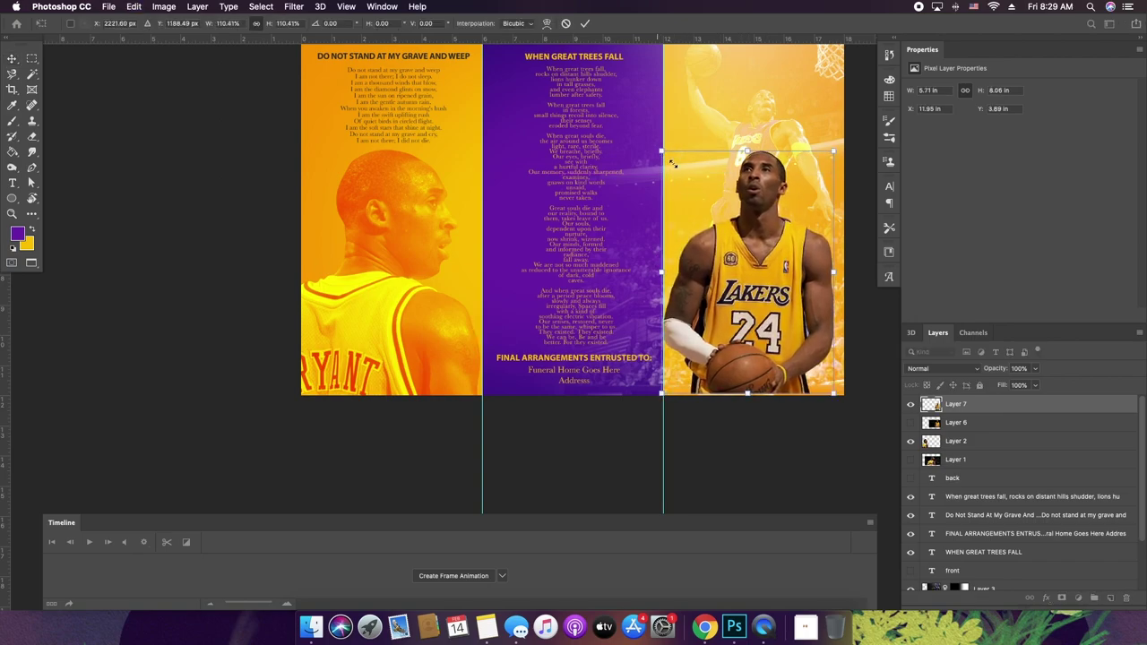
{"action": "left_click_drag", "start_coordinate": [785, 231], "coordinate": [800, 233]}
{"action": "key", "text": "Return"}
- Nudge the player cutout left and up and add a layer mask to it
{"action": "key", "text": "shift+Left"}
{"action": "key", "text": "shift+Left"}
{"action": "key", "text": "shift+Left"}
{"action": "key", "text": "shift+Left"}
{"action": "key", "text": "shift+Up"}
{"action": "key", "text": "shift+Up"}
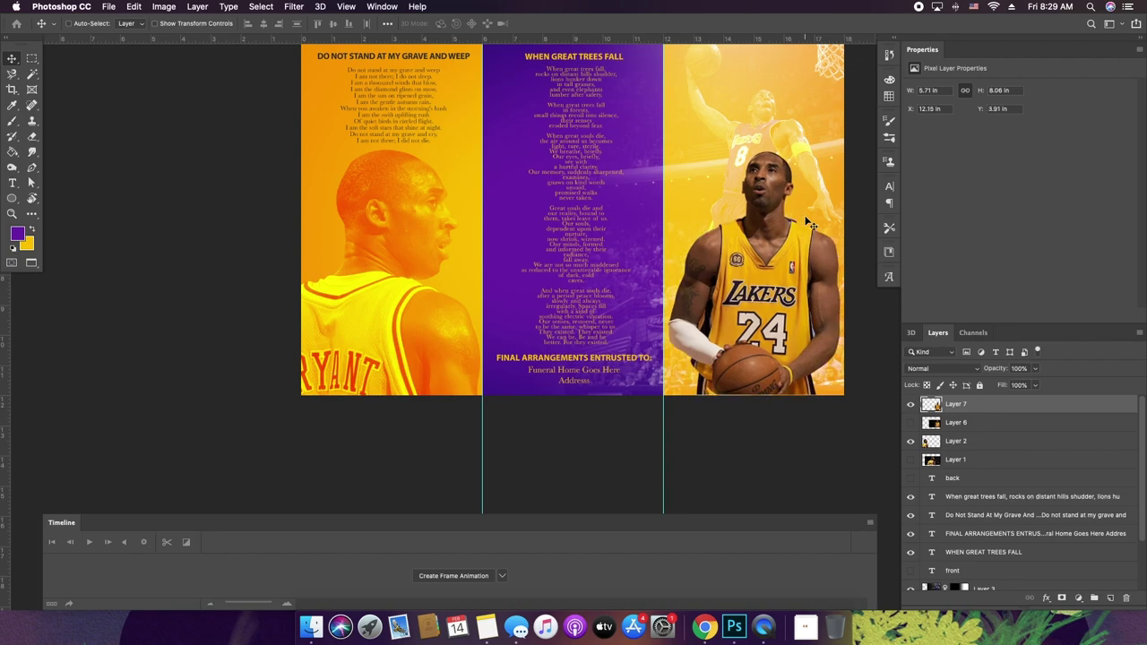
{"action": "left_click", "coordinate": [1061, 599]}
- Try to fade the lower part of the cutout with a black gradient on its layer mask
{"action": "key", "text": "g"}
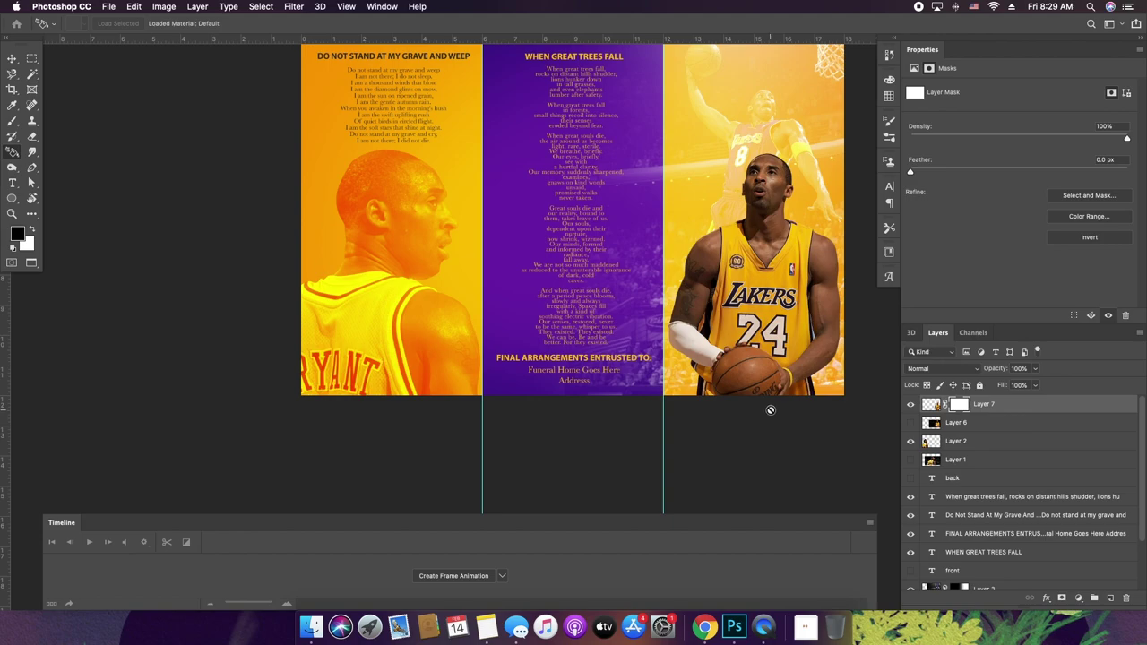
{"action": "left_click_drag", "start_coordinate": [767, 335], "coordinate": [766, 334]}
{"action": "left_click_drag", "start_coordinate": [766, 428], "coordinate": [766, 297]}
{"action": "key", "text": "super+z"}
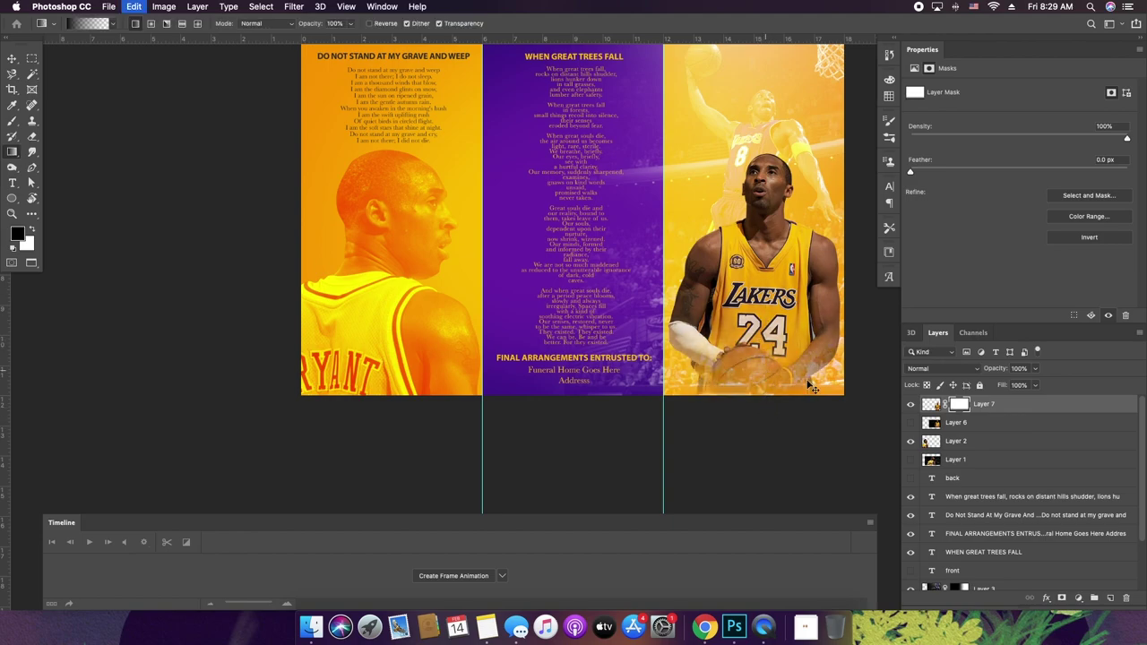
{"action": "key", "text": "super+z"}
- Move the cutout layer directly above the dunk photo layer and group the two layers
{"action": "scroll", "coordinate": [769, 283], "scroll_direction": "up", "scroll_amount": 4}
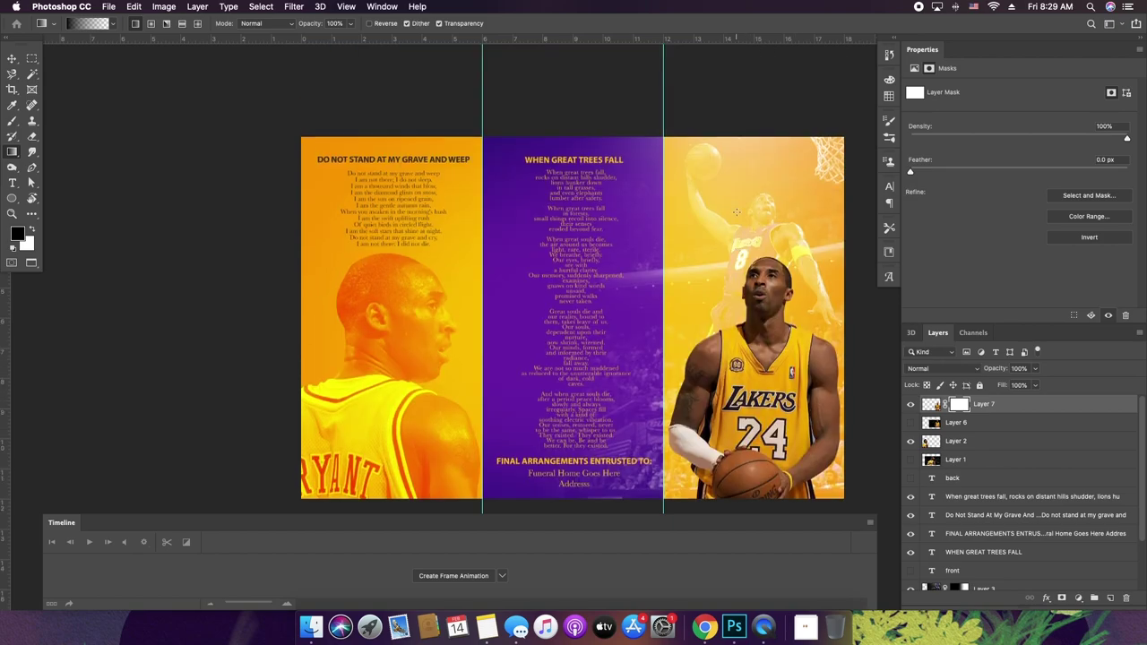
{"action": "scroll", "coordinate": [737, 212], "scroll_direction": "down", "scroll_amount": 2}
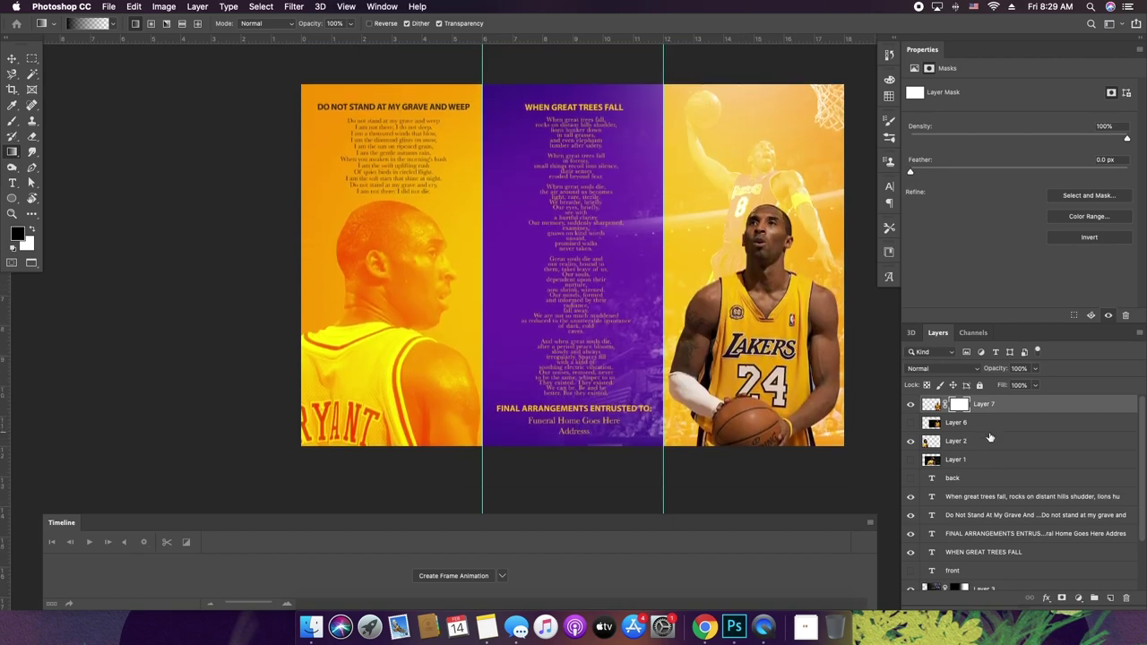
{"action": "left_click_drag", "start_coordinate": [1000, 408], "coordinate": [1002, 579]}
{"action": "scroll", "coordinate": [1002, 570], "scroll_direction": "down", "scroll_amount": 3}
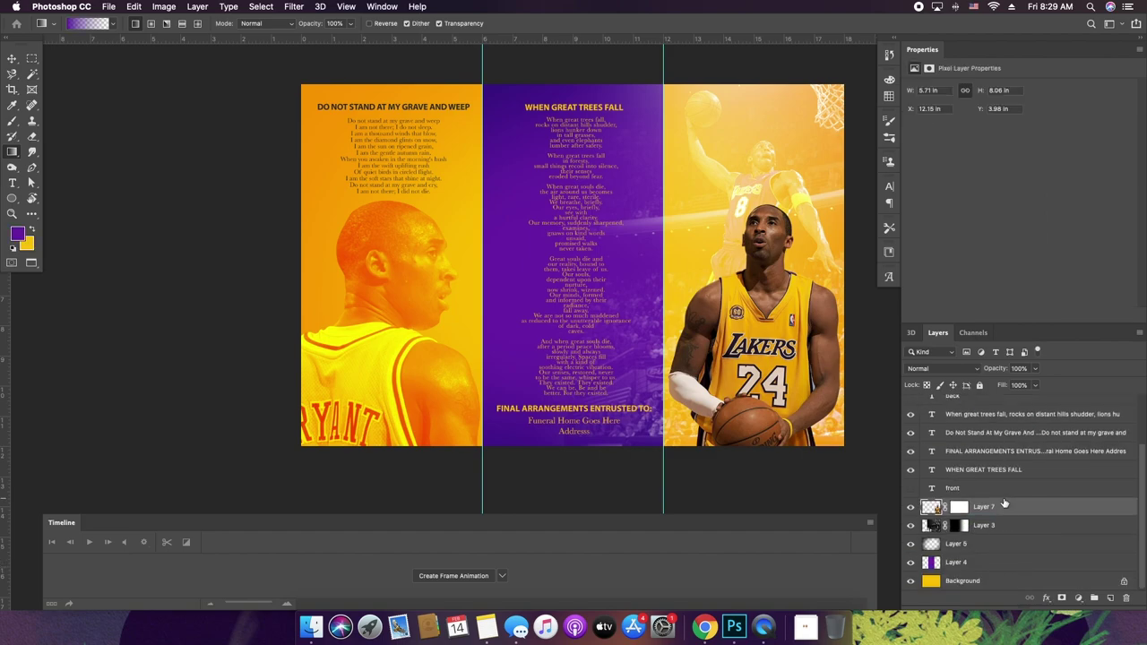
{"action": "left_click", "coordinate": [1002, 526], "text": "shift"}
{"action": "key", "text": "super+g"}
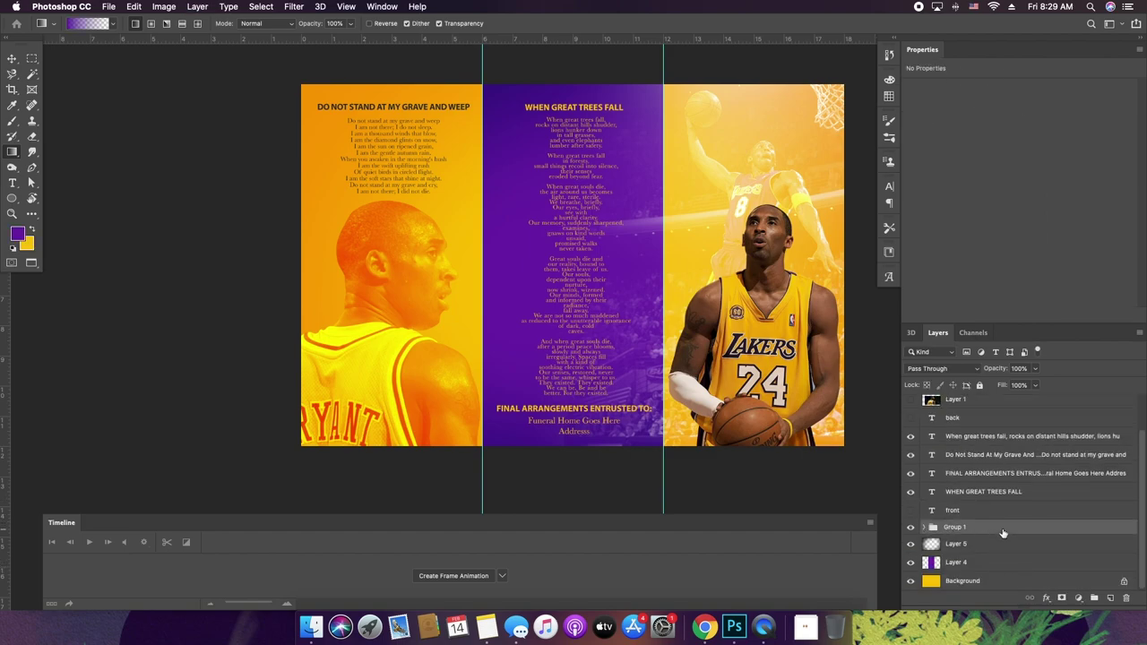
- Add a mask to the group and fade the right panel's bottom edge and lower corner with black-to-transparent gradients
{"action": "left_click", "coordinate": [1062, 599]}
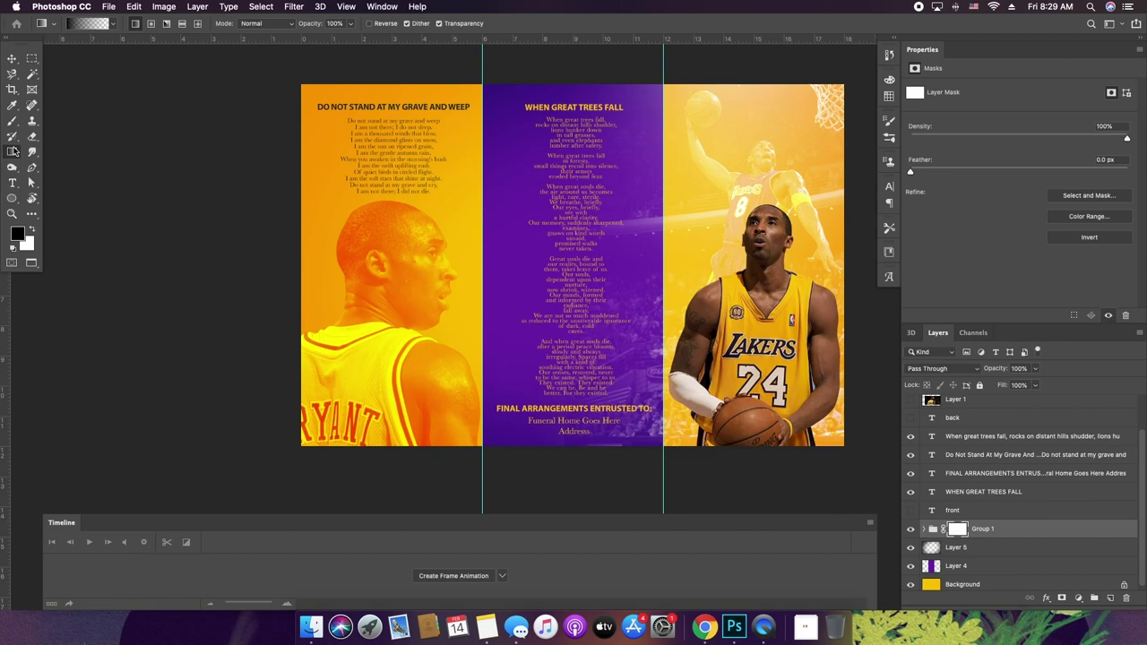
{"action": "left_click_drag", "start_coordinate": [765, 465], "coordinate": [766, 359]}
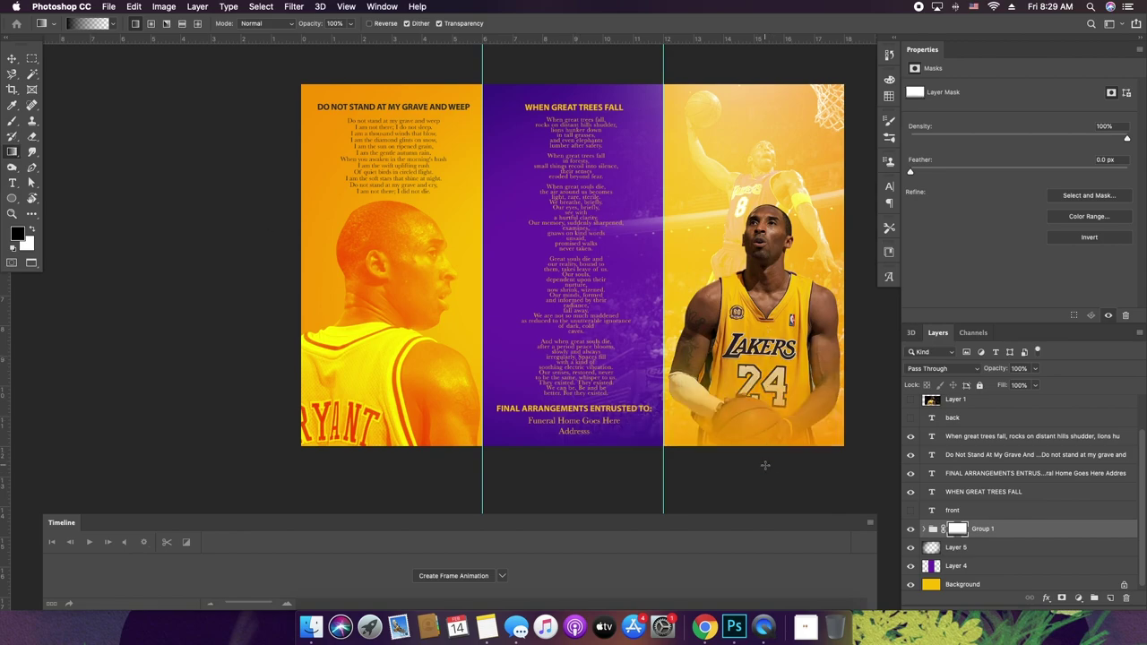
{"action": "left_click_drag", "start_coordinate": [765, 465], "coordinate": [764, 465]}
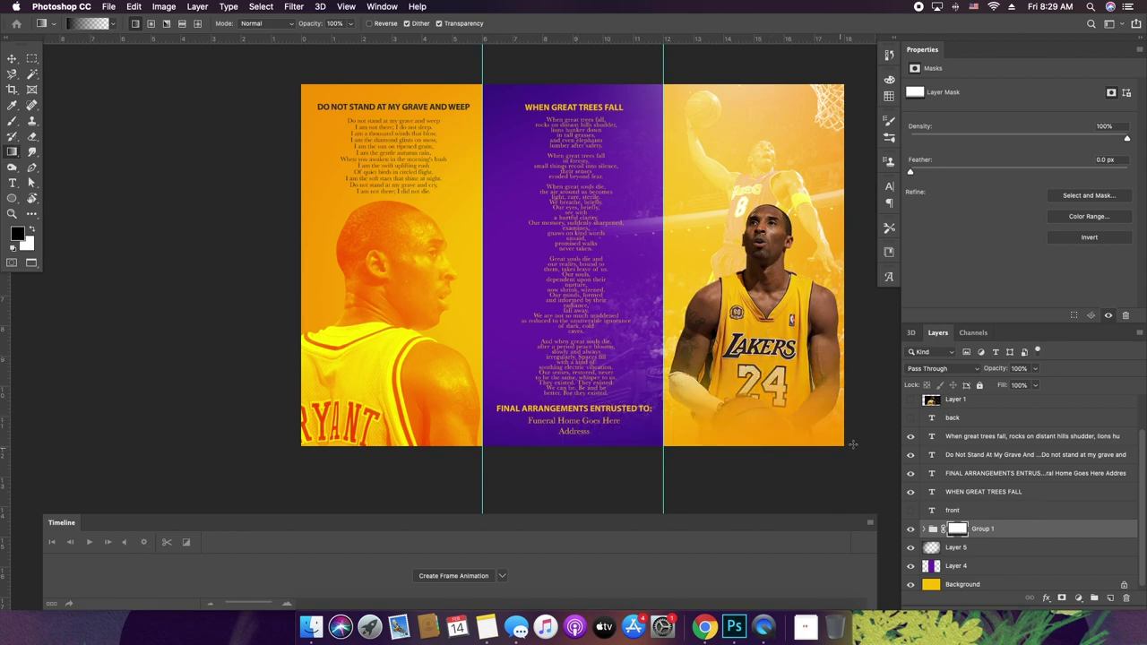
{"action": "left_click_drag", "start_coordinate": [853, 445], "coordinate": [798, 349]}
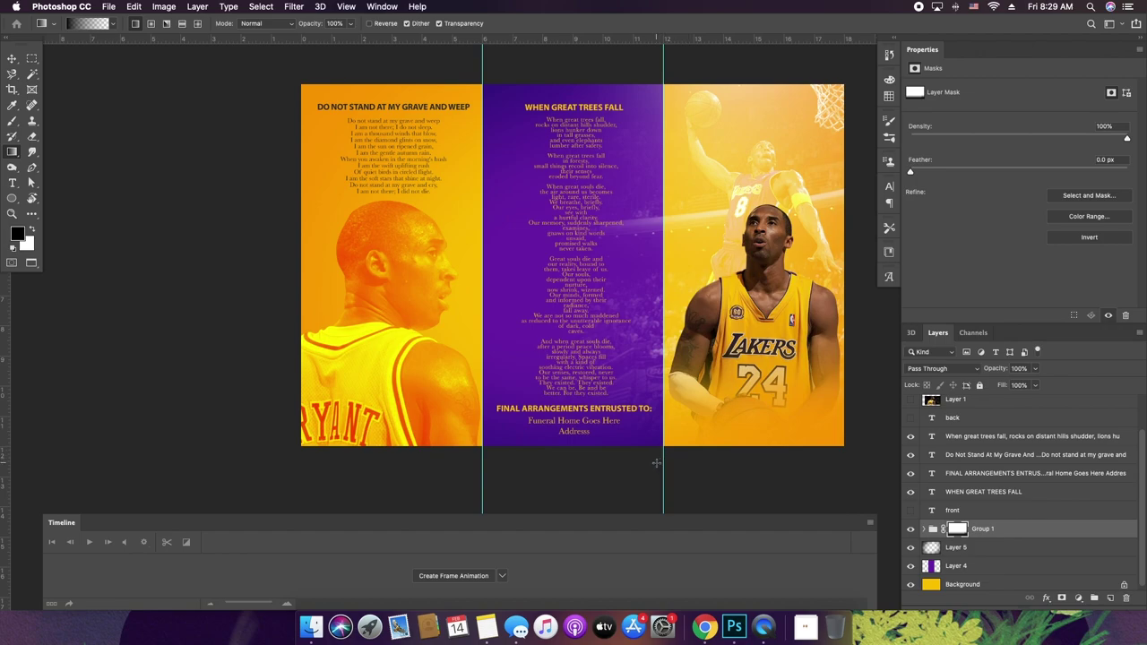
{"action": "key", "text": "v"}
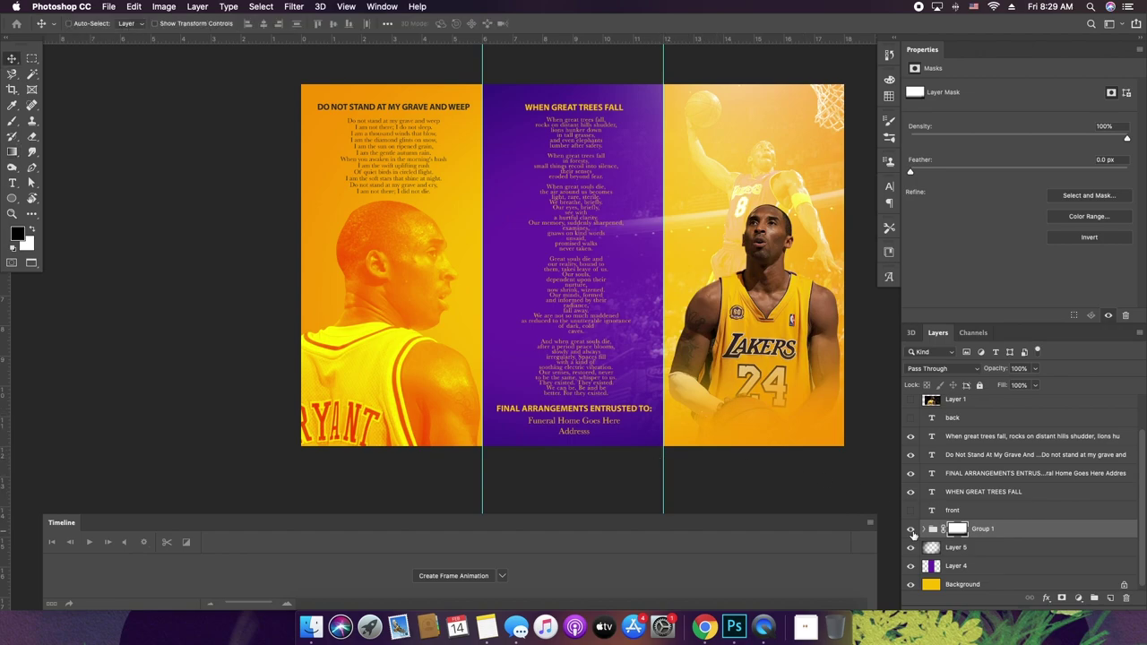
- Expand the group and move the player cutout straight up to a Y position of about 2.76 in
{"action": "left_click", "coordinate": [924, 530]}
{"action": "left_click", "coordinate": [942, 546]}
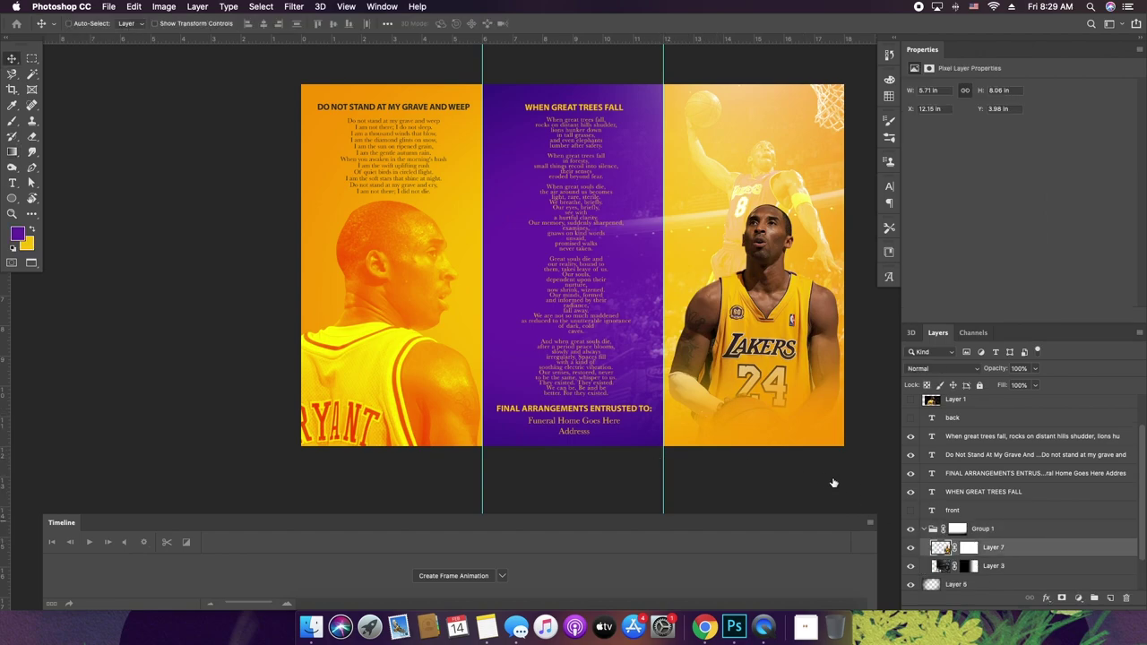
{"action": "left_click_drag", "start_coordinate": [751, 370], "coordinate": [769, 329]}
- Fade the bottom of the player cutout around the basketball with gradients on its layer mask
{"action": "left_click", "coordinate": [969, 548]}
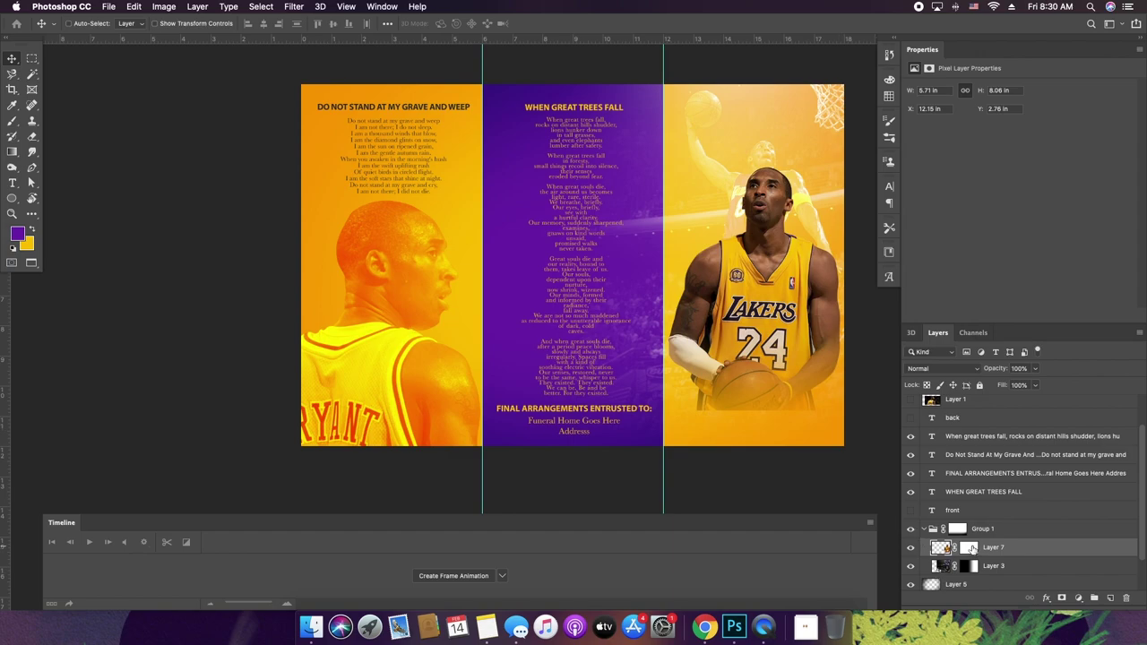
{"action": "key", "text": "g"}
{"action": "left_click_drag", "start_coordinate": [783, 426], "coordinate": [783, 426]}
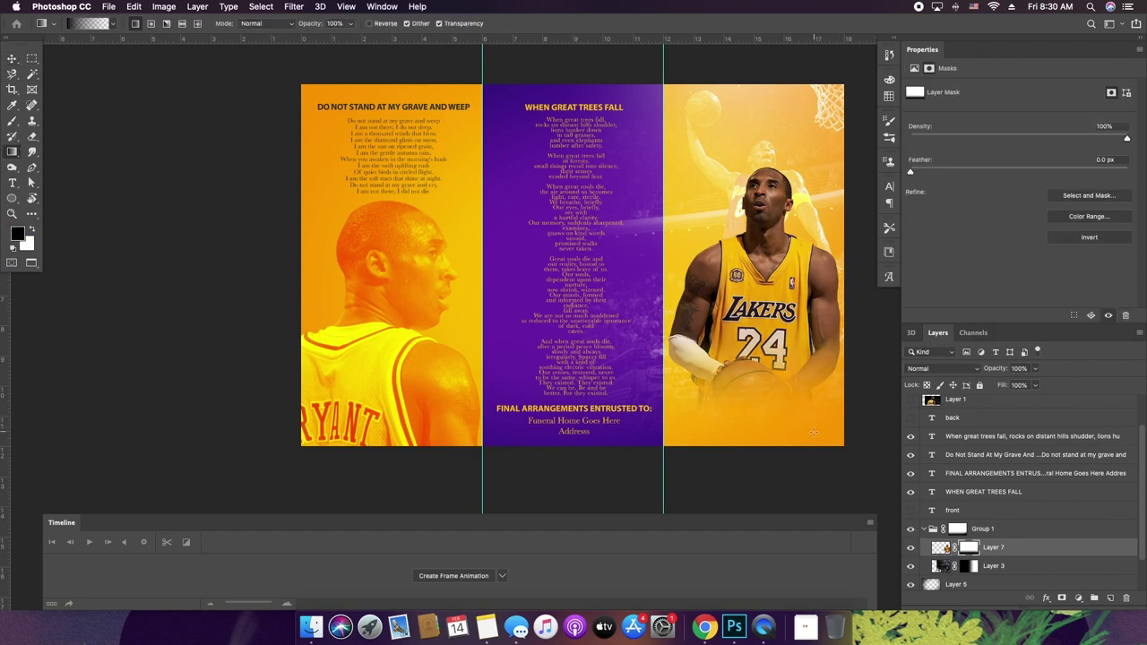
{"action": "key", "text": "v"}
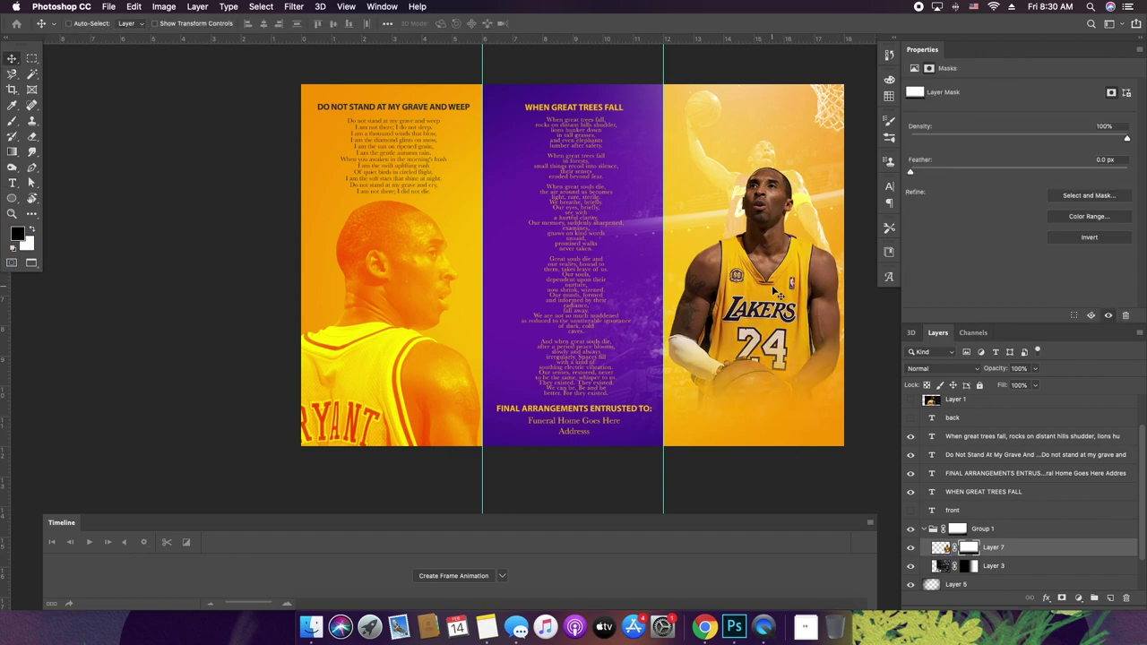
{"action": "key", "text": "z"}
{"action": "left_click_drag", "start_coordinate": [776, 293], "coordinate": [790, 294]}
{"action": "left_click_drag", "start_coordinate": [789, 335], "coordinate": [752, 267]}
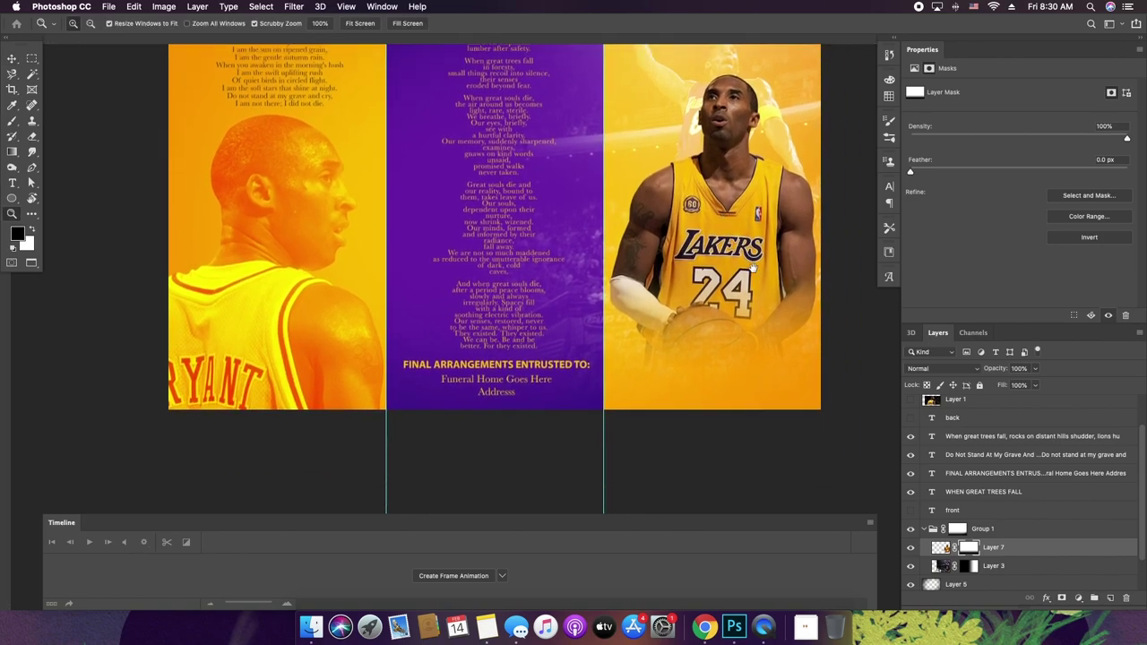
{"action": "key", "text": "super+0"}
{"action": "key", "text": "v"}
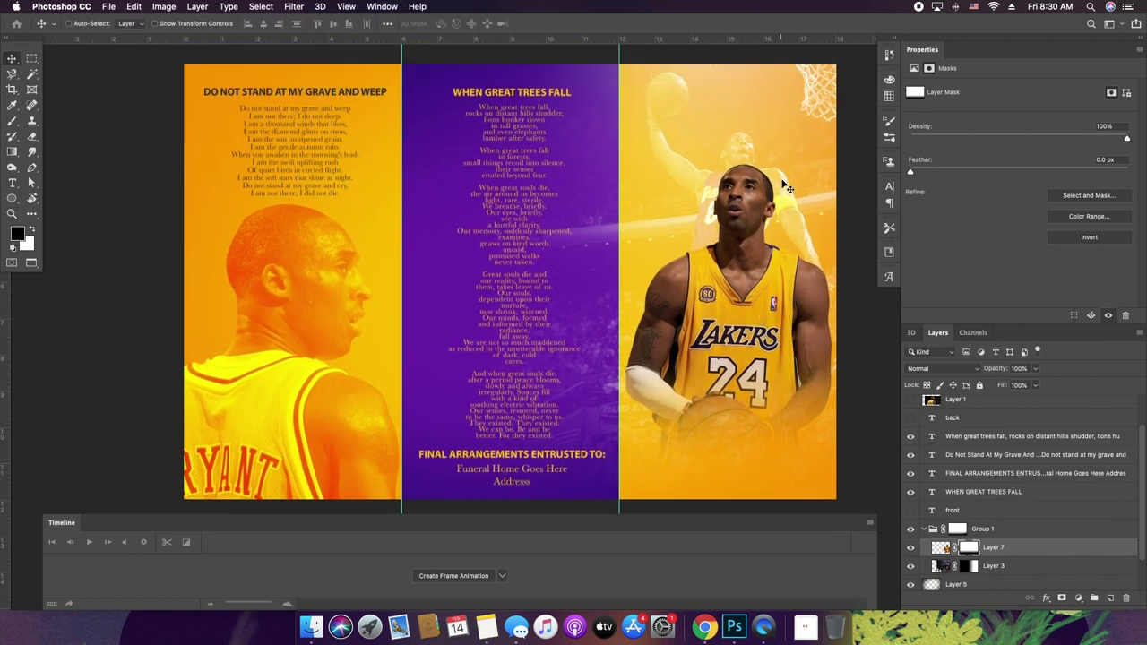
- Move the dunk photo layer upward in the right panel and refine its fade with a gradient on its layer mask
{"action": "left_click", "coordinate": [786, 130]}
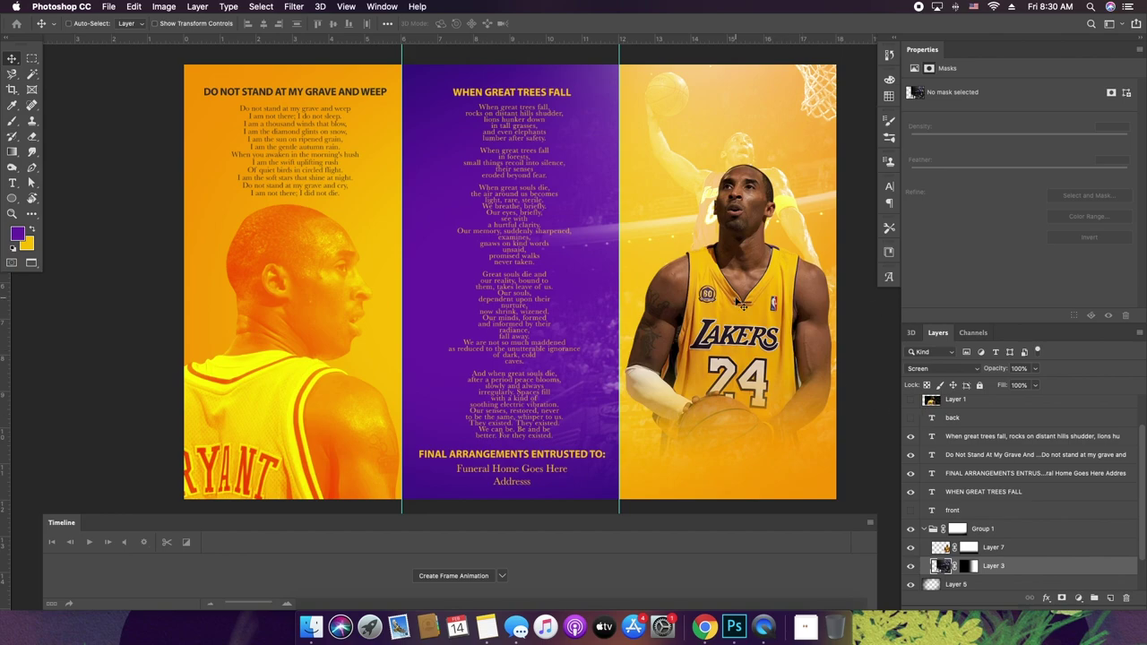
{"action": "mouse_move", "coordinate": [742, 305]}
{"action": "left_mouse_down"}
{"action": "mouse_move", "coordinate": [737, 269]}
{"action": "mouse_move", "coordinate": [740, 282]}
{"action": "left_mouse_up"}
{"action": "left_click", "coordinate": [952, 554]}
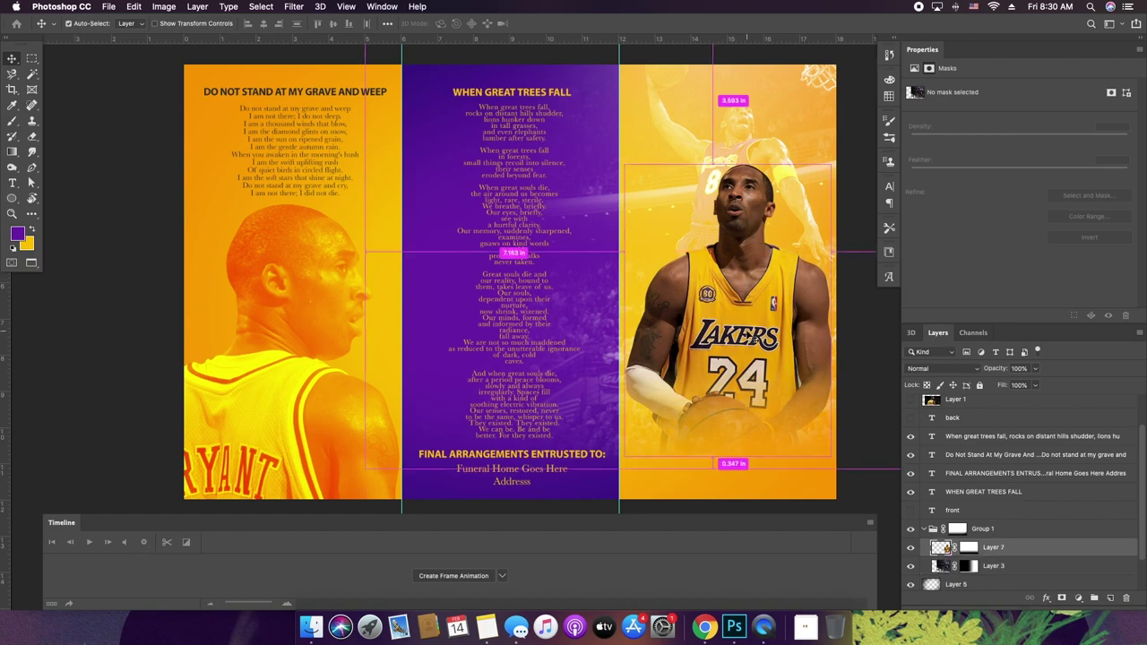
{"action": "left_click", "coordinate": [969, 566]}
{"action": "key", "text": "g"}
{"action": "left_click_drag", "start_coordinate": [731, 413], "coordinate": [731, 413]}
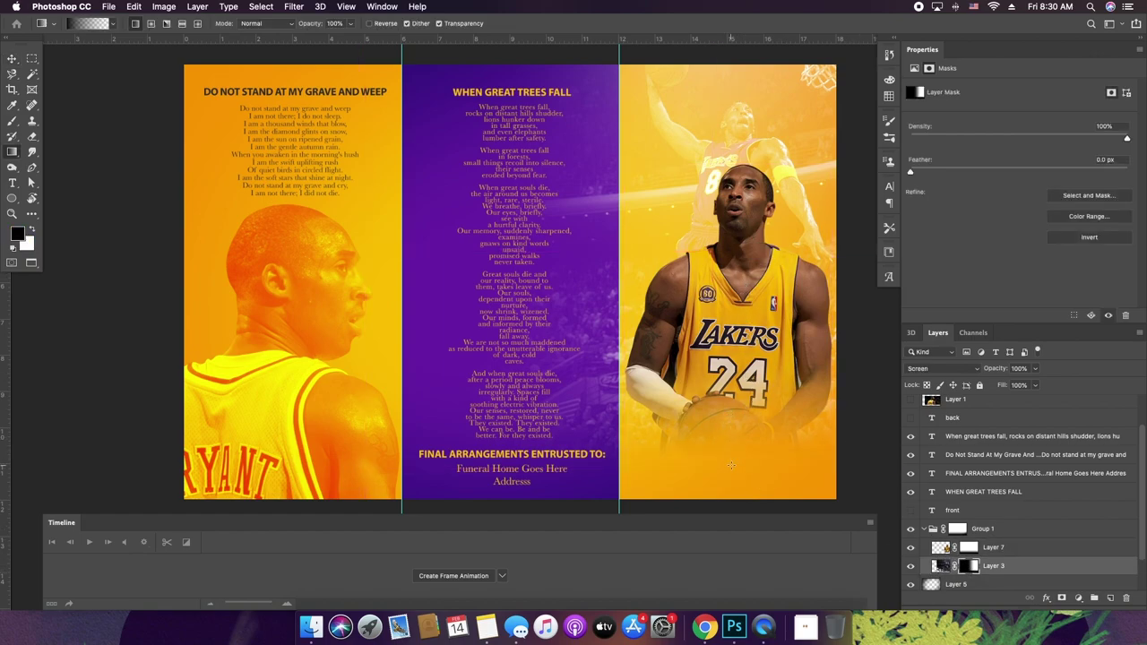
{"action": "key", "text": "v"}
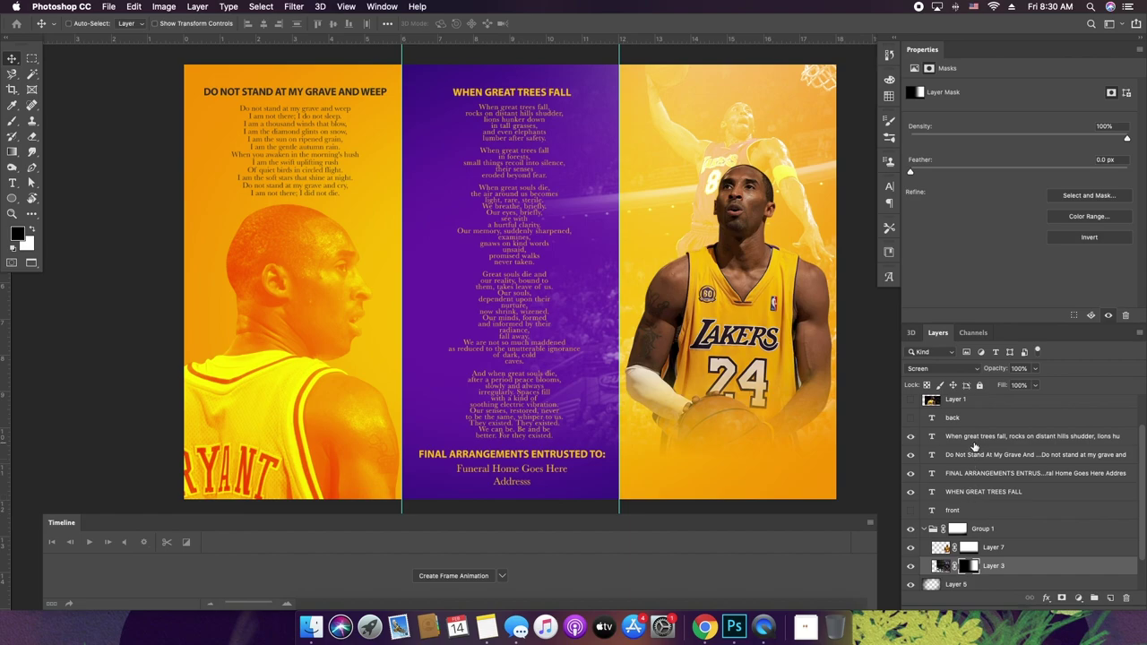
- Add a "kobe bean" text layer over the basketball and bring it to the top of the layer stack
{"action": "scroll", "coordinate": [975, 448], "scroll_direction": "up", "scroll_amount": 2}
{"action": "key", "text": "t"}
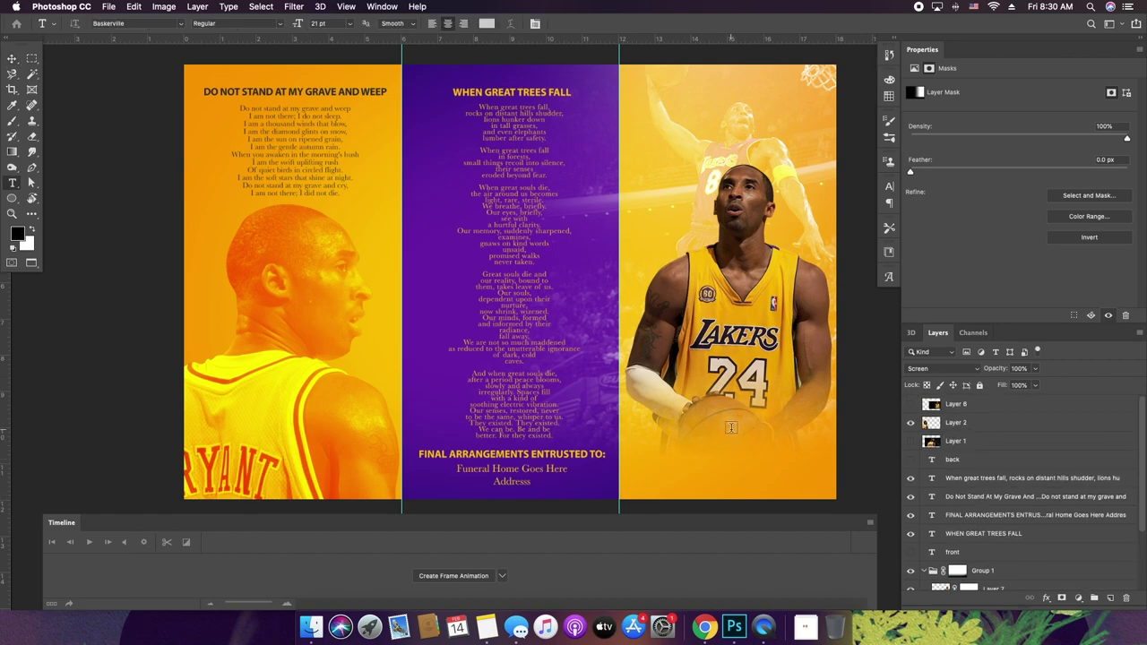
{"action": "left_click", "coordinate": [732, 427]}
{"action": "key", "text": "BackSpace"}
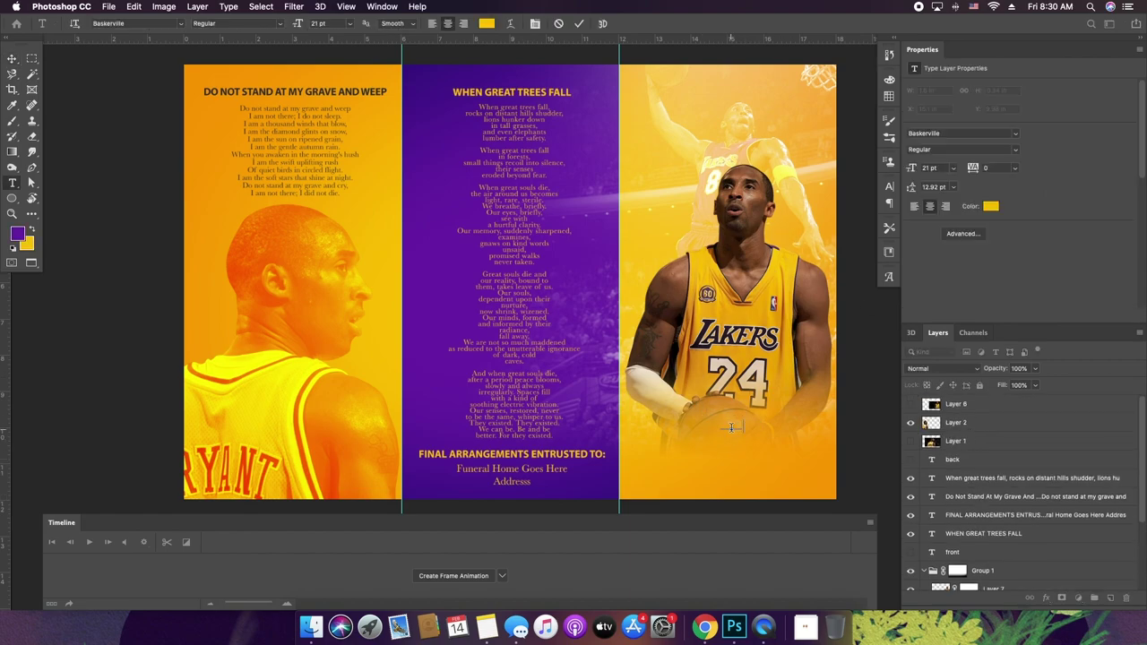
{"action": "scroll", "coordinate": [996, 482], "scroll_direction": "down", "scroll_amount": 5}
{"action": "left_click", "coordinate": [1015, 511]}
{"action": "key", "text": "v"}
{"action": "key", "text": "super+]"}
{"action": "key", "text": "super+]"}
{"action": "key", "text": "super+]"}
{"action": "key", "text": "super+]"}
{"action": "key", "text": "super+]"}
{"action": "key", "text": "super+]"}
{"action": "key", "text": "super+]"}
{"action": "key", "text": "super+]"}
{"action": "key", "text": "super+]"}
{"action": "key", "text": "super+]"}
{"action": "key", "text": "super+]"}
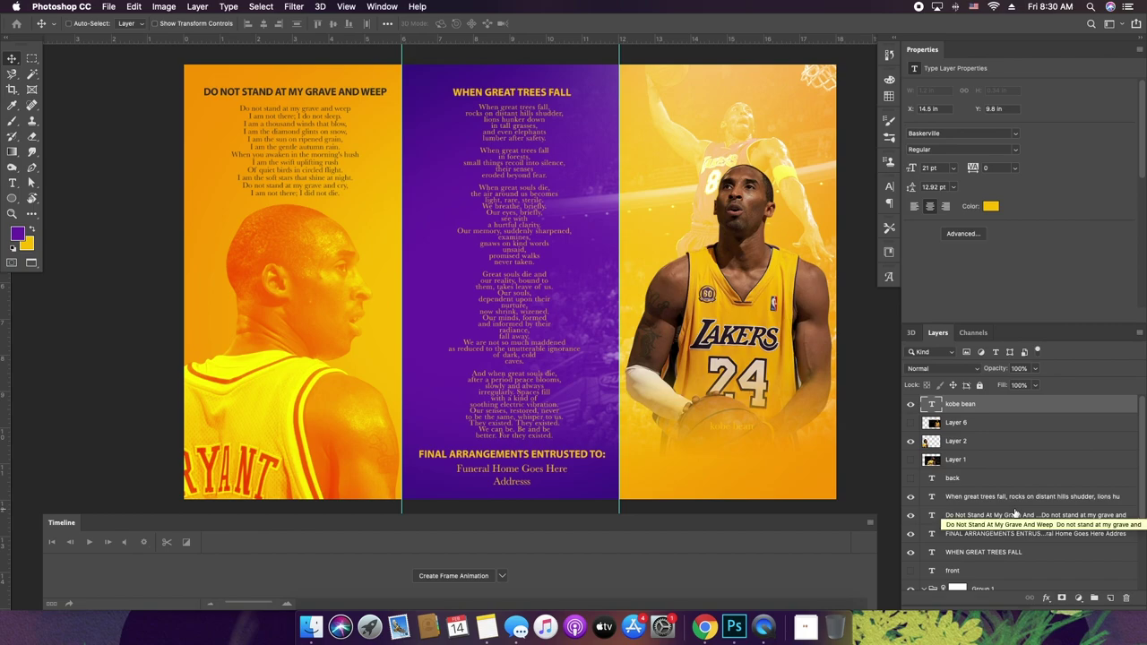
- Recolour the name text purple and change it to "Kobe Bean Bryant"
{"action": "key", "text": "x"}
{"action": "key", "text": "super+BackSpace"}
{"action": "key", "text": "t"}
{"action": "left_click", "coordinate": [745, 426]}
{"action": "key", "text": "super+a"}
{"action": "type", "text": "Kobe Bean Bryant"}
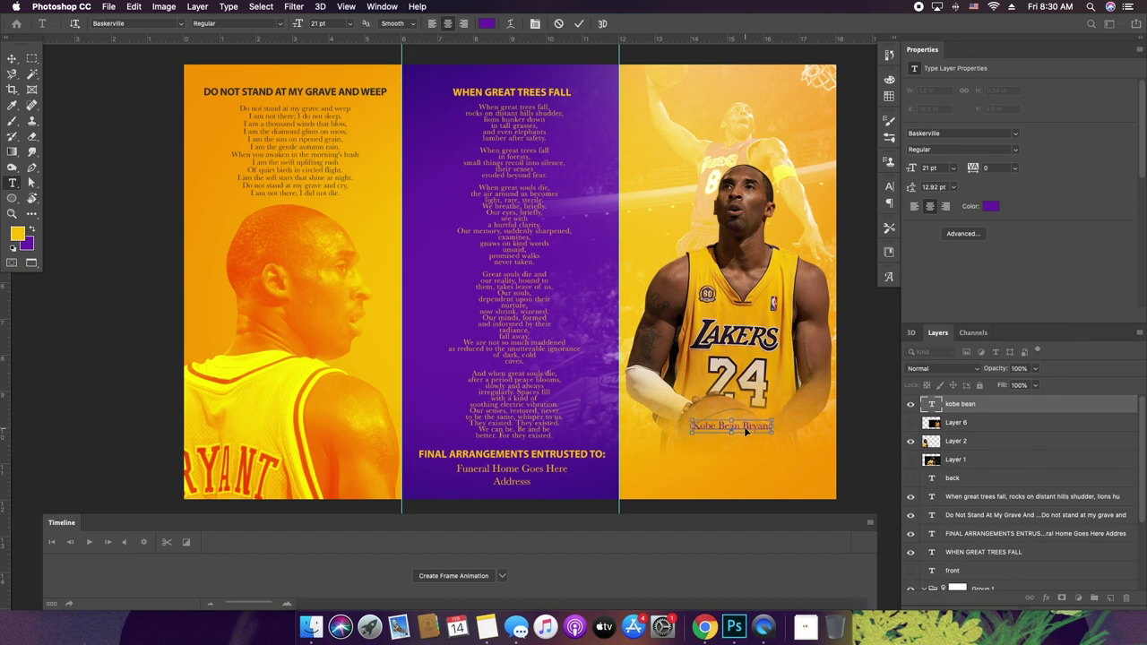
- Set the name text to 42 pt with -80 tracking in the Arastin Pro FREE DEMO font
{"action": "key", "text": "super+a"}
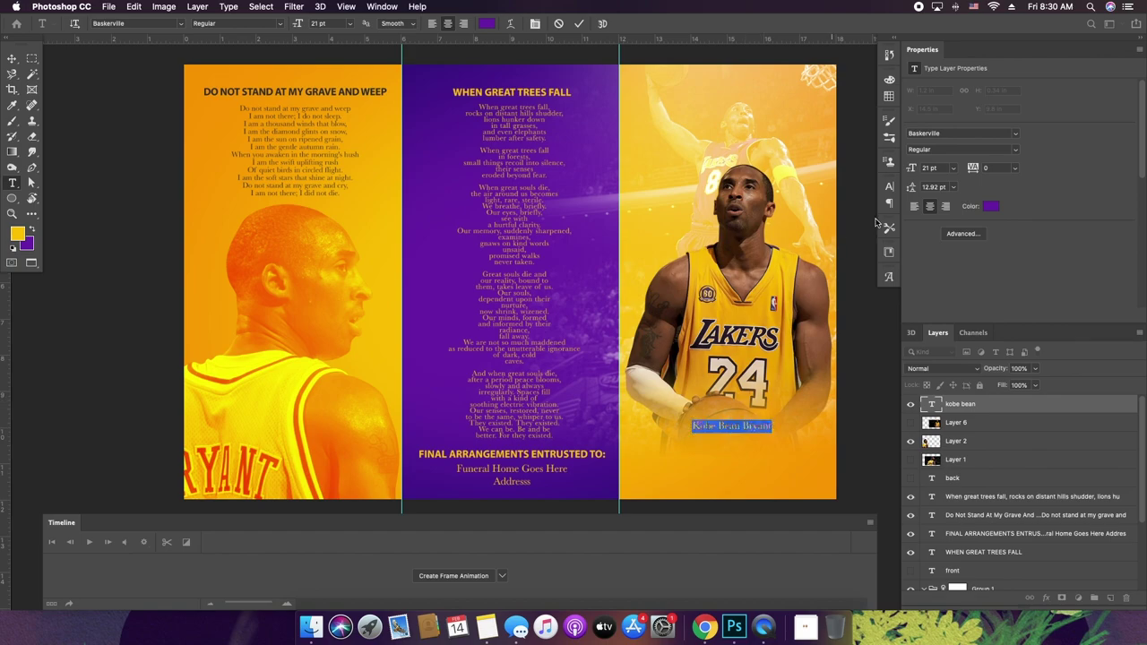
{"action": "left_click_drag", "start_coordinate": [911, 168], "coordinate": [923, 173]}
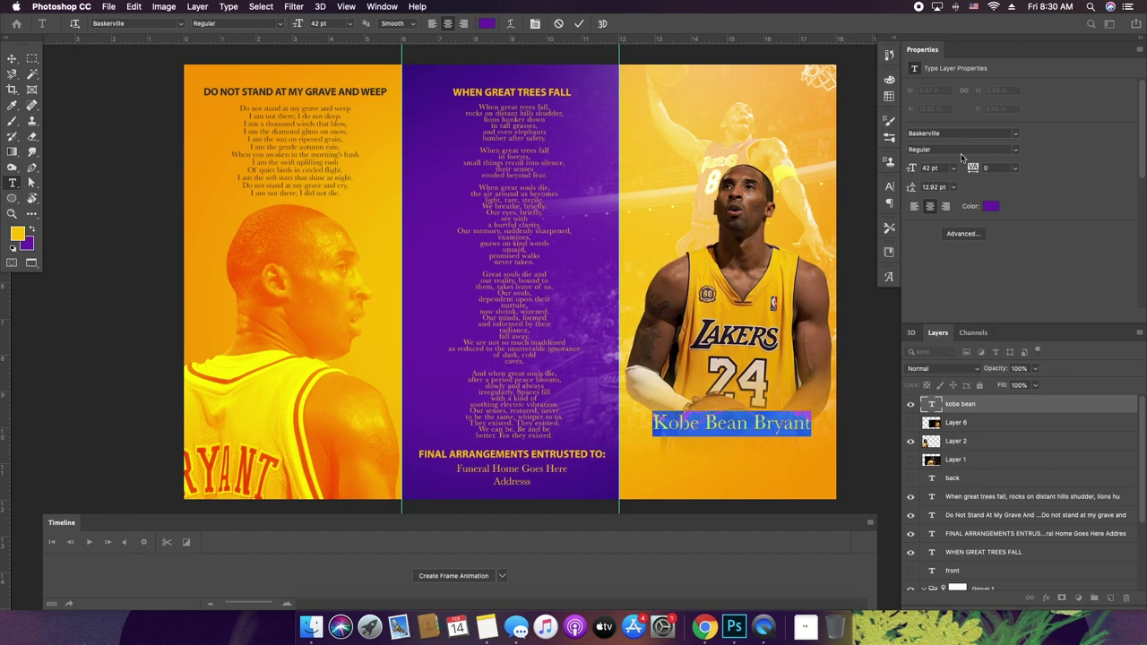
{"action": "left_click", "coordinate": [1013, 149]}
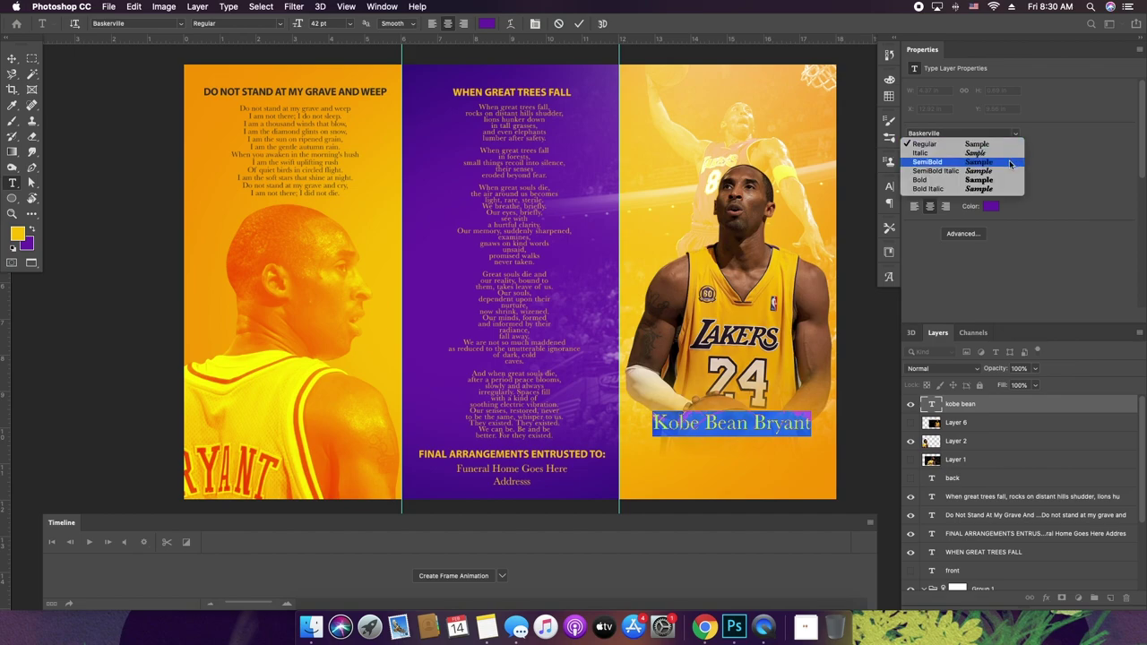
{"action": "left_click", "coordinate": [1004, 182]}
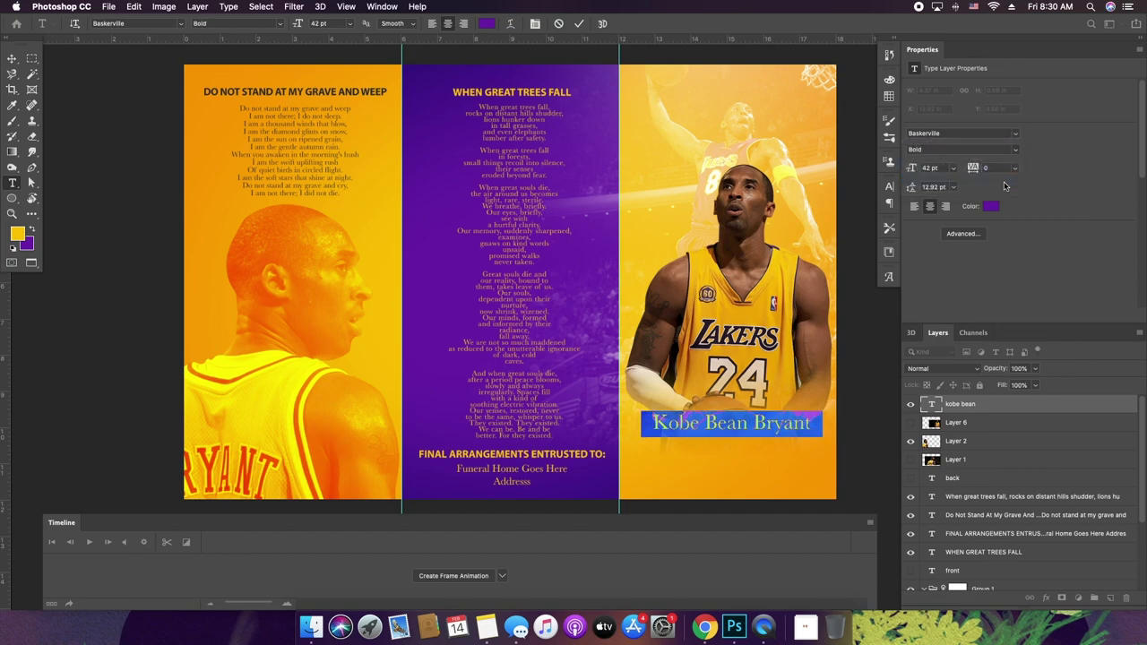
{"action": "left_click_drag", "start_coordinate": [973, 170], "coordinate": [968, 170]}
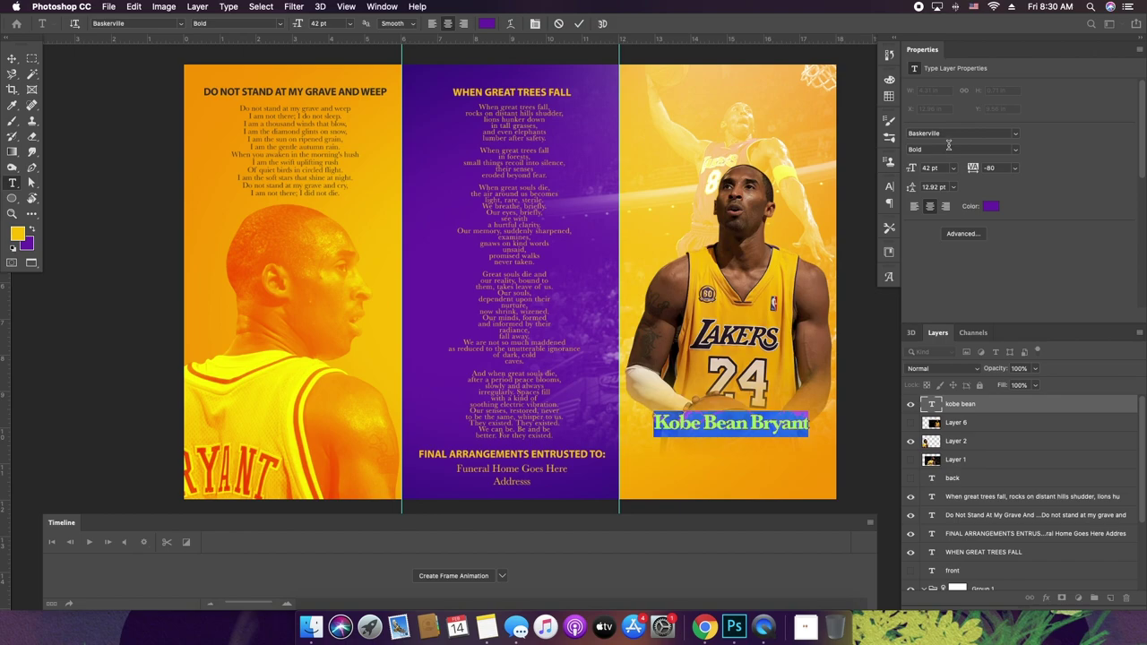
{"action": "left_click", "coordinate": [1014, 134]}
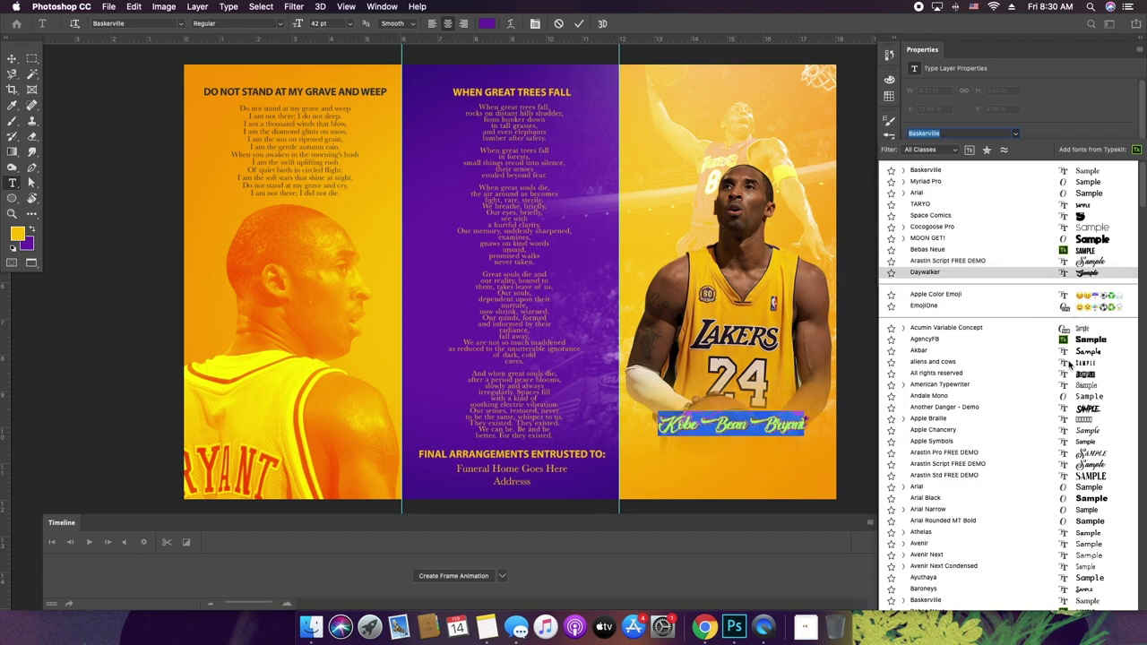
{"action": "left_click", "coordinate": [1078, 455]}
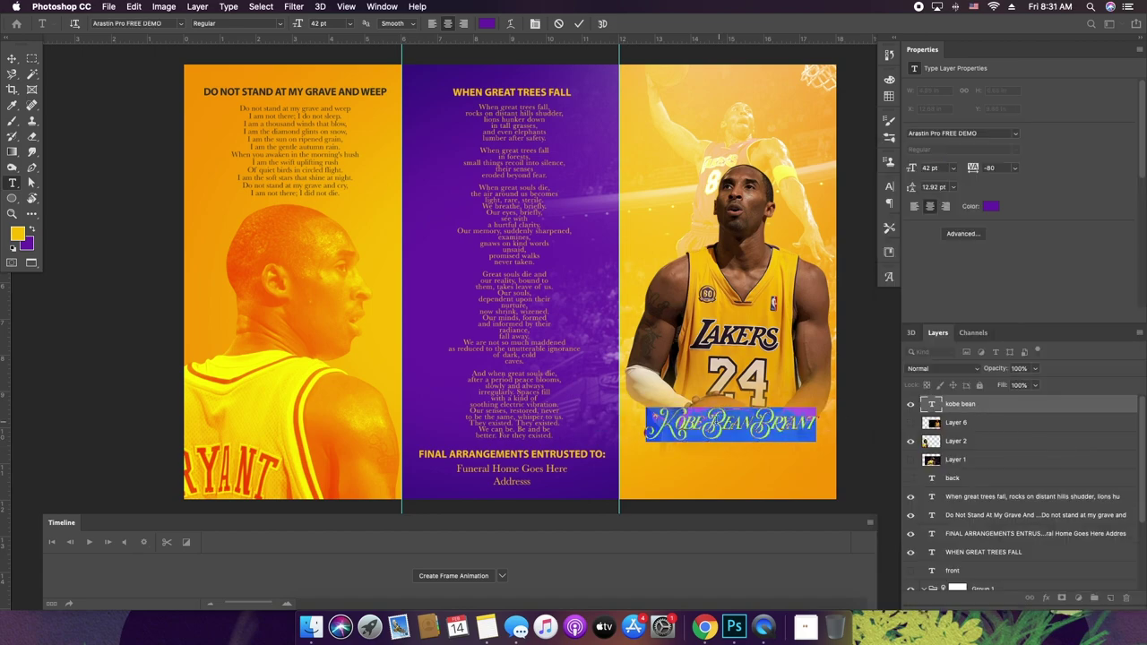
- Cut the name text down to "Bryant" and enlarge it to about 63 pt over the basketball
{"action": "left_click", "coordinate": [710, 422]}
{"action": "left_click_drag", "start_coordinate": [706, 421], "coordinate": [615, 405]}
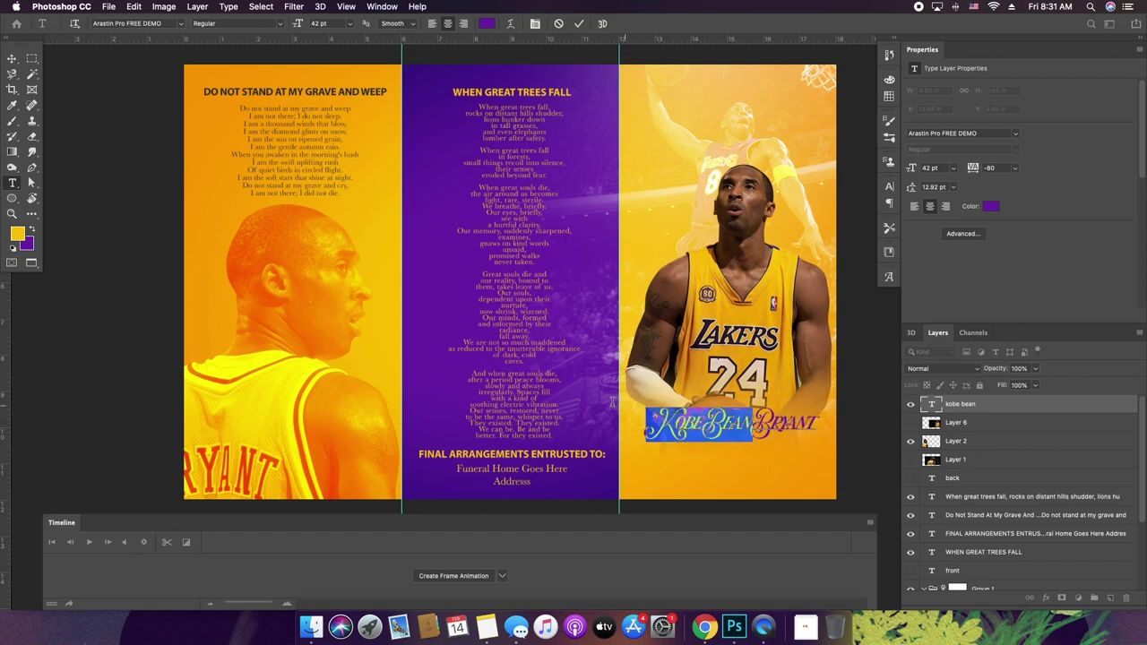
{"action": "key", "text": "BackSpace"}
{"action": "left_click", "coordinate": [925, 403]}
{"action": "key", "text": "v"}
{"action": "key", "text": "super+t"}
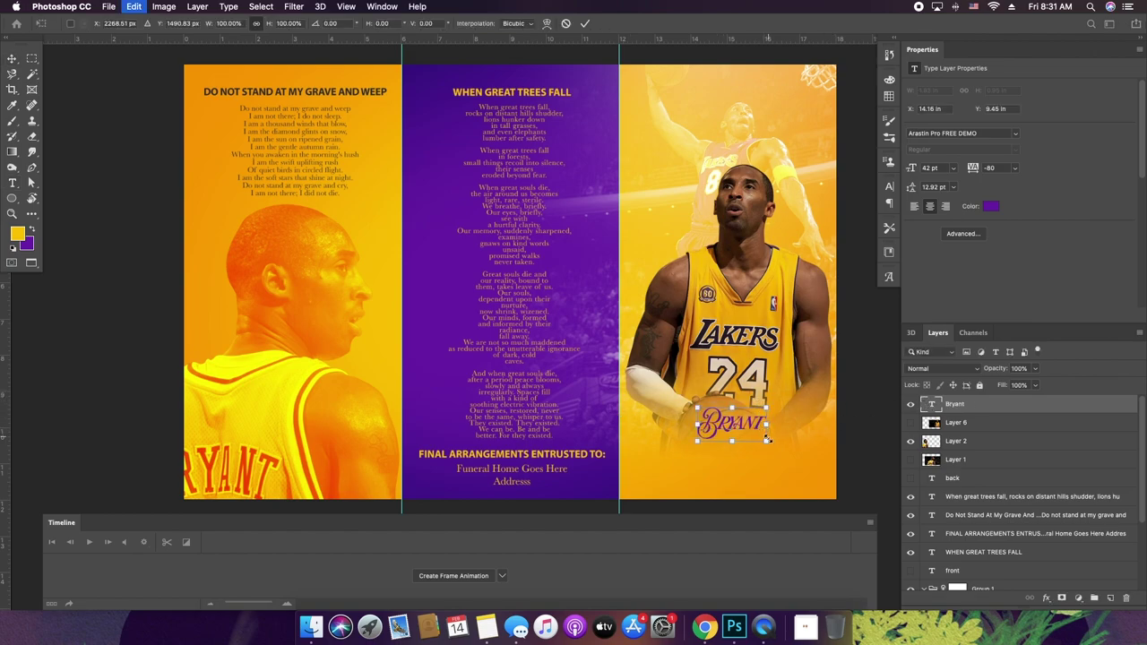
{"action": "left_click_drag", "start_coordinate": [766, 439], "coordinate": [759, 406]}
{"action": "key", "text": "Return"}
- Duplicate the "Bryant" text, change the copy to "Kobe", and place it just above the surname
{"action": "double_click", "coordinate": [761, 405]}
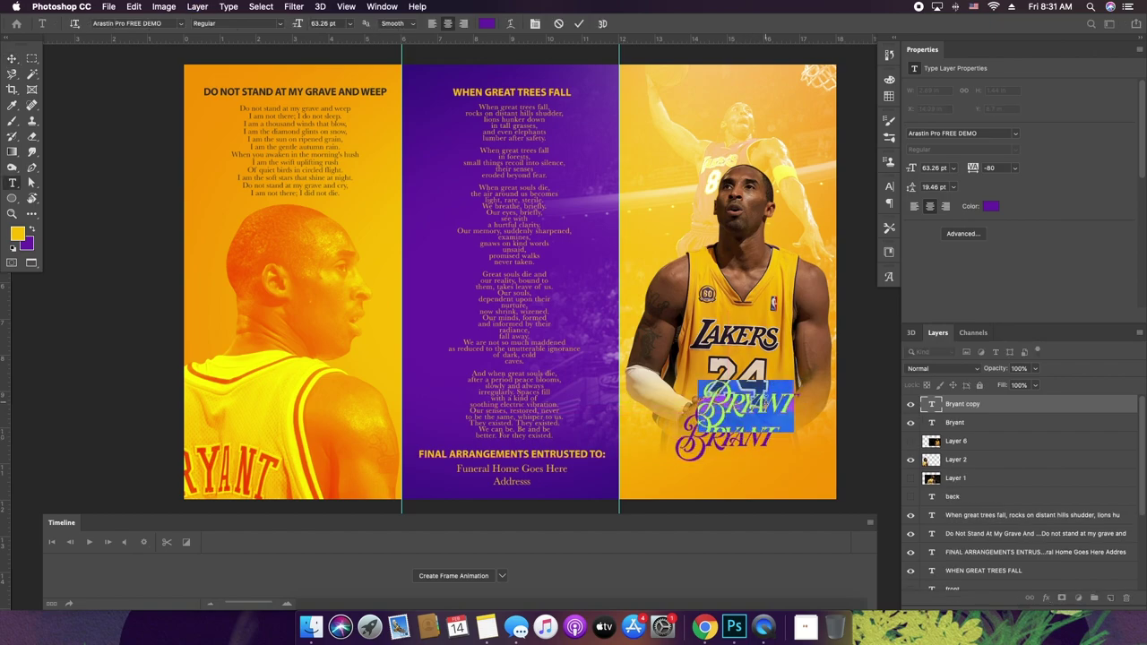
{"action": "type", "text": "Kobe"}
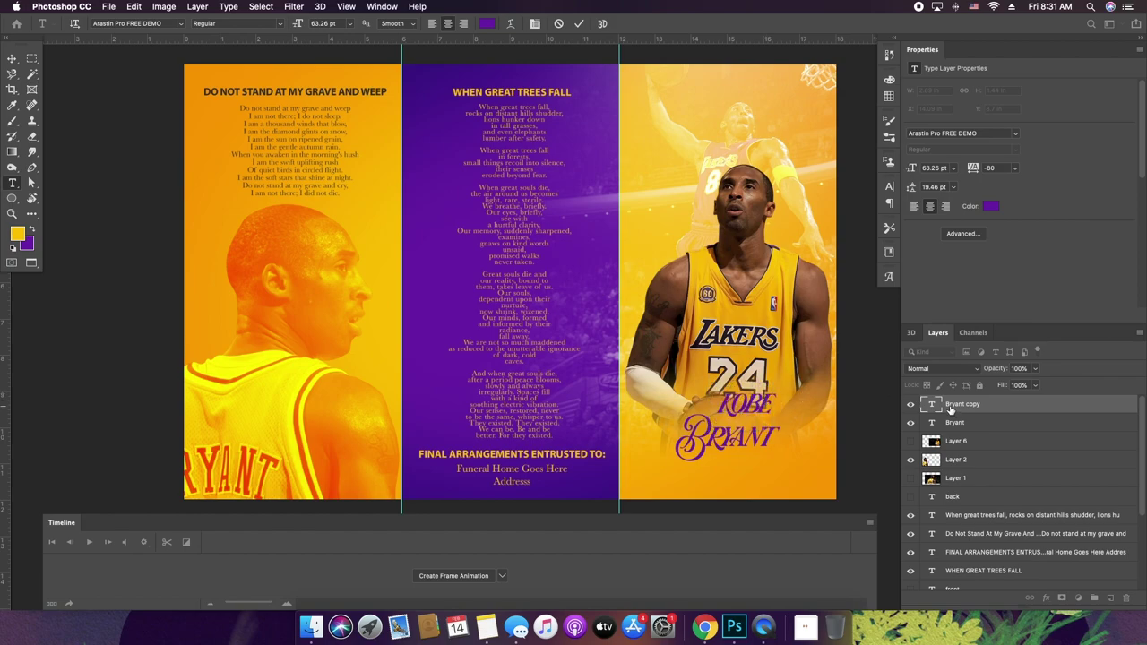
{"action": "left_click", "coordinate": [950, 410]}
{"action": "key", "text": "v"}
{"action": "left_click_drag", "start_coordinate": [769, 395], "coordinate": [767, 408]}
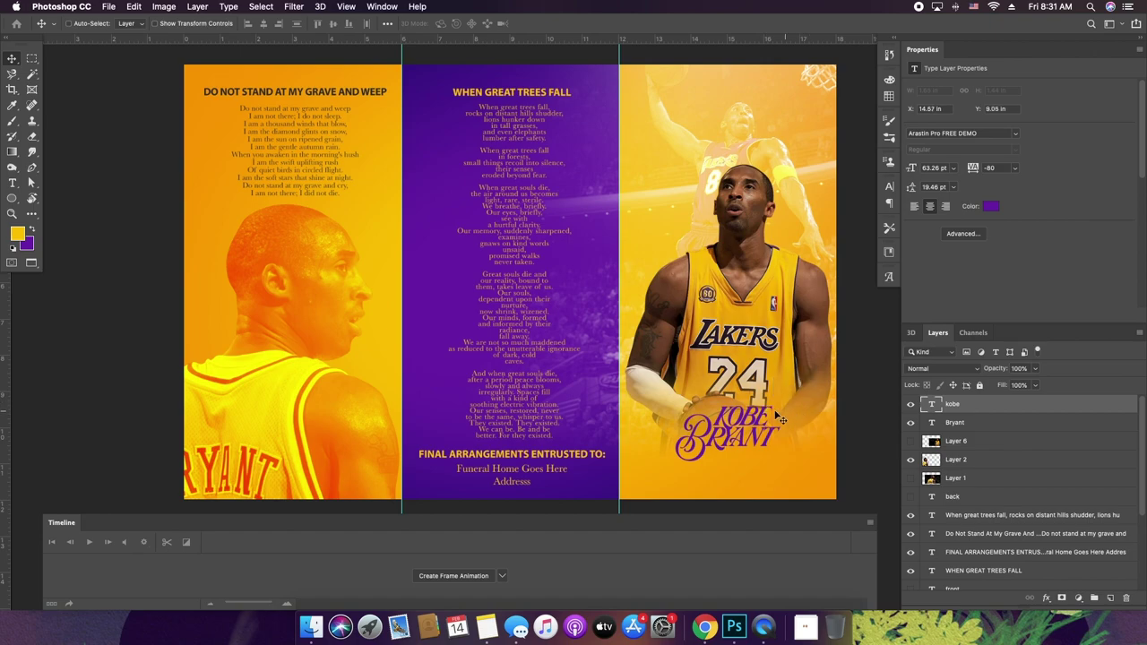
- Extend the first-name text to "kobe bean" and reduce it to 44.26 pt
{"action": "key", "text": "t"}
{"action": "left_click", "coordinate": [770, 410]}
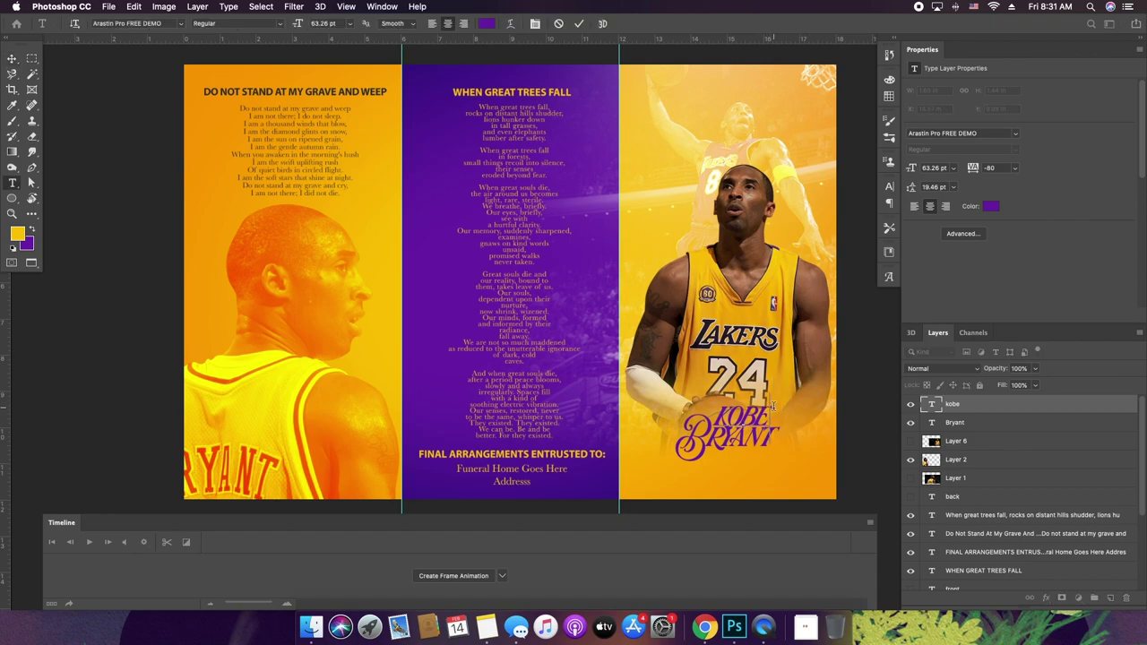
{"action": "type", "text": "bean"}
{"action": "key", "text": "super+a"}
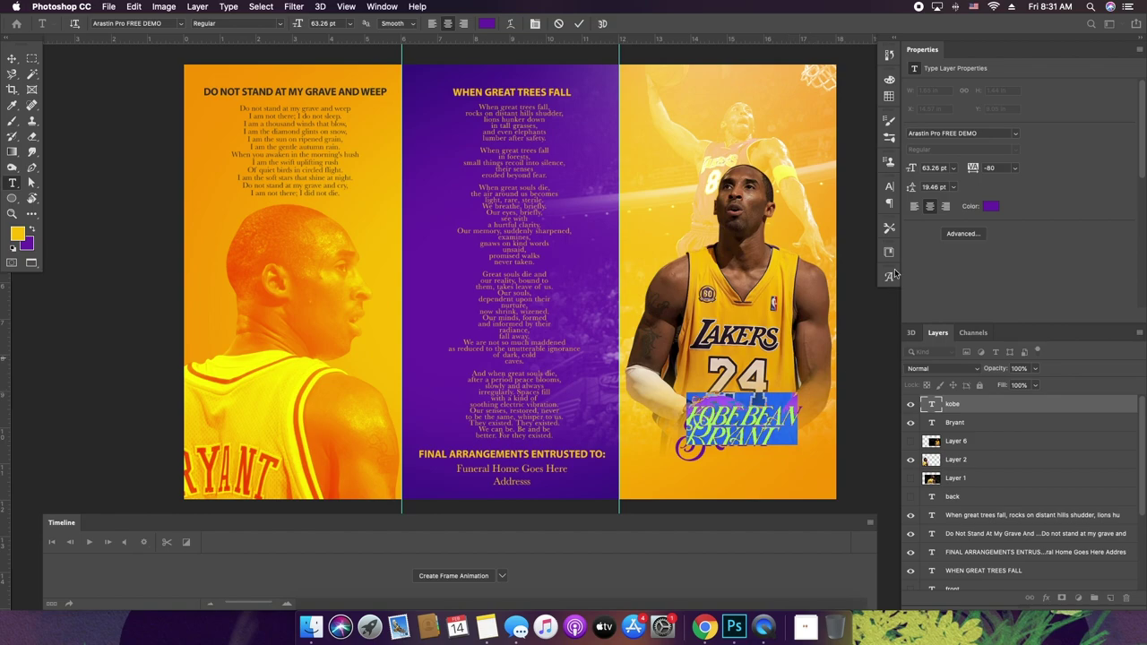
{"action": "left_click_drag", "start_coordinate": [913, 168], "coordinate": [904, 169]}
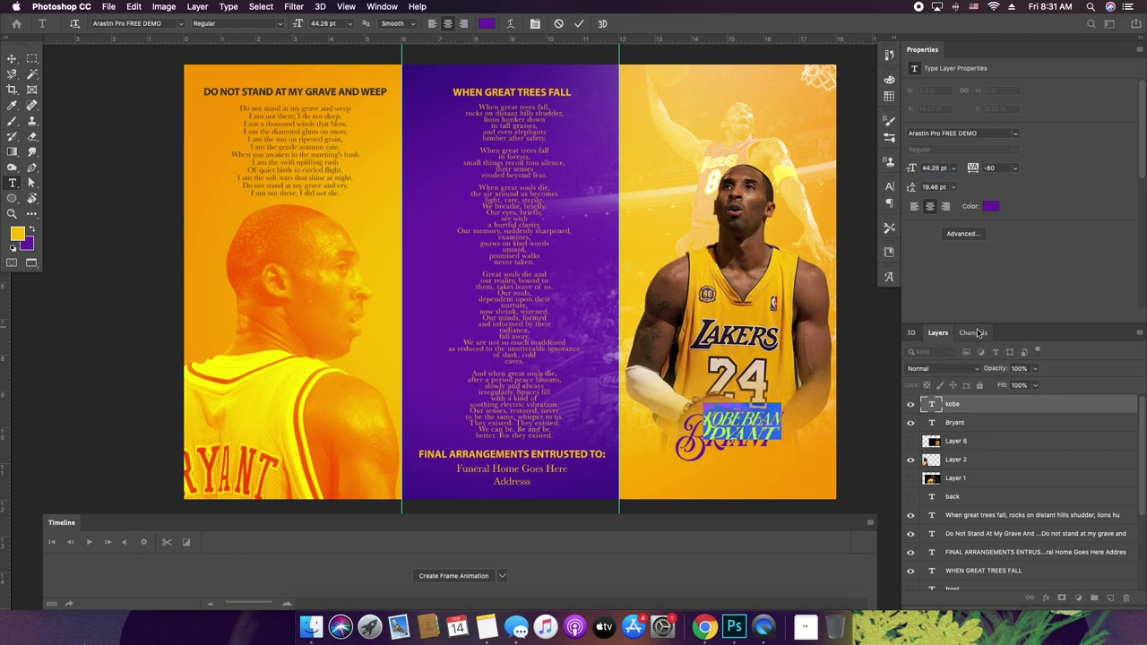
{"action": "left_click", "coordinate": [967, 405]}
{"action": "key", "text": "v"}
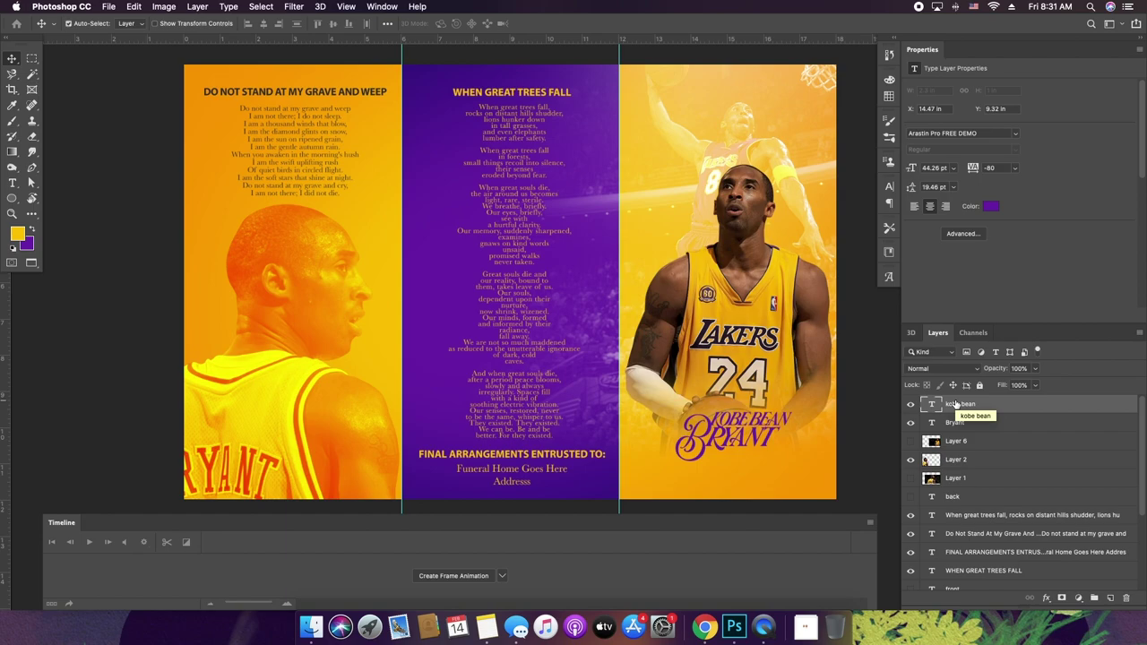
- Enlarge the "kobe bean" and "Bryant" text layers together to nearly the width of the cutout's arms
{"action": "left_click", "coordinate": [955, 423], "text": "shift"}
{"action": "key", "text": "ctrl+t"}
{"action": "left_click_drag", "start_coordinate": [797, 462], "coordinate": [754, 448]}
{"action": "key", "text": "Return"}
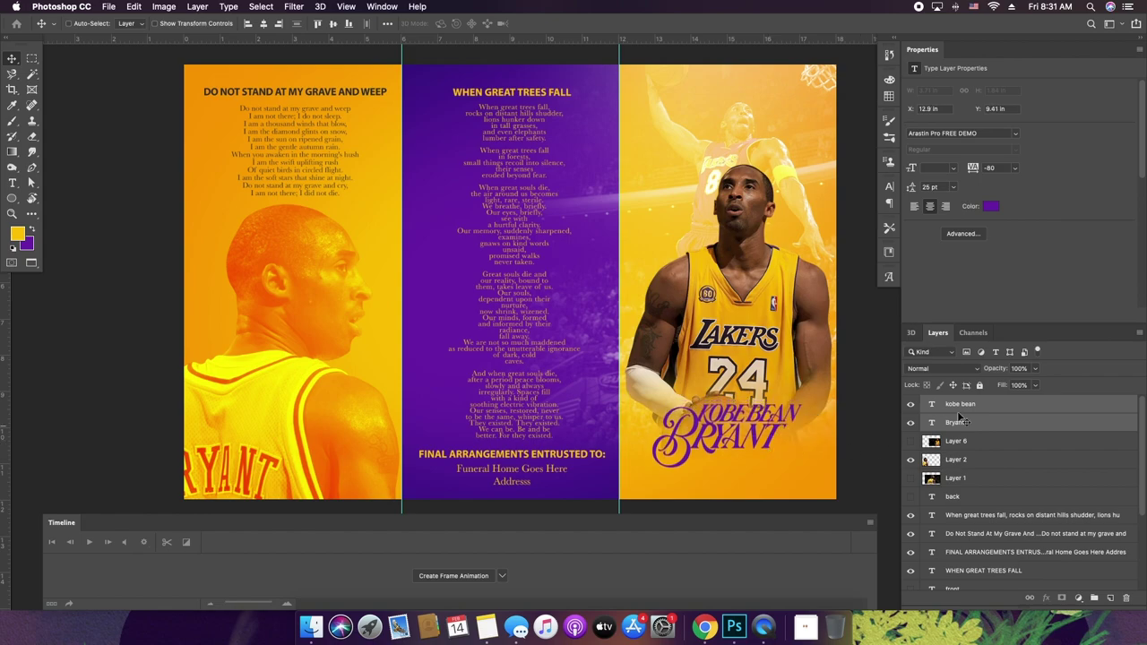
- Group the two name layers and give the group a yellow #ffde00 Outer Glow with a size of 250 px
{"action": "key", "text": "ctrl+g"}
{"action": "double_click", "coordinate": [1025, 403]}
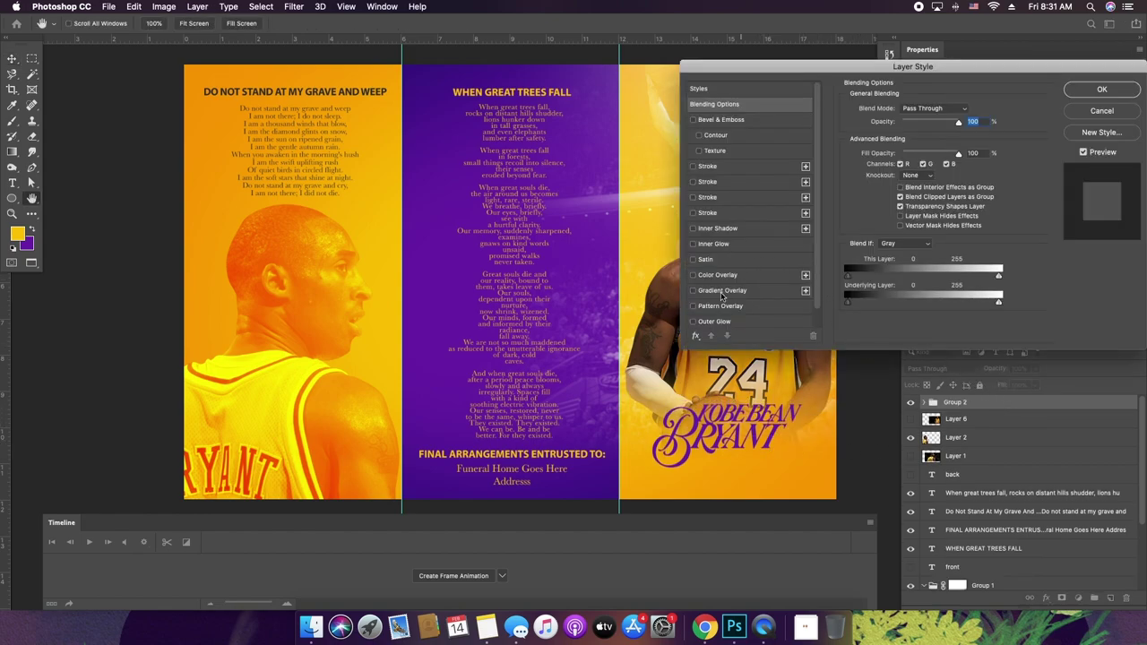
{"action": "left_click", "coordinate": [714, 322]}
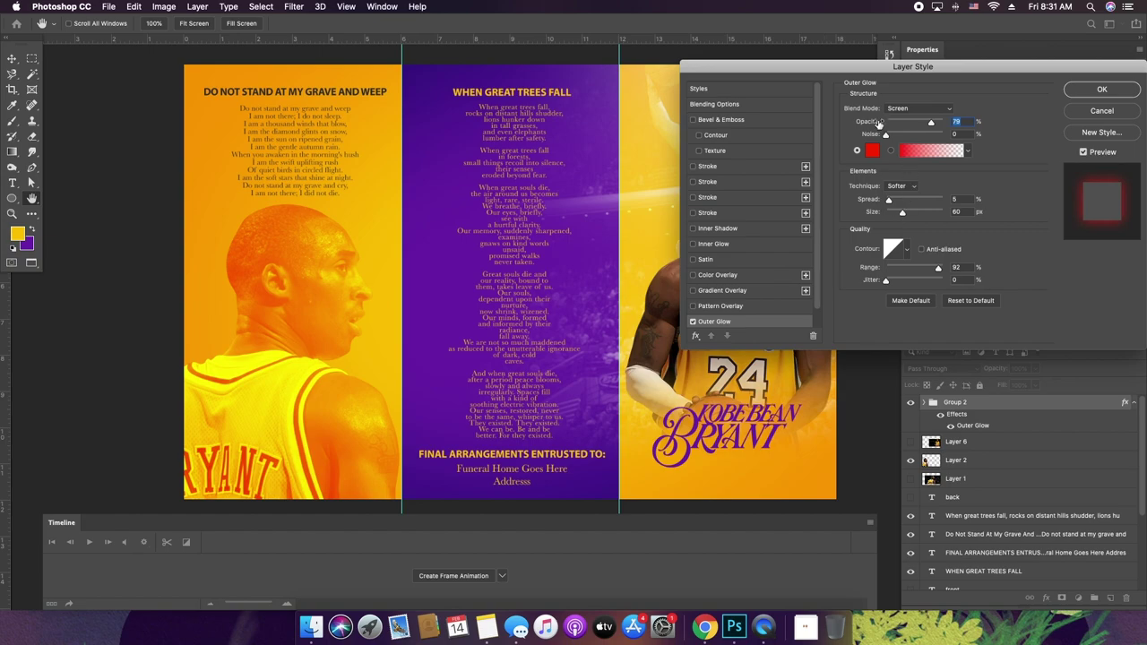
{"action": "left_click", "coordinate": [872, 151]}
{"action": "left_click_drag", "start_coordinate": [900, 337], "coordinate": [902, 327]}
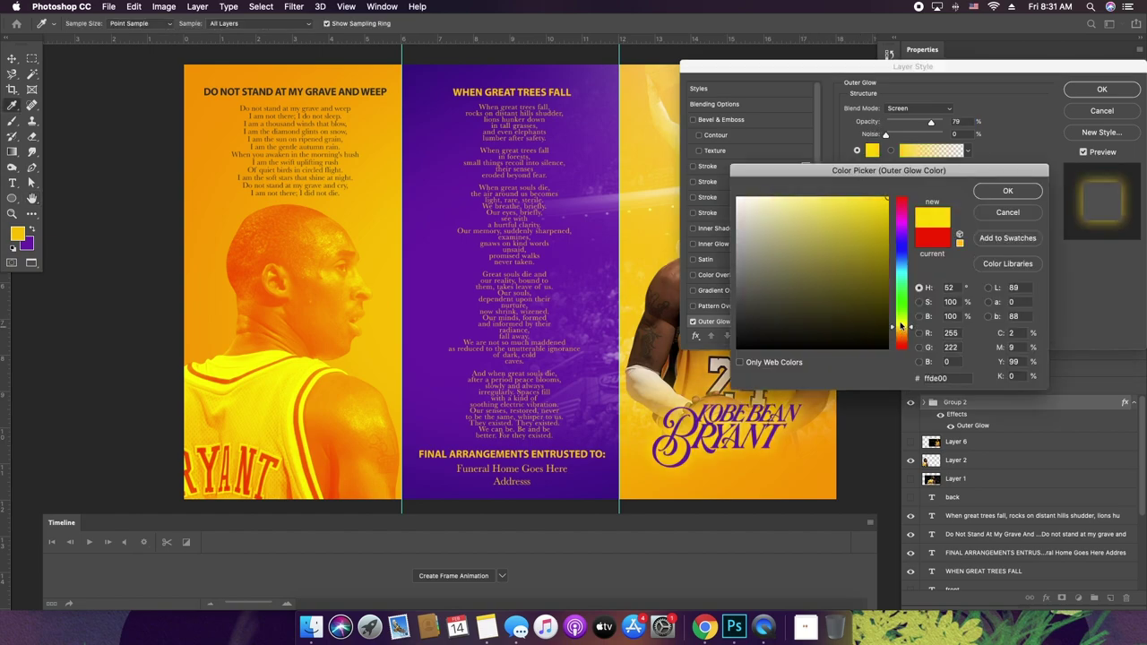
{"action": "left_click", "coordinate": [1007, 191]}
{"action": "left_click_drag", "start_coordinate": [913, 216], "coordinate": [957, 216]}
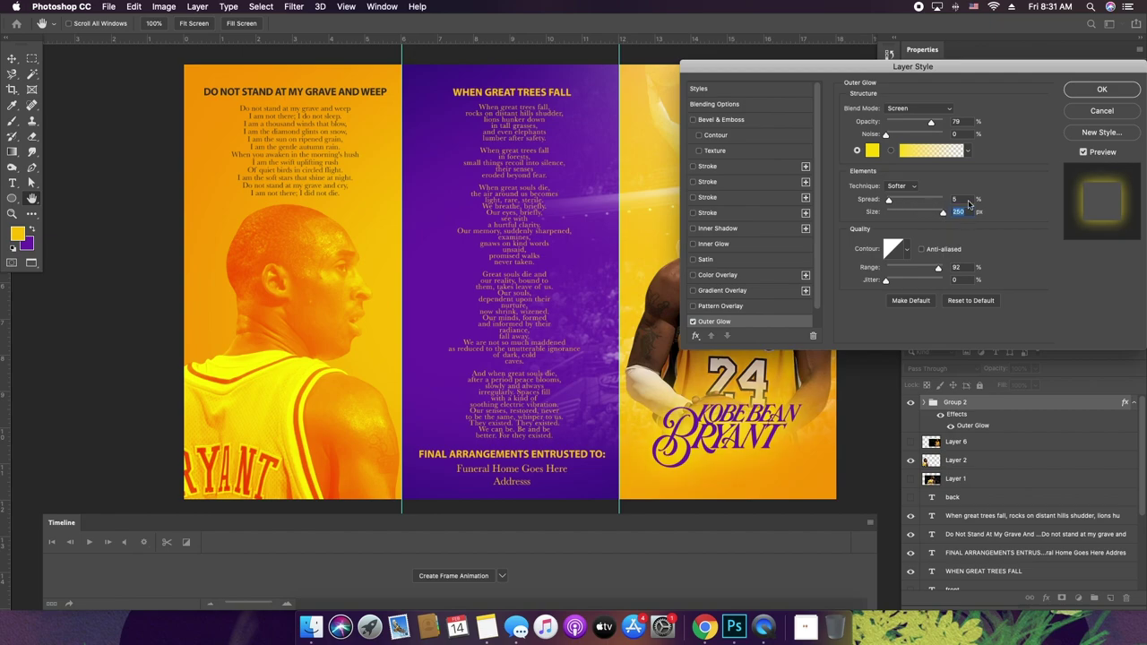
{"action": "key", "text": "Return"}
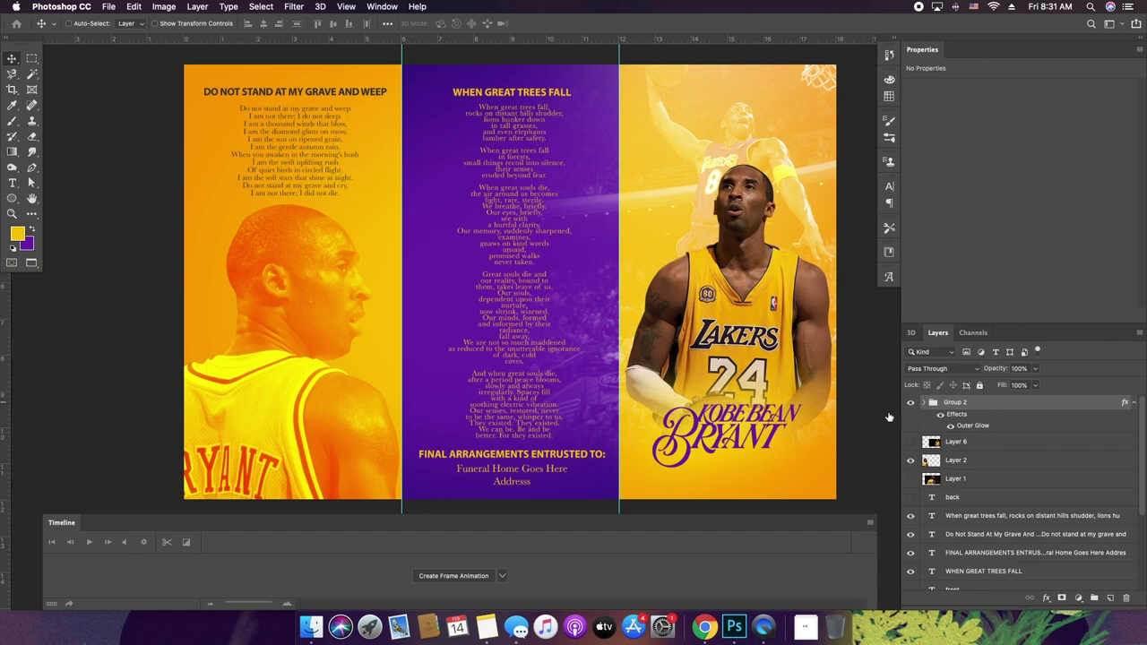
- Switch to the Notes app and show the beginning of the Kobe Bean Bryant biography note beside the layout
{"action": "key", "text": "Tab"}
{"action": "left_click", "coordinate": [704, 626]}
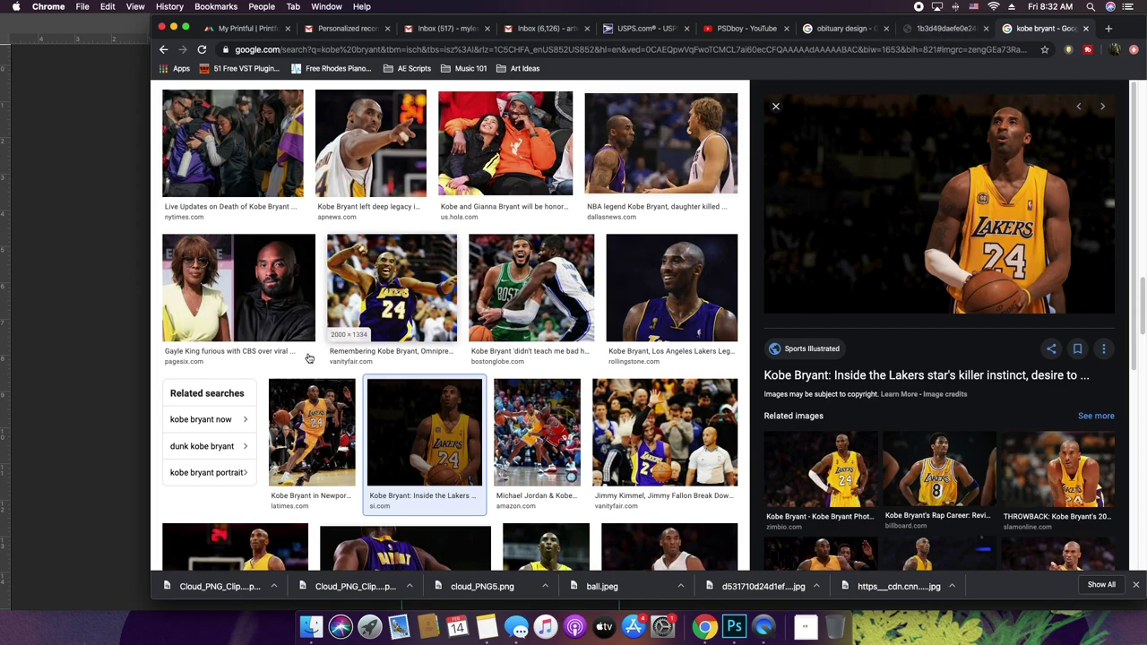
{"action": "left_click", "coordinate": [137, 501]}
{"action": "left_click", "coordinate": [489, 626]}
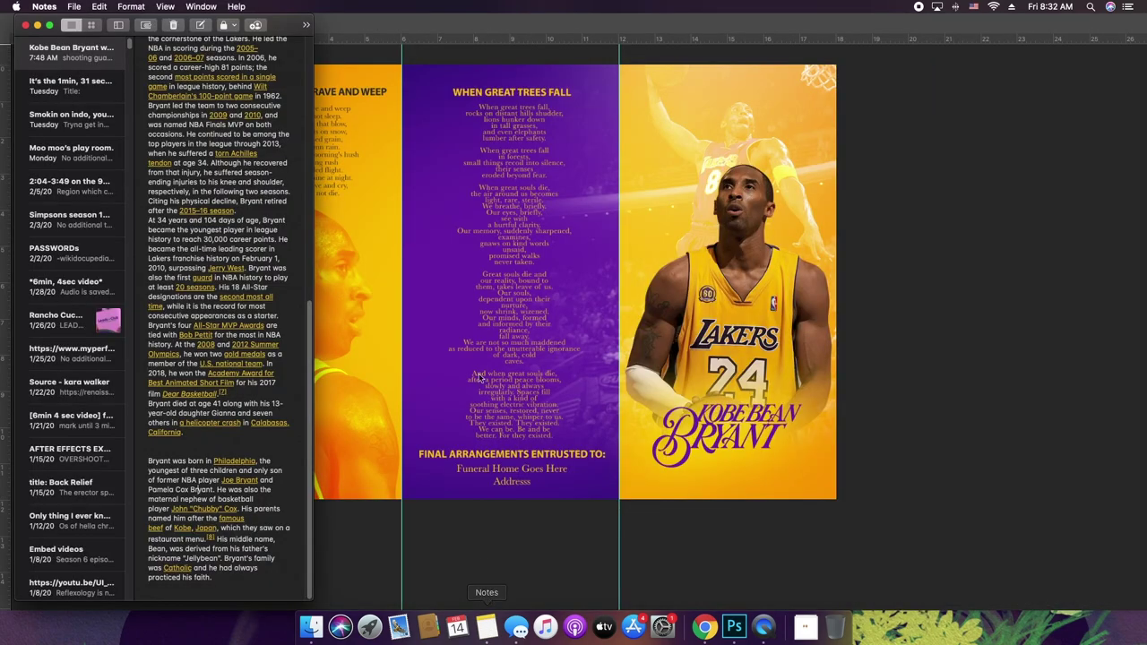
{"action": "scroll", "coordinate": [250, 93], "scroll_direction": "up", "scroll_amount": 10}
{"action": "scroll", "coordinate": [250, 93], "scroll_direction": "up", "scroll_amount": 2}
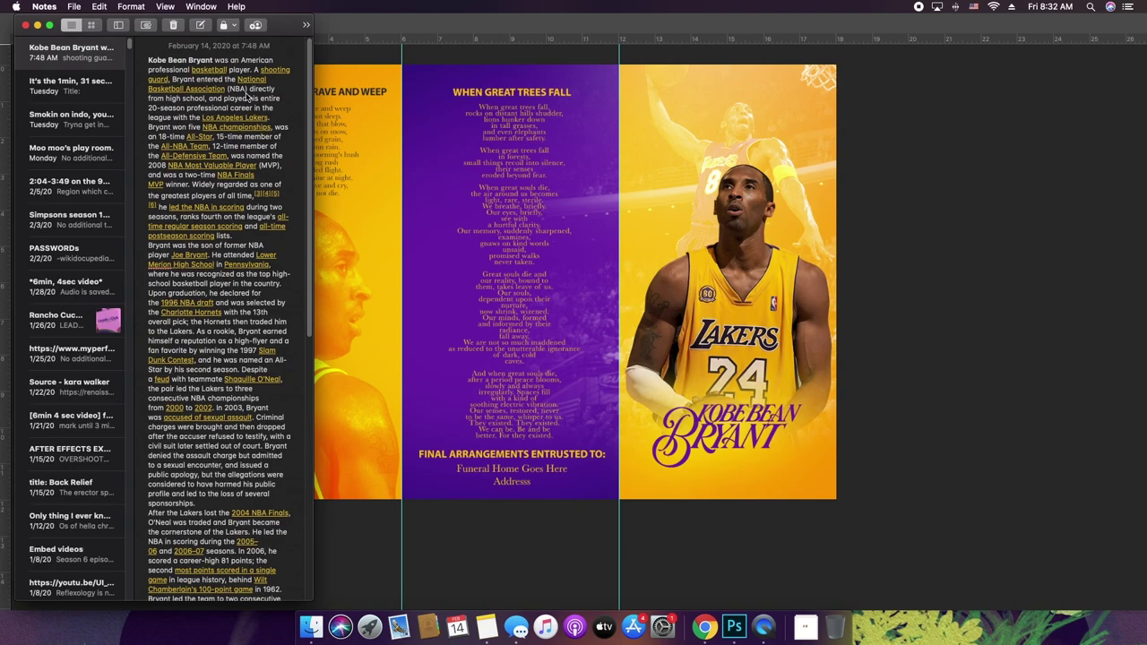
{"action": "left_click_drag", "start_coordinate": [280, 24], "coordinate": [167, 24]}
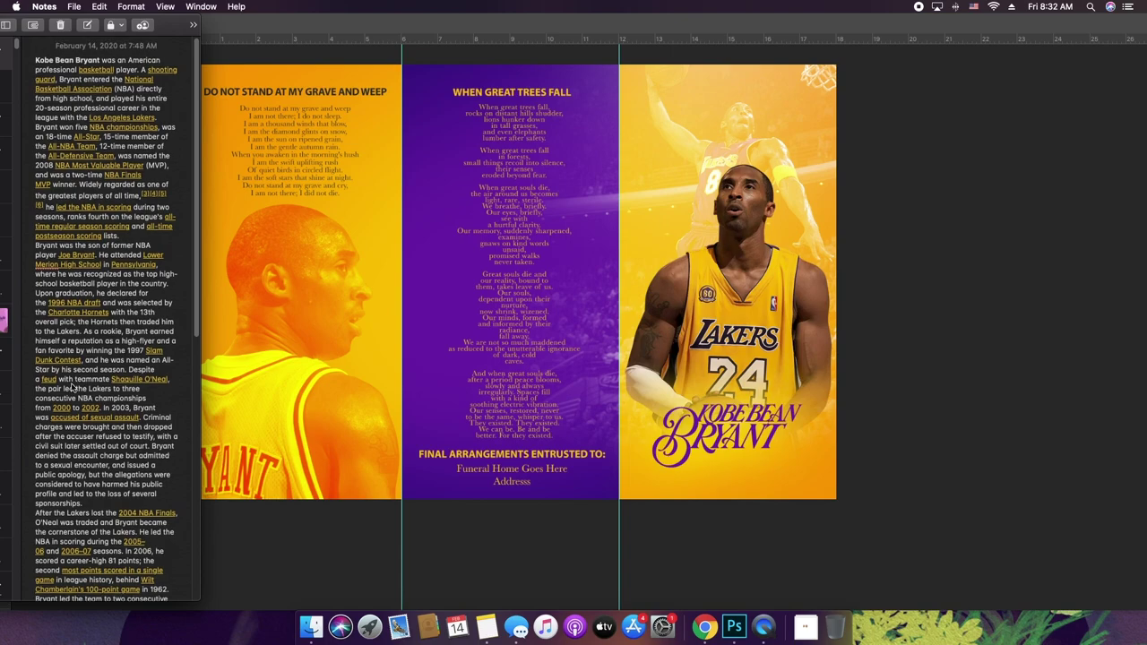
- Undo the recent deletions in the biography note to restore the birth and death dates after the name
{"action": "key", "text": "super+z"}
{"action": "key", "text": "super+z"}
{"action": "key", "text": "super+z"}
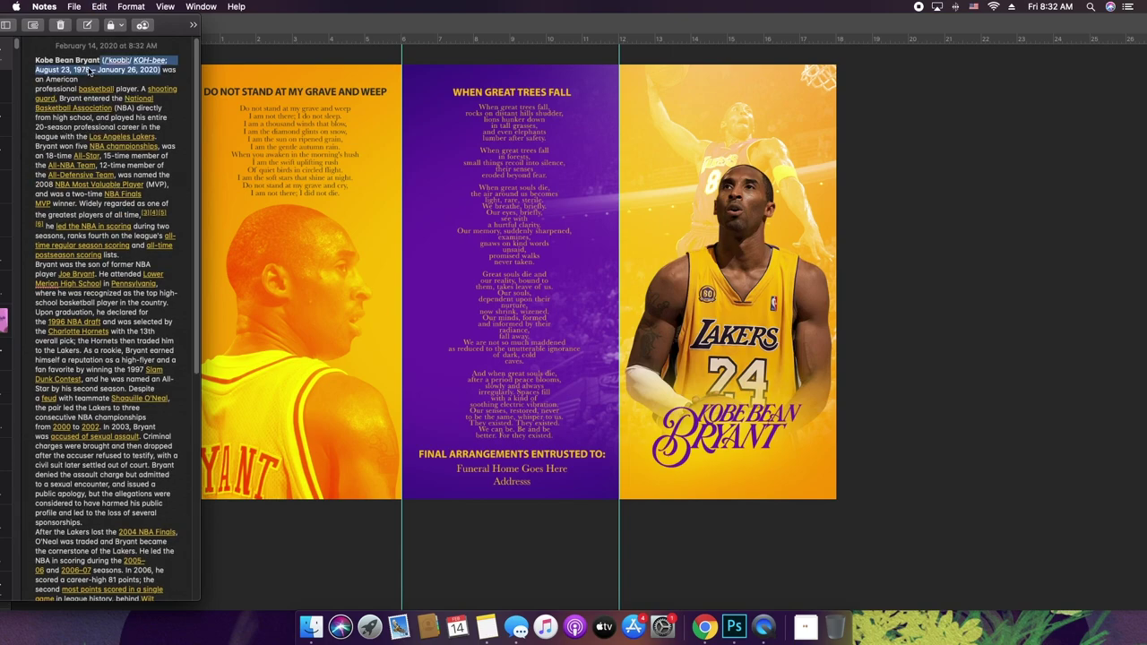
- Copy the life dates from the biography note's first sentence and delete the parenthesised pronunciation and dates after the name
{"action": "left_click", "coordinate": [90, 70]}
{"action": "left_click_drag", "start_coordinate": [35, 76], "coordinate": [159, 75]}
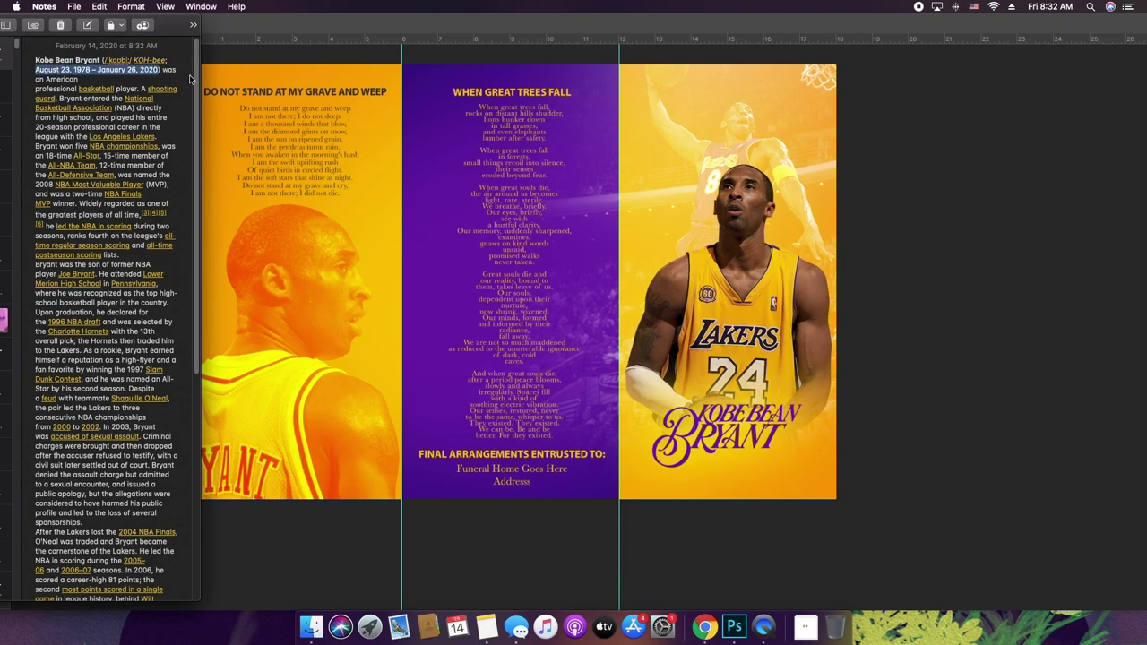
{"action": "left_click", "coordinate": [109, 71]}
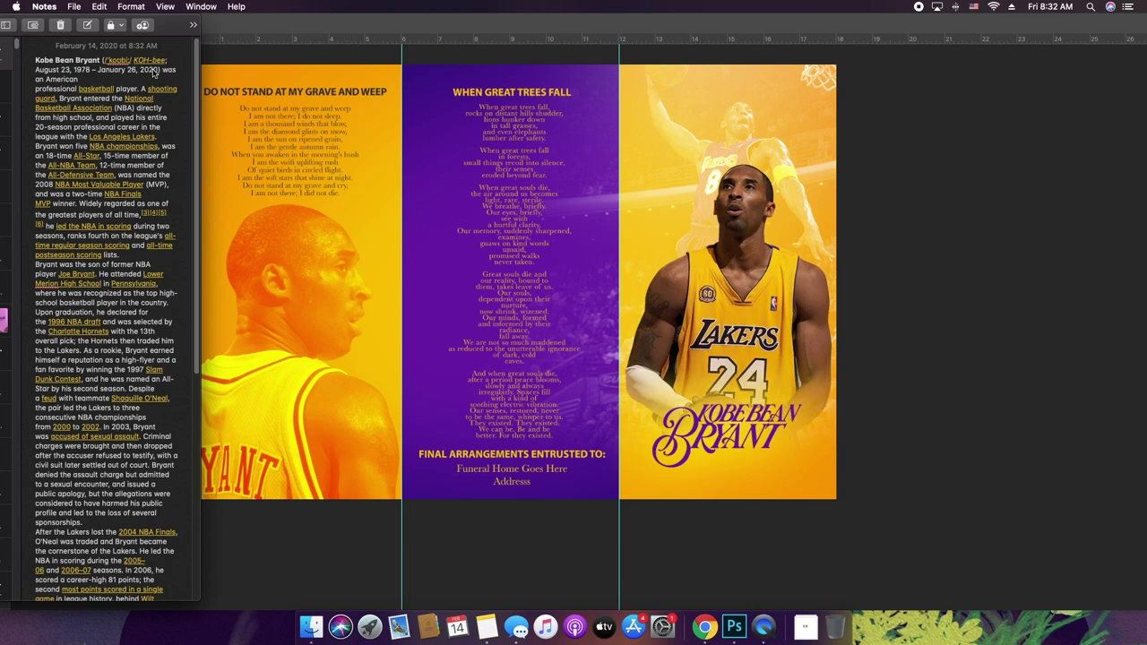
{"action": "left_click_drag", "start_coordinate": [158, 75], "coordinate": [103, 64]}
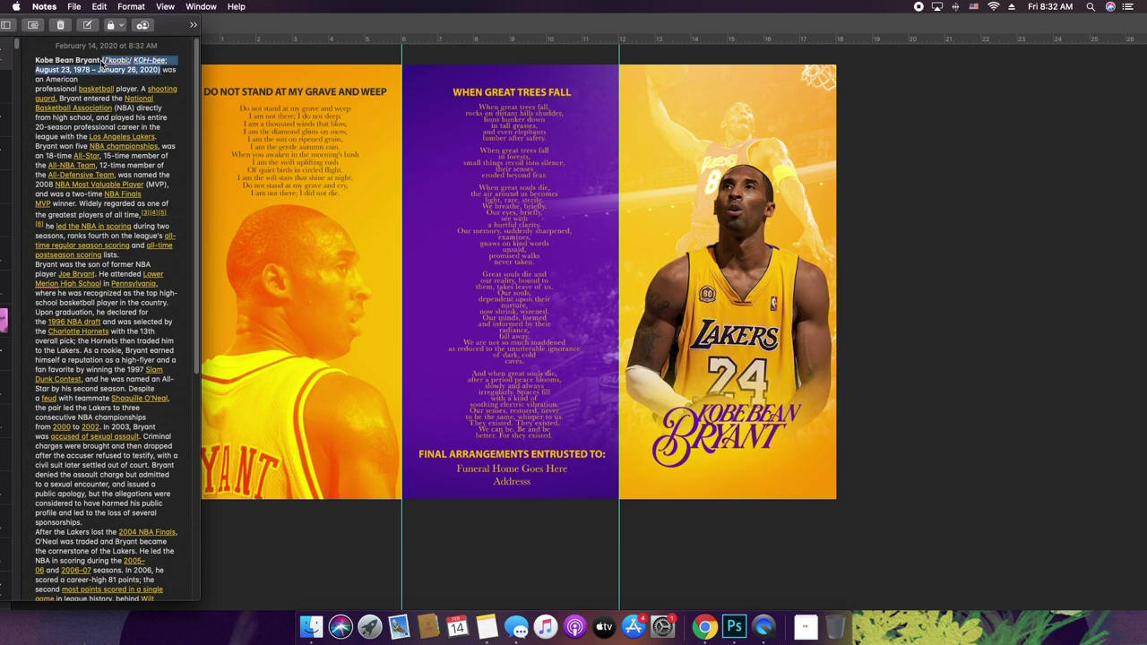
{"action": "key", "text": "BackSpace"}
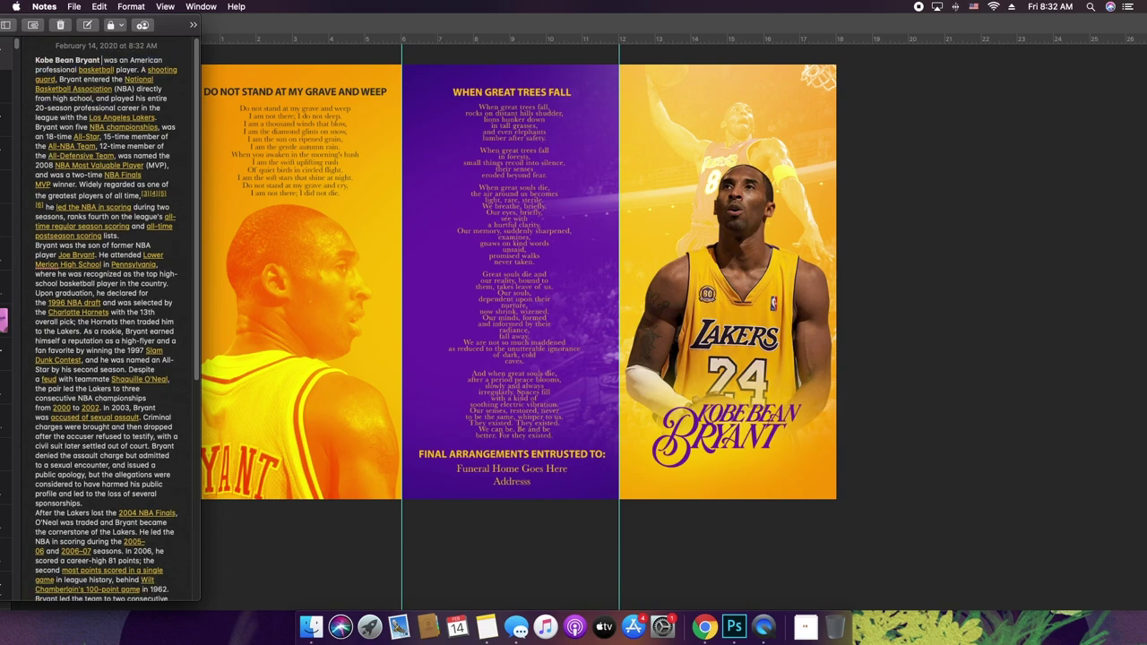
- Switch to Photoshop and insert the copied life dates as a new text layer inside Group 2, centred below the name title
{"action": "left_click", "coordinate": [605, 229]}
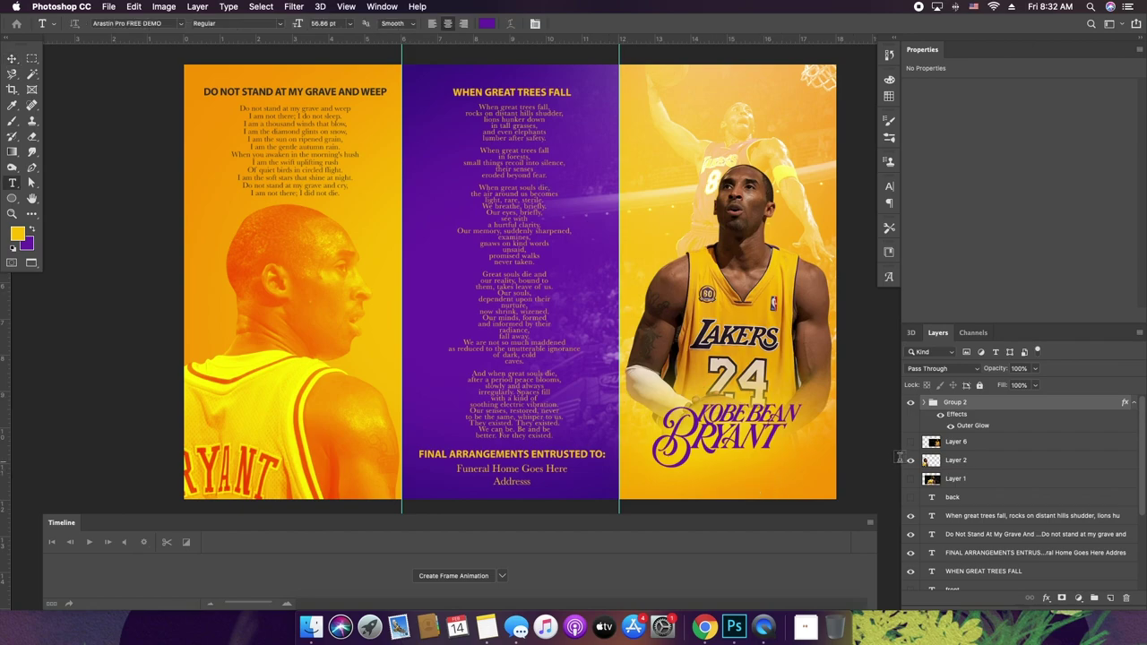
{"action": "left_click", "coordinate": [932, 402]}
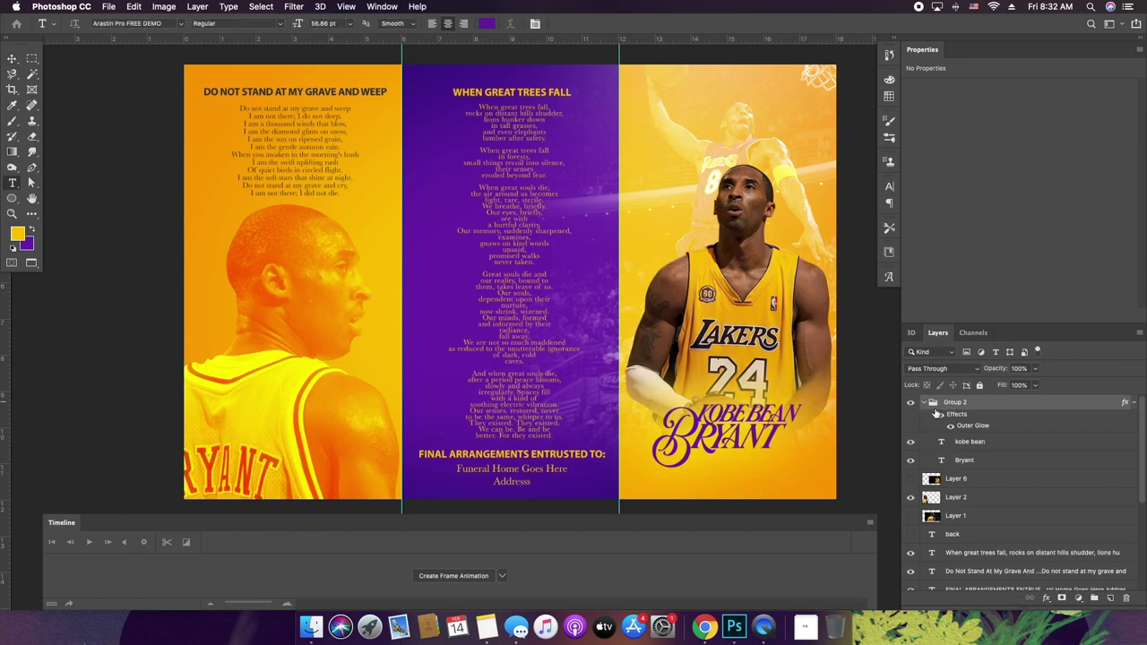
{"action": "left_click", "coordinate": [986, 448]}
{"action": "left_click", "coordinate": [731, 482]}
{"action": "type", "text": "August 23 1978 ~ January 26, 2020"}
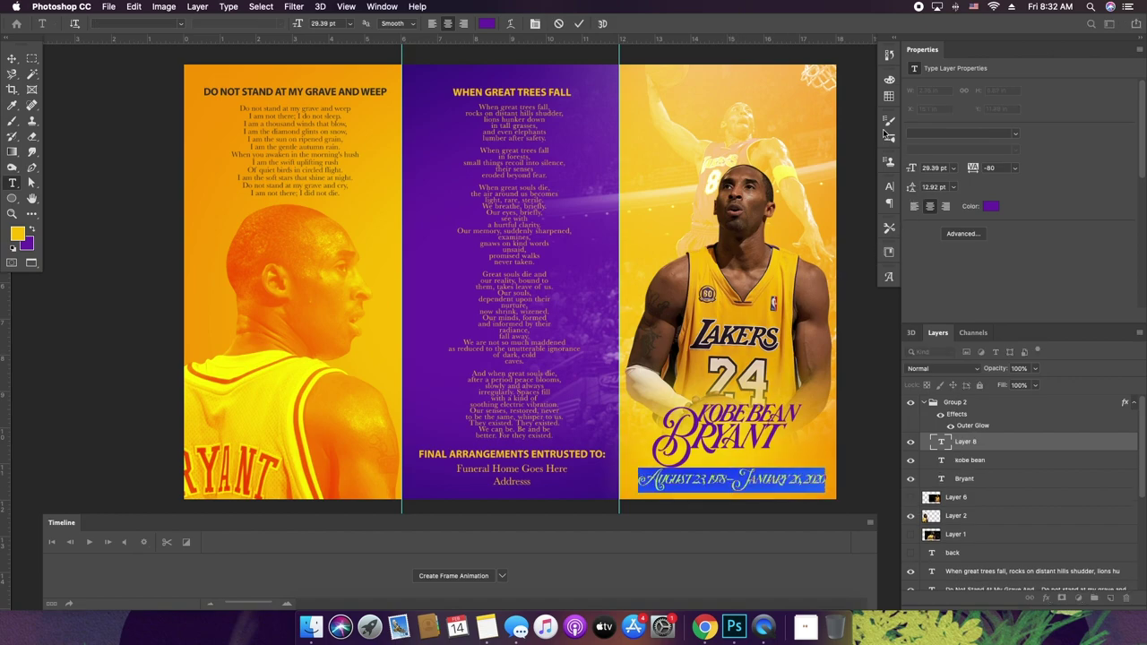
- Format the life dates line in Baskerville Regular with All Caps
{"action": "left_click", "coordinate": [890, 187]}
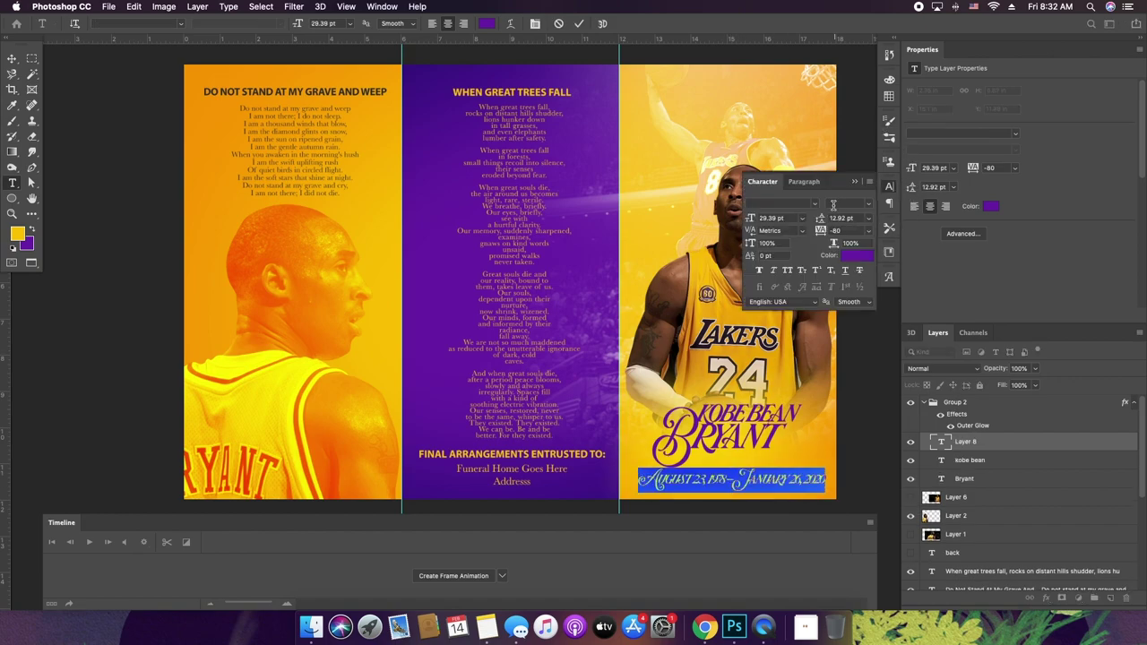
{"action": "left_click", "coordinate": [816, 206]}
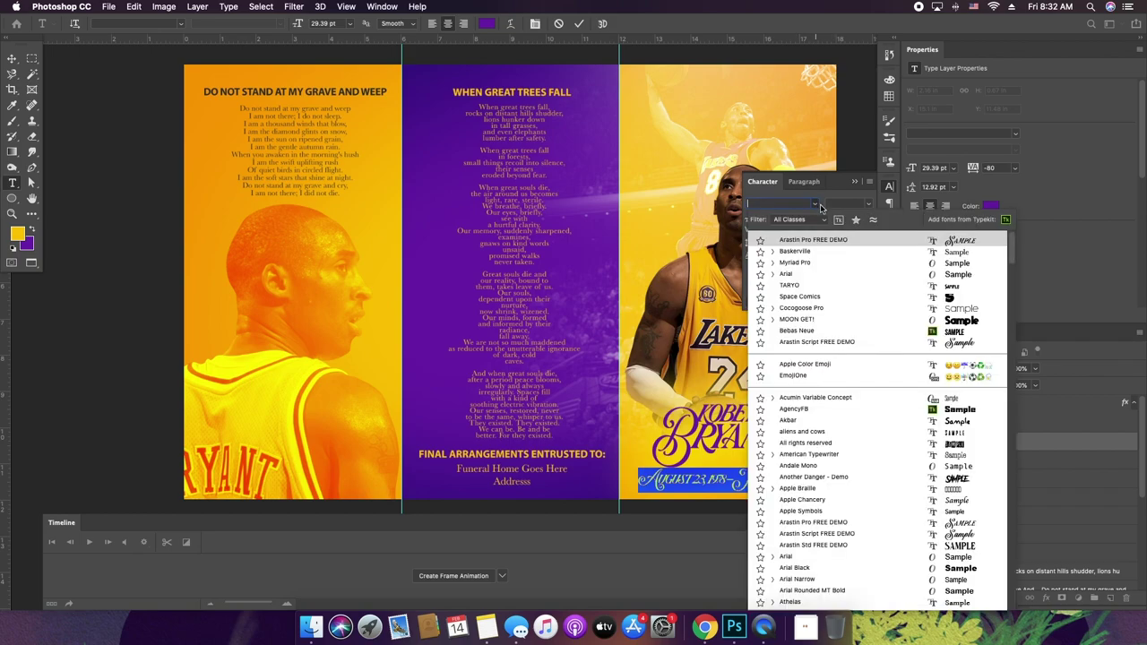
{"action": "left_click", "coordinate": [835, 253]}
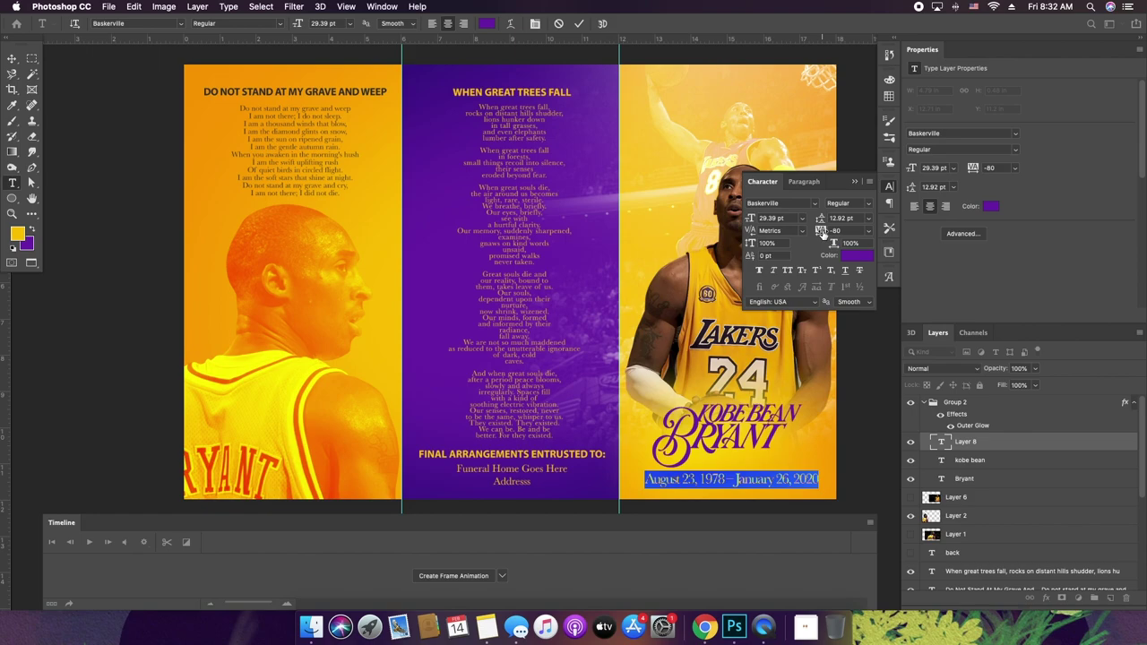
{"action": "left_click", "coordinate": [788, 271]}
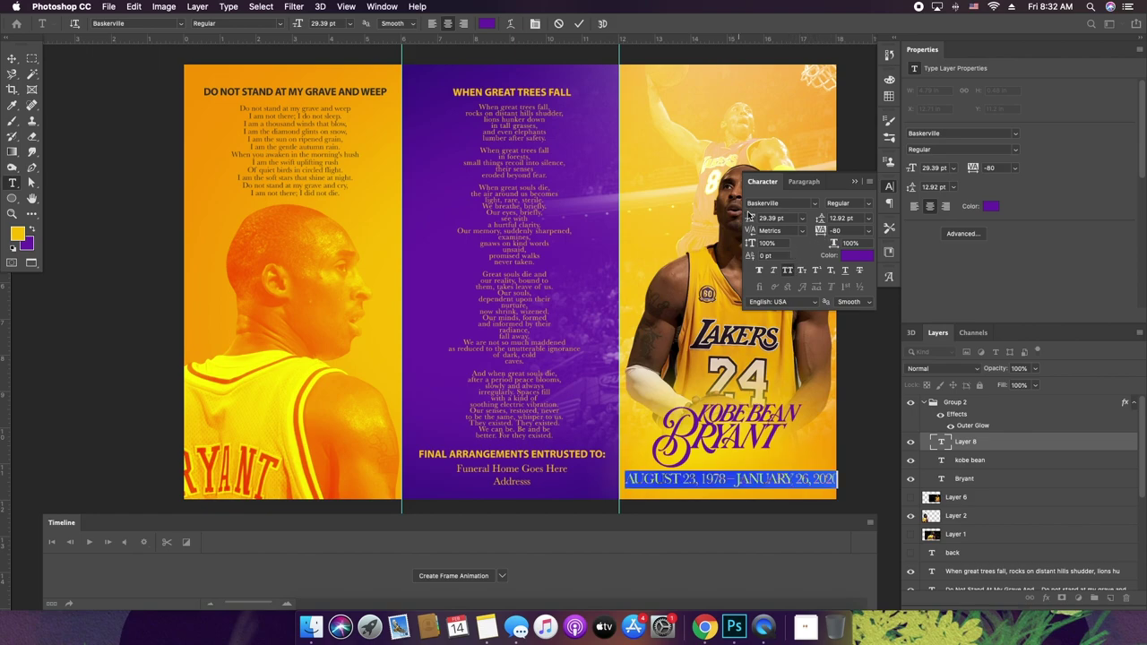
- Set the life dates' font size to 21 pt and move the line slightly up towards the name title
{"action": "left_click_drag", "start_coordinate": [749, 216], "coordinate": [745, 217]}
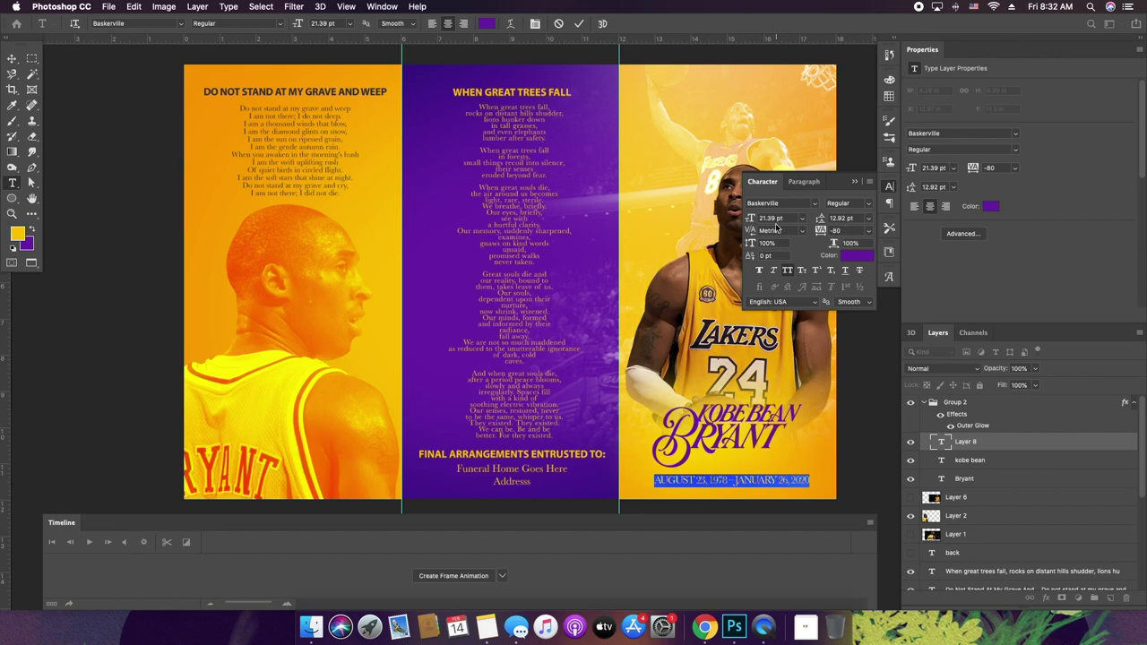
{"action": "double_click", "coordinate": [770, 218]}
{"action": "type", "text": "21"}
{"action": "key", "text": "Return"}
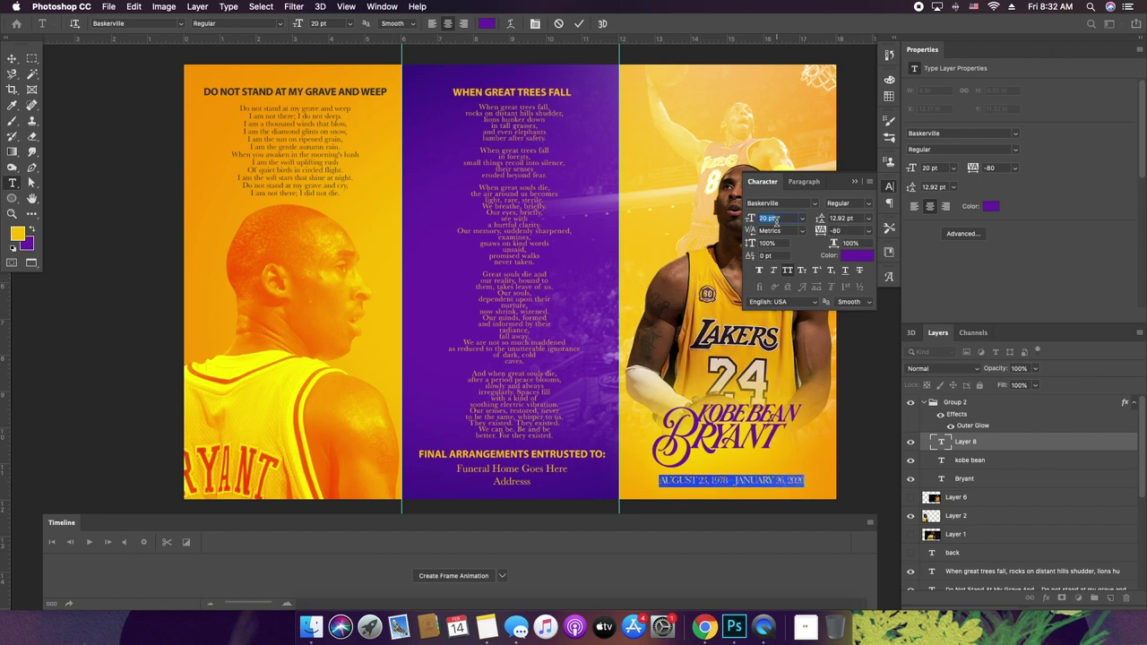
{"action": "left_click", "coordinate": [742, 452]}
{"action": "left_click_drag", "start_coordinate": [742, 452], "coordinate": [740, 449]}
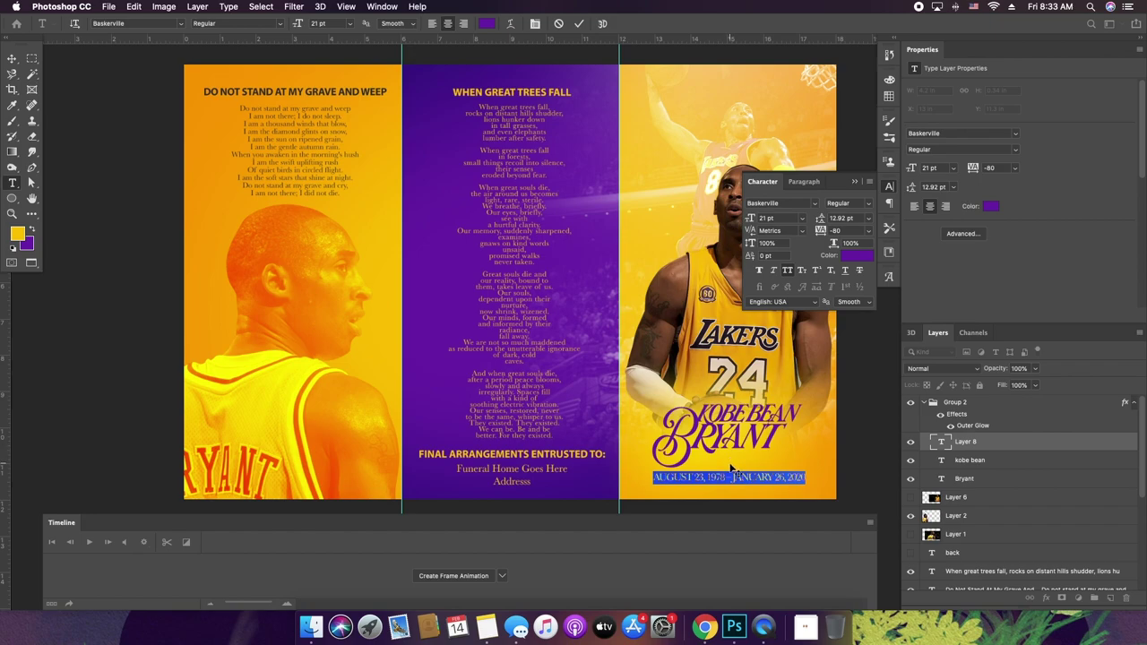
{"action": "left_click", "coordinate": [943, 448]}
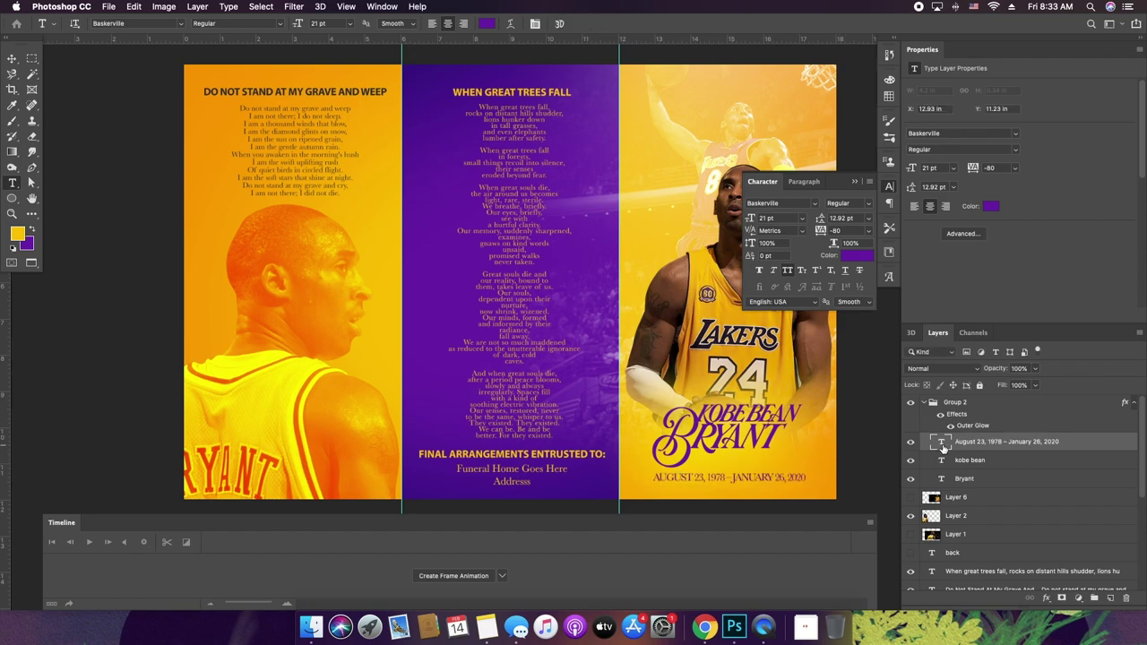
- Break the dates text on the front cover into two lines before the dash and set its leading to 19.92 pt
{"action": "left_click", "coordinate": [724, 478]}
{"action": "key", "text": "Return"}
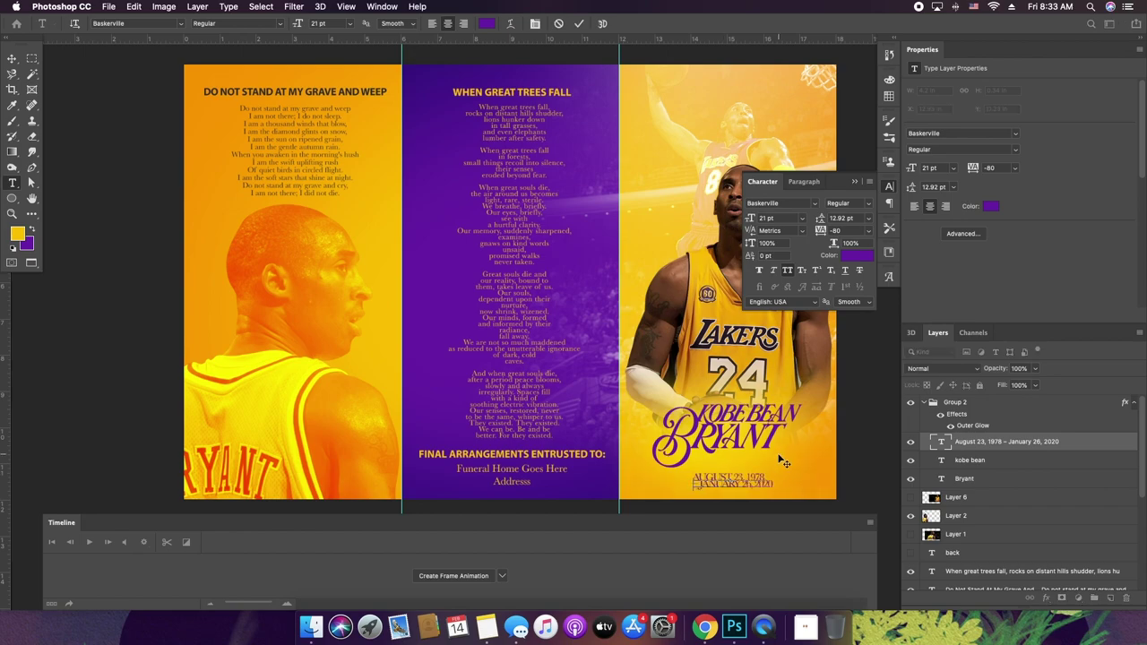
{"action": "double_click", "coordinate": [941, 442]}
{"action": "left_click_drag", "start_coordinate": [819, 218], "coordinate": [819, 219]}
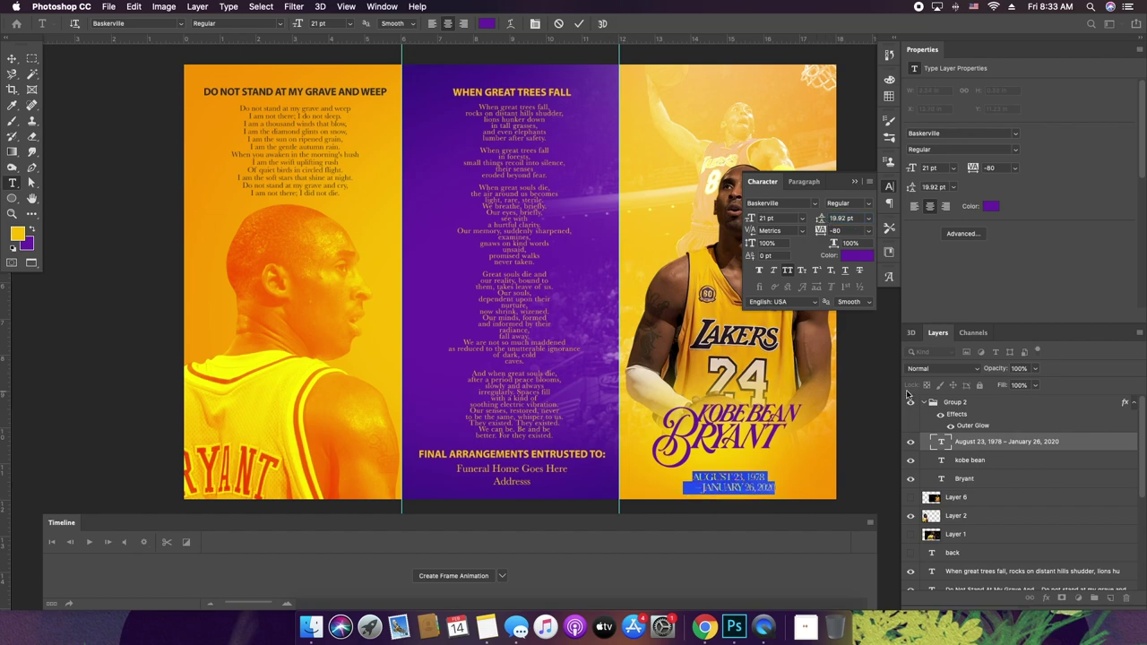
- Commit the text edit and move the two-line dates up directly beneath the large name
{"action": "left_click", "coordinate": [951, 447]}
{"action": "key", "text": "v"}
{"action": "left_click_drag", "start_coordinate": [740, 469], "coordinate": [737, 461]}
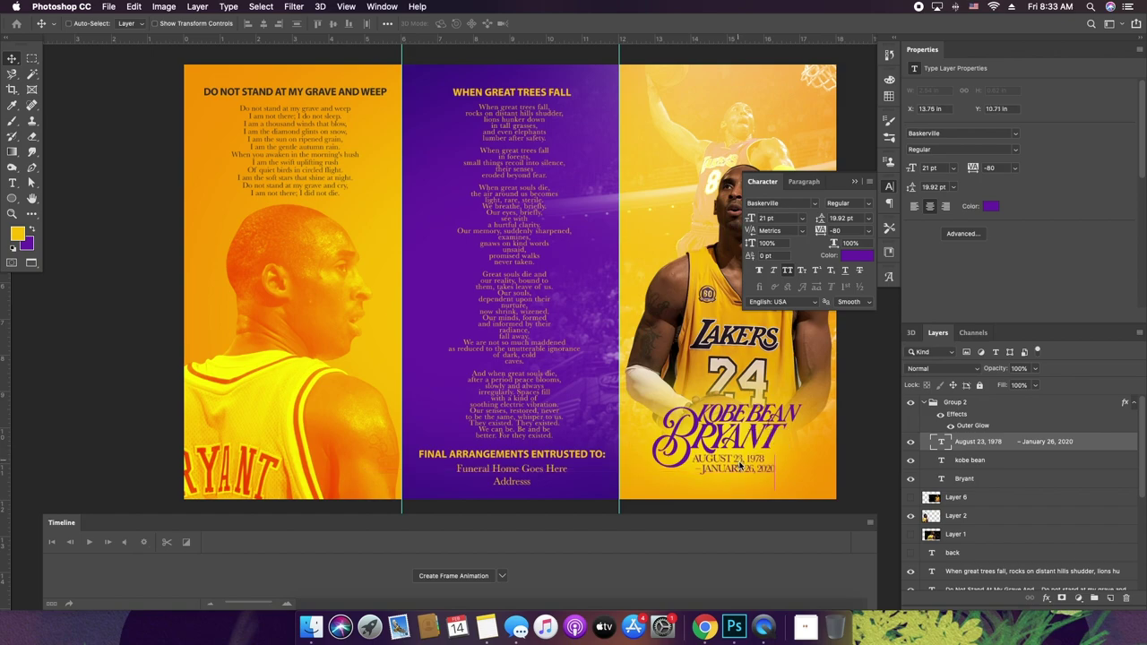
- Remove the break between the two dates so they sit on a single line again
{"action": "key", "text": "t"}
{"action": "left_click", "coordinate": [749, 459]}
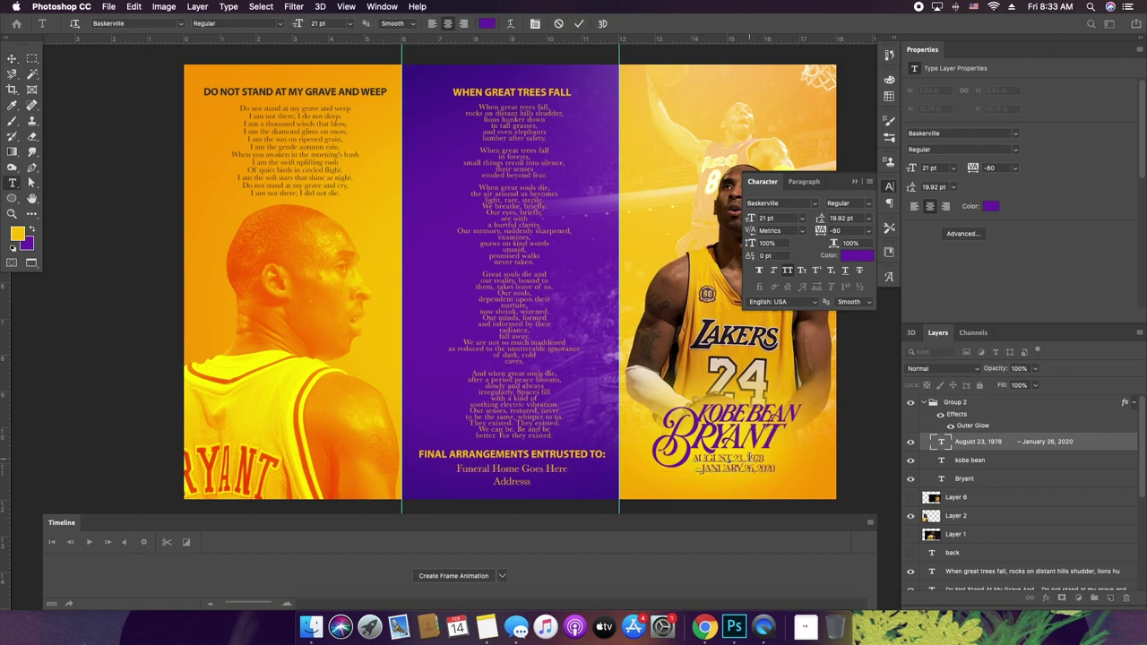
{"action": "key", "text": "BackSpace"}
{"action": "key", "text": "BackSpace"}
{"action": "key", "text": "BackSpace"}
{"action": "key", "text": "BackSpace"}
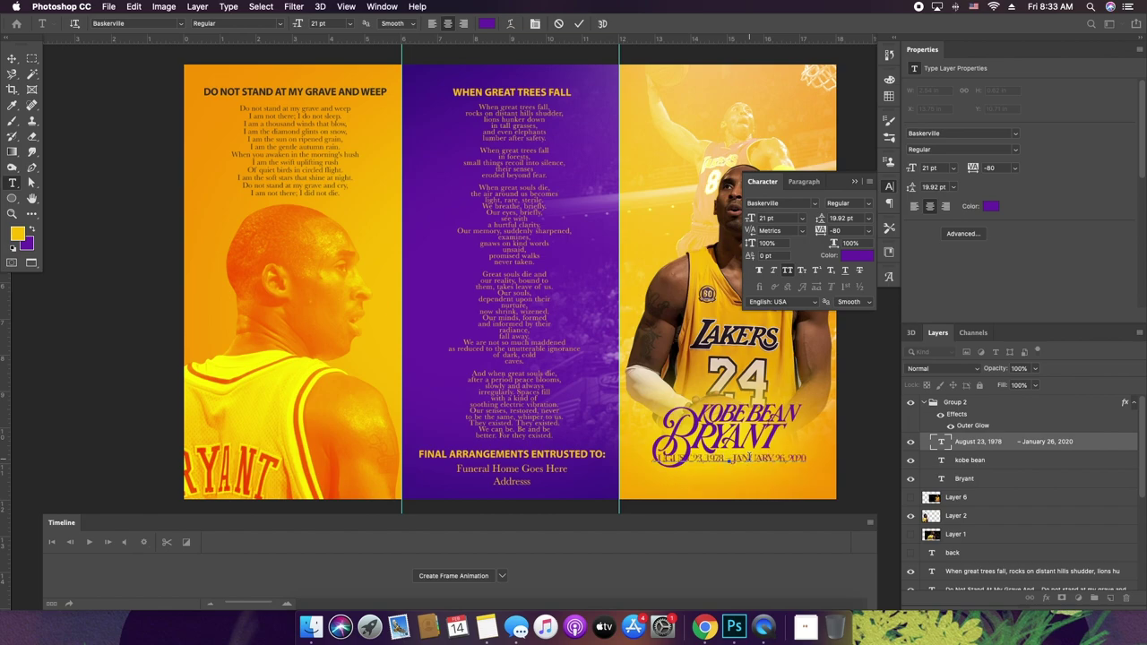
{"action": "key", "text": "BackSpace"}
- Shorten both month names in the dates text to three-letter abbreviations
{"action": "left_click_drag", "start_coordinate": [747, 459], "coordinate": [779, 459]}
{"action": "key", "text": "BackSpace"}
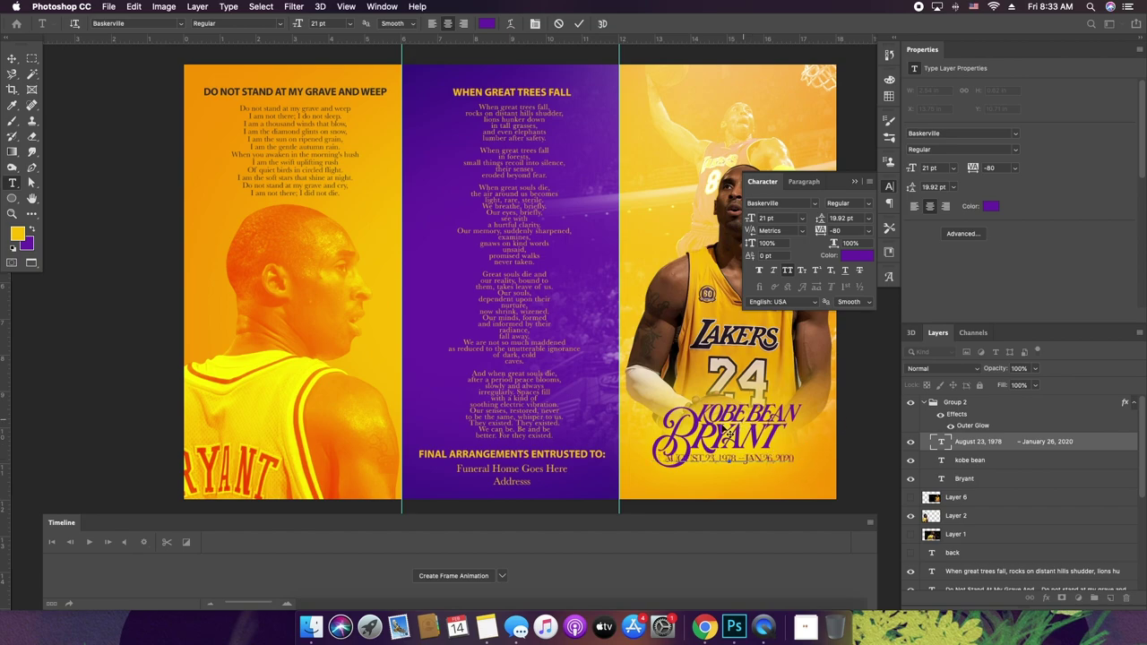
{"action": "left_click_drag", "start_coordinate": [706, 459], "coordinate": [697, 458]}
{"action": "key", "text": "BackSpace"}
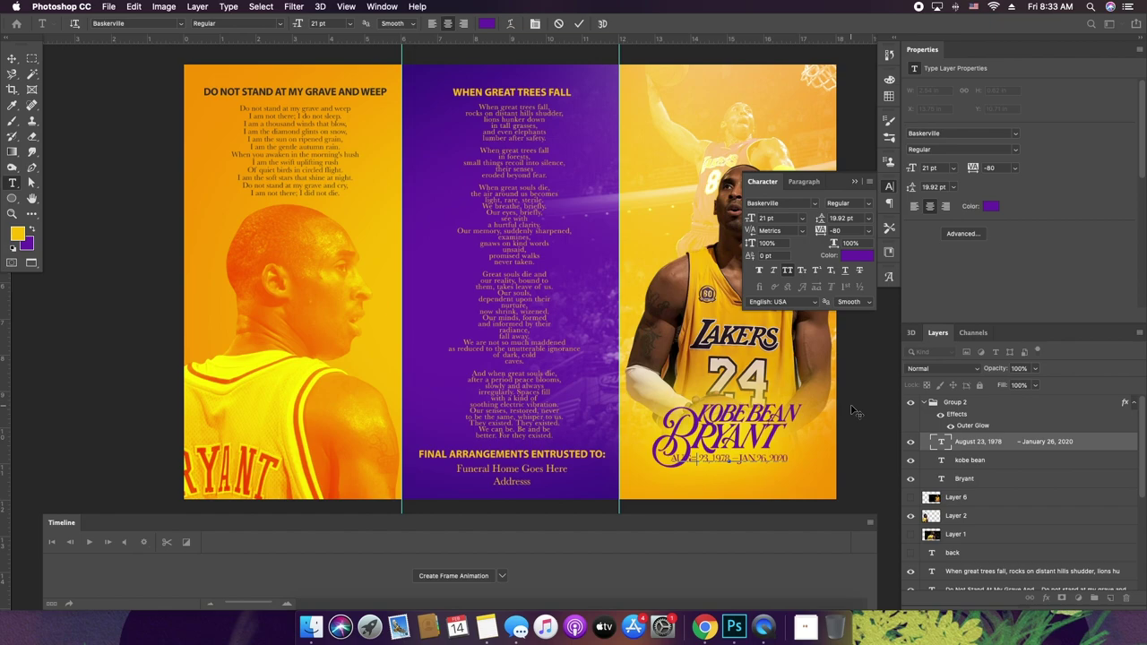
{"action": "left_click", "coordinate": [947, 446]}
- Move the shortened dates line slightly right so it sits under the name without touching the large initial B
{"action": "key", "text": "v"}
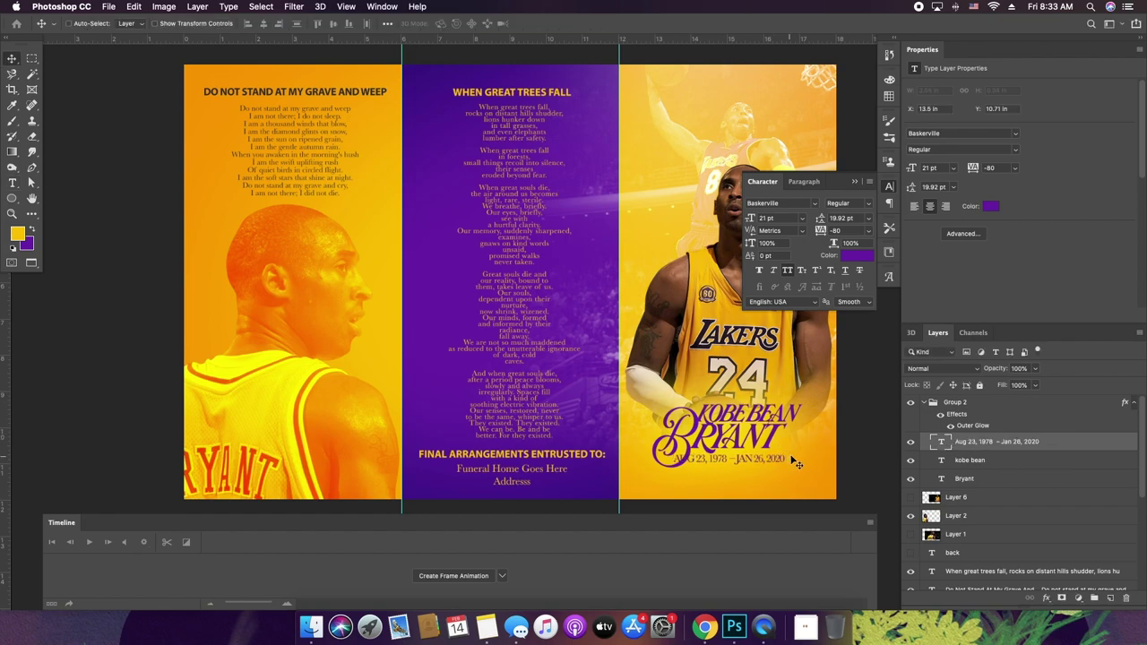
{"action": "left_click_drag", "start_coordinate": [775, 459], "coordinate": [771, 460]}
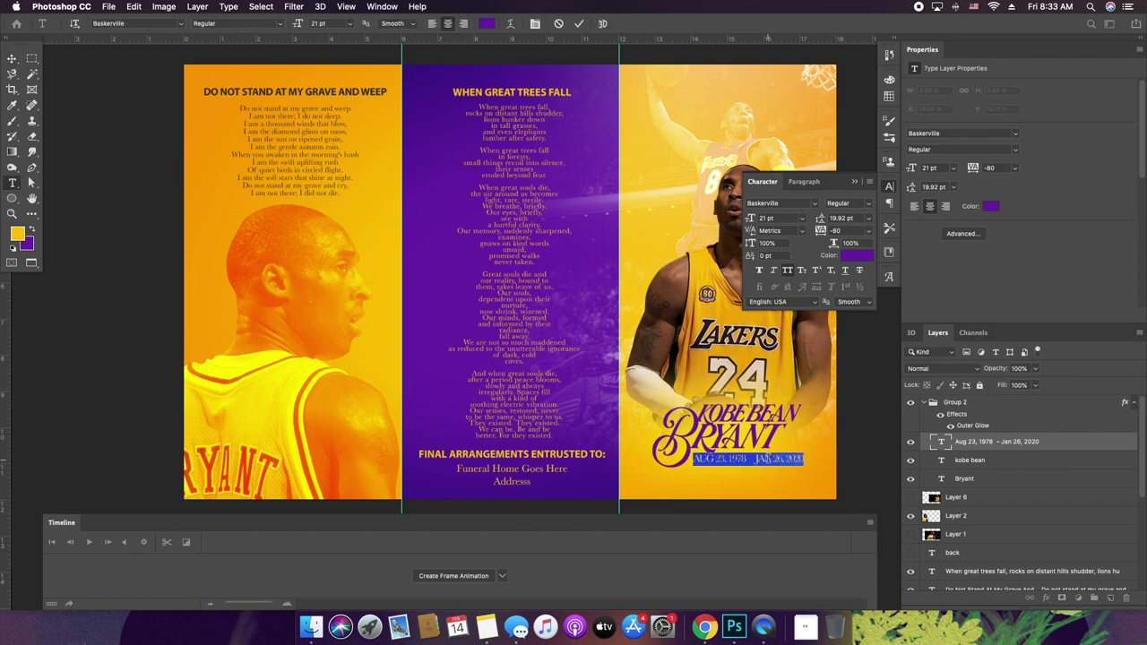
{"action": "left_click", "coordinate": [939, 443]}
{"action": "key", "text": "v"}
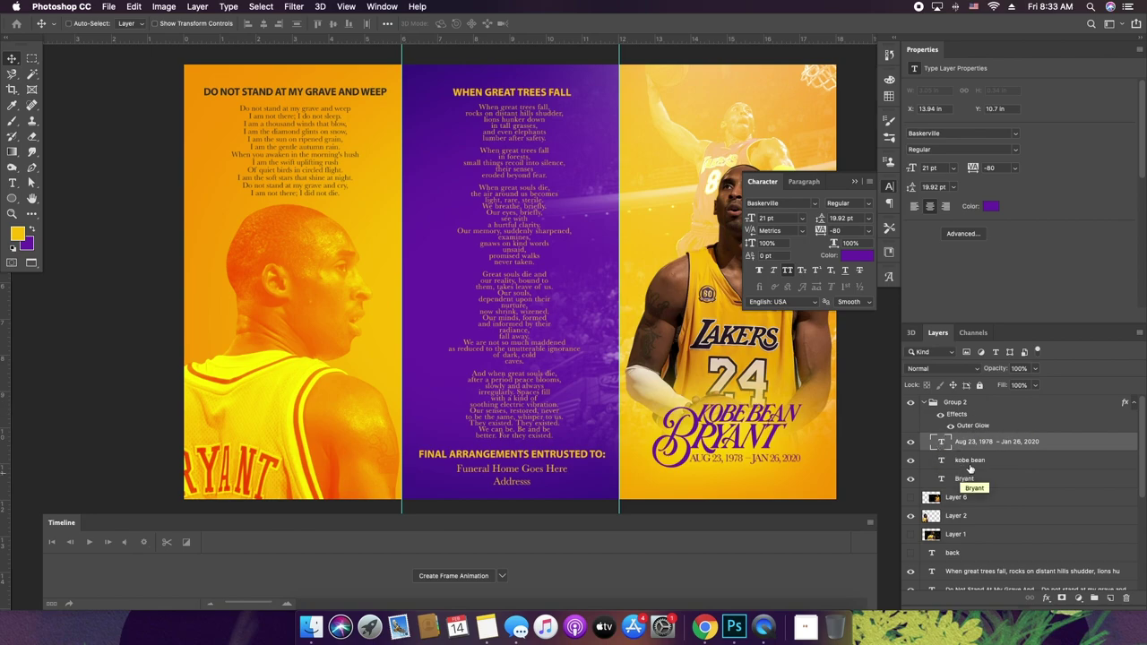
- Try enlarging the "kobe bean" and "Bryant" text layers together with Free Transform, and undo it
{"action": "left_click", "coordinate": [968, 465]}
{"action": "left_click", "coordinate": [967, 479], "text": "shift"}
{"action": "key", "text": "super+t"}
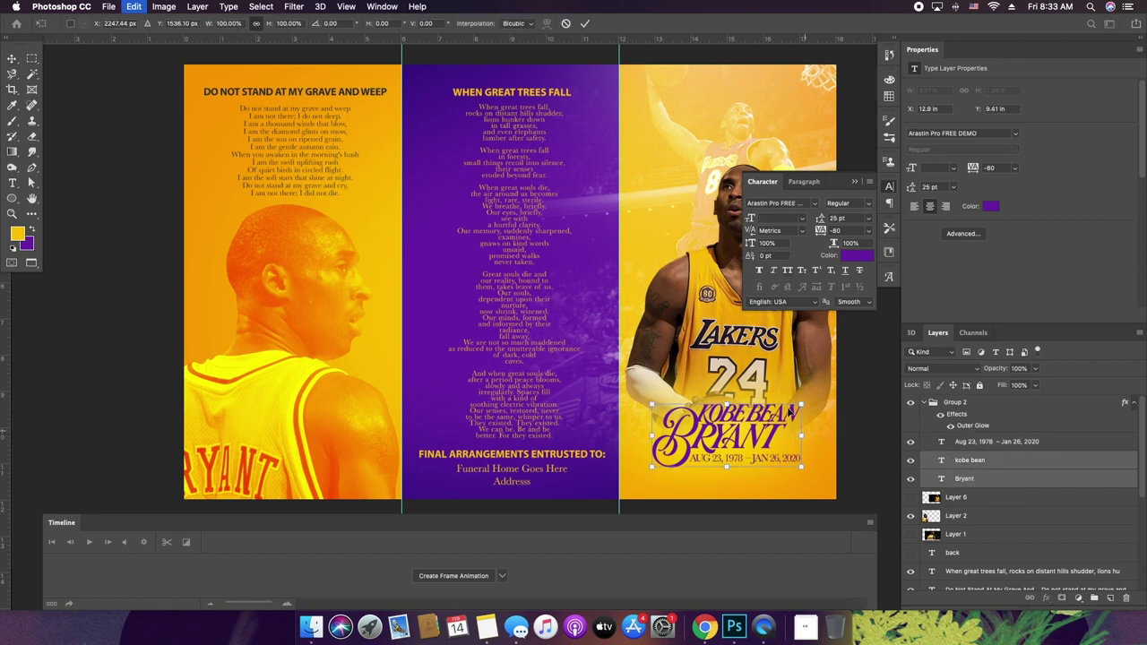
{"action": "left_click_drag", "start_coordinate": [813, 398], "coordinate": [776, 424]}
{"action": "key", "text": "Return"}
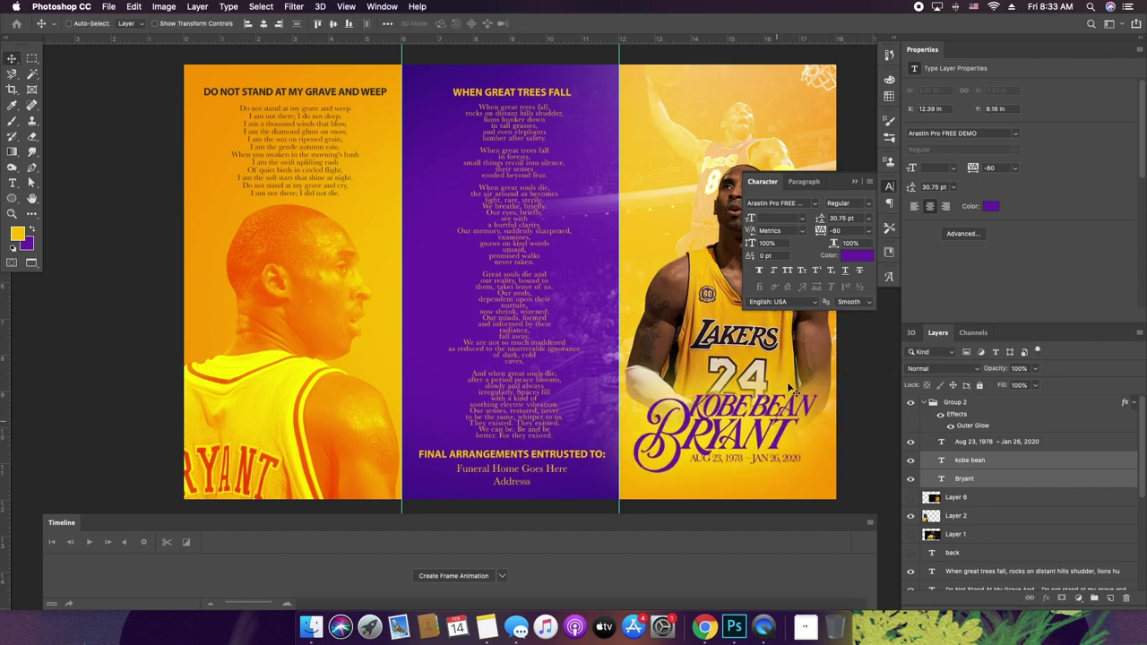
{"action": "key", "text": "super+z"}
{"action": "key", "text": "super+z"}
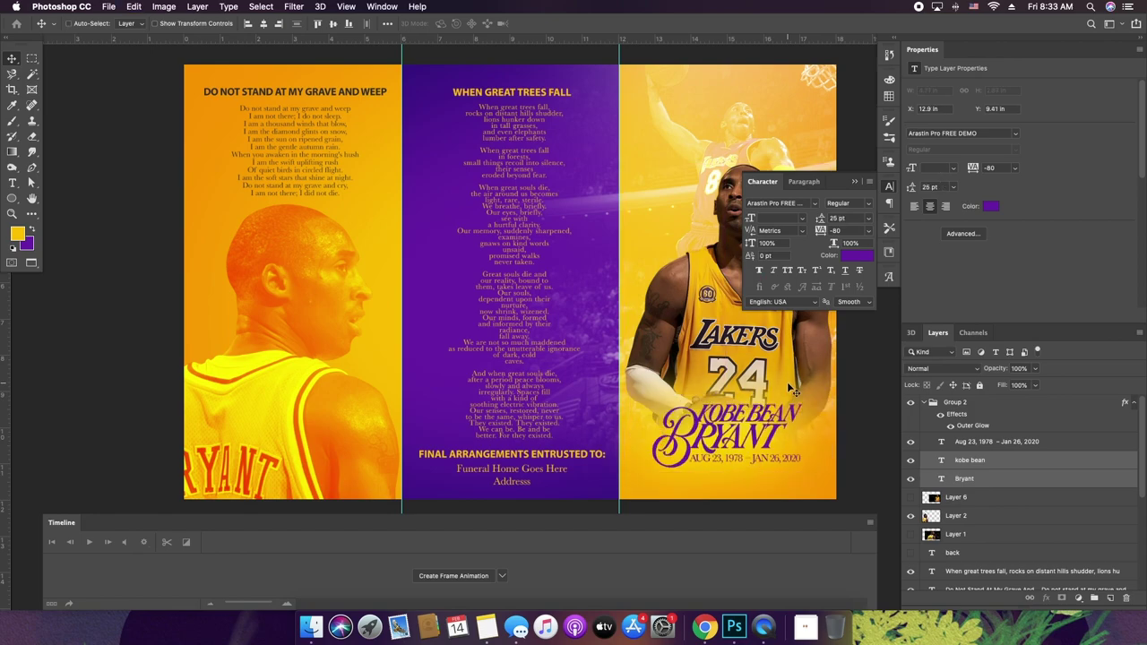
- Add a text line reading "In Loving Memory of" at the top of the front cover panel
{"action": "left_click", "coordinate": [855, 182]}
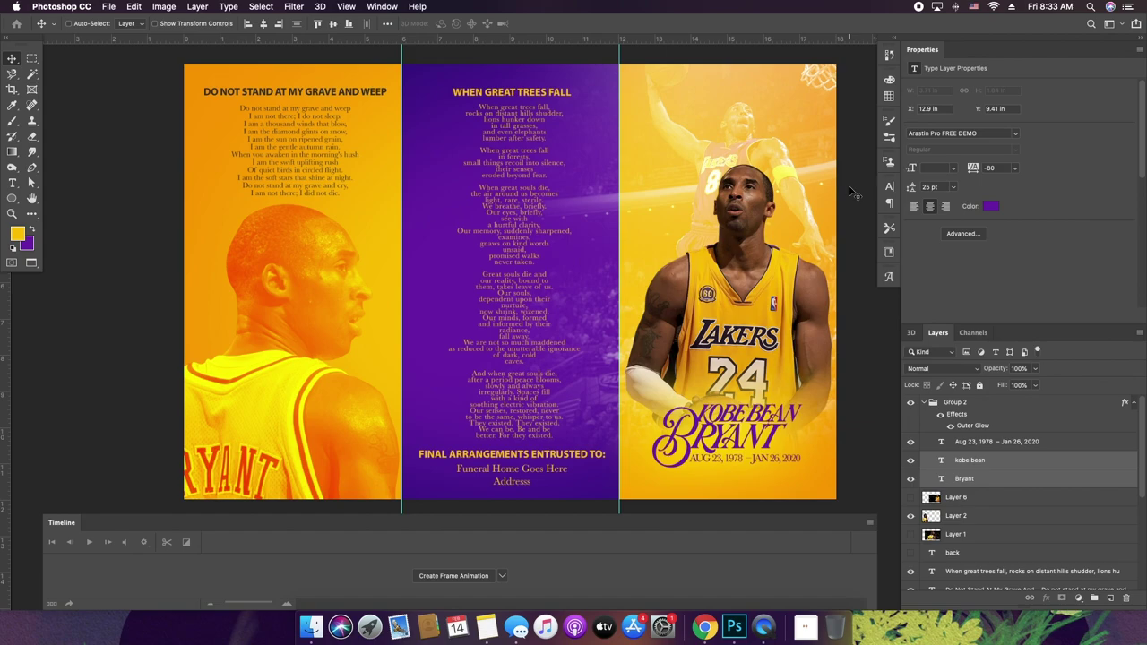
{"action": "key", "text": "t"}
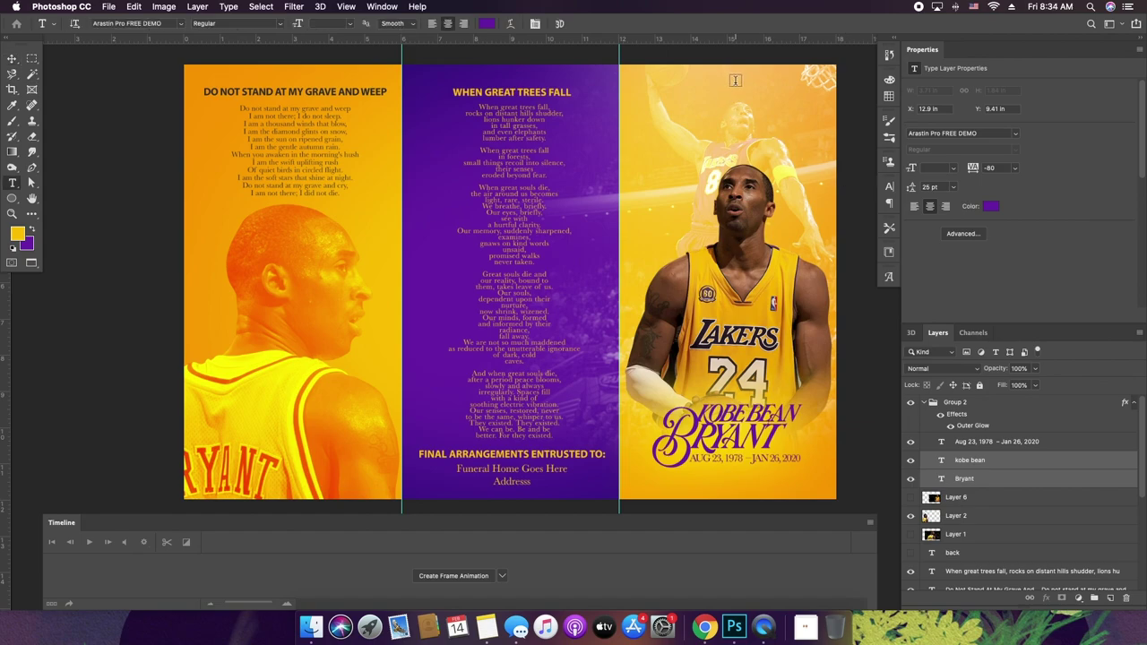
{"action": "left_click", "coordinate": [734, 80]}
{"action": "type", "text": "In Loving Mem"}
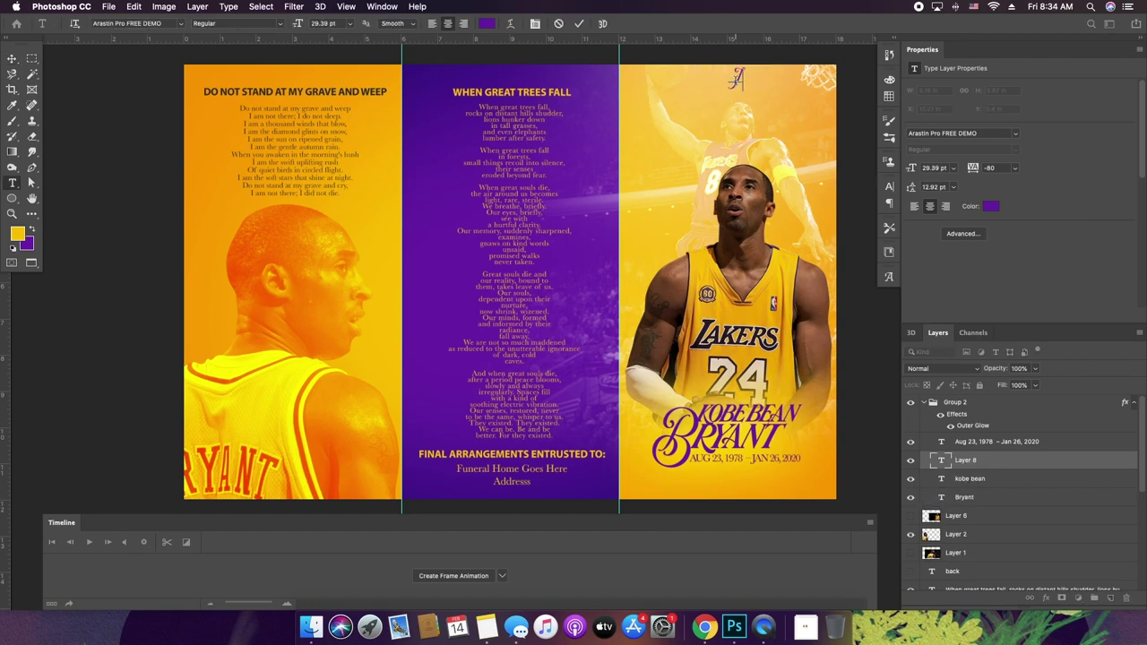
{"action": "type", "text": "ory of"}
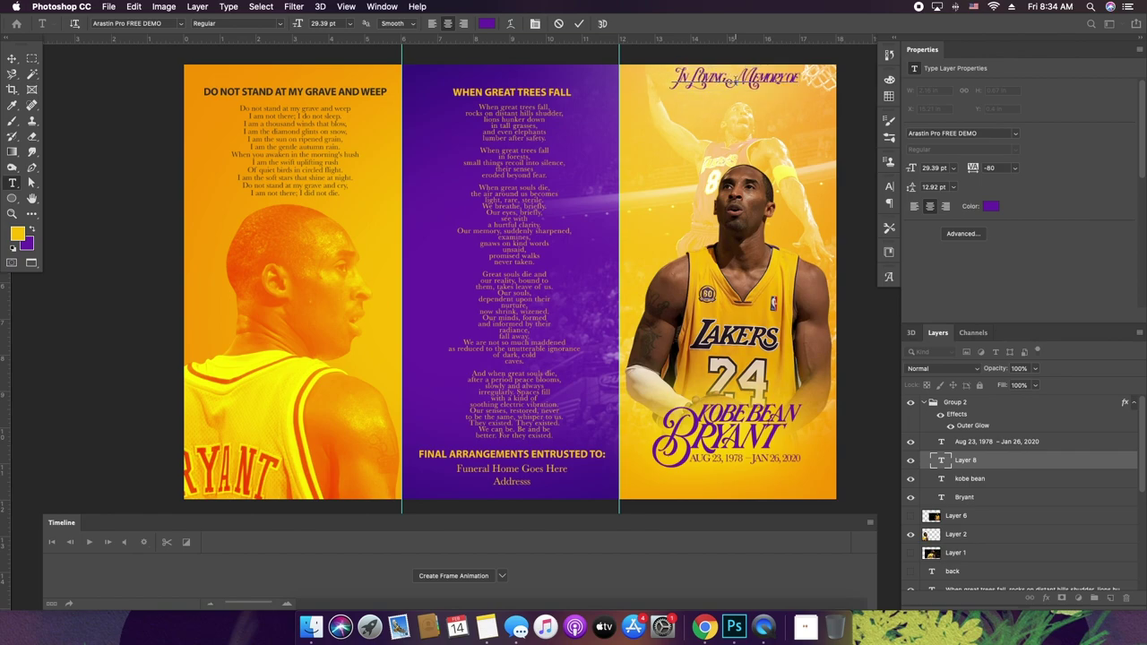
- Retype the cover heading entirely in lowercase as "in loving memory of"
{"action": "key", "text": "super+a"}
{"action": "left_click_drag", "start_coordinate": [921, 172], "coordinate": [921, 173]}
{"action": "type", "text": "IN LOVING MEMORY O"}
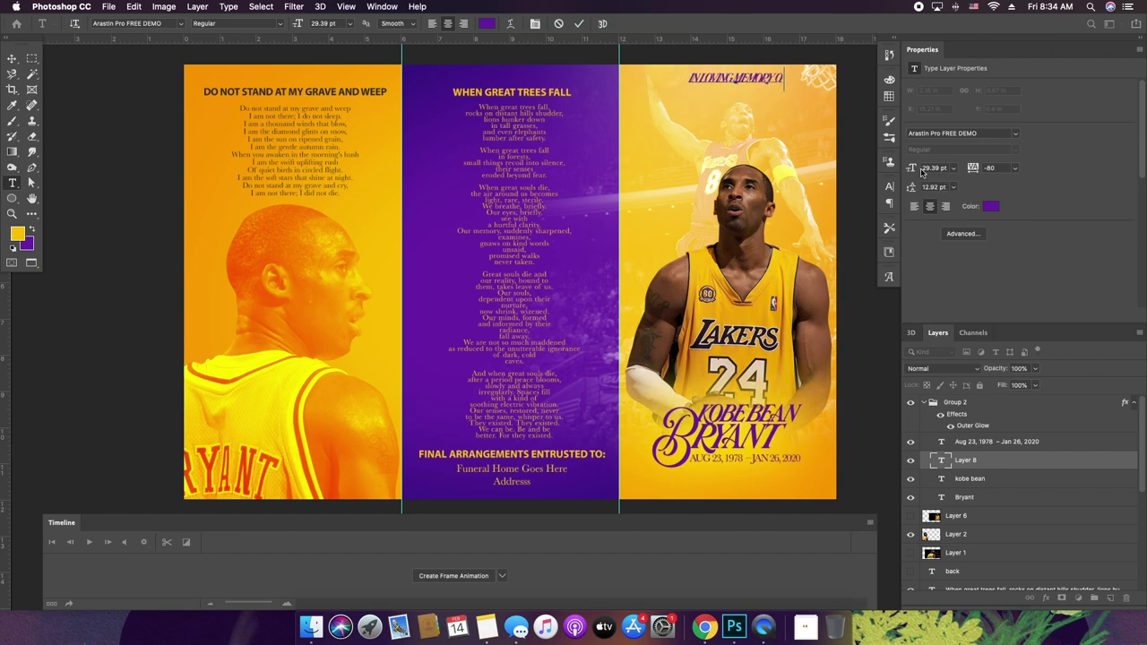
{"action": "type", "text": "F"}
- Set the whole cover heading in Myriad Pro Bold with all caps
{"action": "key", "text": "ctrl+a"}
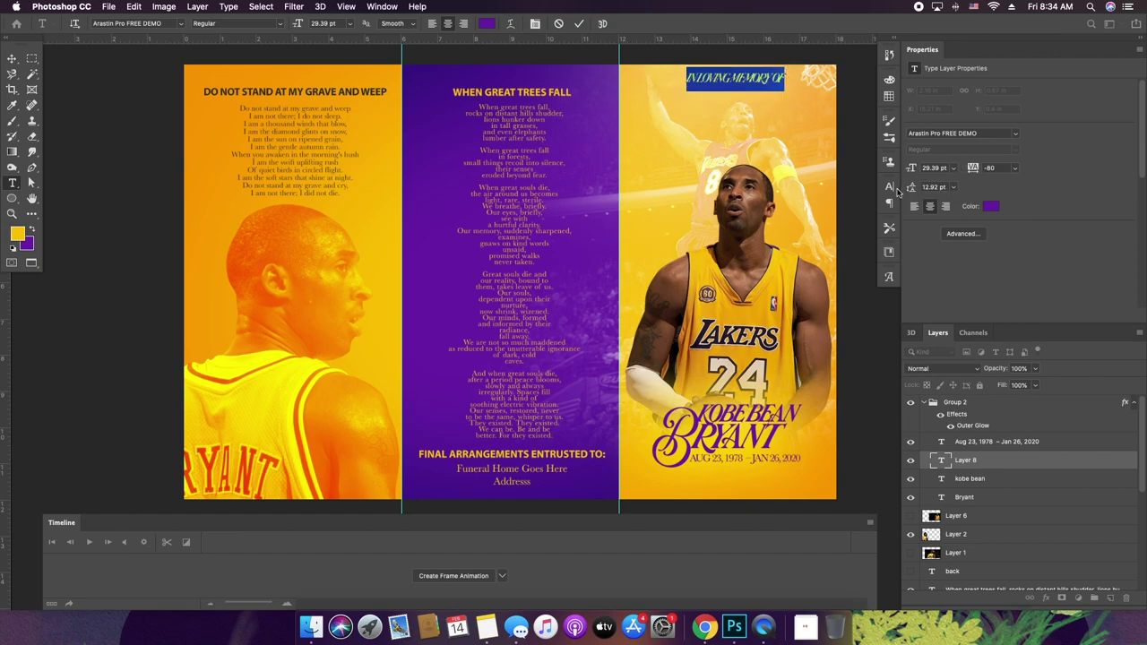
{"action": "left_click", "coordinate": [889, 186]}
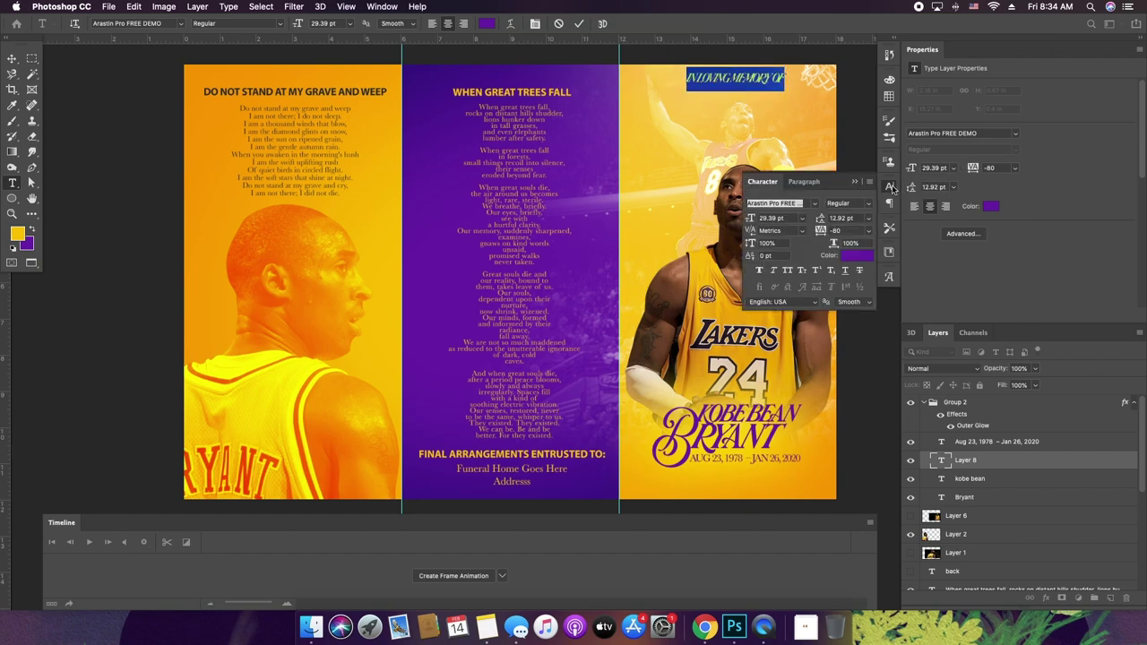
{"action": "left_click", "coordinate": [812, 203]}
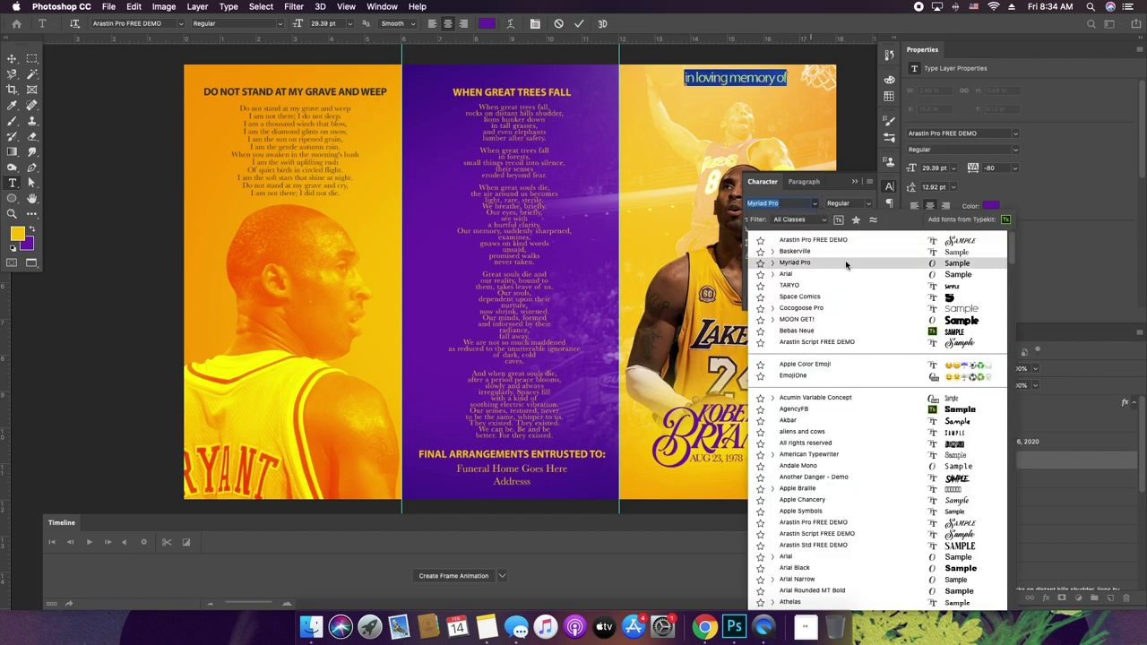
{"action": "left_click", "coordinate": [845, 263]}
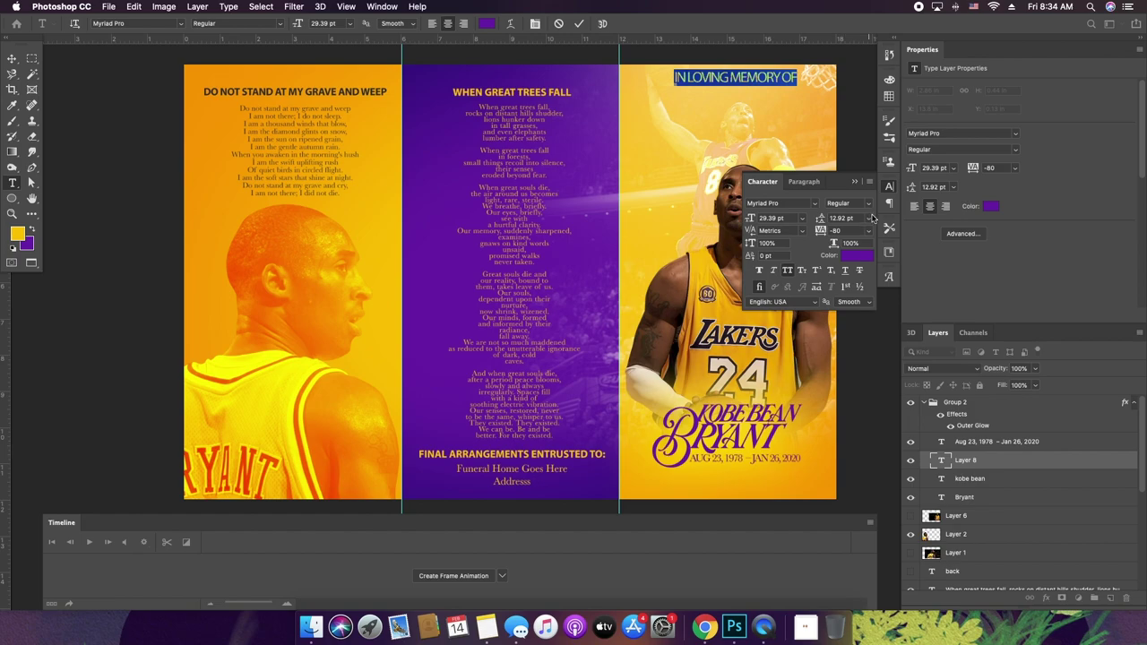
{"action": "left_click", "coordinate": [867, 204]}
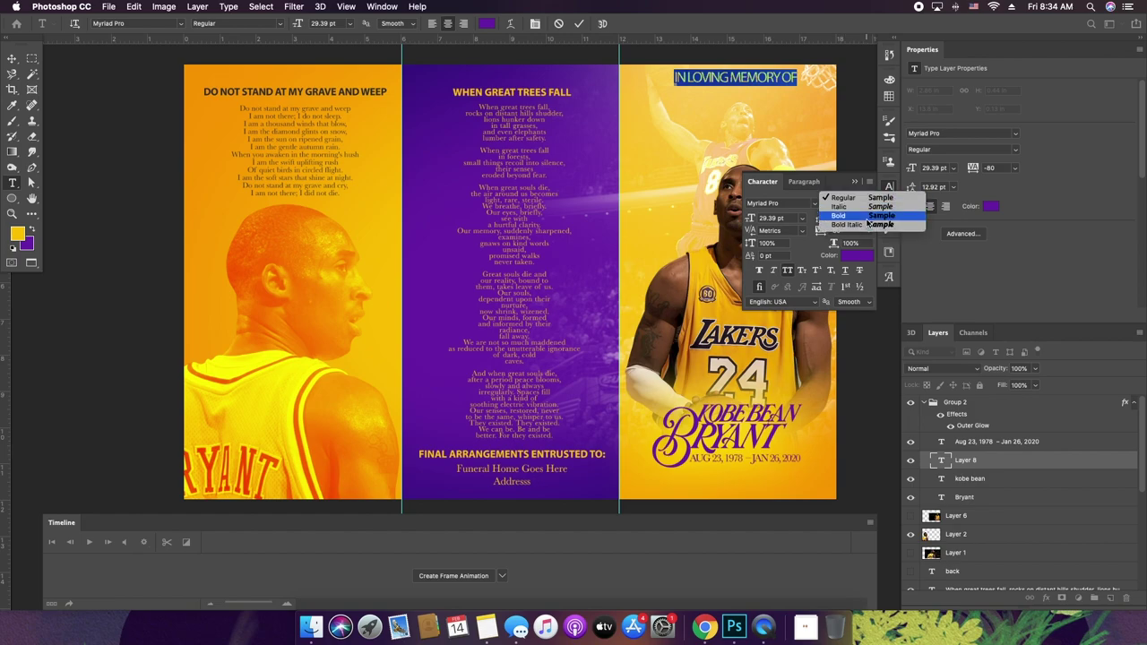
{"action": "left_click", "coordinate": [866, 221]}
- Set the cover heading's tracking to -60 and its font size to 21.39 pt
{"action": "left_click", "coordinate": [838, 231]}
{"action": "key", "text": "Down"}
{"action": "key", "text": "Up"}
{"action": "key", "text": "Up"}
{"action": "left_click", "coordinate": [784, 217]}
{"action": "key", "text": "Down"}
{"action": "key", "text": "Down"}
{"action": "key", "text": "Down"}
{"action": "key", "text": "Down"}
{"action": "key", "text": "Down"}
{"action": "key", "text": "Down"}
{"action": "key", "text": "Down"}
{"action": "key", "text": "Down"}
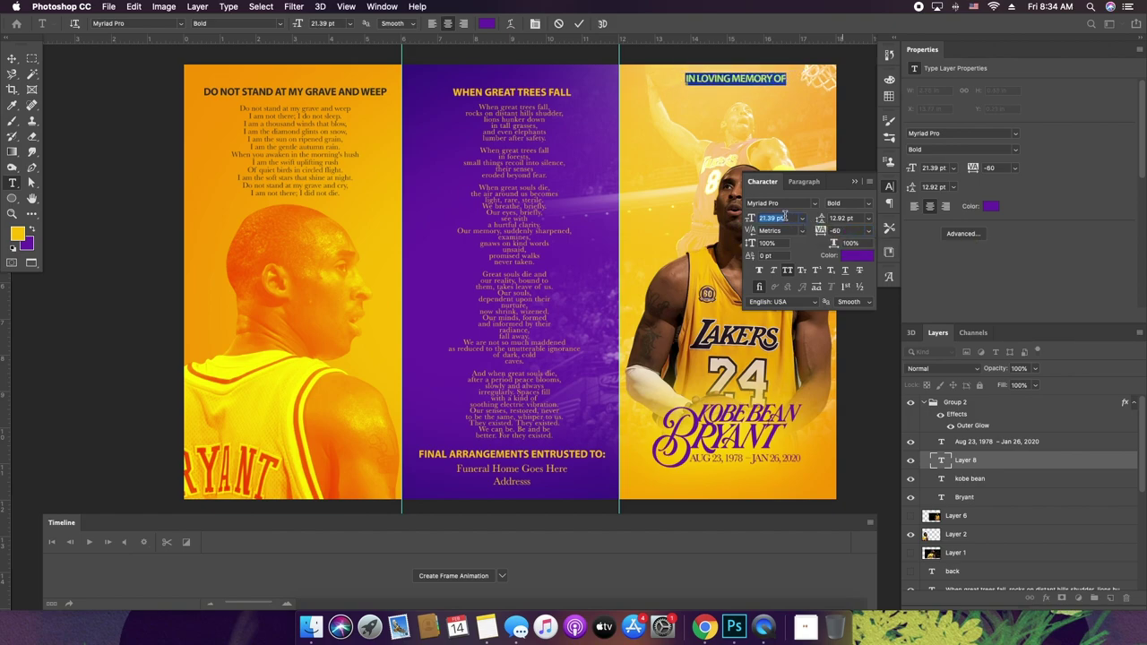
- Widen the cover heading's tracking to 40 and move the heading slightly down from the page's upper edge
{"action": "left_click", "coordinate": [823, 233]}
{"action": "key", "text": "Up"}
{"action": "key", "text": "Up"}
{"action": "key", "text": "Up"}
{"action": "key", "text": "Up"}
{"action": "key", "text": "Up"}
{"action": "key", "text": "Up"}
{"action": "key", "text": "Up"}
{"action": "key", "text": "Up"}
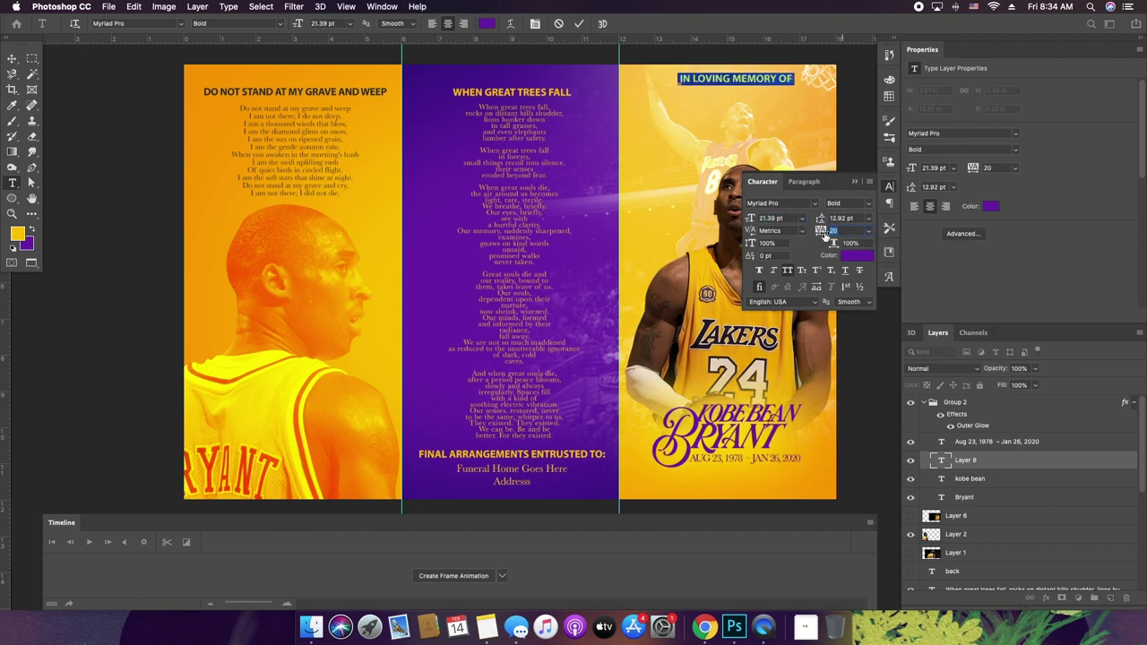
{"action": "key", "text": "Up"}
{"action": "key", "text": "Up"}
{"action": "key", "text": "Tab"}
{"action": "left_click", "coordinate": [947, 465]}
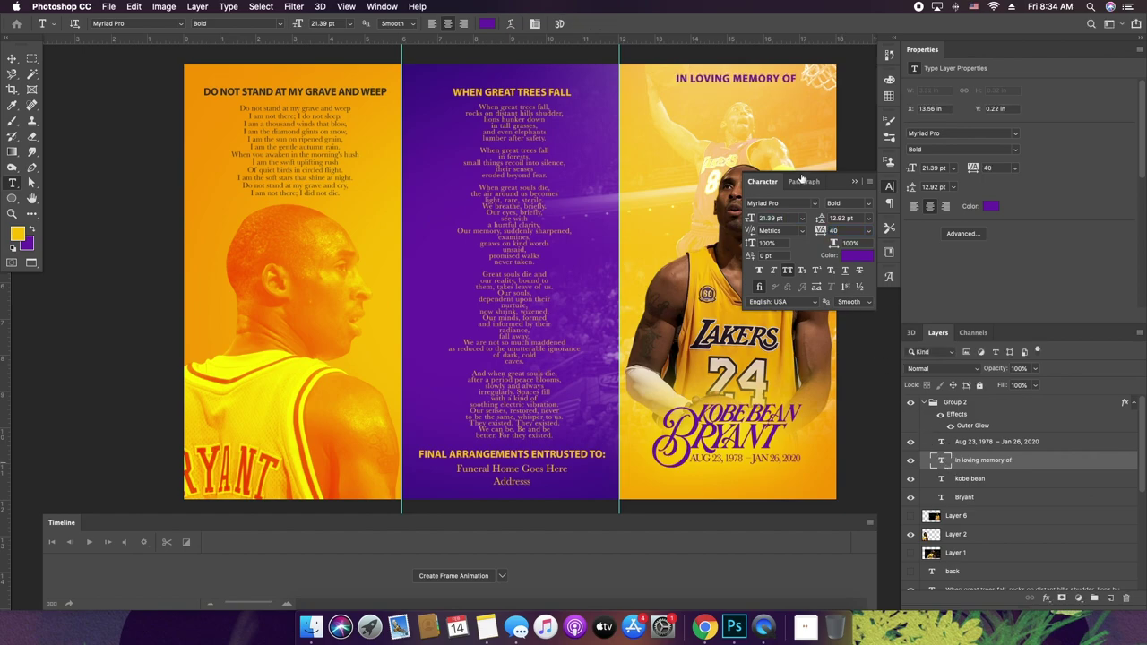
{"action": "key", "text": "v"}
{"action": "left_click_drag", "start_coordinate": [775, 77], "coordinate": [774, 87]}
- Replace the cover heading's text with "REMEMBERING" and commit it
{"action": "key", "text": "t"}
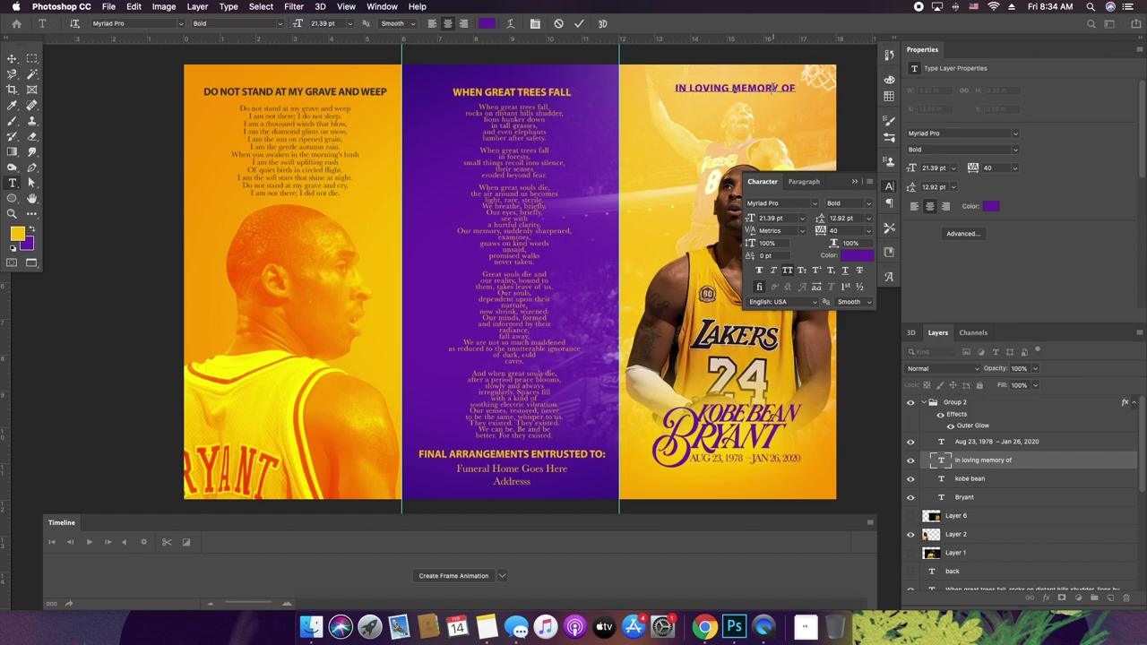
{"action": "left_click", "coordinate": [774, 89]}
{"action": "key", "text": "super+a"}
{"action": "type", "text": "REMEMBERING"}
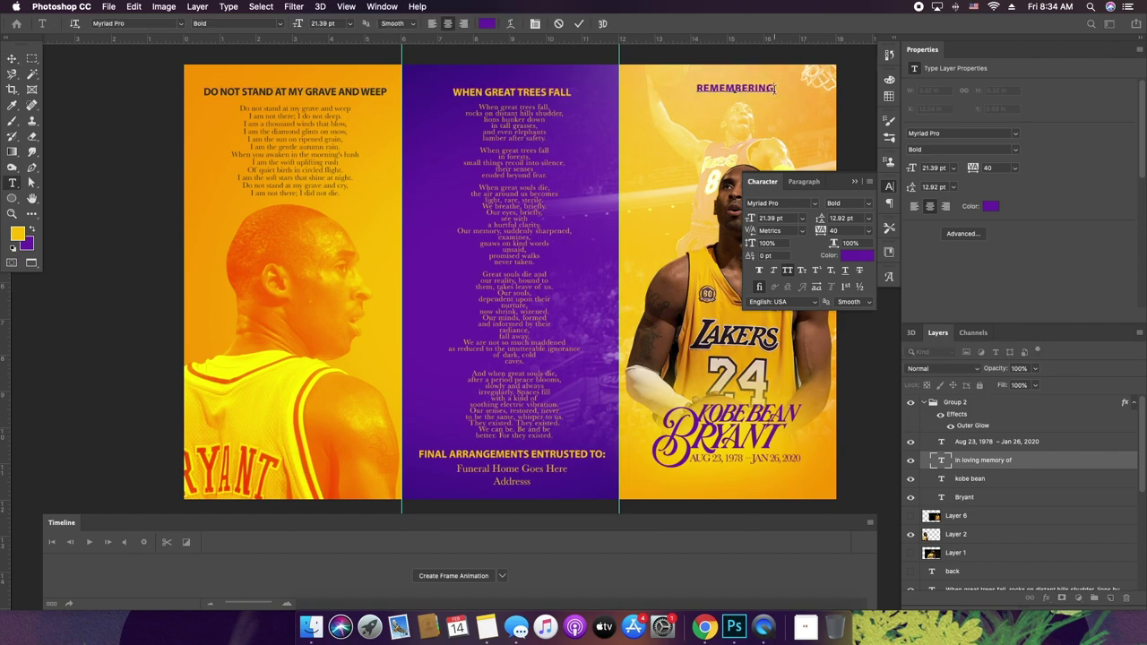
{"action": "key", "text": "super+Return"}
- Move the "REMEMBERING" text down to sit just above the name, and put the character settings away
{"action": "key", "text": "v"}
{"action": "left_click_drag", "start_coordinate": [740, 93], "coordinate": [757, 400]}
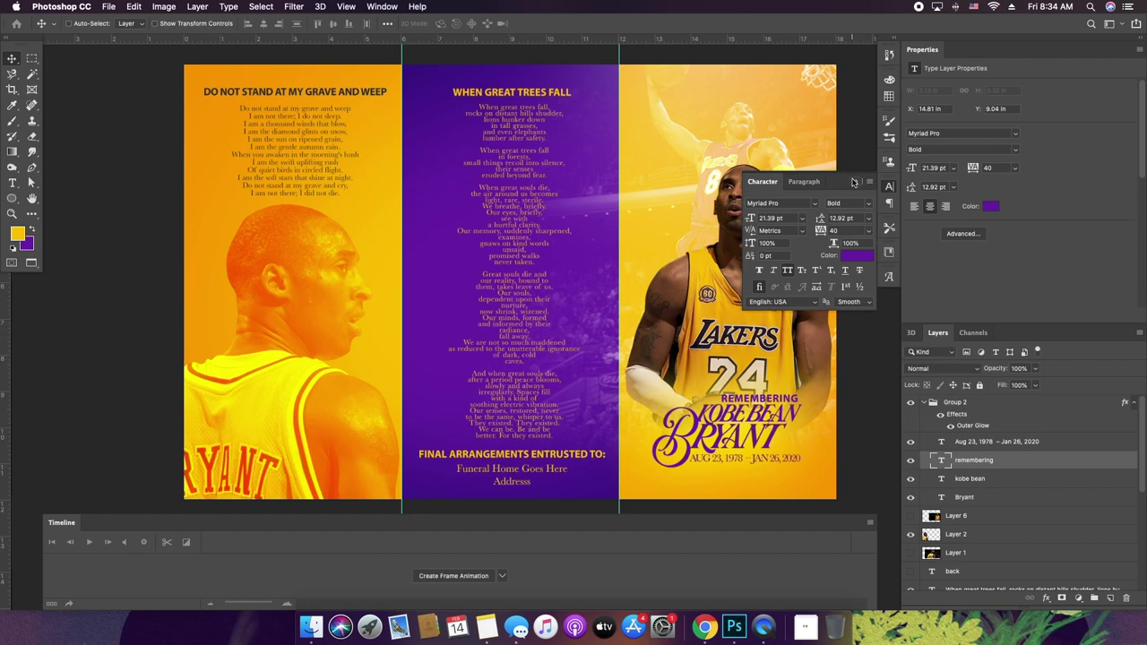
{"action": "left_click", "coordinate": [854, 182]}
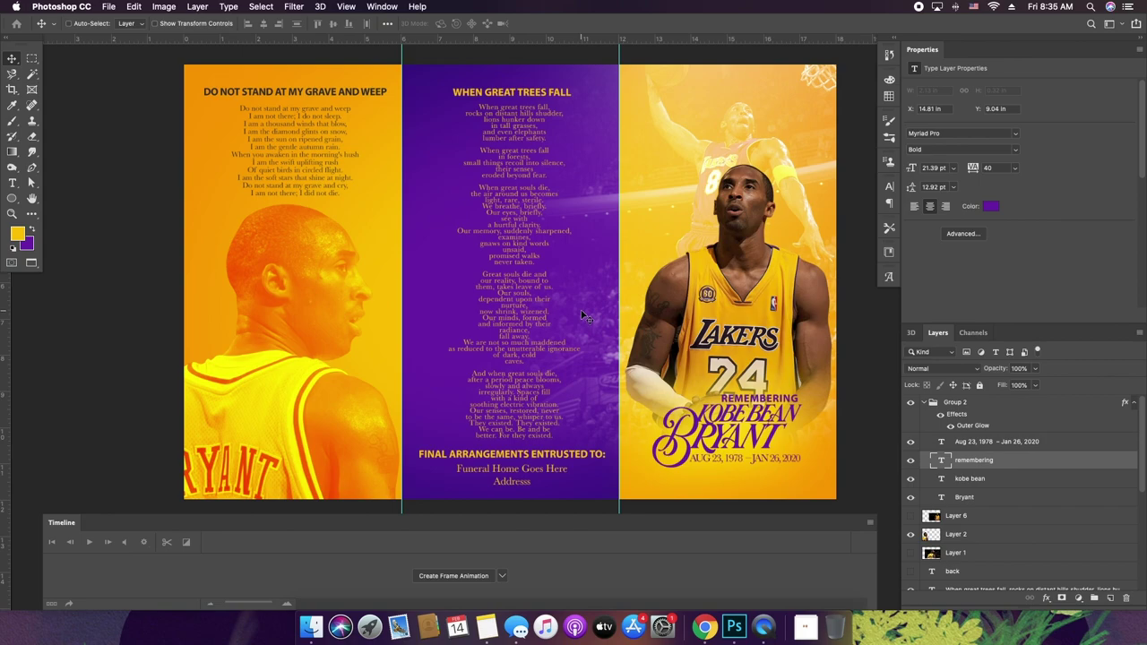
- Select Group 2 and collapse both its effects list and its contents
{"action": "left_click", "coordinate": [1033, 402]}
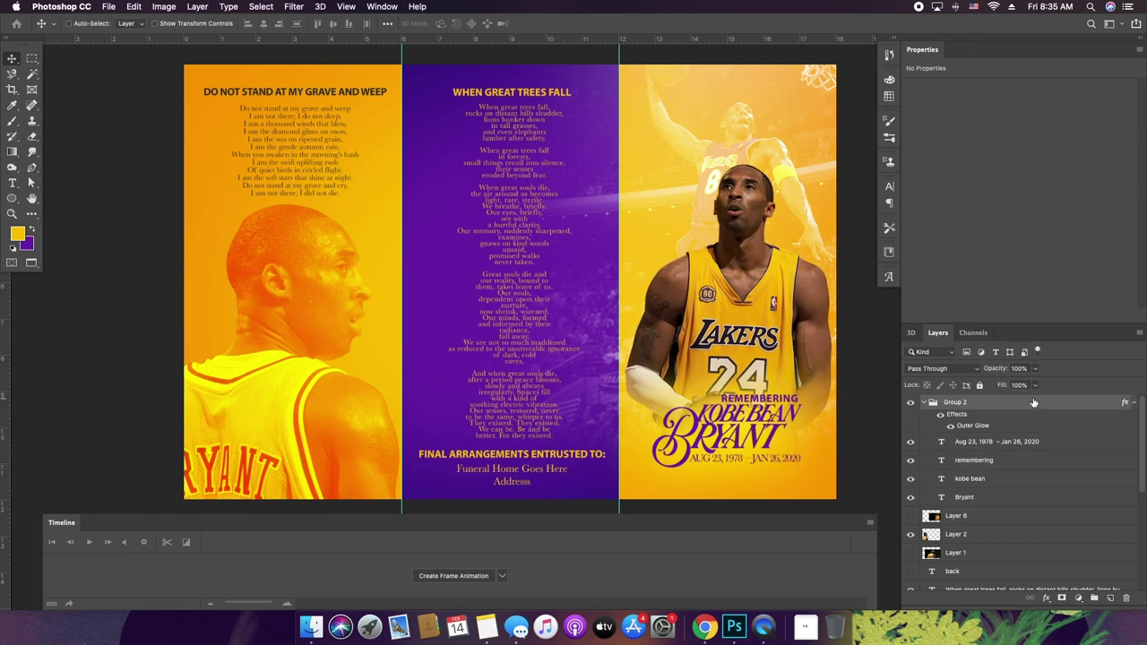
{"action": "left_click", "coordinate": [1134, 402]}
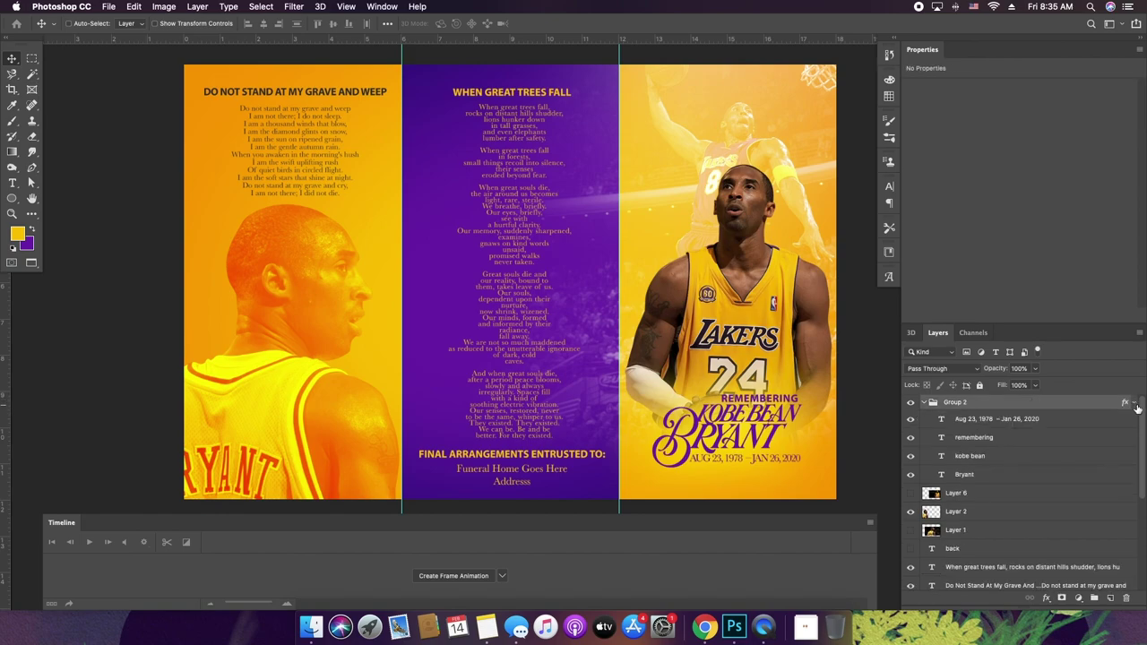
{"action": "left_click", "coordinate": [925, 402]}
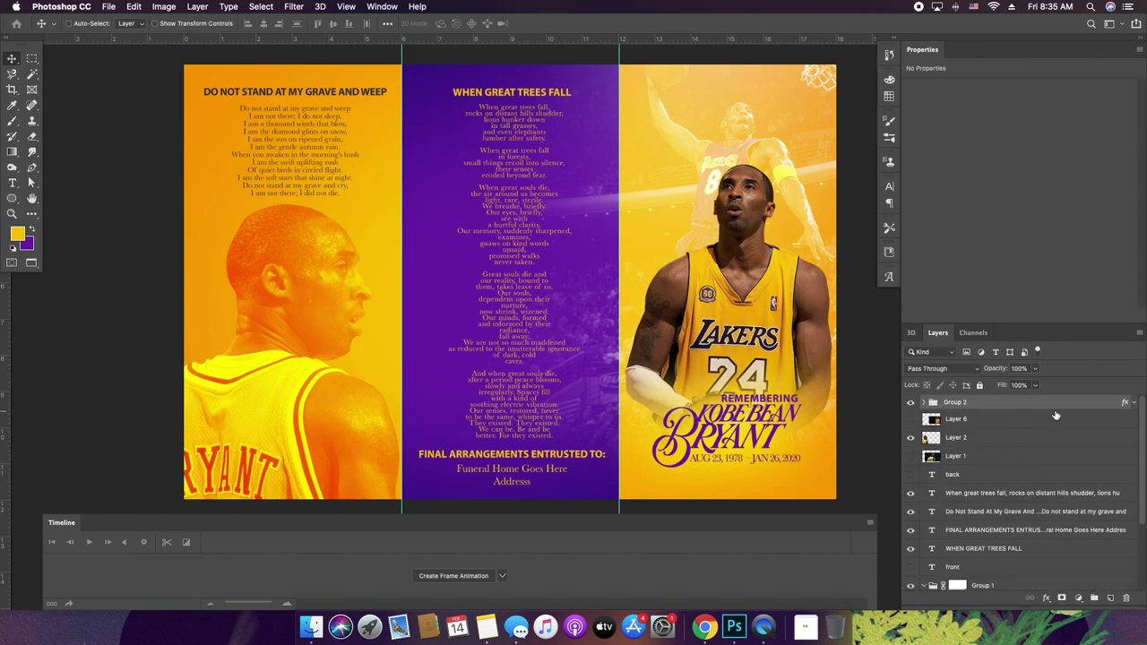
- On a new layer, make a rectangular selection about 5.5 by 11.55 in just inside the front cover's edges
{"action": "left_click", "coordinate": [1110, 597]}
{"action": "key", "text": "m"}
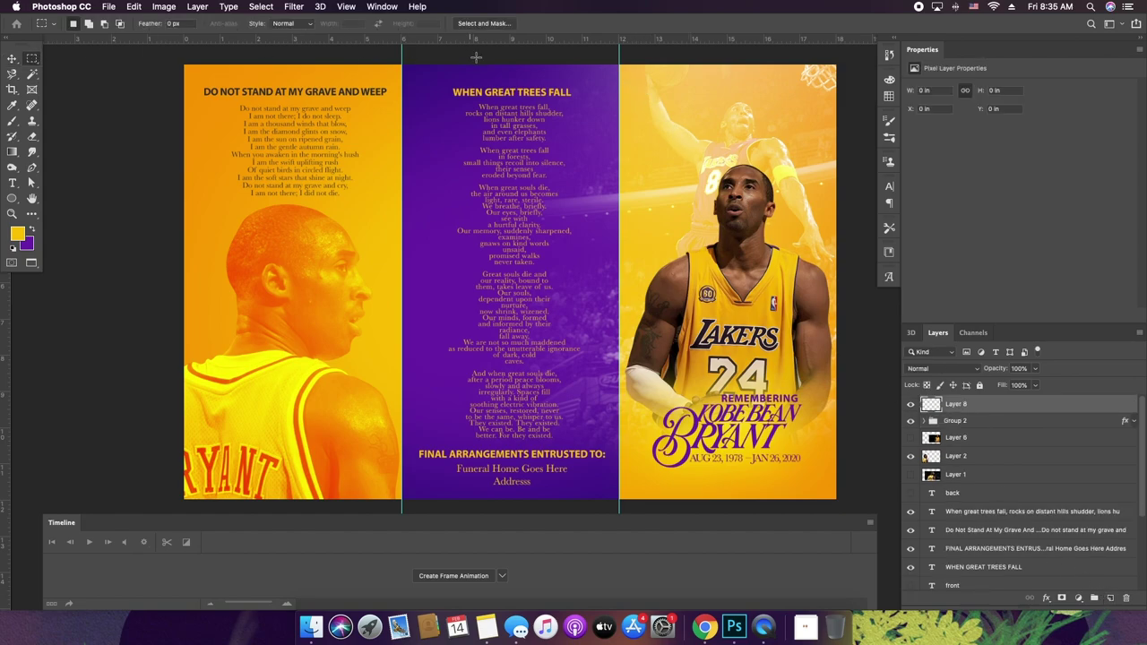
{"action": "left_click_drag", "start_coordinate": [627, 71], "coordinate": [826, 492]}
- Stroke the selection with a 10 px white line on the inside, and deselect
{"action": "left_click", "coordinate": [134, 6]}
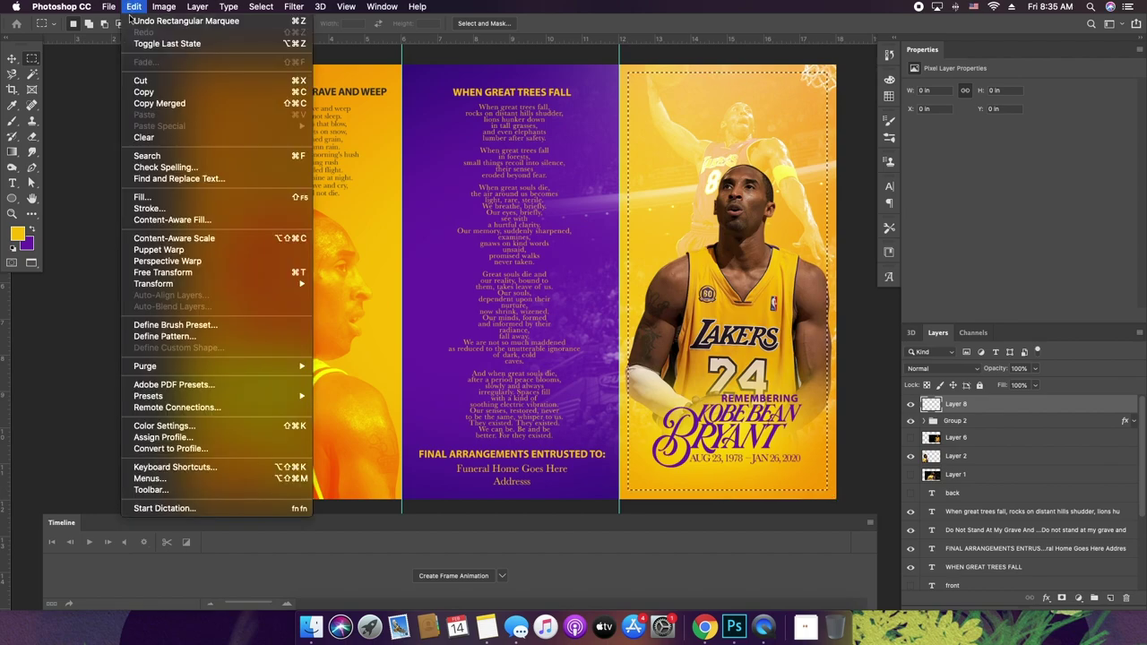
{"action": "left_click", "coordinate": [183, 209]}
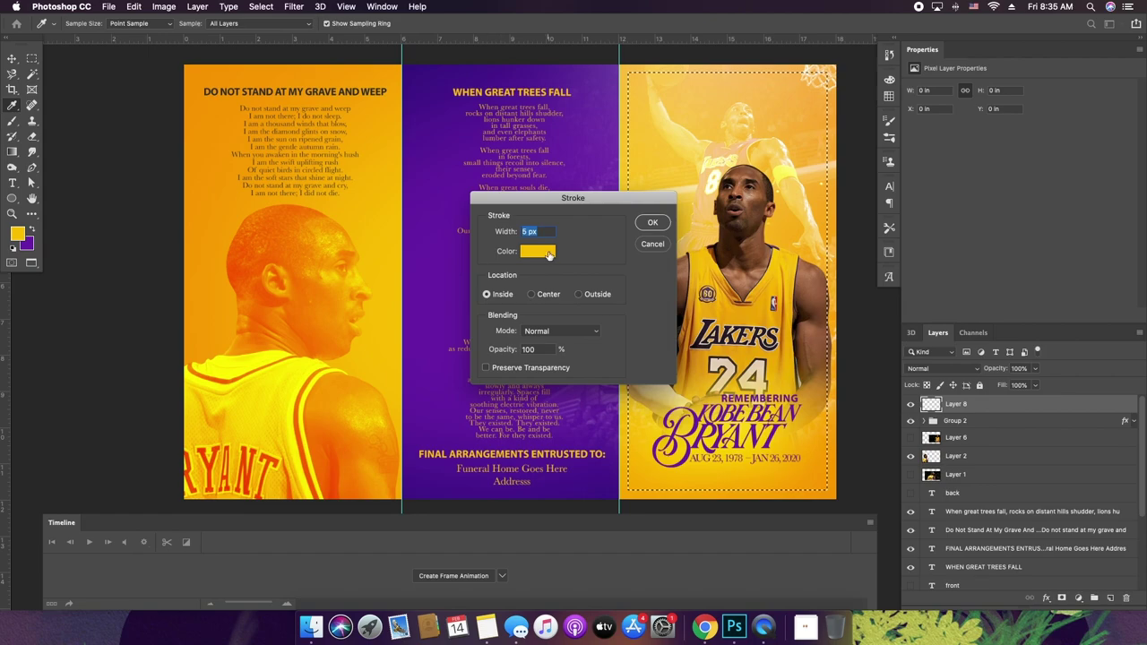
{"action": "left_click", "coordinate": [548, 256]}
{"action": "type", "text": "ffffff"}
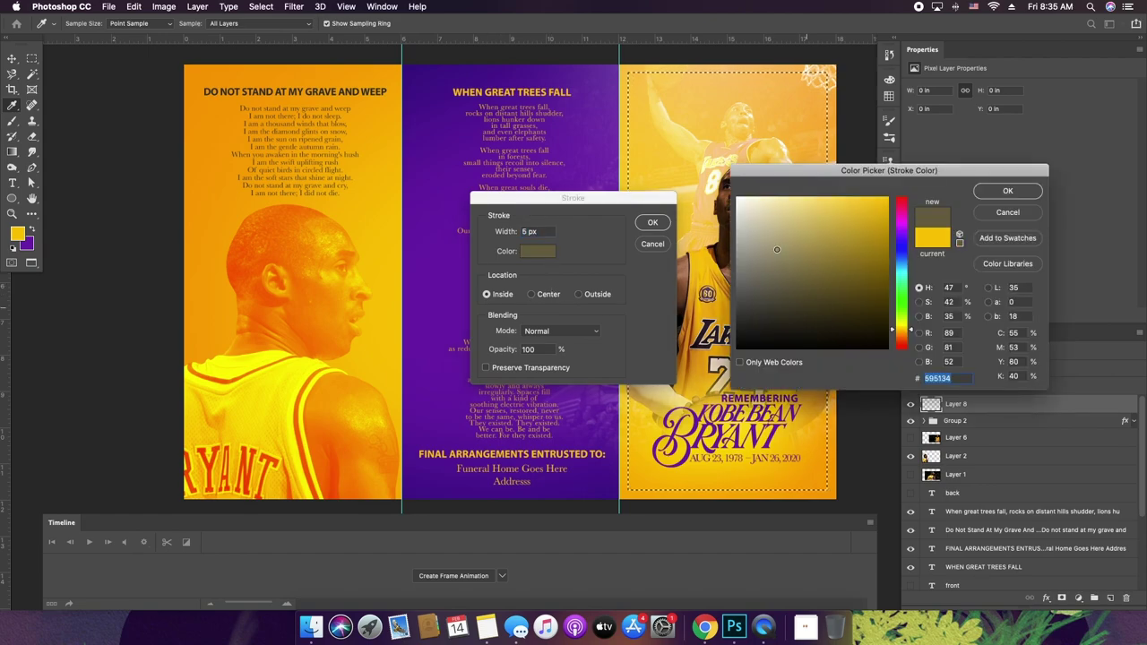
{"action": "left_click", "coordinate": [1007, 198]}
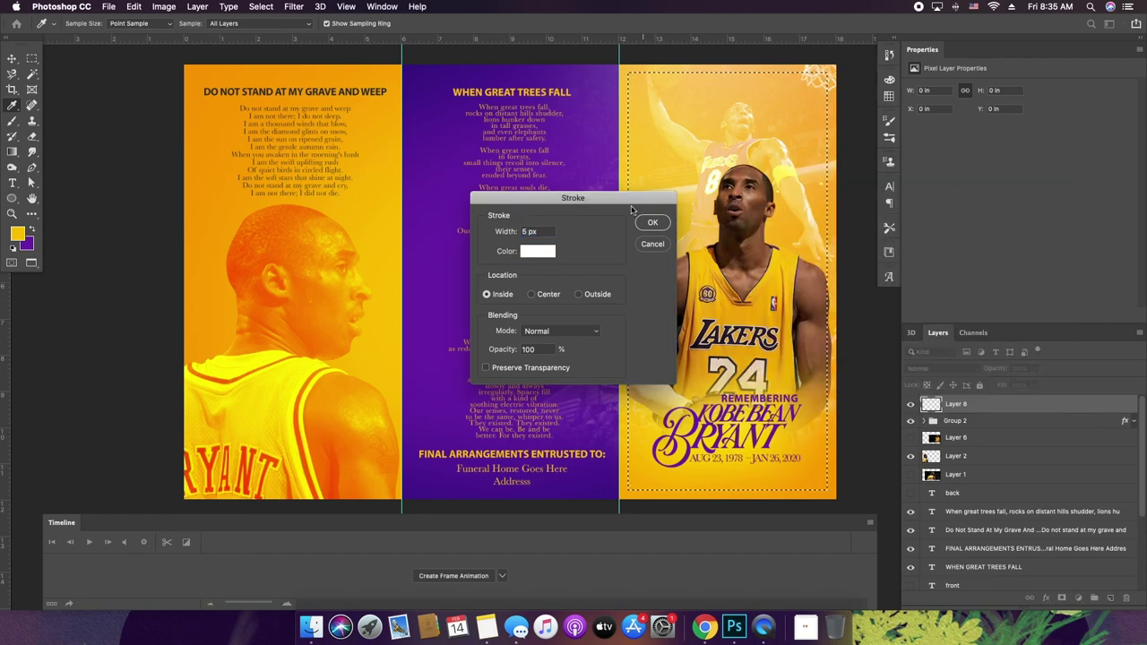
{"action": "double_click", "coordinate": [527, 231]}
{"action": "type", "text": "10"}
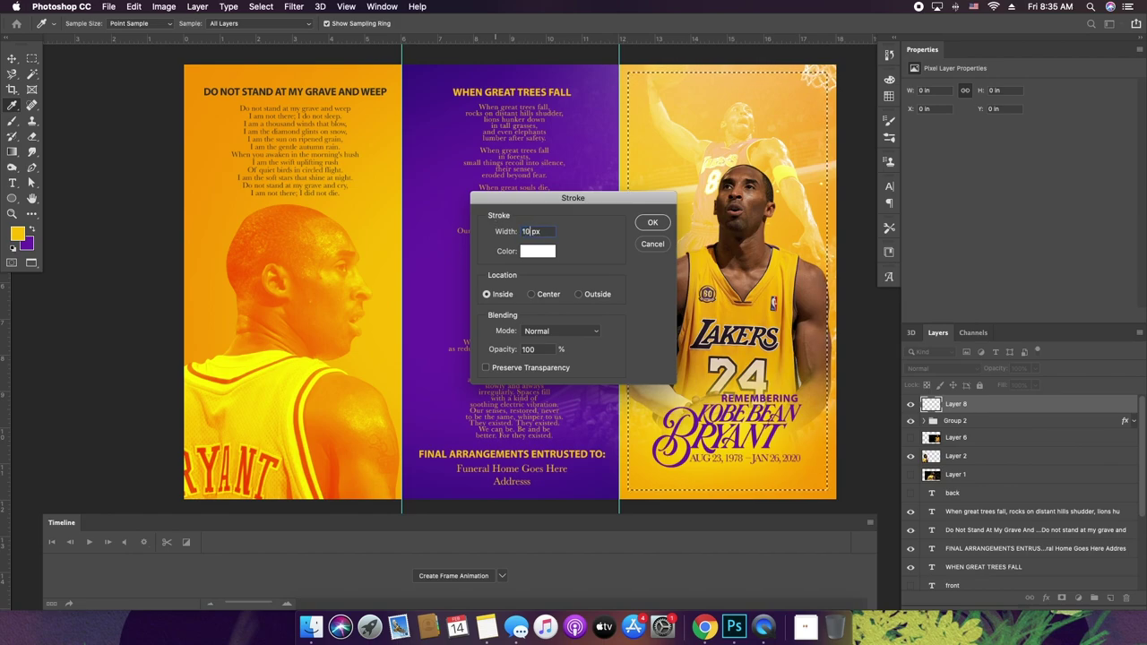
{"action": "key", "text": "Return"}
{"action": "key", "text": "super+d"}
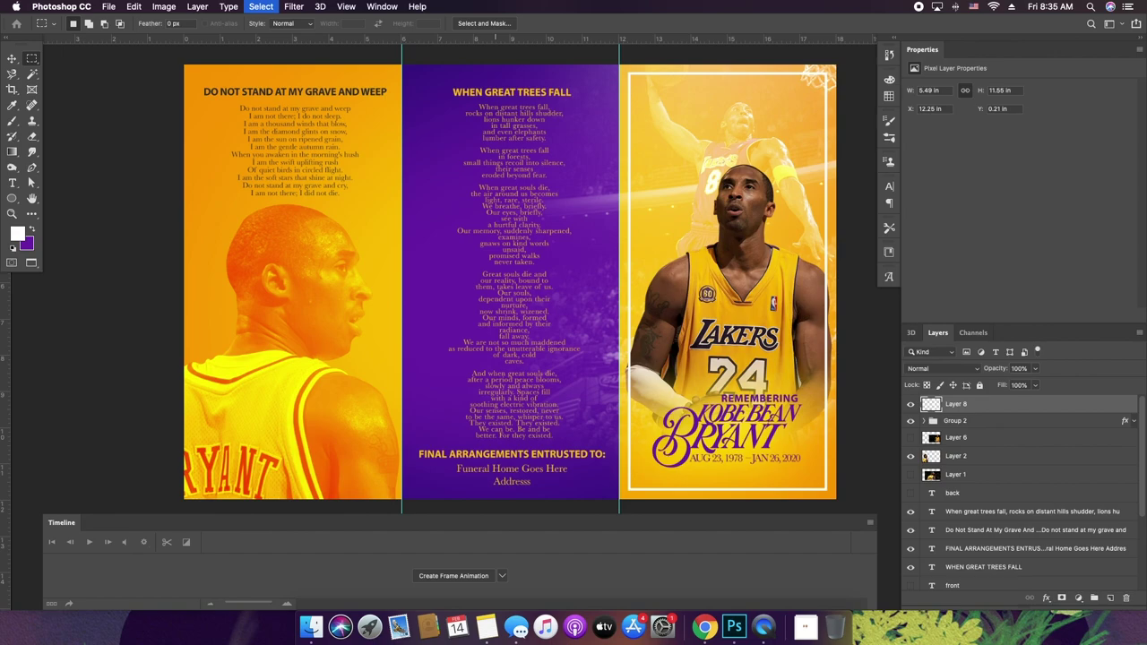
- Set the cover border's blend mode to Overlay and place a copy of the border around the back panel with the grave poem
{"action": "key", "text": "v"}
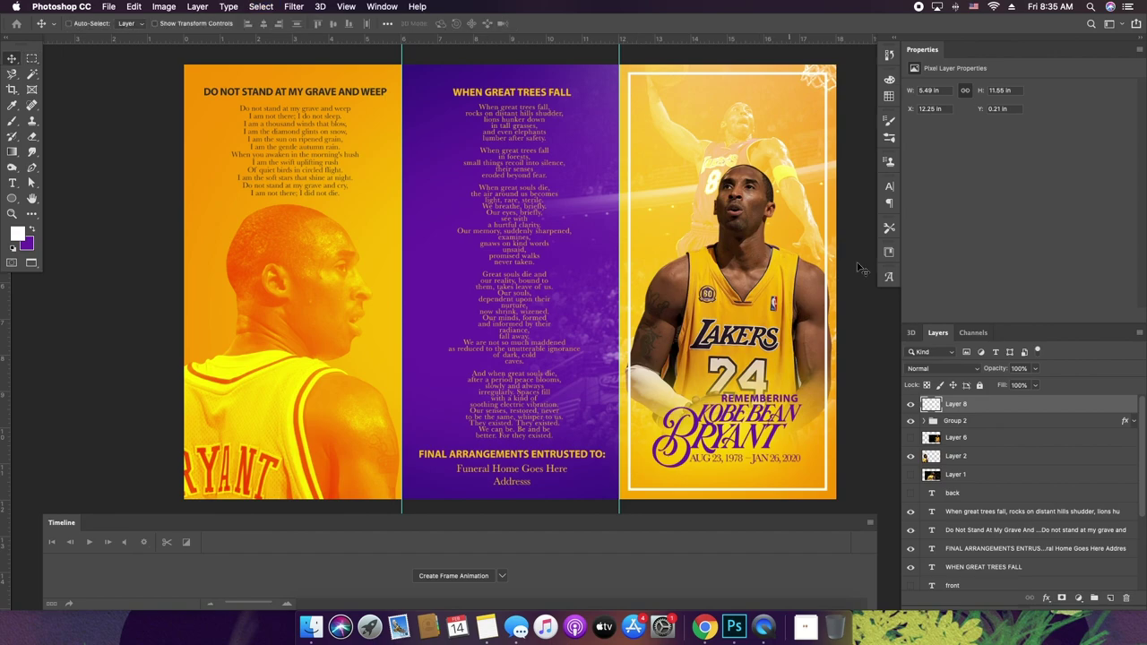
{"action": "left_click", "coordinate": [966, 370]}
{"action": "left_click", "coordinate": [932, 495]}
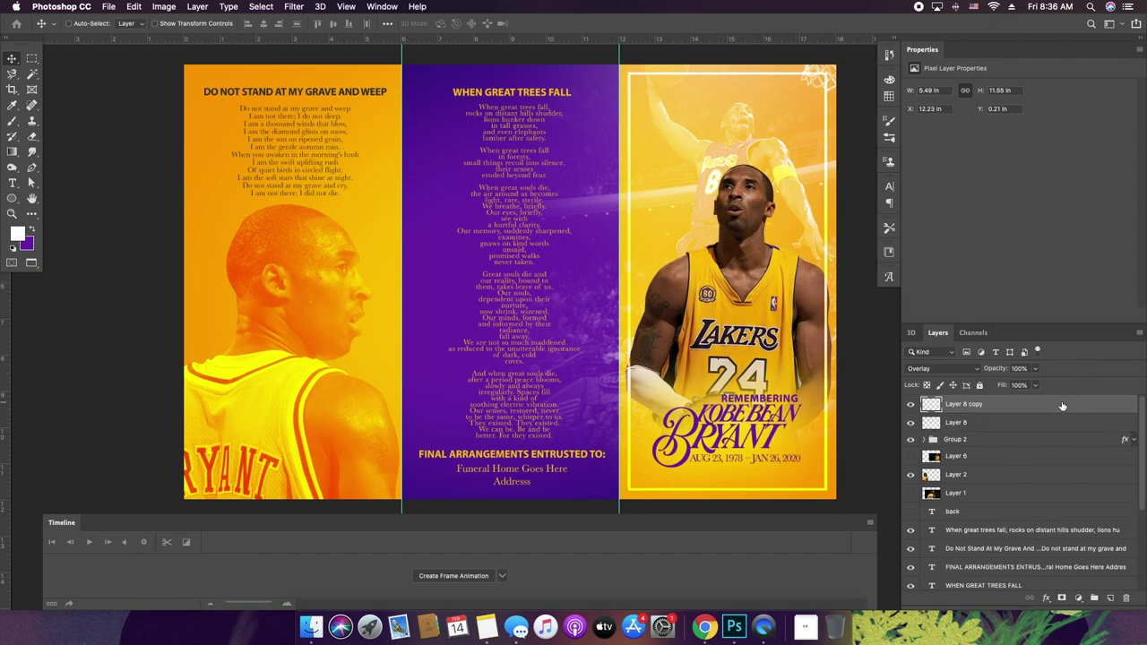
{"action": "left_click_drag", "start_coordinate": [758, 231], "coordinate": [334, 227]}
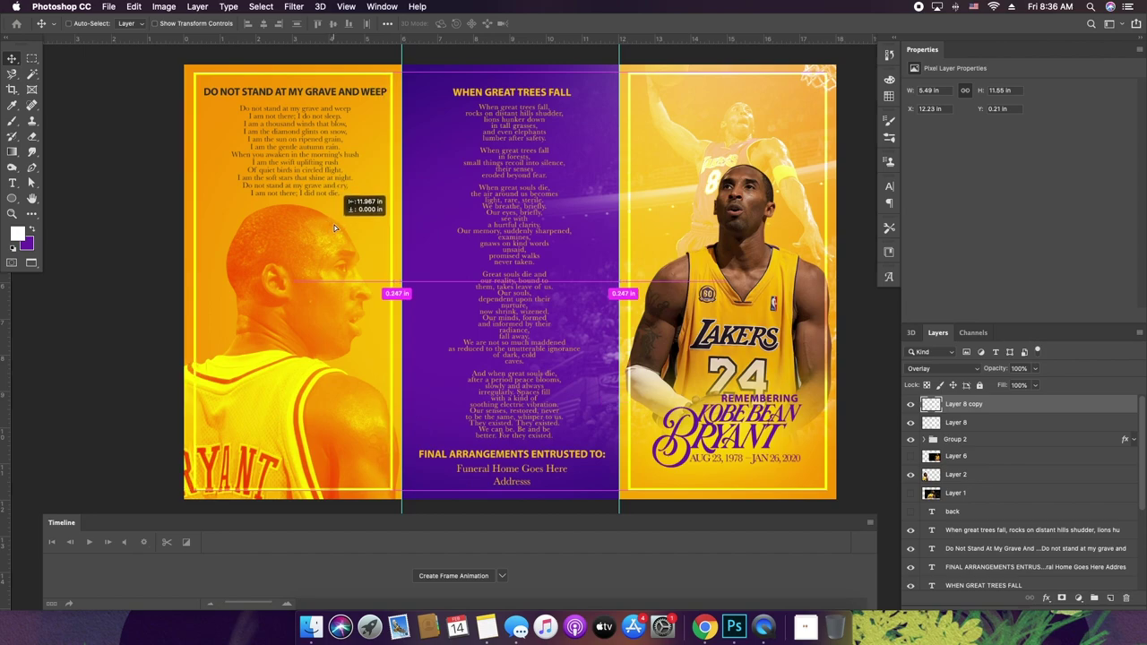
- Nudge the "Do Not Stand At My Grave And Weep" text slightly left to centre it inside the border
{"action": "left_click", "coordinate": [332, 101]}
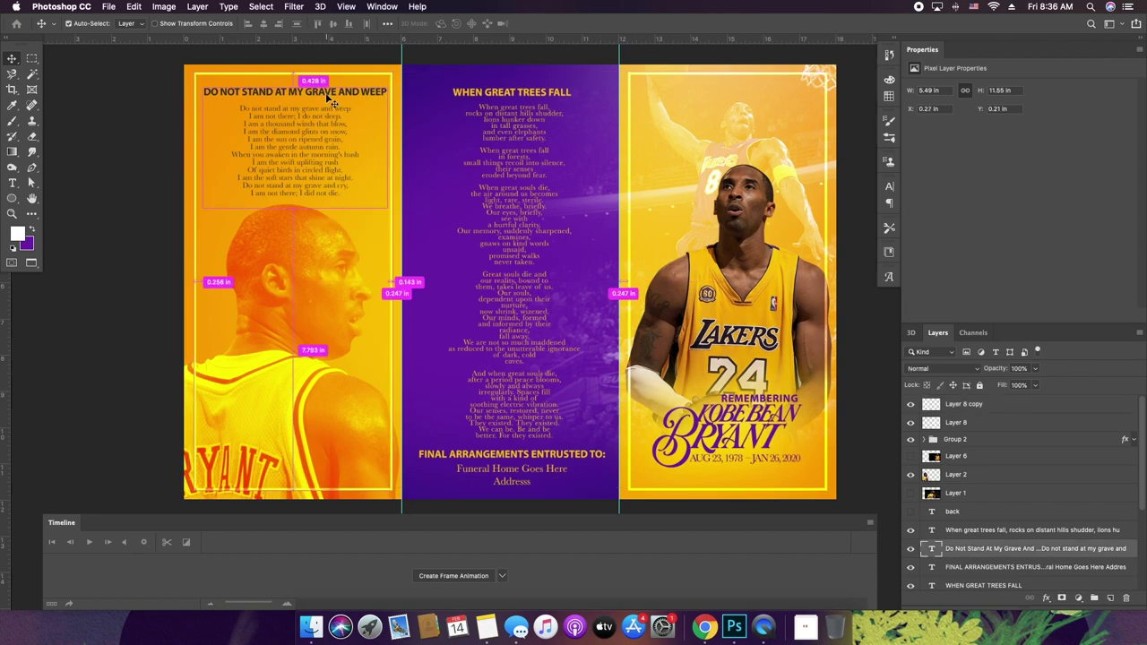
{"action": "key", "text": "shift+Left"}
{"action": "key", "text": "shift+Left"}
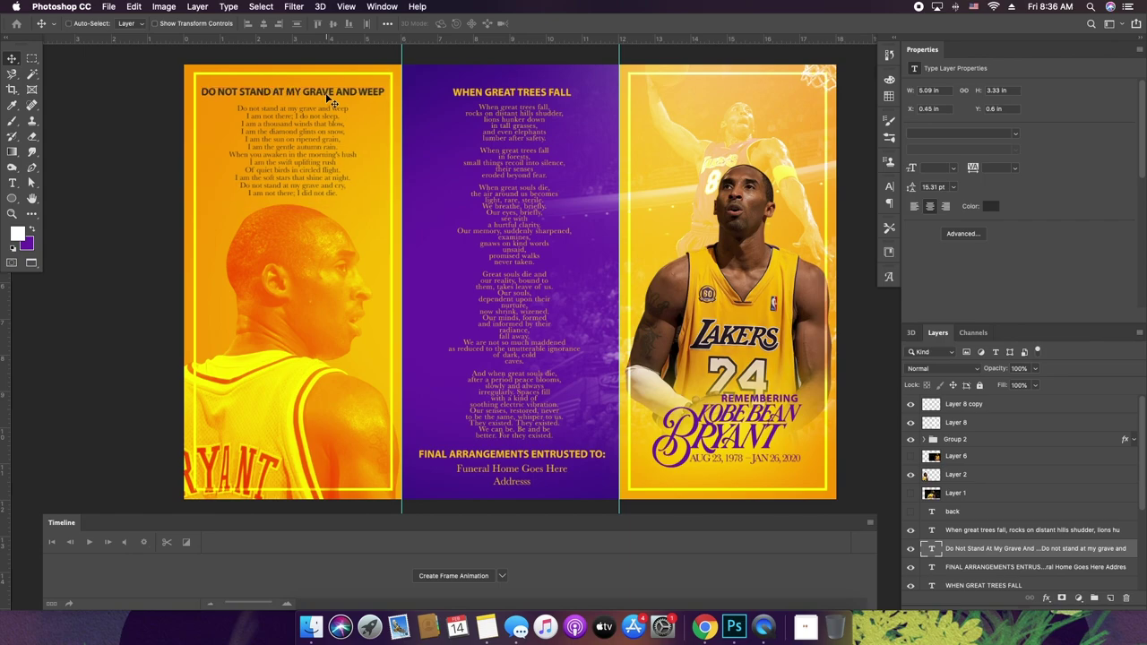
{"action": "key", "text": "shift+Left"}
{"action": "key", "text": "shift+Left"}
- Add a text line reading "FUNERAL DATE GOES HERE" beneath the dates at the foot of the front cover
{"action": "key", "text": "t"}
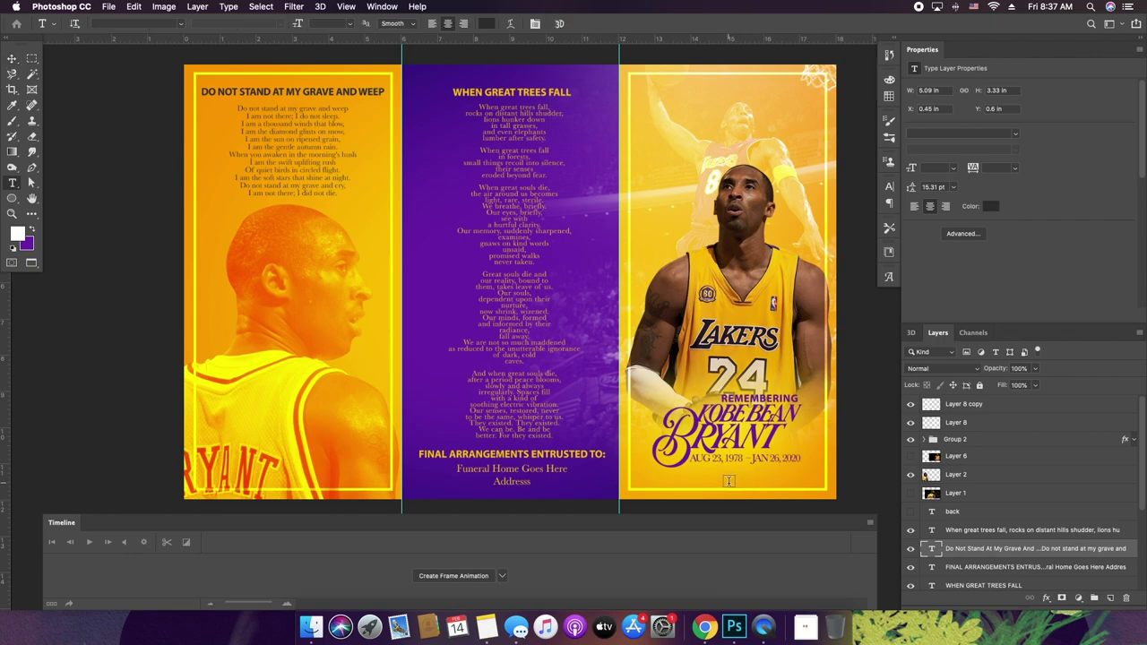
{"action": "left_click", "coordinate": [729, 481]}
{"action": "type", "text": "DATE"}
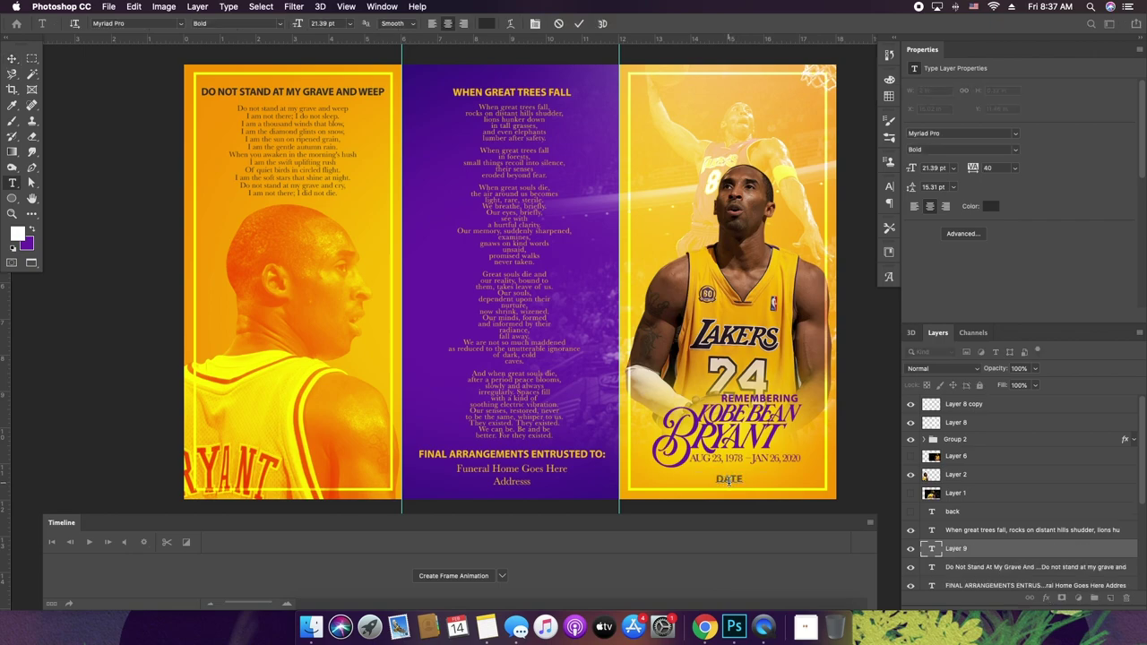
{"action": "key", "text": "super+a"}
{"action": "type", "text": "FUNERAL DATE GOES HERE"}
- Reduce the whole funeral date line's font size to 15.39 pt
{"action": "key", "text": "super+a"}
{"action": "left_click", "coordinate": [937, 168]}
{"action": "key", "text": "Down"}
{"action": "key", "text": "Down"}
{"action": "key", "text": "Down"}
{"action": "key", "text": "Down"}
{"action": "key", "text": "Down"}
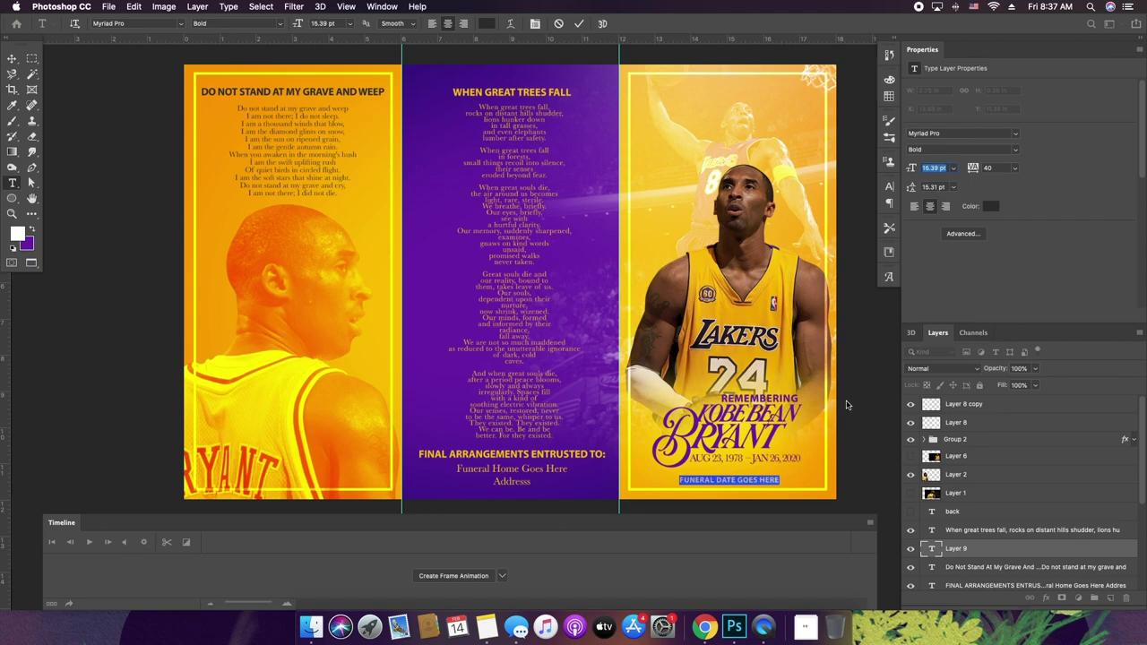
- Edit the line to read "FUNERAL DATE & LOCATION GOES HERE", commit it and colour it purple
{"action": "left_click", "coordinate": [782, 479]}
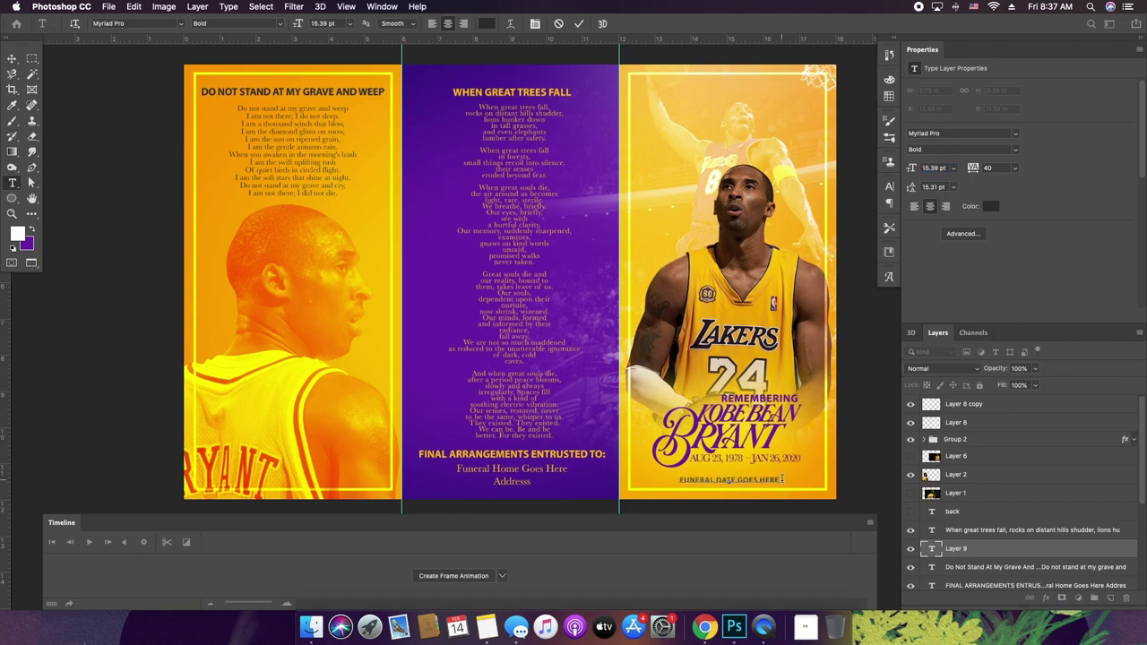
{"action": "type", "text": "& LOCATION"}
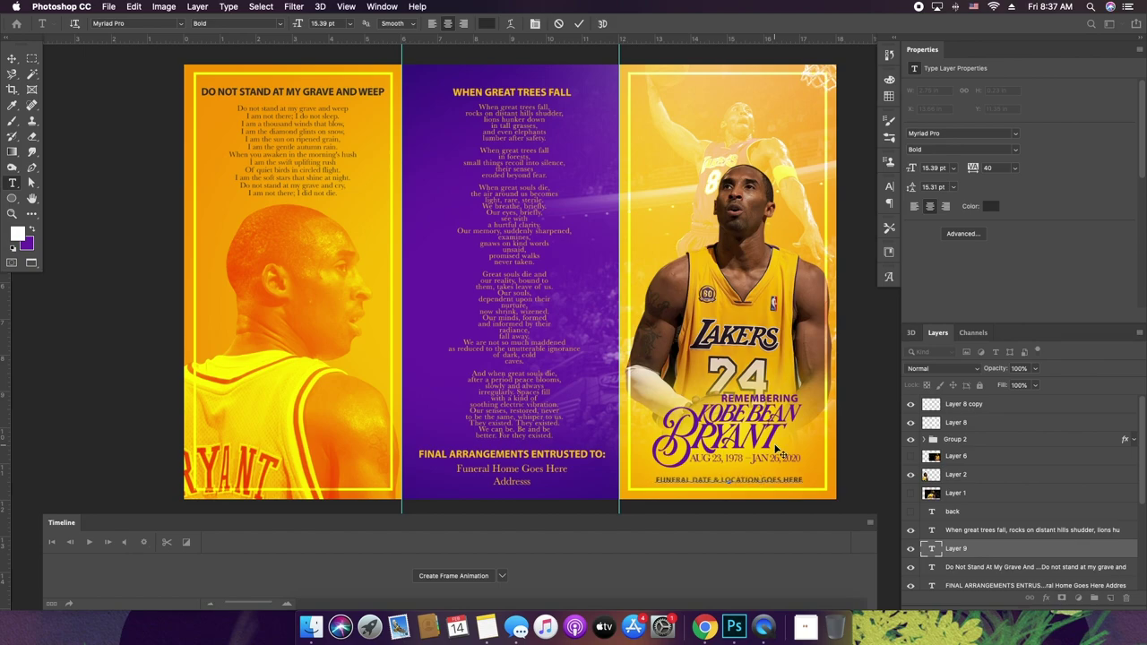
{"action": "left_click", "coordinate": [929, 549]}
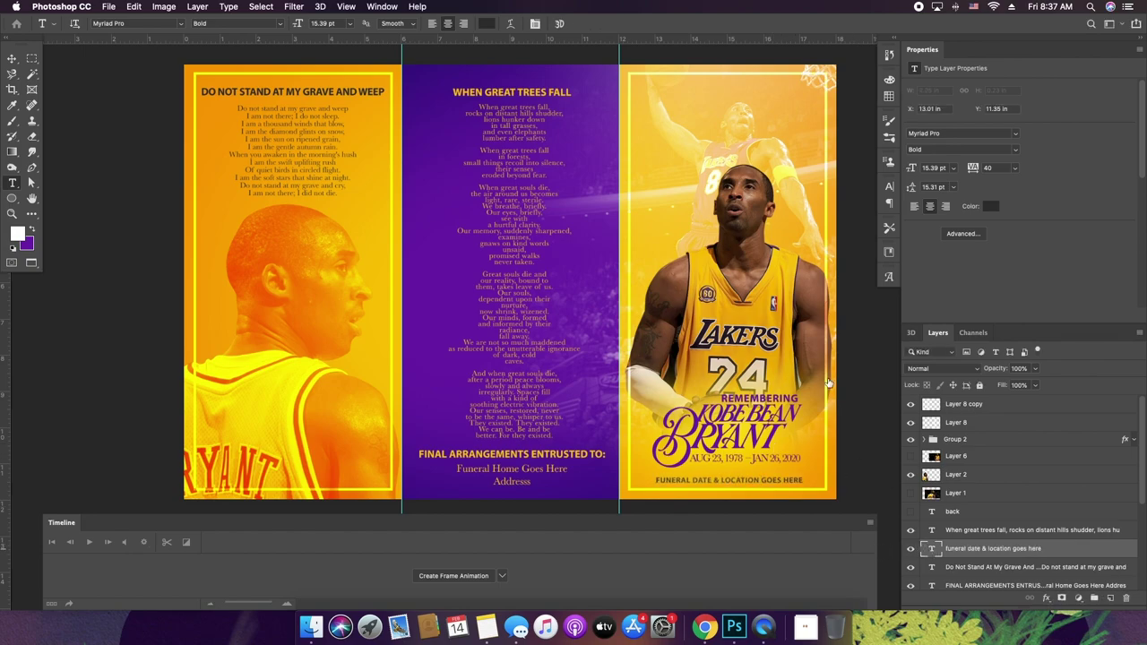
{"action": "key", "text": "v"}
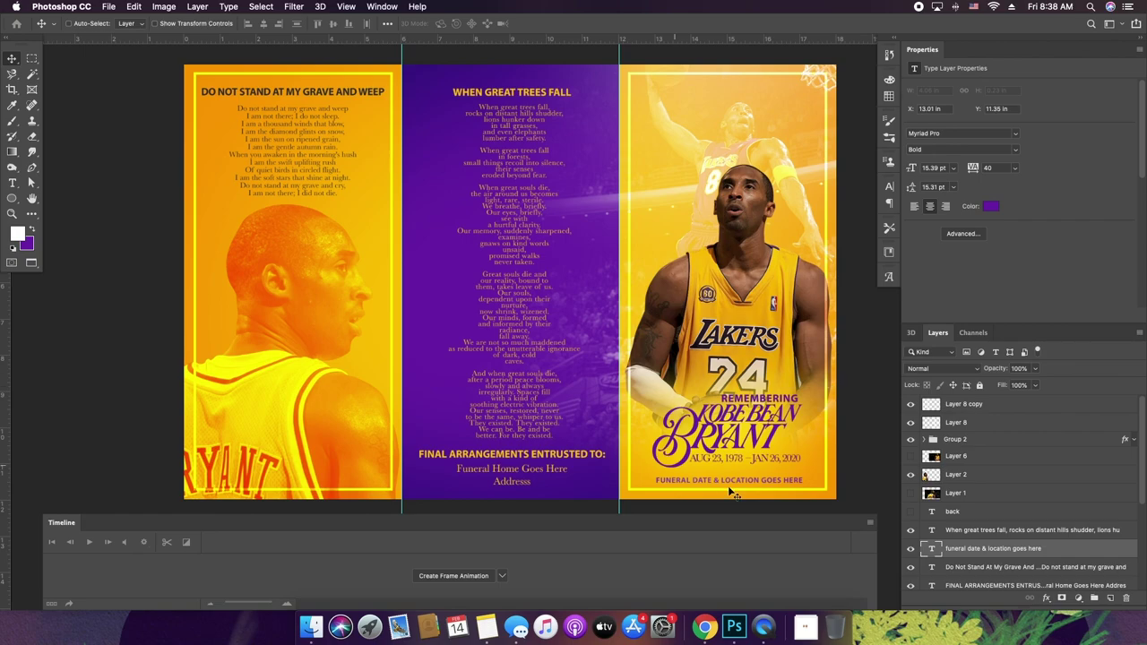
- Add a second line reading "FUNERAL SERVICE PASTOR NAME HERE" below the funeral date line and commit the text
{"action": "key", "text": "t"}
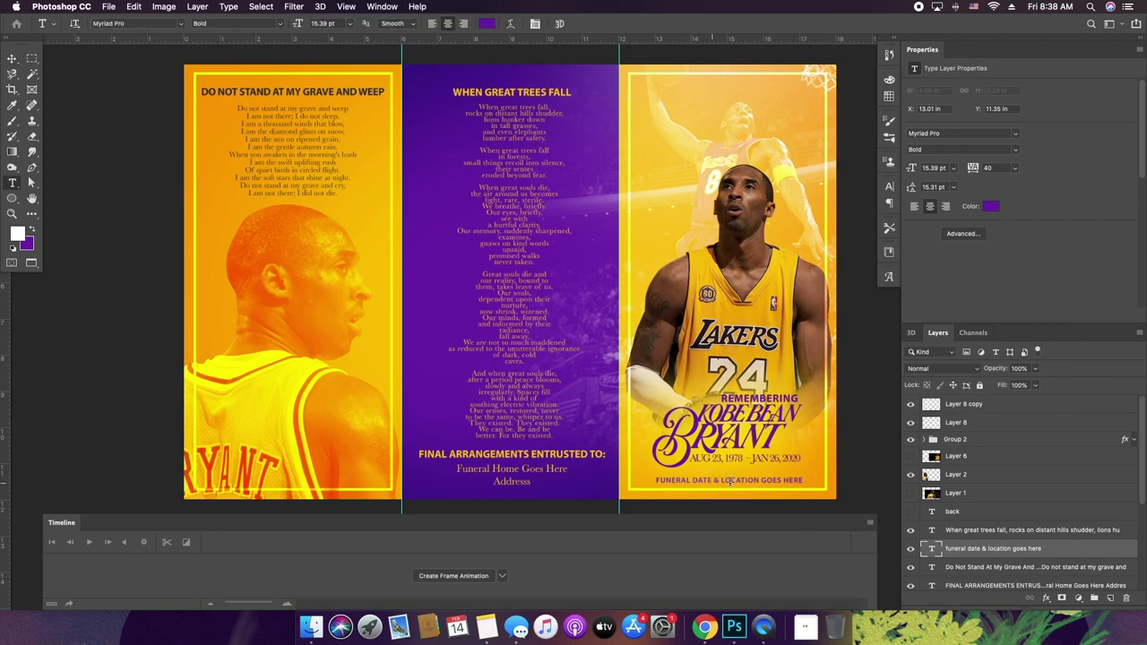
{"action": "left_click", "coordinate": [808, 478]}
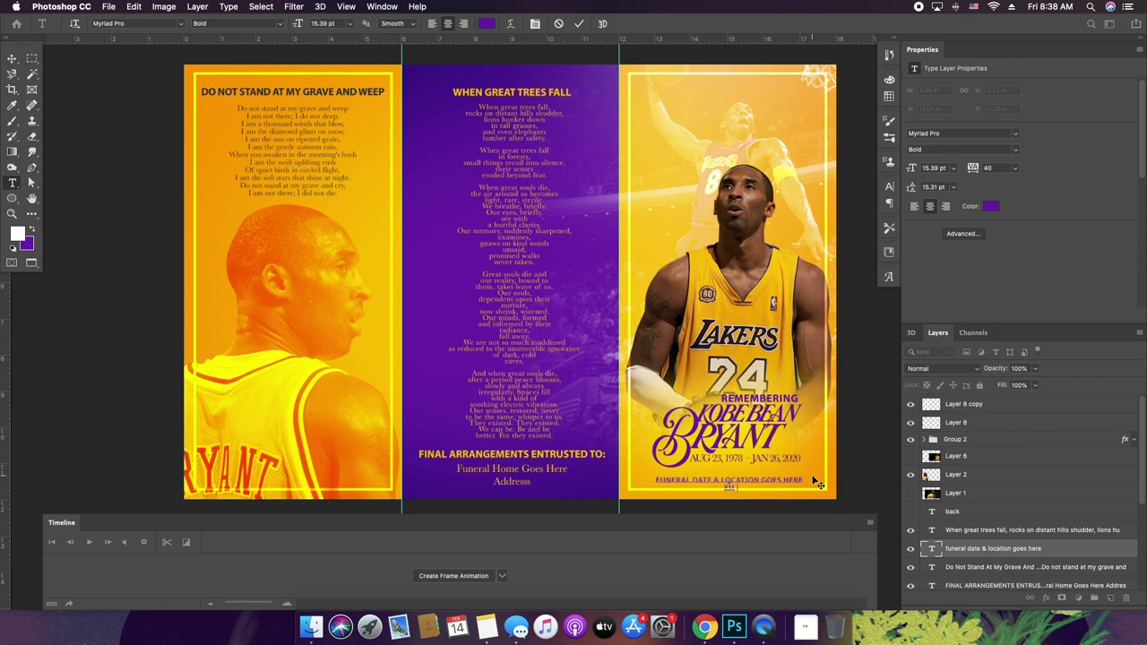
{"action": "type", "text": "FUNERAL SERVICE PASTOR NAME HERE"}
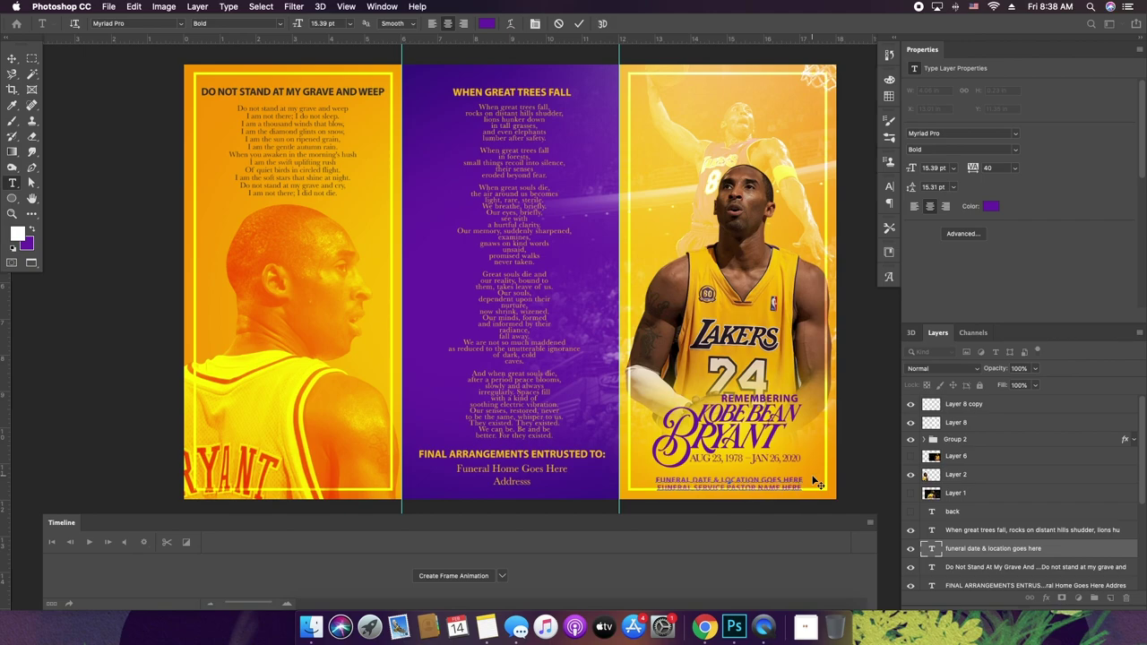
{"action": "left_click", "coordinate": [956, 554]}
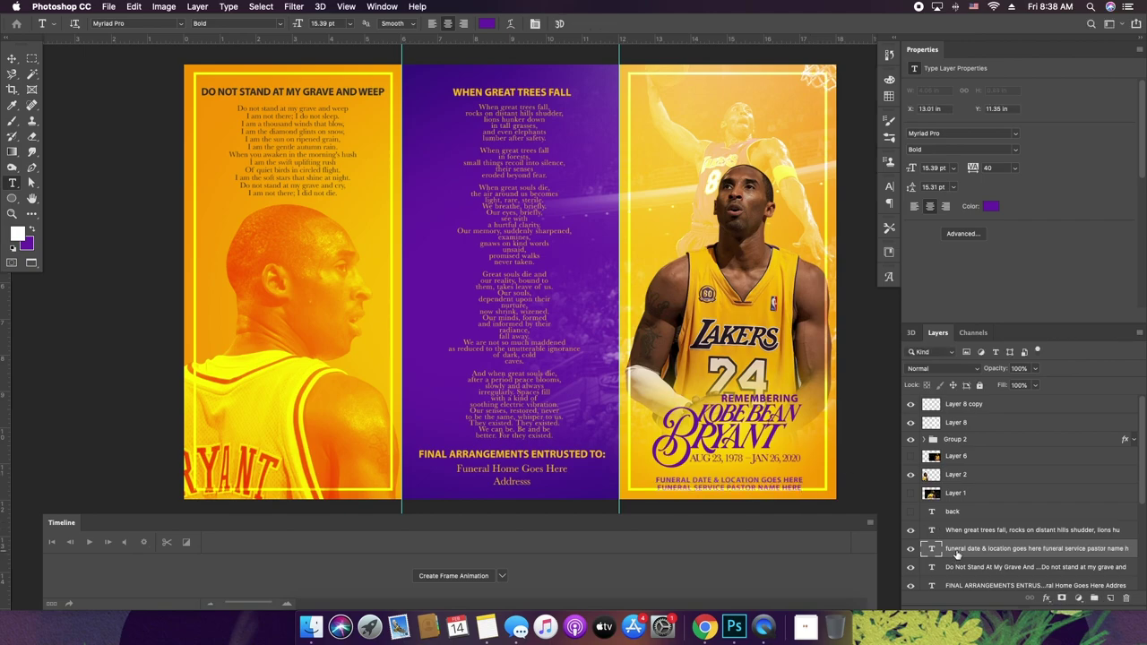
- Nudge the two-line funeral text up so it sits between the dates and the cover's lower border
{"action": "key", "text": "v"}
{"action": "key", "text": "shift+Up"}
{"action": "key", "text": "shift+Up"}
{"action": "key", "text": "shift+Up"}
{"action": "key", "text": "shift+Up"}
{"action": "key", "text": "shift+Up"}
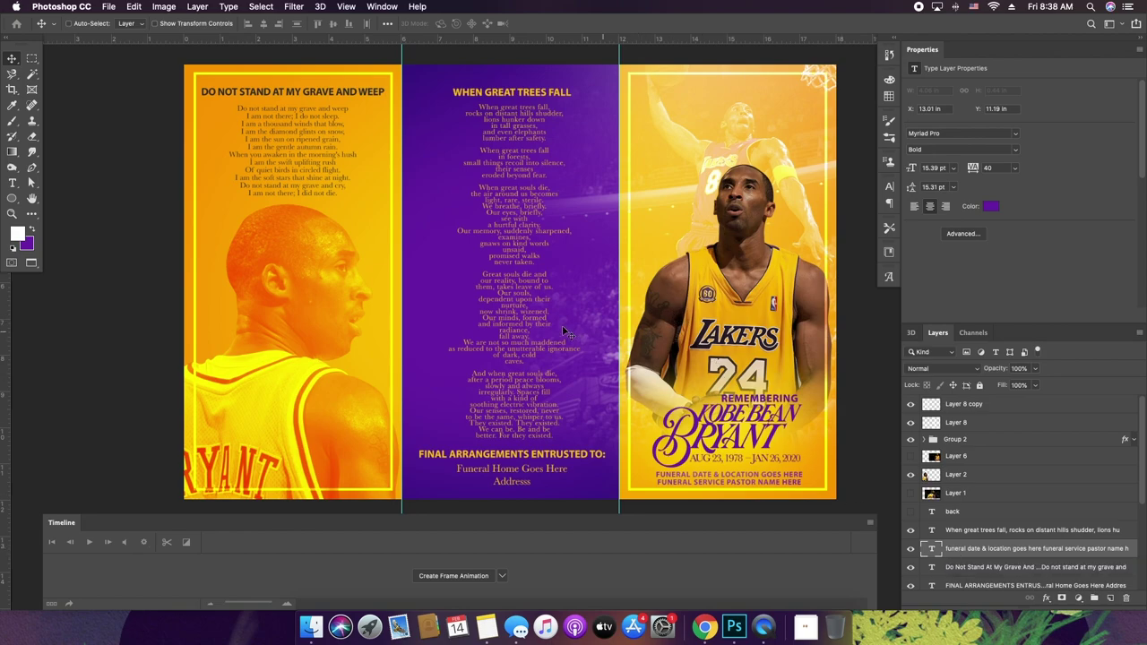
- Sample the purple of the cover name's lettering as the foreground colour and select the funeral details text
{"action": "key", "text": "z"}
{"action": "left_click_drag", "start_coordinate": [680, 358], "coordinate": [750, 355]}
{"action": "left_click_drag", "start_coordinate": [741, 430], "coordinate": [680, 303]}
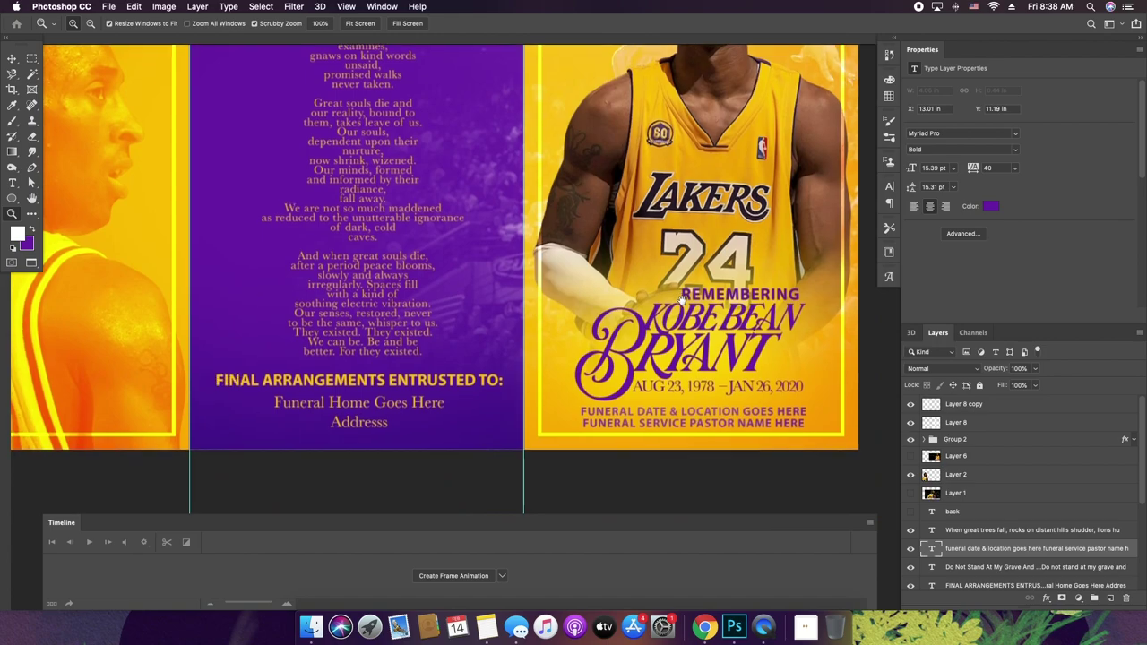
{"action": "key", "text": "v"}
{"action": "key", "text": "i"}
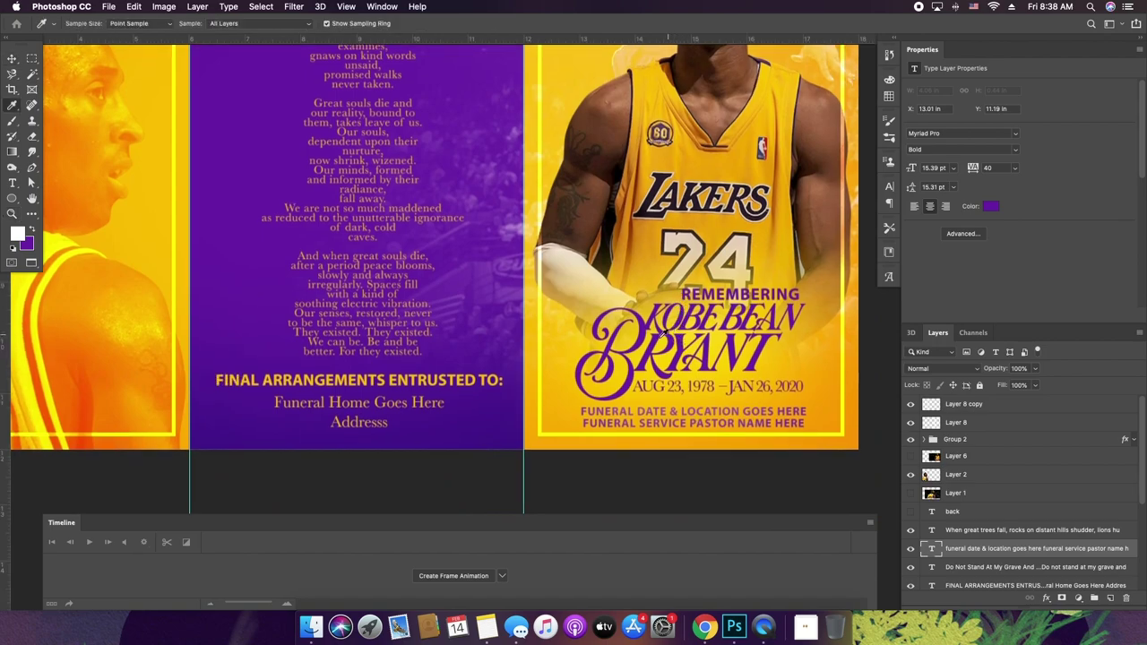
{"action": "left_click", "coordinate": [629, 384]}
{"action": "key", "text": "v"}
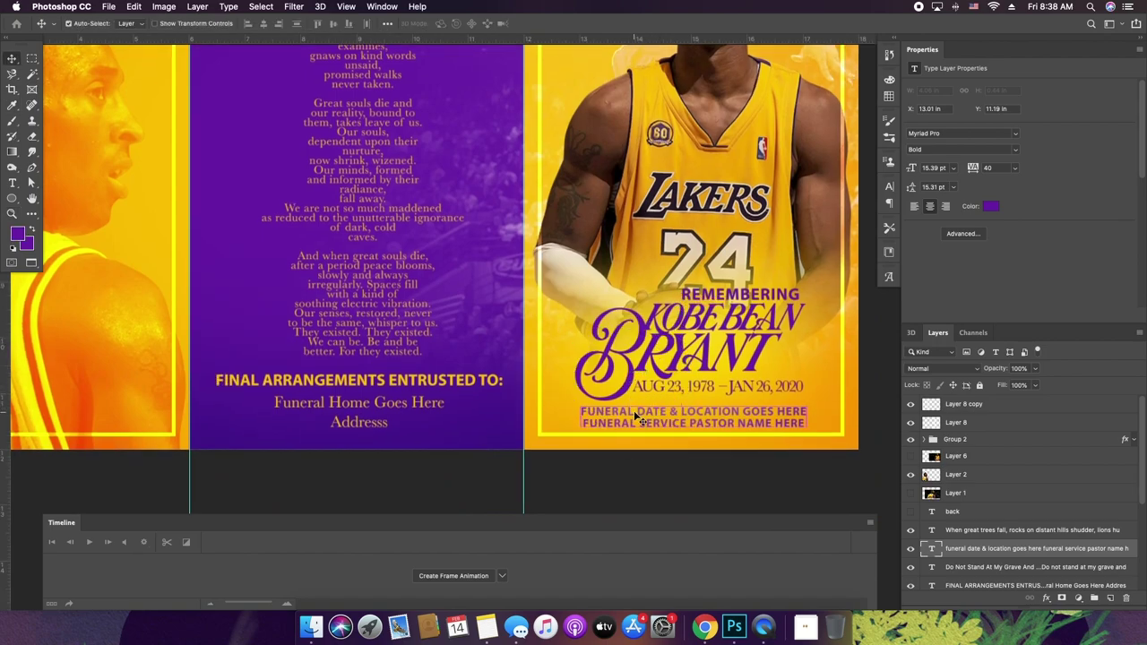
{"action": "left_click", "coordinate": [635, 413], "text": "super"}
- Add a new layer above the border copy and set its blend mode to Screen for brush painting
{"action": "key", "text": "z"}
{"action": "left_click_drag", "start_coordinate": [631, 387], "coordinate": [579, 387]}
{"action": "left_click_drag", "start_coordinate": [542, 286], "coordinate": [574, 327]}
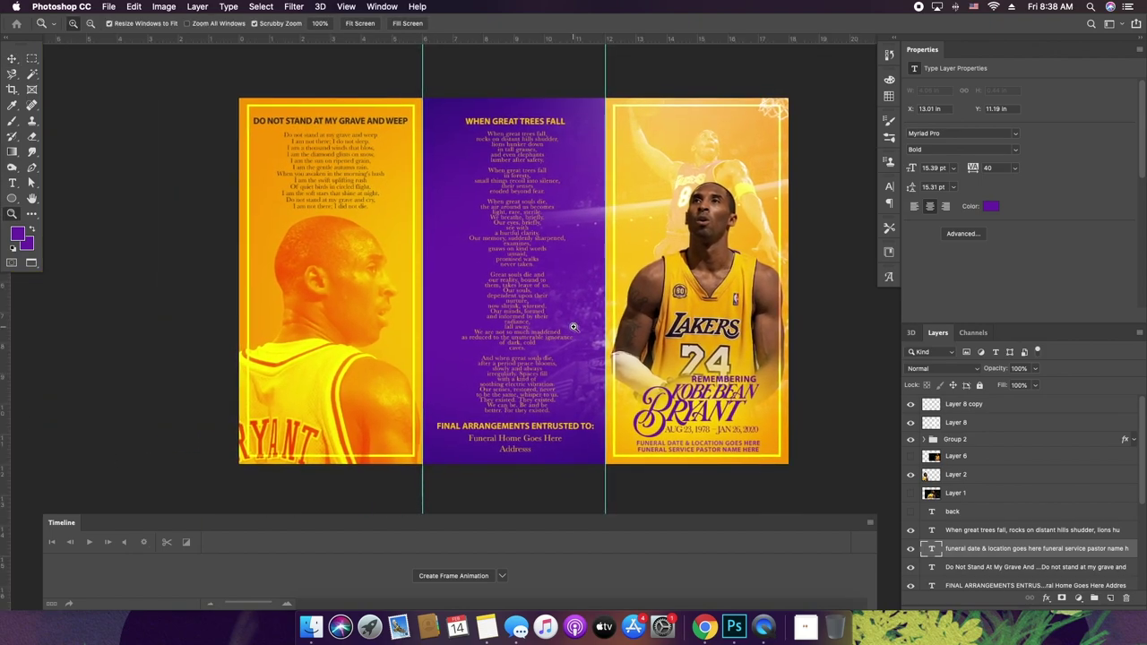
{"action": "key", "text": "v"}
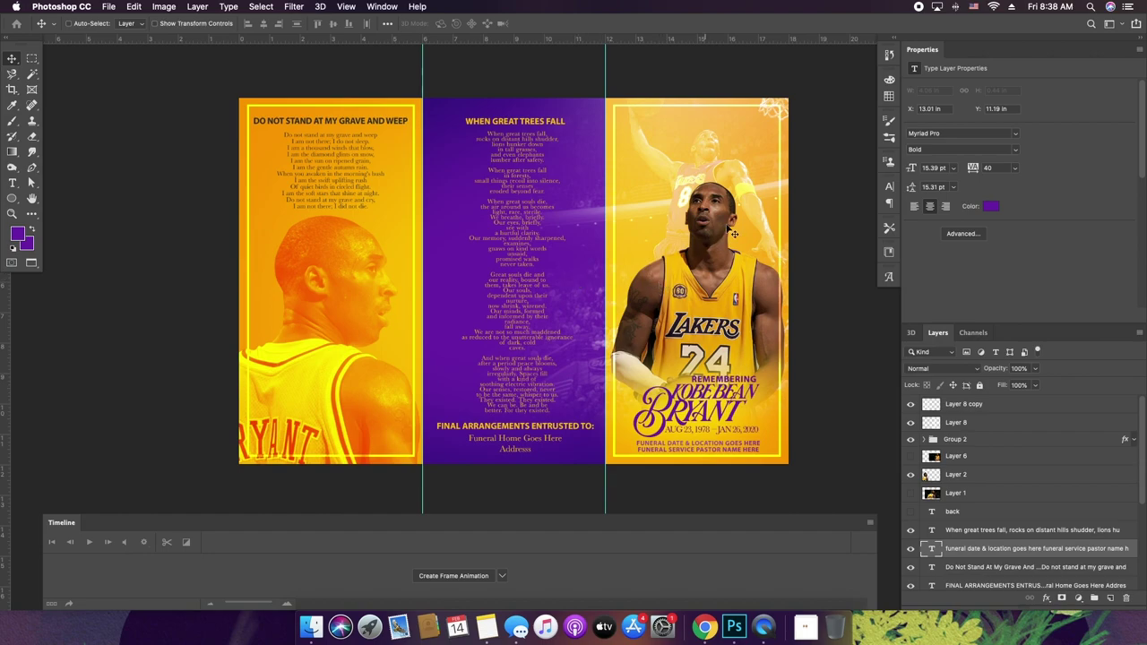
{"action": "left_click", "coordinate": [1043, 406]}
{"action": "left_click", "coordinate": [1110, 597]}
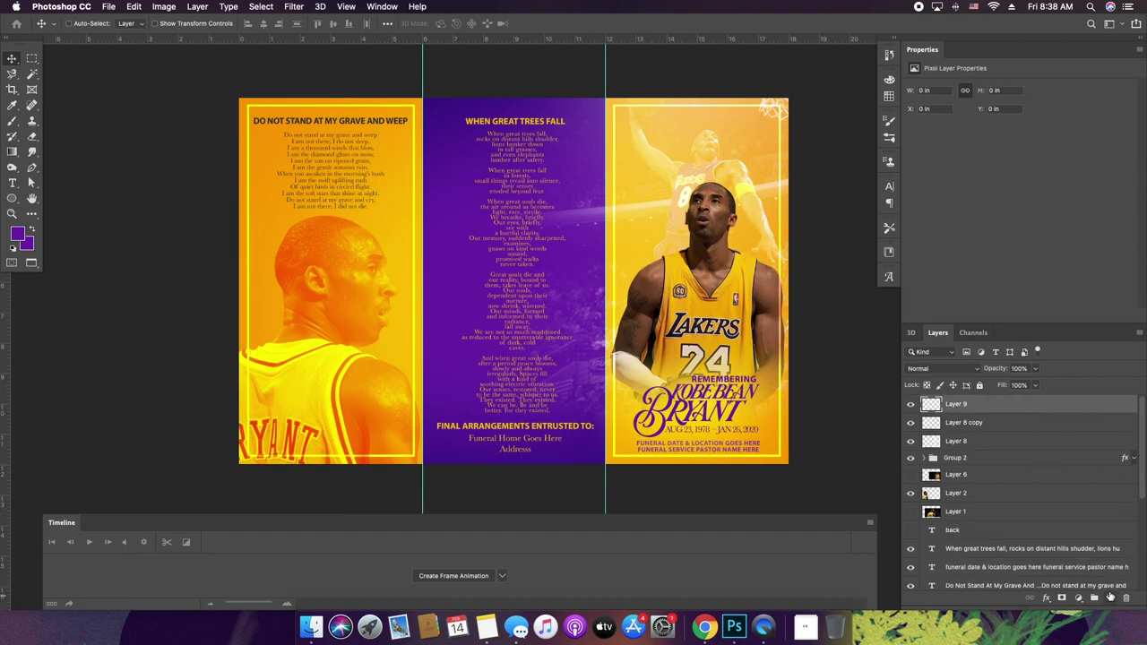
{"action": "key", "text": "b"}
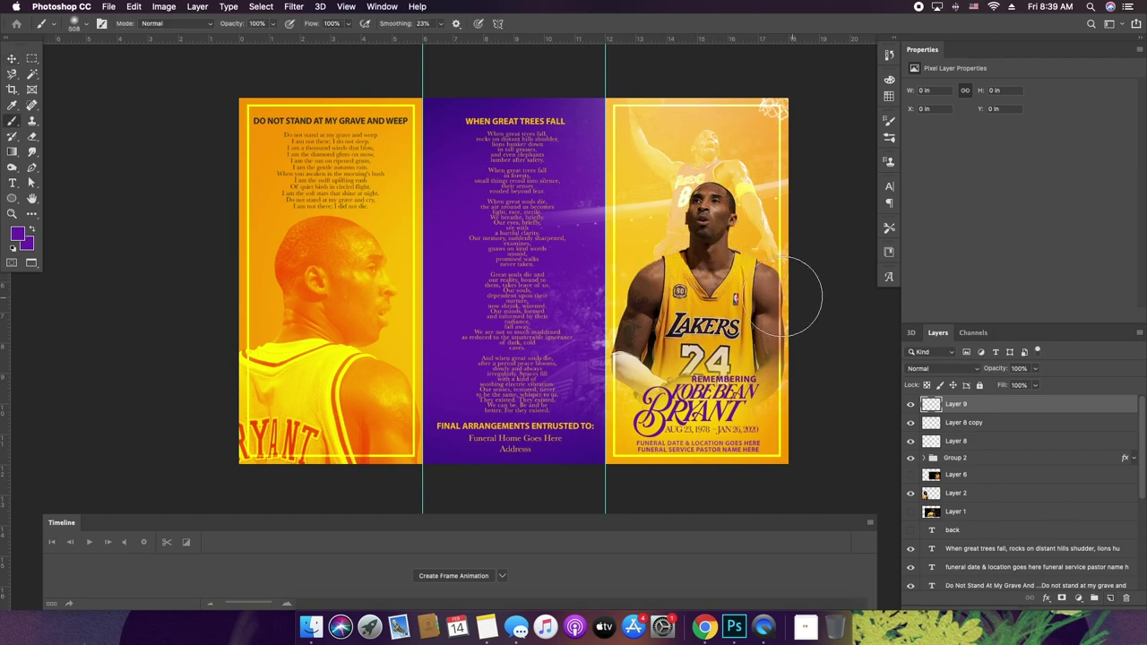
{"action": "left_click", "coordinate": [956, 369]}
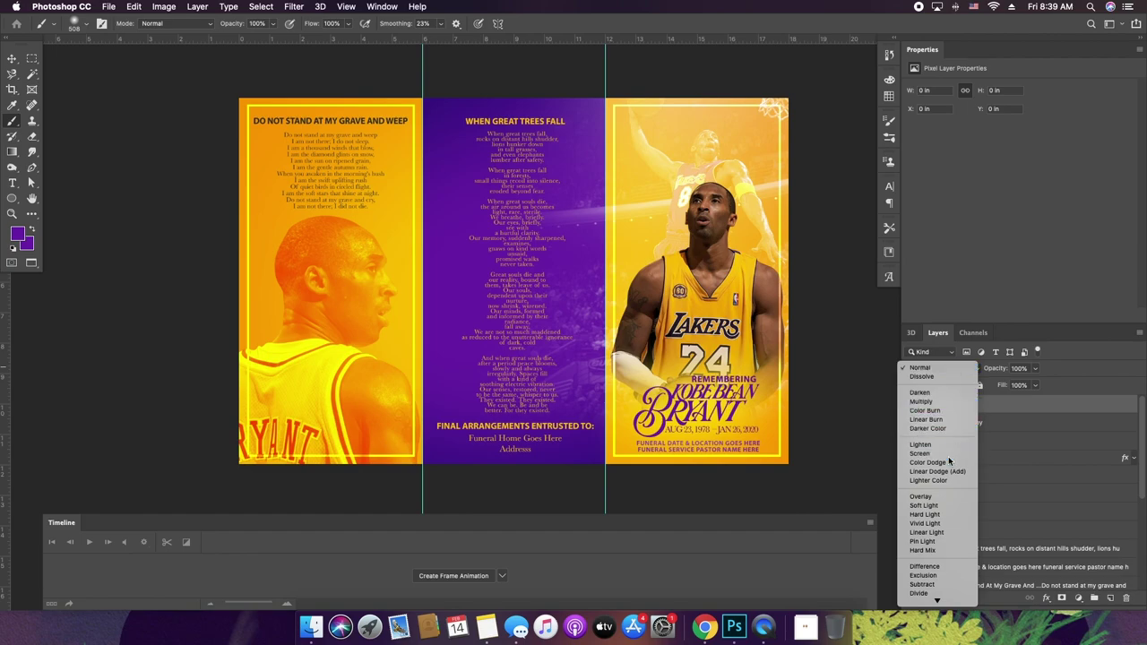
{"action": "left_click", "coordinate": [927, 452]}
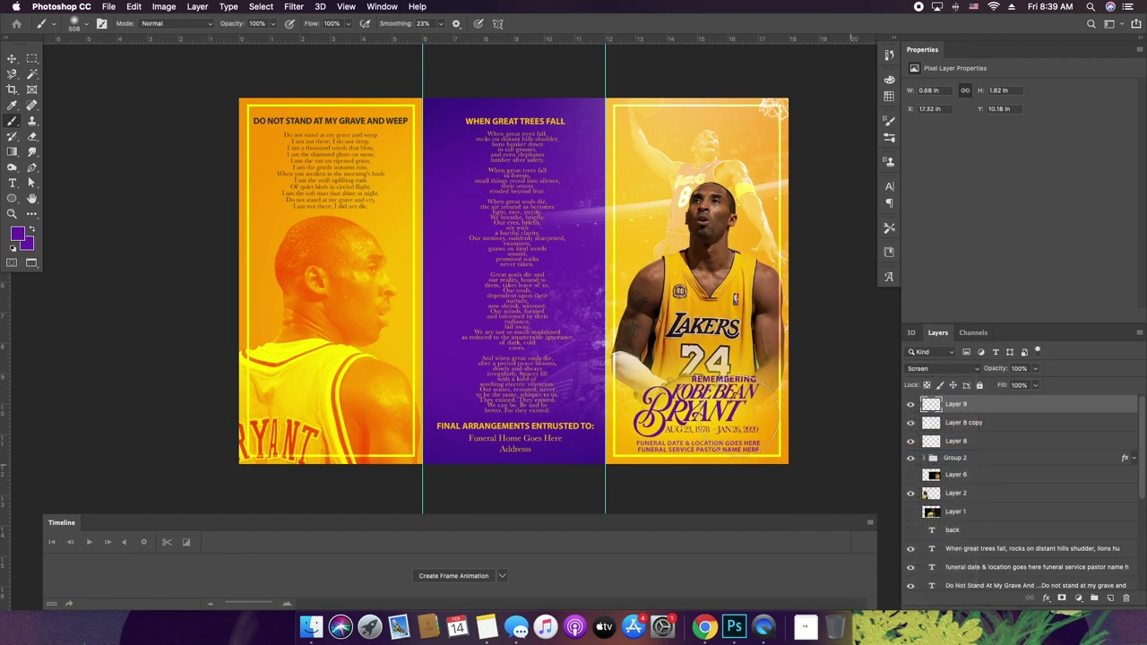
- Sample the cover's golden yellow and brush a soft glow beside the cover figure's neck and shoulders, undoing the last dab
{"action": "key", "text": "i"}
{"action": "left_click", "coordinate": [753, 408]}
{"action": "key", "text": "b"}
{"action": "left_click", "coordinate": [676, 250]}
{"action": "left_click", "coordinate": [680, 242]}
{"action": "left_click", "coordinate": [744, 236]}
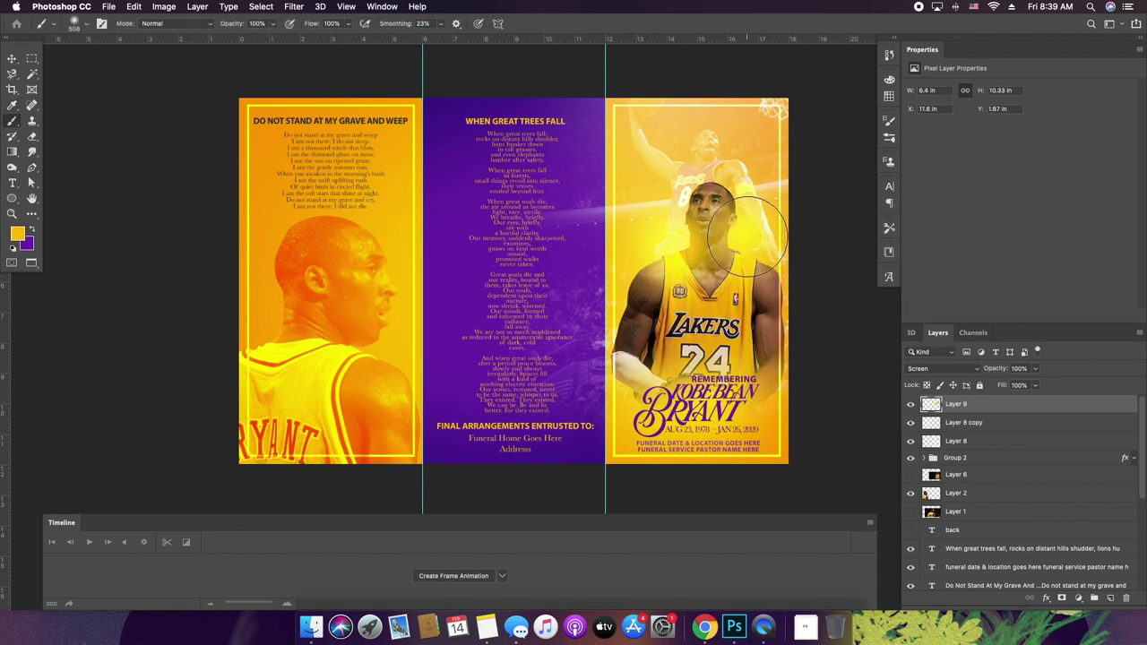
{"action": "key", "text": "super+z"}
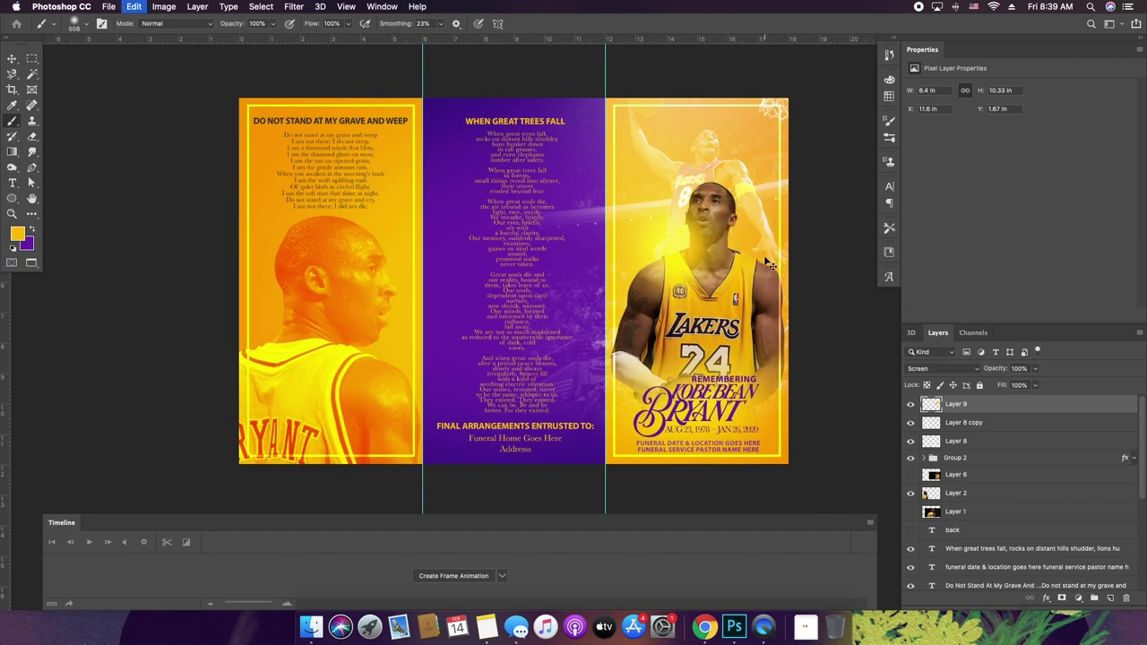
- Brush more soft golden glow over the cover's lower part around the name and dates, undoing the dab beside the figure's shoulder
{"action": "left_click", "coordinate": [767, 264]}
{"action": "key", "text": "super+z"}
{"action": "key", "text": "v"}
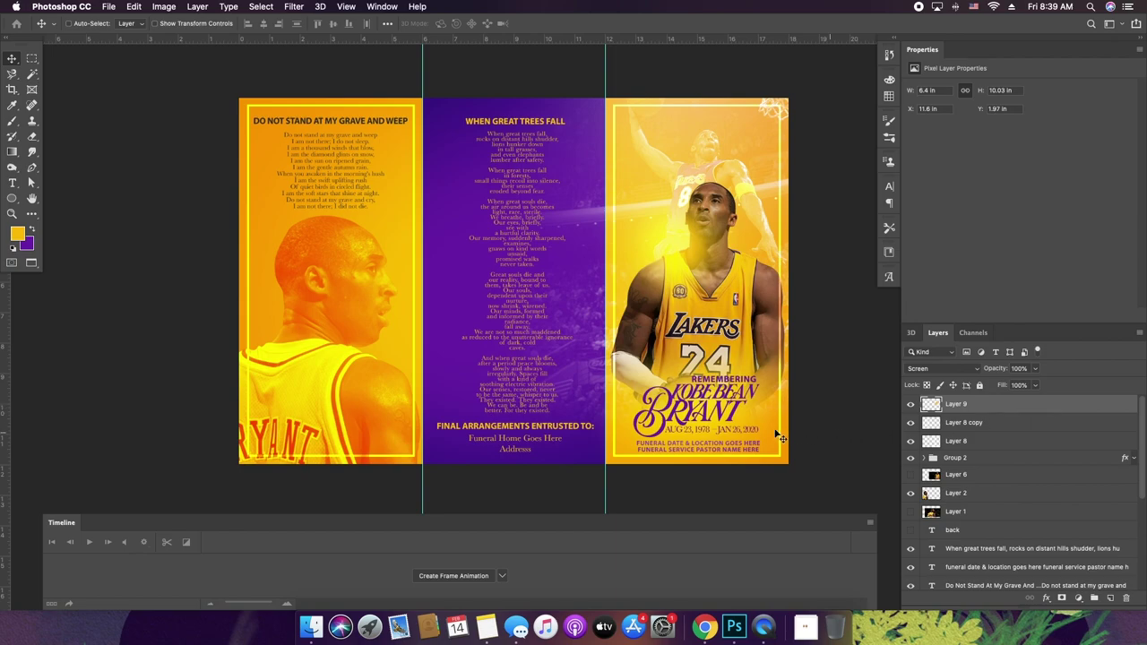
{"action": "key", "text": "b"}
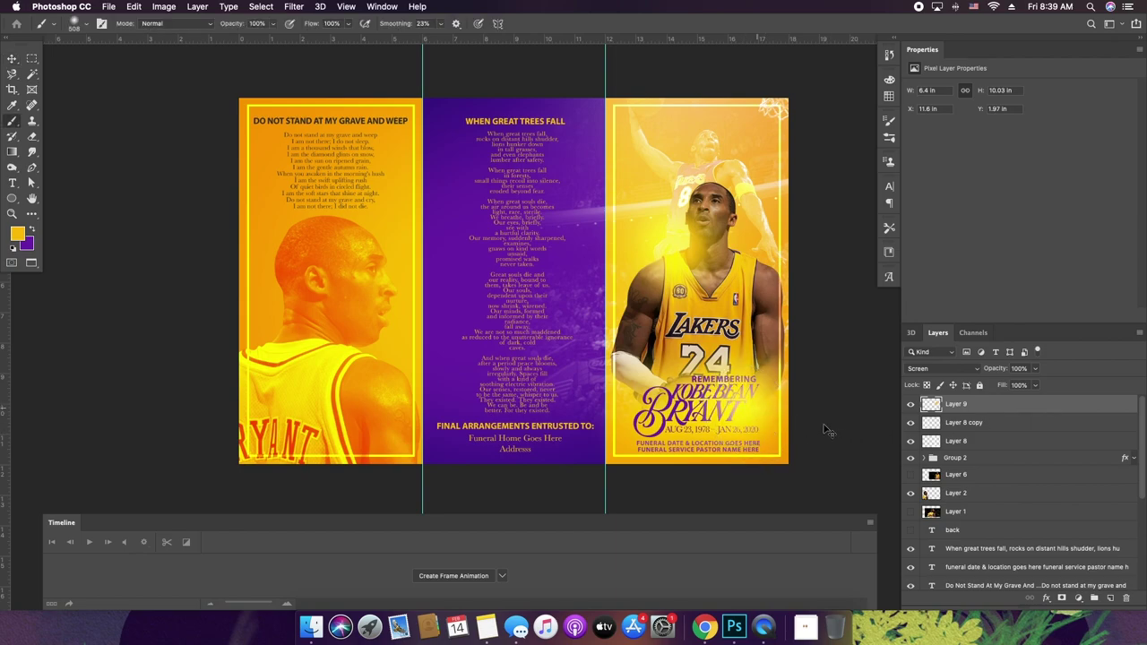
{"action": "left_click", "coordinate": [638, 407]}
{"action": "left_click_drag", "start_coordinate": [635, 342], "coordinate": [645, 310]}
{"action": "key", "text": "v"}
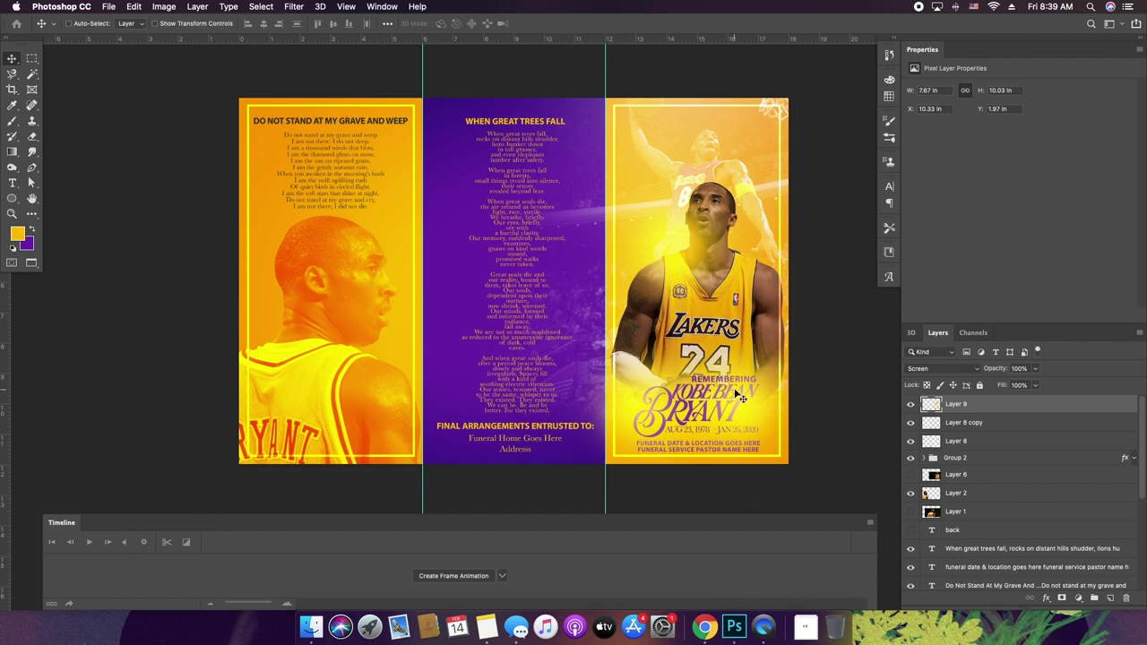
- Duplicate the "Remembering" text and place the copy centred at the top of the front cover, inside the border
{"action": "key", "text": "t"}
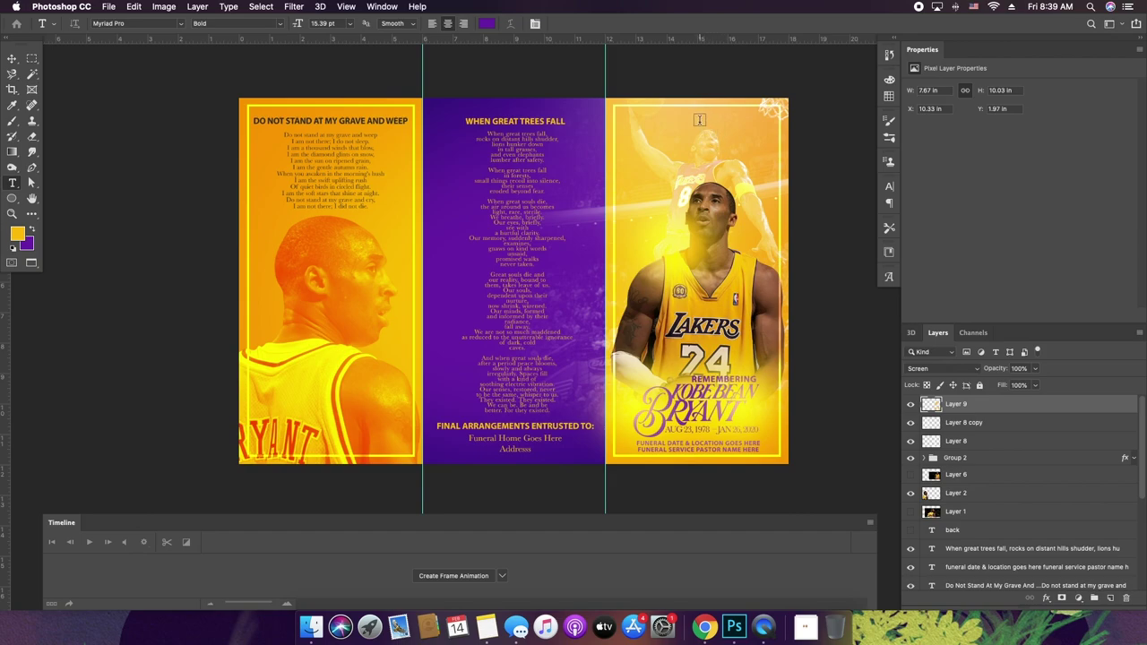
{"action": "key", "text": "v"}
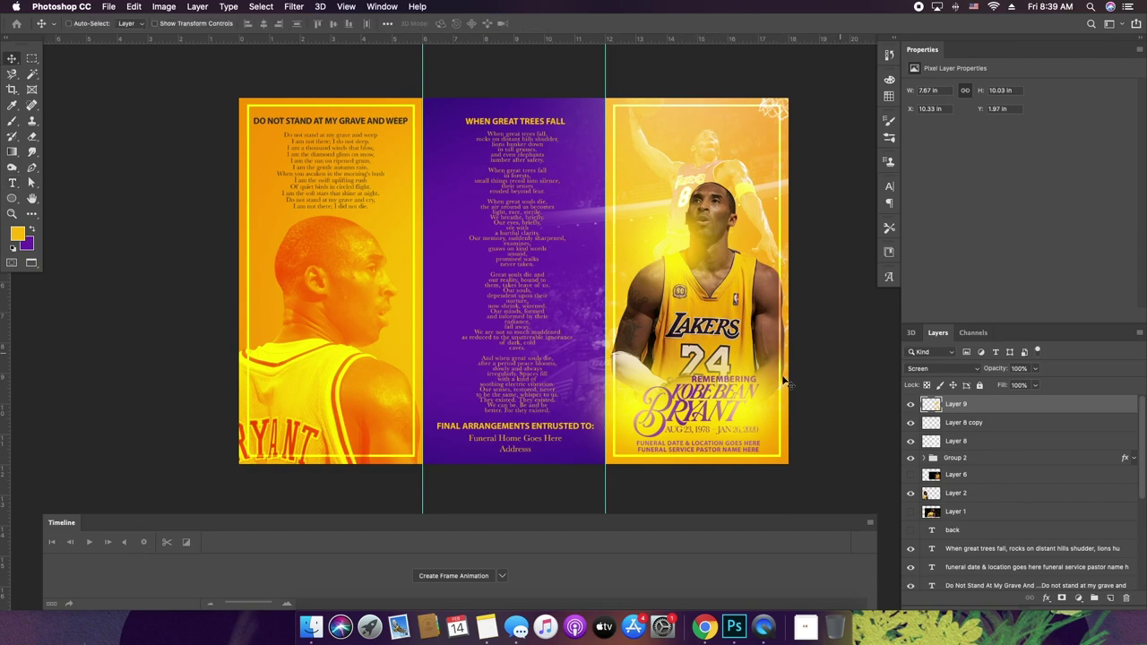
{"action": "key", "text": "t"}
{"action": "left_click", "coordinate": [737, 379]}
{"action": "key", "text": "v"}
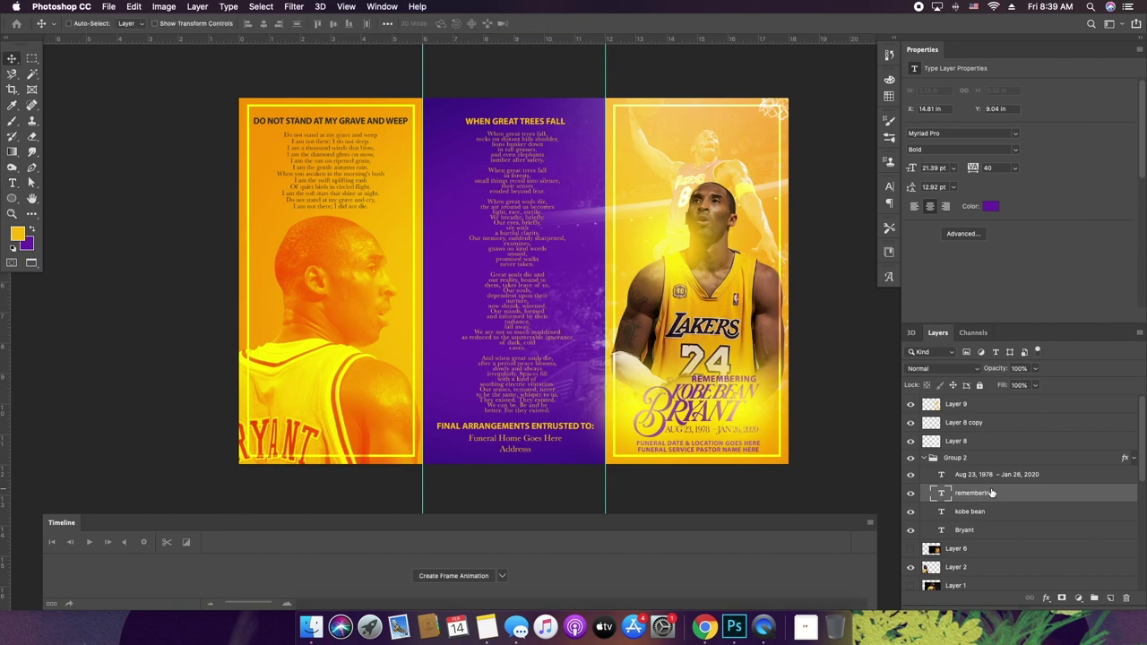
{"action": "key", "text": "super+j"}
{"action": "left_click_drag", "start_coordinate": [750, 390], "coordinate": [707, 131]}
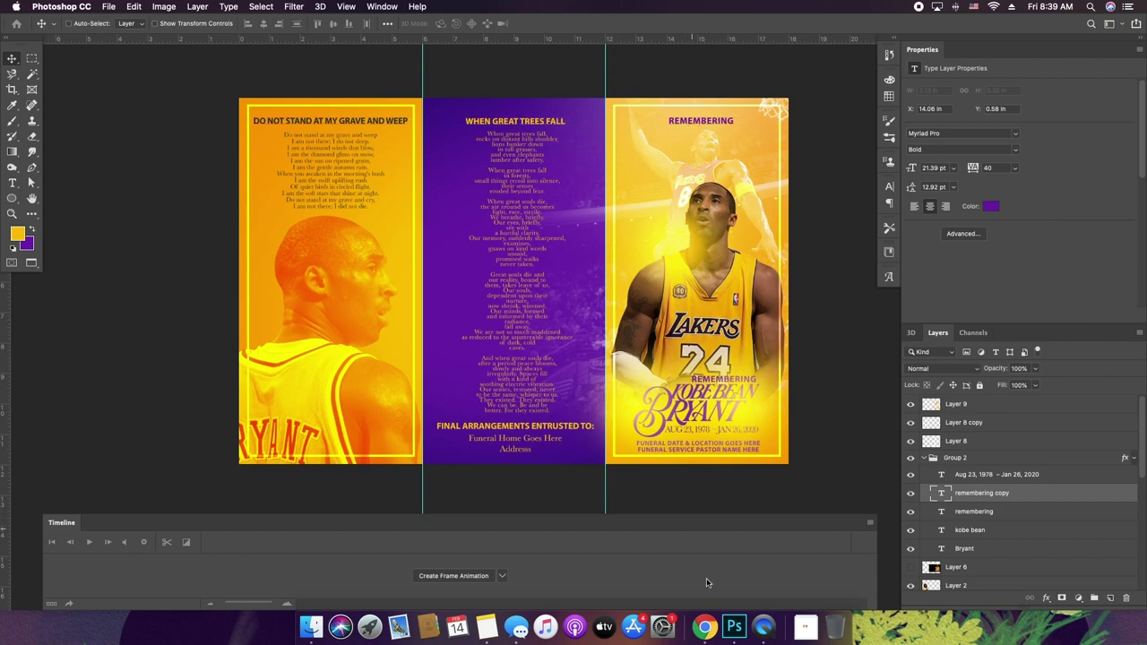
- Change the copied heading at the top of the cover to "a celebration of life"
{"action": "double_click", "coordinate": [686, 118]}
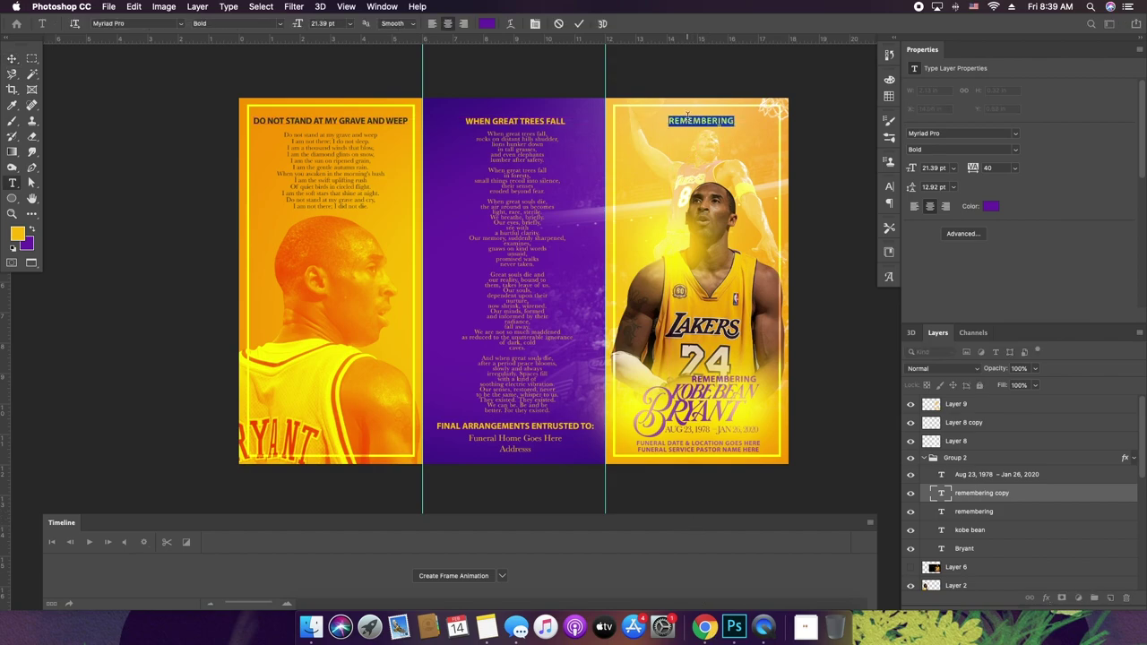
{"action": "type", "text": "a celebration of li"}
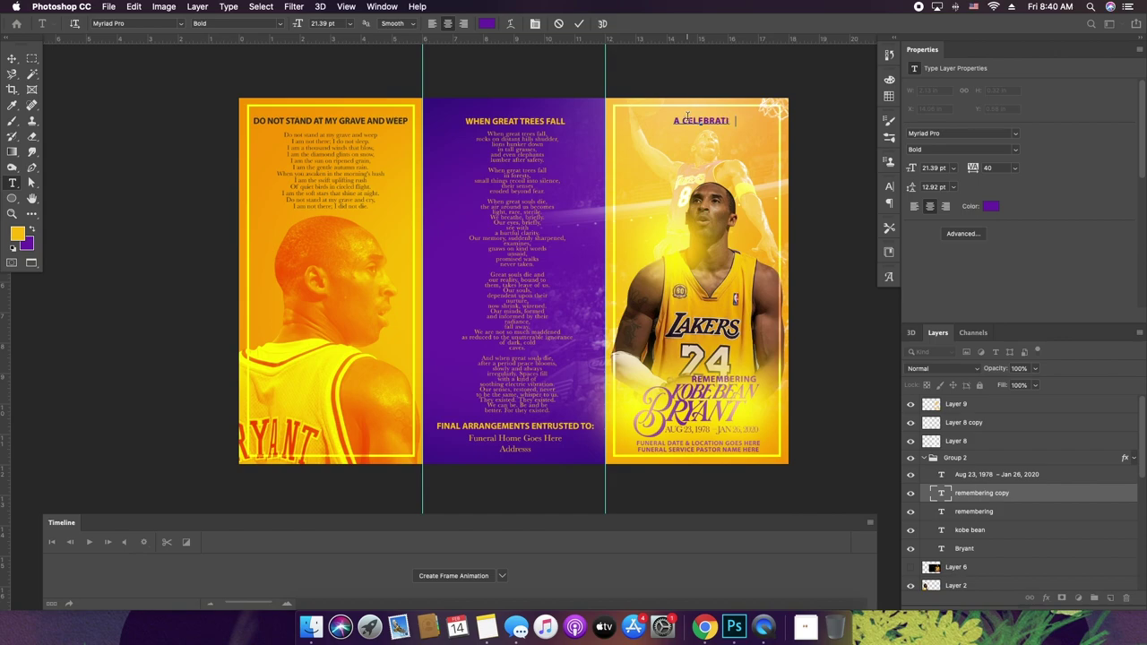
{"action": "type", "text": "fe"}
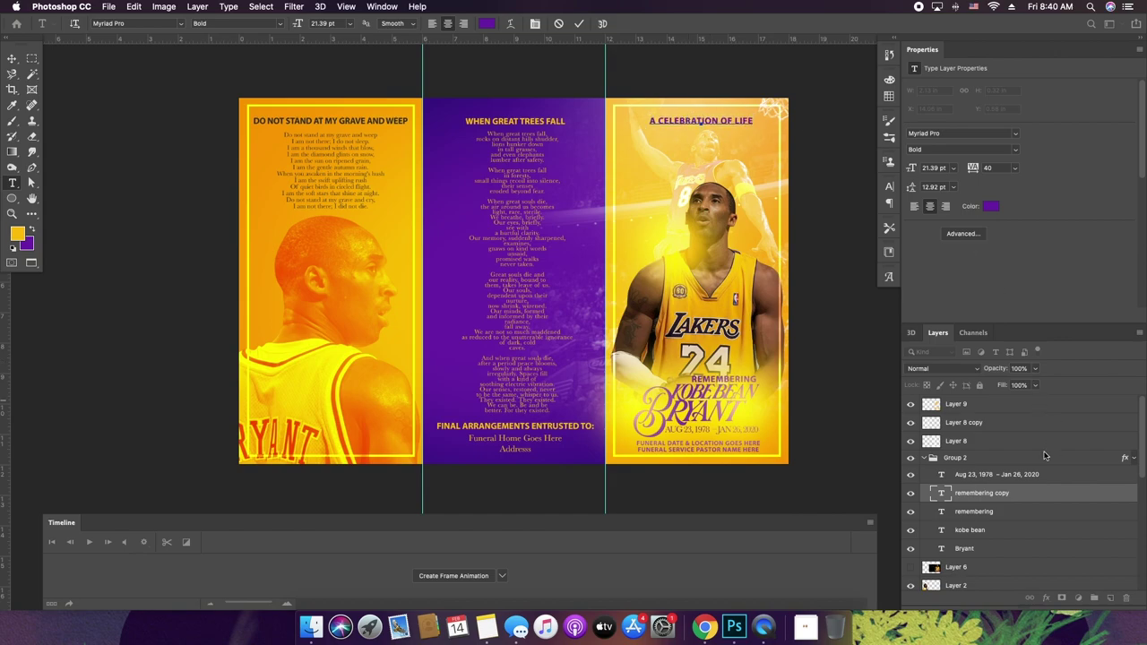
{"action": "left_click", "coordinate": [990, 502]}
{"action": "key", "text": "v"}
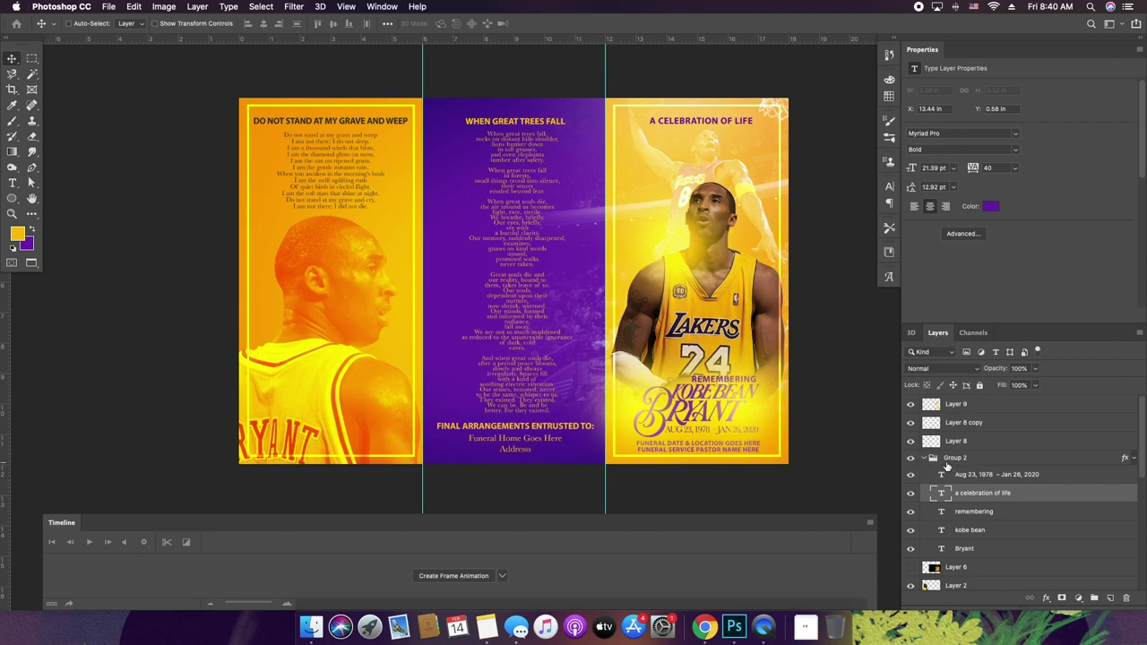
- Collapse Group 2 and add a new empty layer directly above Layer 5
{"action": "left_click", "coordinate": [927, 460]}
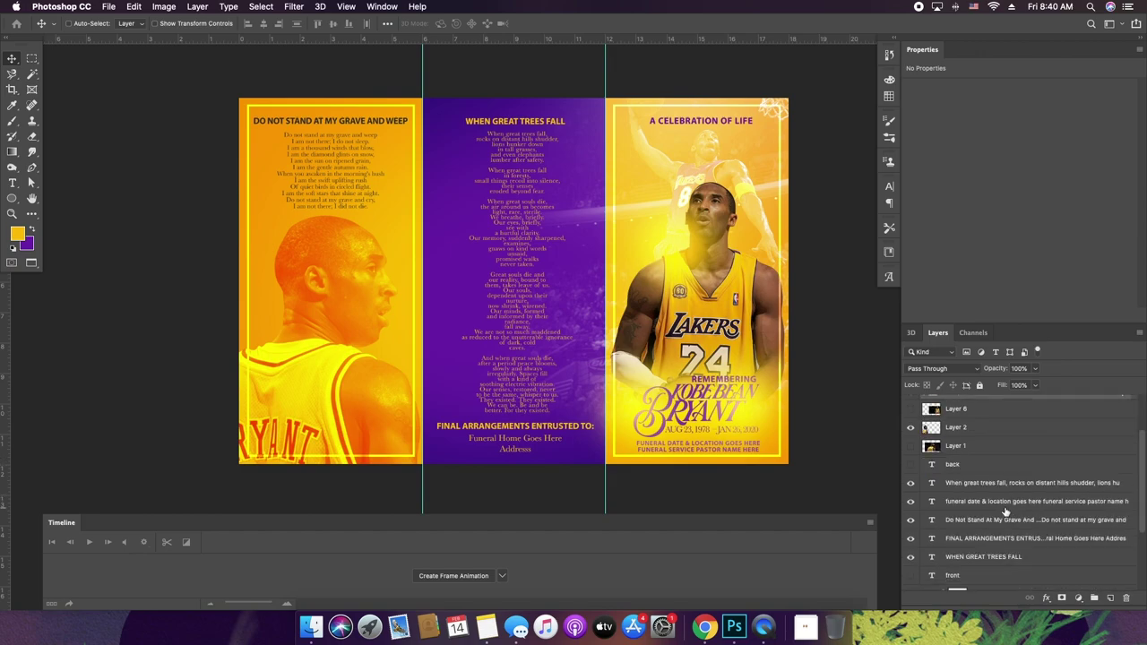
{"action": "scroll", "coordinate": [1005, 507], "scroll_direction": "down", "scroll_amount": 5}
{"action": "left_click", "coordinate": [1006, 544]}
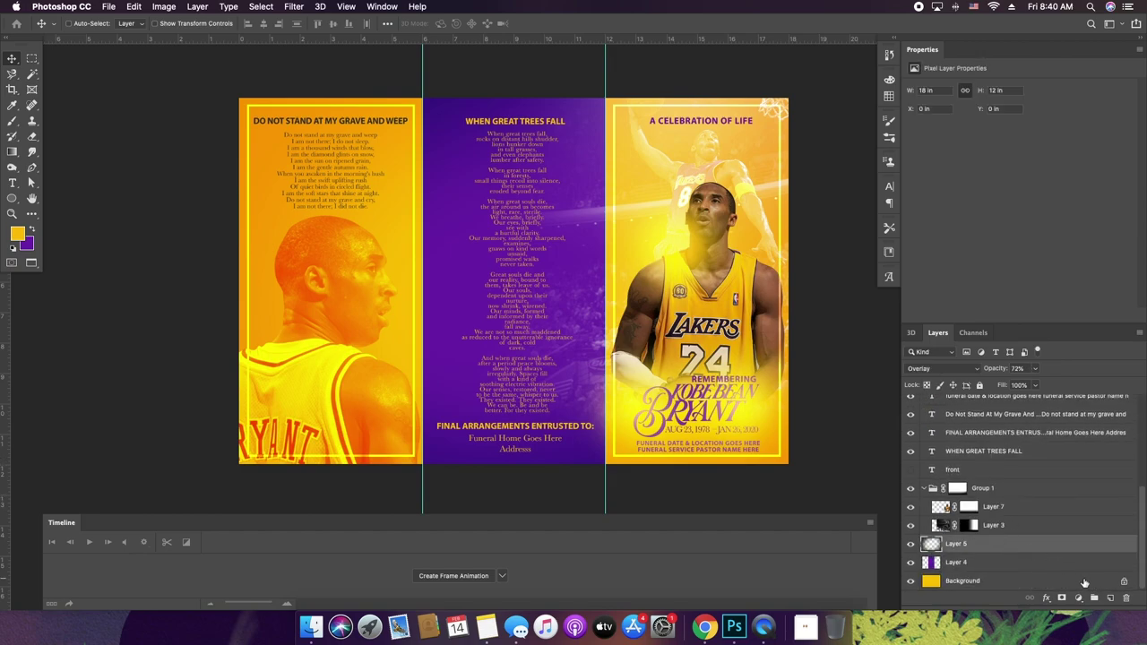
{"action": "left_click", "coordinate": [1110, 599]}
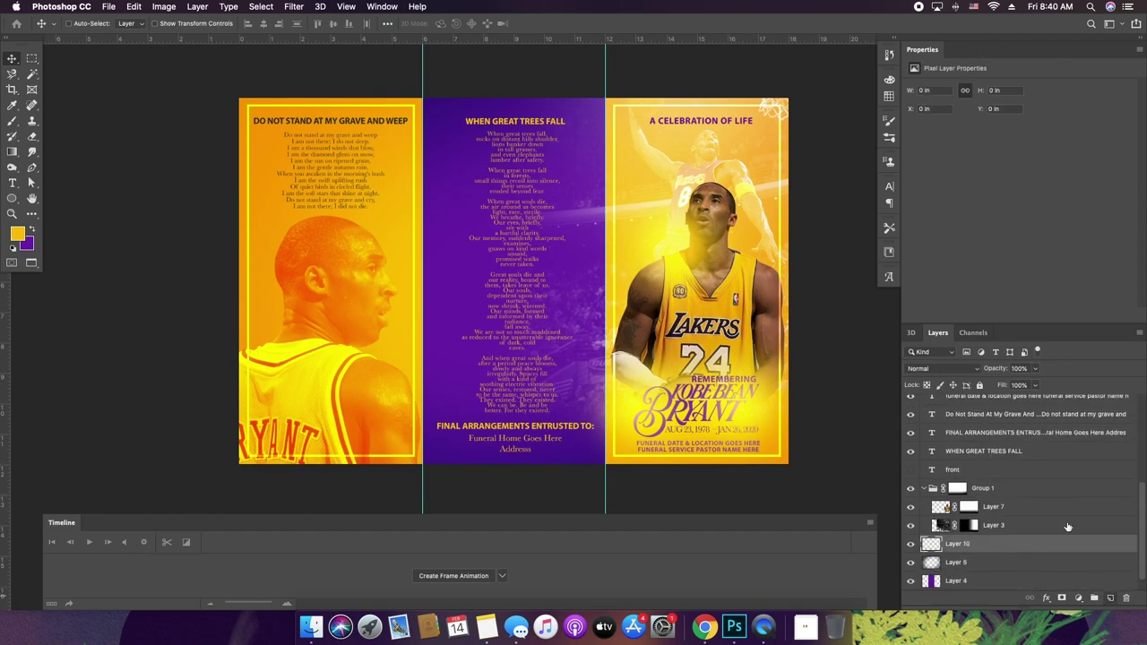
- Move the new layer into Group 1 above Layer 3 and fill its whole canvas area with black
{"action": "key", "text": "m"}
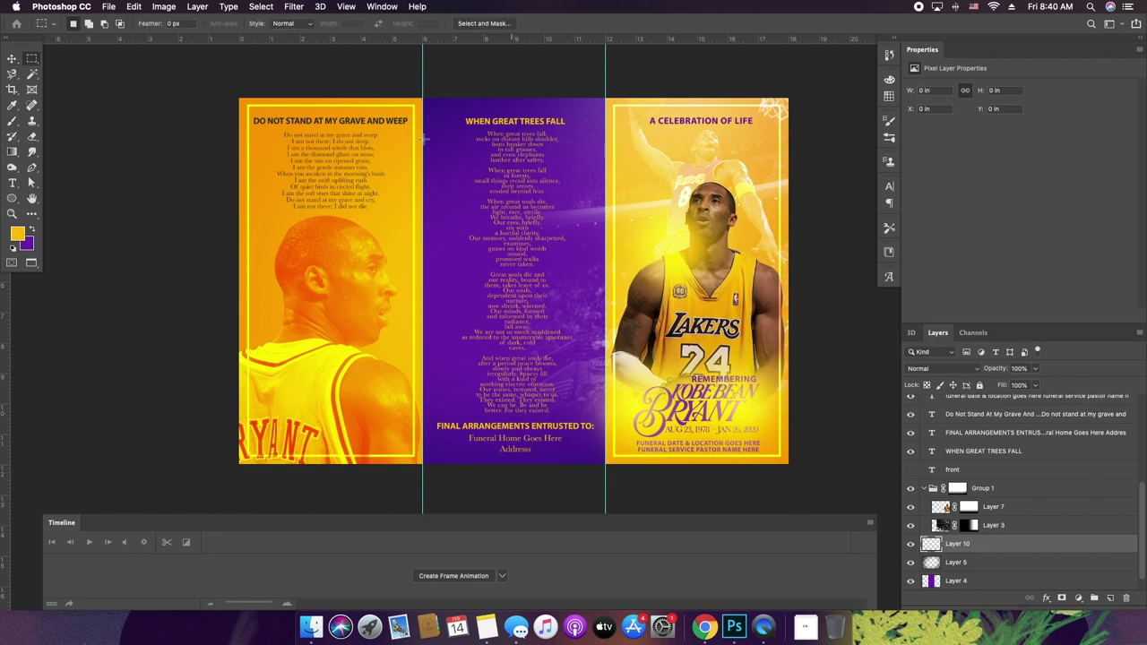
{"action": "left_click_drag", "start_coordinate": [235, 92], "coordinate": [1004, 517]}
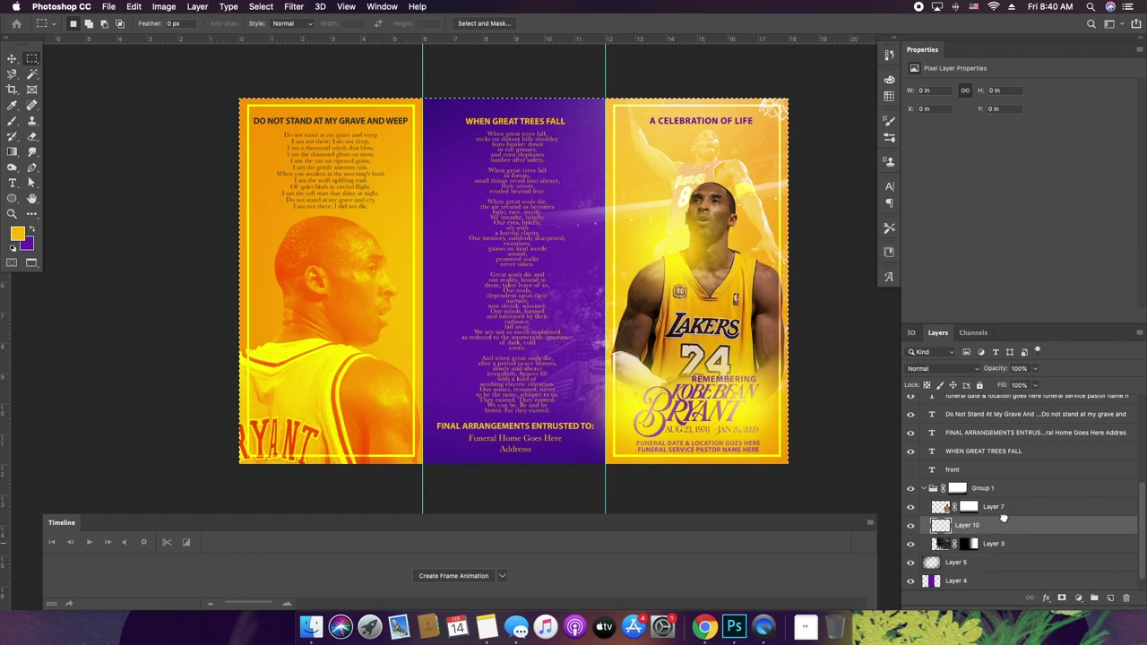
{"action": "key", "text": "d"}
{"action": "key", "text": "x"}
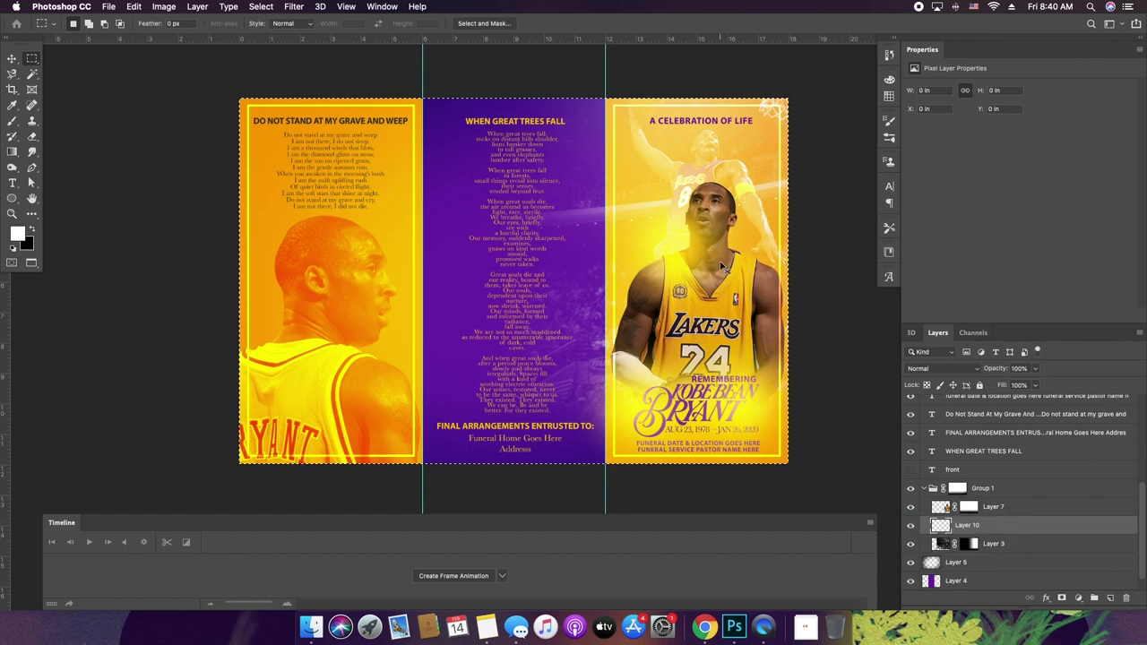
{"action": "key", "text": "super+BackSpace"}
{"action": "key", "text": "super+d"}
- Apply the Add Noise filter to the black layer with amount 16.57%, uniform distribution and monochromatic
{"action": "left_click", "coordinate": [292, 6]}
{"action": "left_click", "coordinate": [292, 6]}
{"action": "left_click", "coordinate": [296, 6]}
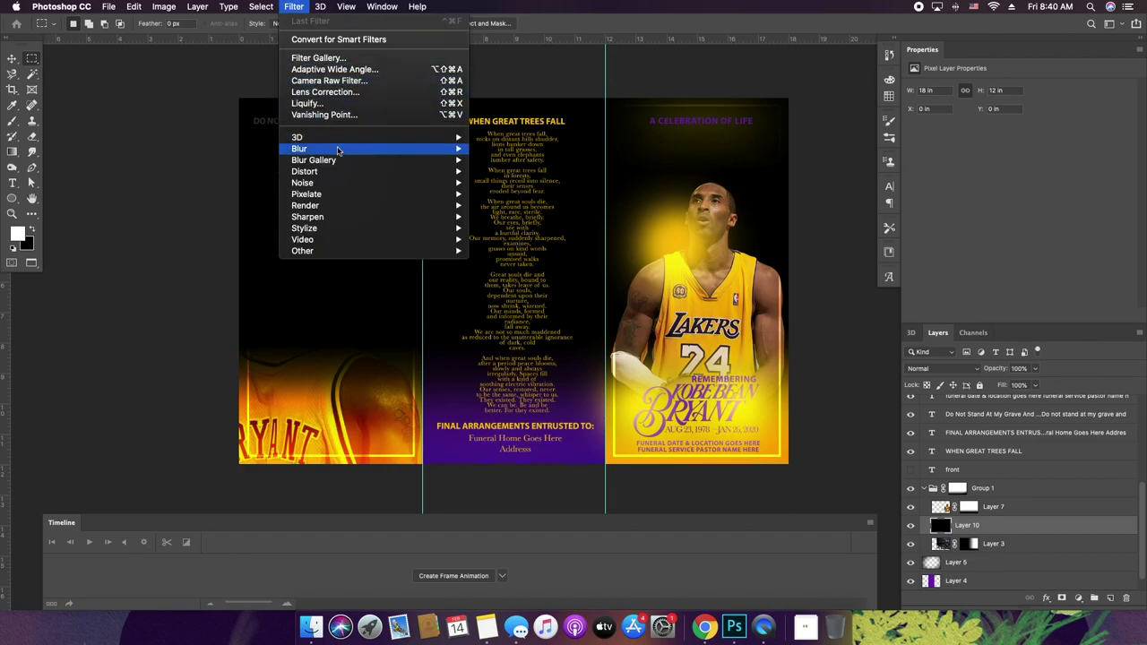
{"action": "mouse_move", "coordinate": [355, 182]}
{"action": "left_click", "coordinate": [498, 182]}
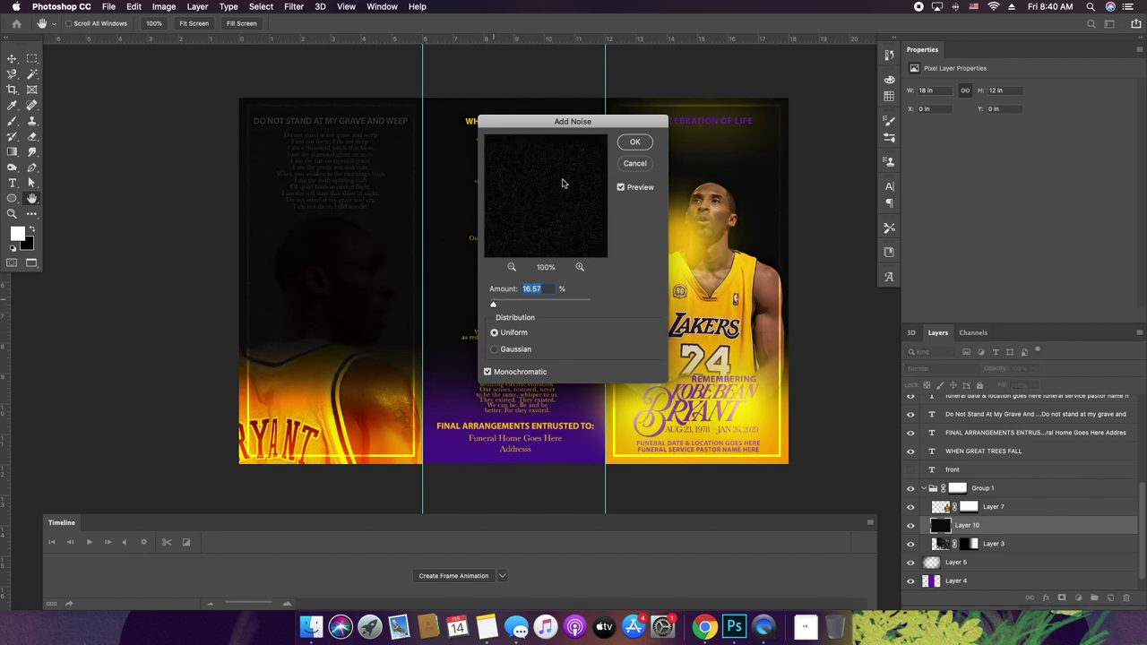
{"action": "left_click", "coordinate": [634, 141]}
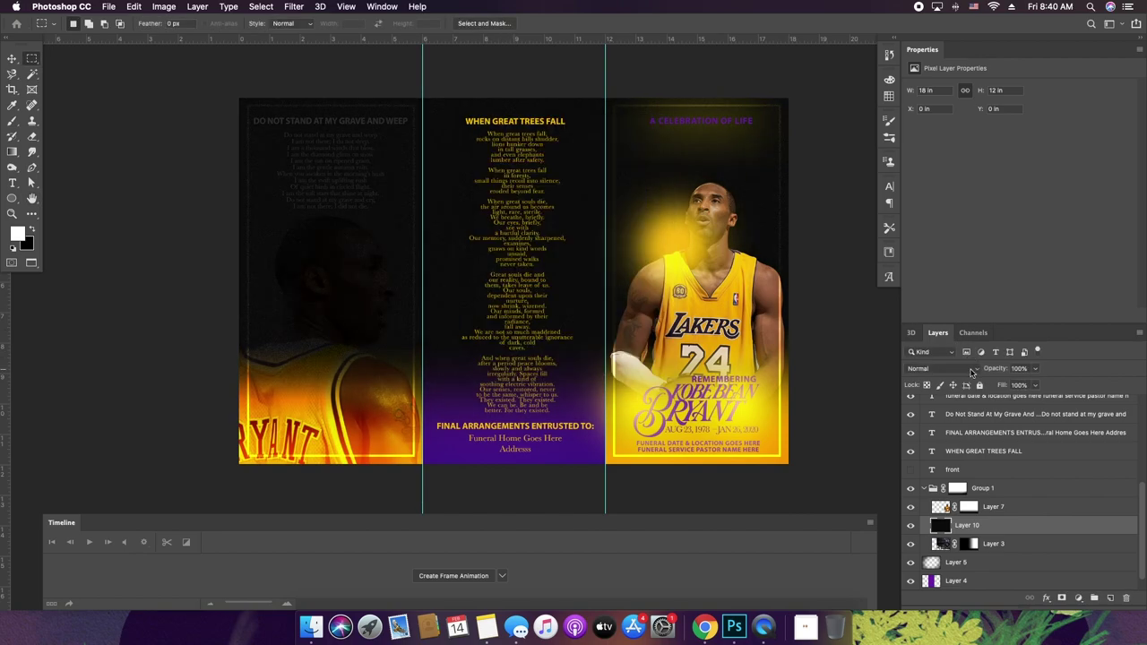
- Set the noise layer's blend mode to Screen and inspect the grain up close on the purple middle panel
{"action": "left_click", "coordinate": [927, 369]}
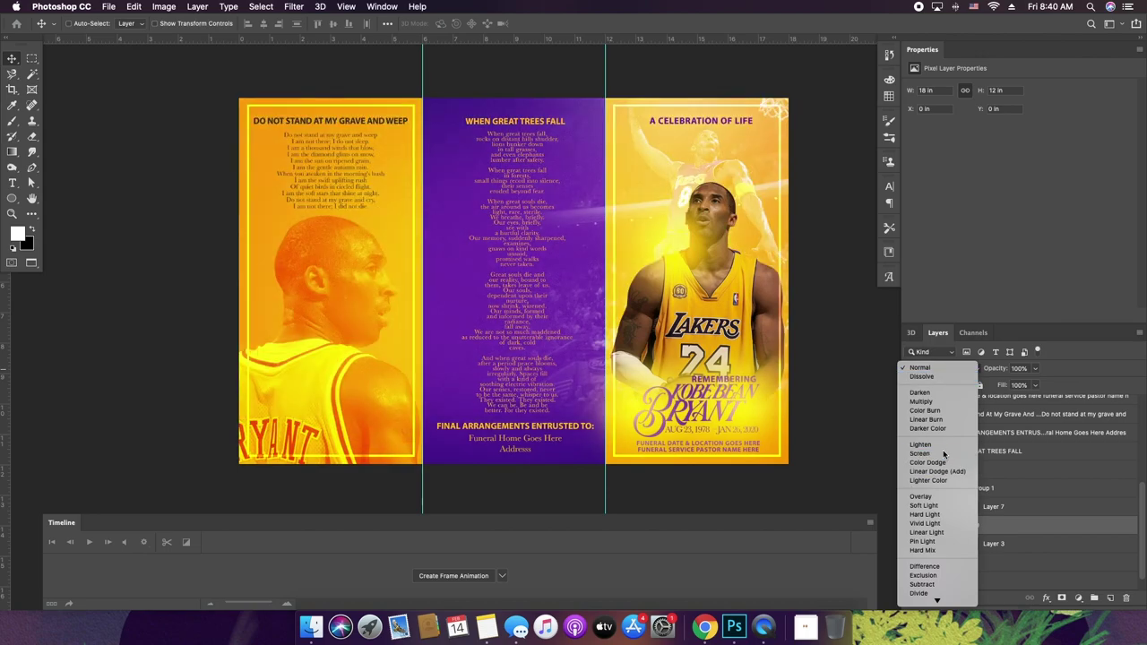
{"action": "left_click", "coordinate": [942, 453]}
{"action": "key", "text": "z"}
{"action": "left_click", "coordinate": [538, 324]}
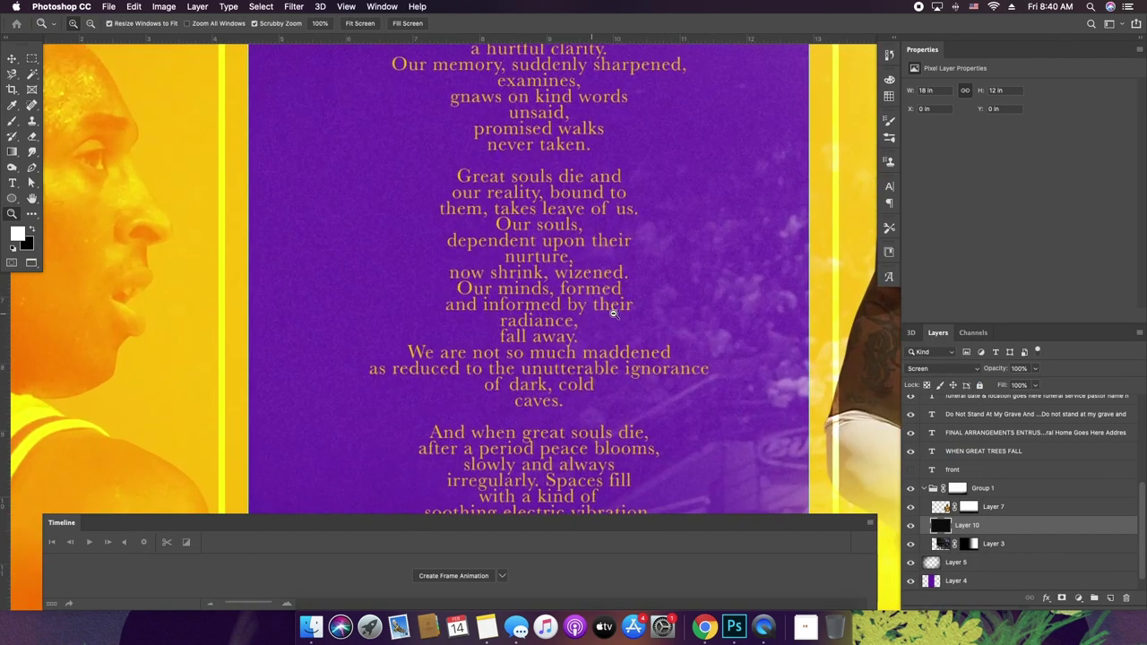
{"action": "left_click_drag", "start_coordinate": [613, 312], "coordinate": [574, 315]}
{"action": "key", "text": "v"}
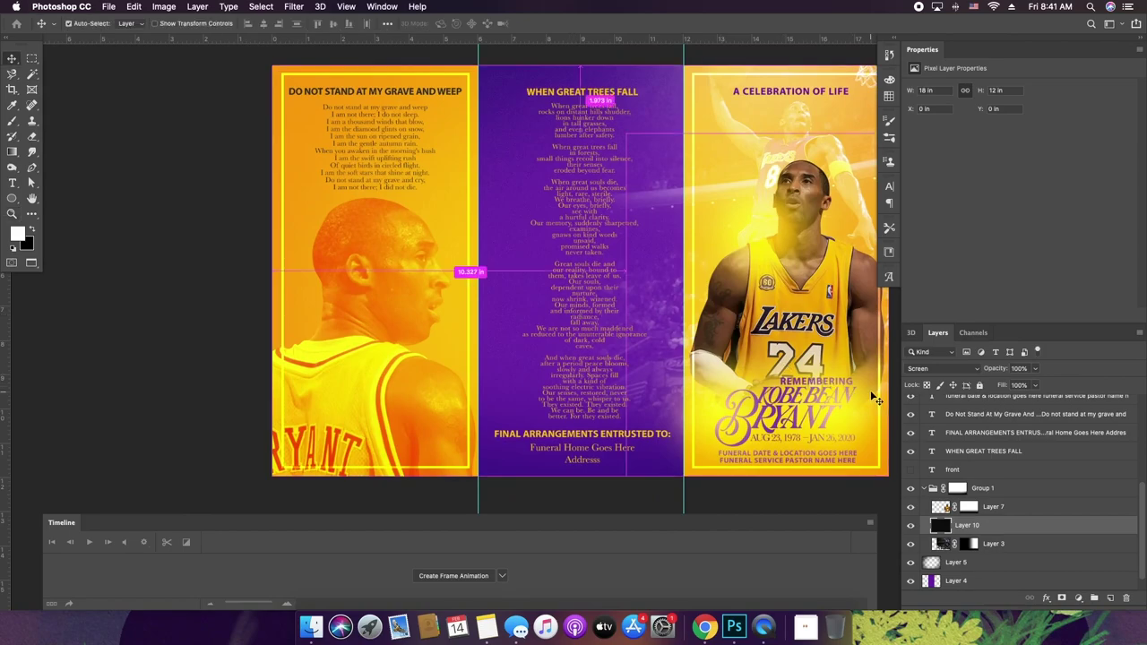
- Duplicate the noise layer and merge the copy back down into it
{"action": "key", "text": "super+j"}
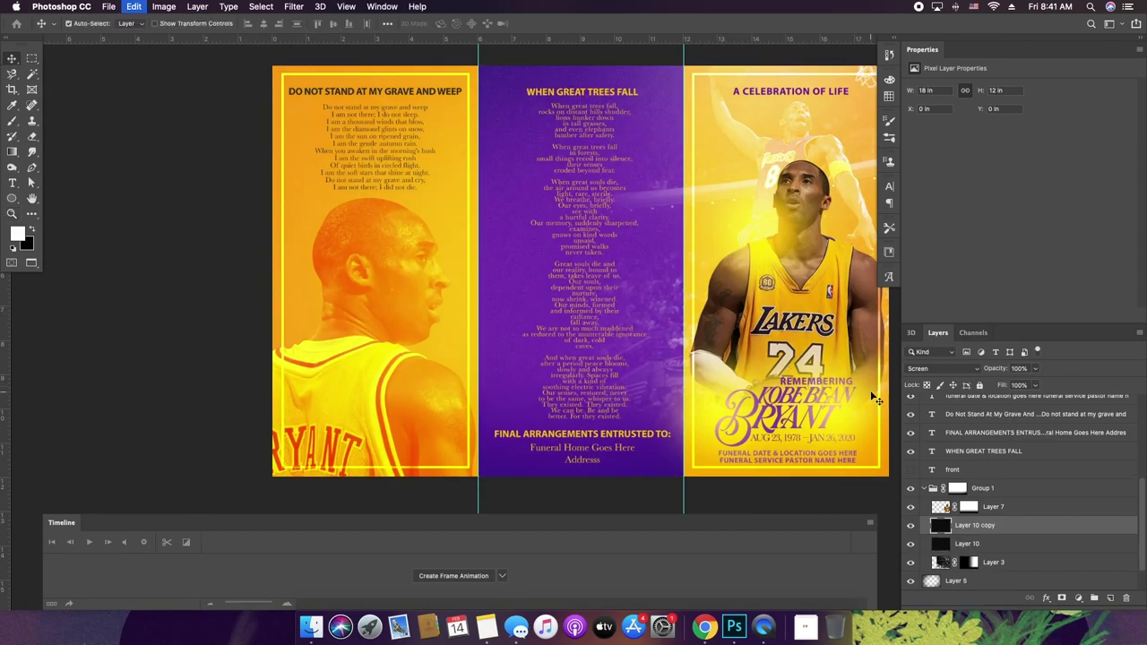
{"action": "key", "text": "super+e"}
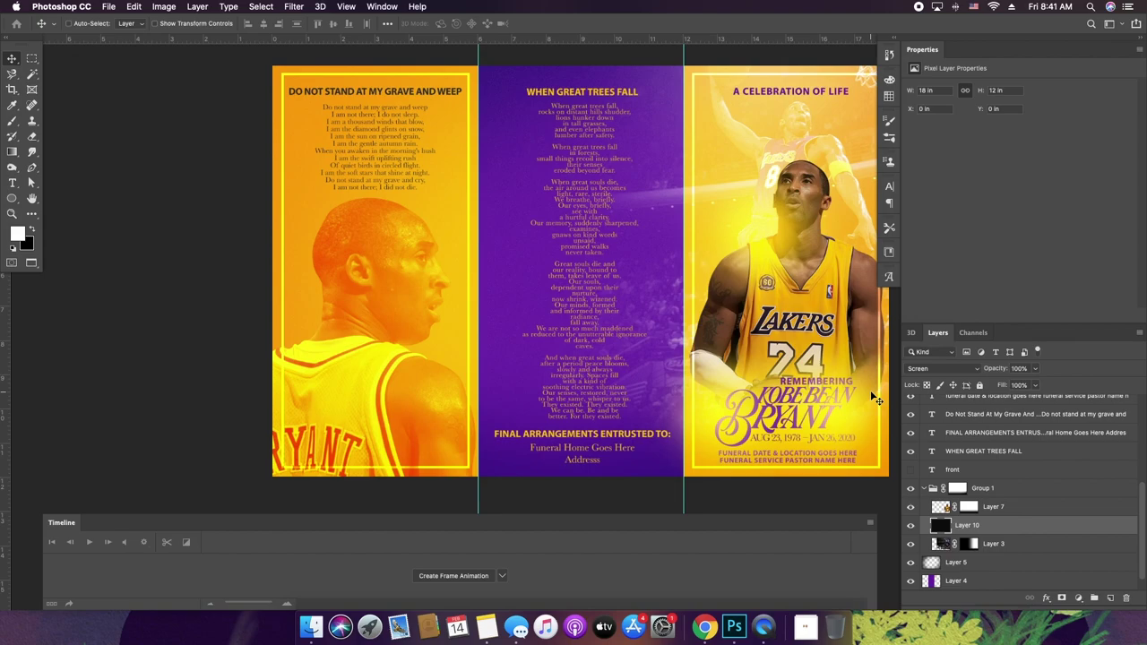
{"action": "key", "text": "super+minus"}
{"action": "left_click_drag", "start_coordinate": [759, 326], "coordinate": [694, 320]}
{"action": "key", "text": "super+r"}
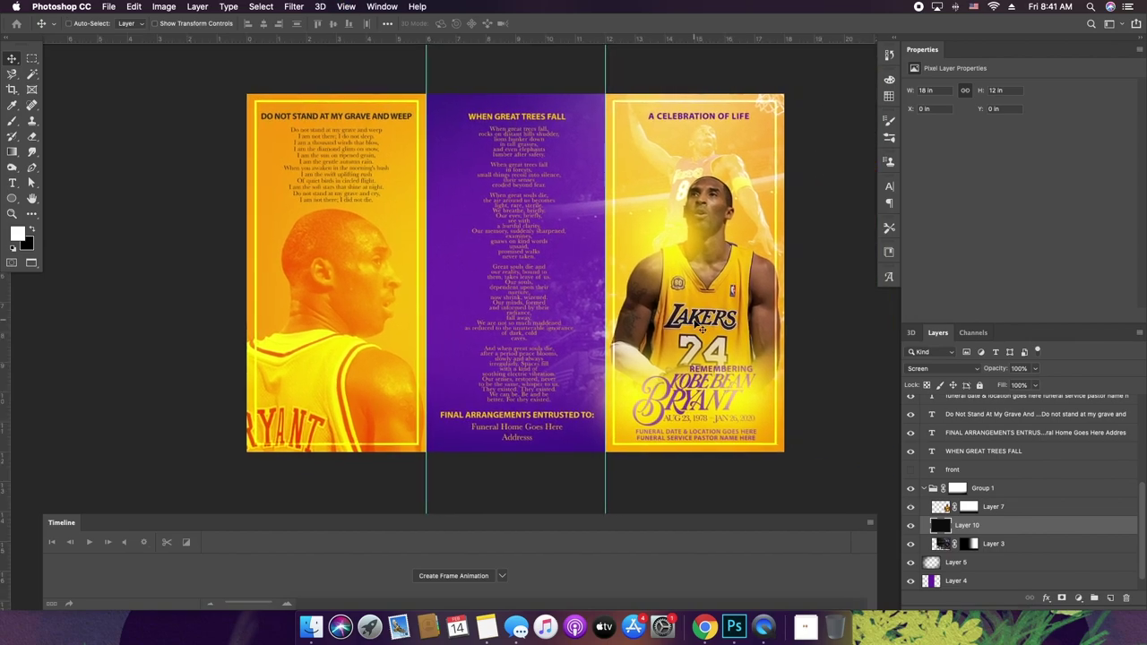
- Recolour the "Do Not Stand At My Grave And Weep" text to purple 8b40af, sampled from the cover name's lettering
{"action": "left_click", "coordinate": [367, 121], "text": "super"}
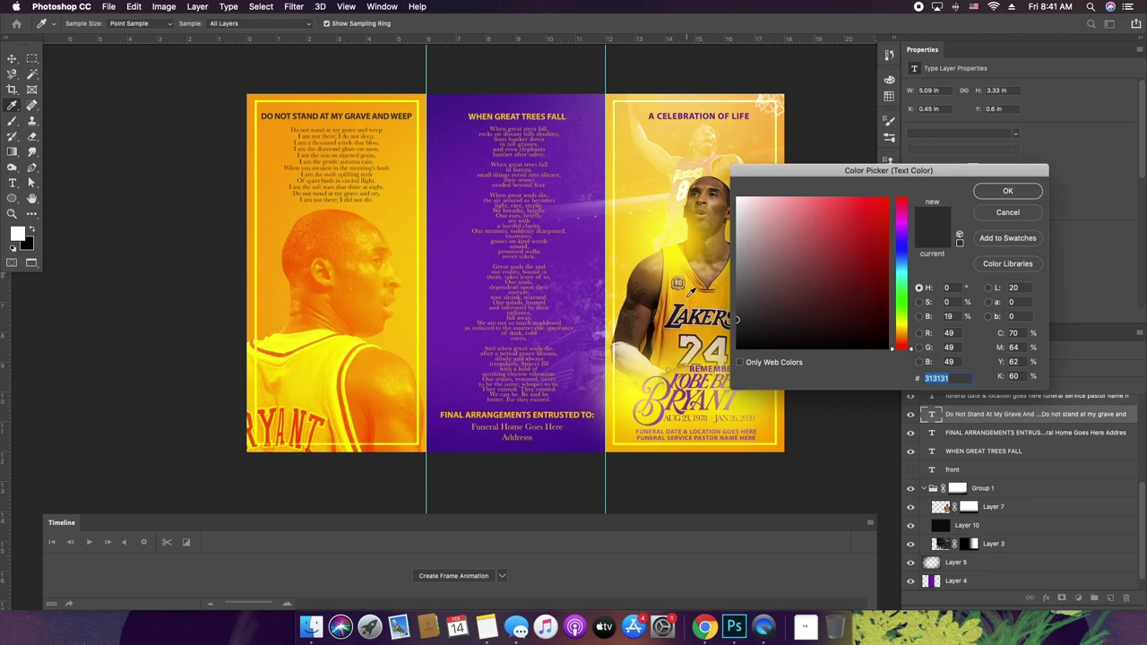
{"action": "left_click", "coordinate": [694, 387]}
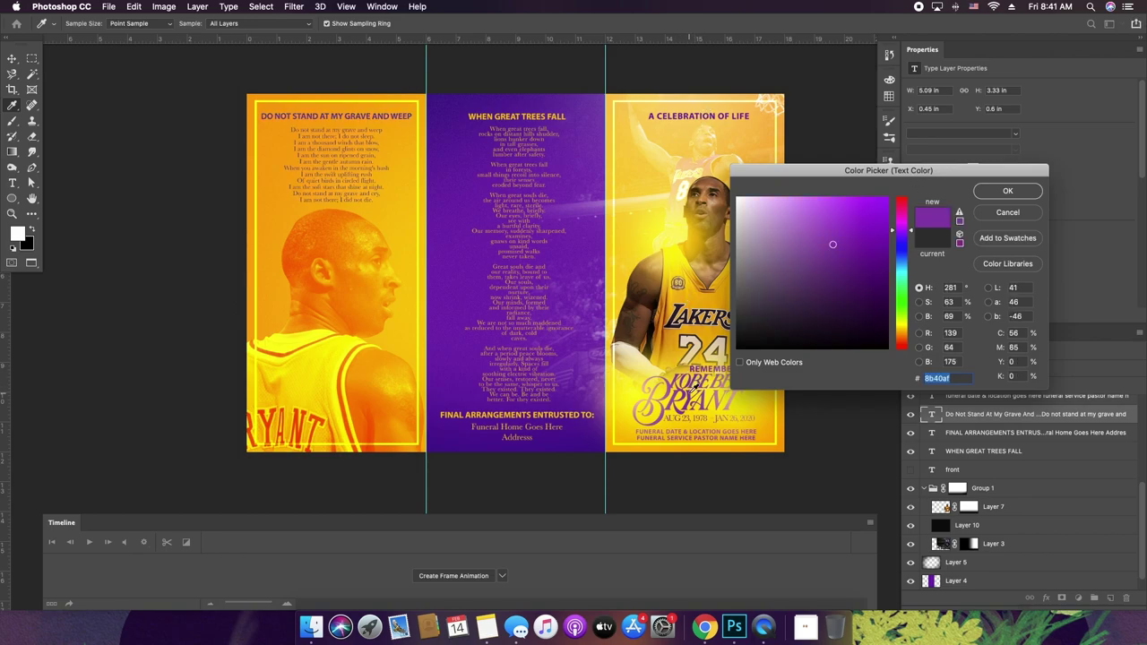
{"action": "left_click", "coordinate": [1019, 192]}
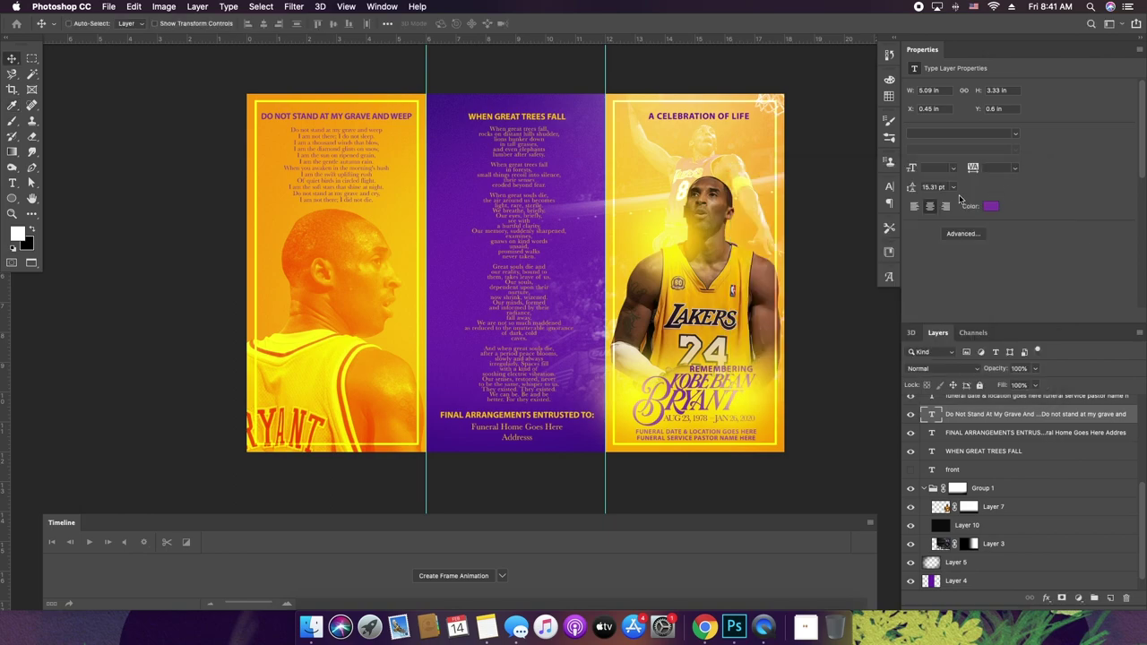
{"action": "key", "text": "z"}
{"action": "mouse_move", "coordinate": [350, 162]}
{"action": "left_mouse_down"}
{"action": "mouse_move", "coordinate": [403, 163]}
{"action": "mouse_move", "coordinate": [345, 164]}
{"action": "left_mouse_up"}
{"action": "key", "text": "v"}
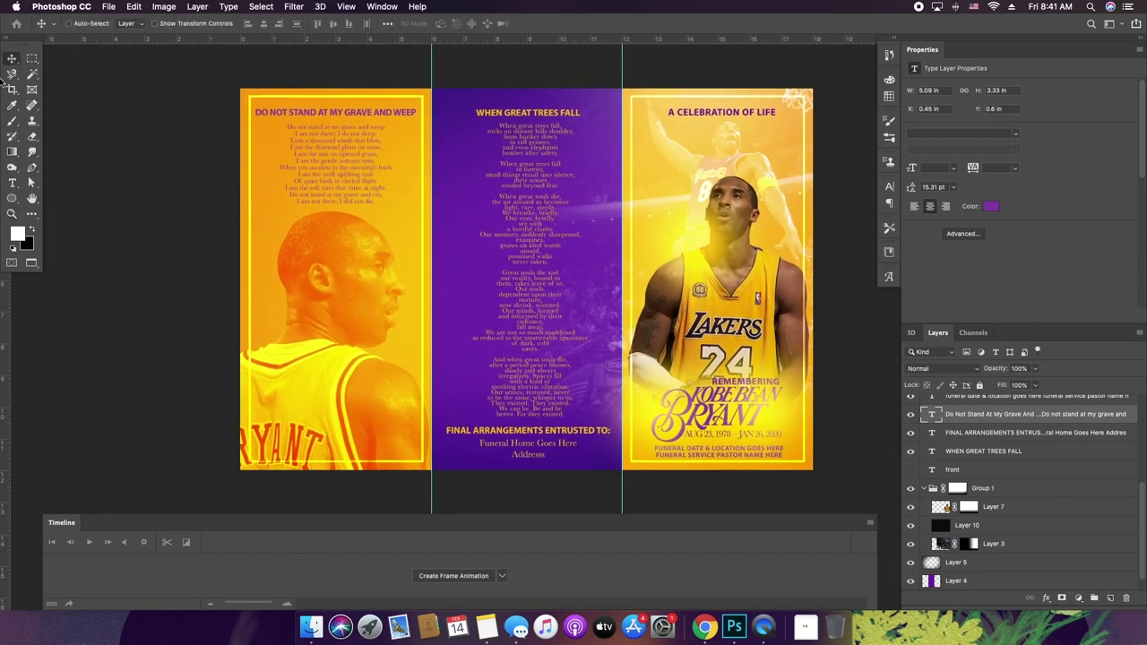
- Save the document in Photoshop format as "Kobe Bryant outside design" in the Kobe Bryant folder, with Maximize Compatibility on
{"action": "key", "text": "super+s"}
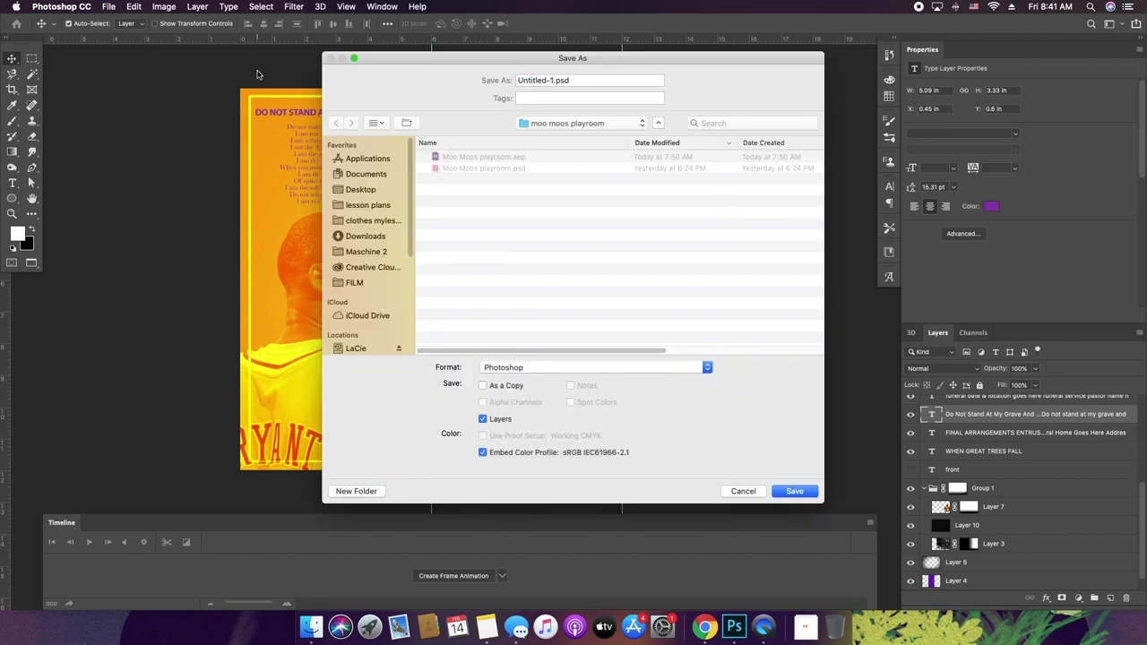
{"action": "left_click", "coordinate": [537, 125]}
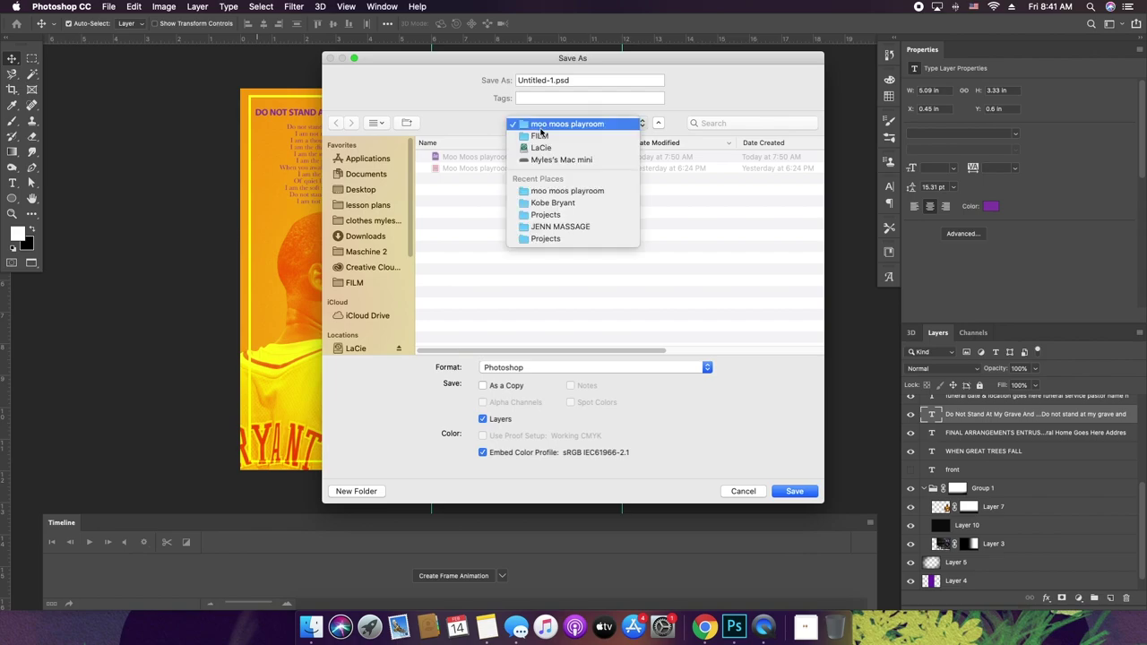
{"action": "left_click", "coordinate": [548, 202]}
{"action": "left_click", "coordinate": [551, 79]}
{"action": "type", "text": "Kobe B"}
{"action": "type", "text": "ryant outside"}
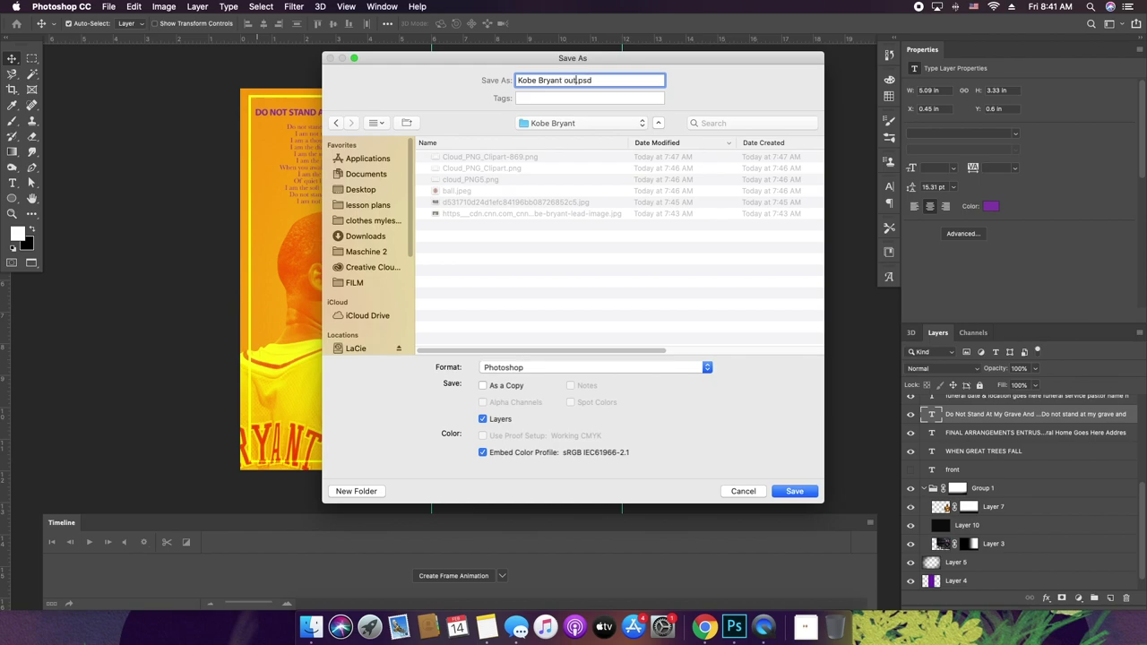
{"action": "type", "text": " design"}
{"action": "key", "text": "Return"}
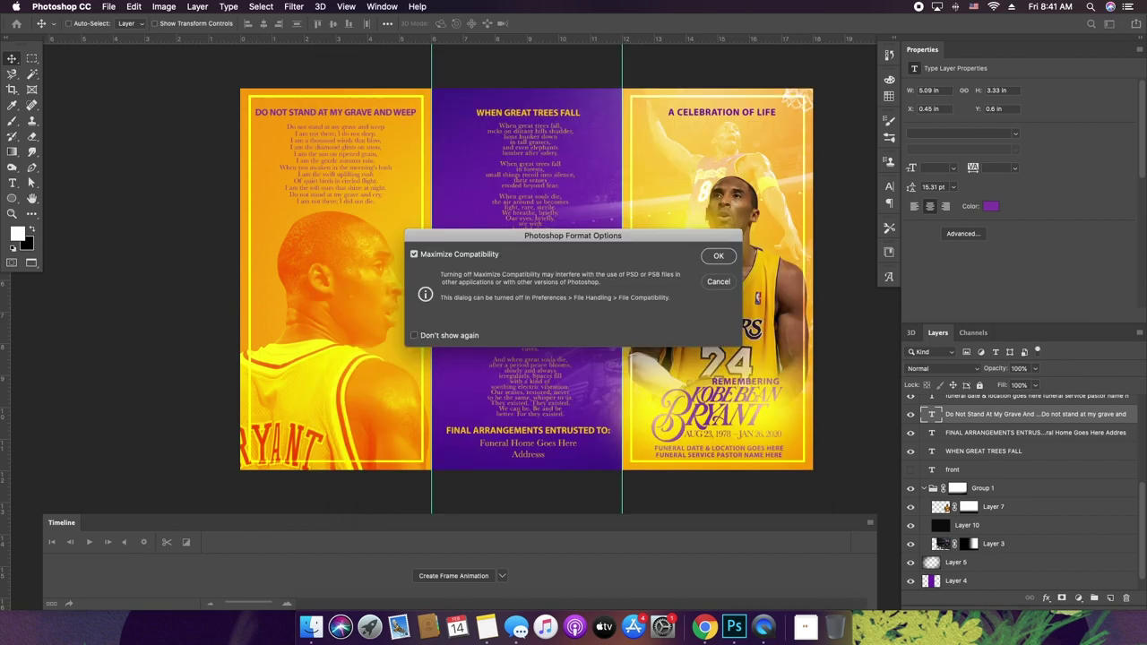
{"action": "key", "text": "Return"}
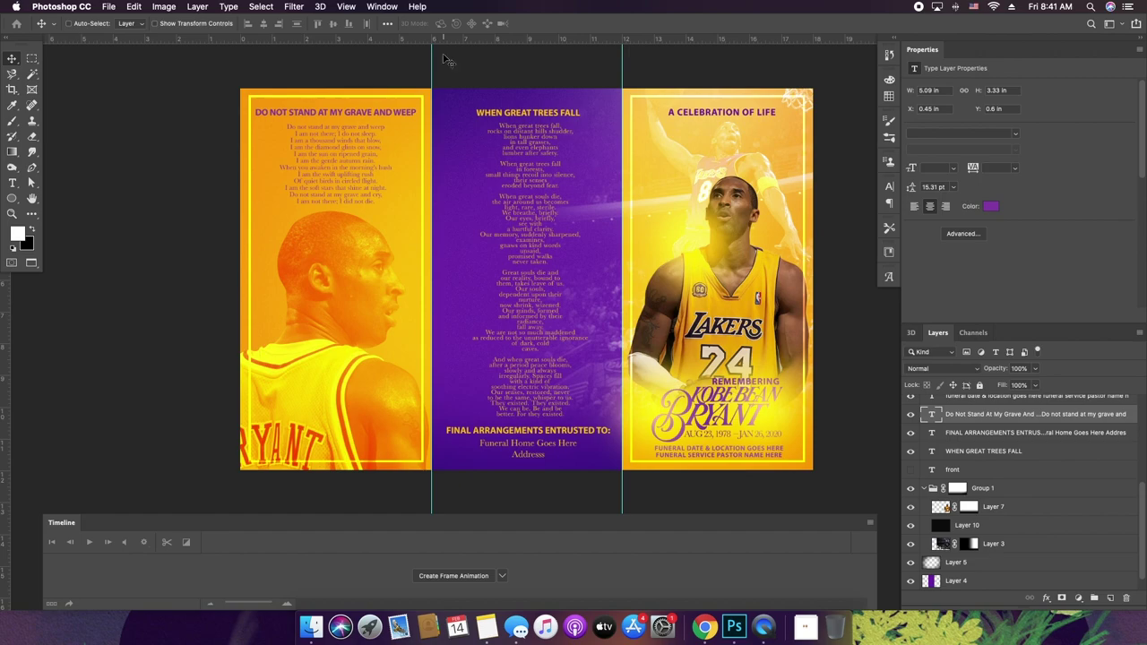
- Delete the cover's Kobe Bryant photo group, its nested layers and the hidden "front" text layer
{"action": "left_click", "coordinate": [1015, 562]}
{"action": "left_click", "coordinate": [1018, 547]}
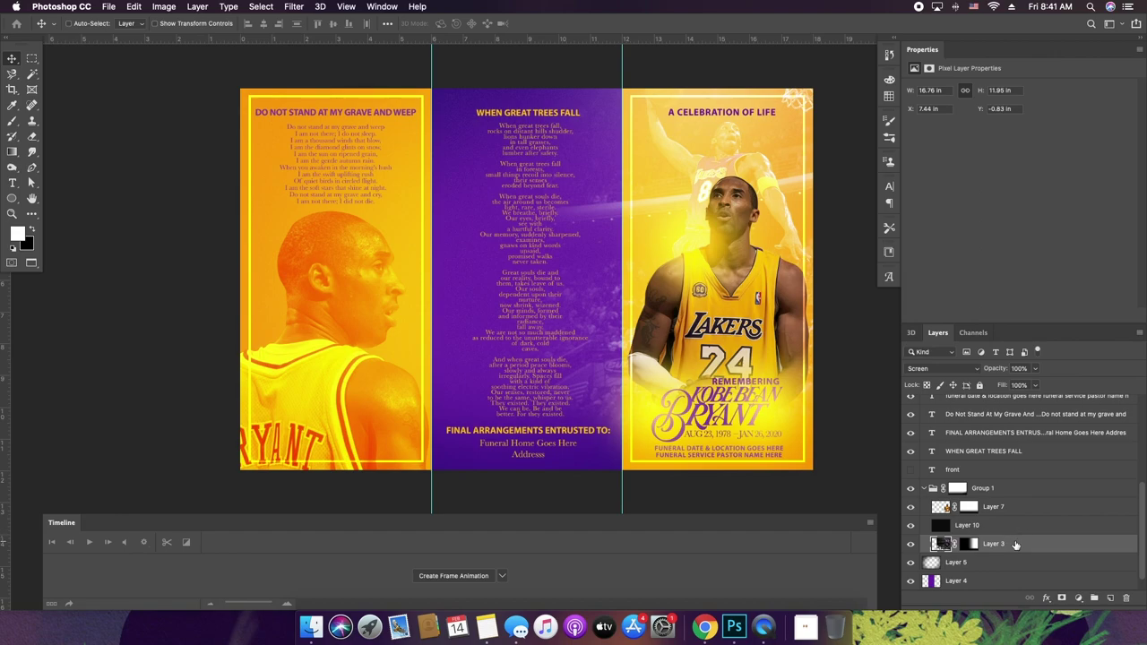
{"action": "left_click_drag", "start_coordinate": [1015, 544], "coordinate": [1012, 518]}
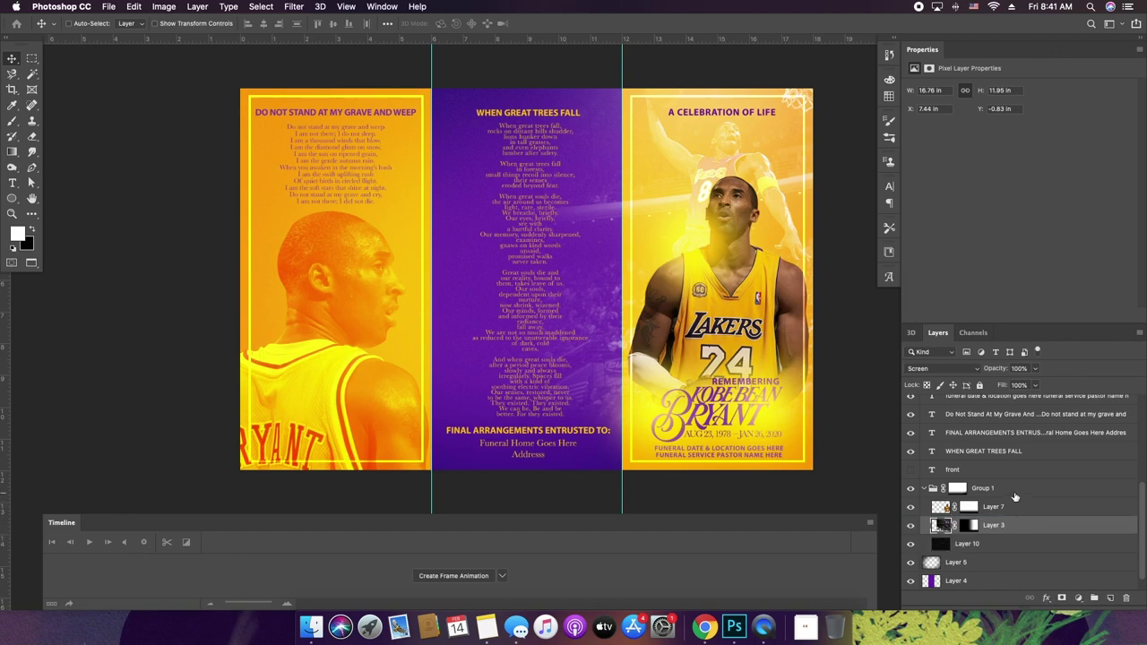
{"action": "left_click", "coordinate": [1015, 497], "text": "shift"}
{"action": "left_click", "coordinate": [1015, 478], "text": "shift"}
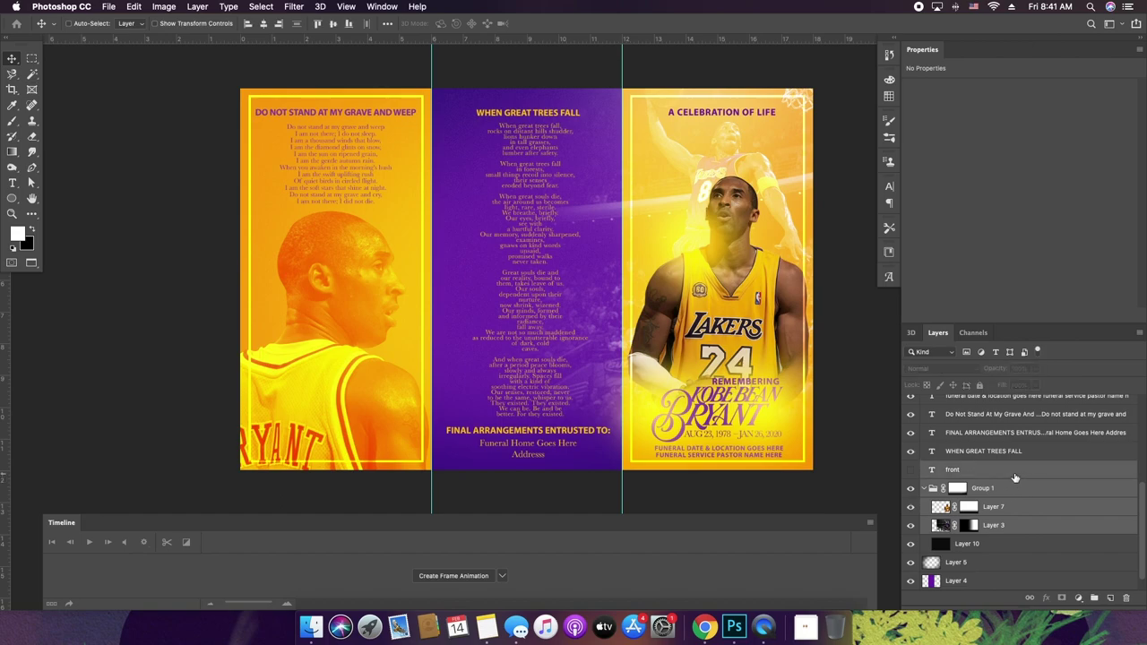
{"action": "key", "text": "Delete"}
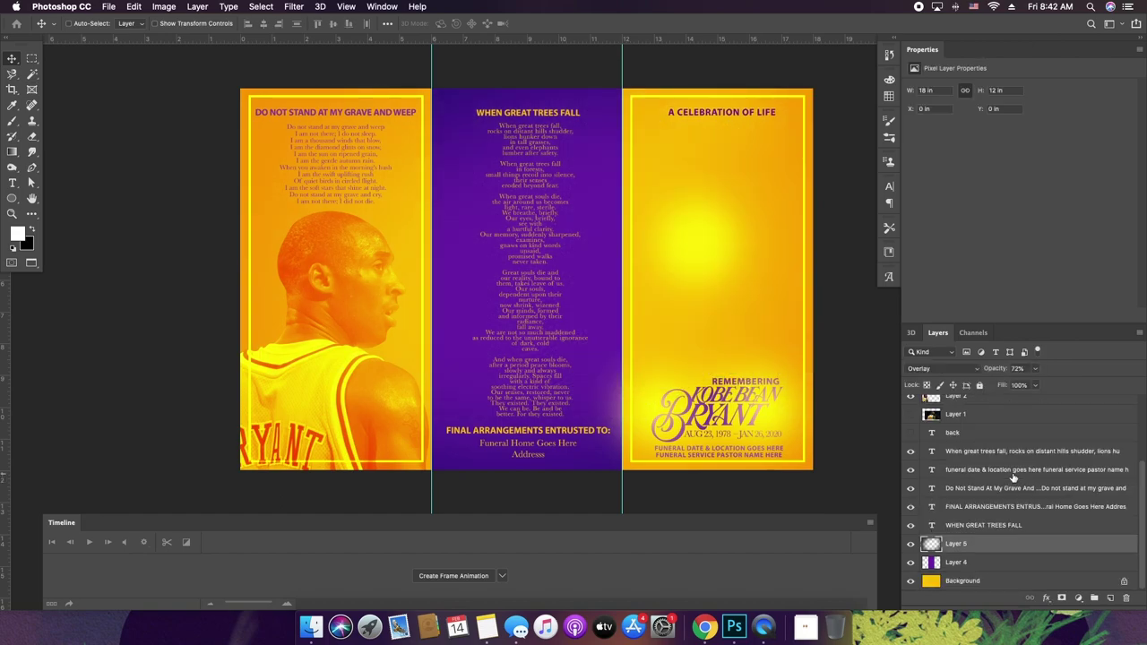
- Delete the "Aug 23, 1978 – Jan 26, 2020" text layer from the cover title group, Group 2
{"action": "scroll", "coordinate": [1005, 475], "scroll_direction": "up", "scroll_amount": 3}
{"action": "scroll", "coordinate": [998, 473], "scroll_direction": "down", "scroll_amount": 3}
{"action": "scroll", "coordinate": [993, 489], "scroll_direction": "up", "scroll_amount": 3}
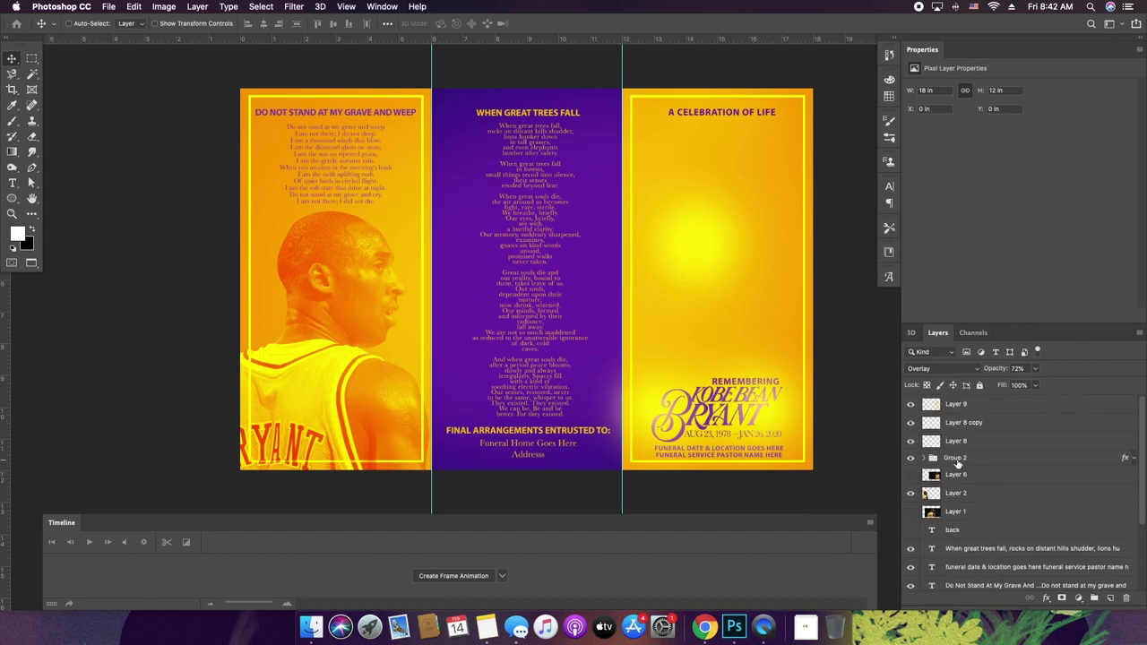
{"action": "left_click", "coordinate": [956, 460]}
{"action": "left_click", "coordinate": [911, 458]}
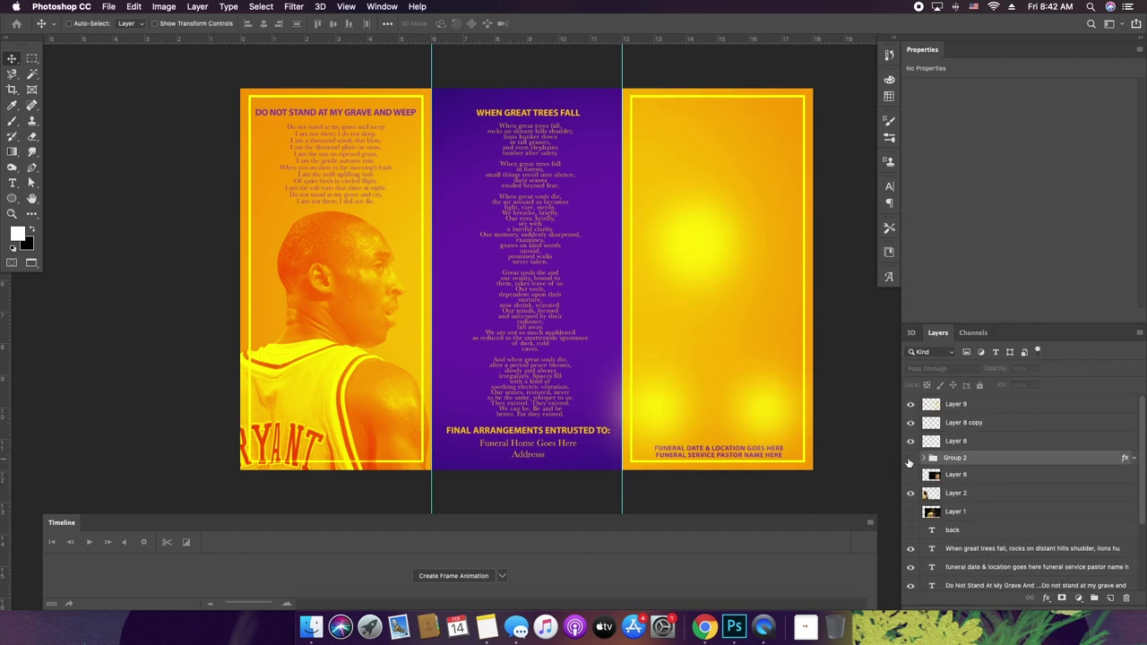
{"action": "left_click", "coordinate": [910, 459]}
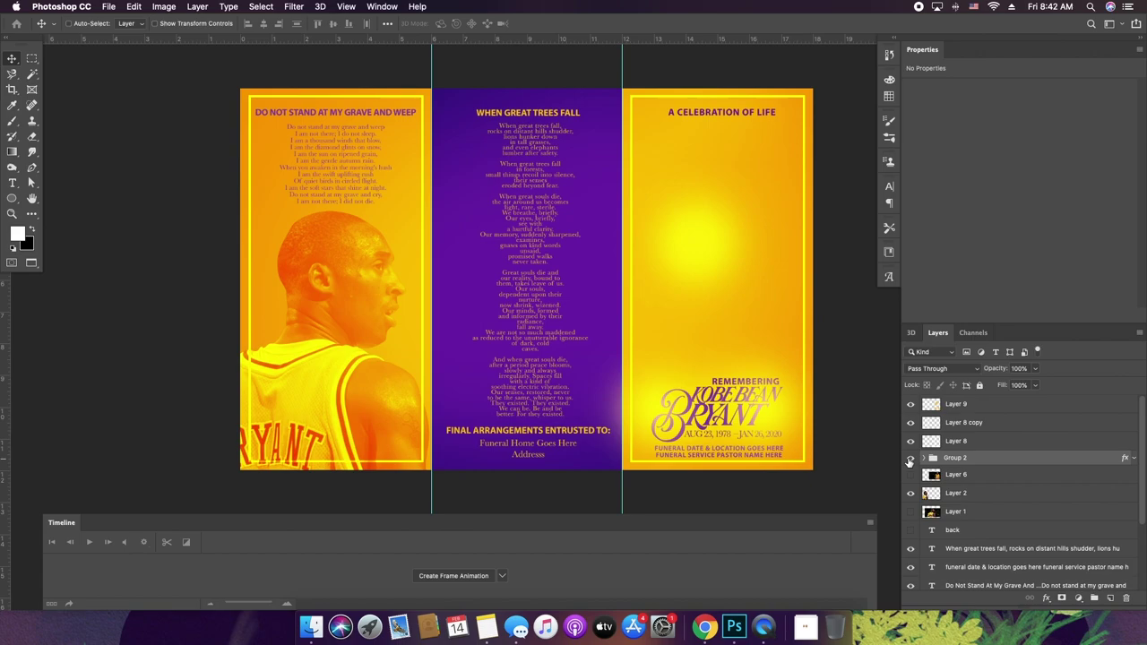
{"action": "left_click", "coordinate": [910, 459]}
{"action": "left_click", "coordinate": [910, 459]}
{"action": "left_click", "coordinate": [925, 457]}
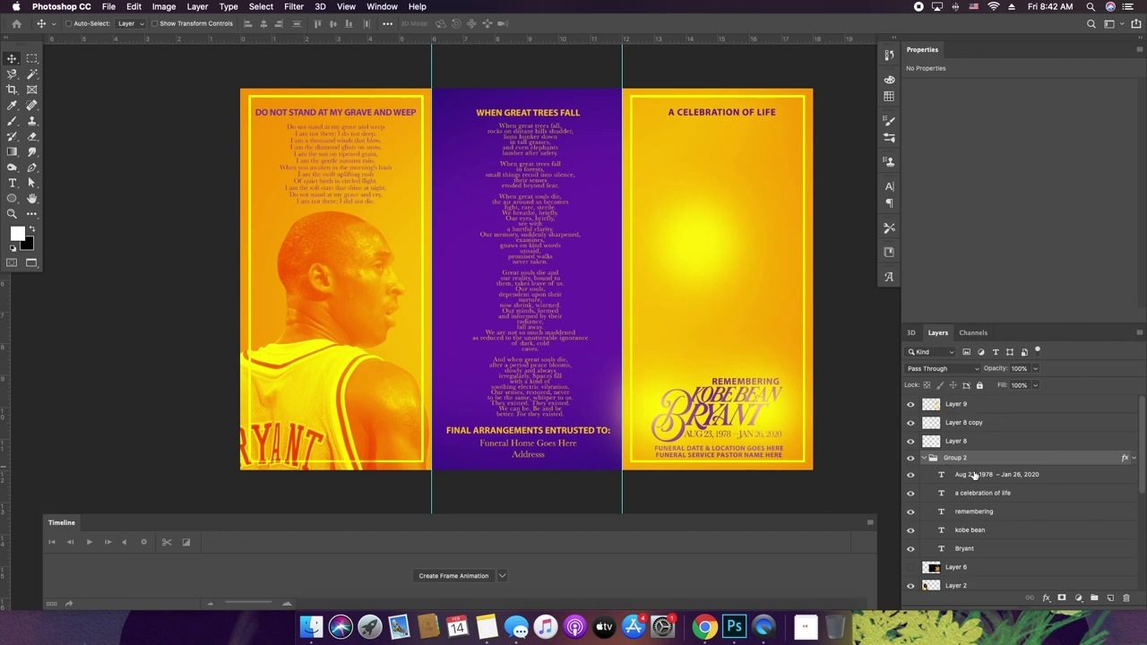
{"action": "left_click", "coordinate": [975, 476]}
{"action": "key", "text": "Delete"}
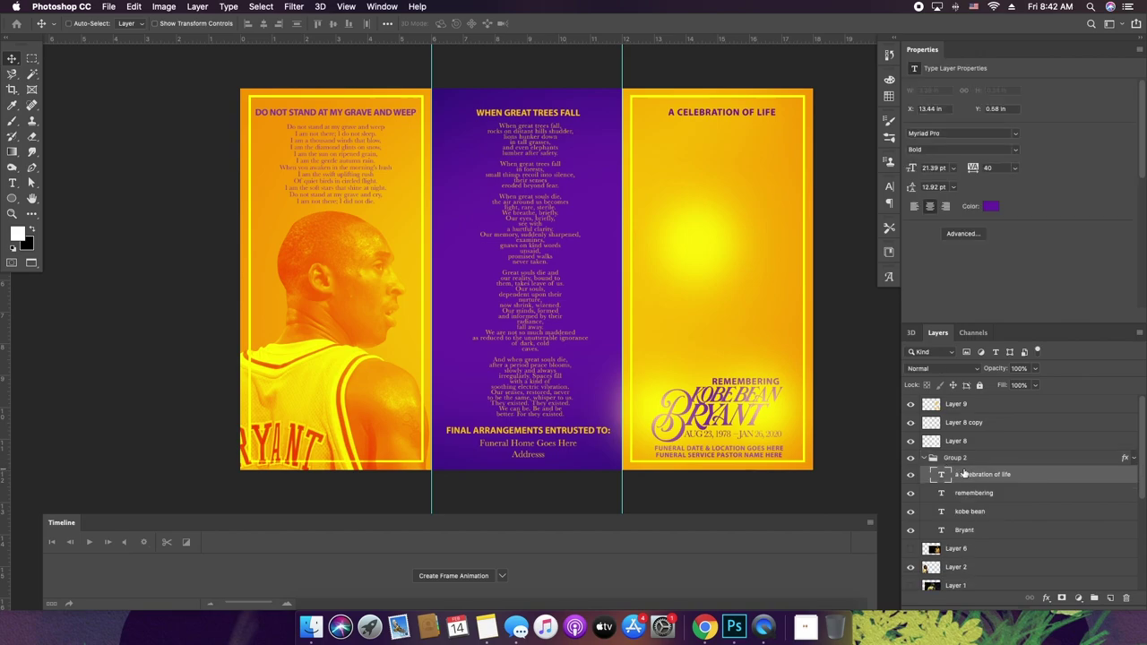
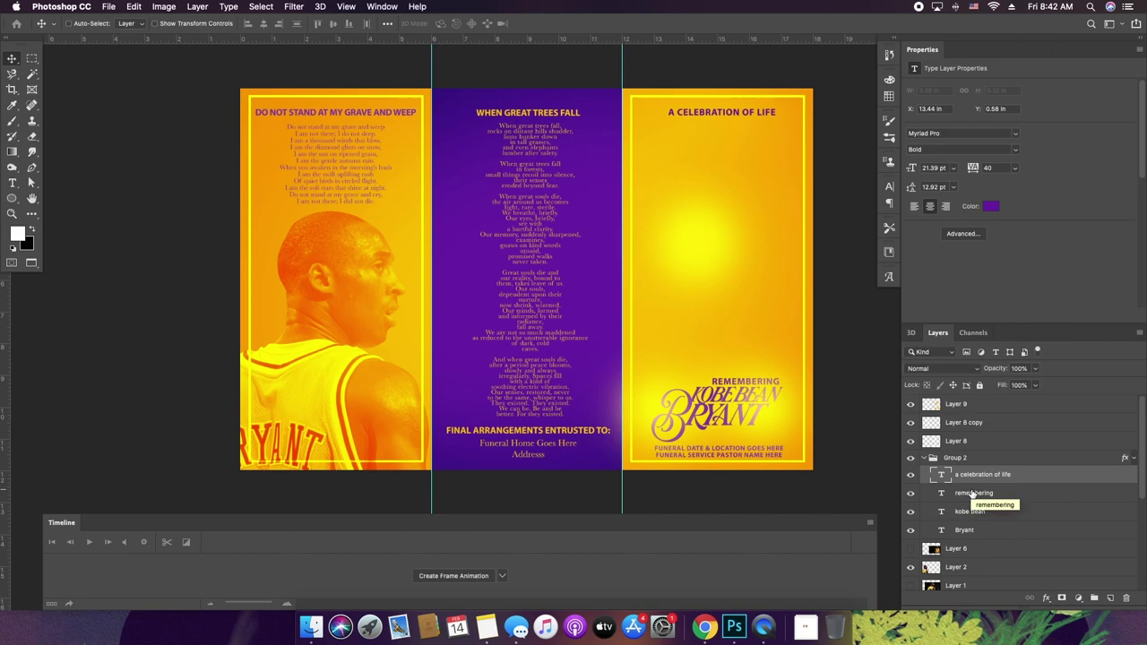
- Delete the "a celebration of life" and "remembering" text layers from Group 2
{"action": "key", "text": "Delete"}
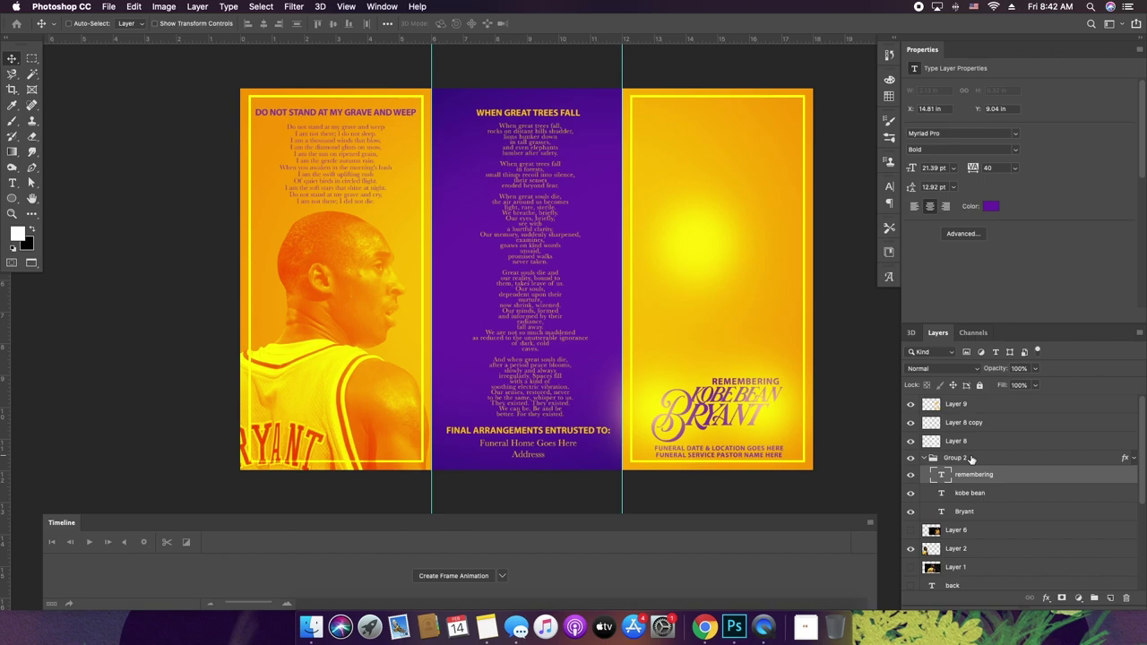
{"action": "left_click", "coordinate": [975, 457]}
{"action": "left_click", "coordinate": [974, 479]}
{"action": "key", "text": "Delete"}
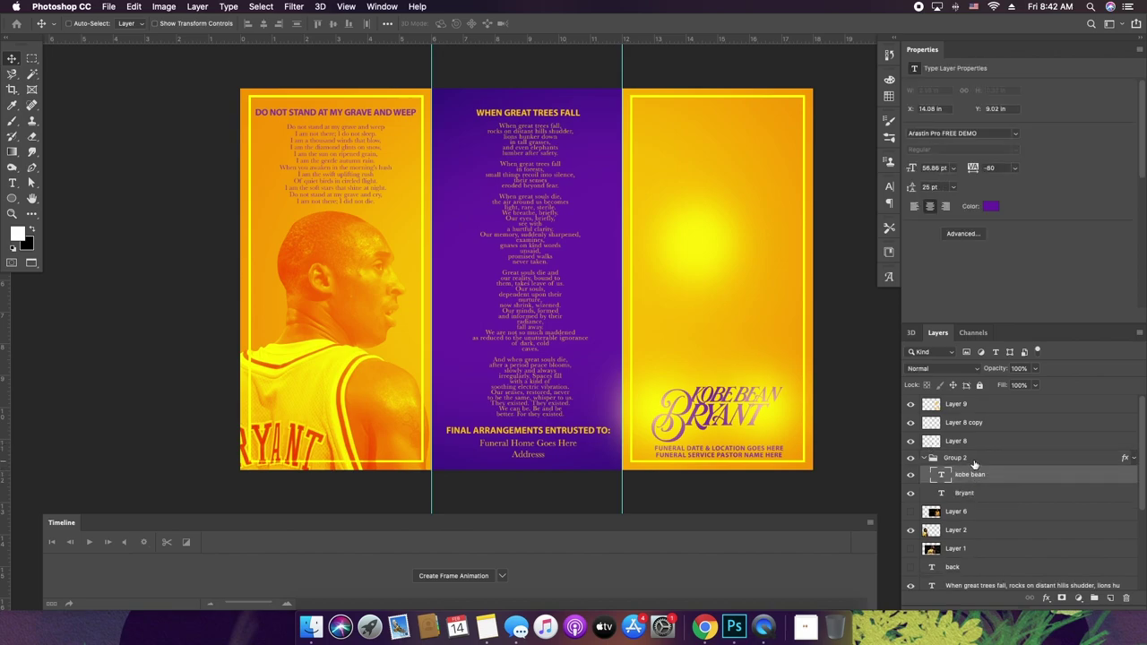
- Move the "Kobe Bean Bryant" lettering to the top of the left panel and bring its group to the front of the layer stack
{"action": "left_click_drag", "start_coordinate": [717, 409], "coordinate": [387, 172]}
{"action": "left_click_drag", "start_coordinate": [326, 152], "coordinate": [368, 121]}
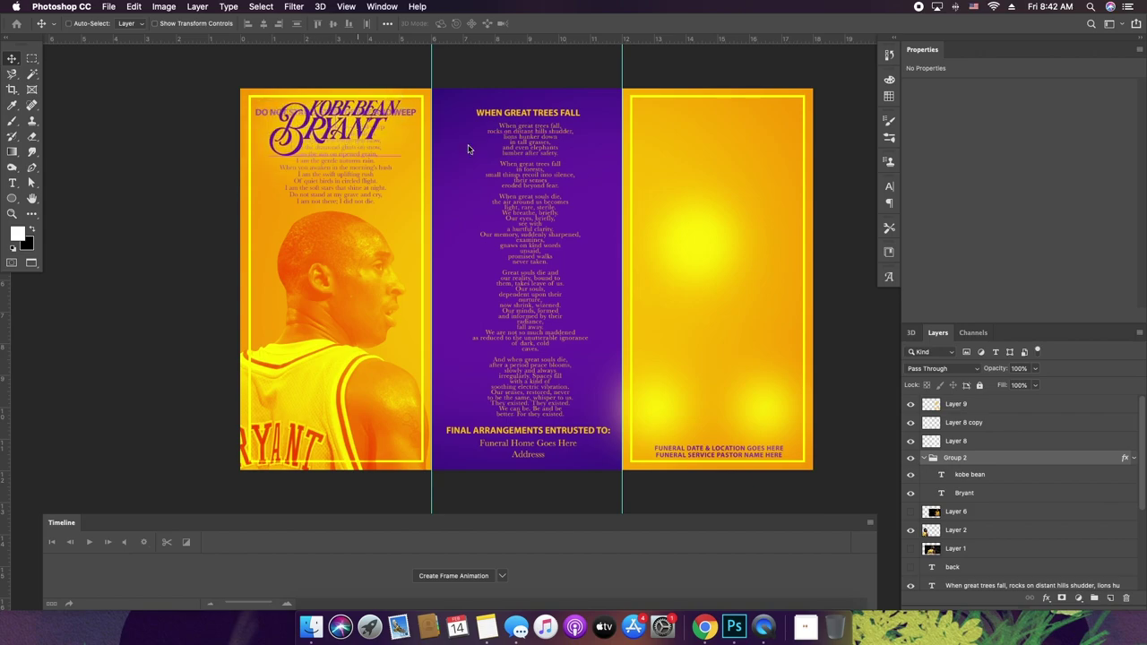
{"action": "key", "text": "super+bracketright"}
{"action": "key", "text": "super+bracketright"}
{"action": "key", "text": "super+bracketright"}
{"action": "key", "text": "super+bracketright"}
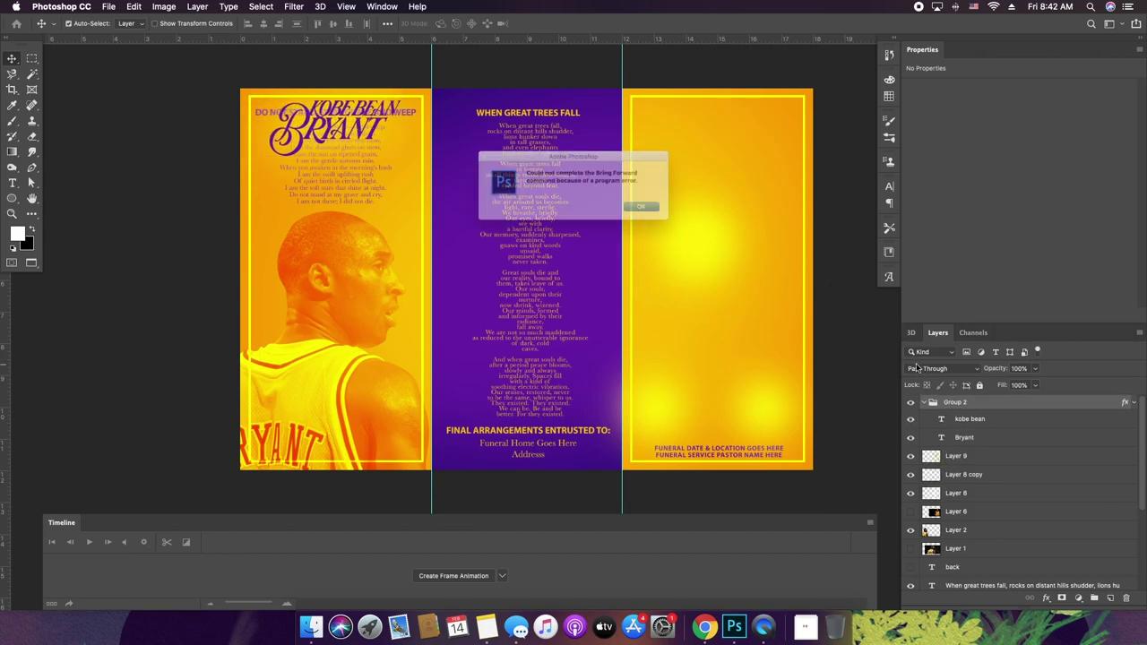
{"action": "key", "text": "Return"}
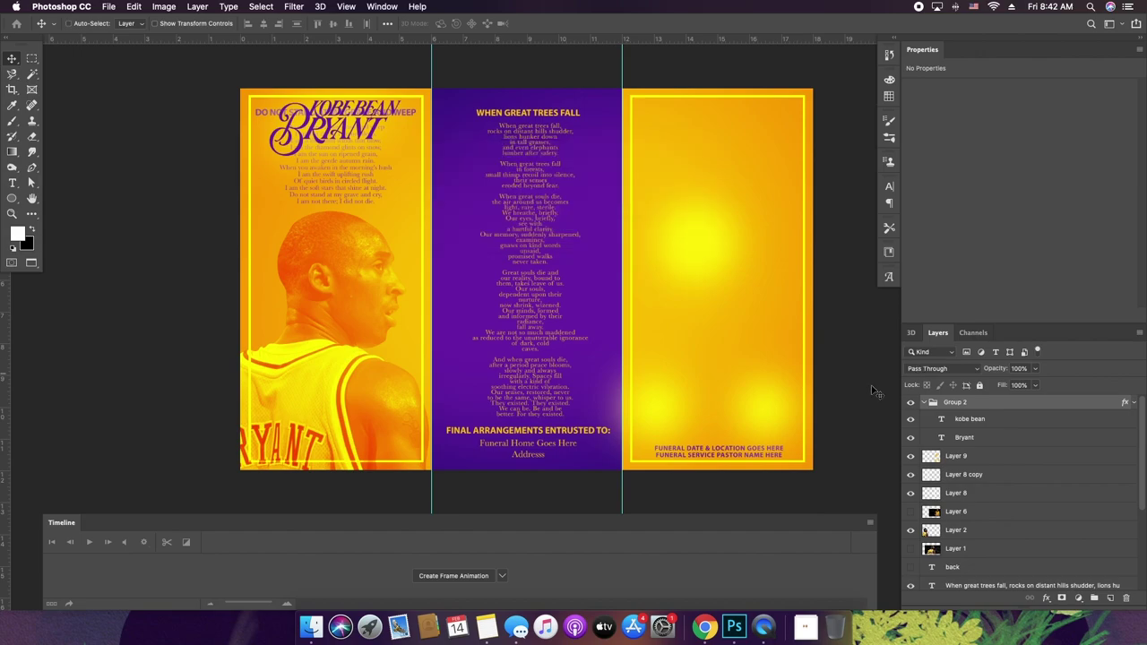
{"action": "scroll", "coordinate": [983, 560], "scroll_direction": "down", "scroll_amount": 1}
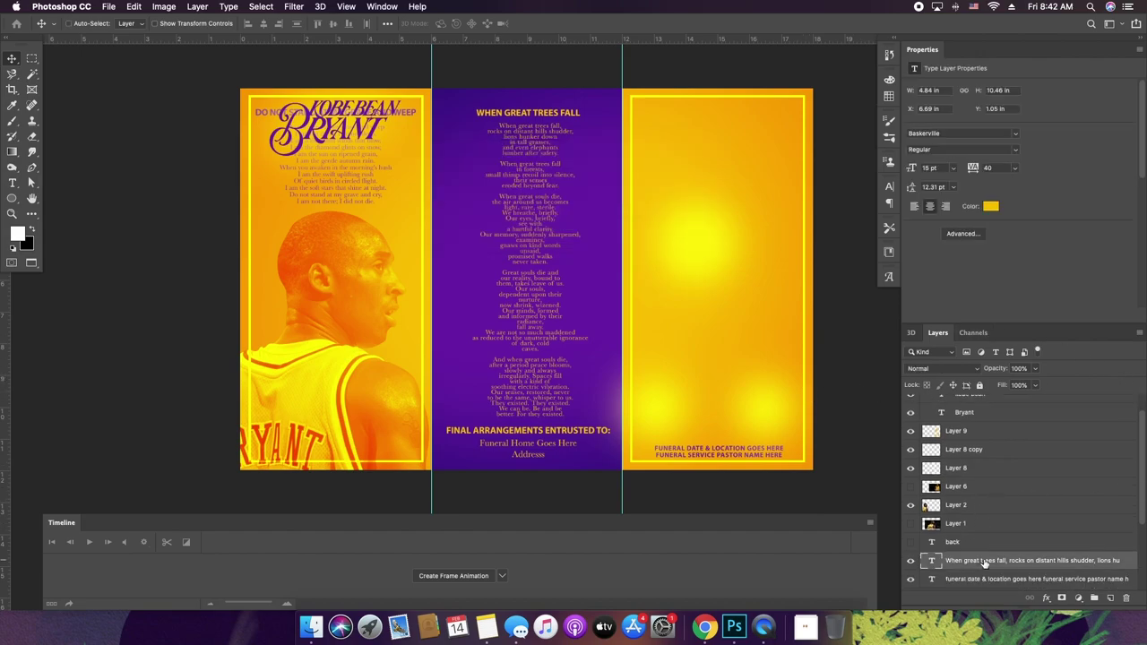
{"action": "left_click", "coordinate": [983, 561]}
{"action": "scroll", "coordinate": [983, 559], "scroll_direction": "down", "scroll_amount": 3}
{"action": "left_click", "coordinate": [985, 554], "text": "shift"}
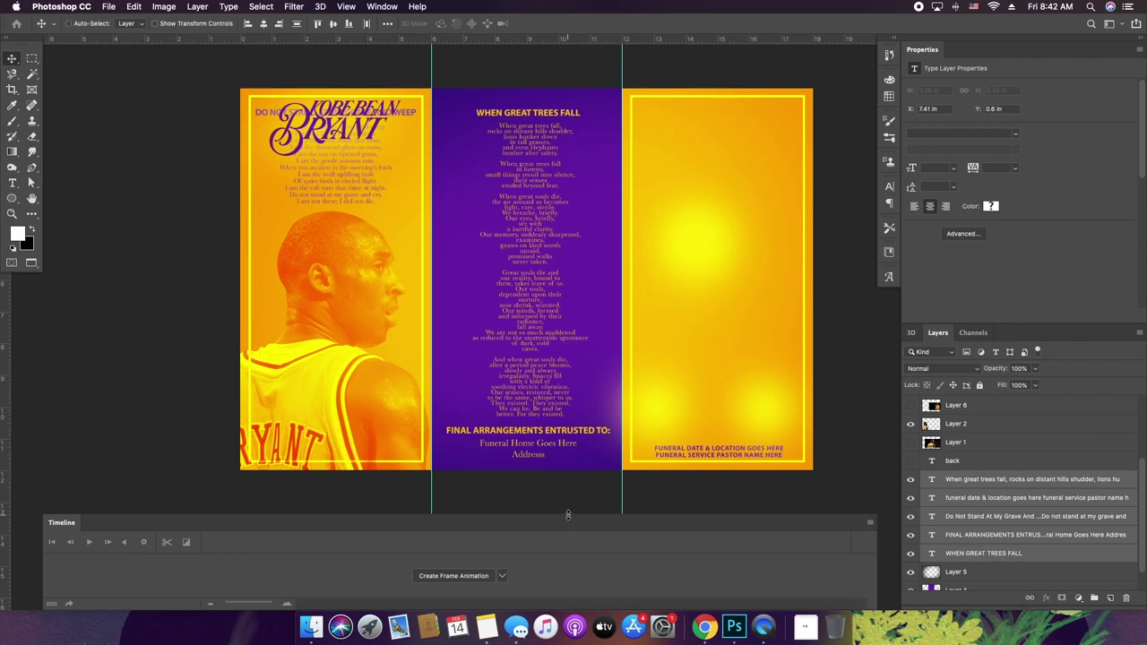
{"action": "left_click", "coordinate": [620, 503]}
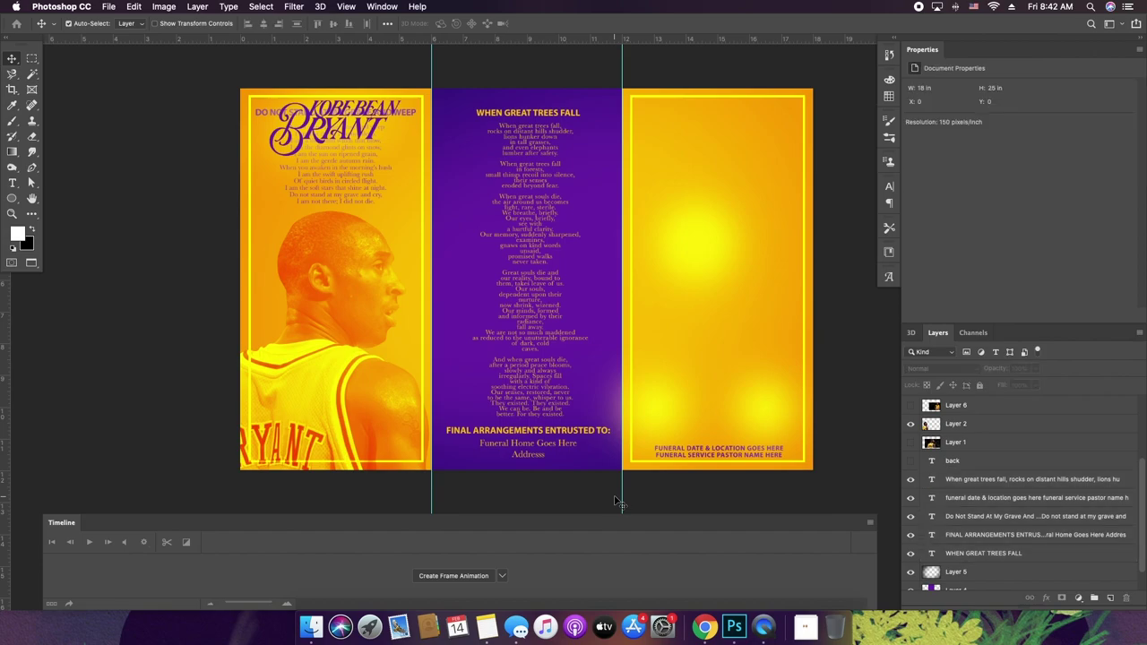
{"action": "key", "text": "t"}
{"action": "left_click", "coordinate": [519, 319]}
{"action": "key", "text": "super+a"}
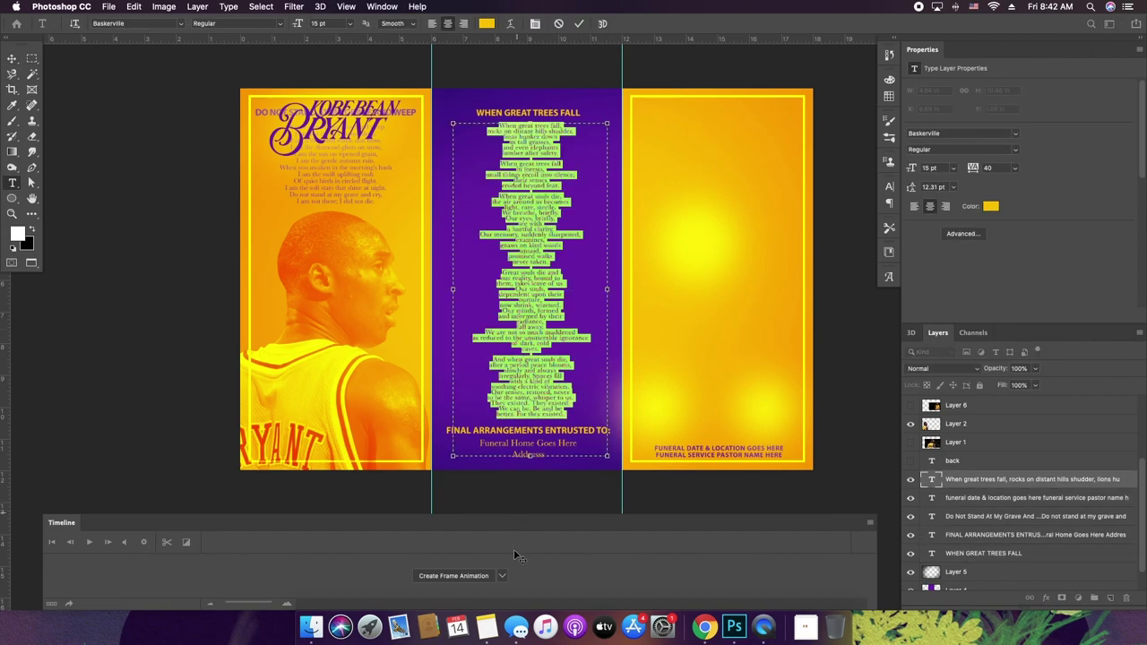
{"action": "left_click", "coordinate": [683, 497]}
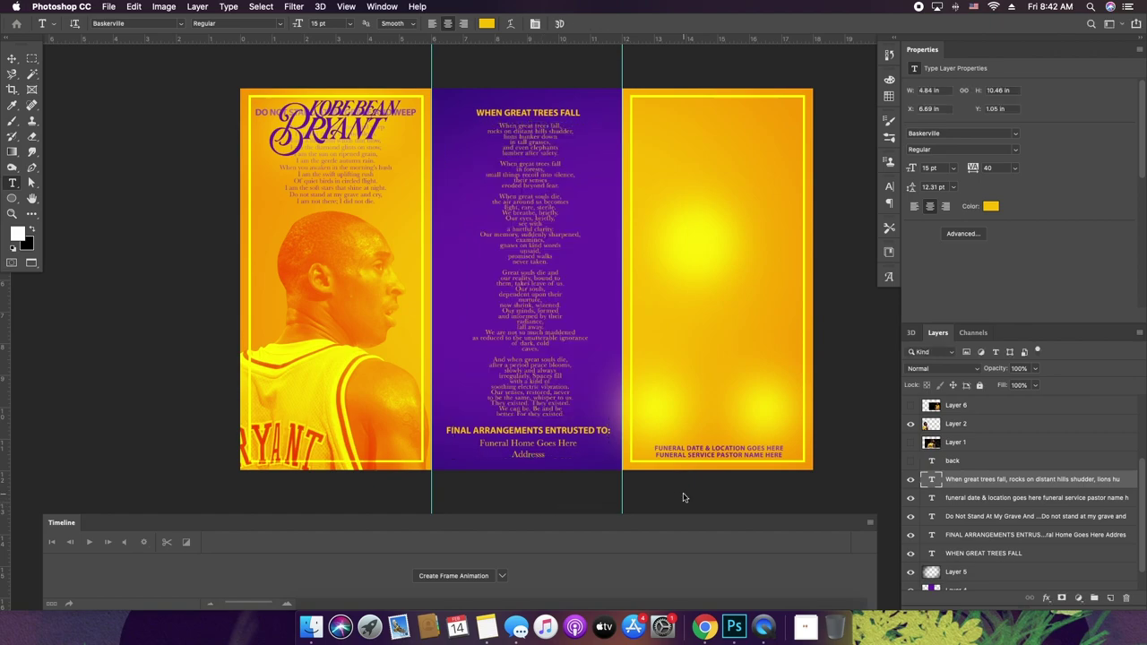
{"action": "key", "text": "v"}
{"action": "left_click_drag", "start_coordinate": [640, 323], "coordinate": [728, 315]}
{"action": "key", "text": "ctrl+z"}
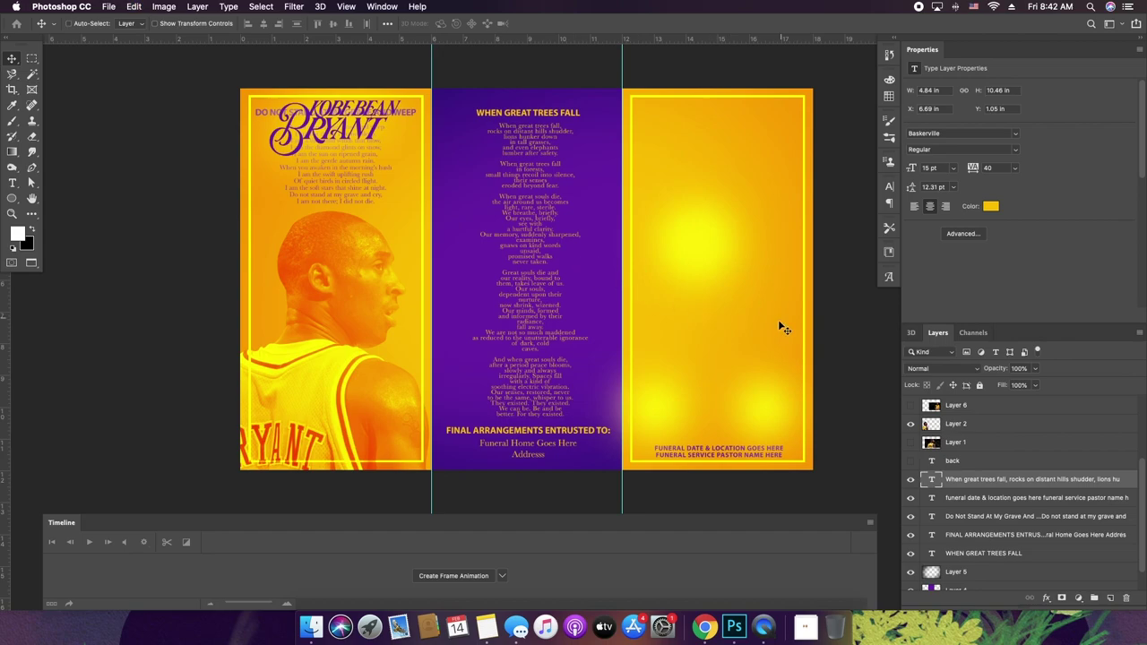
- Recolour the "When great trees fall" poem to the middle panel's purple, sampled as background colour, with the left panel's yellow as foreground
{"action": "scroll", "coordinate": [954, 445], "scroll_direction": "up", "scroll_amount": 3}
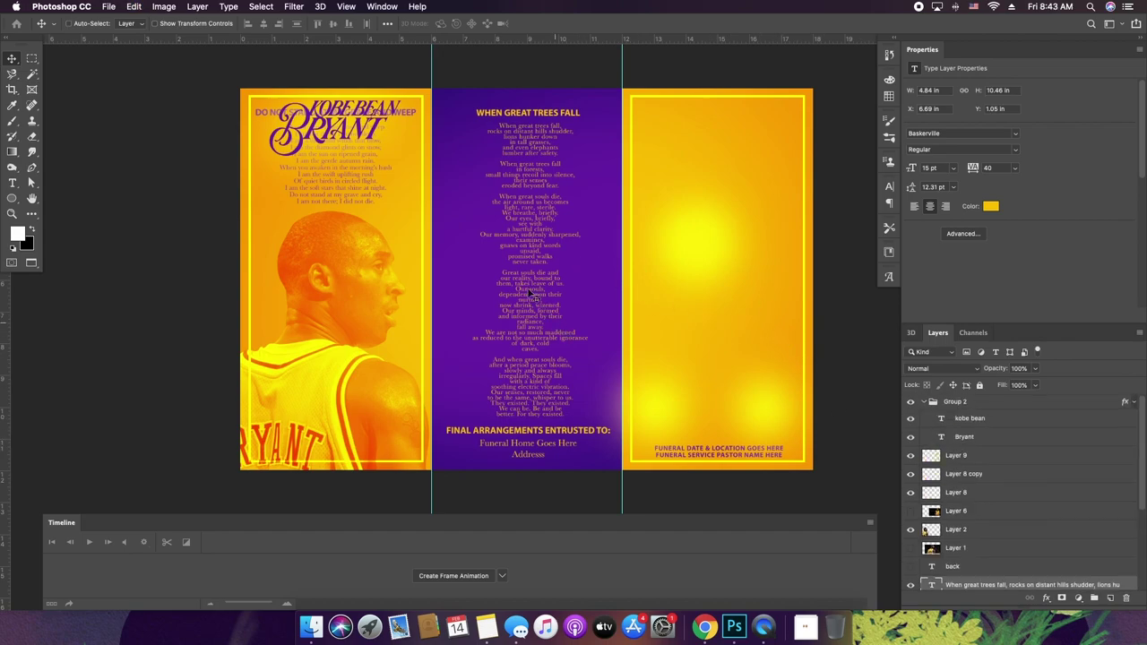
{"action": "key", "text": "super"}
{"action": "key", "text": "z"}
{"action": "left_click_drag", "start_coordinate": [475, 229], "coordinate": [535, 231]}
{"action": "key", "text": "i"}
{"action": "left_click", "coordinate": [447, 317]}
{"action": "key", "text": "x"}
{"action": "left_click", "coordinate": [222, 146]}
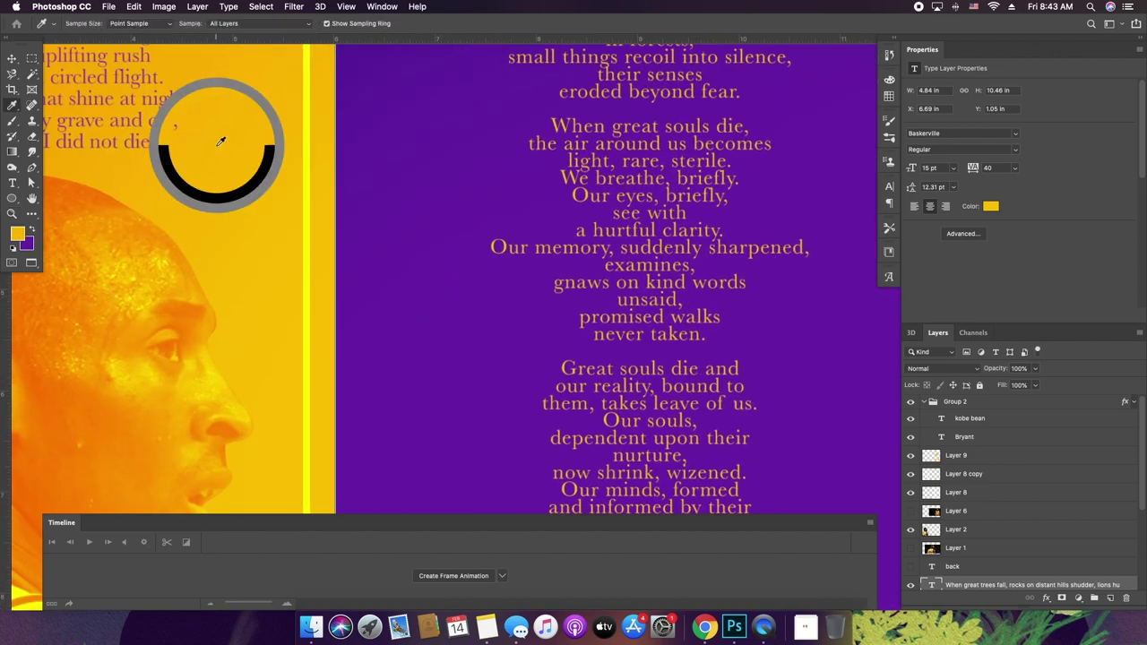
{"action": "key", "text": "v"}
{"action": "key", "text": "super+0"}
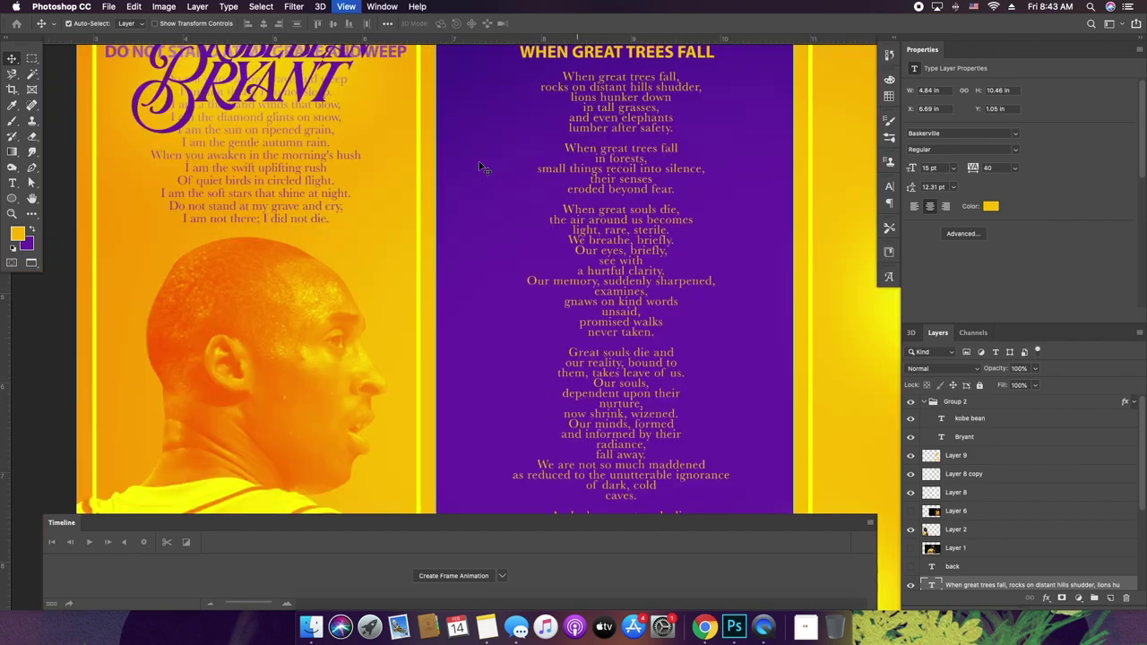
{"action": "key", "text": "super+BackSpace"}
- Move the poem from the middle panel onto the right panel and delete the Layer 9 glow covering it
{"action": "left_click_drag", "start_coordinate": [587, 285], "coordinate": [757, 292]}
{"action": "left_click", "coordinate": [746, 323], "text": "super"}
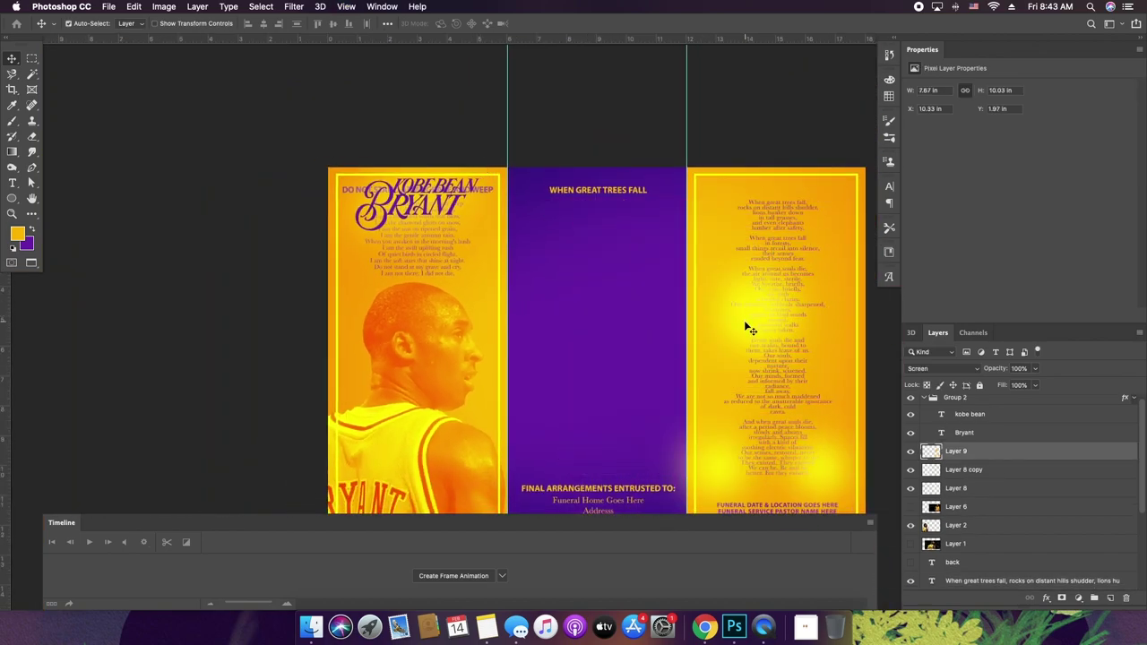
{"action": "key", "text": "BackSpace"}
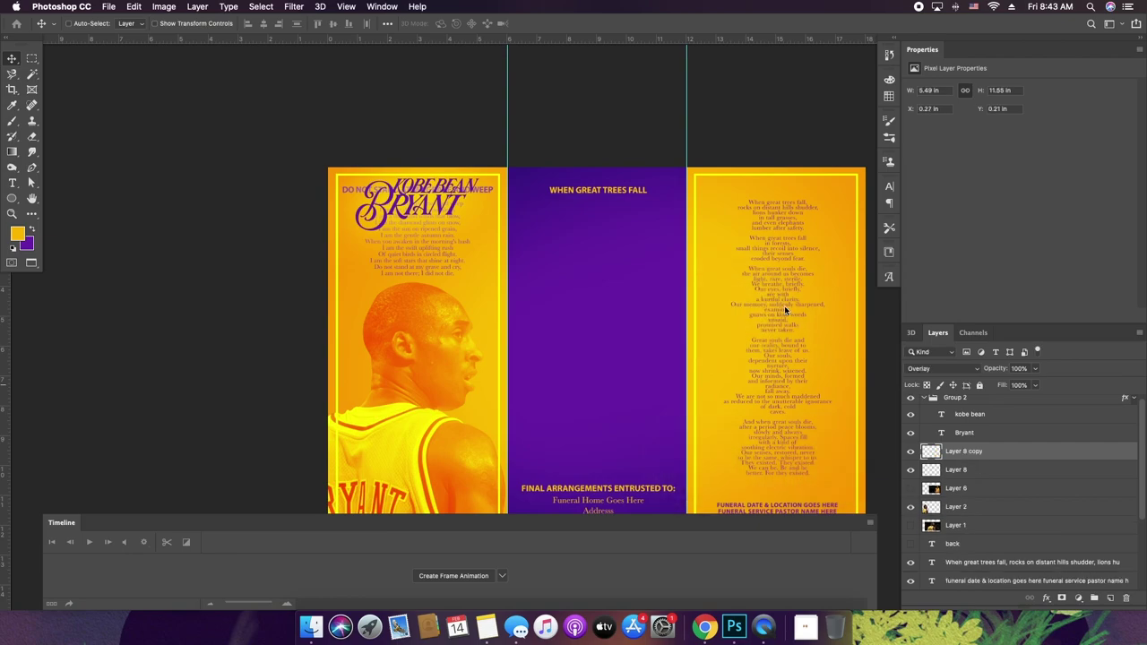
{"action": "double_click", "coordinate": [616, 190]}
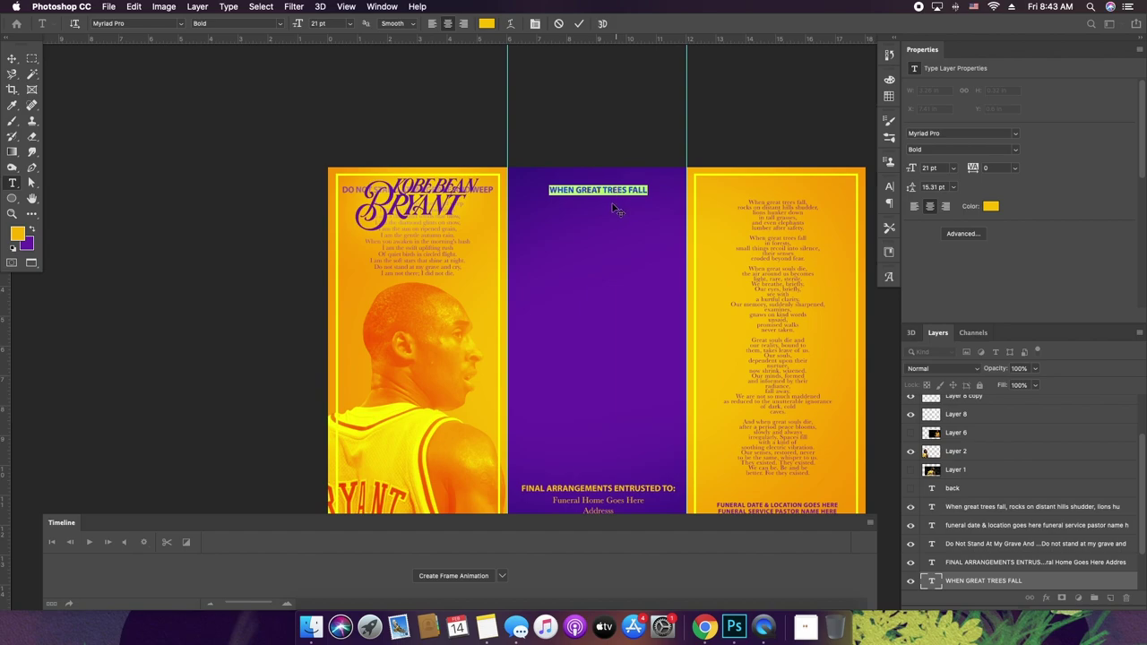
{"action": "left_click", "coordinate": [939, 581]}
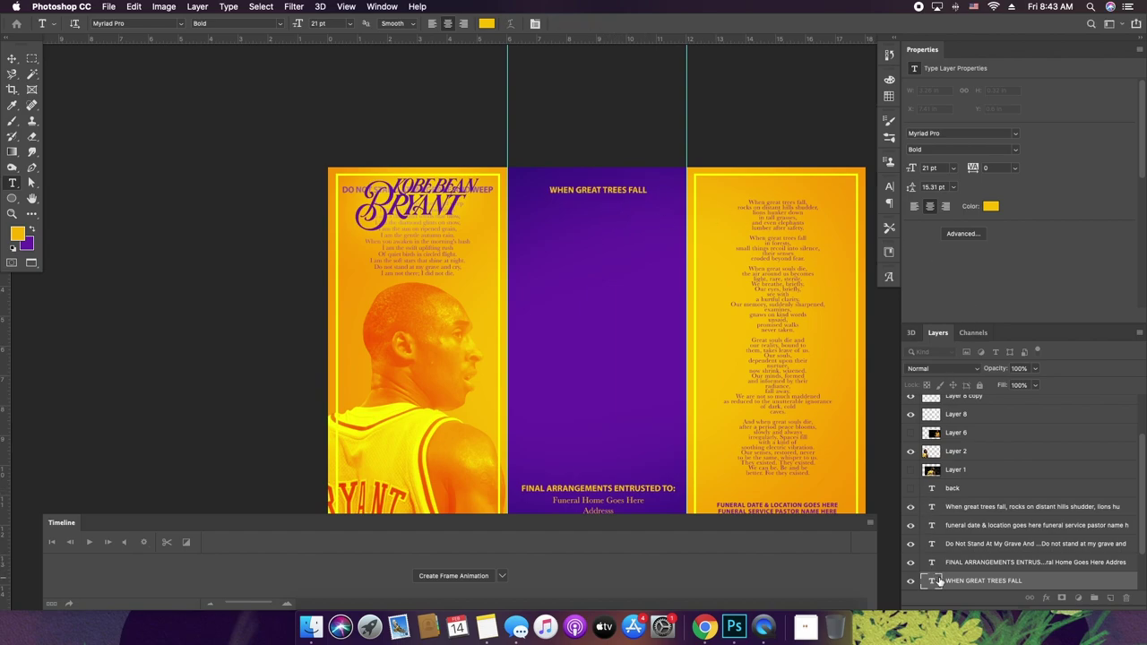
{"action": "key", "text": "v"}
{"action": "double_click", "coordinate": [437, 268]}
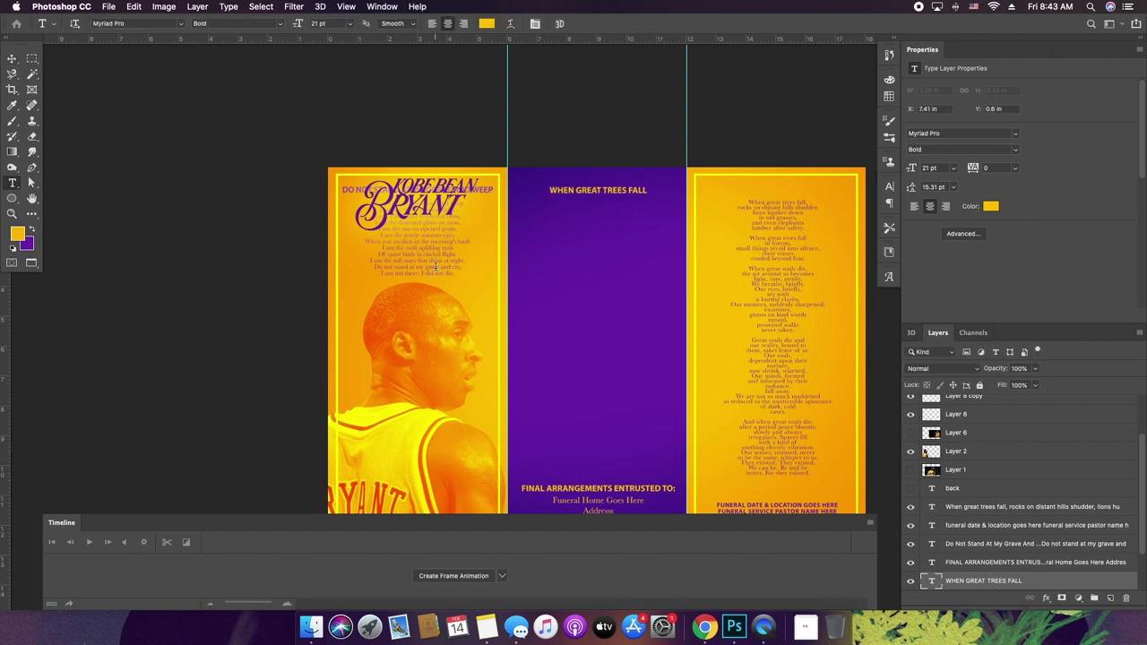
- Select the "Do Not Stand At My Grave" text layer, and copy the Kobe Bean Bryant biography from Notes
{"action": "left_click", "coordinate": [929, 547]}
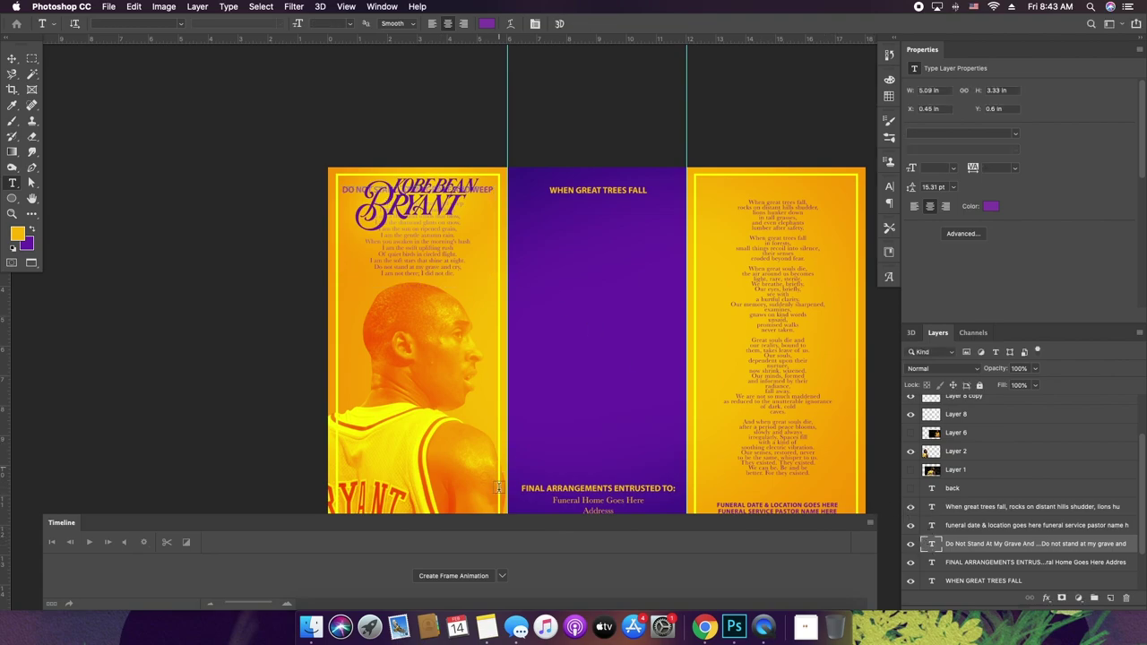
{"action": "left_click", "coordinate": [491, 627]}
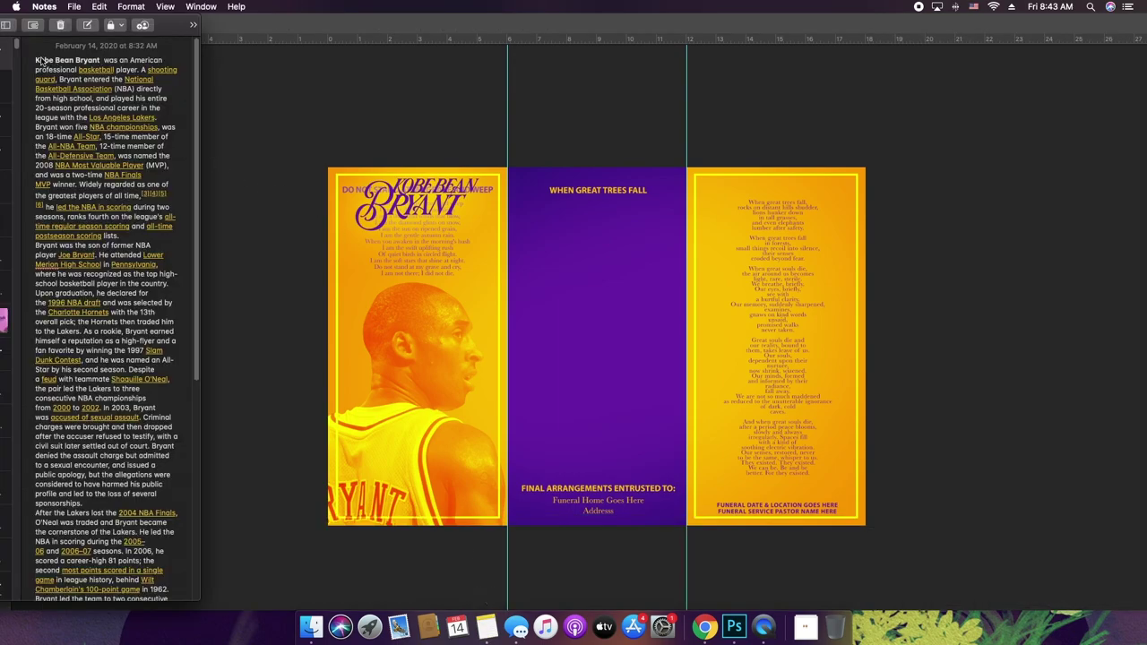
{"action": "left_click_drag", "start_coordinate": [37, 62], "coordinate": [162, 567]}
{"action": "left_click", "coordinate": [407, 276]}
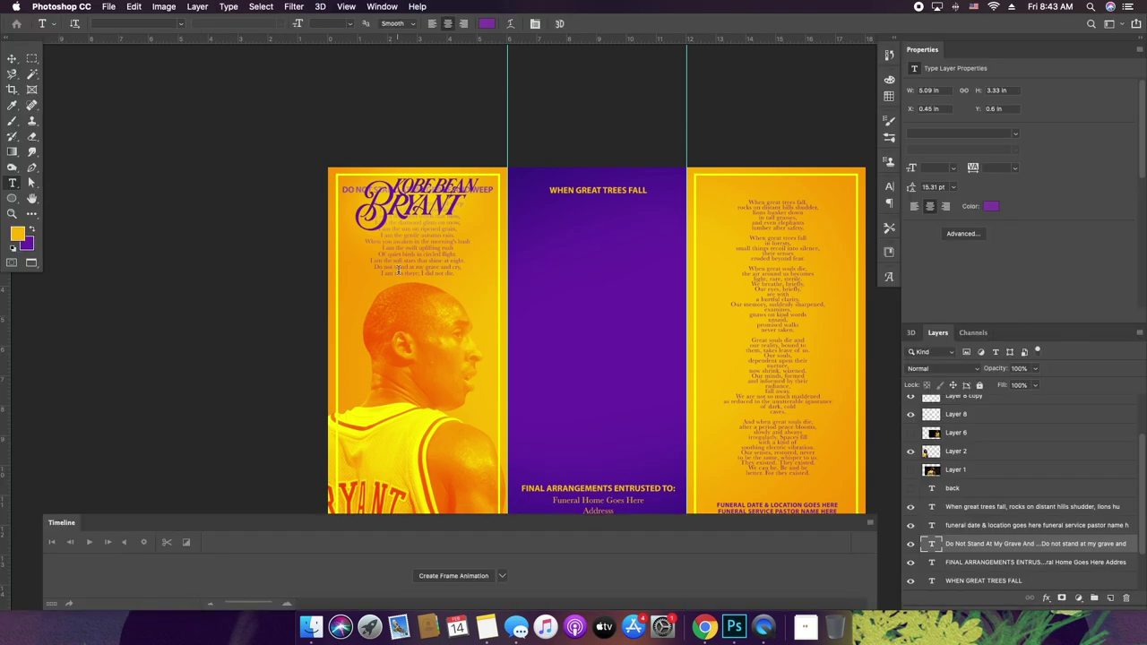
- Extend the left panel's text box down to near the panel's lower edge and replace its text with the copied biography
{"action": "left_click", "coordinate": [412, 265]}
{"action": "key", "text": "super+a"}
{"action": "left_click_drag", "start_coordinate": [417, 285], "coordinate": [423, 502]}
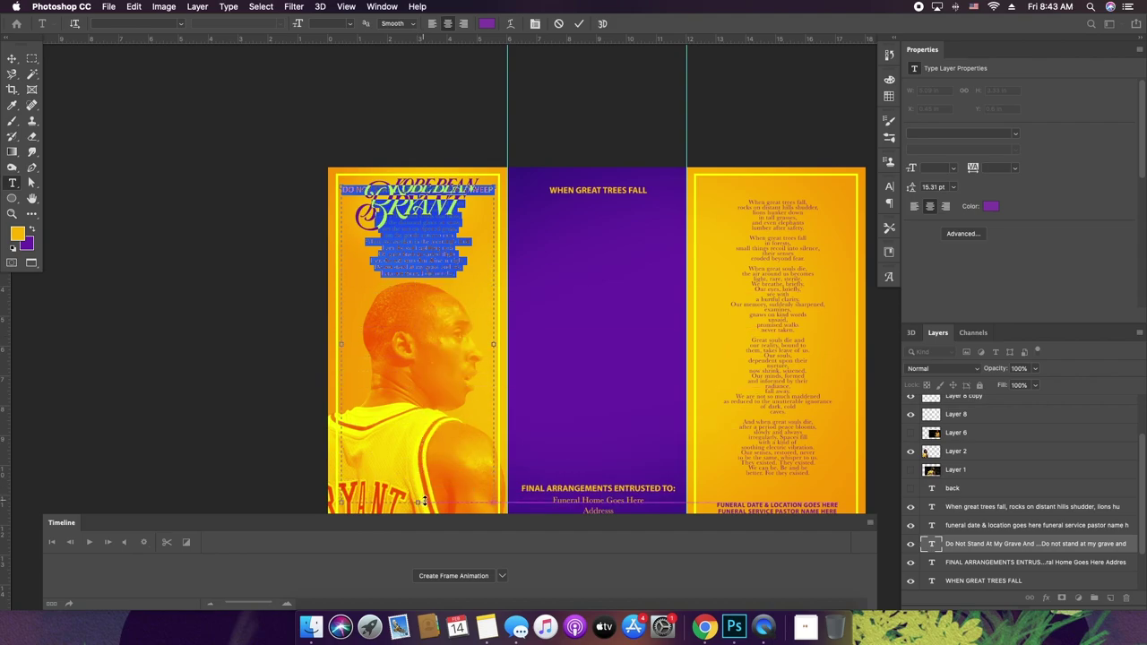
{"action": "key", "text": "super+v"}
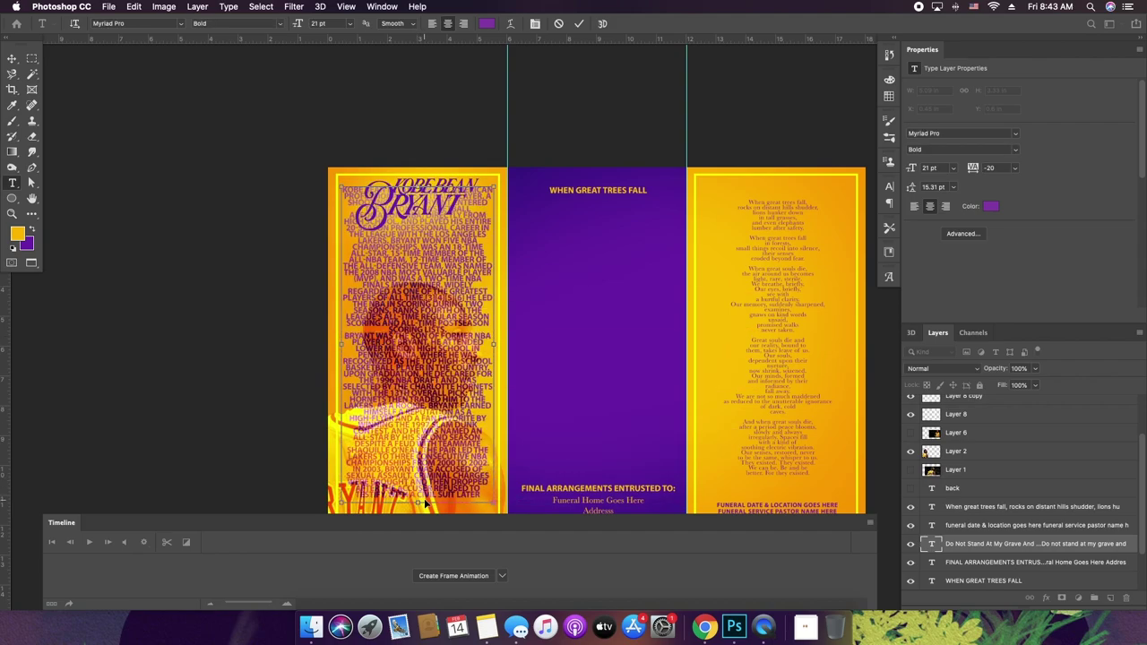
{"action": "key", "text": "super+a"}
{"action": "key", "text": "super+h"}
{"action": "key", "text": "super+z"}
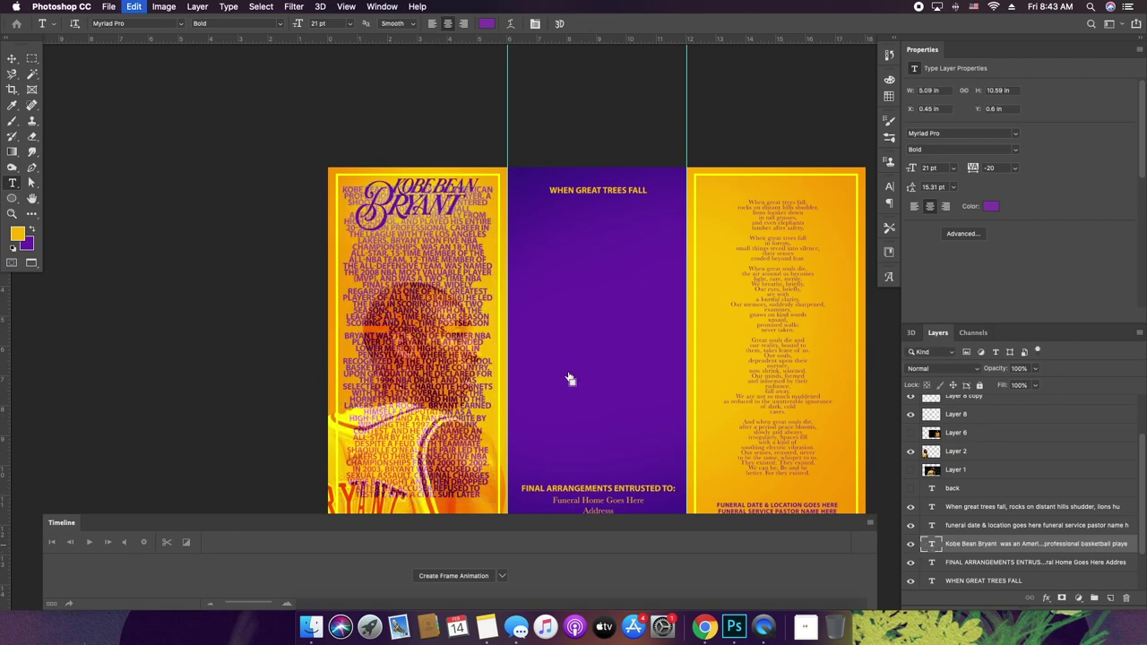
- Replace only the poem body below the left panel's heading with the copied biography, and extend its text box down to near the panel's lower edge
{"action": "left_click", "coordinate": [409, 242]}
{"action": "left_click_drag", "start_coordinate": [375, 204], "coordinate": [517, 302]}
{"action": "key", "text": "super+h"}
{"action": "key", "text": "super+v"}
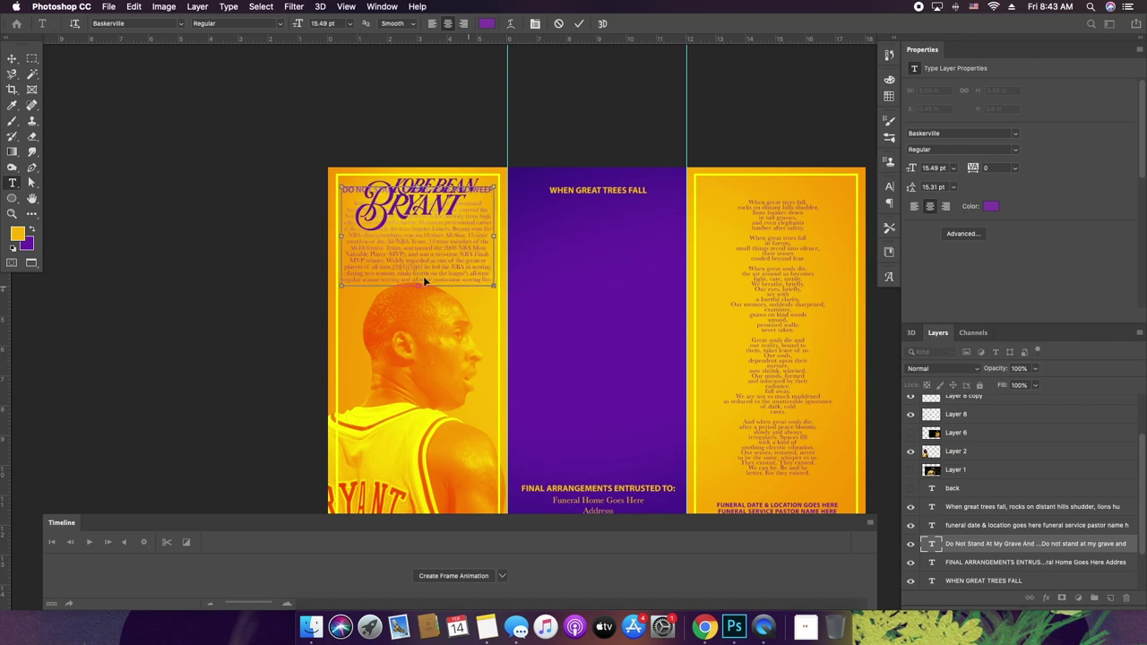
{"action": "left_click_drag", "start_coordinate": [415, 285], "coordinate": [434, 506]}
{"action": "left_click", "coordinate": [1058, 548]}
{"action": "key", "text": "v"}
- Delete the Layer 2 photo of the player behind the left panel's biography
{"action": "scroll", "coordinate": [986, 502], "scroll_direction": "down", "scroll_amount": 3}
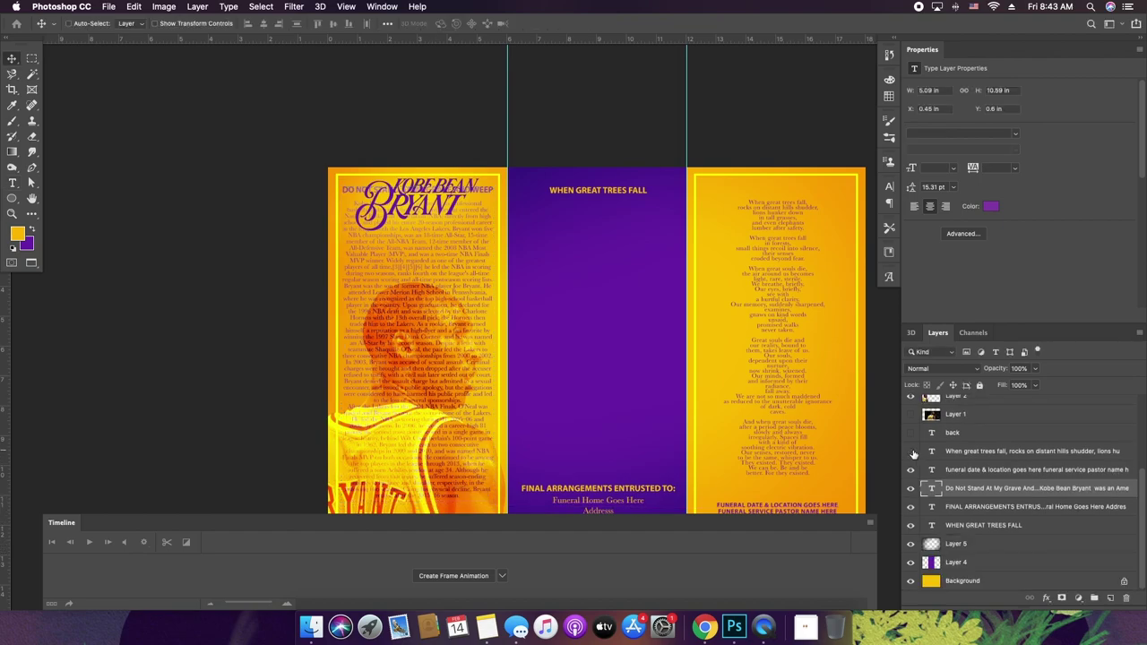
{"action": "left_click", "coordinate": [912, 452]}
{"action": "left_click", "coordinate": [911, 452]}
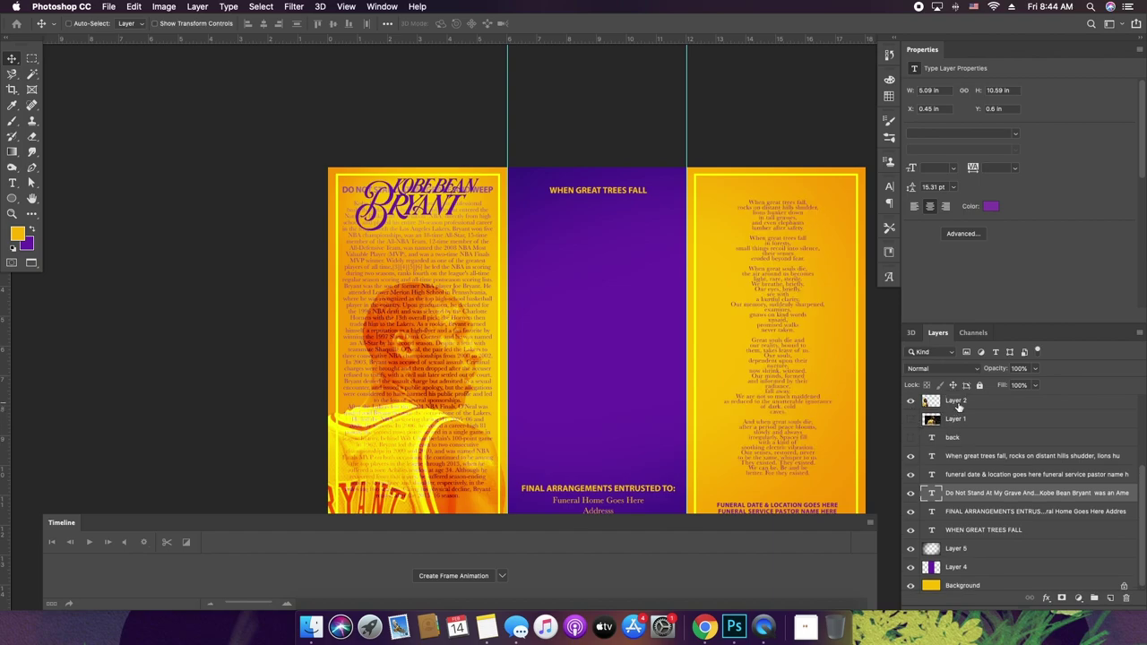
{"action": "left_click", "coordinate": [959, 403]}
{"action": "key", "text": "BackSpace"}
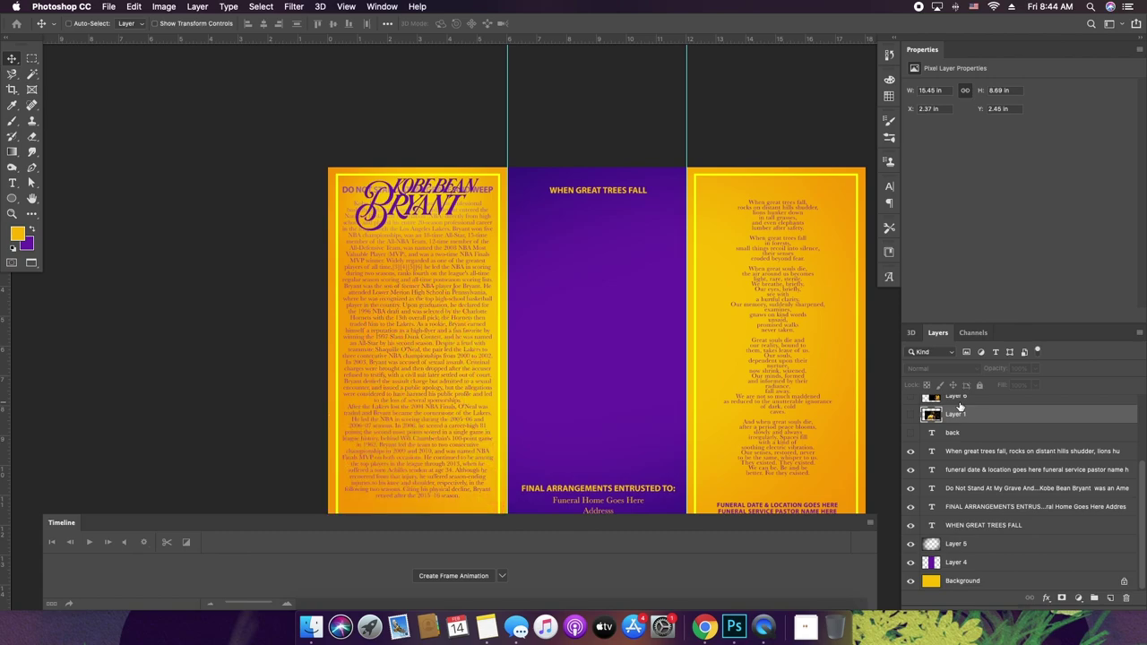
- Preview the hidden photo layers Layer 6 and Layer 1, and delete both
{"action": "scroll", "coordinate": [960, 408], "scroll_direction": "up", "scroll_amount": 1}
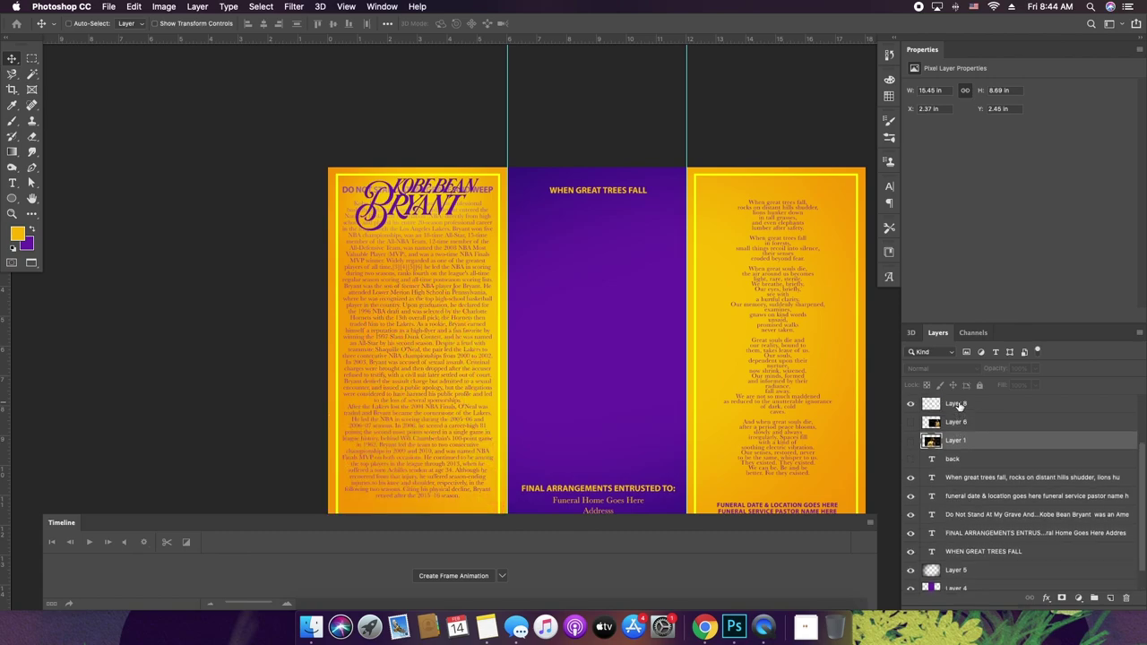
{"action": "left_click", "coordinate": [911, 422]}
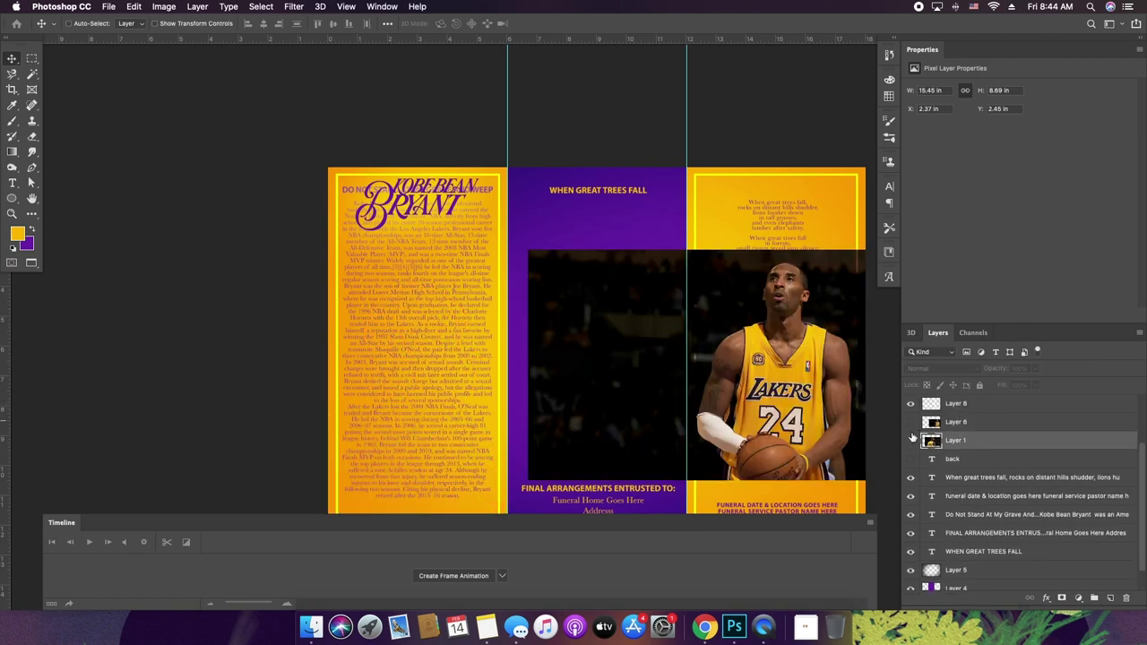
{"action": "left_click", "coordinate": [911, 422]}
{"action": "left_click", "coordinate": [910, 440]}
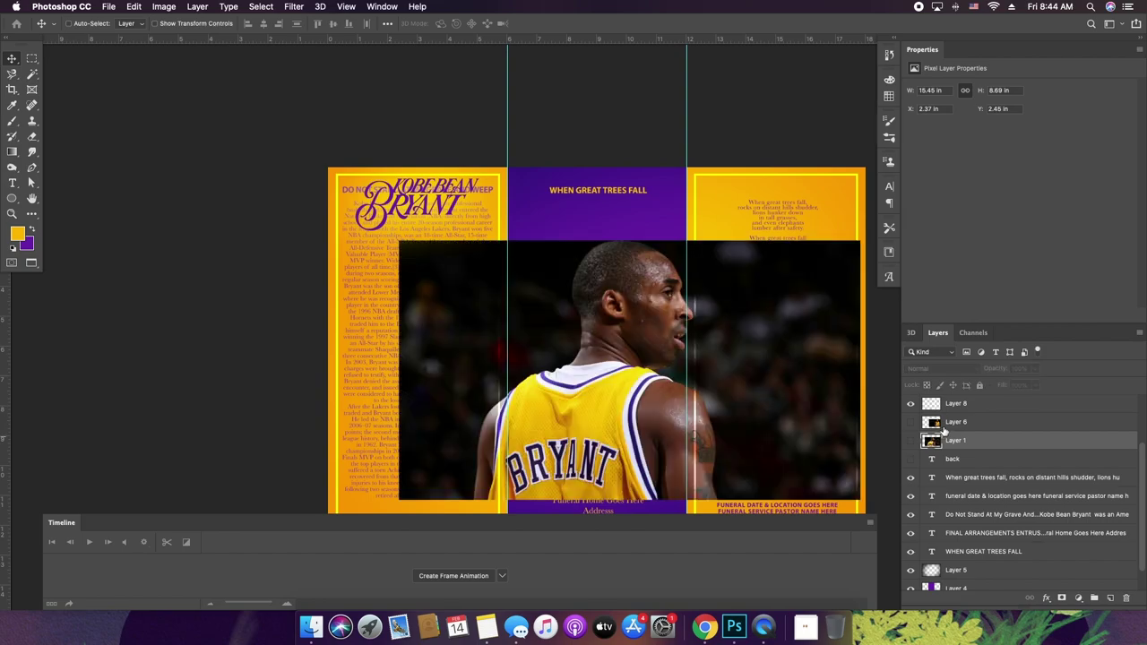
{"action": "left_click", "coordinate": [911, 440]}
{"action": "left_click", "coordinate": [950, 426], "text": "shift"}
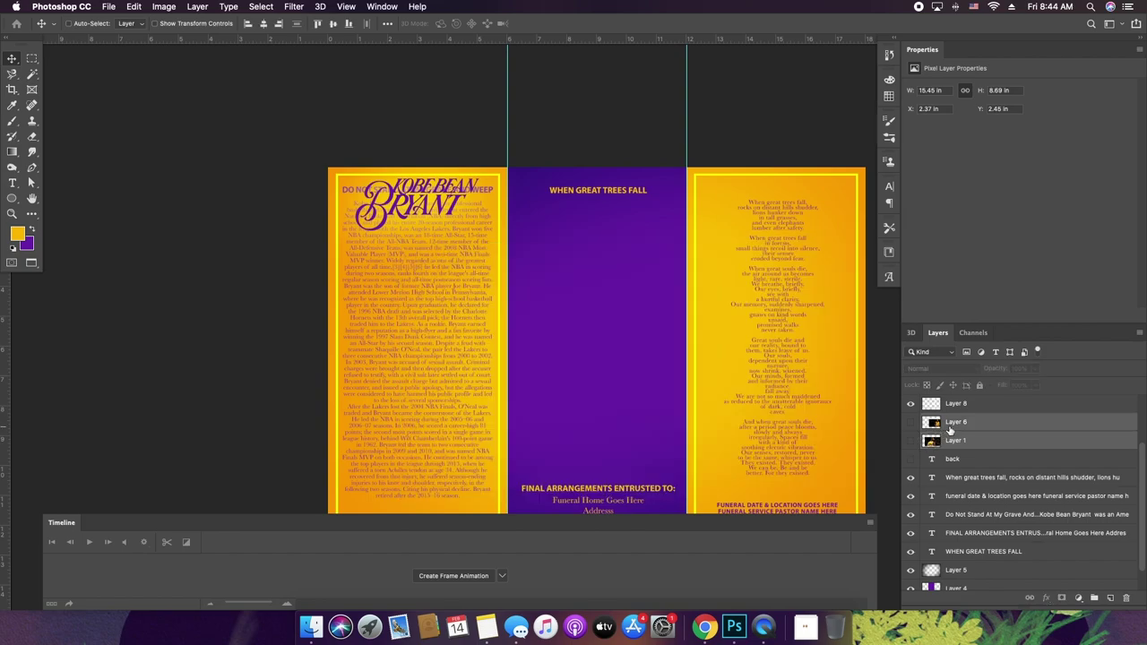
{"action": "key", "text": "Delete"}
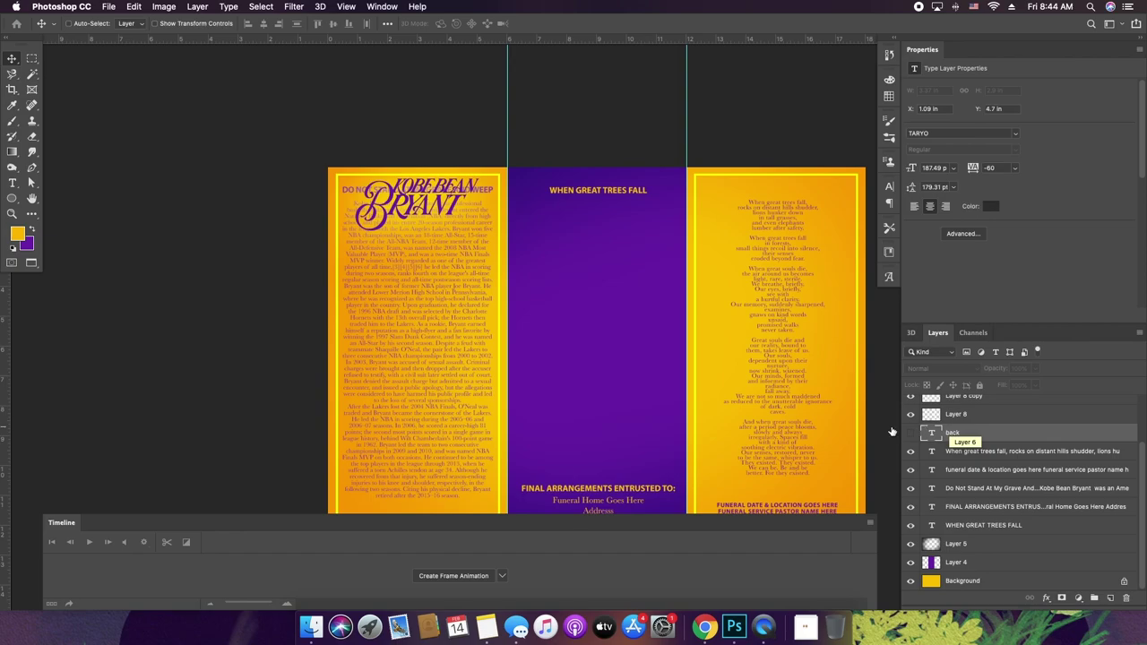
- Check where the left panel's biography ends, and copy the rest from Notes, starting at "At 34 years and 104 days of age"
{"action": "key", "text": "t"}
{"action": "left_click", "coordinate": [434, 321]}
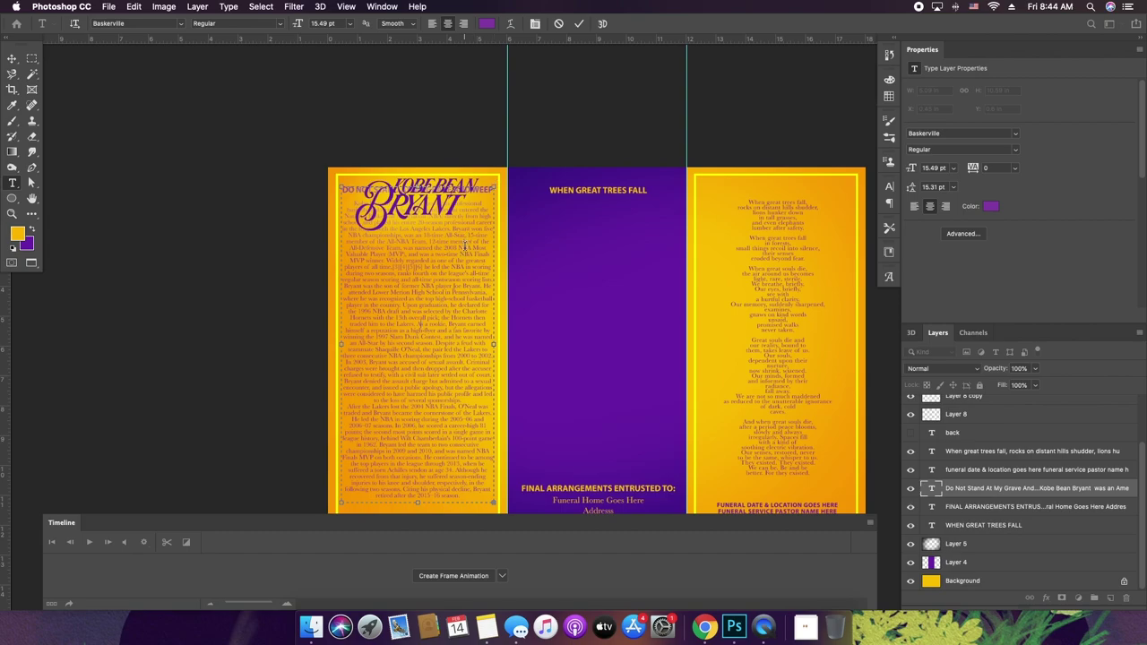
{"action": "left_click", "coordinate": [930, 488]}
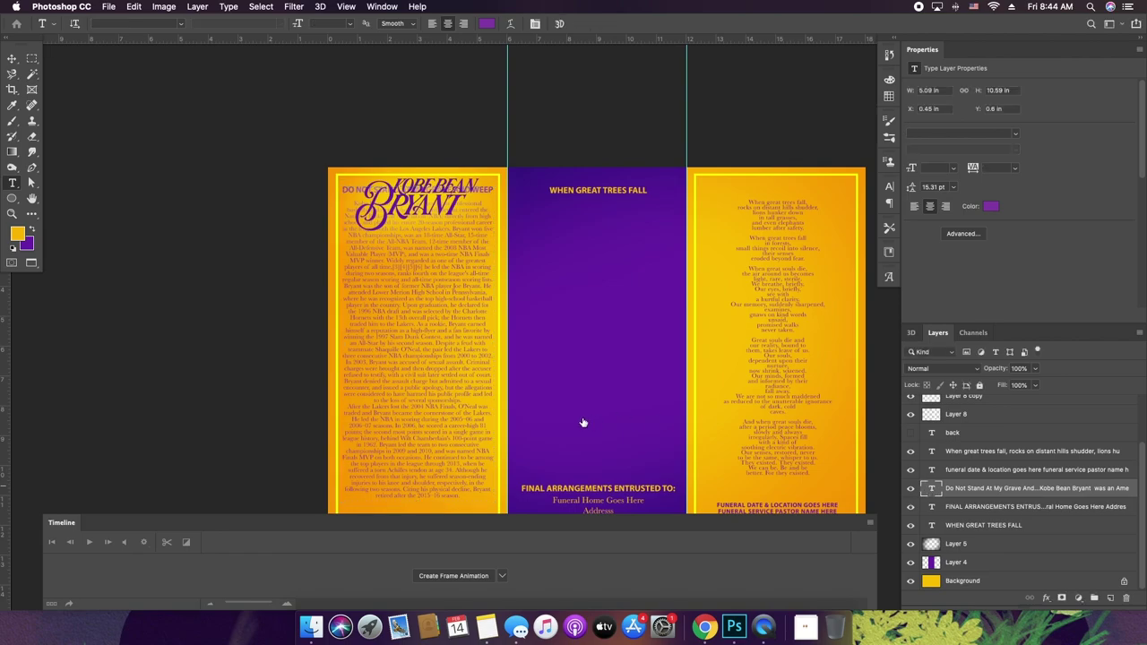
{"action": "key", "text": "z"}
{"action": "left_click", "coordinate": [484, 468]}
{"action": "scroll", "coordinate": [488, 381], "scroll_direction": "down", "scroll_amount": 3}
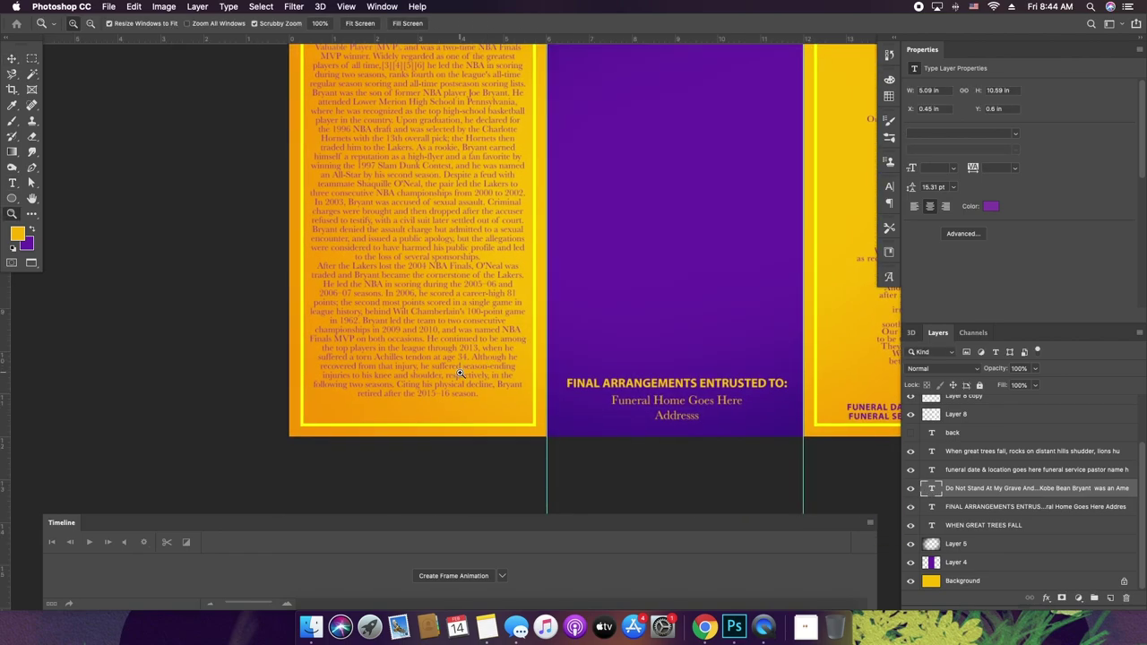
{"action": "left_click", "coordinate": [487, 625]}
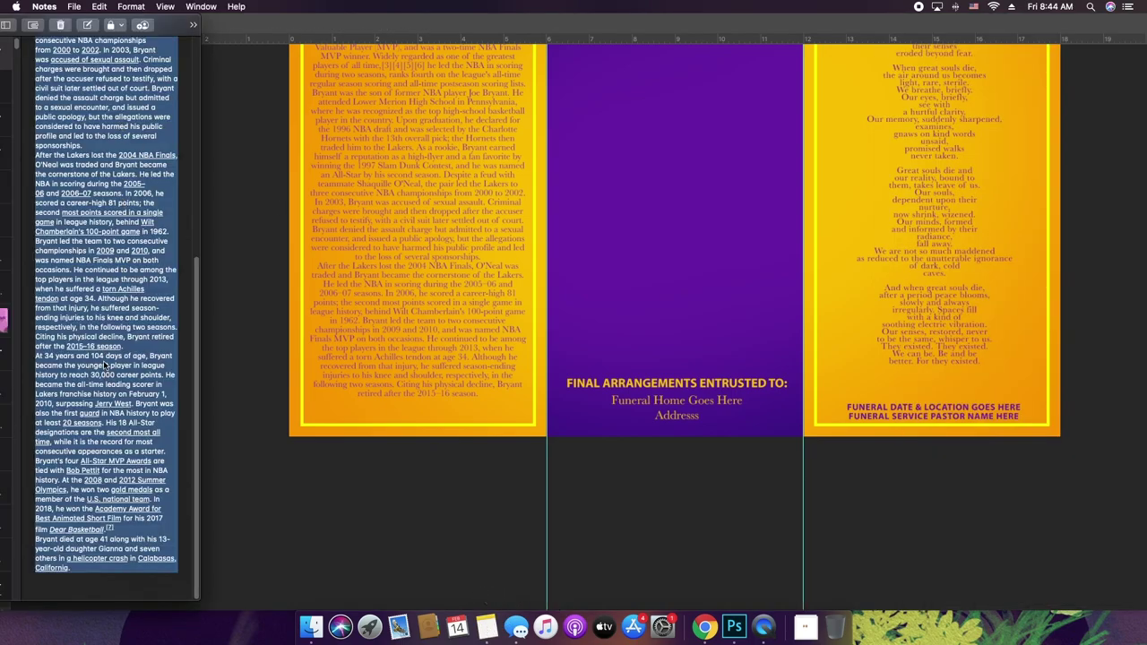
{"action": "left_click", "coordinate": [141, 340]}
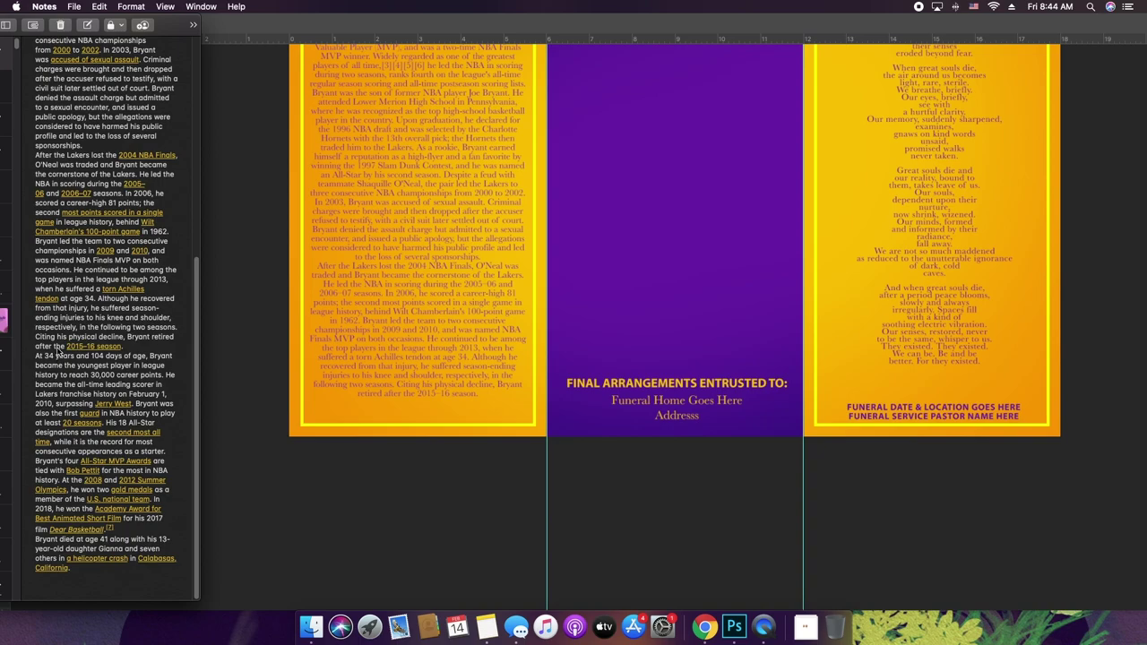
{"action": "left_click_drag", "start_coordinate": [37, 355], "coordinate": [165, 572]}
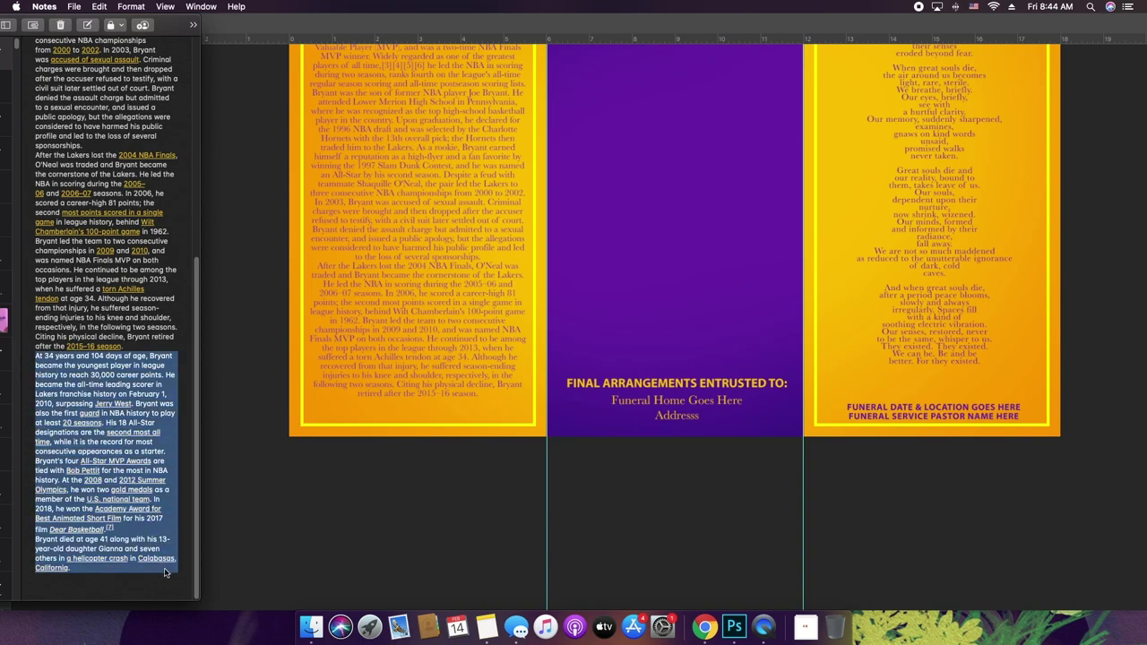
{"action": "left_click", "coordinate": [478, 456]}
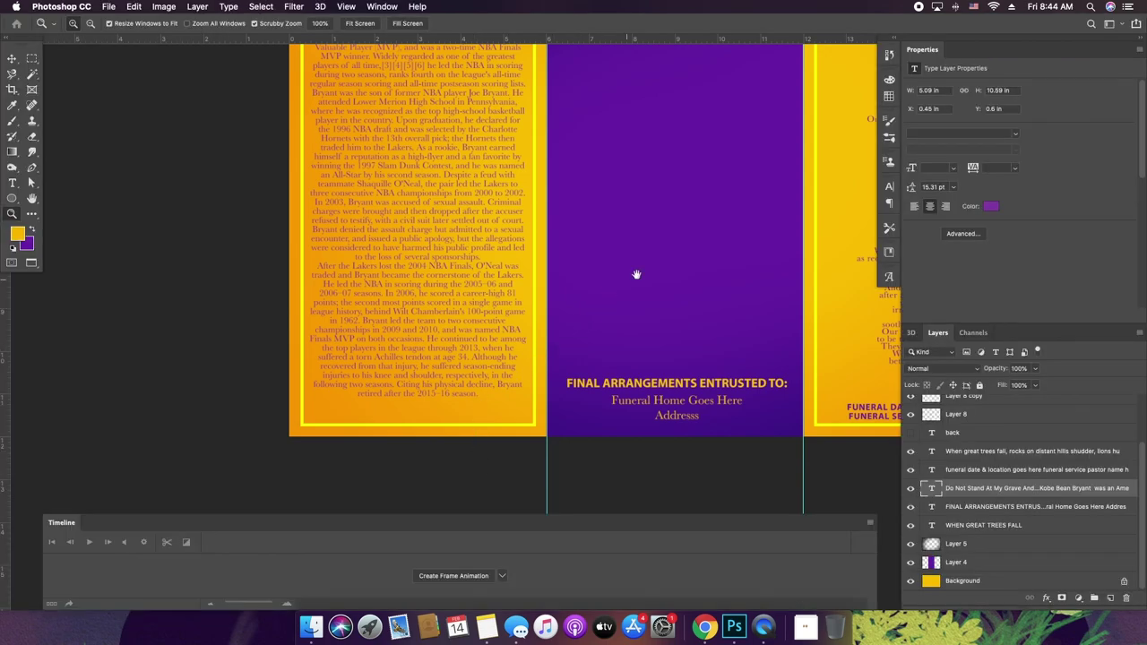
- Move the "WHEN GREAT TREES FALL" heading from the middle panel to above the right panel's poem and recolour it with the purple background colour
{"action": "key", "text": "v"}
{"action": "scroll", "coordinate": [627, 287], "scroll_direction": "down", "scroll_amount": 2}
{"action": "scroll", "coordinate": [591, 323], "scroll_direction": "up", "scroll_amount": 5}
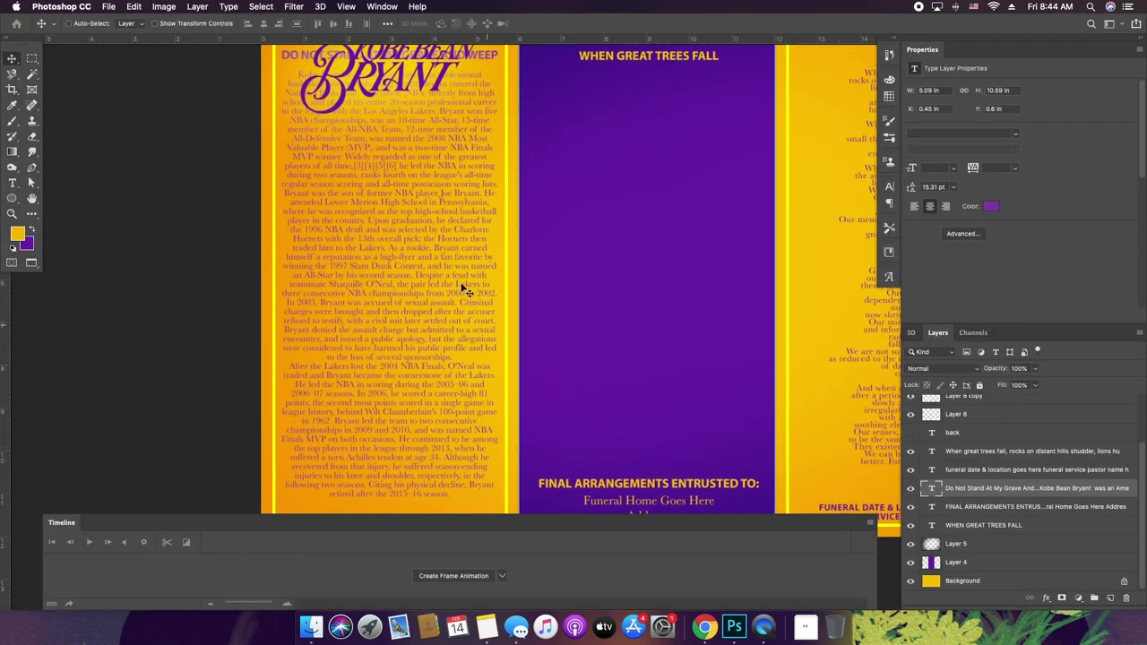
{"action": "key", "text": "z"}
{"action": "left_click", "coordinate": [536, 264], "text": "alt"}
{"action": "key", "text": "v"}
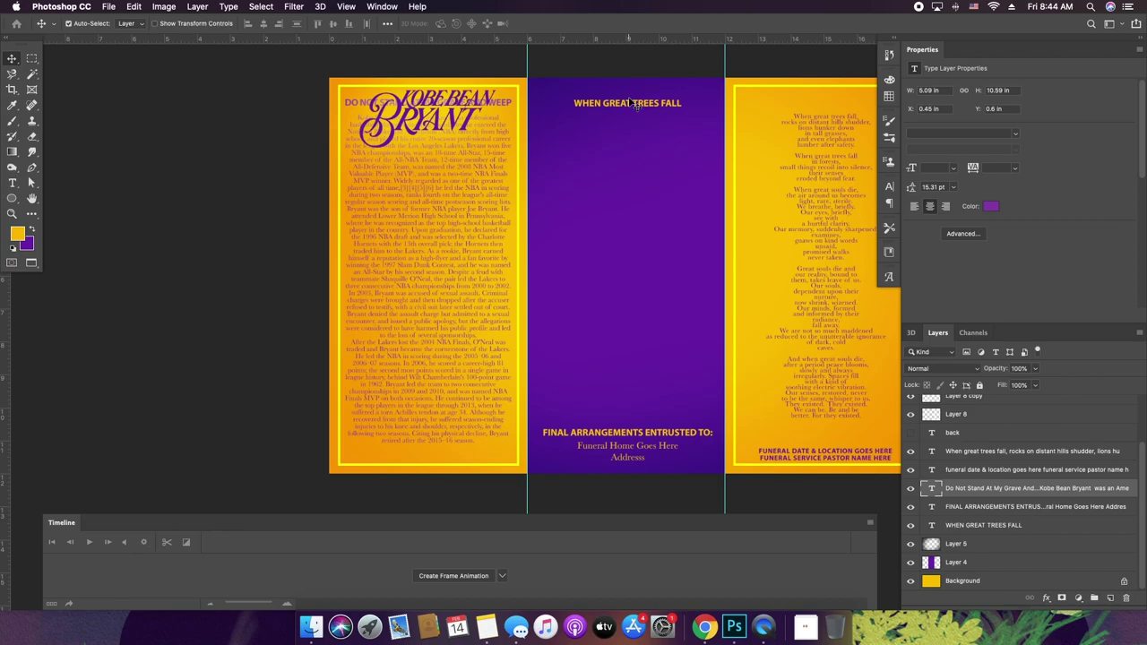
{"action": "left_click", "coordinate": [634, 106]}
{"action": "left_click_drag", "start_coordinate": [636, 106], "coordinate": [828, 105]}
{"action": "key", "text": "super+BackSpace"}
- Duplicate the left panel's biography text layer, move the copy onto the middle panel and recolour it yellow
{"action": "left_click", "coordinate": [452, 205]}
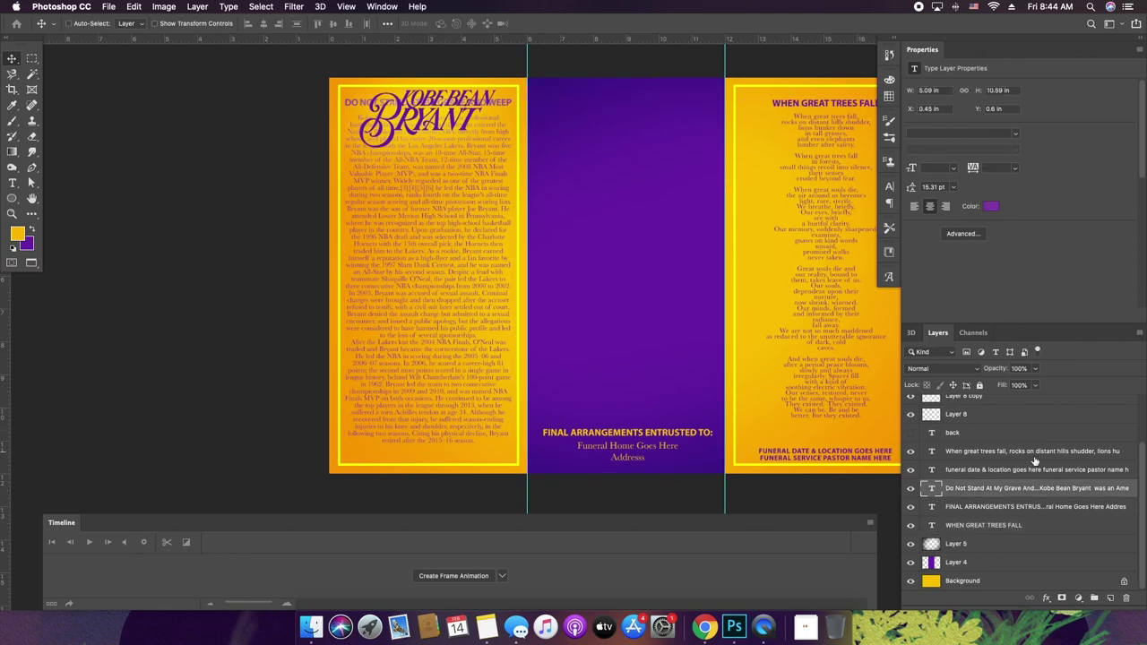
{"action": "left_click_drag", "start_coordinate": [1035, 487], "coordinate": [1108, 597]}
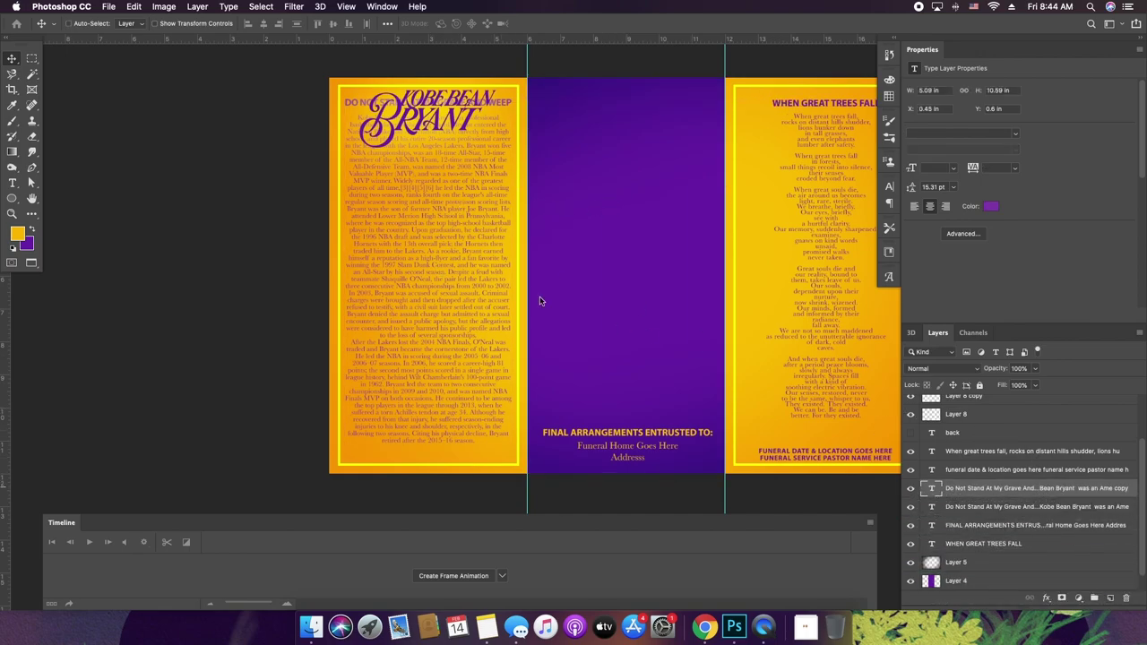
{"action": "left_click_drag", "start_coordinate": [440, 287], "coordinate": [618, 272]}
{"action": "key", "text": "x"}
{"action": "key", "text": "super+BackSpace"}
- Replace the middle panel's body text with the copied "At 34 years and 104 days of age" passage and delete the "DO NOT STAND AT MY GRAVE AND WEEP" heading
{"action": "key", "text": "t"}
{"action": "left_click_drag", "start_coordinate": [559, 116], "coordinate": [782, 552]}
{"action": "type", "text": "At 34 years and 104 days of age, Bryant became the youngest player in league history to reach 30,000 career points. He became the all-time leading scorer in Lakers franchise history on February 1, 2010, surpassing Jerry West. Bryant was also the first guard in NBA history to play at least 20 seasons. His 18 All-Star designations are the second most all time, while it is the record for most consecutive appearances as a starter. Bryant's four All-Star MVP Awards are tied with Bob Pettit for the most in NBA history. At the 2008 and 2012 Summer Olympics, he won two gold medals as a member of the U.S. national team. In 2018, he won the Academy Award for Best Animated Short Film for his 2017 film Dear Basketball.[7] Bryant died at age 41 along with his 13-year-old daughter Gianna and seven others in a helicopter crash in Calabasas, California.  At 34 years and 104 days of age, Bryant became the youngest player in league history to reach 30,000 career points. He became the all-time leading scorer in Lakers franchise history on February 1, 2010, surpassing Jerry West. Bryant was also the first guard in NBA history to play at least 20 seasons. His 18 All-Star designations are the second most all time, while it is the record for most consecutive appearances as a starter. Bryant's four All-Star MVP Awards are tied with Bob Pettit for the most in NBA history. At the 2008 and 2012 Summer Olympics, he won two gold medals as a member of the U.S. national team. In 2018, he won the Academy Award for Best Animated Short Film for his 2017 film Dear Basketball.[7] Bryant died at age 41 along with his 13-year-old daughter Gianna and seven others in a helicopter crash in Calabasas, California."}
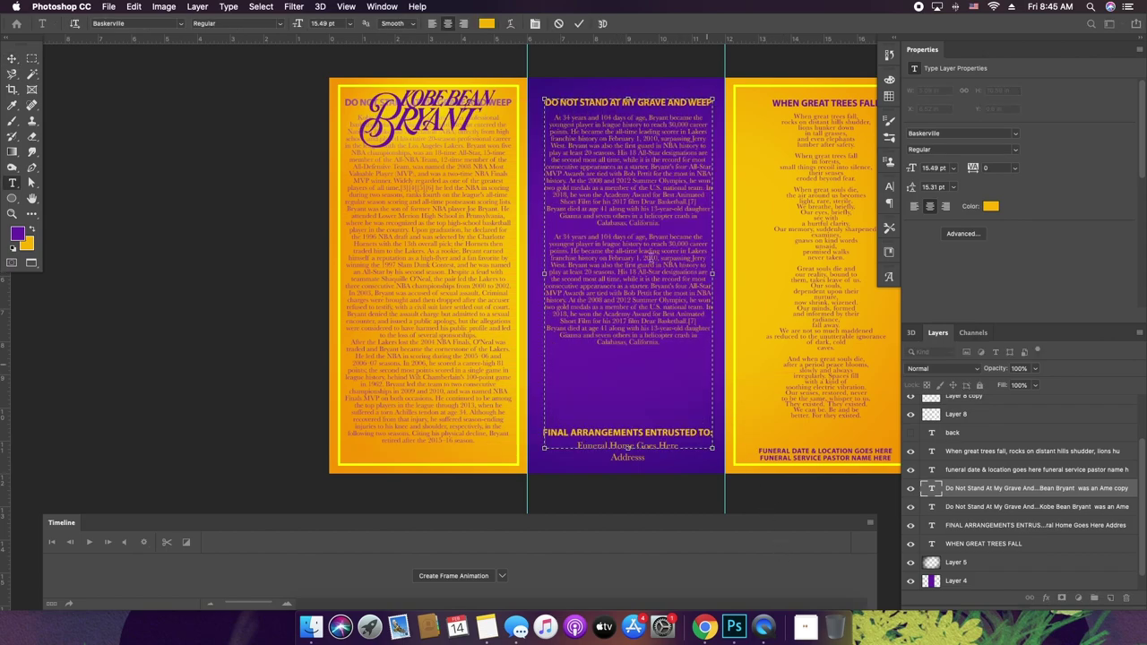
{"action": "key", "text": "super+a"}
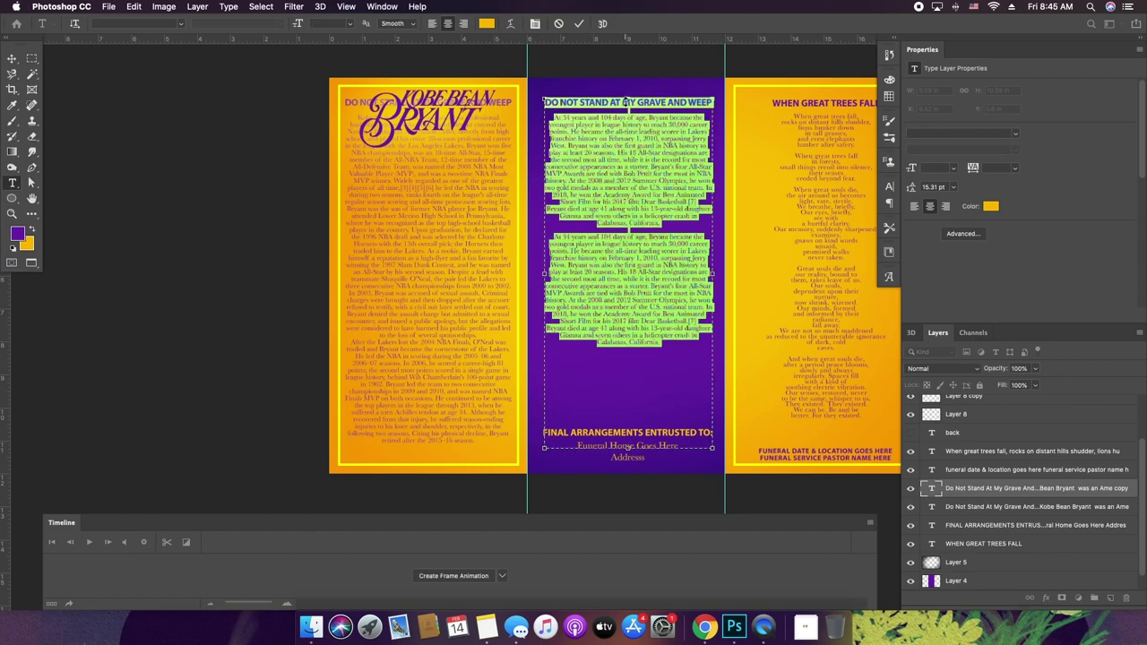
{"action": "triple_click", "coordinate": [608, 103]}
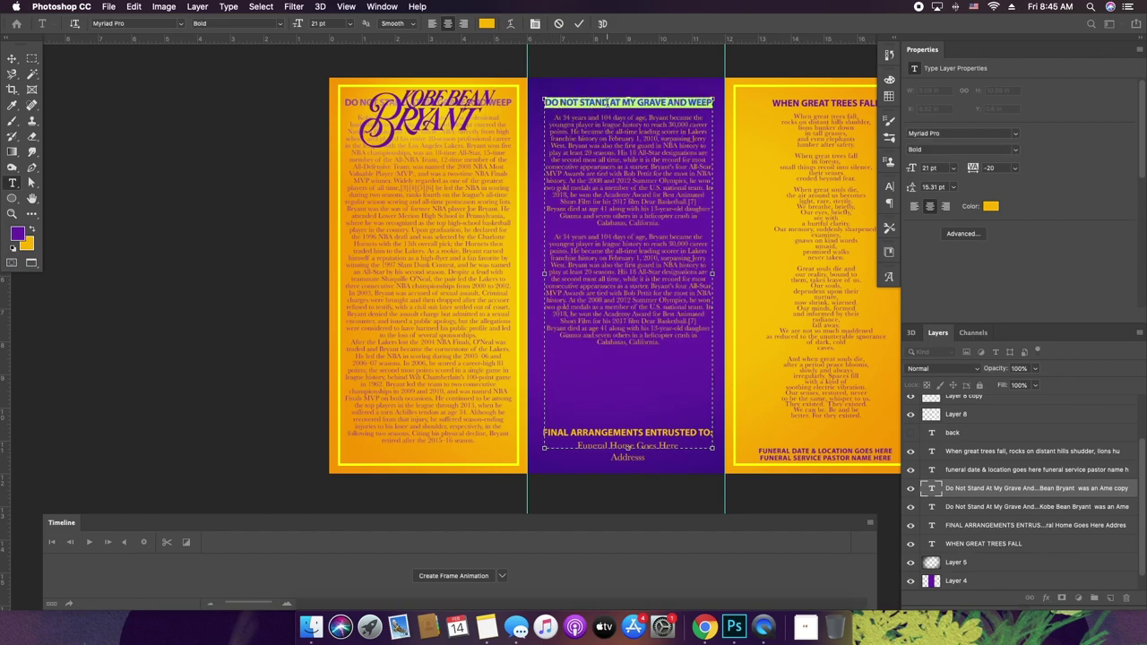
{"action": "key", "text": "BackSpace"}
- Left-align all of the middle panel's text and nudge the text block slightly upward
{"action": "key", "text": "super+a"}
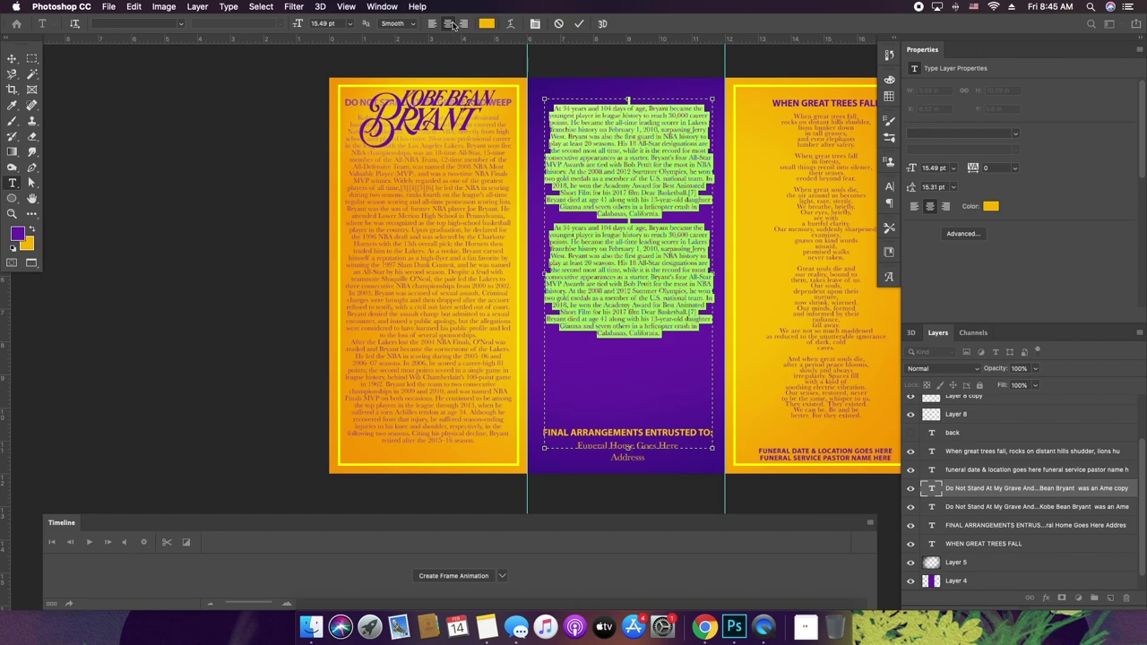
{"action": "left_click", "coordinate": [657, 220]}
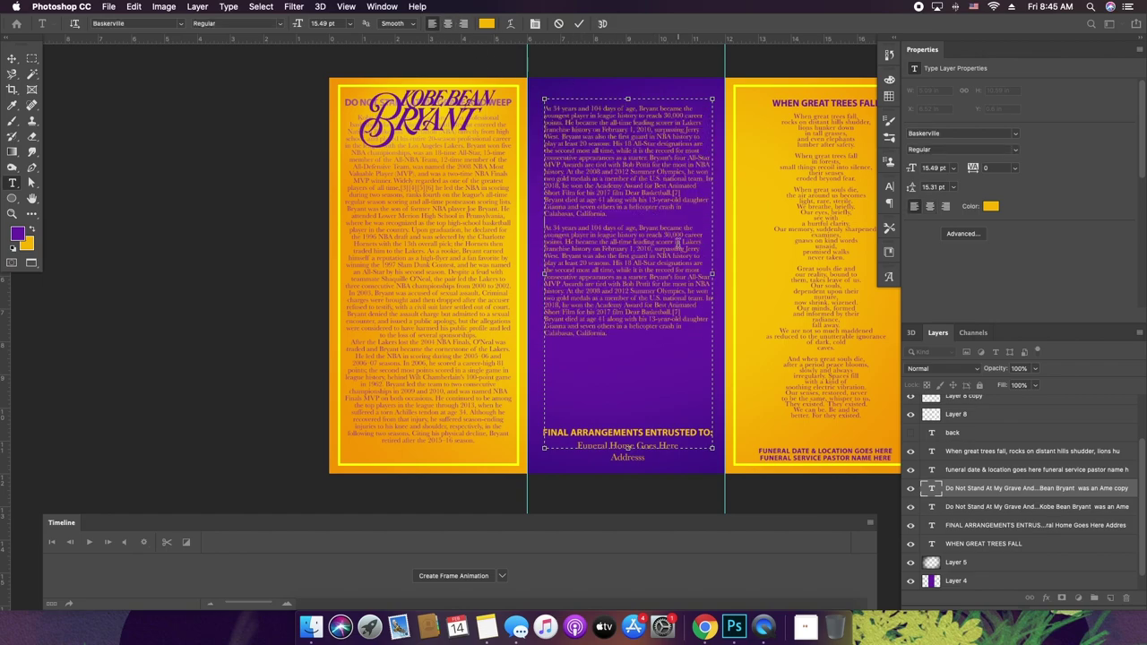
{"action": "key", "text": "super+Return"}
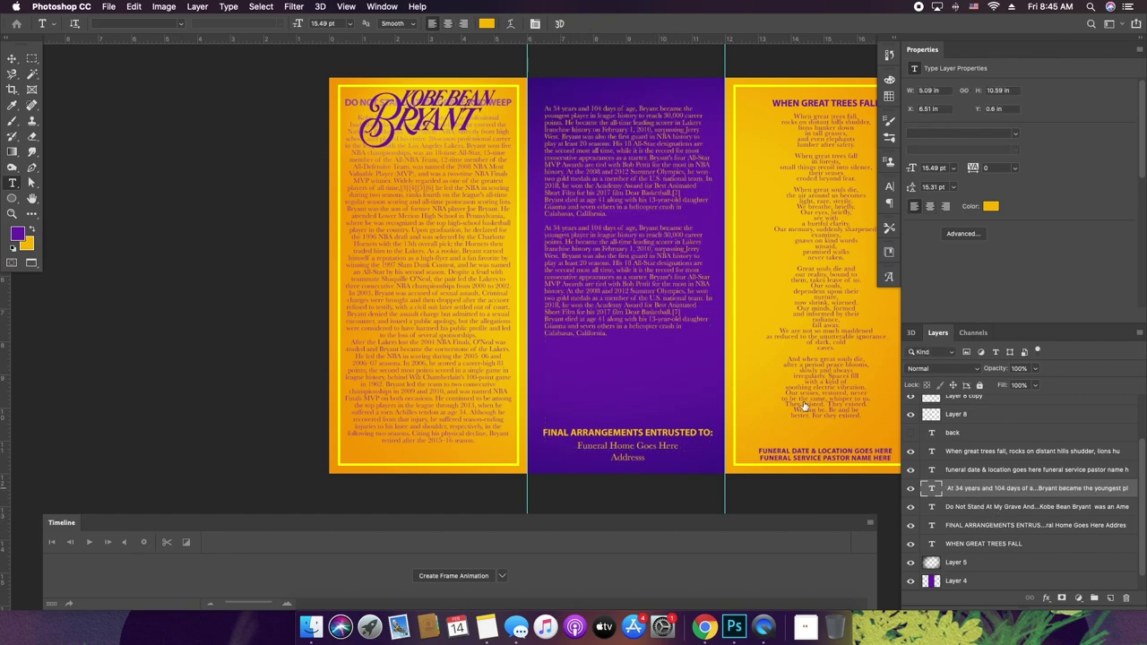
{"action": "key", "text": "v"}
{"action": "left_click_drag", "start_coordinate": [606, 301], "coordinate": [606, 296]}
- Try the Justify all paragraph alignment on the middle panel's text, and return it to left alignment
{"action": "key", "text": "t"}
{"action": "left_click", "coordinate": [607, 282]}
{"action": "key", "text": "super+a"}
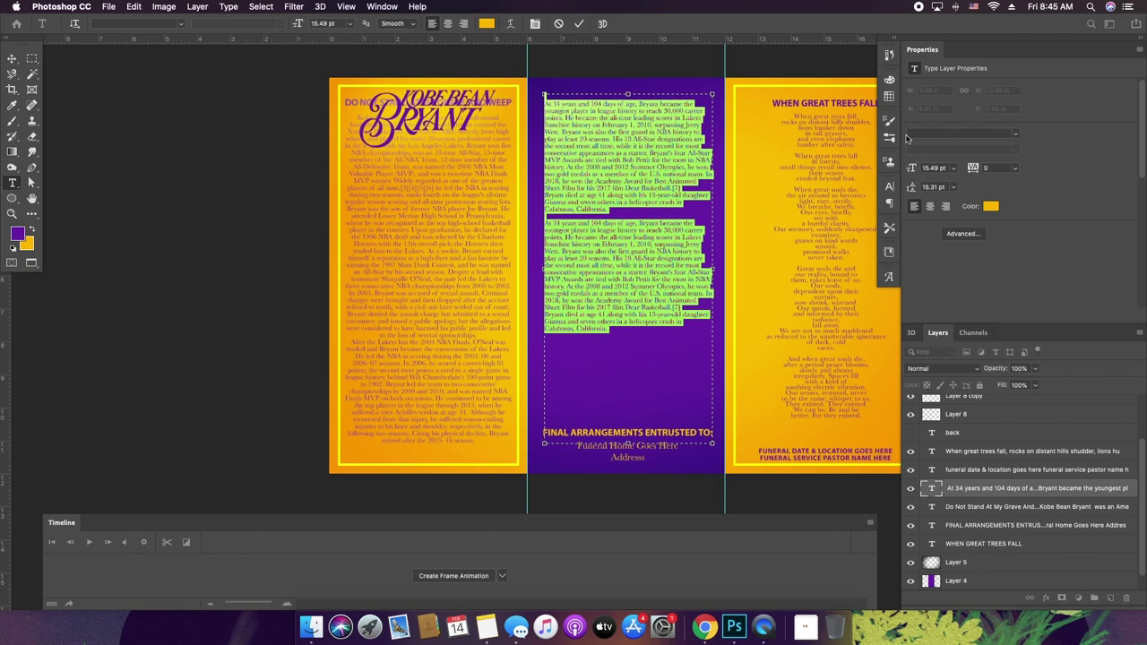
{"action": "left_click", "coordinate": [888, 186]}
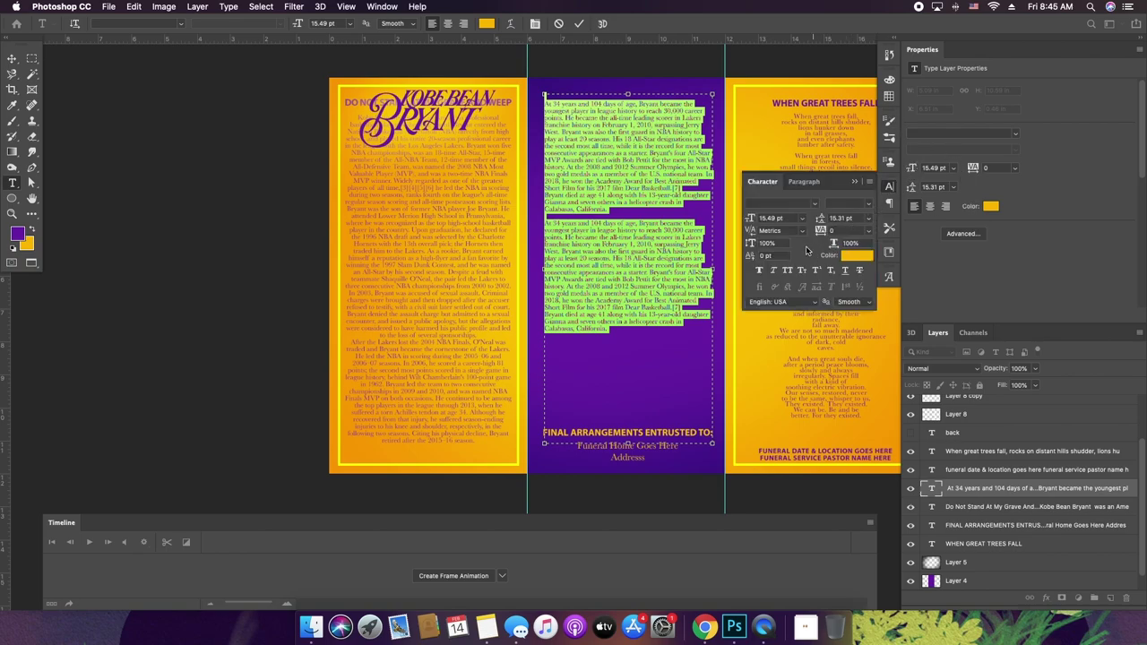
{"action": "left_click", "coordinate": [804, 181]}
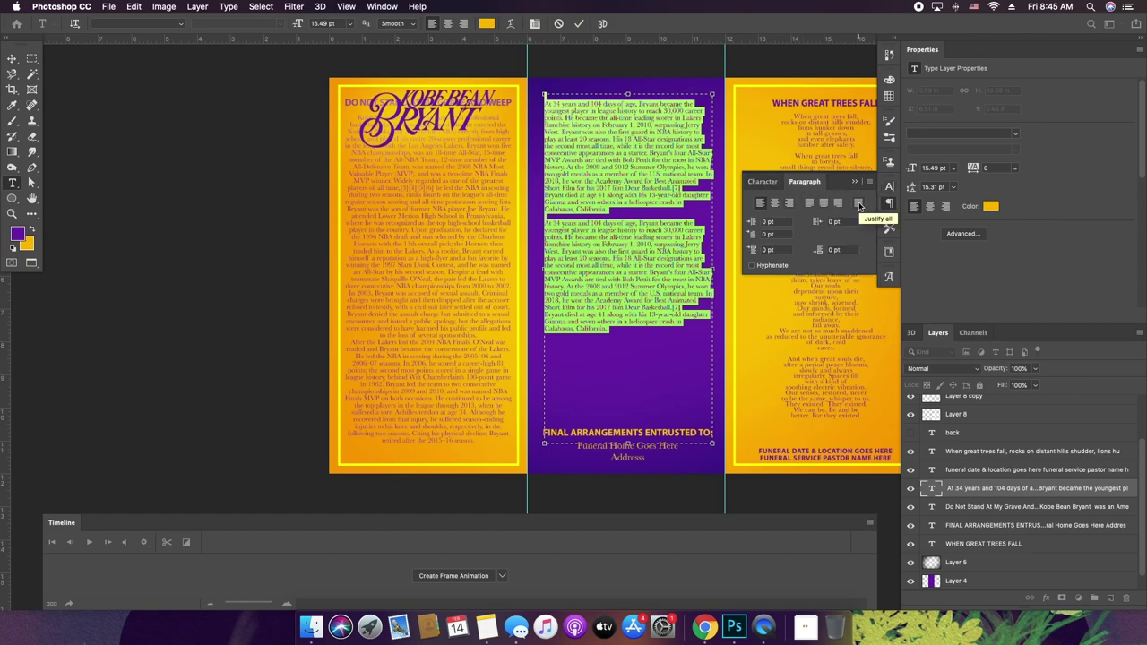
{"action": "left_click", "coordinate": [858, 204]}
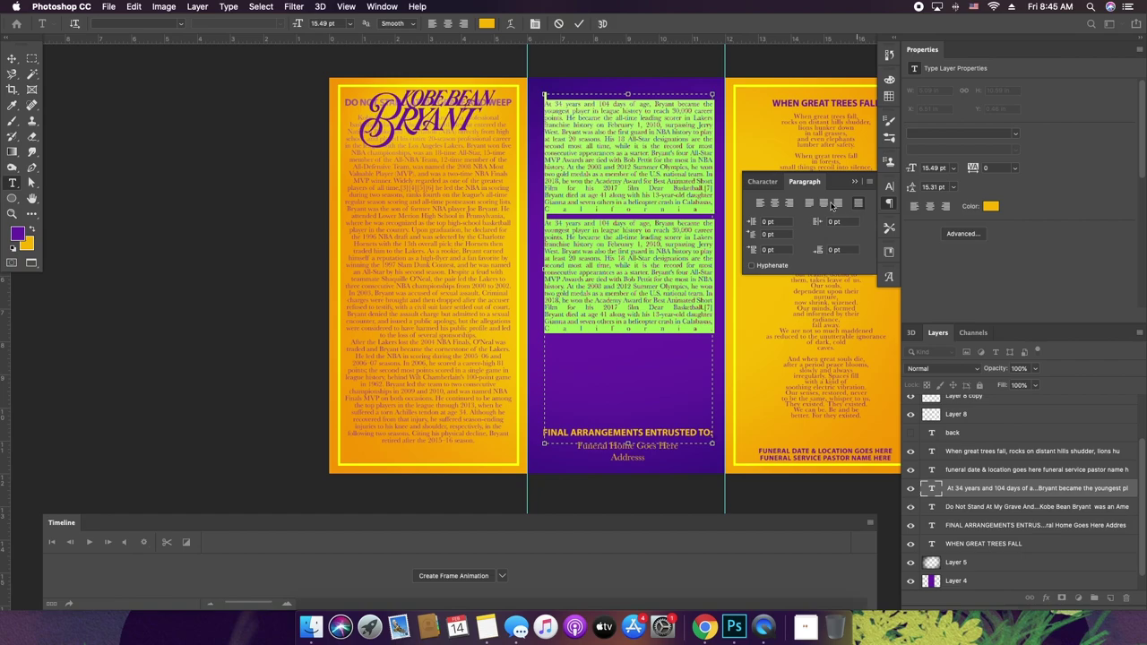
{"action": "left_click", "coordinate": [761, 202]}
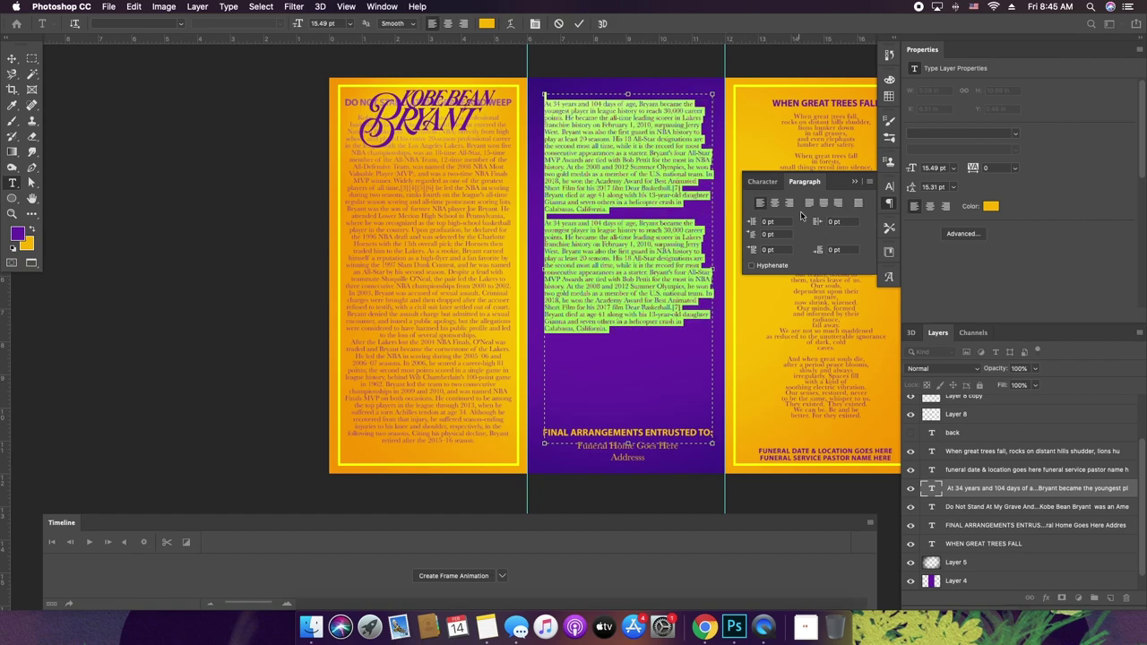
{"action": "left_click", "coordinate": [653, 280]}
{"action": "key", "text": "super+shift+c"}
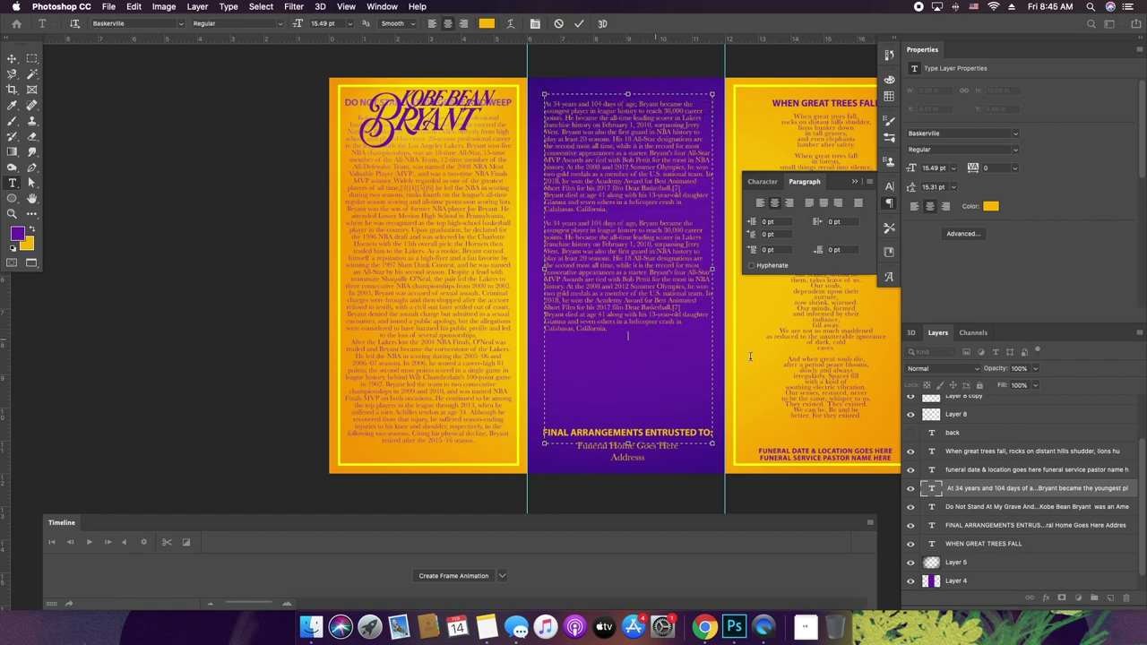
{"action": "left_click", "coordinate": [929, 489]}
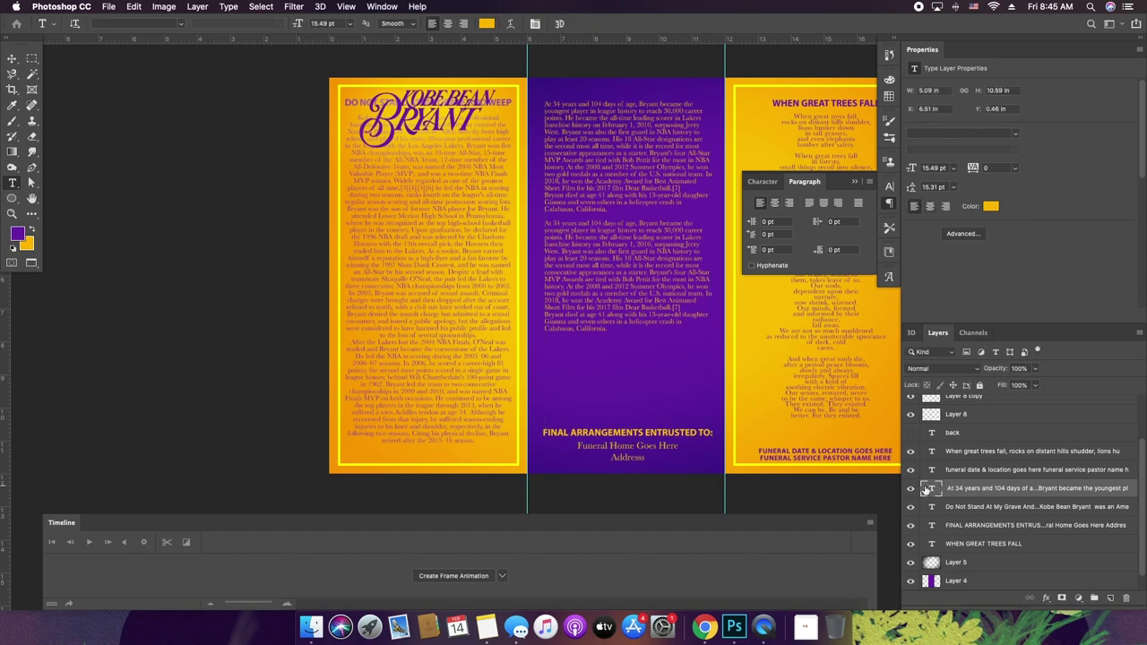
- Delete the "FINAL ARRANGEMENTS ENTRUSTED TO:" text block from the middle panel
{"action": "key", "text": "v"}
{"action": "left_click", "coordinate": [657, 439]}
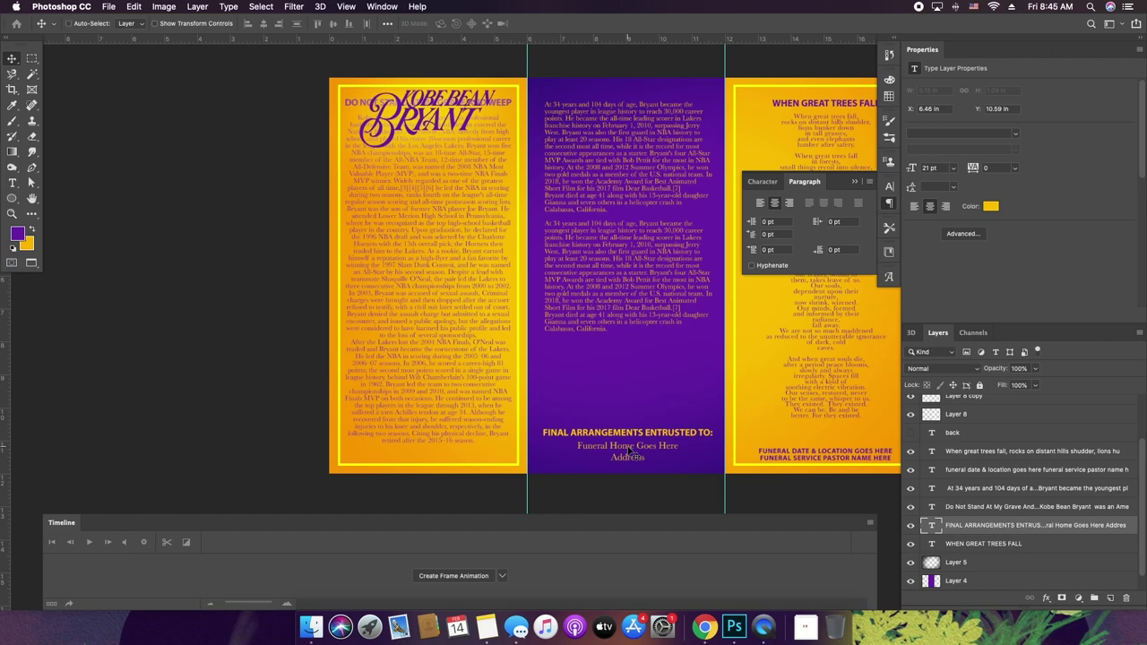
{"action": "key", "text": "Delete"}
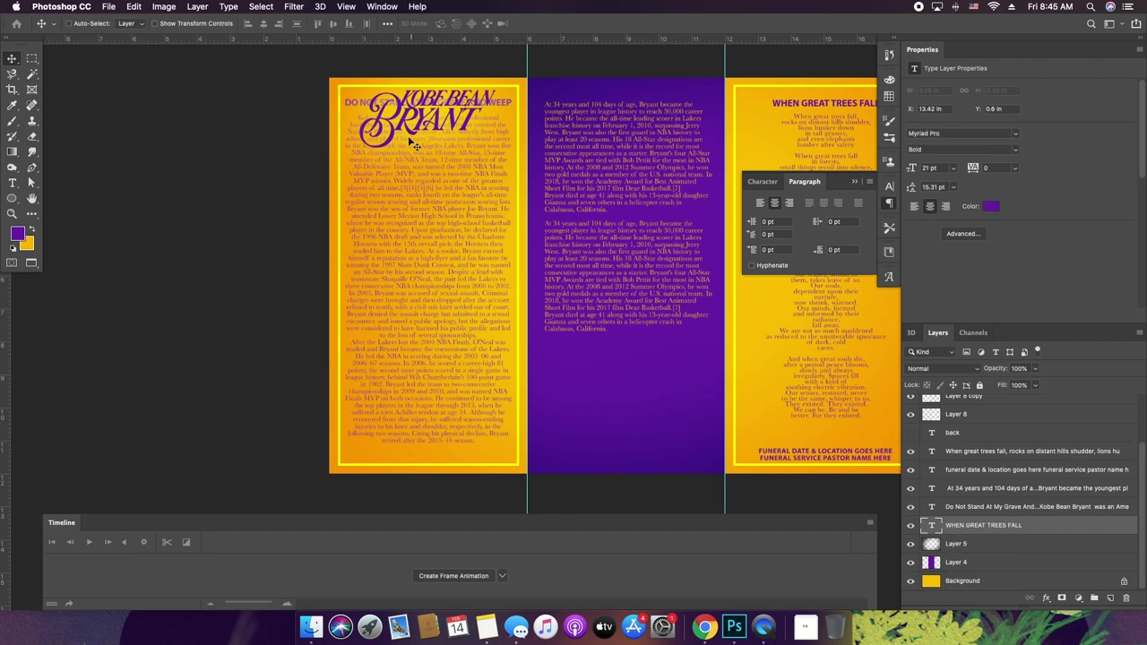
- Delete the "DO NOT STAND AT MY GRAVE AND WEEP" heading from the first panel's biography text
{"action": "key", "text": "super"}
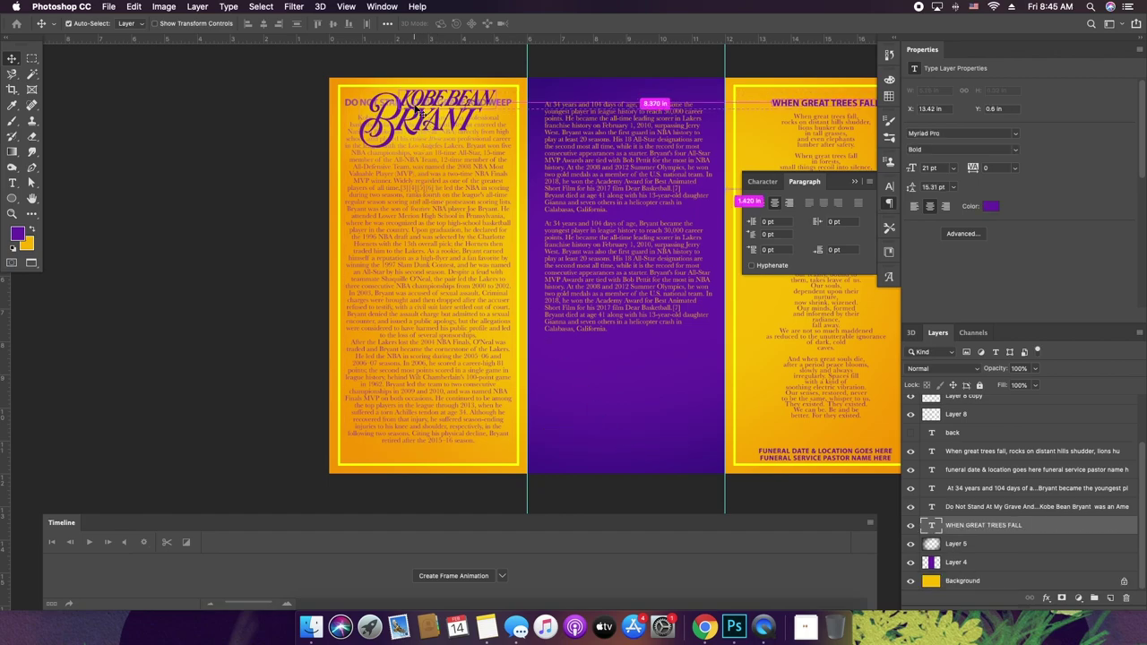
{"action": "key", "text": "t"}
{"action": "left_click", "coordinate": [511, 101]}
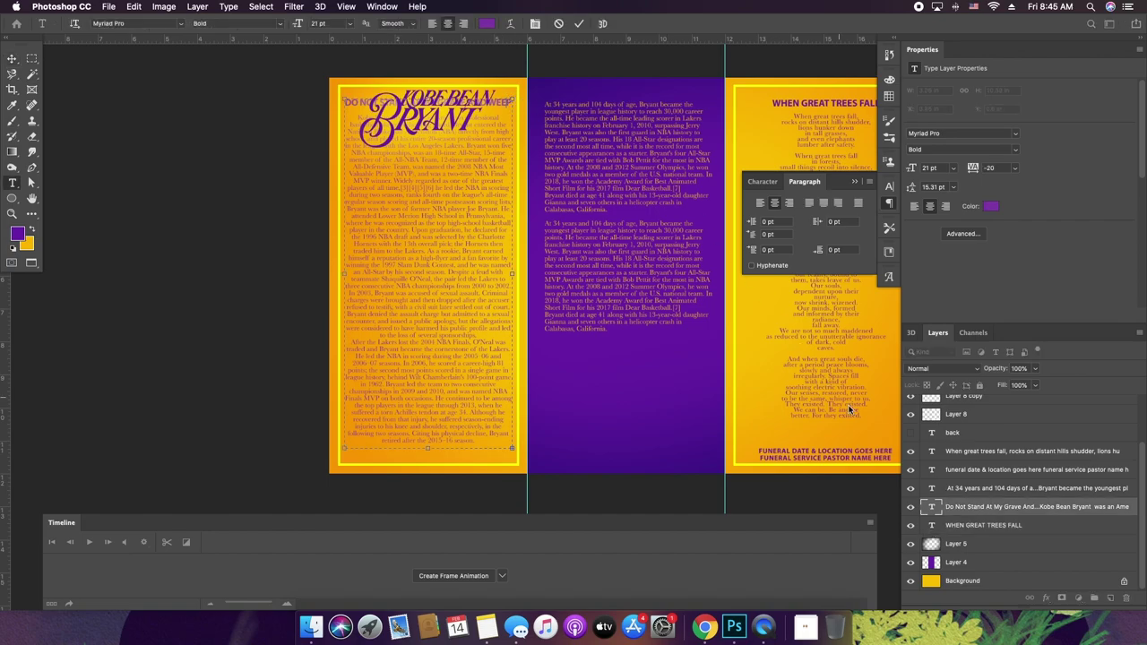
{"action": "left_click_drag", "start_coordinate": [513, 102], "coordinate": [344, 102]}
{"action": "key", "text": "BackSpace"}
{"action": "left_click", "coordinate": [930, 507]}
{"action": "key", "text": "v"}
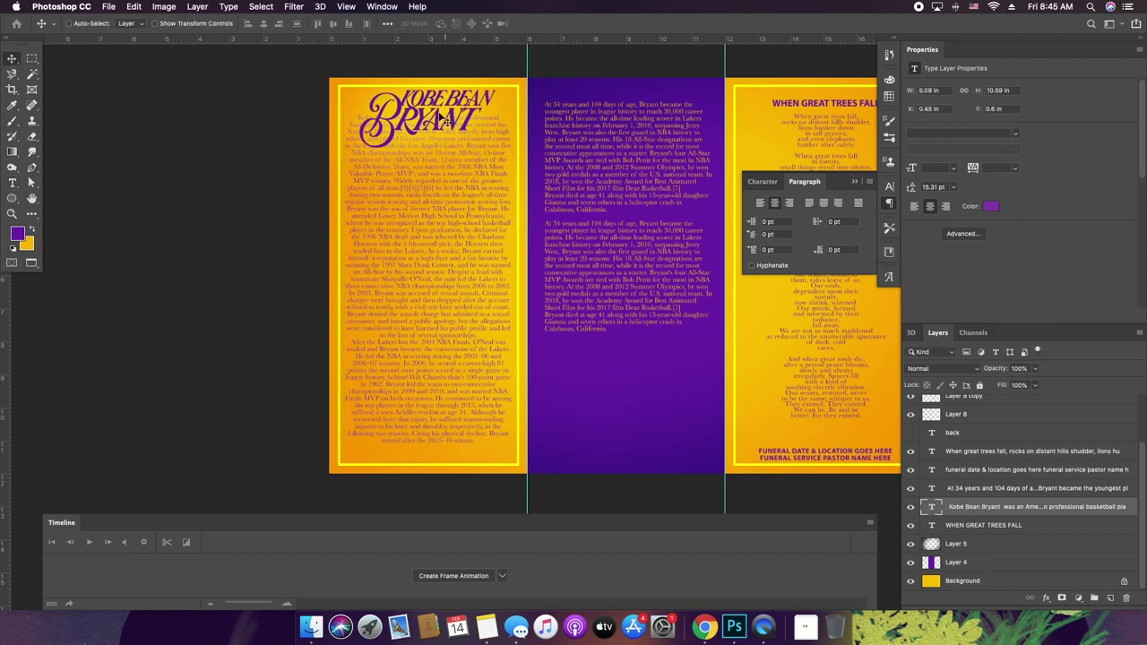
- Save a copy of the document under the name "Kobe Bryant inside design.psd" in the Kobe Bryant folder
{"action": "left_click", "coordinate": [430, 140], "text": "super"}
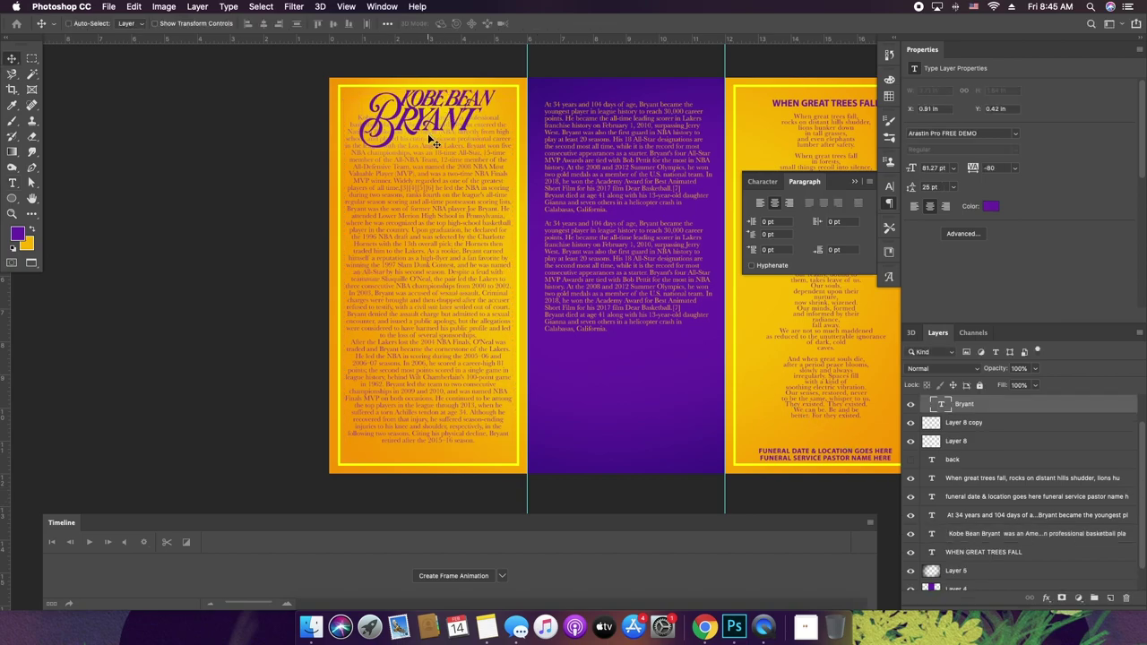
{"action": "scroll", "coordinate": [435, 141], "scroll_direction": "up", "scroll_amount": 2}
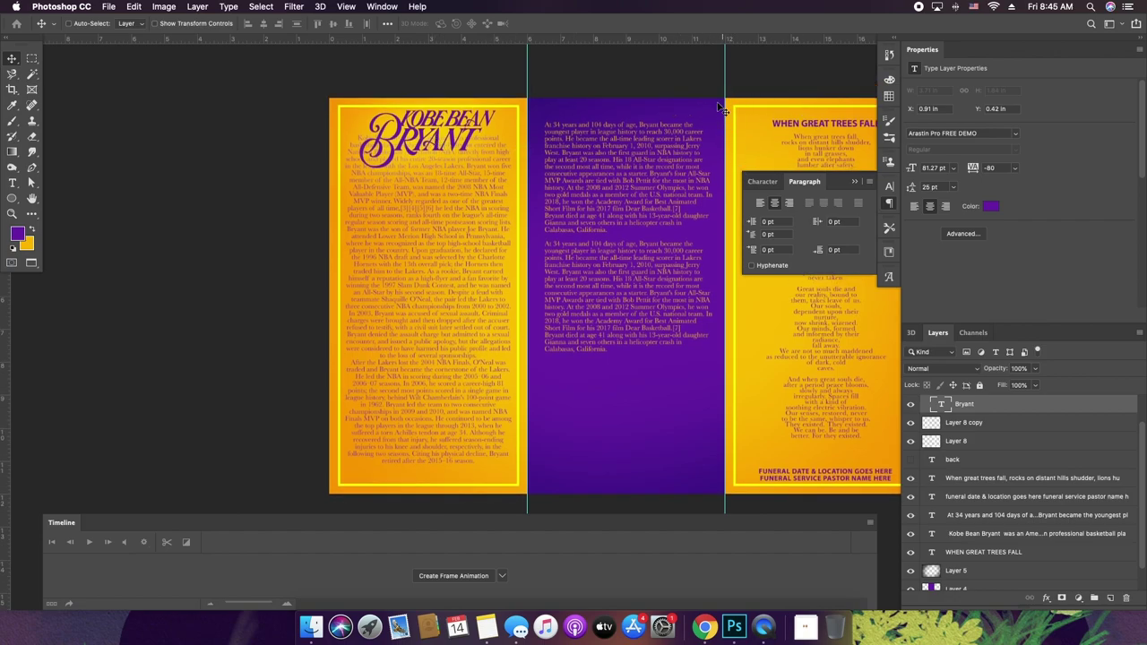
{"action": "scroll", "coordinate": [956, 415], "scroll_direction": "up", "scroll_amount": 2}
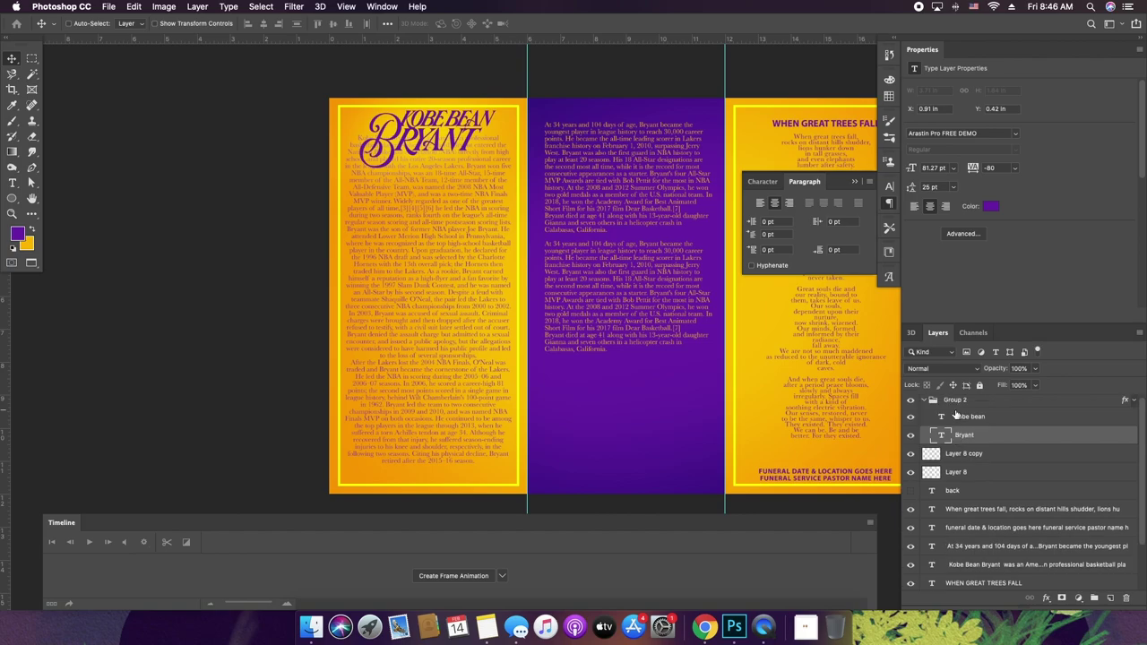
{"action": "key", "text": "super+shift+s"}
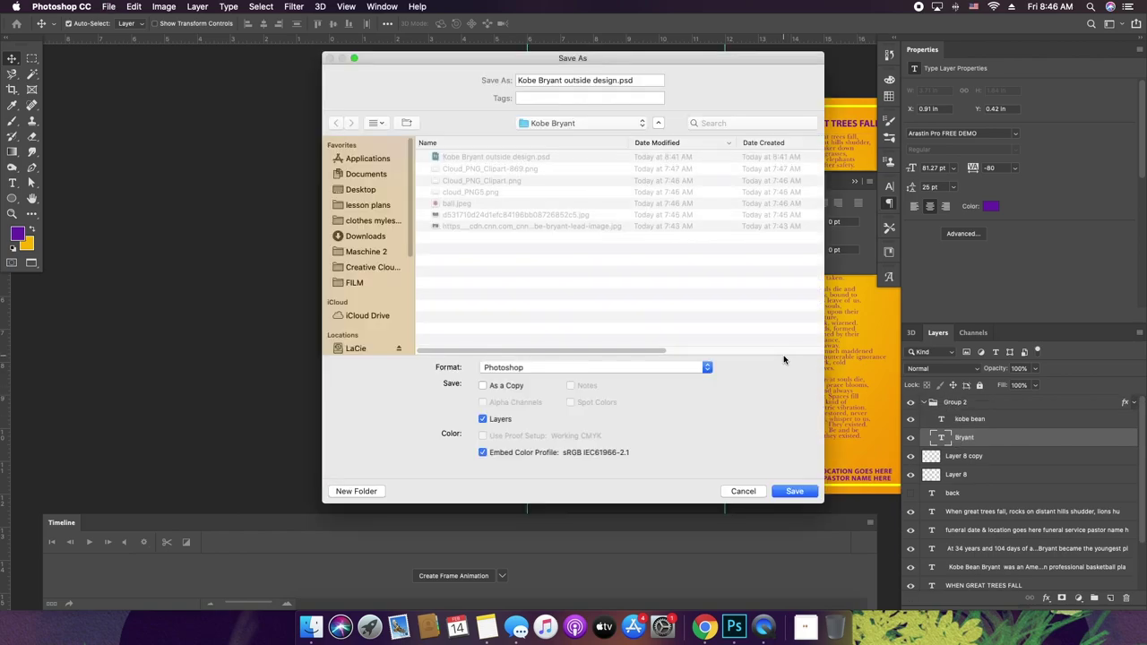
{"action": "double_click", "coordinate": [576, 81]}
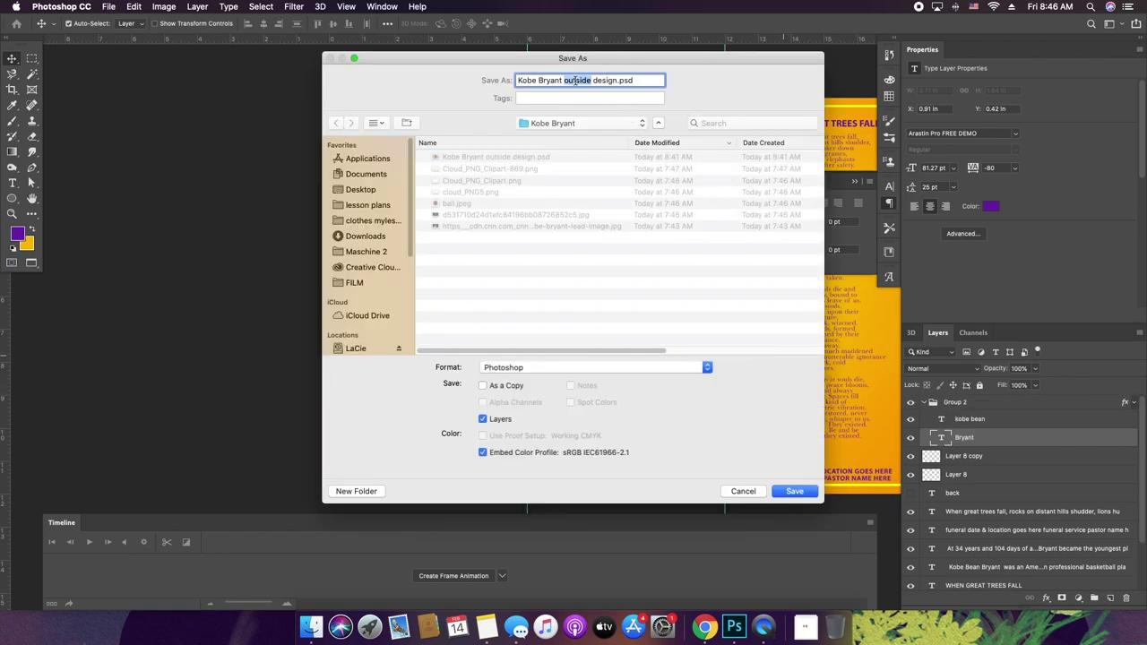
{"action": "type", "text": "inside"}
{"action": "key", "text": "Return"}
{"action": "key", "text": "Return"}
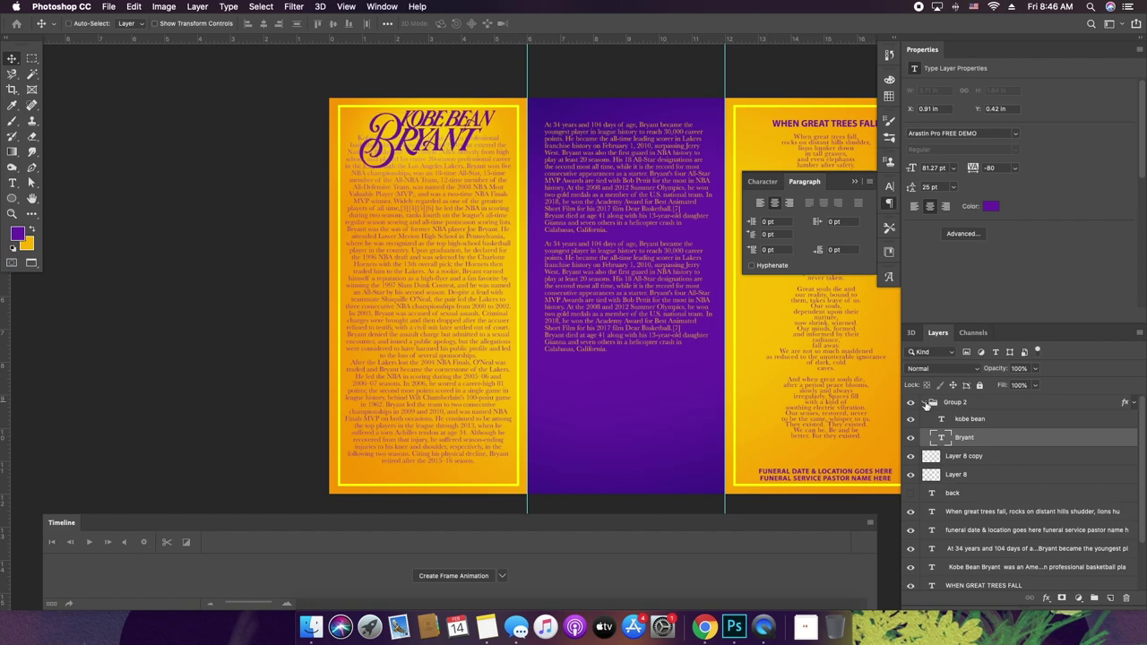
- Hide the large Bryant text layer in the first panel's title group
{"action": "left_click", "coordinate": [910, 403]}
{"action": "key", "text": "z"}
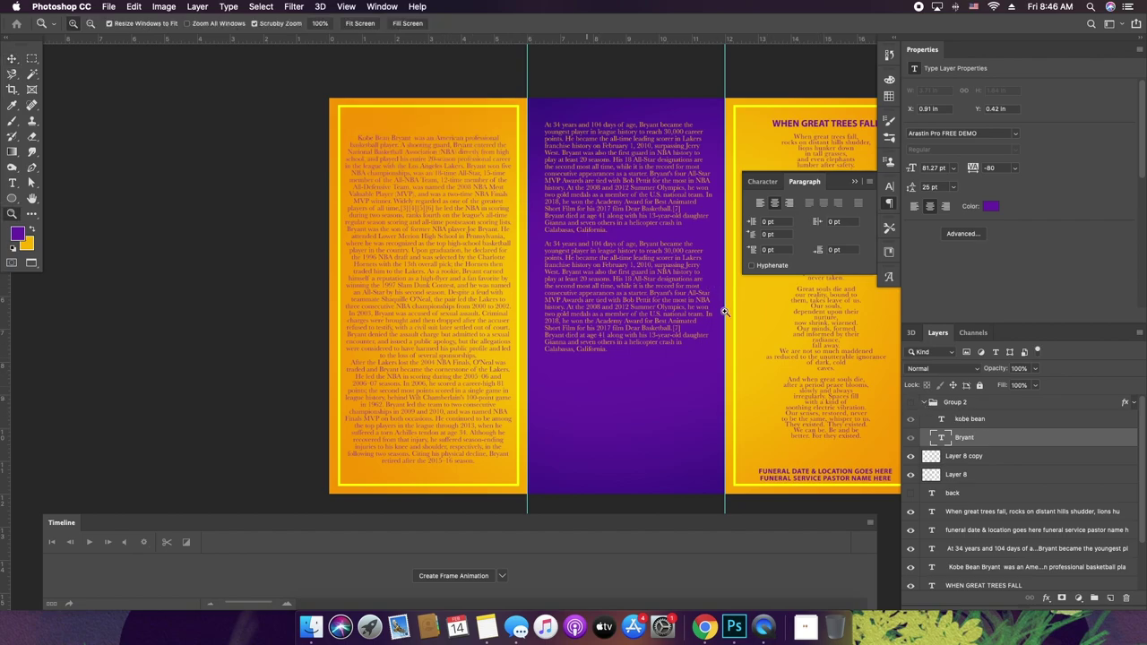
{"action": "left_click", "coordinate": [910, 402]}
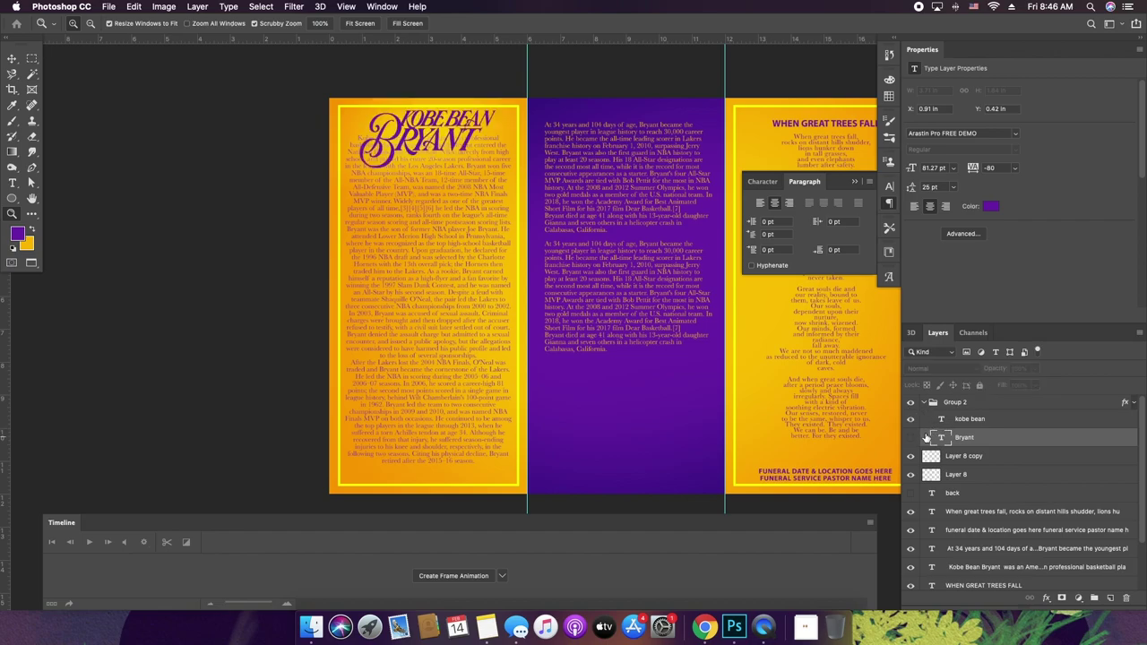
{"action": "left_click", "coordinate": [910, 438]}
- Extend the KOBE BEAN title to read KOBE BEAN BRYANT and centre it across the first panel above the biography
{"action": "key", "text": "v"}
{"action": "left_click_drag", "start_coordinate": [494, 129], "coordinate": [444, 126]}
{"action": "key", "text": "t"}
{"action": "left_click", "coordinate": [443, 121]}
{"action": "type", "text": "BRYANT"}
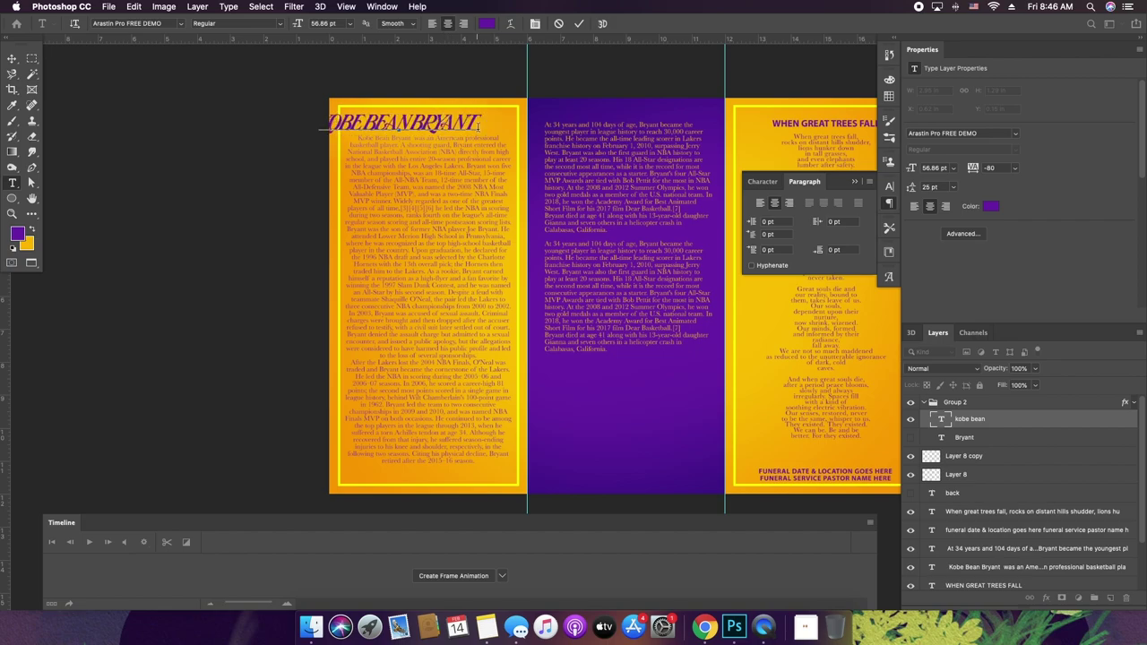
{"action": "left_click", "coordinate": [983, 419]}
{"action": "key", "text": "v"}
- Delete "Kobe Bean Bryant" from the start of the first panel's biography and left-align all of its text
{"action": "left_click_drag", "start_coordinate": [414, 135], "coordinate": [332, 141]}
{"action": "key", "text": "t"}
{"action": "key", "text": "BackSpace"}
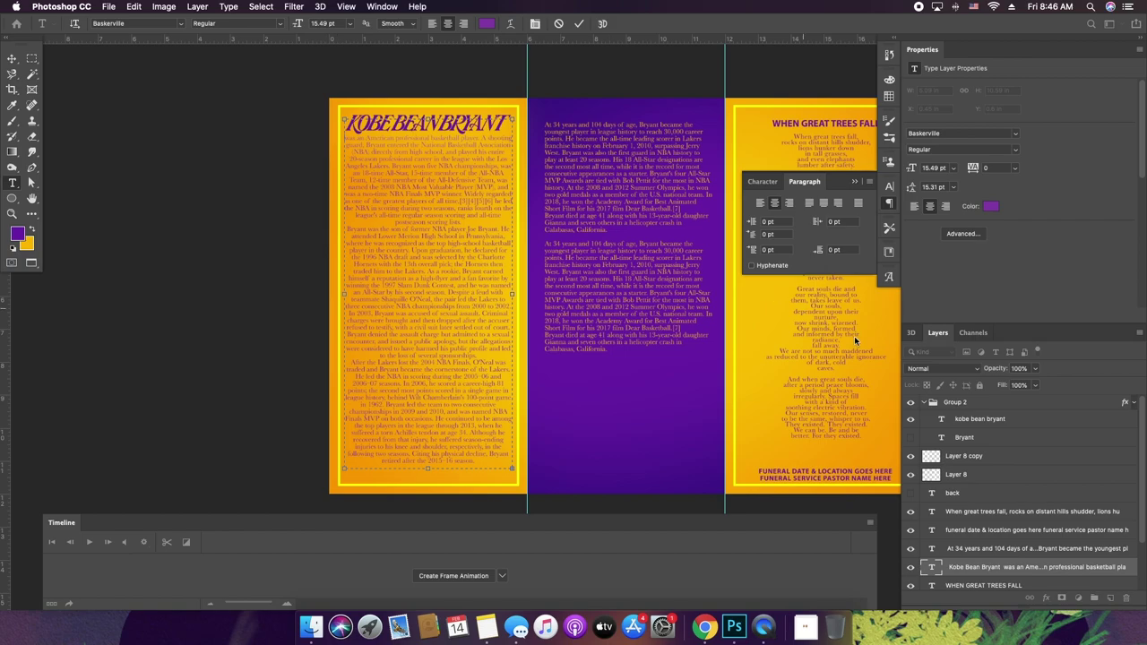
{"action": "key", "text": "super+a"}
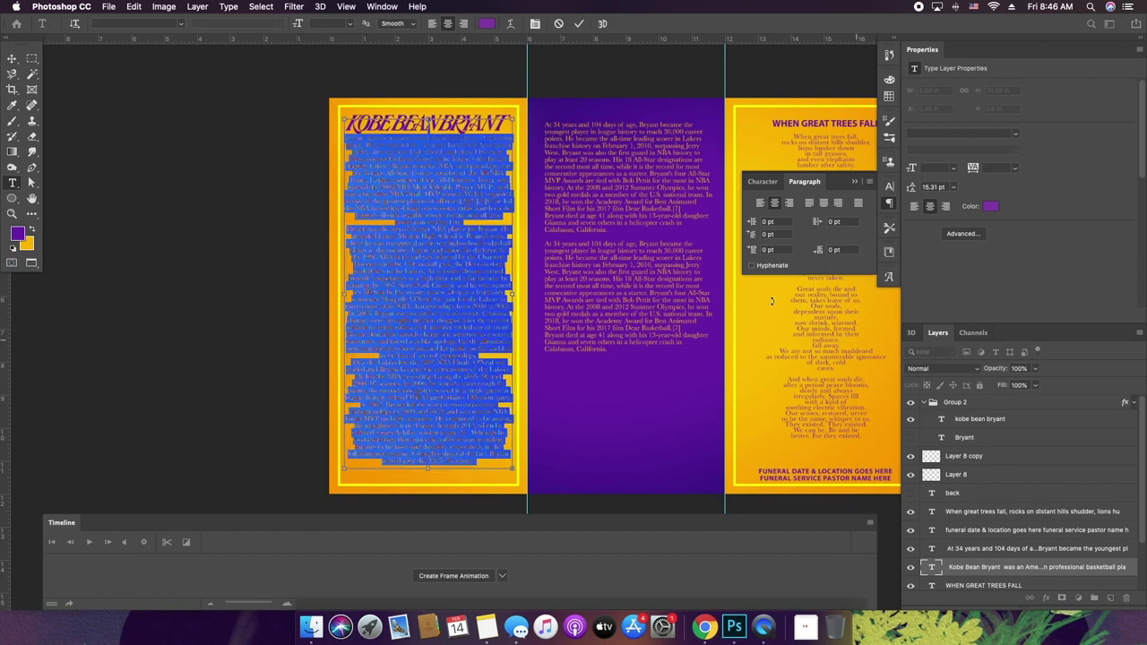
{"action": "left_click", "coordinate": [431, 23]}
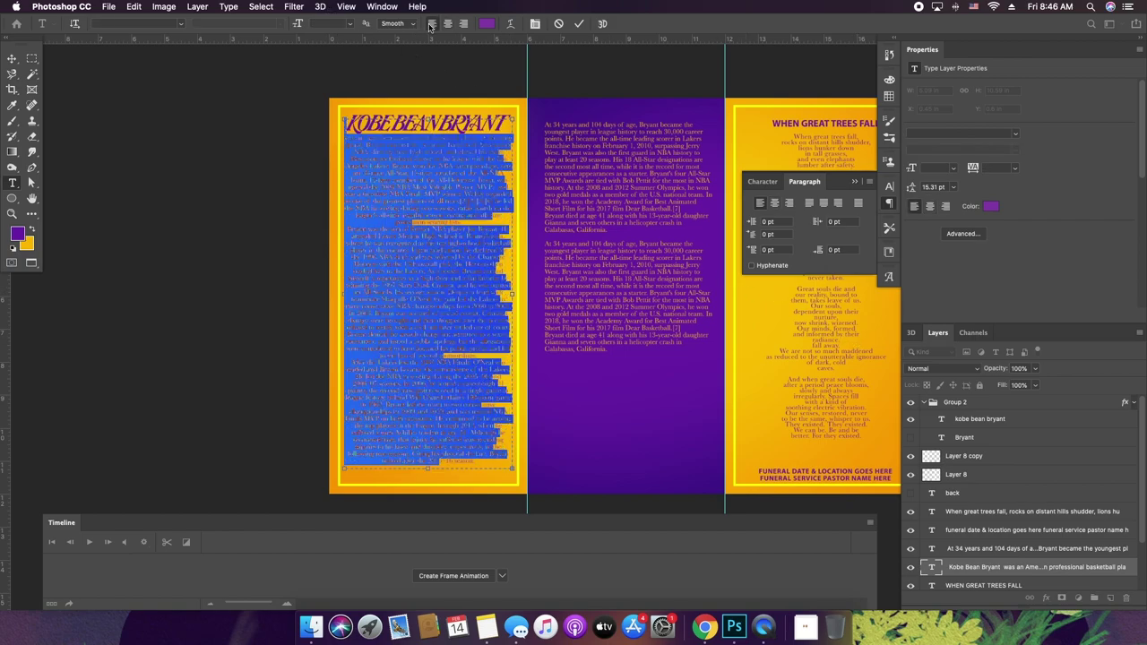
{"action": "left_click", "coordinate": [922, 571]}
- Insert blank lines between the first panel's biography paragraphs and extend its text box downward to fit the last line
{"action": "key", "text": "z"}
{"action": "left_click_drag", "start_coordinate": [446, 156], "coordinate": [546, 130]}
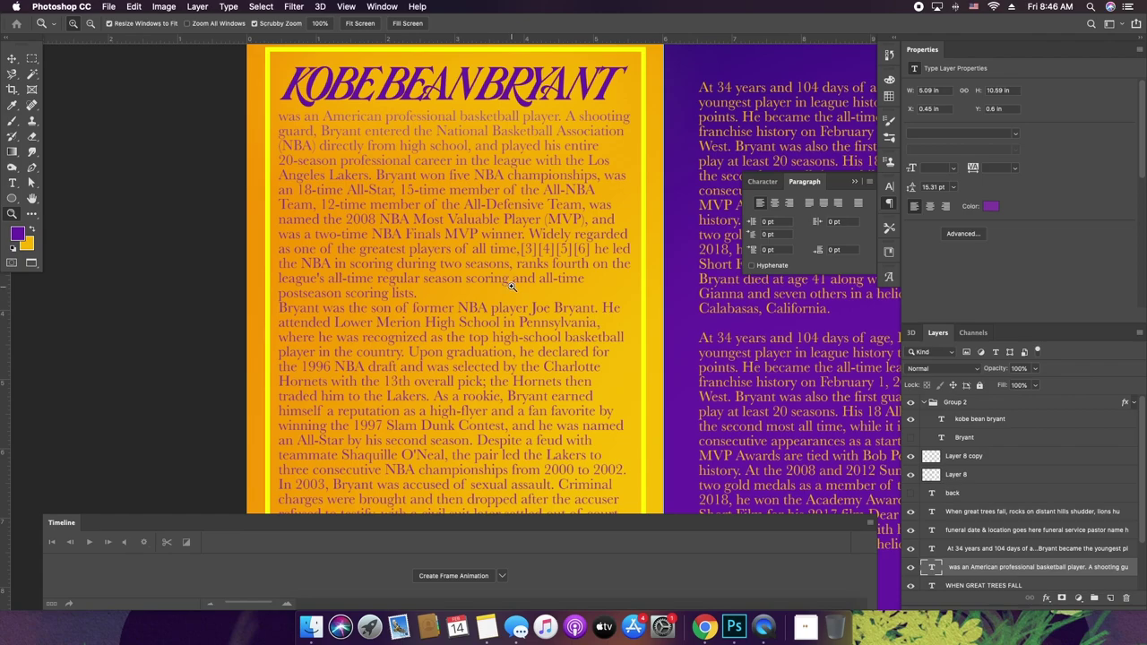
{"action": "left_click_drag", "start_coordinate": [450, 293], "coordinate": [433, 293]}
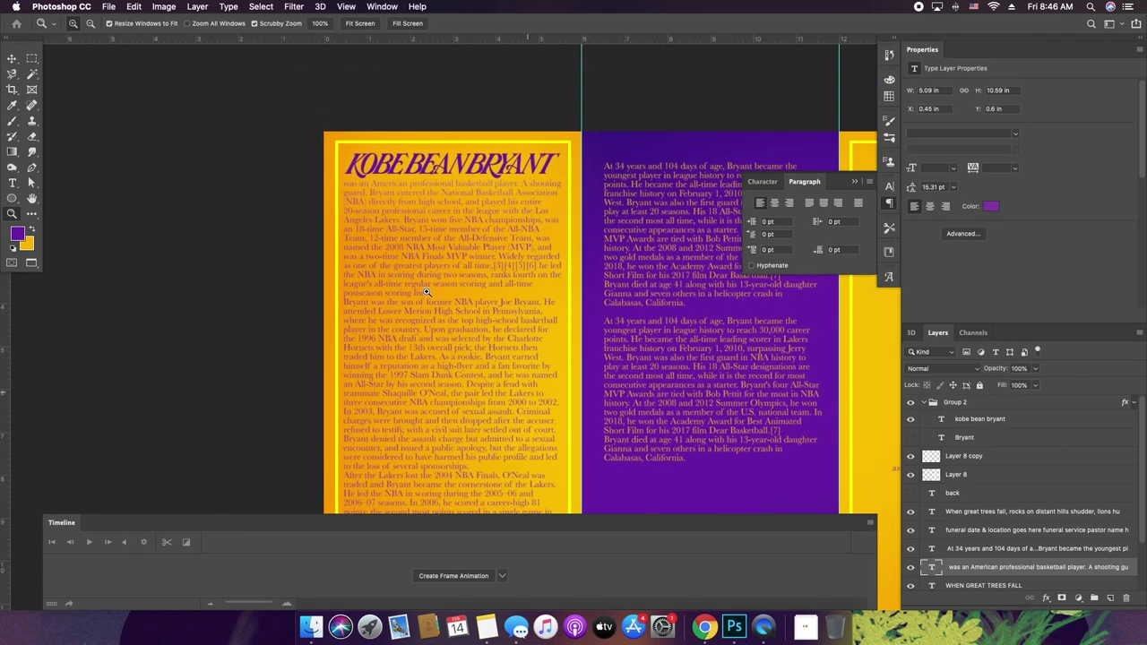
{"action": "key", "text": "t"}
{"action": "left_click_drag", "start_coordinate": [466, 331], "coordinate": [476, 166]}
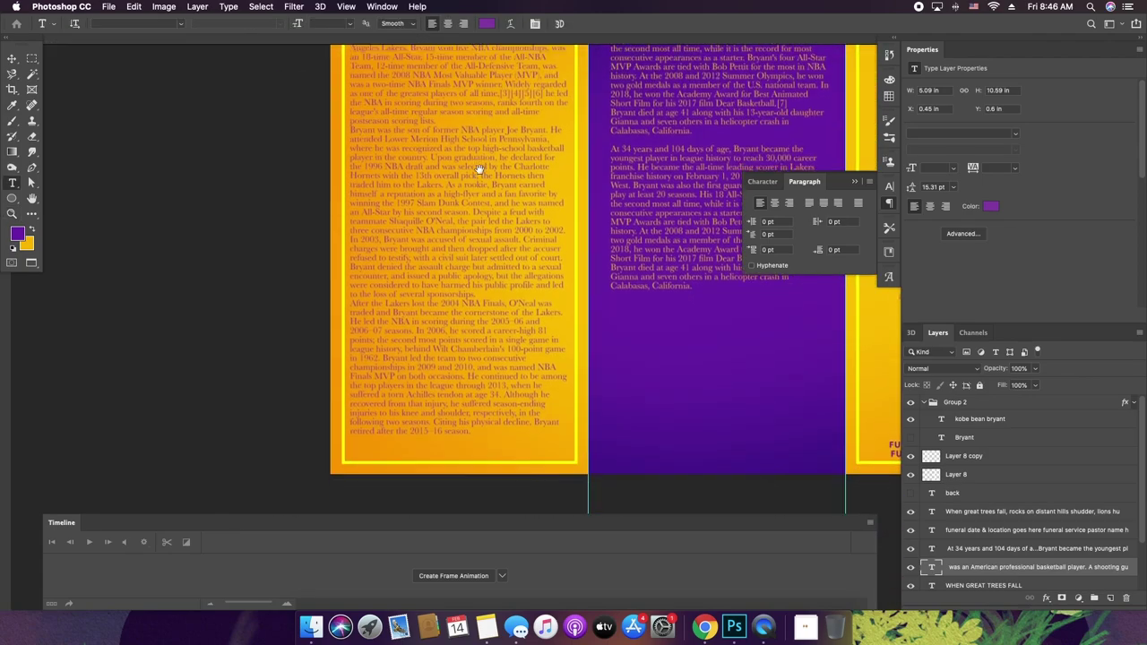
{"action": "left_click", "coordinate": [466, 121]}
{"action": "key", "text": "Return"}
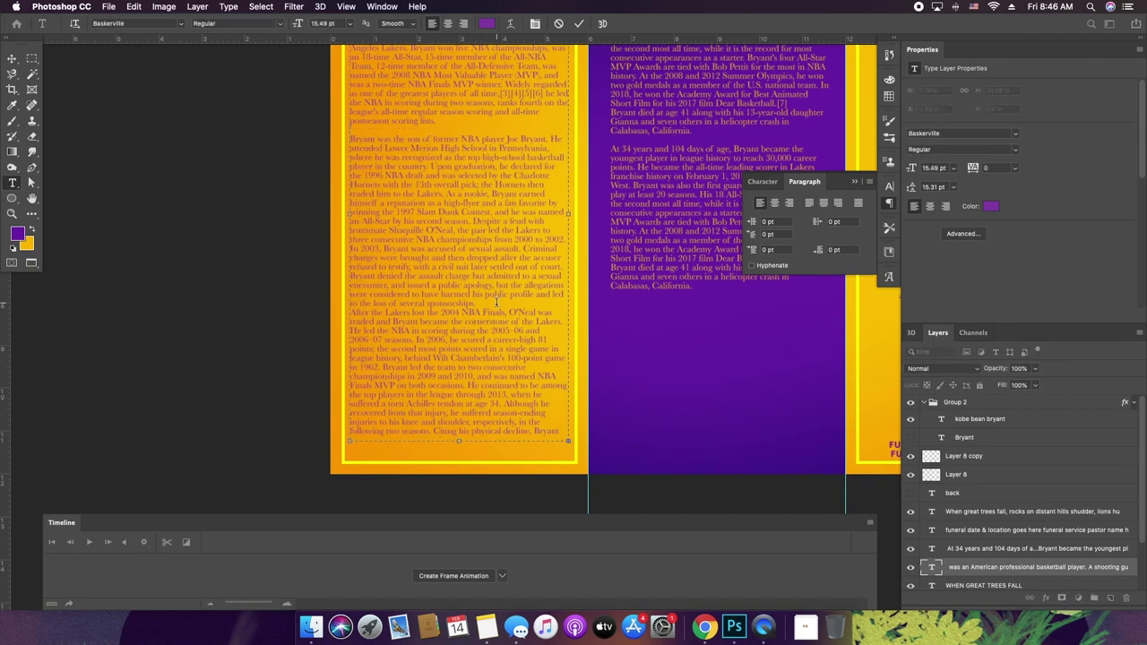
{"action": "key", "text": "Return"}
{"action": "mouse_move", "coordinate": [458, 441]}
{"action": "left_mouse_down"}
{"action": "mouse_move", "coordinate": [460, 502]}
{"action": "mouse_move", "coordinate": [468, 457]}
{"action": "left_mouse_up"}
{"action": "left_click", "coordinate": [795, 389]}
- Move the middle panel's text block slightly down so it starts about level with the first panel's biography
{"action": "key", "text": "v"}
{"action": "key", "text": "z"}
{"action": "left_click_drag", "start_coordinate": [644, 339], "coordinate": [607, 283]}
{"action": "key", "text": "v"}
{"action": "left_click", "coordinate": [608, 274]}
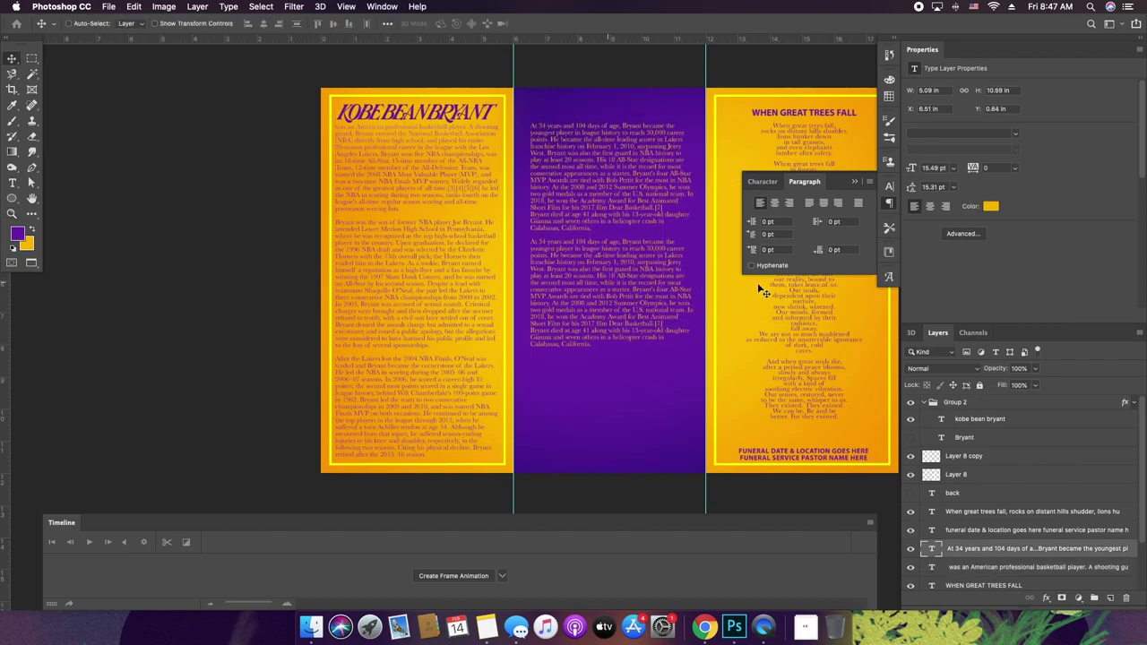
- Replace the whole poem in the third panel with the word EULOGY followed by a row of leader dots
{"action": "left_click", "coordinate": [853, 182]}
{"action": "left_click_drag", "start_coordinate": [776, 210], "coordinate": [706, 207]}
{"action": "double_click", "coordinate": [731, 124]}
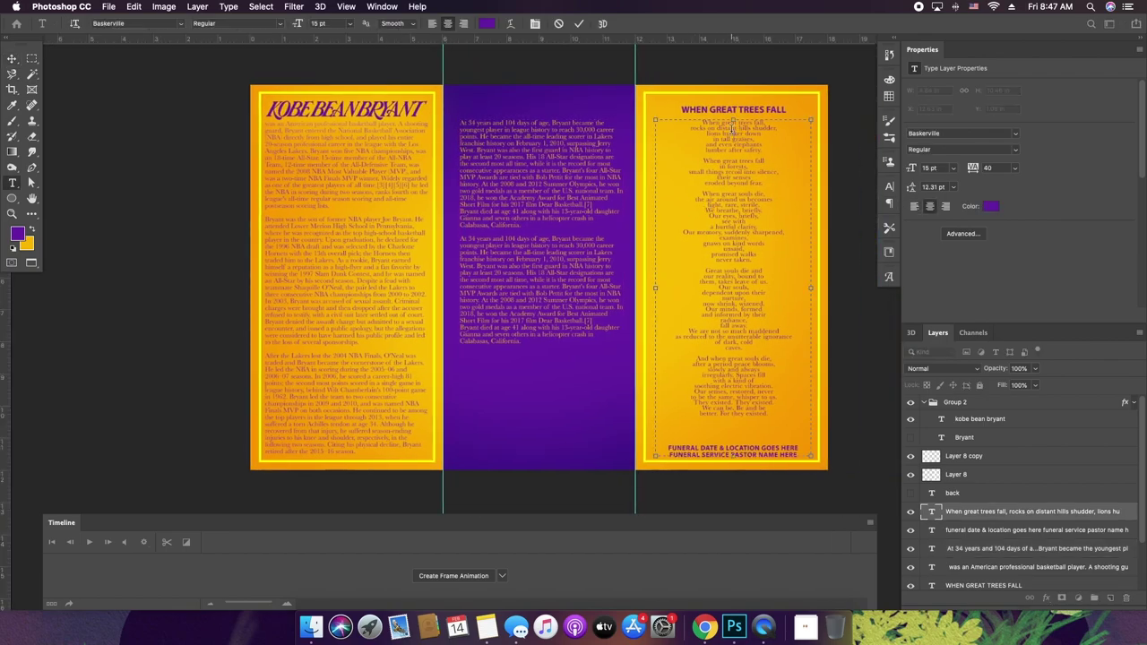
{"action": "key", "text": "super+a"}
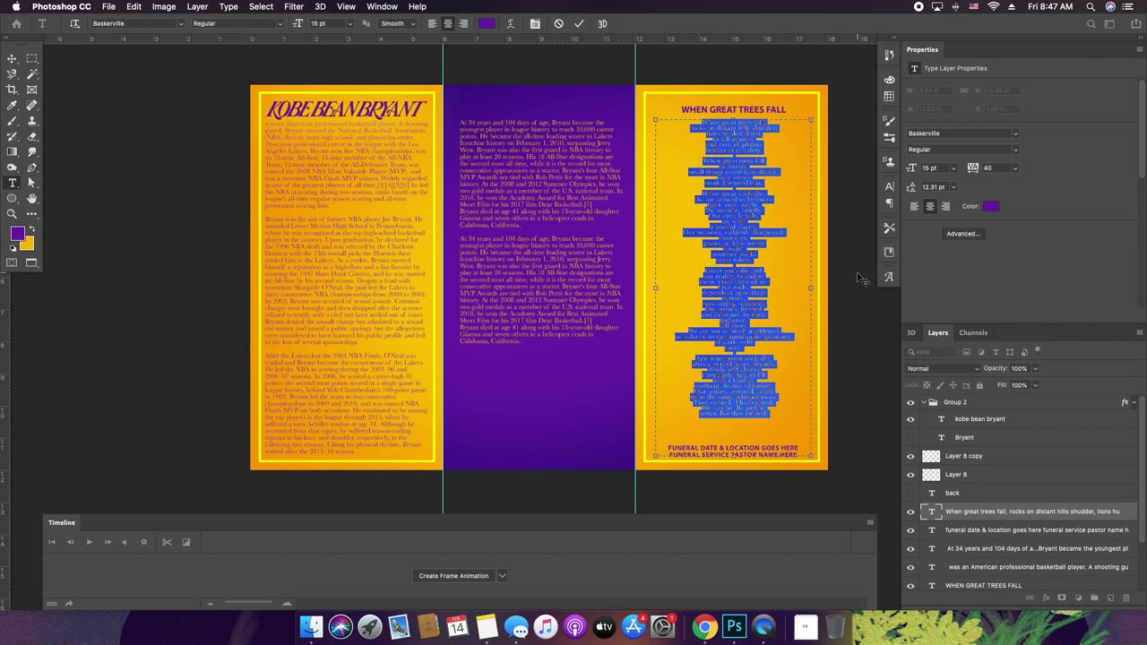
{"action": "key", "text": "BackSpace"}
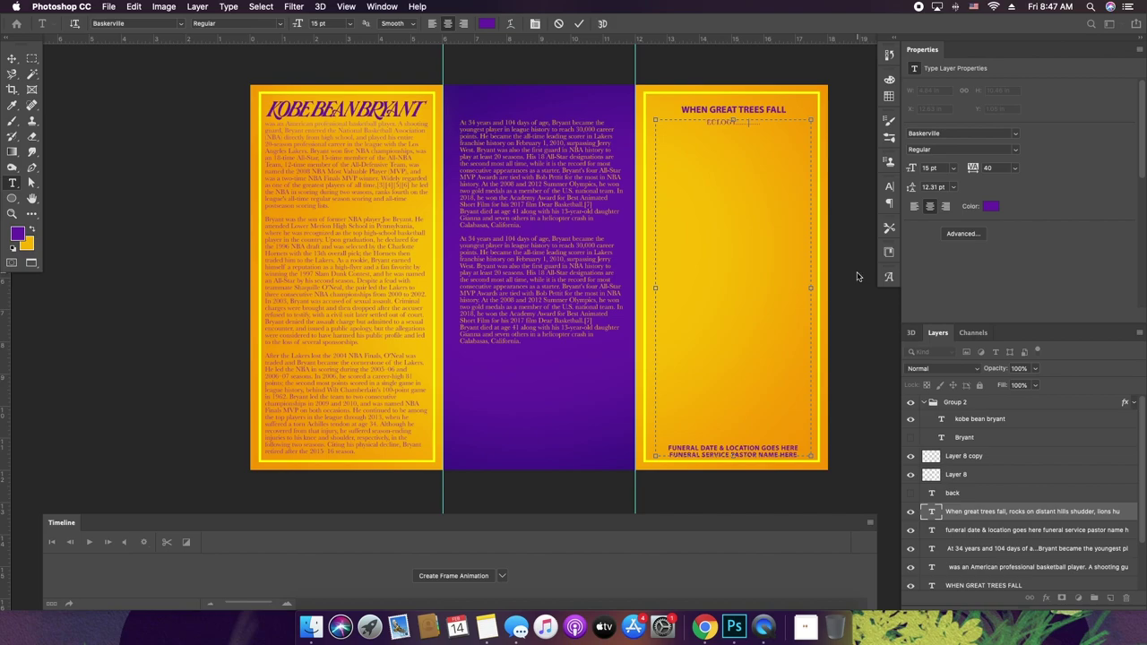
{"action": "type", "text": ".................."}
{"action": "key", "text": "super+Return"}
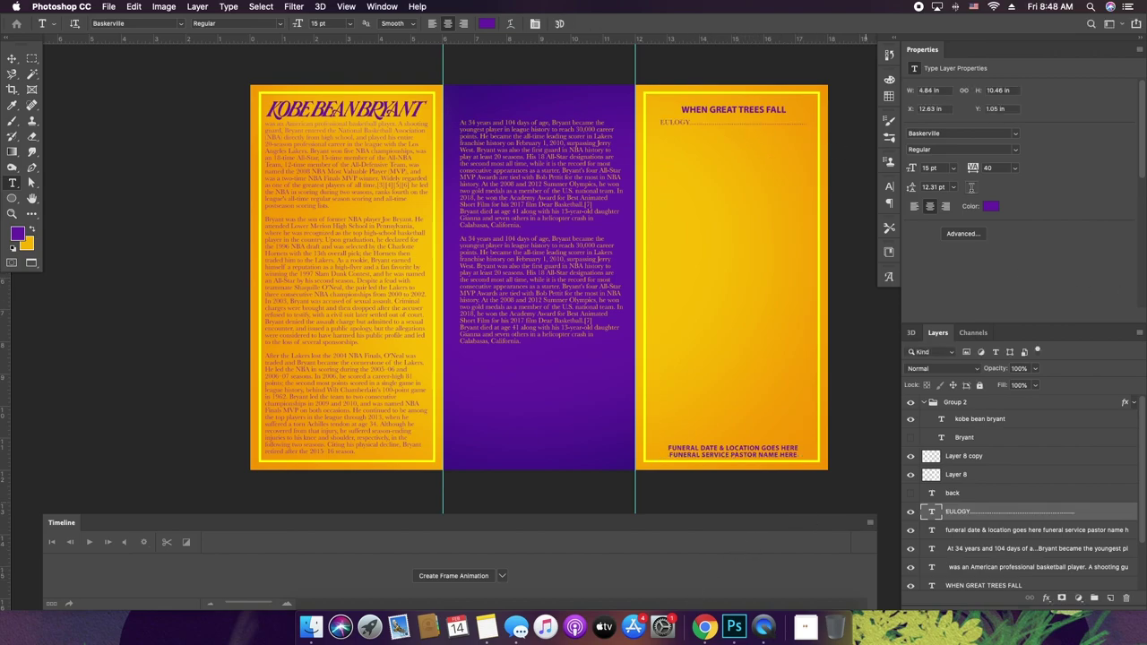
- Shrink the Photoshop window so the browser's Order of Service sample shows beside the document
{"action": "key", "text": "v"}
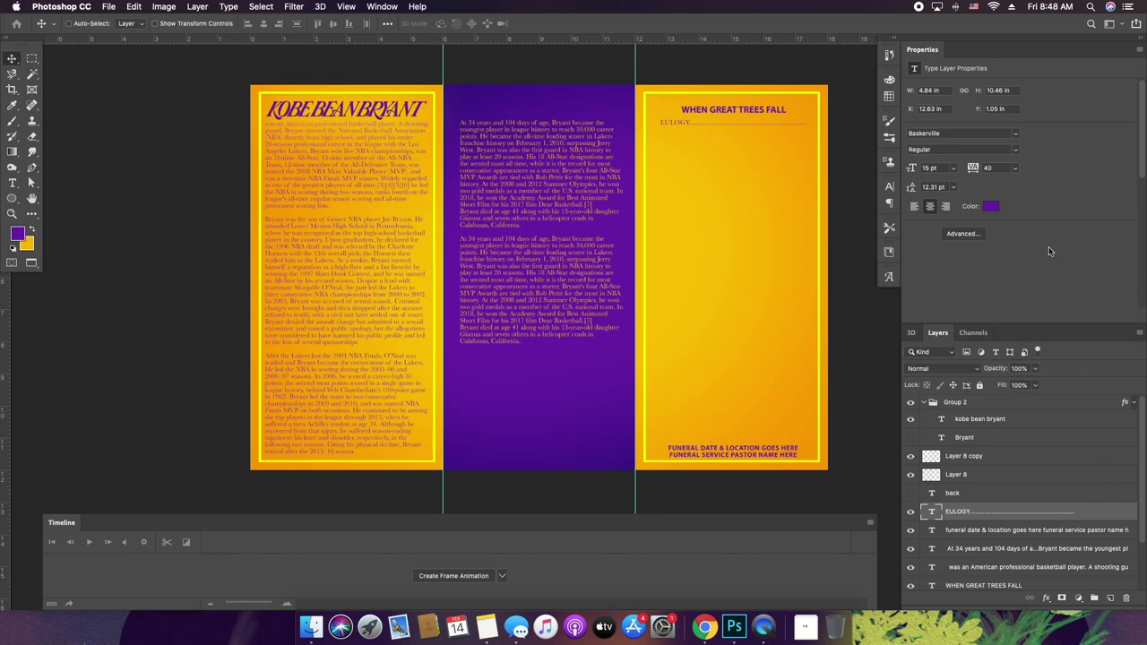
{"action": "key", "text": "f"}
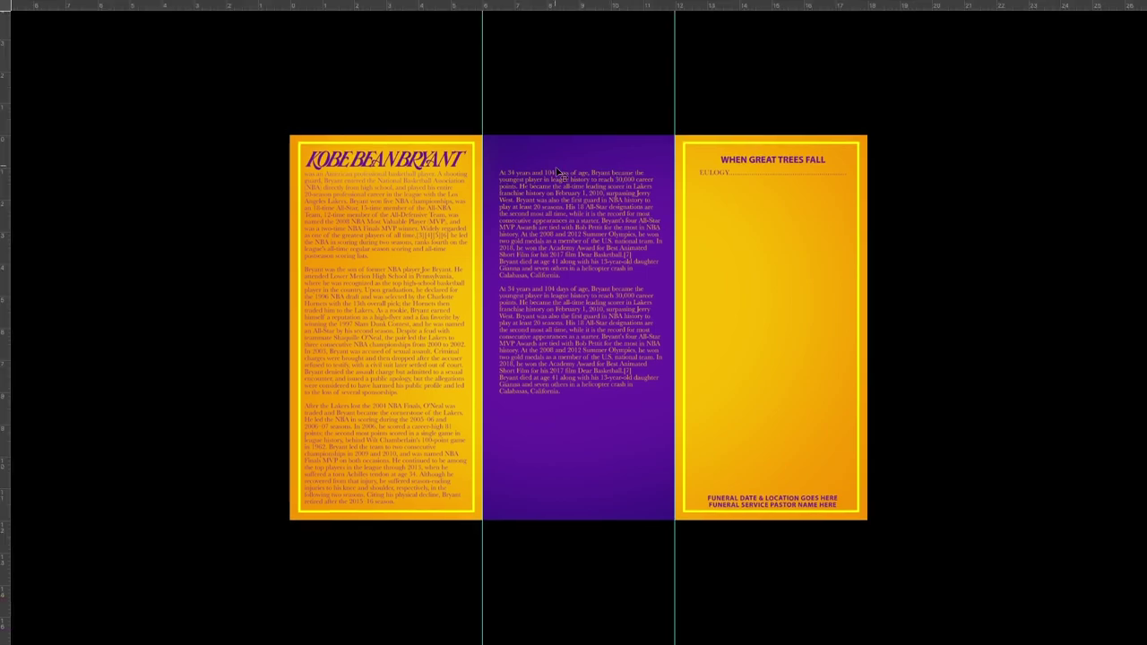
{"action": "key", "text": "f"}
{"action": "left_click_drag", "start_coordinate": [1144, 225], "coordinate": [845, 231]}
{"action": "left_click_drag", "start_coordinate": [368, 170], "coordinate": [242, 212]}
- Replace the third panel's "WHEN GREAT TREES FALL" heading with "ORDER OF SERVICE"
{"action": "key", "text": "super+plus"}
{"action": "scroll", "coordinate": [250, 220], "scroll_direction": "up", "scroll_amount": 5}
{"action": "scroll", "coordinate": [251, 220], "scroll_direction": "right", "scroll_amount": 5}
{"action": "key", "text": "t"}
{"action": "triple_click", "coordinate": [284, 227]}
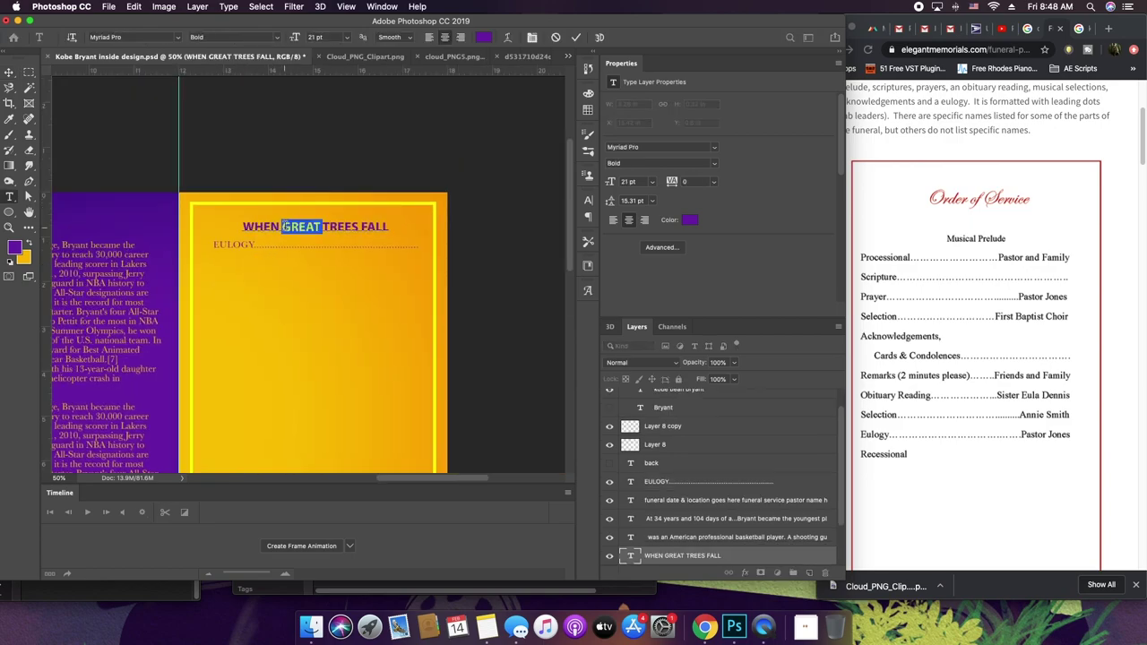
{"action": "type", "text": "ORDER OF SERVICE"}
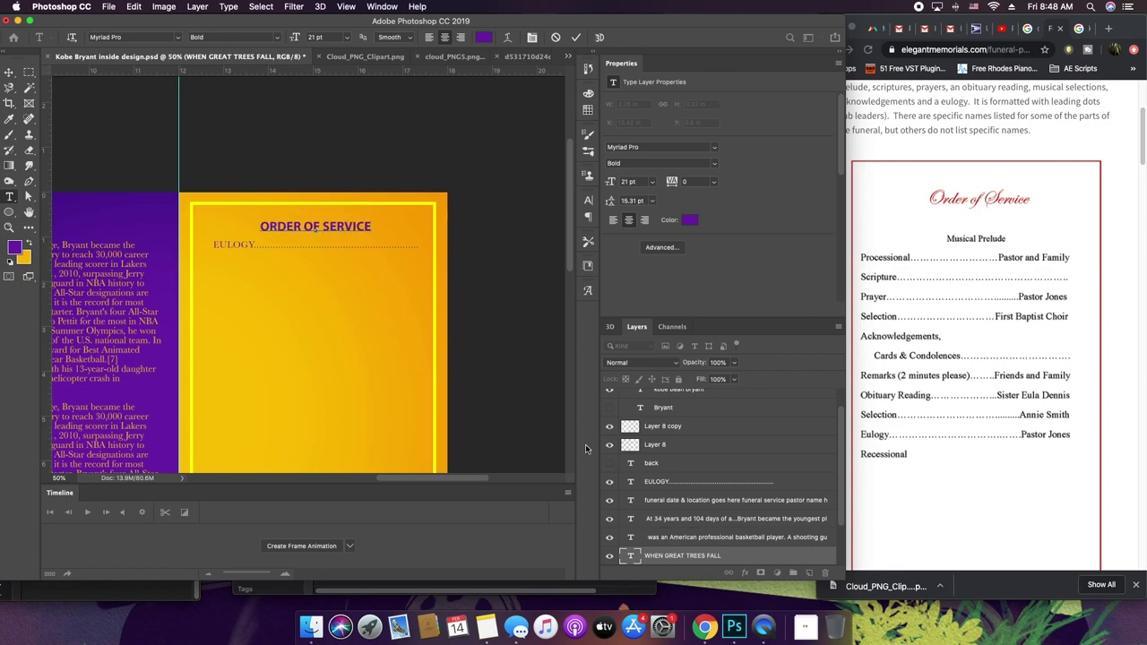
{"action": "left_click", "coordinate": [626, 560]}
{"action": "key", "text": "v"}
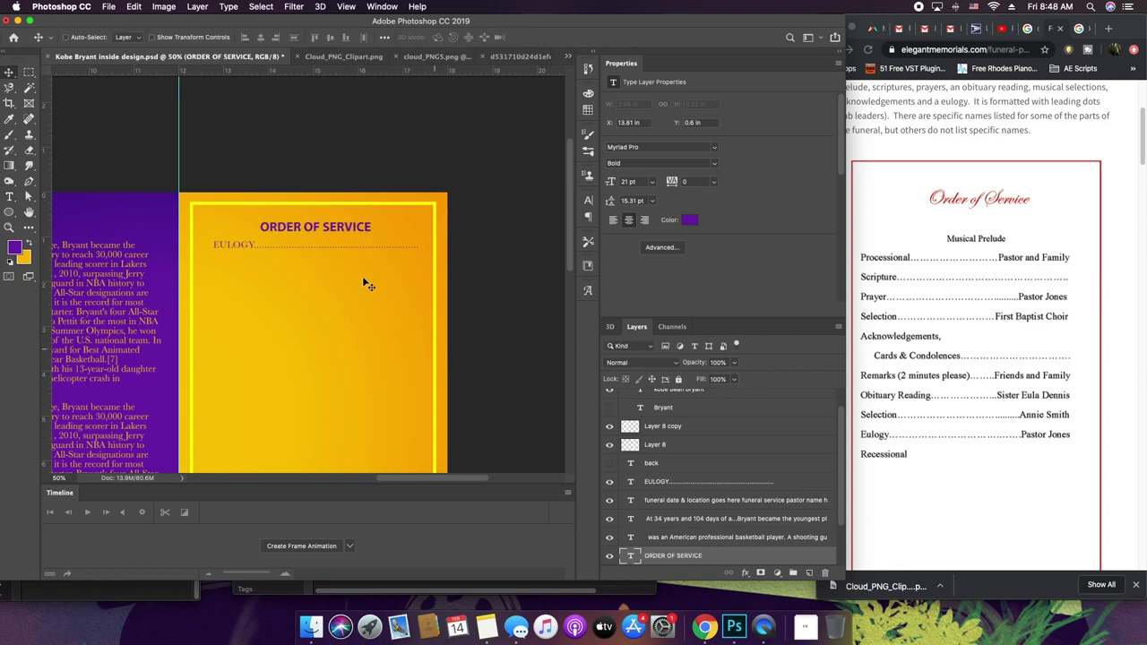
- Change the EULOGY line to PROCESSIONAL with leader dots, ending in FAMILY at the far end of the line
{"action": "key", "text": "t"}
{"action": "left_click", "coordinate": [235, 244]}
{"action": "double_click", "coordinate": [235, 244]}
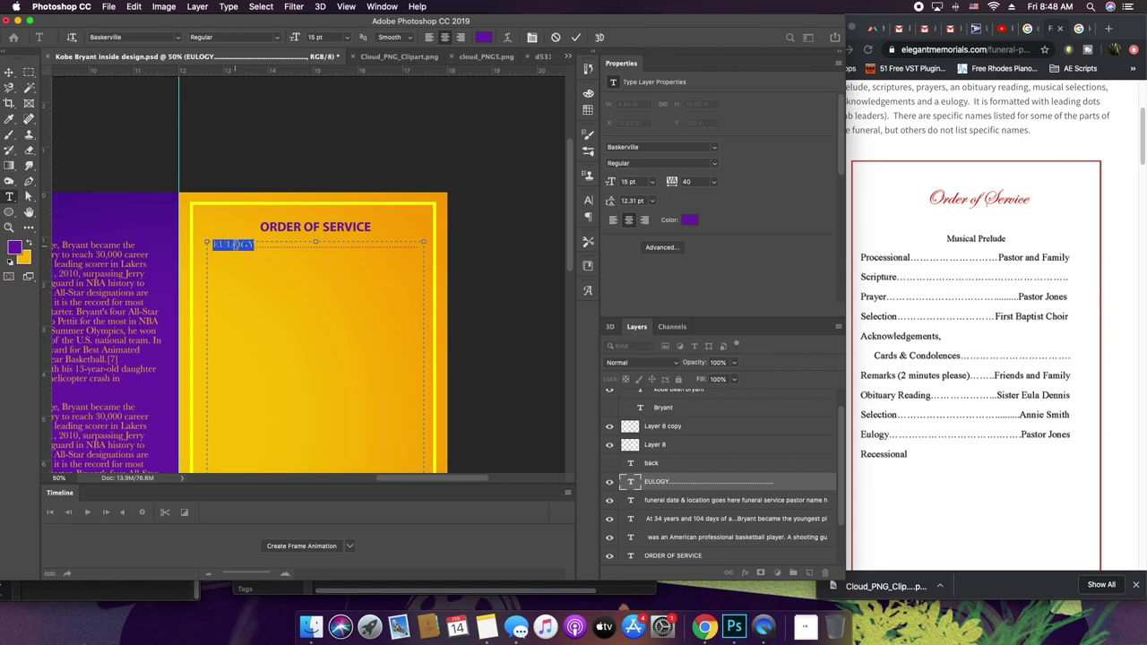
{"action": "type", "text": "PROCESSIONAL............"}
{"action": "left_click_drag", "start_coordinate": [301, 254], "coordinate": [403, 242]}
{"action": "left_click", "coordinate": [403, 246]}
{"action": "left_click_drag", "start_coordinate": [387, 247], "coordinate": [439, 261]}
{"action": "type", "text": "FAMILY"}
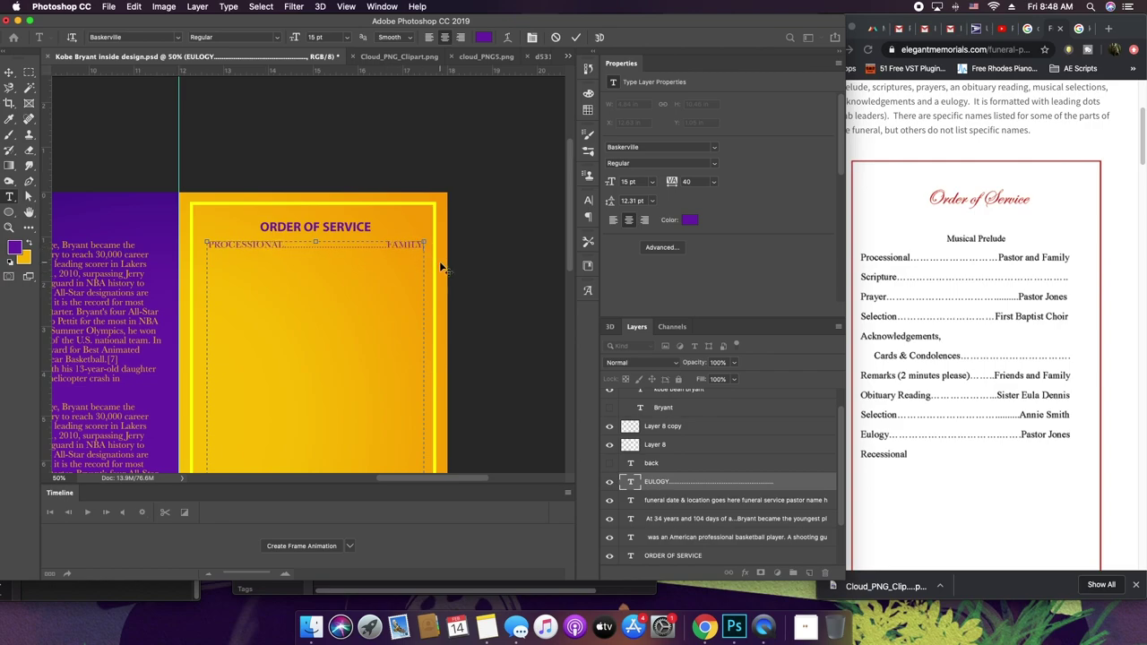
- Copy the PROCESSIONAL leader line and paste it repeatedly to build a stack of identical lines below the heading
{"action": "key", "text": "super+a"}
{"action": "key", "text": "super+c"}
{"action": "key", "text": "super+v"}
{"action": "key", "text": "super+v"}
{"action": "key", "text": "ctrl+v"}
{"action": "key", "text": "ctrl+v"}
{"action": "key", "text": "ctrl+v"}
{"action": "key", "text": "ctrl+v"}
{"action": "key", "text": "ctrl+v"}
{"action": "key", "text": "ctrl+v"}
{"action": "key", "text": "ctrl+v"}
{"action": "key", "text": "ctrl+v"}
{"action": "key", "text": "ctrl+v"}
{"action": "key", "text": "ctrl+v"}
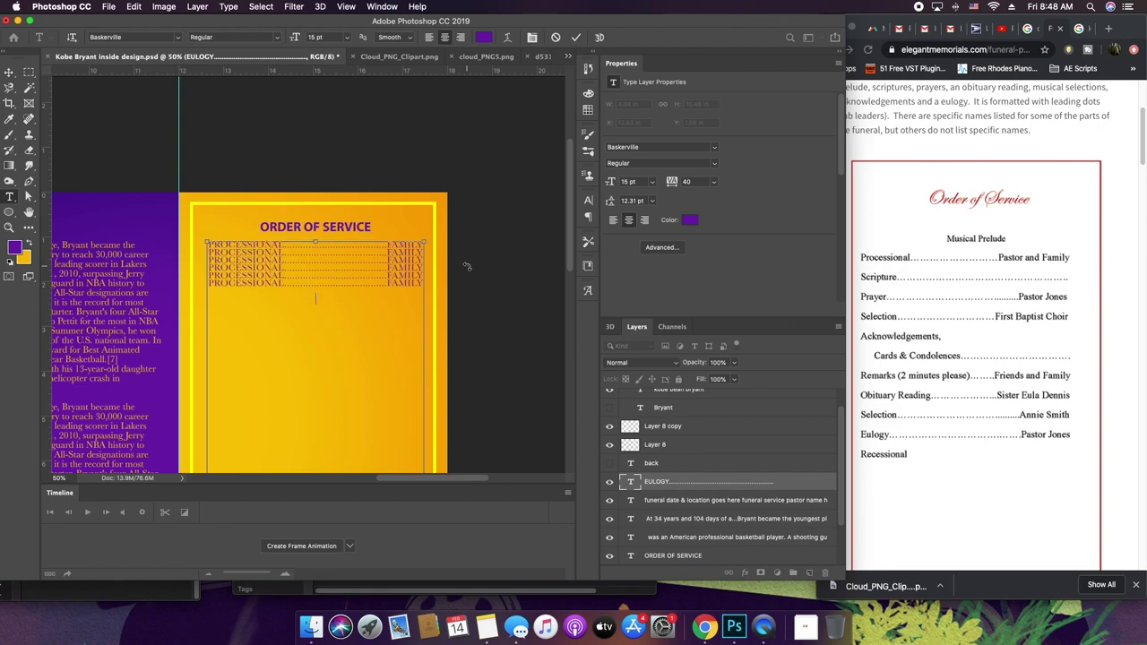
- Change the second PROCESSIONAL line to SCRIPTURE with leader dots, ending in PASTOR
{"action": "double_click", "coordinate": [245, 252]}
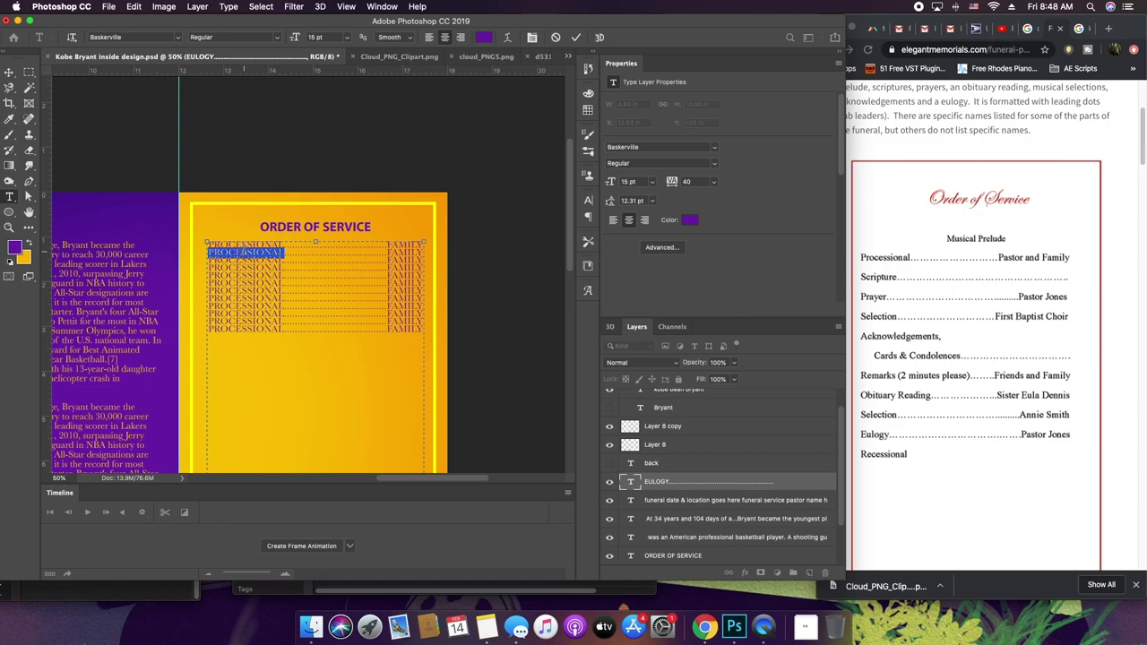
{"action": "type", "text": "SCRIPTURE...."}
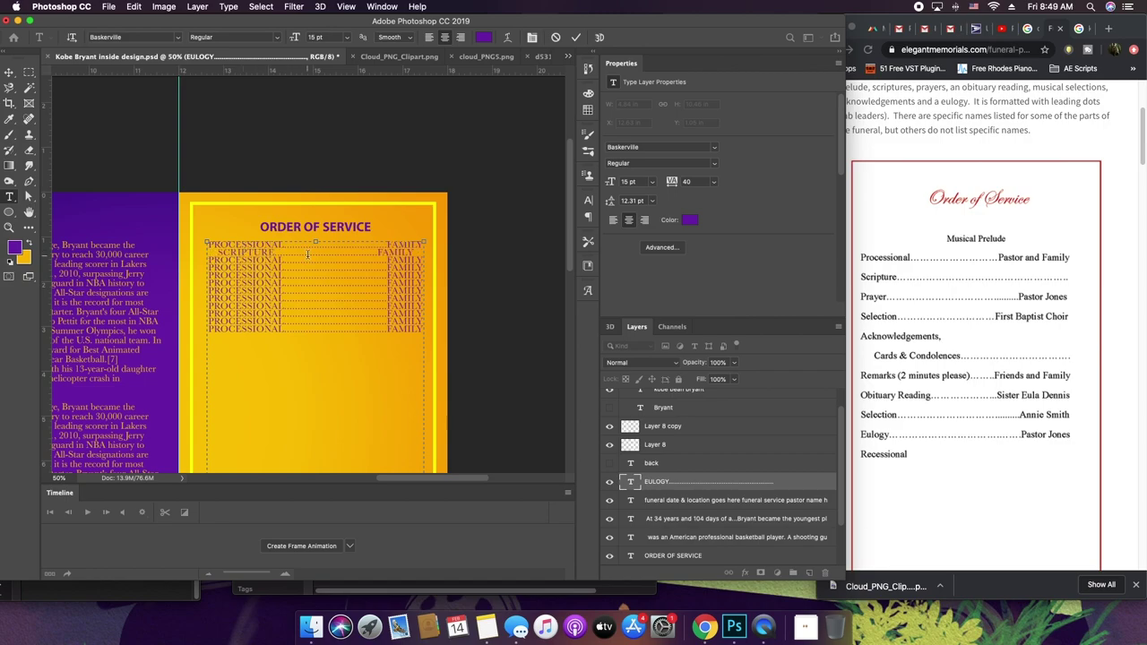
{"action": "double_click", "coordinate": [405, 253]}
{"action": "type", "text": "PASTOR"}
{"action": "left_click", "coordinate": [375, 252]}
{"action": "type", "text": "........"}
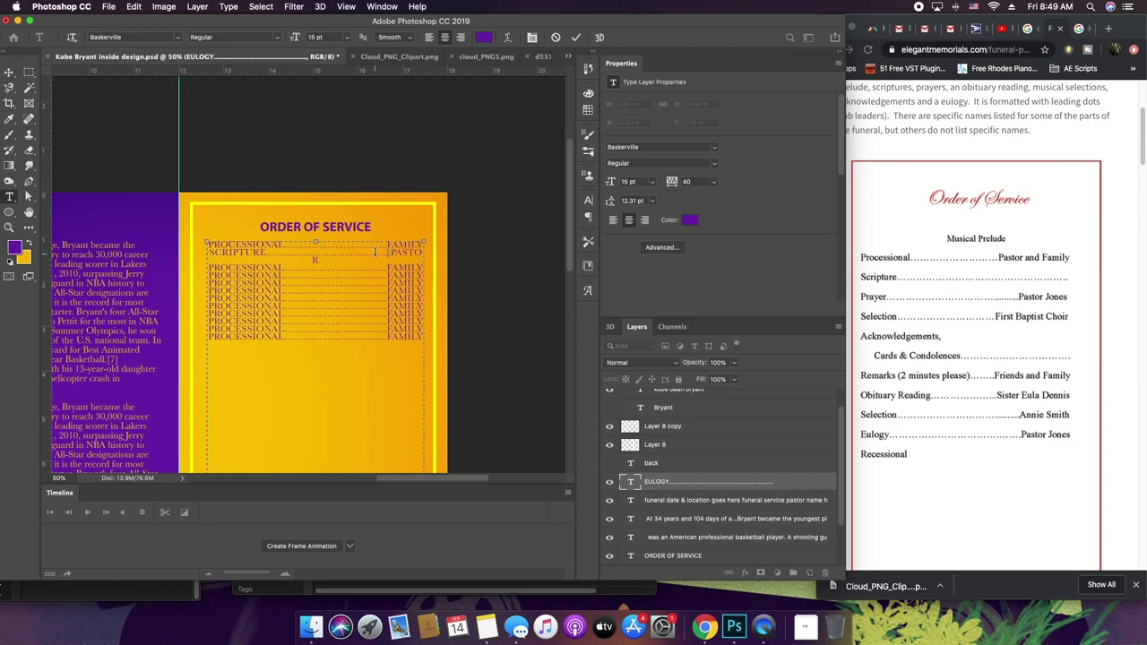
{"action": "key", "text": "BackSpace"}
{"action": "key", "text": "ctrl+a"}
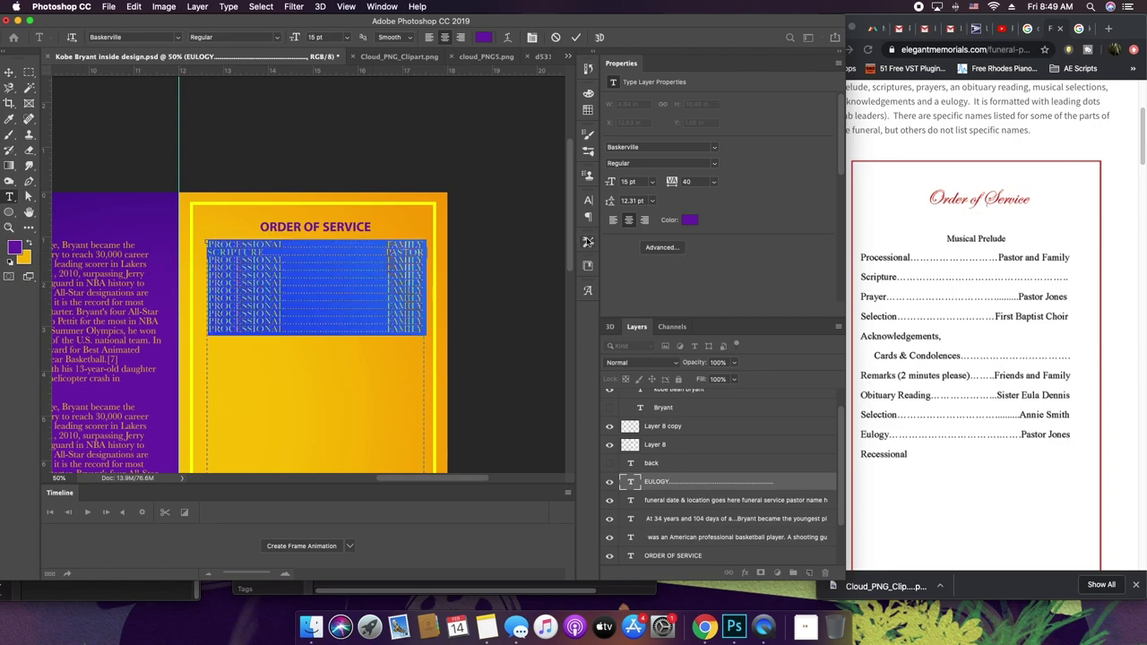
{"action": "left_click", "coordinate": [590, 205]}
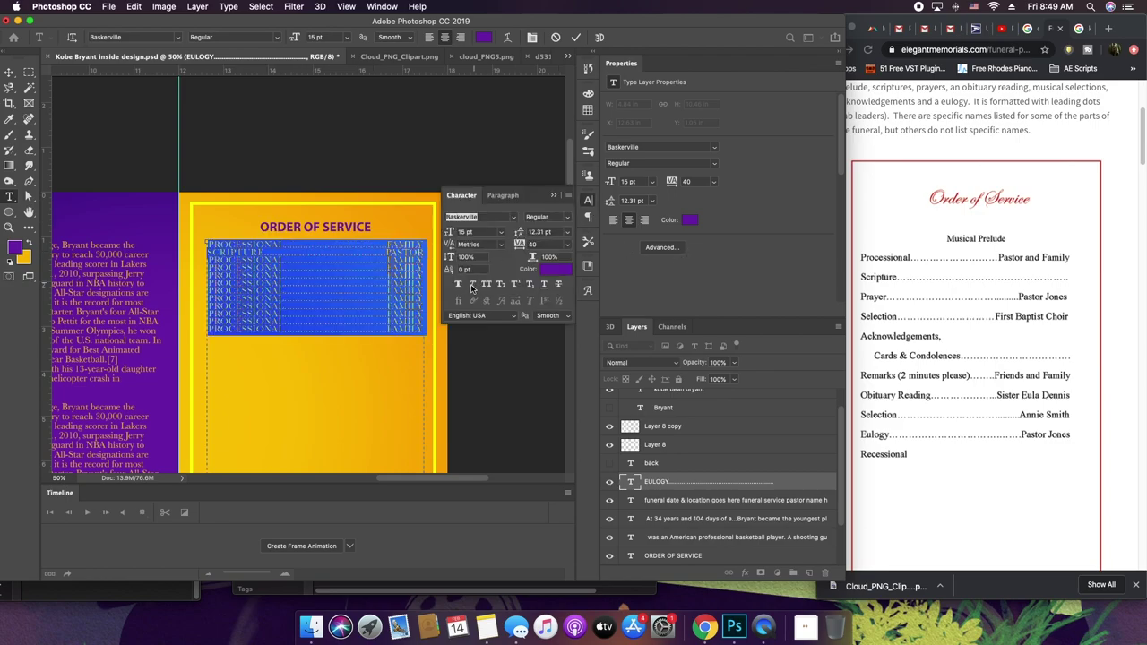
{"action": "left_click", "coordinate": [314, 251]}
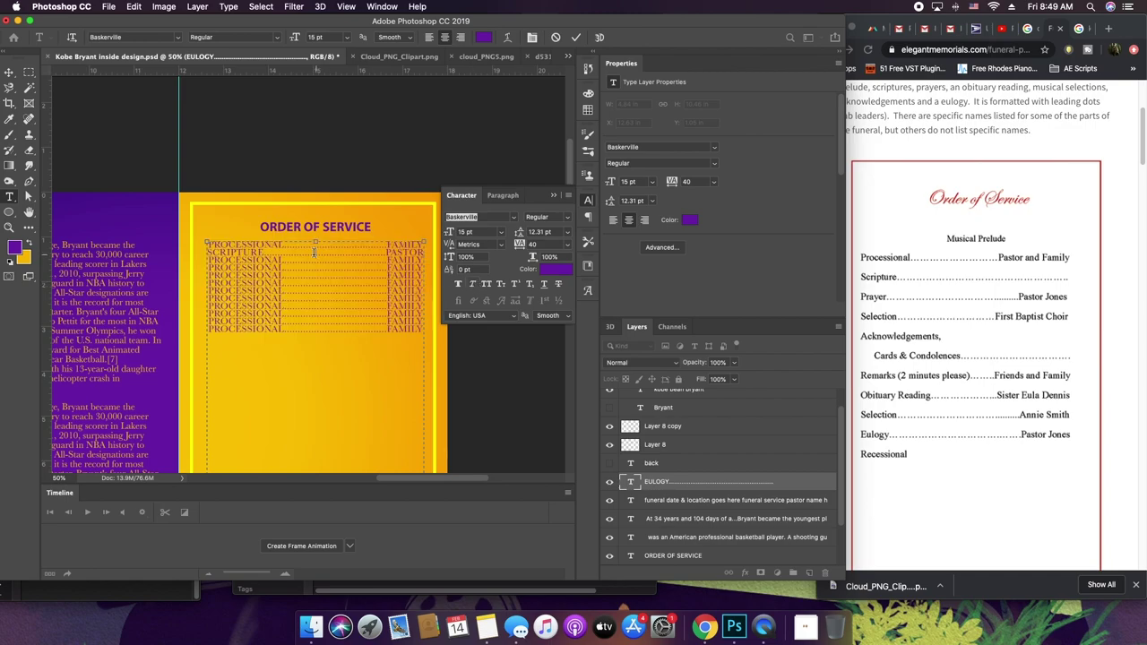
- Replace the whole stack of uppercase lines with one mixed-case line reading Processional, leader dots and Family
{"action": "key", "text": "ctrl+a"}
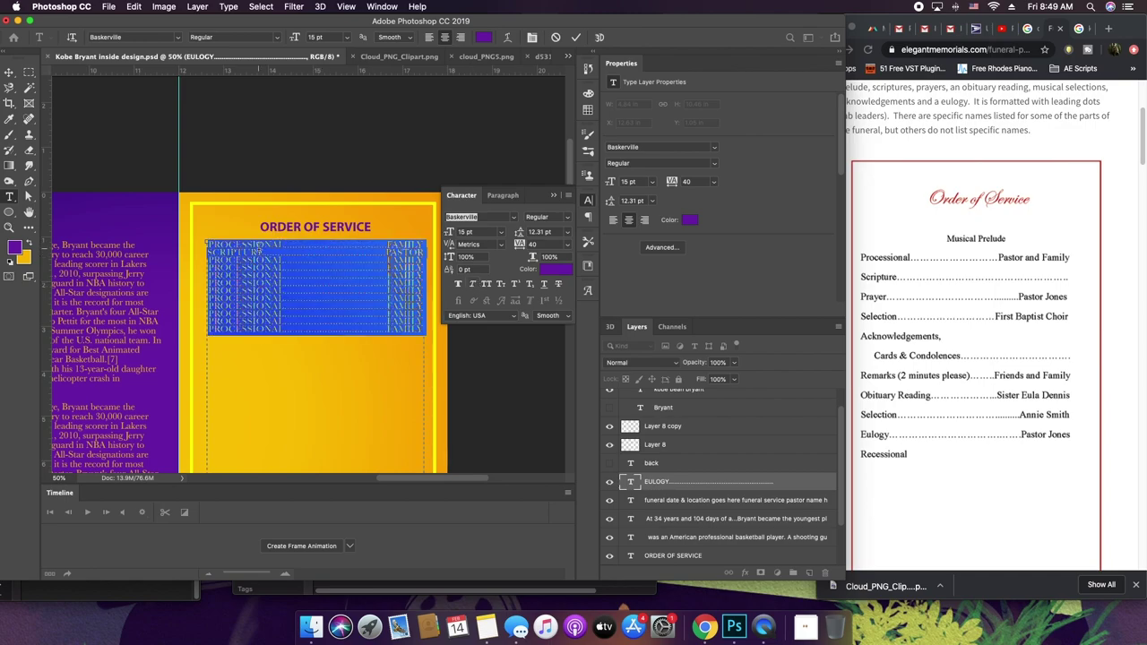
{"action": "type", "text": "Processional."}
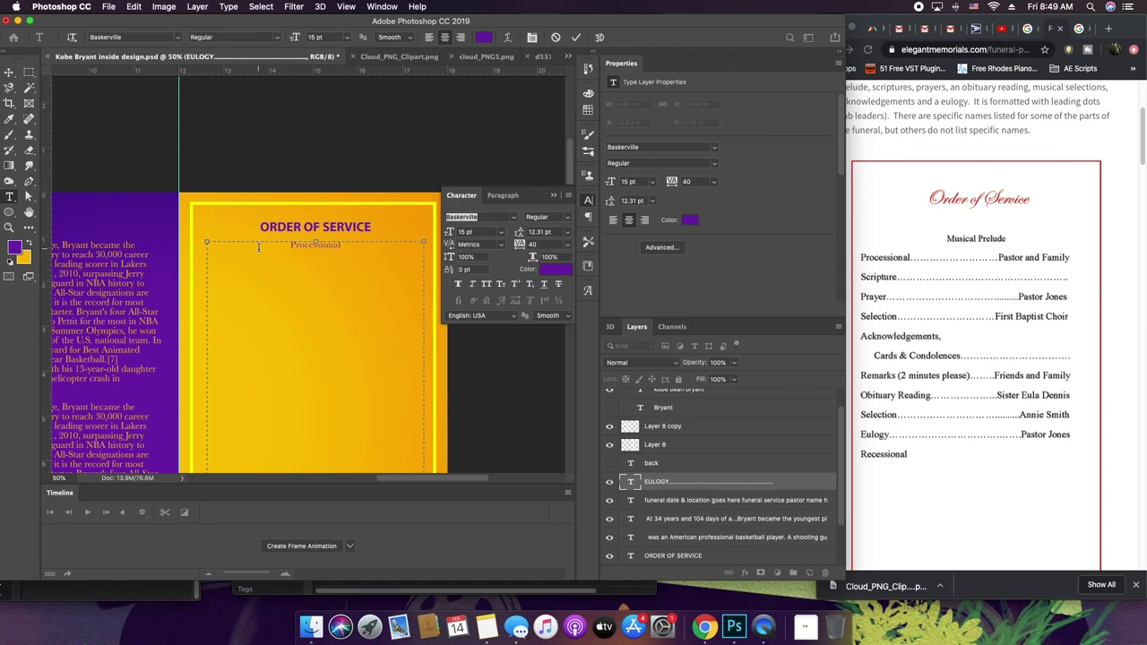
{"action": "type", "text": "..........."}
{"action": "type", "text": "...P"}
{"action": "type", "text": "amily"}
{"action": "left_click", "coordinate": [323, 246]}
{"action": "type", "text": "................................"}
{"action": "key", "text": "BackSpace"}
{"action": "key", "text": "BackSpace"}
- Copy the mixed-case Processional line and paste it six times below itself
{"action": "key", "text": "super+a"}
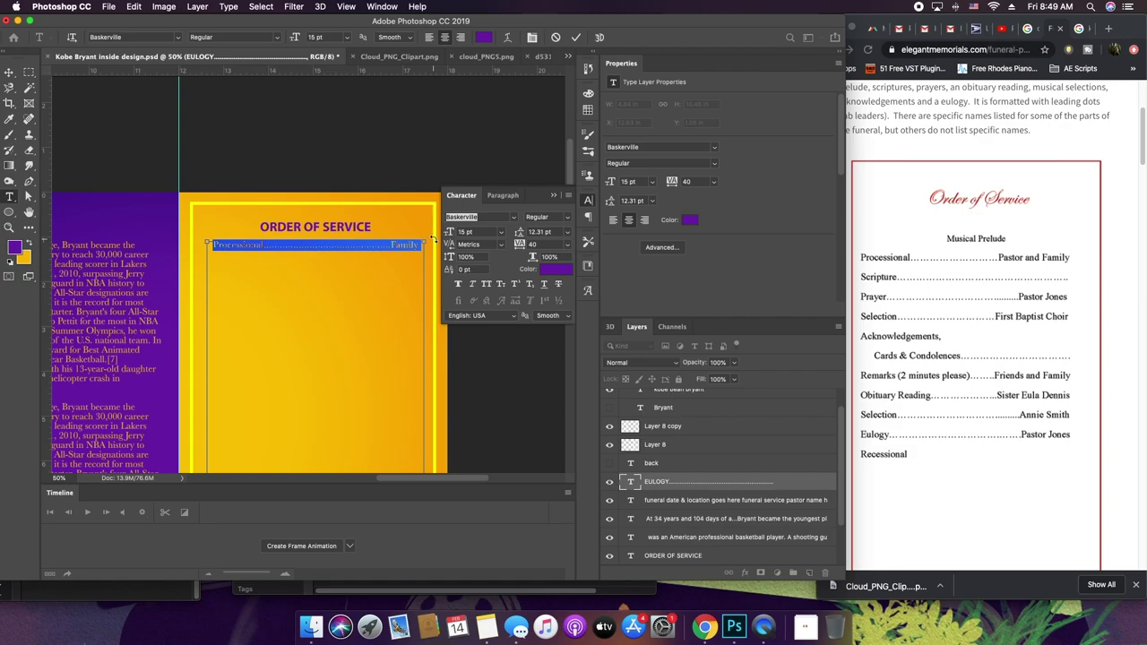
{"action": "key", "text": "super+c"}
{"action": "key", "text": "Right"}
{"action": "key", "text": "super+v"}
{"action": "key", "text": "super+v"}
{"action": "key", "text": "super+v"}
{"action": "key", "text": "super+v"}
{"action": "key", "text": "super+v"}
{"action": "key", "text": "super+v"}
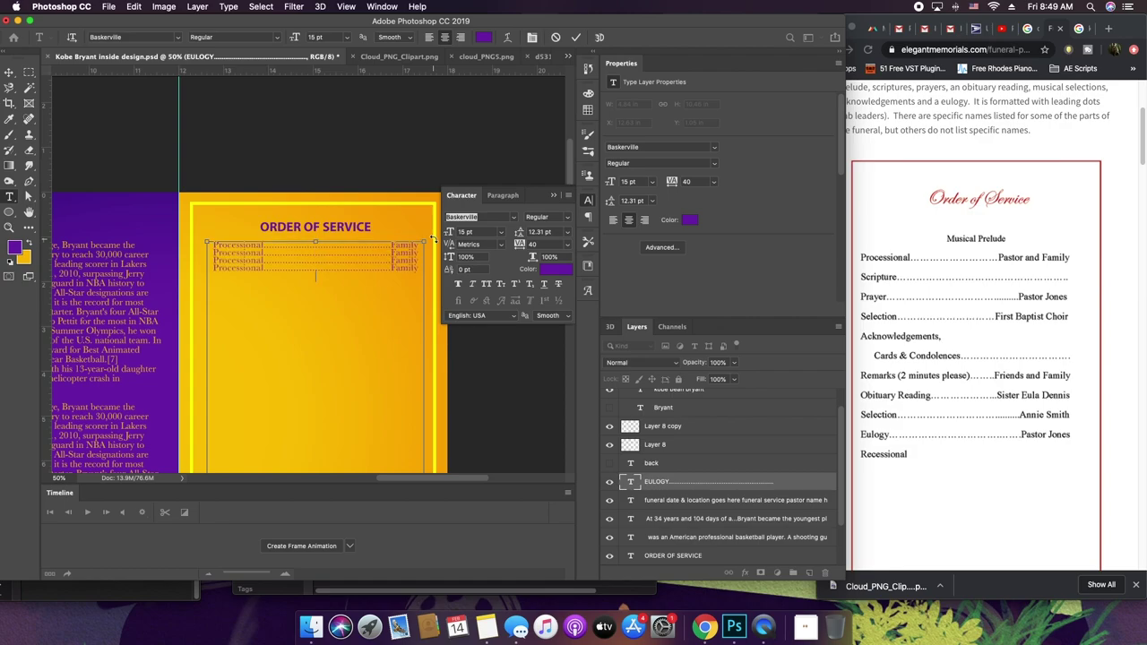
- Change the second line to Scripture, removing Family and running the leader dots to the end
{"action": "double_click", "coordinate": [230, 253]}
{"action": "type", "text": "Scripture"}
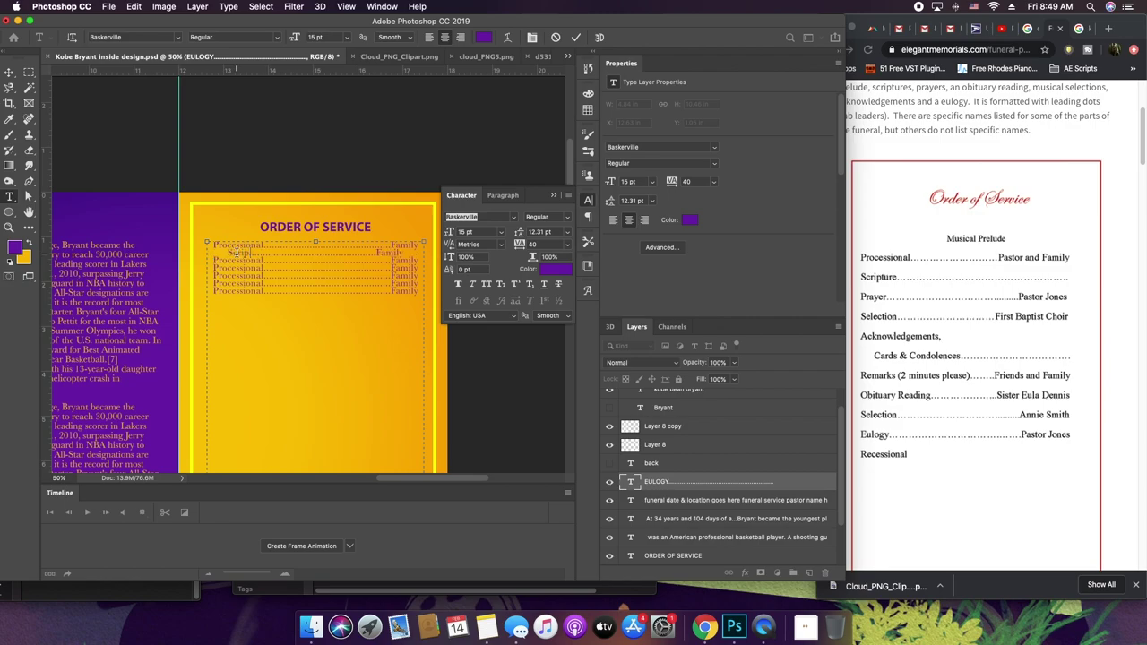
{"action": "type", "text": "....."}
{"action": "key", "text": "BackSpace"}
{"action": "key", "text": "BackSpace"}
{"action": "key", "text": "BackSpace"}
{"action": "key", "text": "BackSpace"}
{"action": "key", "text": "BackSpace"}
{"action": "key", "text": "BackSpace"}
{"action": "key", "text": "BackSpace"}
{"action": "key", "text": "BackSpace"}
{"action": "type", "text": "...."}
- Change the third line to Prayer and replace its Family entry with the pastor's title and name
{"action": "double_click", "coordinate": [244, 267]}
{"action": "double_click", "coordinate": [240, 260]}
{"action": "type", "text": "Prayer"}
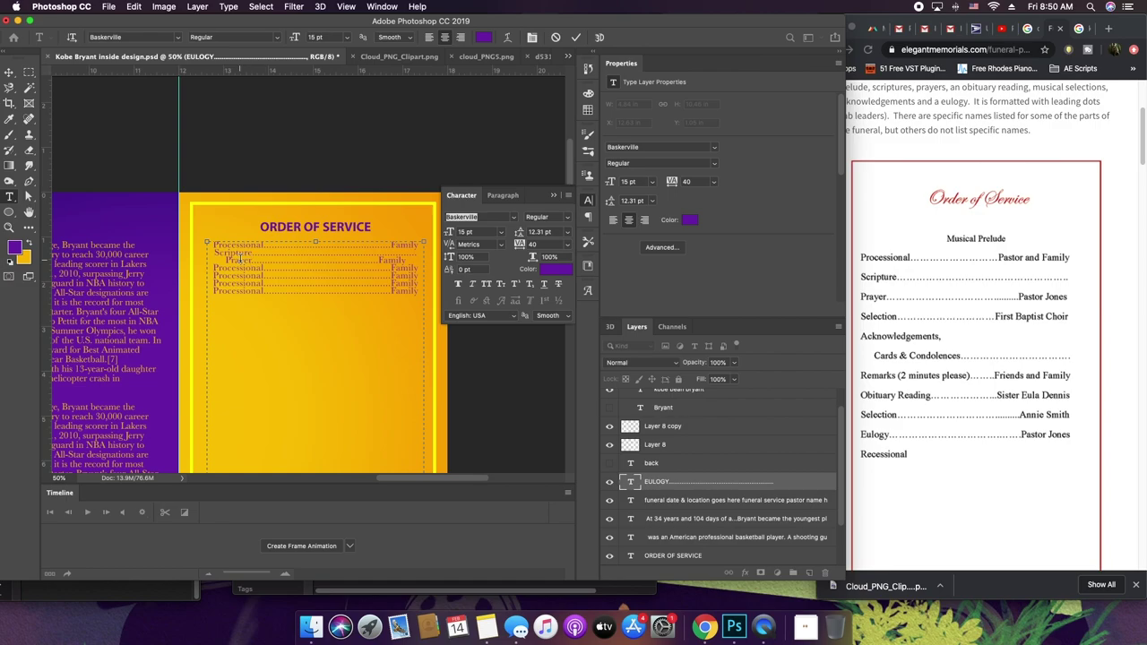
{"action": "double_click", "coordinate": [394, 260]}
{"action": "type", "text": "Pastor James"}
- Change the fourth line to Selection ending in Choir, adding leader dots to fill the width
{"action": "double_click", "coordinate": [255, 269]}
{"action": "double_click", "coordinate": [247, 268]}
{"action": "type", "text": "Selection"}
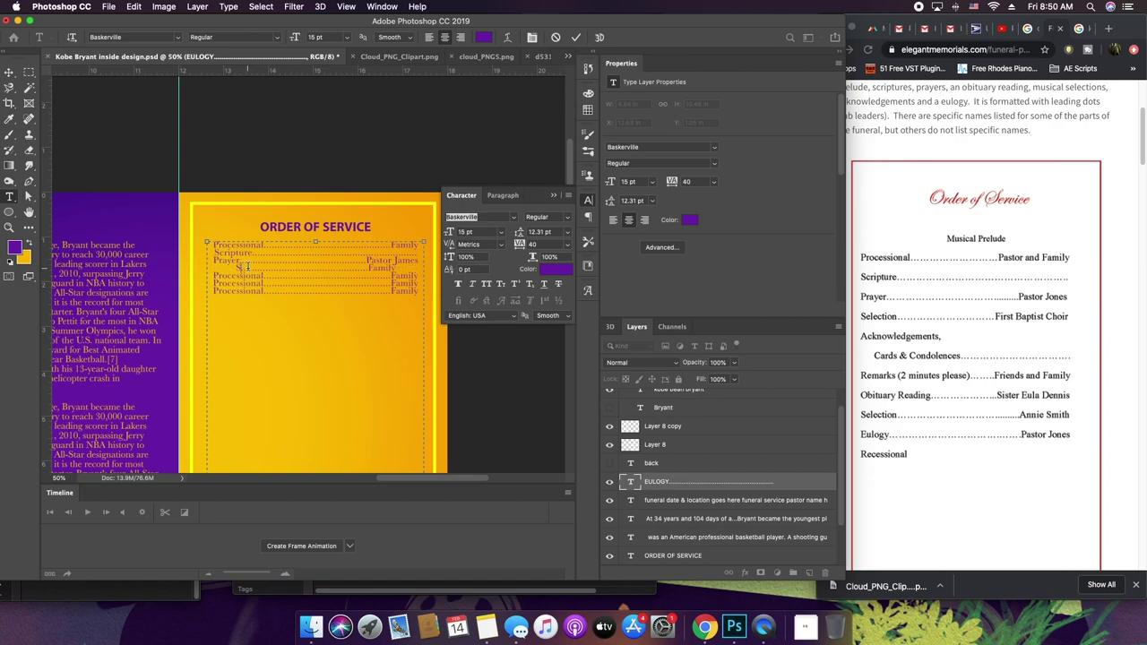
{"action": "type", "text": "...."}
{"action": "double_click", "coordinate": [399, 274]}
{"action": "double_click", "coordinate": [404, 267]}
{"action": "type", "text": "Choir"}
{"action": "left_click", "coordinate": [365, 267]}
{"action": "type", "text": ".."}
- Relabel the fifth line Acknowledgements and trim its leader dots so it fits on one line
{"action": "double_click", "coordinate": [219, 276]}
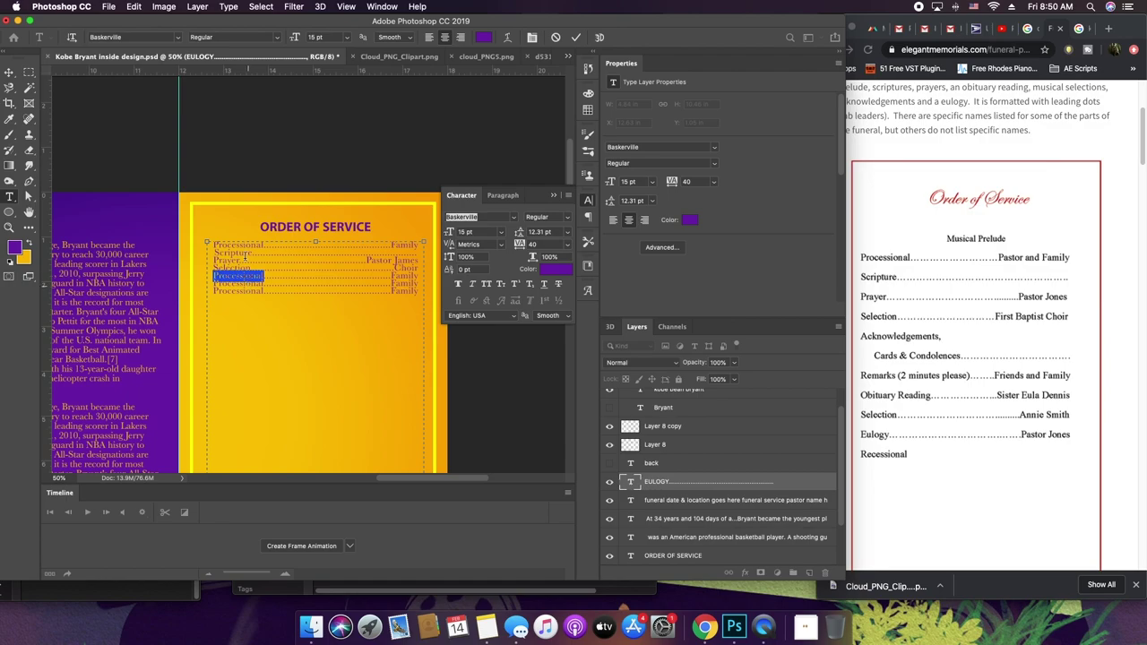
{"action": "type", "text": "Ackn"}
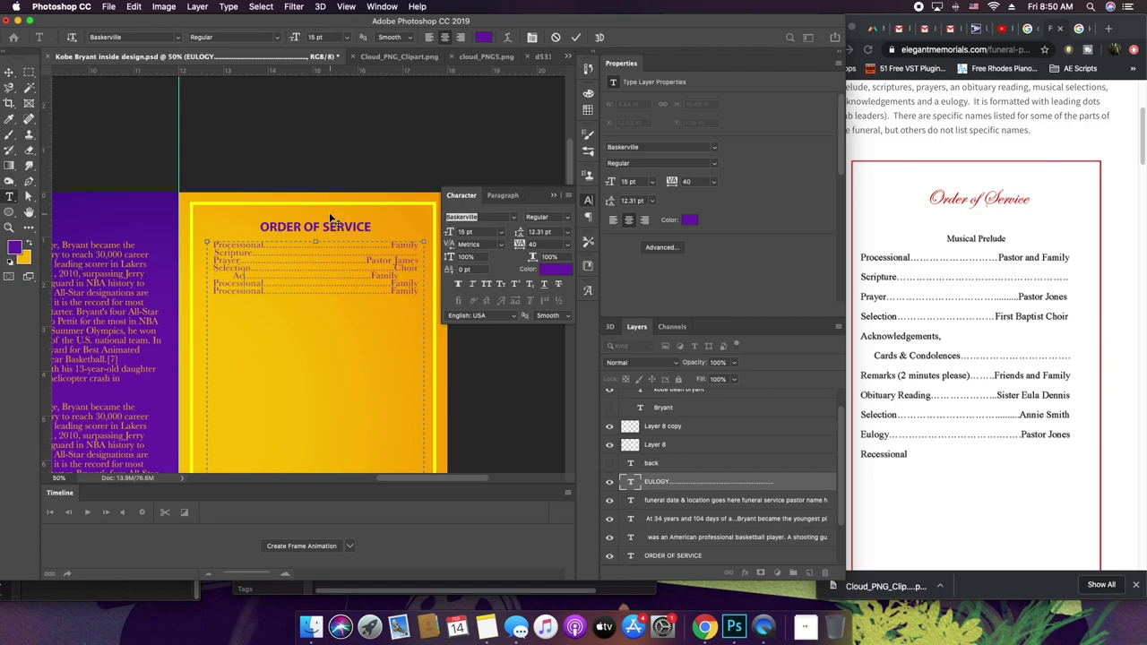
{"action": "type", "text": "owledgements"}
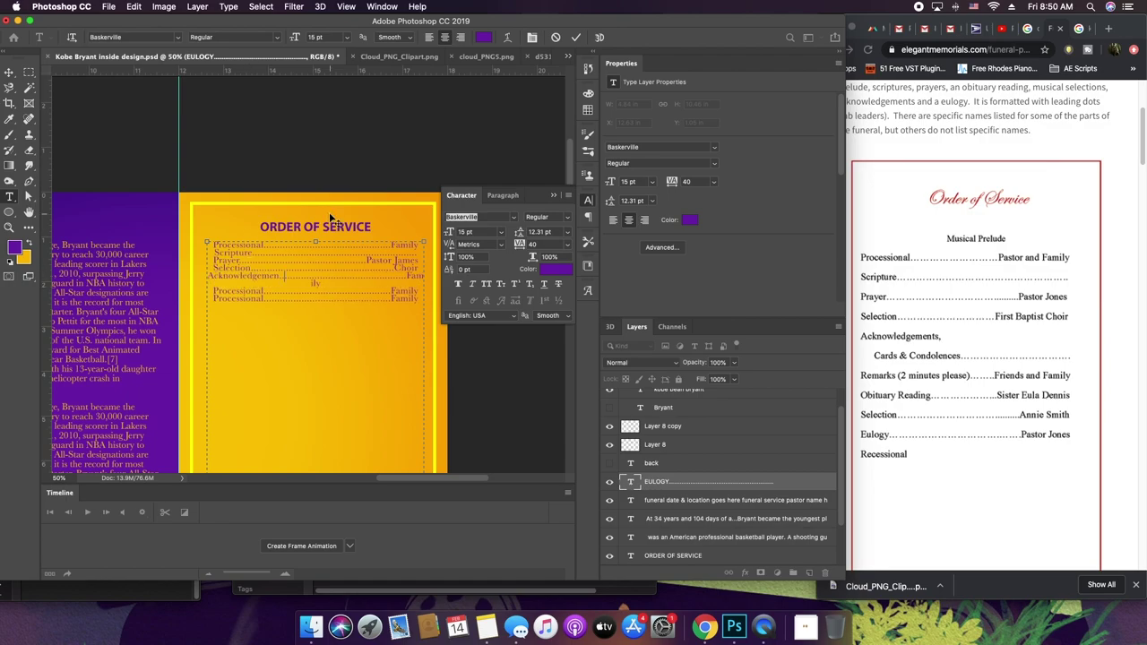
{"action": "key", "text": "Delete"}
{"action": "key", "text": "Delete"}
{"action": "key", "text": "Delete"}
{"action": "key", "text": "Delete"}
{"action": "key", "text": "Delete"}
{"action": "key", "text": "Delete"}
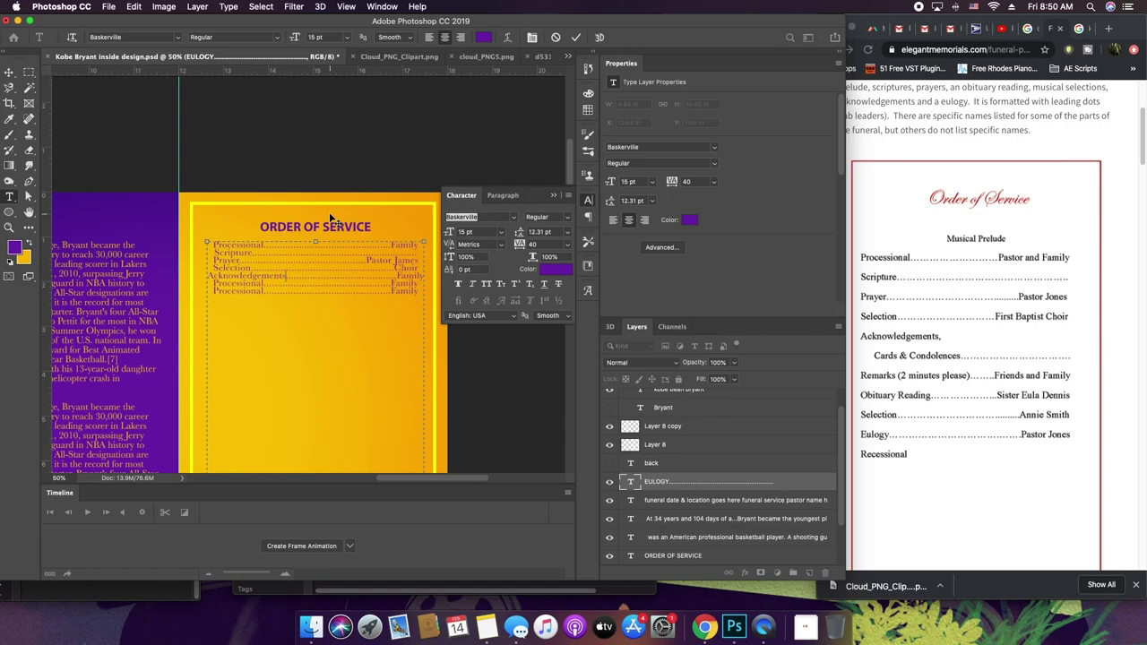
{"action": "key", "text": "Delete"}
{"action": "key", "text": "Delete"}
{"action": "key", "text": "Delete"}
{"action": "key", "text": "Delete"}
{"action": "key", "text": "Delete"}
{"action": "key", "text": "Delete"}
- Add "& Condolences" after Acknowledgements and remove the surplus leader dots before Family
{"action": "type", "text": "& Condolences"}
{"action": "key", "text": "Delete"}
{"action": "key", "text": "Delete"}
{"action": "key", "text": "Delete"}
{"action": "key", "text": "Delete"}
{"action": "key", "text": "Delete"}
{"action": "key", "text": "Delete"}
{"action": "key", "text": "Delete"}
{"action": "key", "text": "Delete"}
{"action": "key", "text": "Delete"}
{"action": "key", "text": "Delete"}
{"action": "key", "text": "Delete"}
{"action": "key", "text": "Delete"}
- Relabel the two remaining Processional lines below Acknowledgements as Remarks and Obituary
{"action": "double_click", "coordinate": [242, 288]}
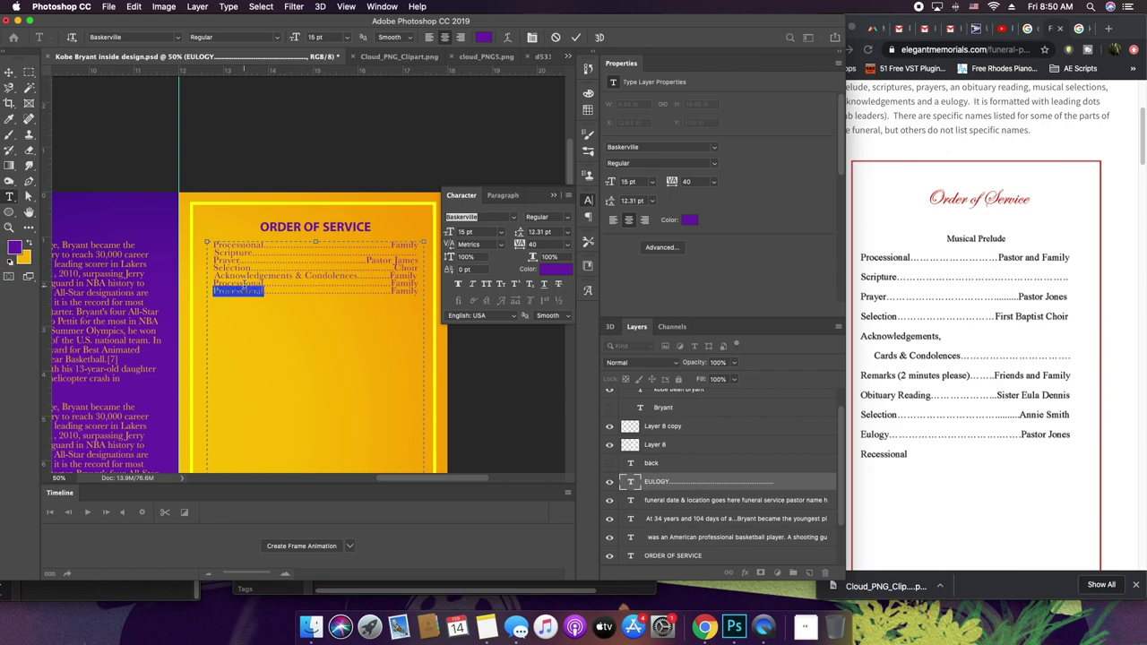
{"action": "type", "text": "Remarks"}
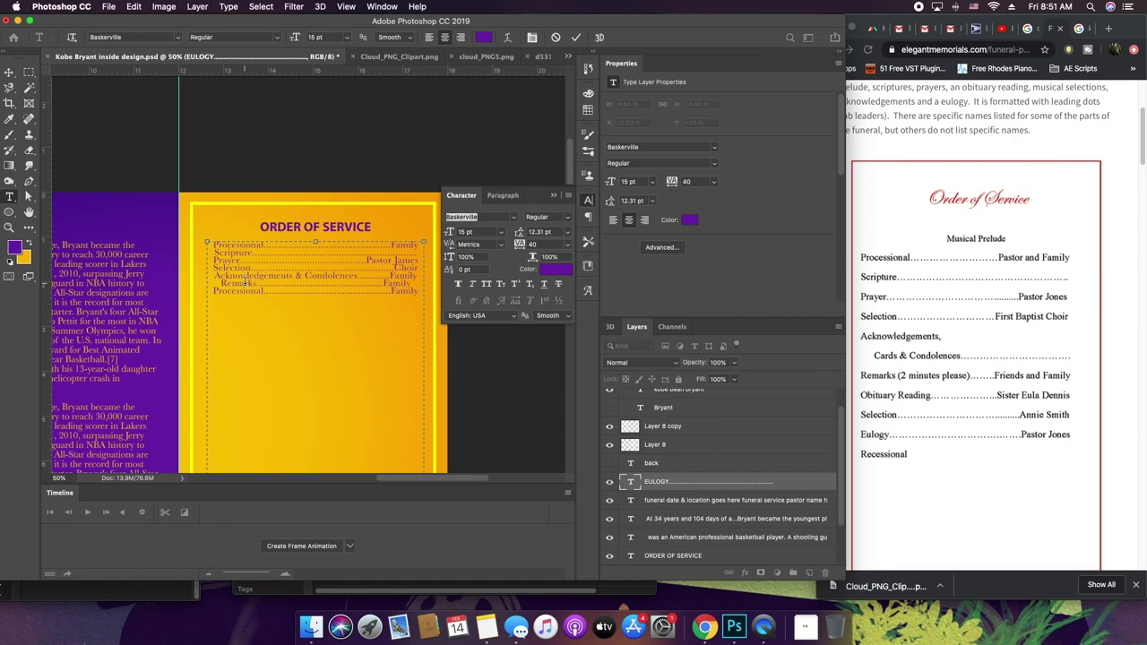
{"action": "left_click", "coordinate": [241, 294]}
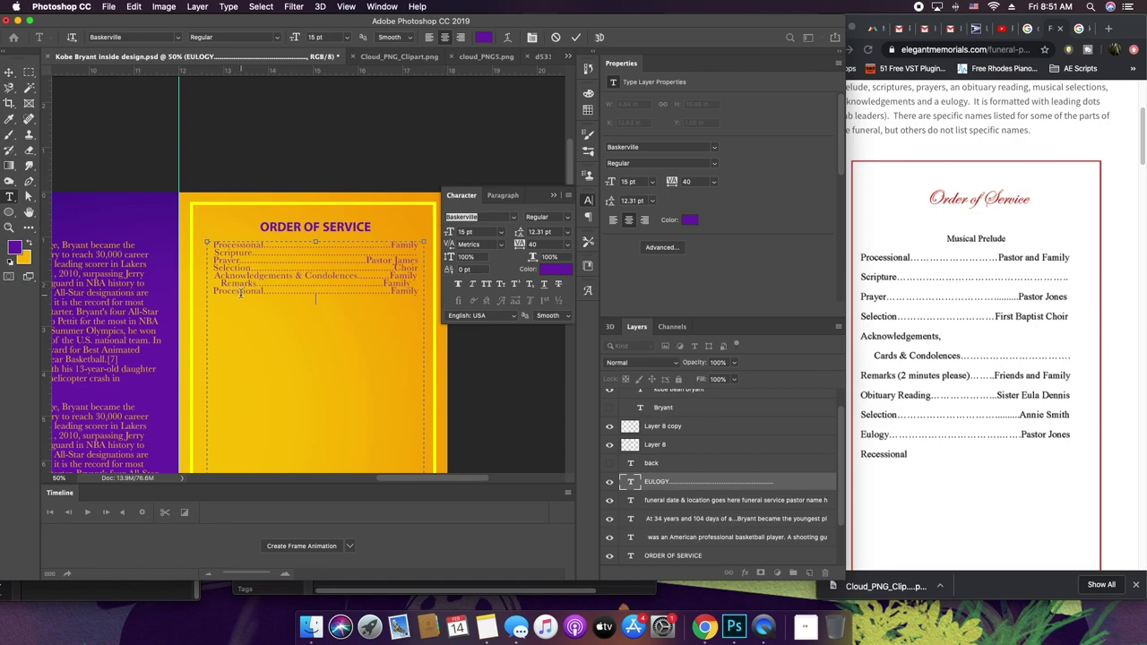
{"action": "double_click", "coordinate": [241, 290]}
{"action": "type", "text": "Obituary...."}
- Duplicate the Obituary line below itself and relabel the copy Eulogy
{"action": "triple_click", "coordinate": [241, 290]}
{"action": "left_click", "coordinate": [412, 290]}
{"action": "key", "text": "Return"}
{"action": "key", "text": "super+v"}
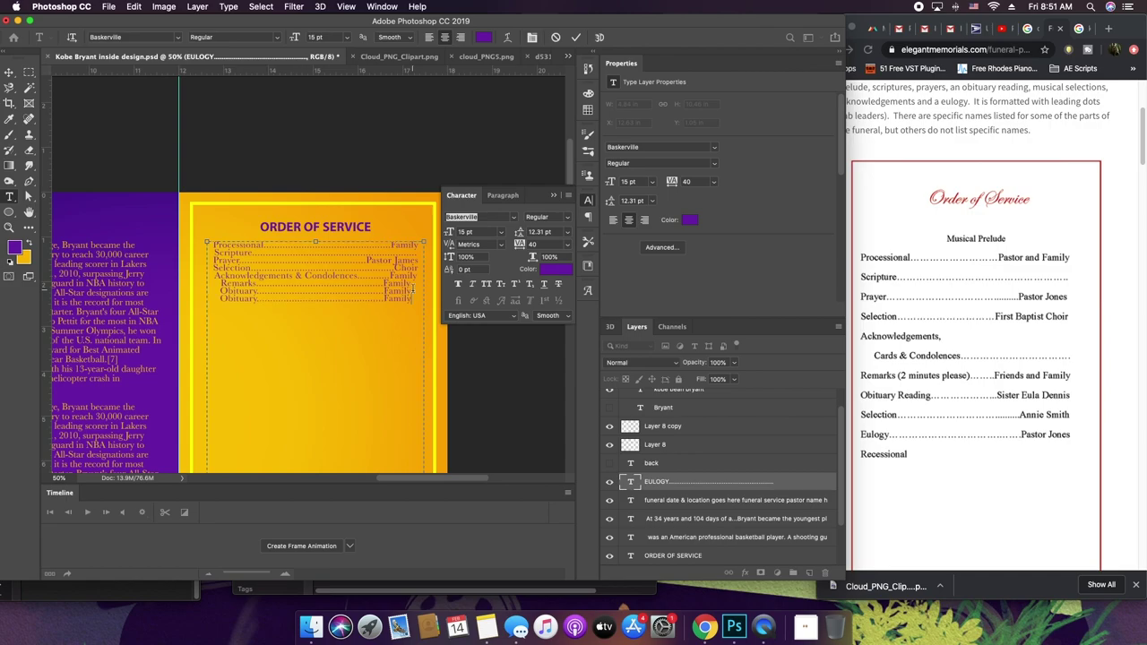
{"action": "double_click", "coordinate": [233, 300]}
{"action": "type", "text": "Eulogy"}
- Add a closing Recessional line without Family, and end the Eulogy line with the pastor's title and name
{"action": "type", "text": "Rece"}
{"action": "key", "text": "BackSpace"}
{"action": "key", "text": "BackSpace"}
{"action": "key", "text": "BackSpace"}
{"action": "key", "text": "BackSpace"}
{"action": "key", "text": "ctrl+v"}
{"action": "double_click", "coordinate": [238, 307]}
{"action": "type", "text": "Recessional"}
{"action": "key", "text": "shift+Left"}
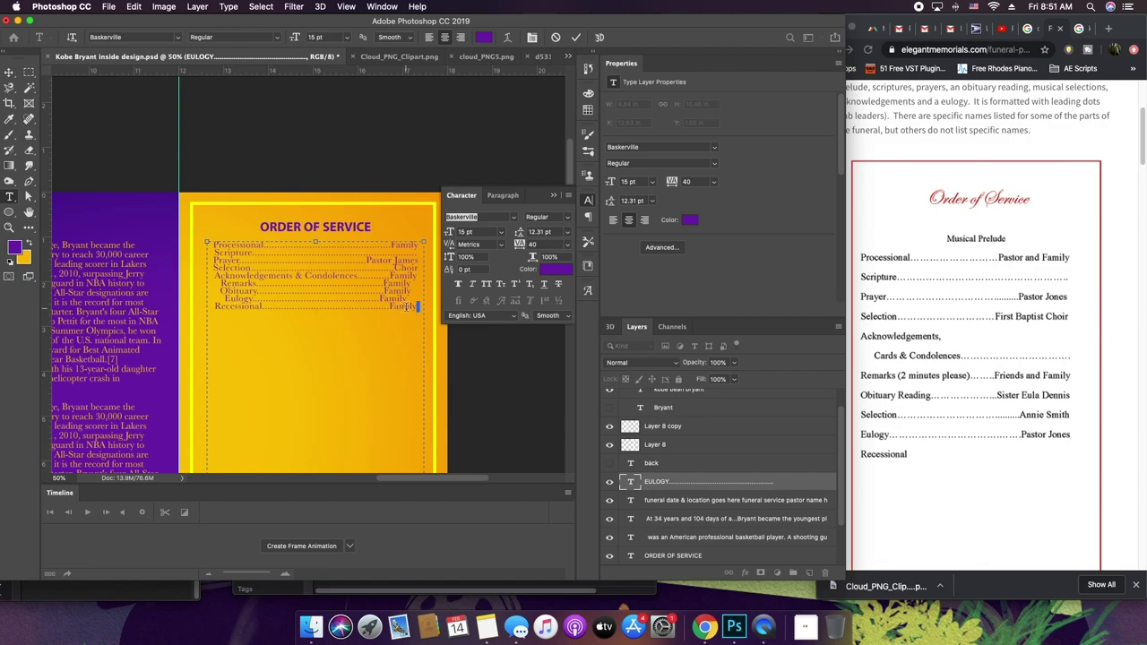
{"action": "double_click", "coordinate": [407, 306]}
{"action": "key", "text": "BackSpace"}
{"action": "double_click", "coordinate": [404, 299]}
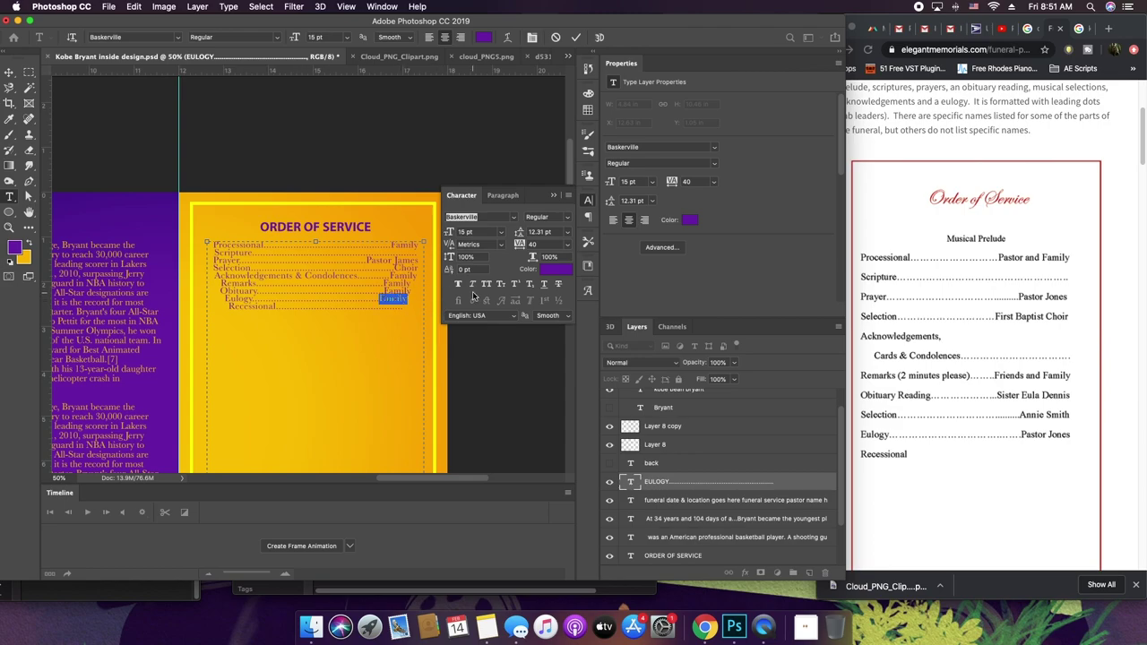
{"action": "type", "text": "Pastor James"}
- Adjust the leader dots on the Obituary, Remarks and Recessional lines to match the width of the other lines
{"action": "double_click", "coordinate": [390, 290]}
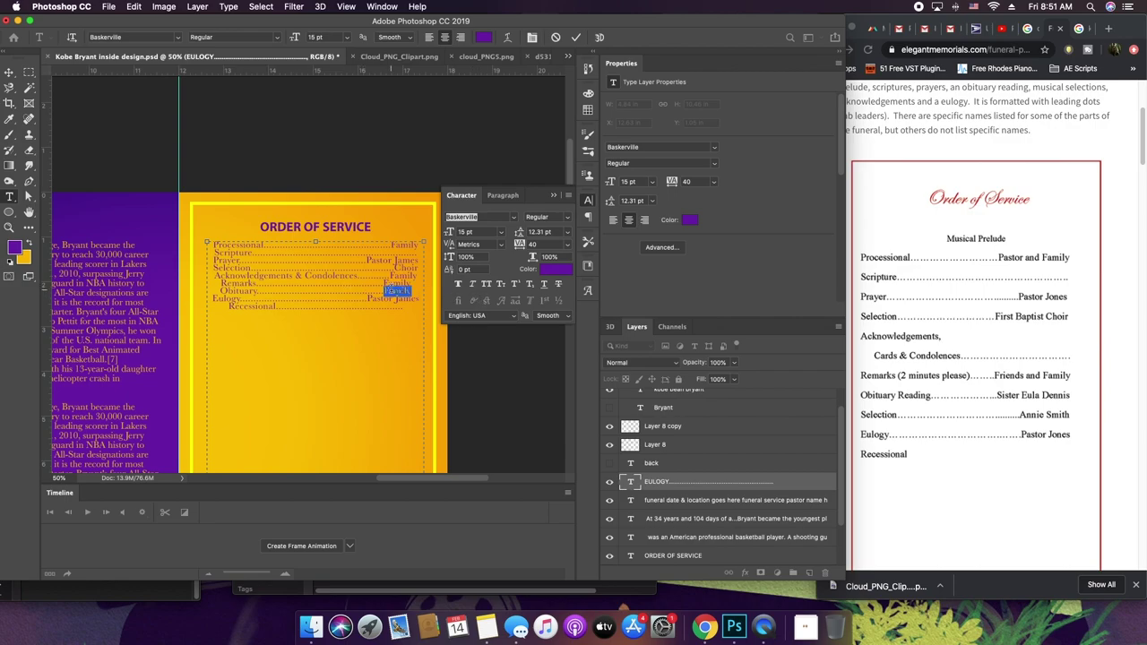
{"action": "left_click", "coordinate": [329, 289]}
{"action": "type", "text": "......"}
{"action": "type", "text": "................................................."}
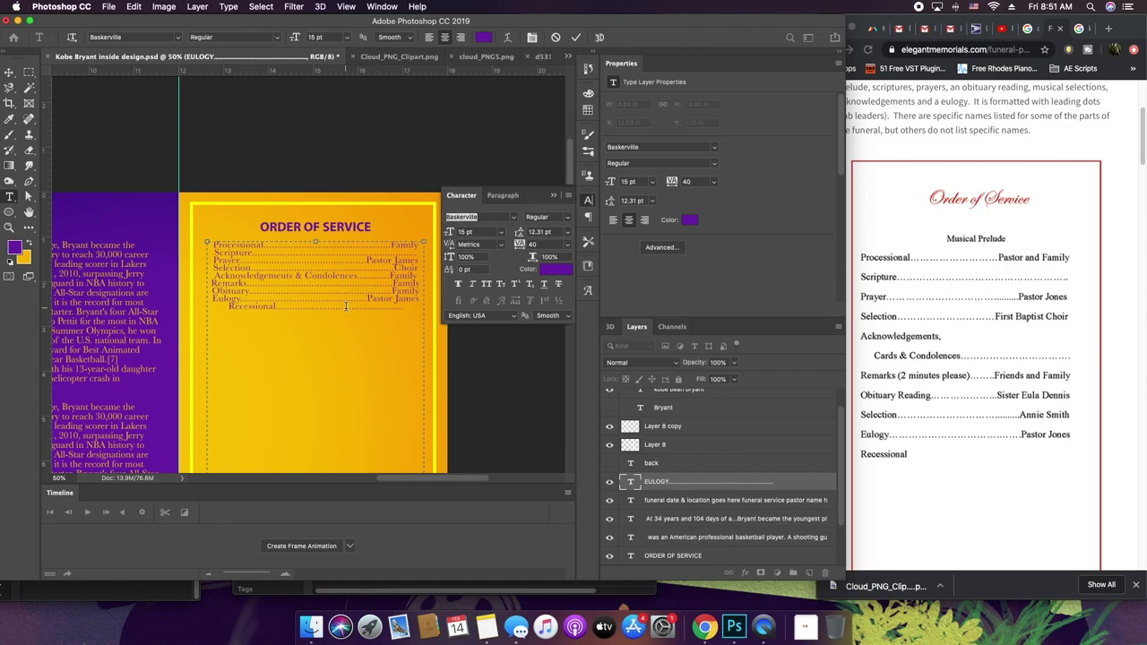
{"action": "key", "text": "BackSpace"}
{"action": "key", "text": "BackSpace"}
{"action": "key", "text": "BackSpace"}
{"action": "key", "text": "BackSpace"}
{"action": "key", "text": "BackSpace"}
{"action": "key", "text": "BackSpace"}
- Set the leading of all order of service lines to 30.31 pt and justify every line to both edges
{"action": "key", "text": "super+a"}
{"action": "left_click_drag", "start_coordinate": [518, 236], "coordinate": [522, 235]}
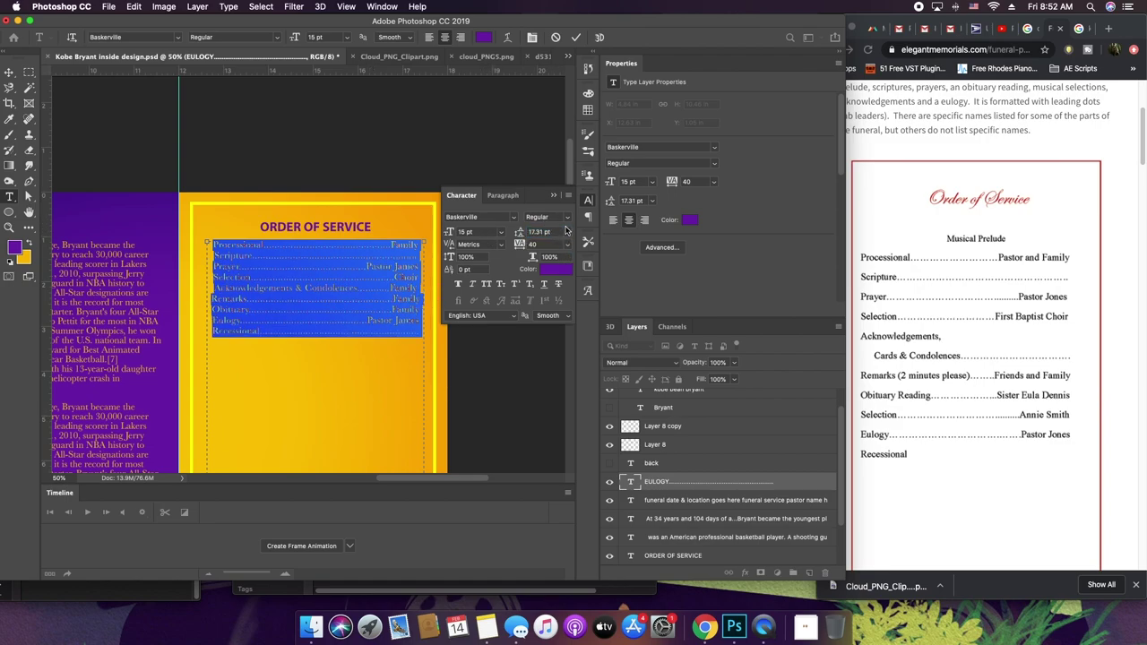
{"action": "left_click_drag", "start_coordinate": [532, 231], "coordinate": [534, 235]}
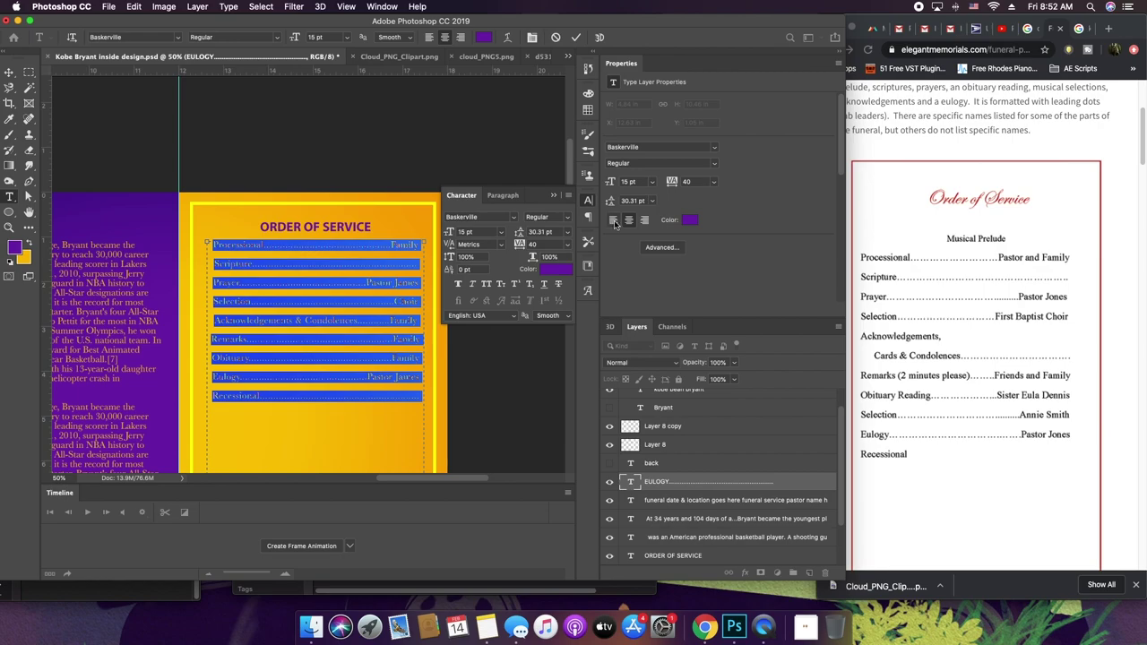
{"action": "left_click", "coordinate": [515, 198]}
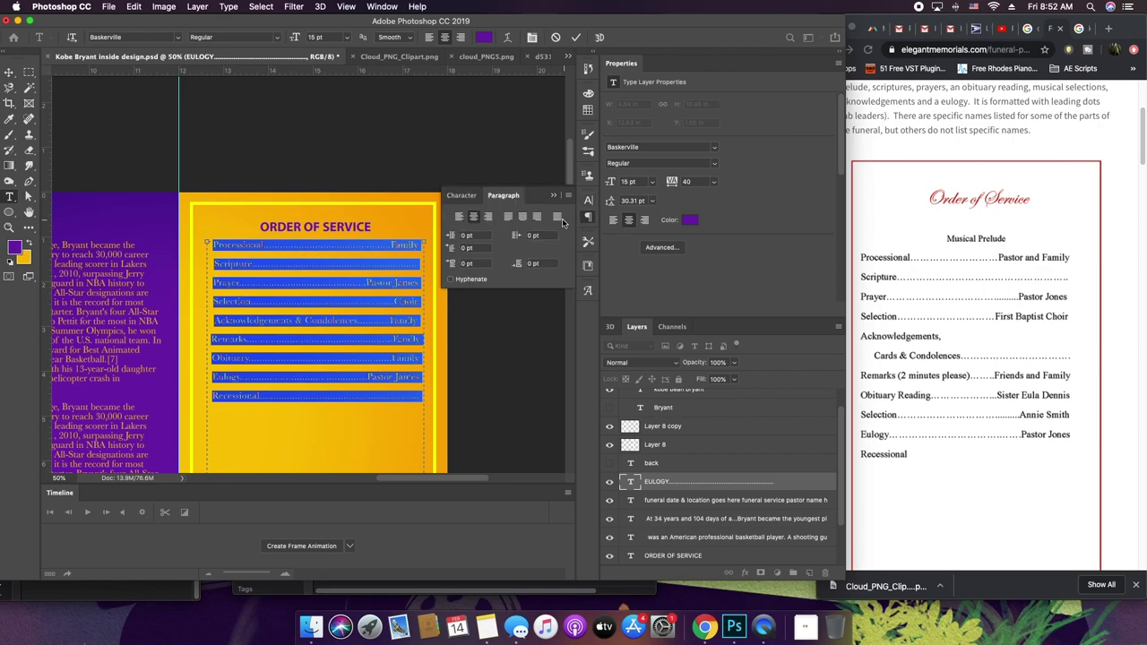
{"action": "left_click", "coordinate": [558, 216]}
- Add leader dots to the Prayer and Eulogy lines to close the wide word gaps, and commit the text
{"action": "left_click", "coordinate": [369, 297]}
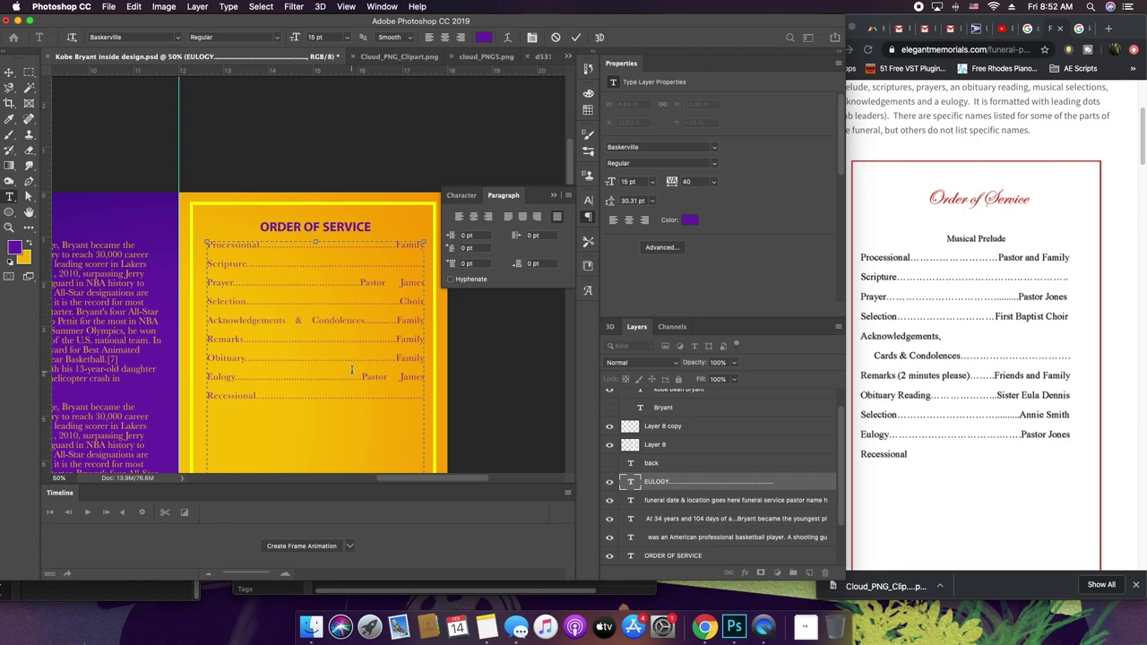
{"action": "type", "text": "..........."}
{"action": "key", "text": "BackSpace"}
{"action": "left_click", "coordinate": [668, 484]}
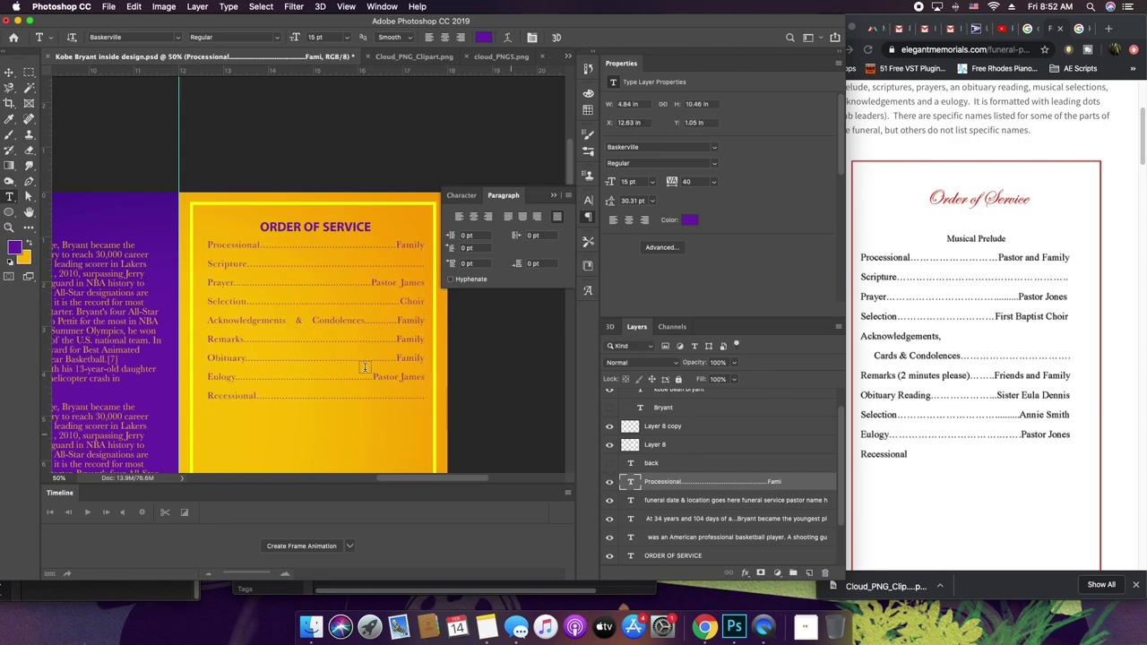
- Increase the leading of the whole order of service text to 50.31 pt and commit it
{"action": "key", "text": "v"}
{"action": "key", "text": "super+minus"}
{"action": "key", "text": "super+minus"}
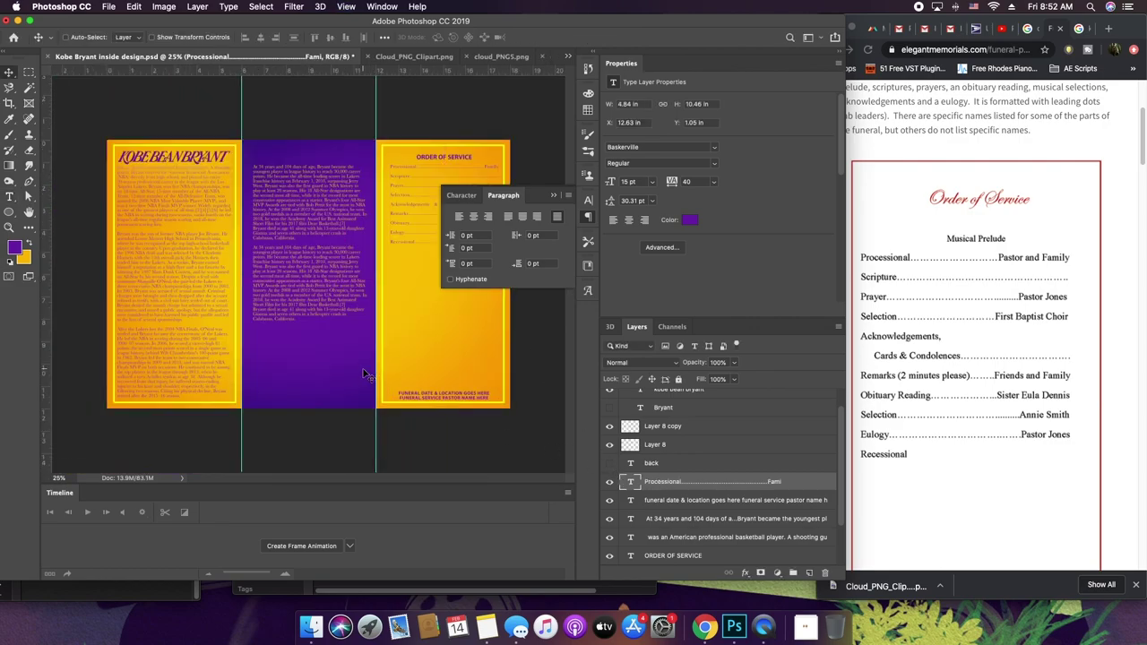
{"action": "key", "text": "t"}
{"action": "left_click", "coordinate": [405, 208]}
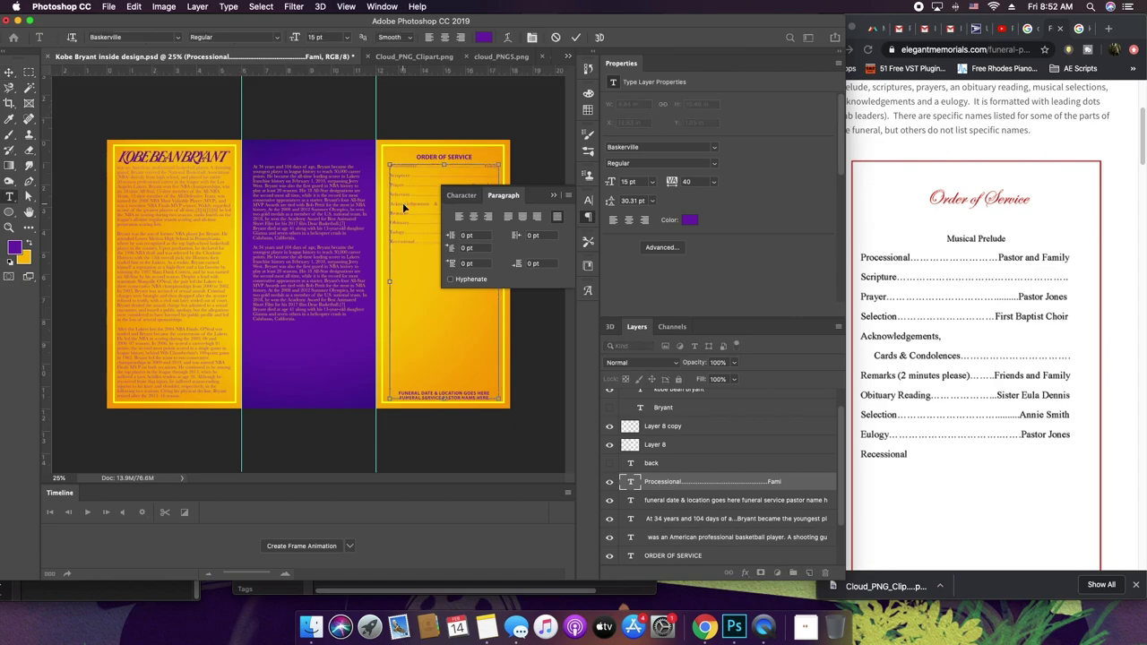
{"action": "key", "text": "super+a"}
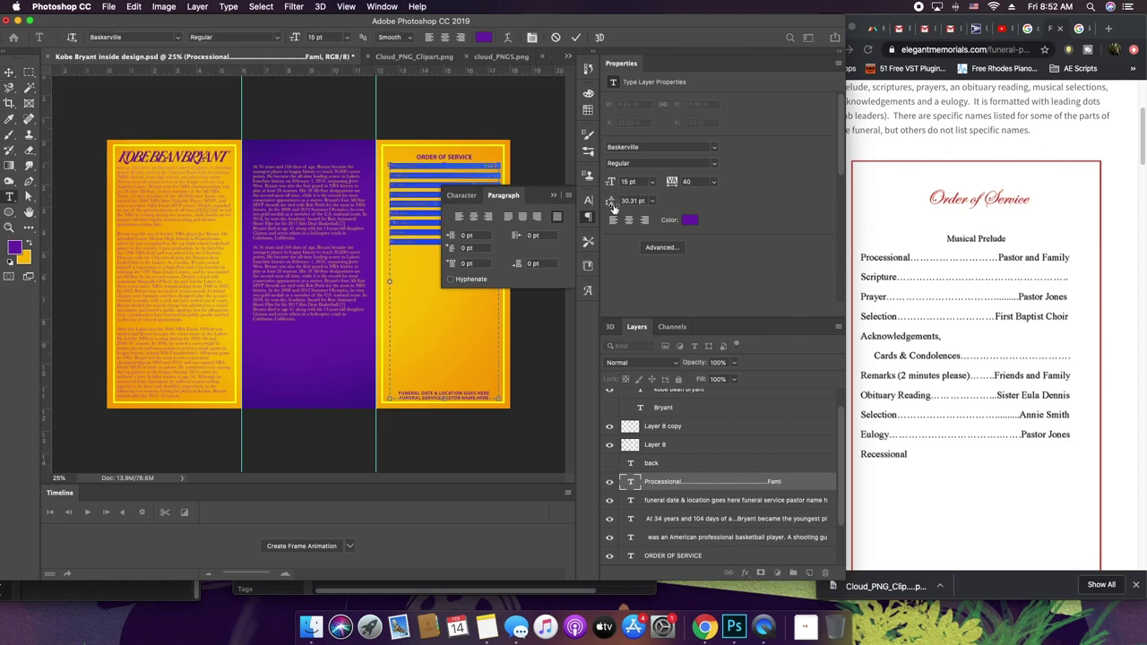
{"action": "left_click_drag", "start_coordinate": [608, 203], "coordinate": [636, 206]}
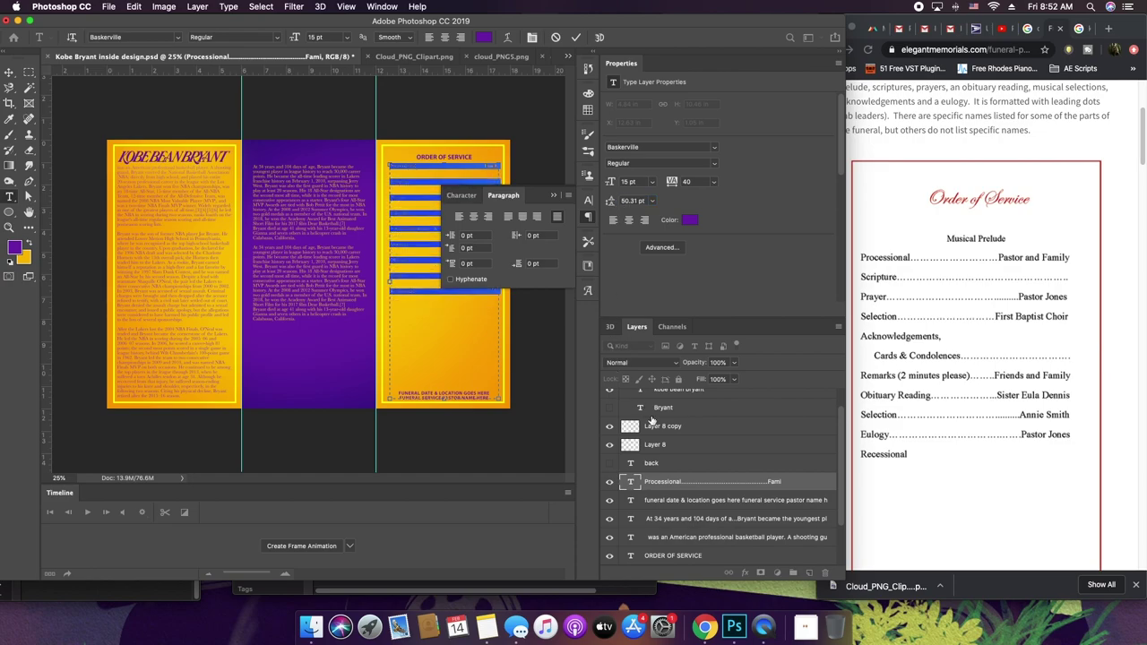
{"action": "left_click", "coordinate": [630, 484]}
{"action": "key", "text": "v"}
- Widen the Photoshop window across the screen and examine the order of service panel and overall layout up close
{"action": "left_click", "coordinate": [950, 364]}
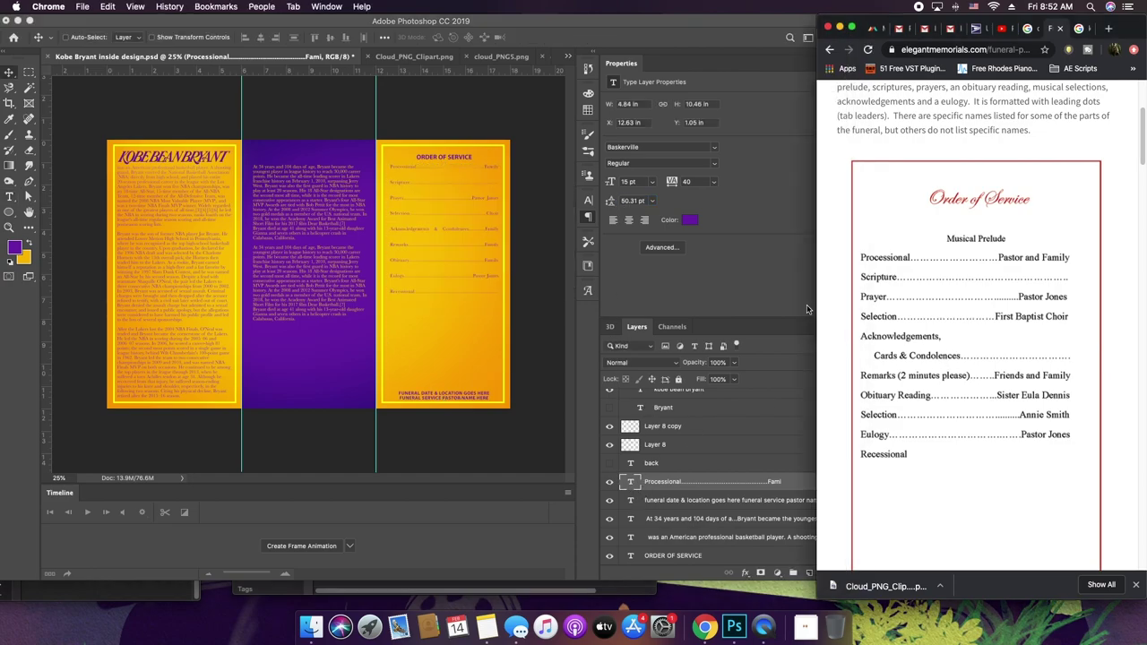
{"action": "left_click", "coordinate": [793, 278]}
{"action": "left_click_drag", "start_coordinate": [845, 292], "coordinate": [1143, 332]}
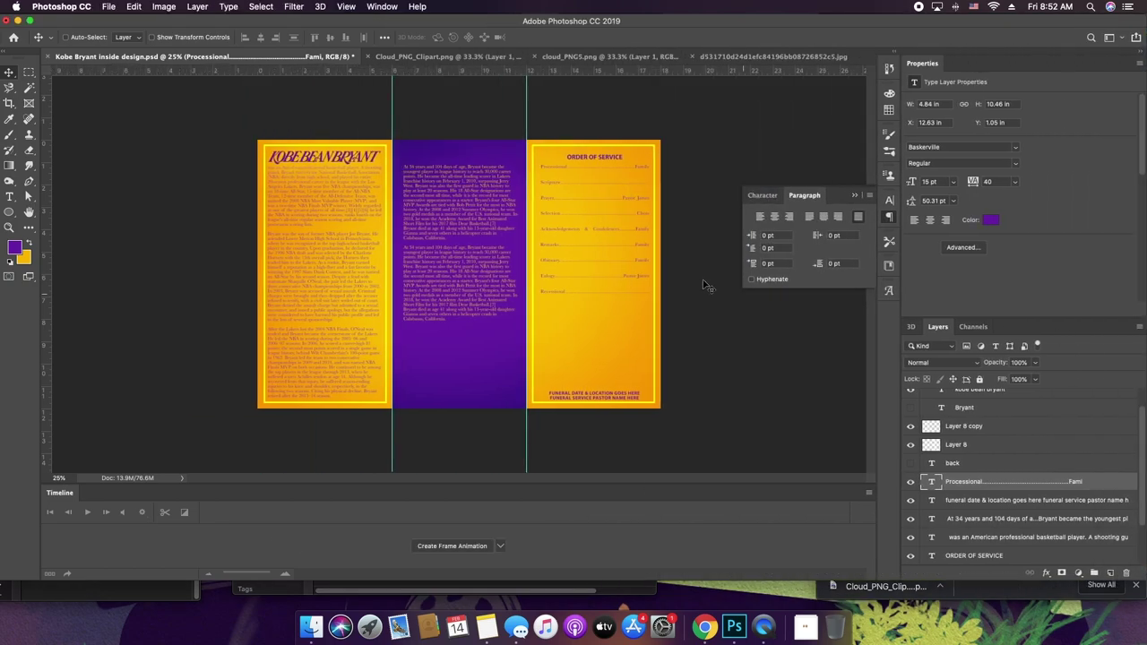
{"action": "key", "text": "z"}
{"action": "left_click_drag", "start_coordinate": [616, 207], "coordinate": [532, 248]}
{"action": "key", "text": "v"}
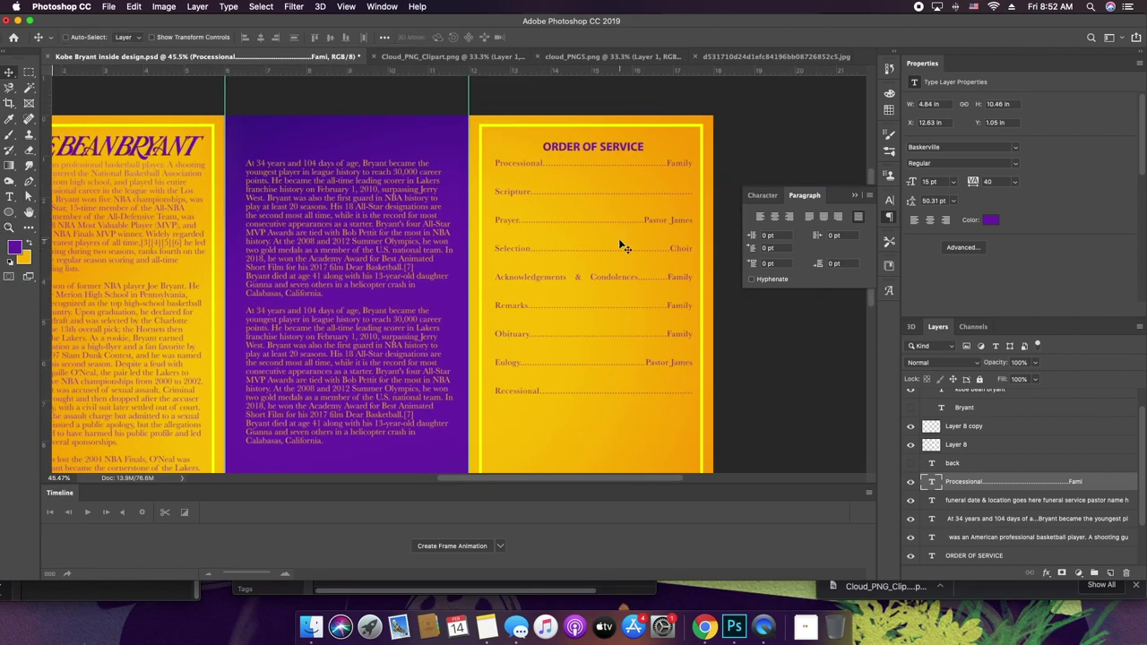
{"action": "key", "text": "z"}
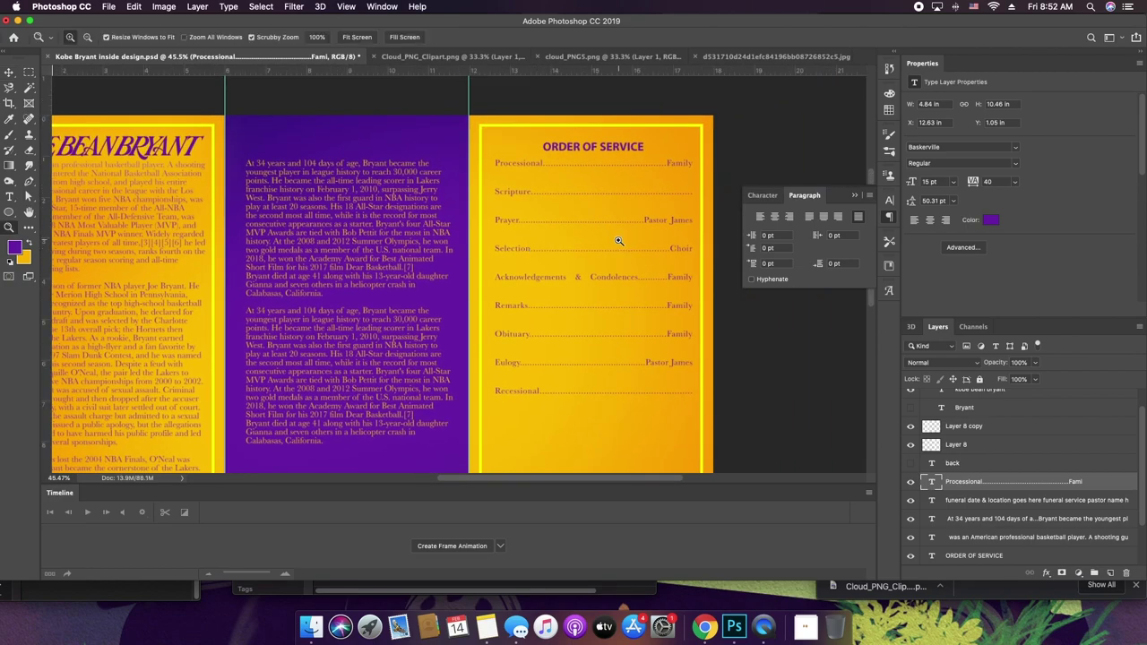
{"action": "key", "text": "v"}
{"action": "left_click_drag", "start_coordinate": [554, 296], "coordinate": [541, 172]}
{"action": "key", "text": "super+minus"}
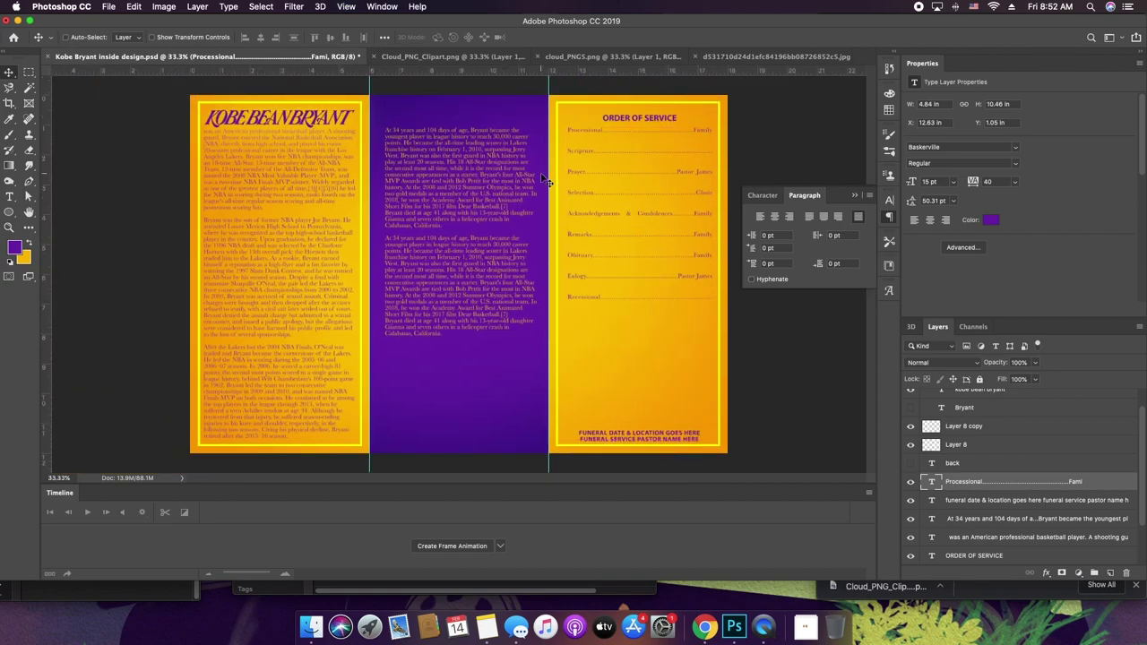
- Delete the funeral date, location and pastor footer text and the yellow border frame from the order of service panel
{"action": "left_click", "coordinate": [654, 441]}
{"action": "key", "text": "BackSpace"}
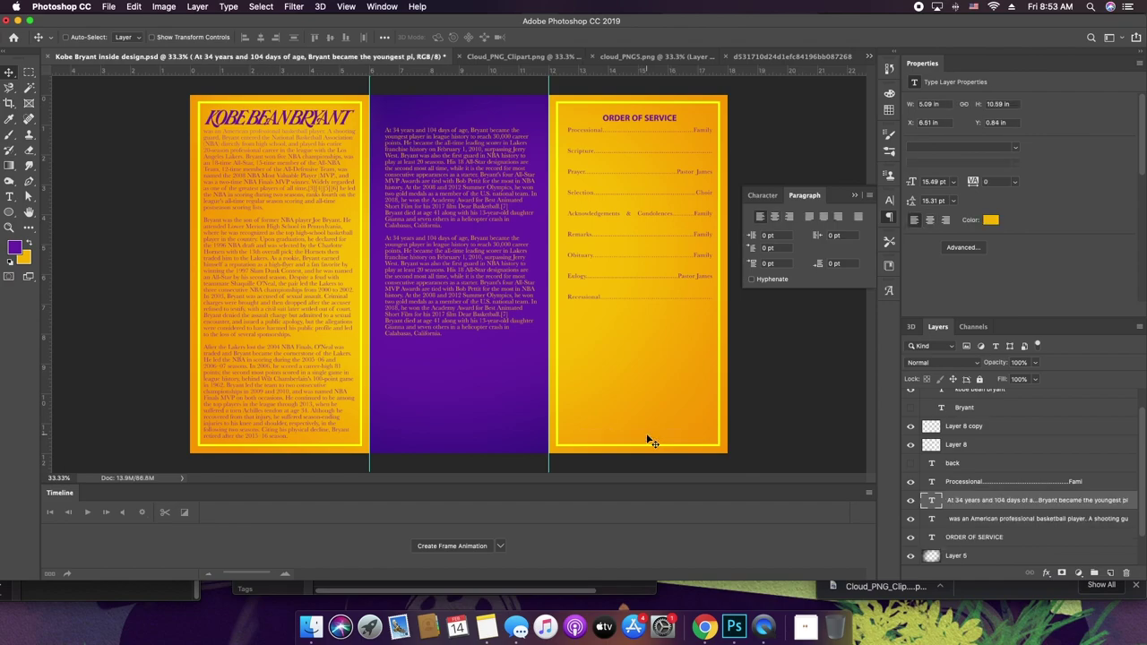
{"action": "scroll", "coordinate": [948, 467], "scroll_direction": "up", "scroll_amount": 1}
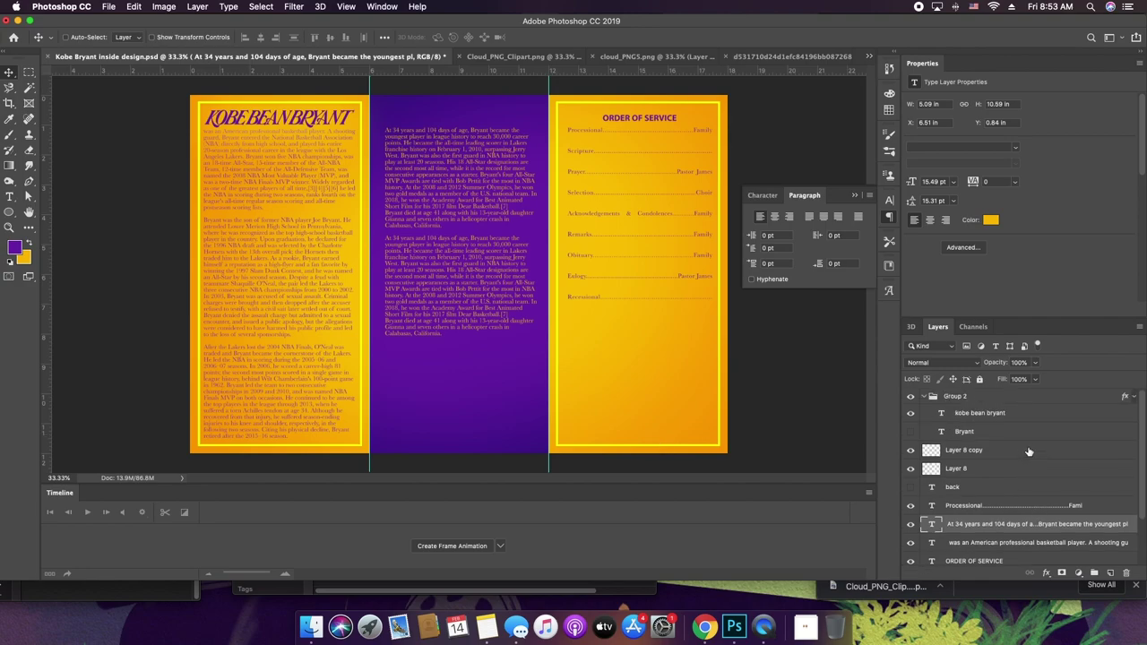
{"action": "left_click", "coordinate": [910, 469]}
{"action": "left_click", "coordinate": [910, 468]}
{"action": "left_click", "coordinate": [910, 468]}
{"action": "left_click", "coordinate": [955, 469]}
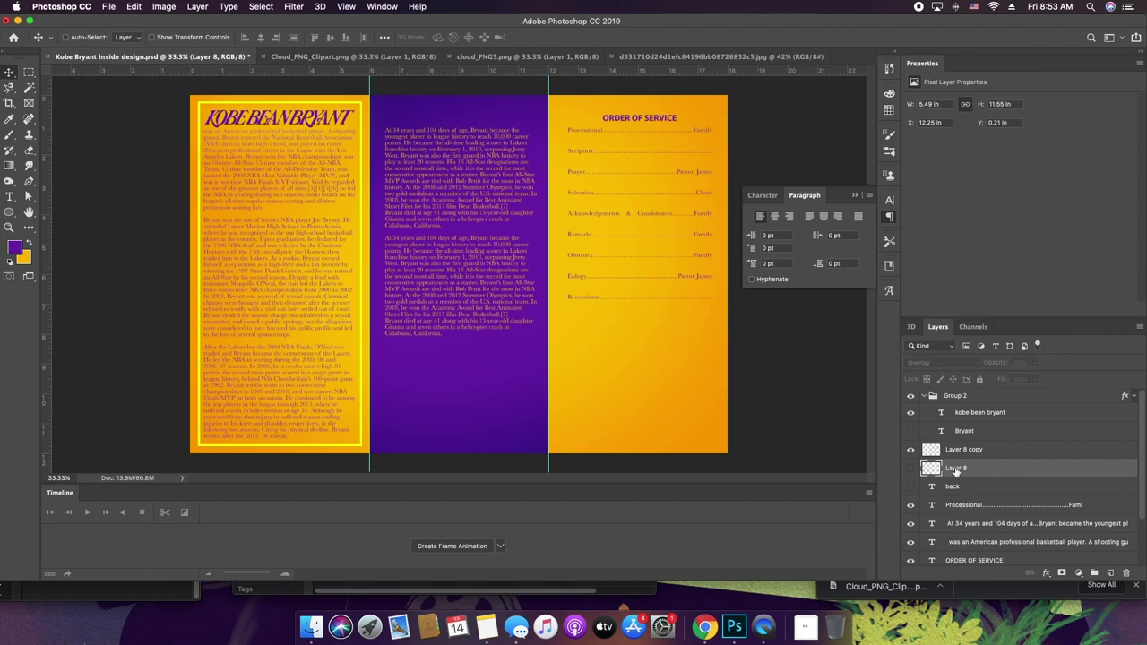
{"action": "key", "text": "BackSpace"}
- Move the border frame from the biography title panel onto the middle purple panel, surrounding its text
{"action": "left_click", "coordinate": [973, 451]}
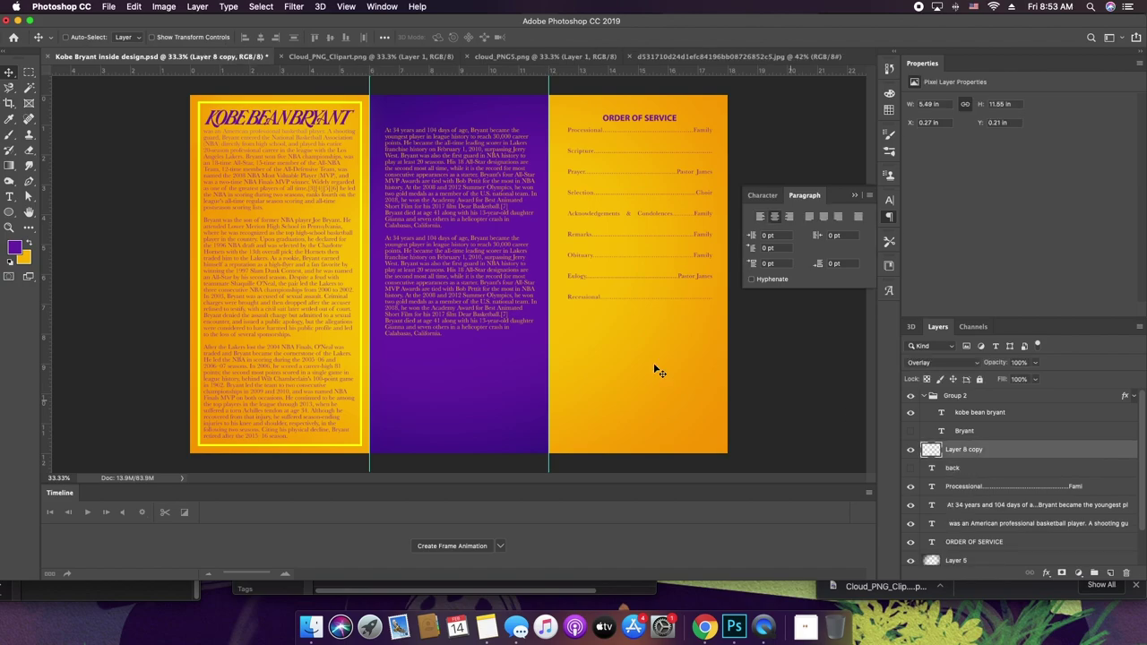
{"action": "left_click_drag", "start_coordinate": [271, 259], "coordinate": [449, 270]}
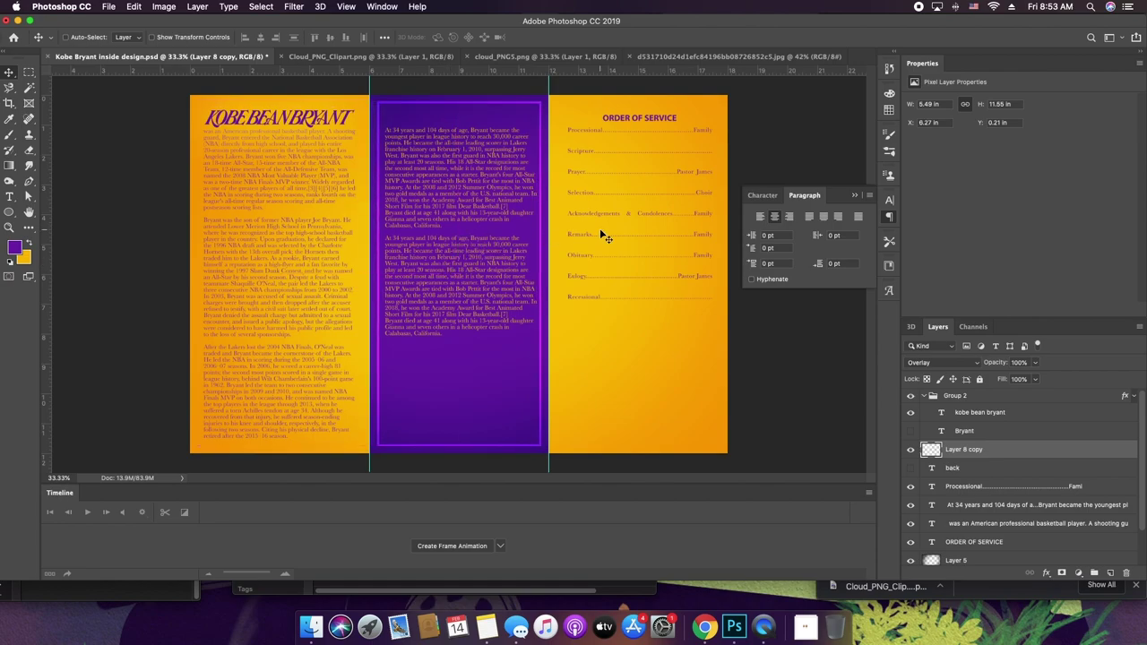
{"action": "key", "text": "super+equal"}
{"action": "key", "text": "super+equal"}
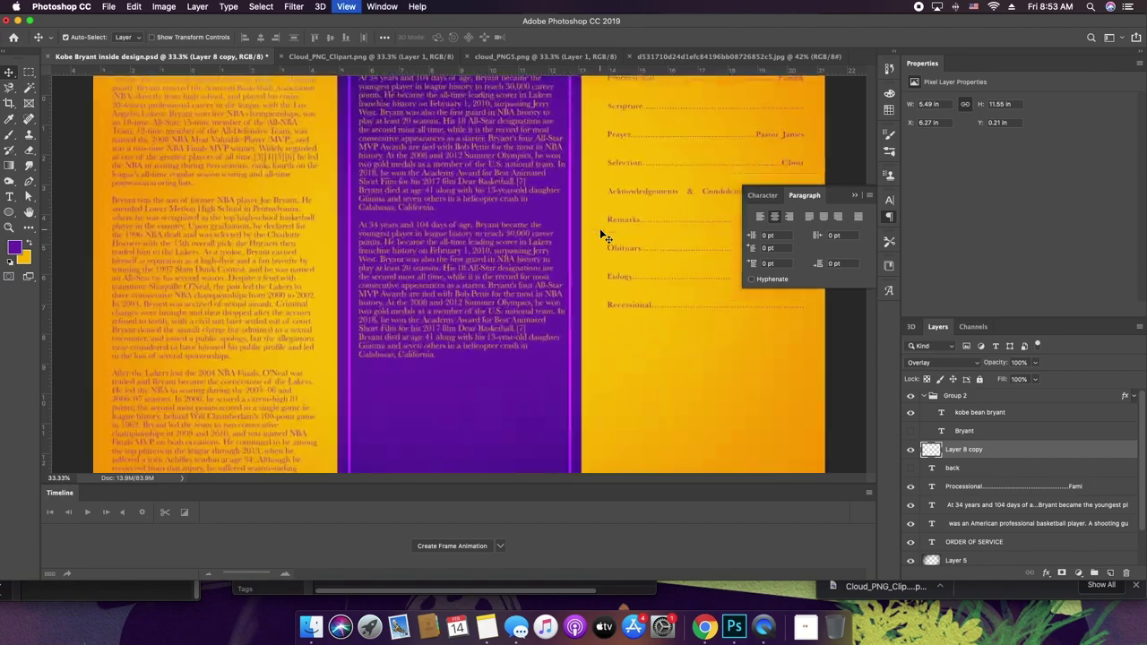
{"action": "key", "text": "super+minus"}
{"action": "key", "text": "super+minus"}
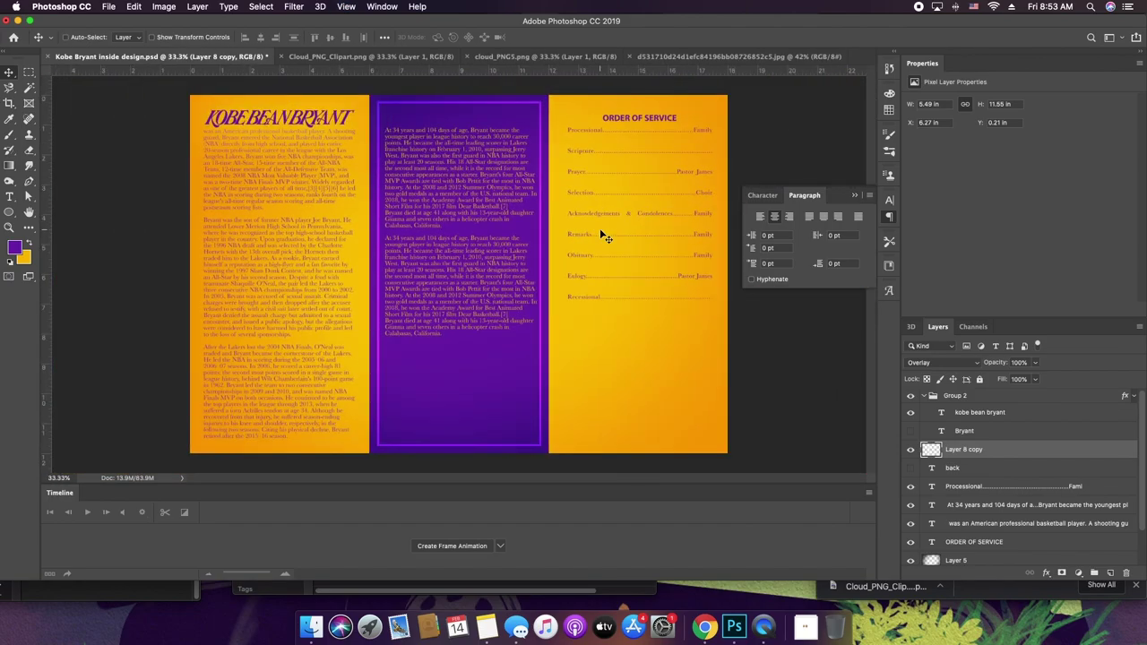
- Change the order of service heading's font to Arastin Pro FREE DEMO and retype it in lowercase as "order of service"
{"action": "double_click", "coordinate": [663, 125]}
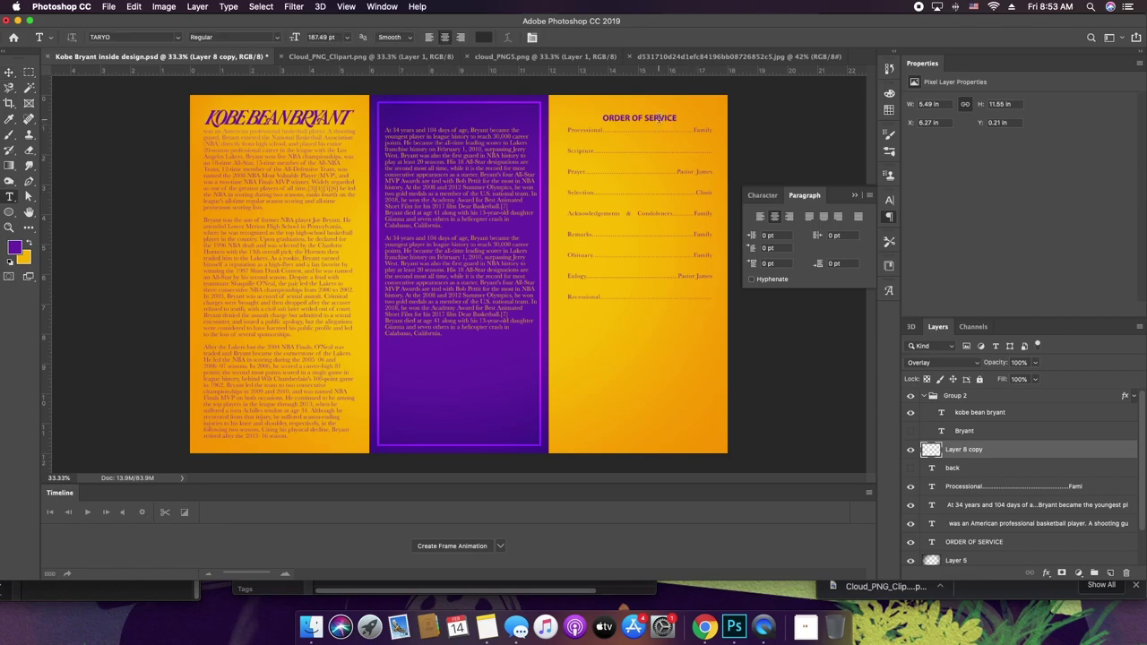
{"action": "left_click", "coordinate": [763, 195]}
{"action": "left_click", "coordinate": [817, 217]}
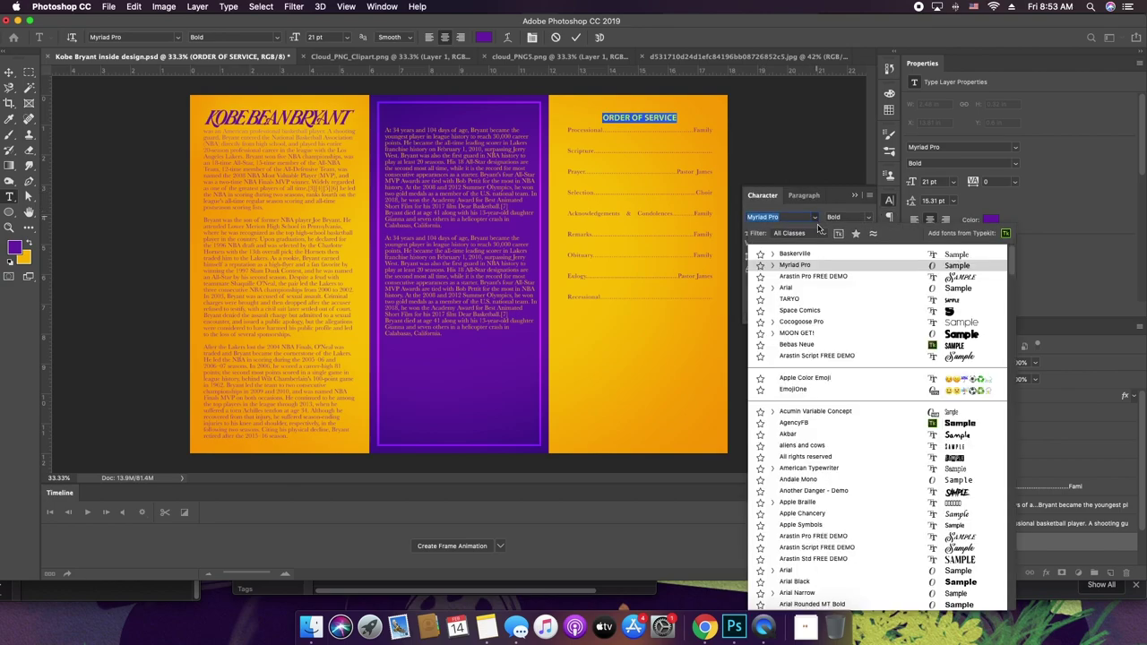
{"action": "left_click", "coordinate": [830, 278]}
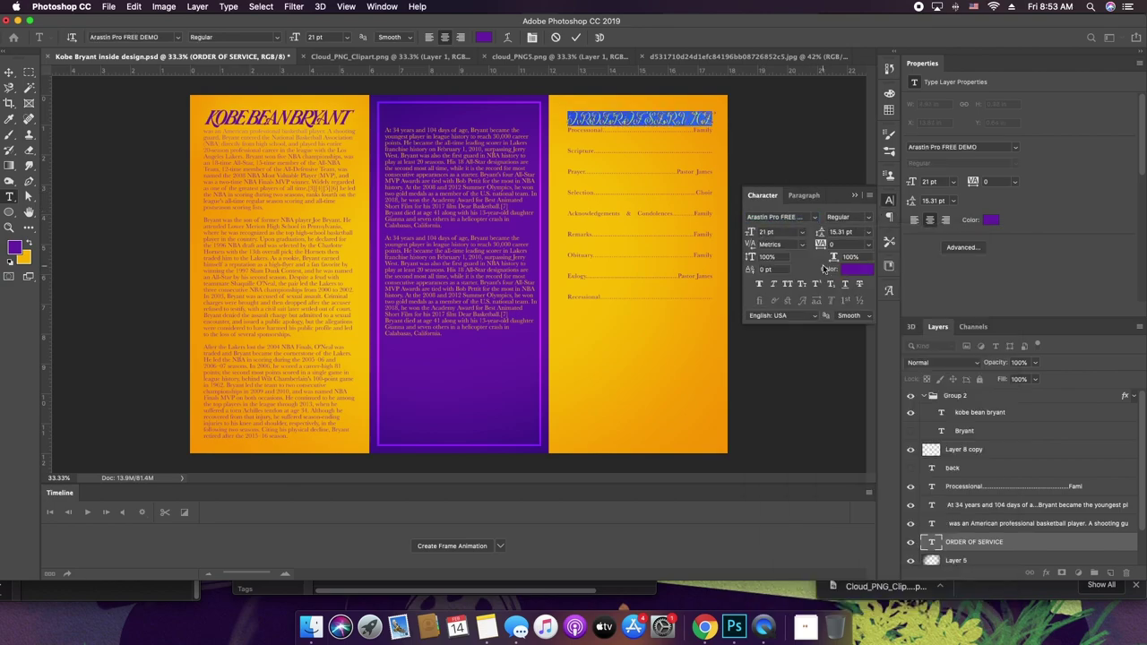
{"action": "type", "text": "ORDER OF SERVICE"}
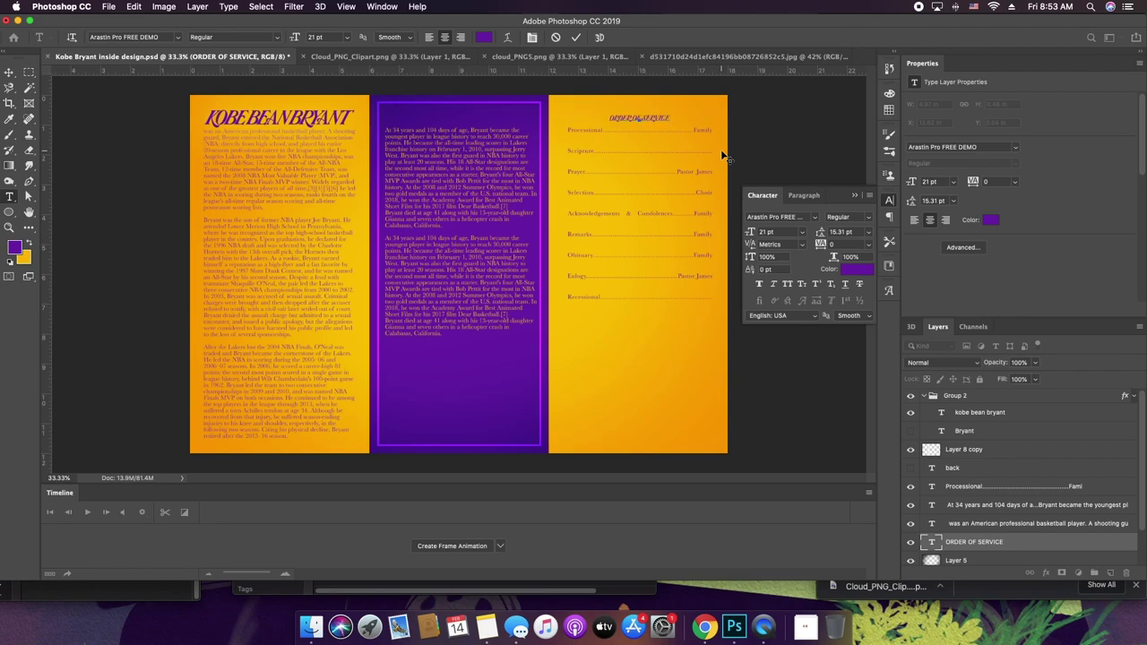
- Enlarge the order of service heading to 48 pt and commit the text
{"action": "key", "text": "super+a"}
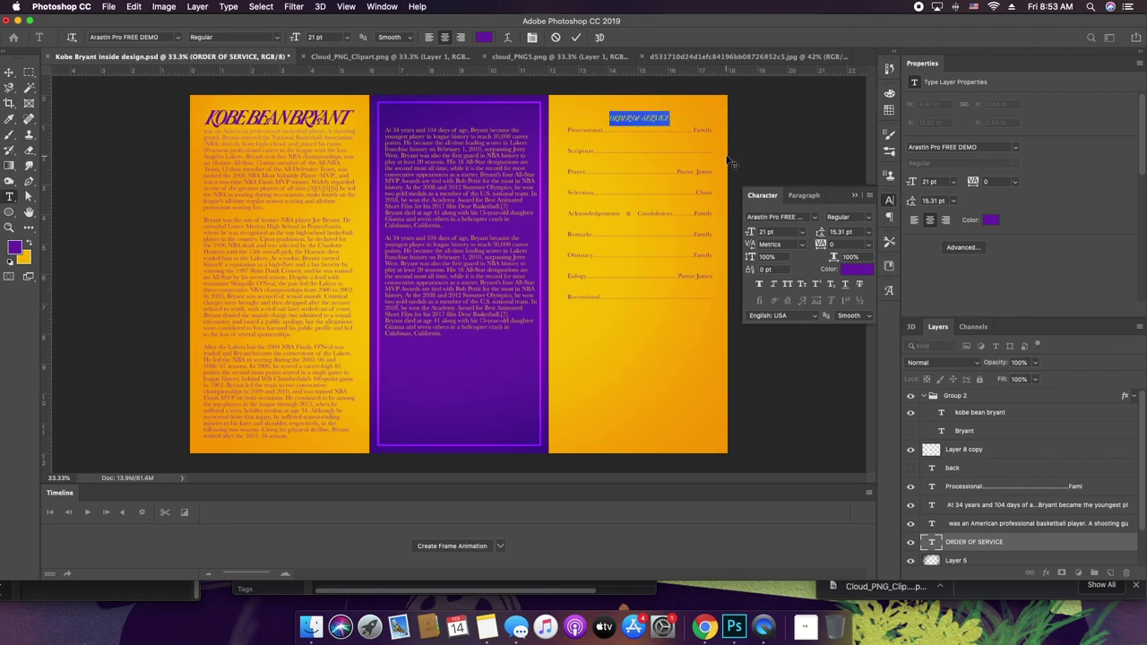
{"action": "left_click_drag", "start_coordinate": [750, 231], "coordinate": [761, 234]}
{"action": "type", "text": "45"}
{"action": "key", "text": "Return"}
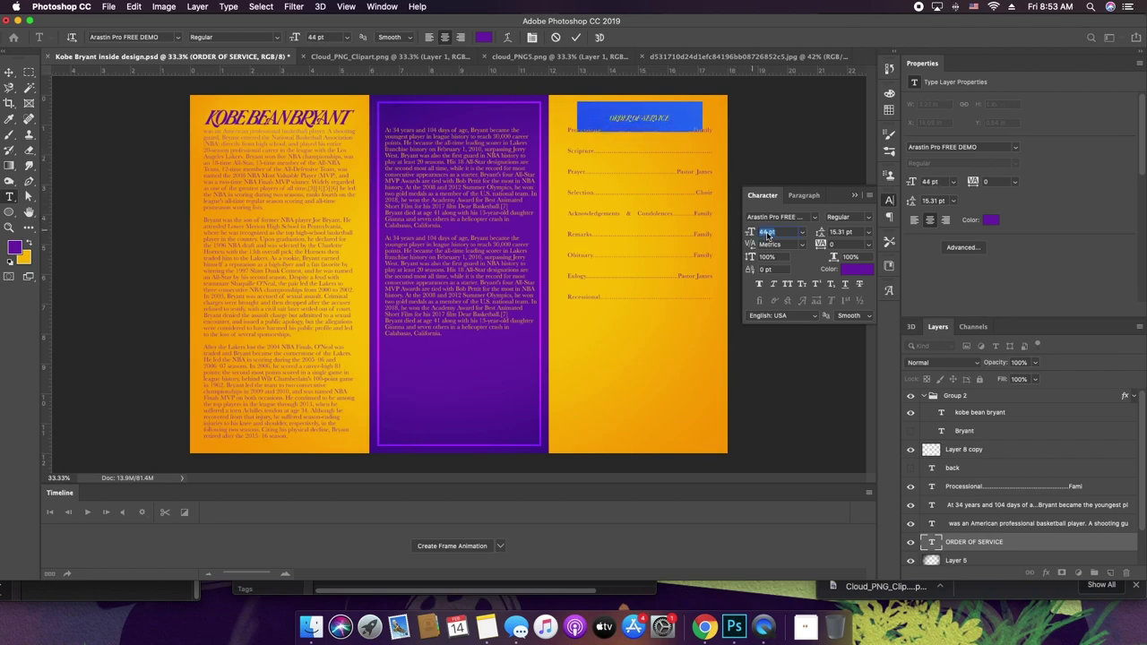
{"action": "key", "text": "Up"}
{"action": "key", "text": "Up"}
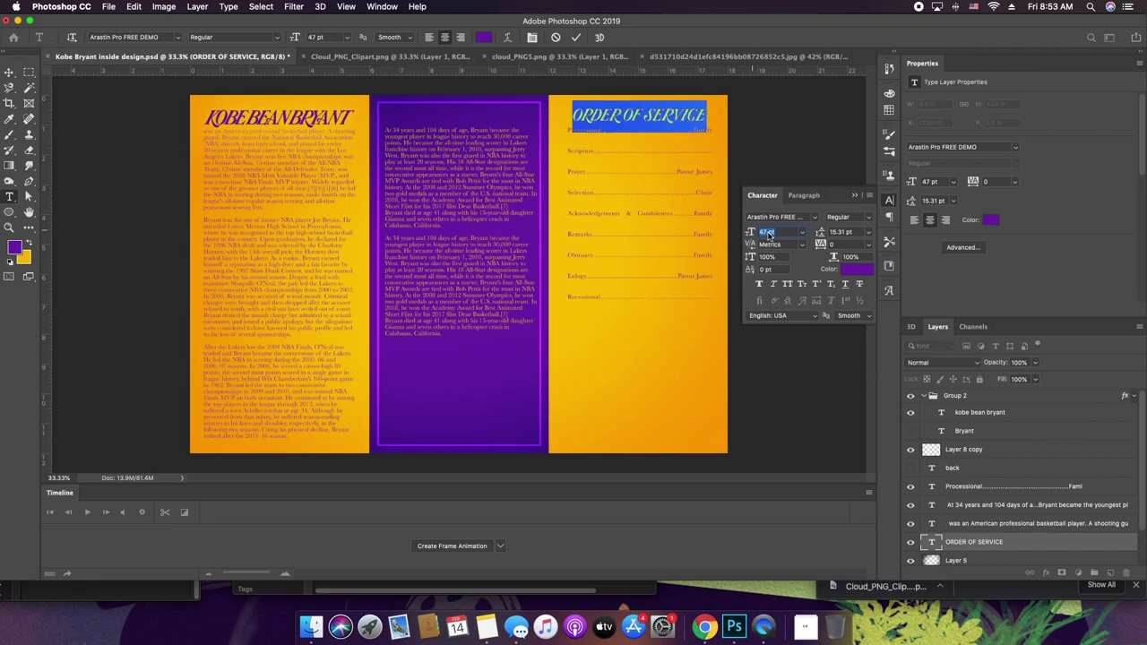
{"action": "key", "text": "Up"}
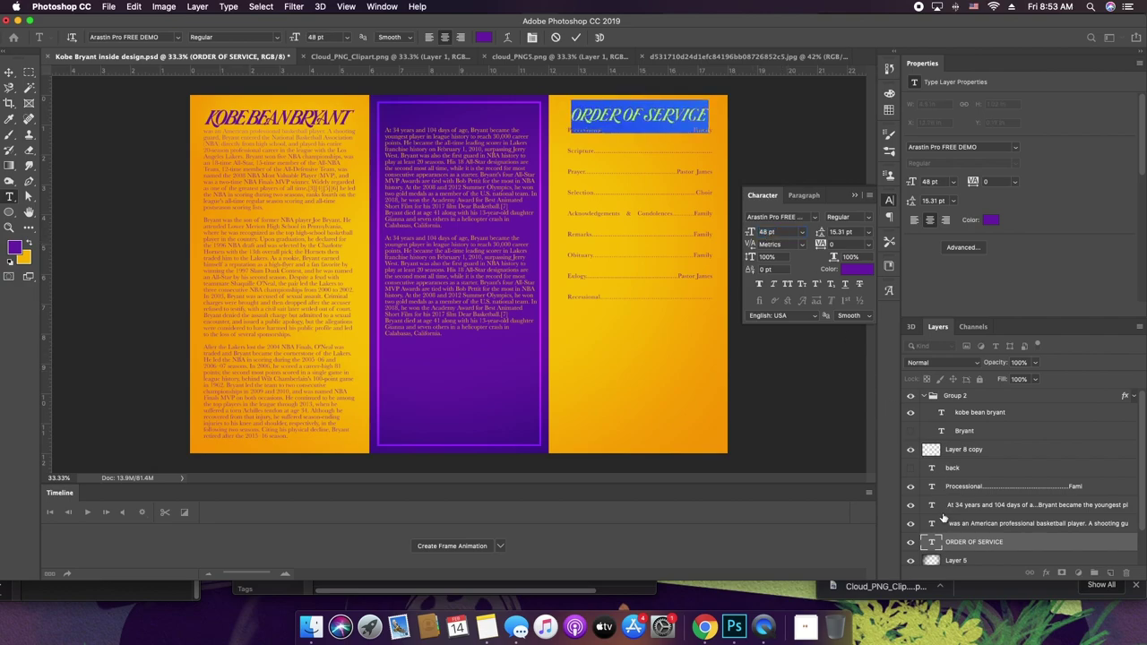
{"action": "key", "text": "super+Return"}
- Nudge the order of service heading down slightly to a Y position of 0.23 in
{"action": "key", "text": "v"}
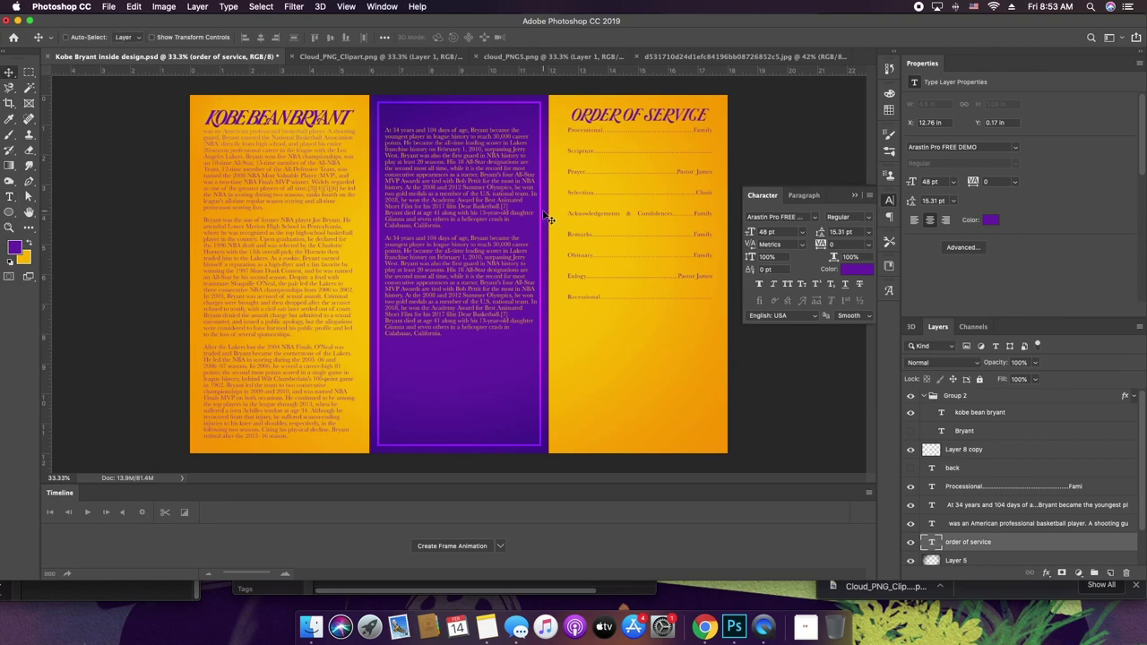
{"action": "key", "text": "Down"}
{"action": "key", "text": "Down"}
{"action": "key", "text": "Down"}
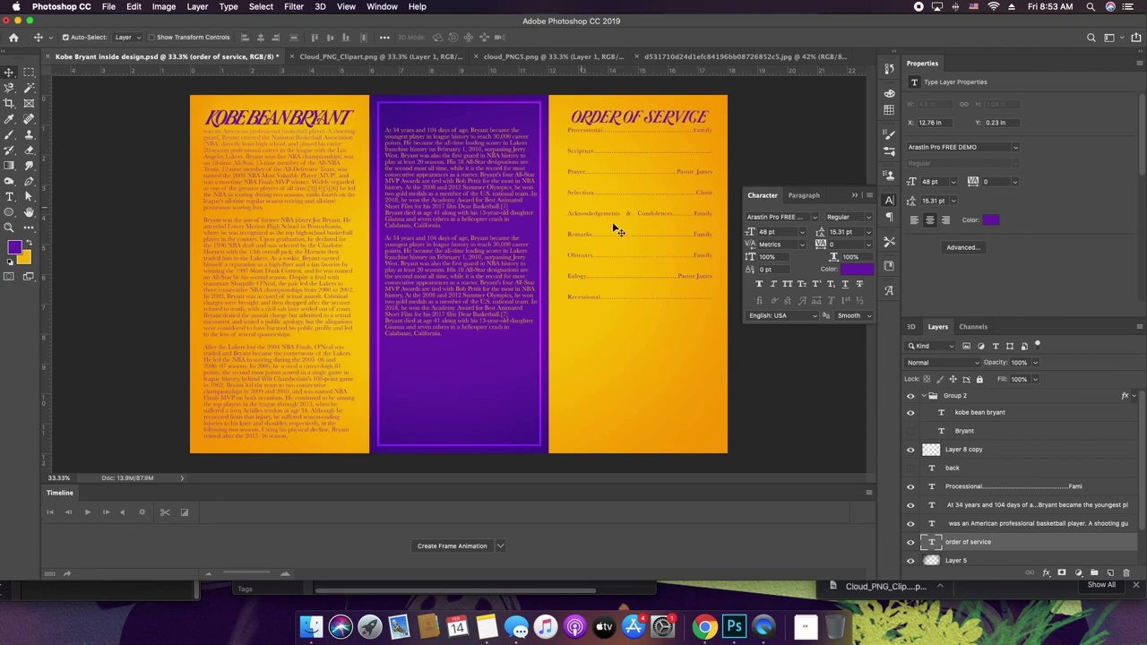
- Move the dot-leader order of service list down to a Y position of 1.45 in, clear of the heading
{"action": "left_click", "coordinate": [589, 239]}
{"action": "key", "text": "Down"}
{"action": "key", "text": "Down"}
{"action": "key", "text": "Down"}
{"action": "key", "text": "Down"}
{"action": "key", "text": "Down"}
{"action": "key", "text": "Down"}
{"action": "key", "text": "Down"}
{"action": "key", "text": "Down"}
{"action": "key", "text": "Down"}
{"action": "key", "text": "Down"}
{"action": "key", "text": "Down"}
{"action": "key", "text": "Down"}
{"action": "key", "text": "Down"}
{"action": "key", "text": "Down"}
{"action": "key", "text": "Down"}
{"action": "key", "text": "Down"}
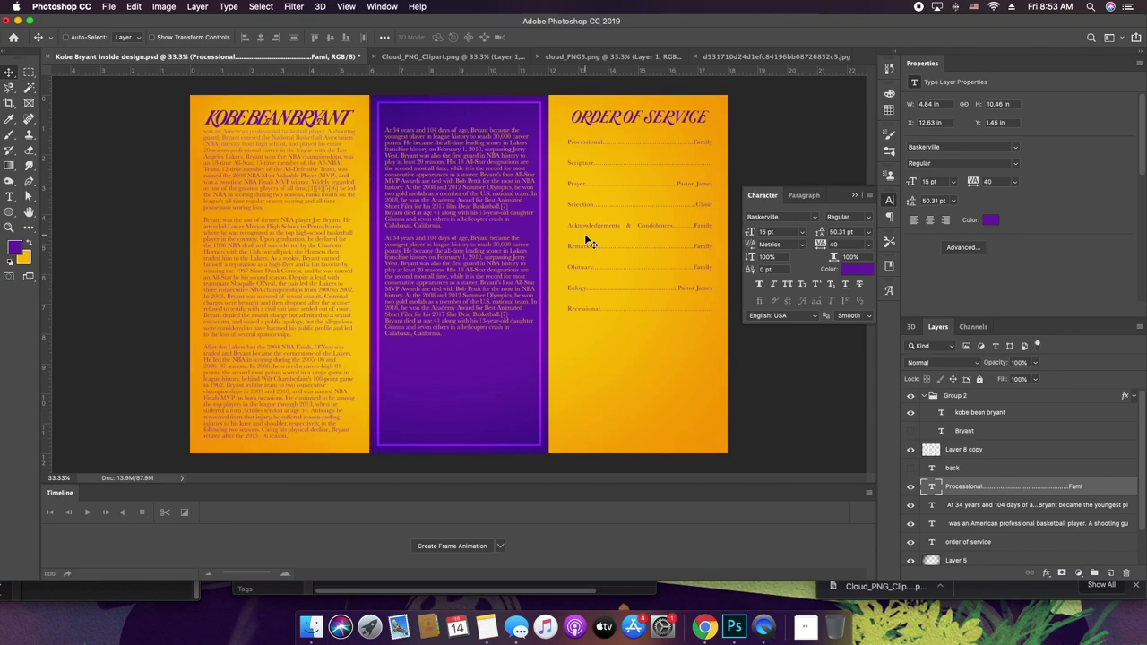
- Switch to Chrome and search Google Images for "kobe bryant family"
{"action": "left_click", "coordinate": [703, 626]}
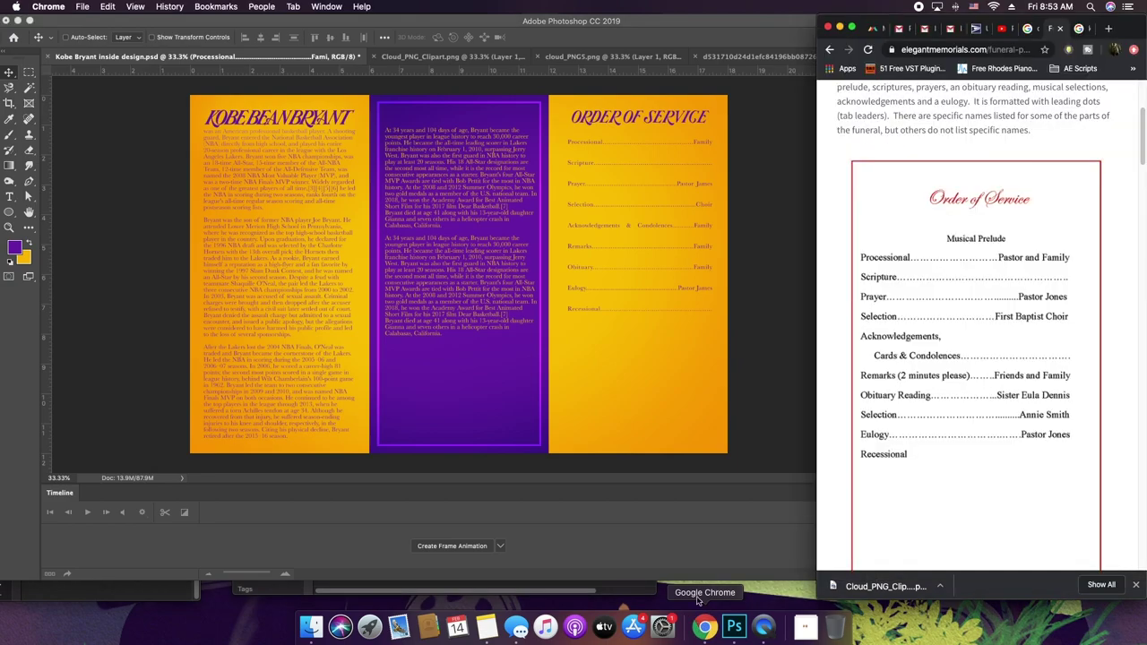
{"action": "left_click", "coordinate": [1011, 52]}
{"action": "type", "text": "kobe bryant font"}
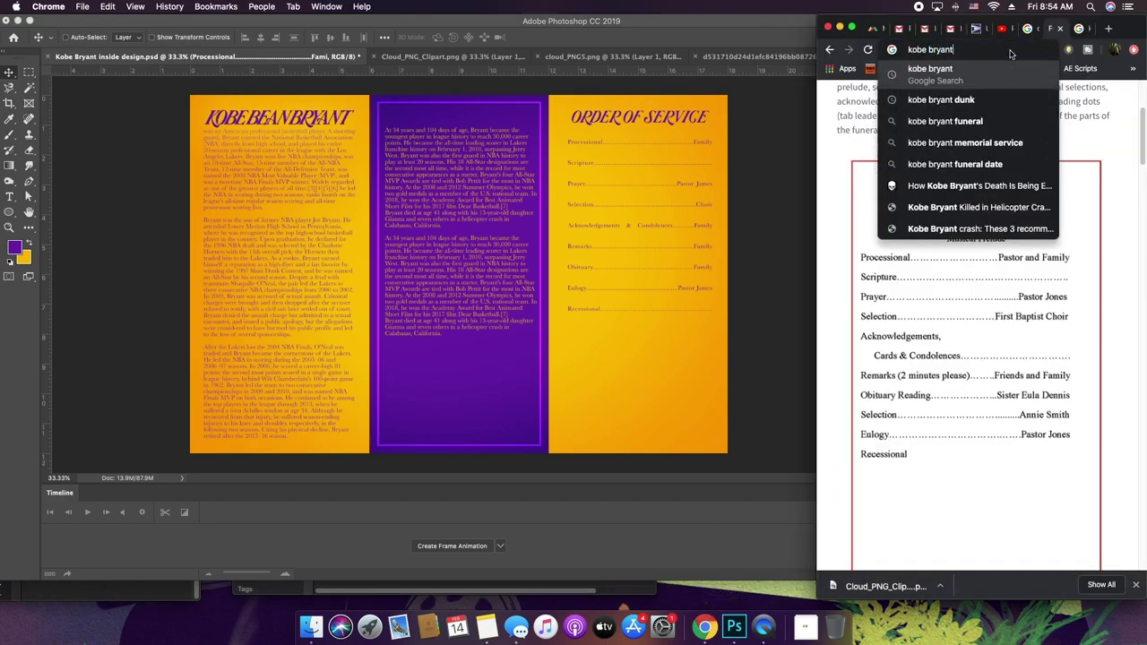
{"action": "key", "text": "Return"}
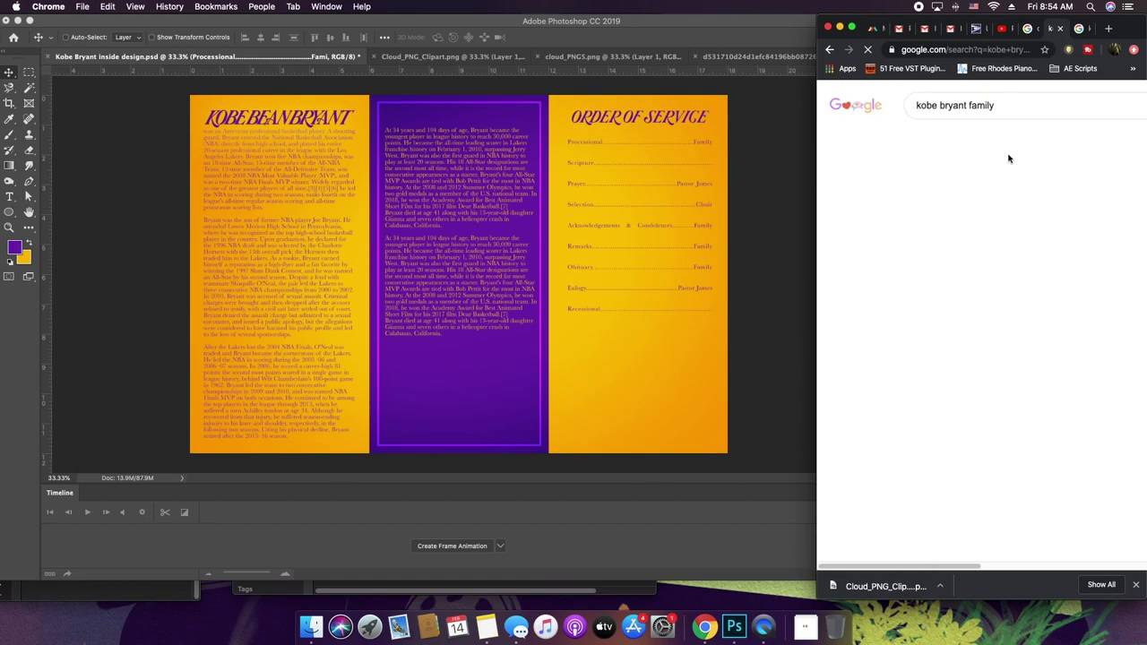
{"action": "left_click", "coordinate": [980, 141]}
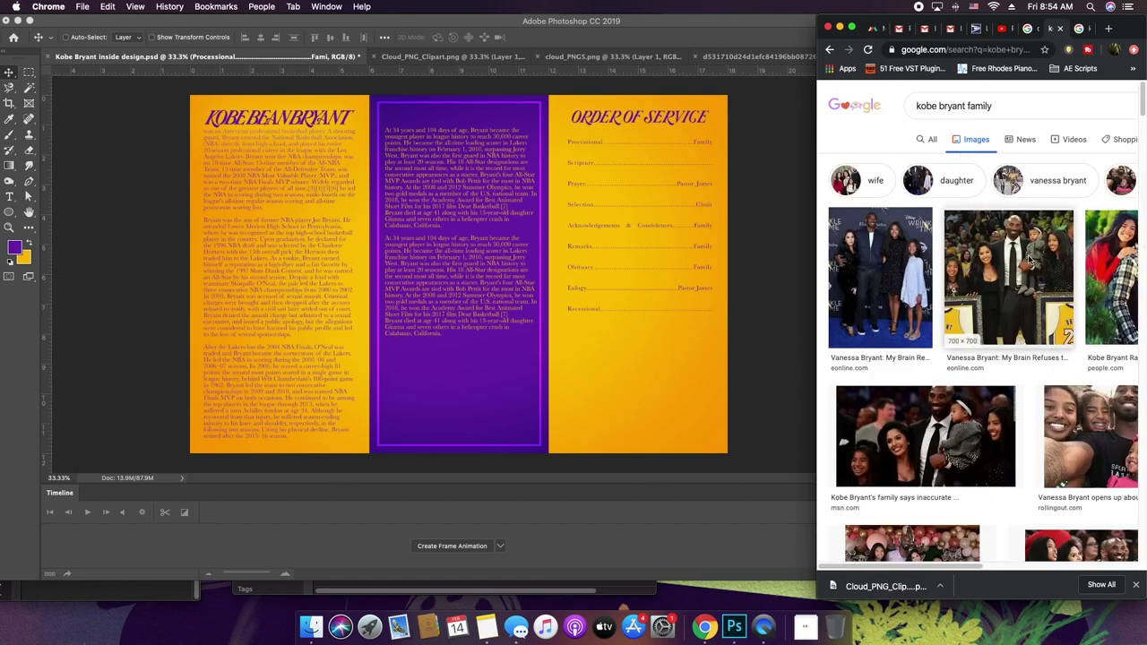
- Copy the family photo with the framed Lakers jerseys and paste it into the Photoshop program document
{"action": "left_click", "coordinate": [1028, 260]}
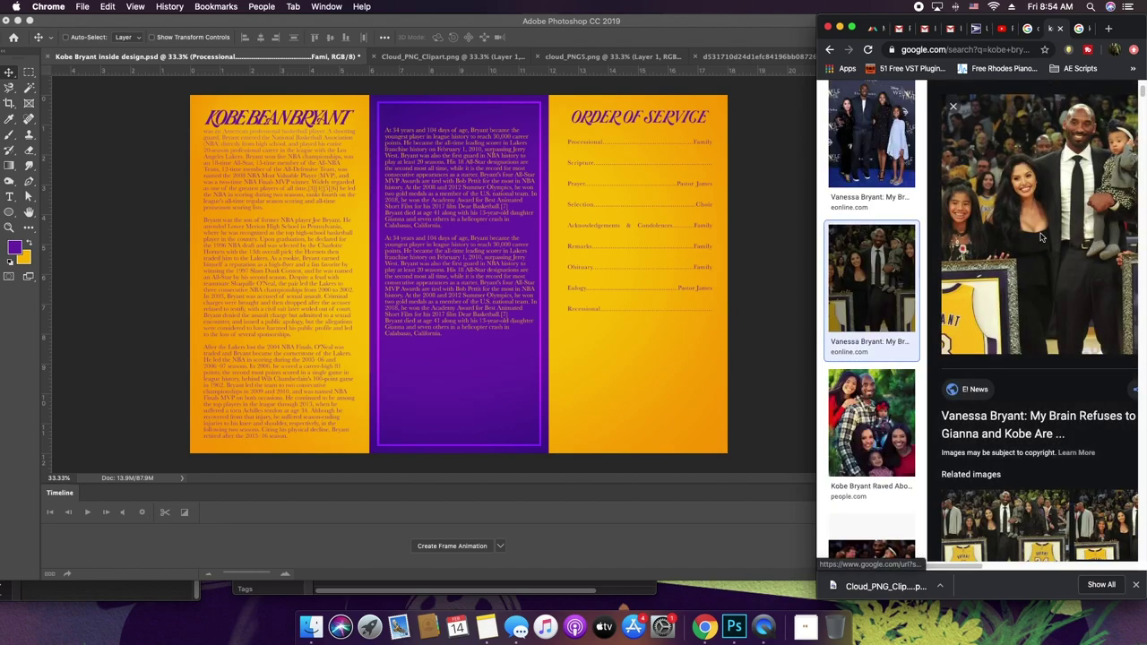
{"action": "right_click", "coordinate": [898, 233]}
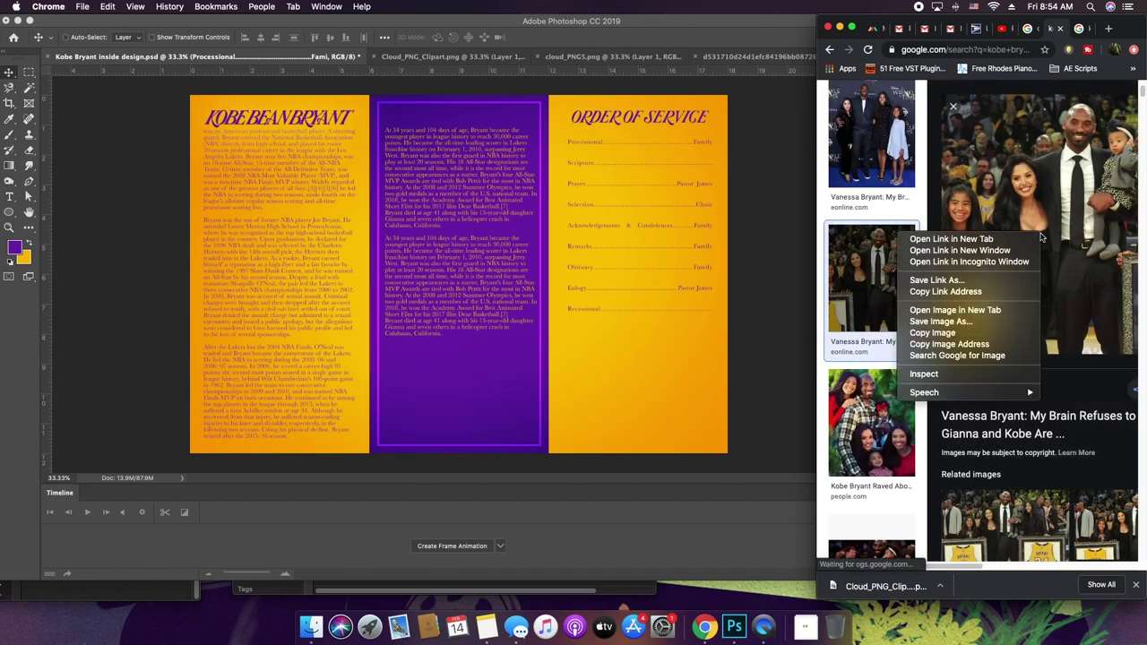
{"action": "left_click", "coordinate": [1018, 332]}
{"action": "left_click", "coordinate": [610, 288]}
{"action": "key", "text": "super+v"}
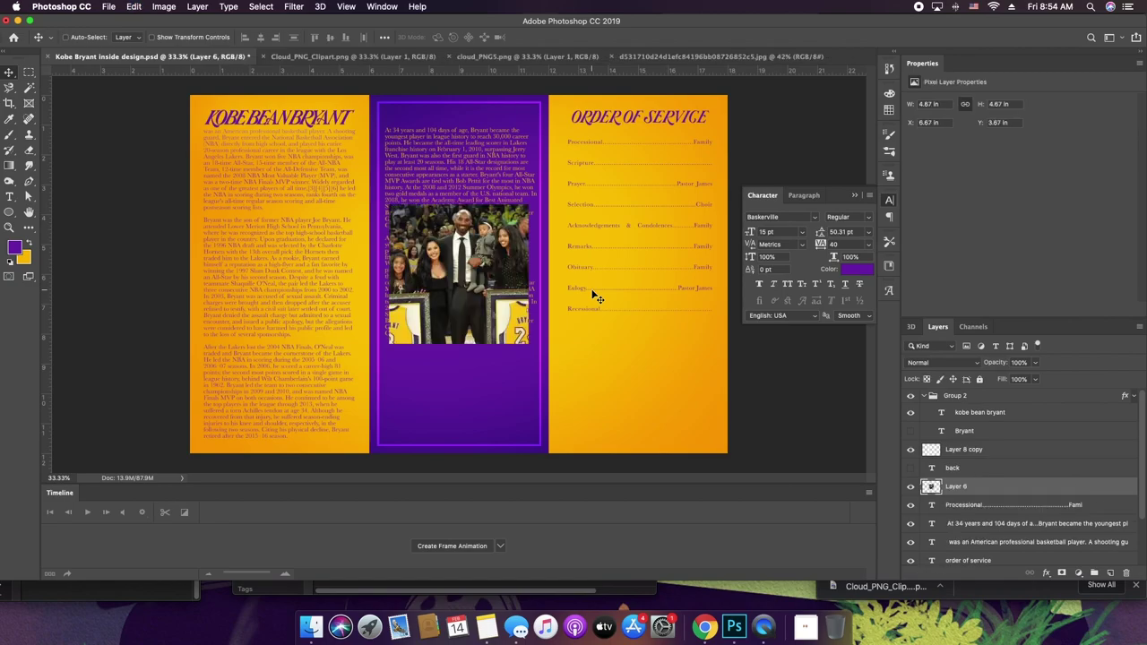
{"action": "left_click", "coordinate": [305, 626]}
{"action": "left_click", "coordinate": [748, 271]}
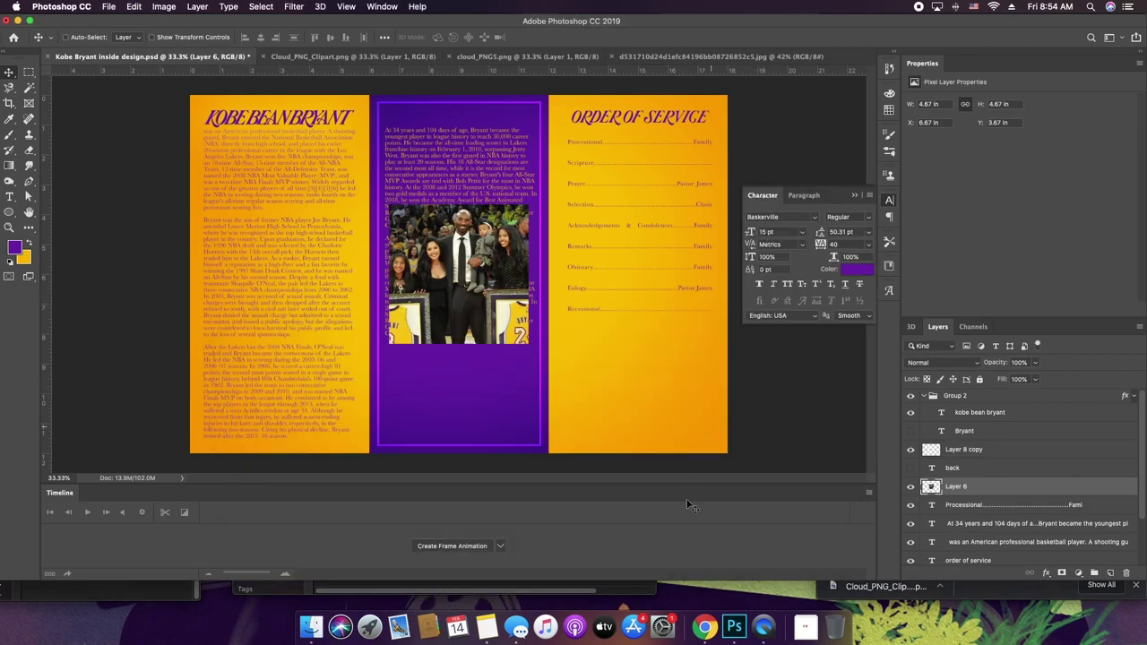
- Copy the outdoor family portrait with the plaid shirts from the Chrome image results and paste it into the Photoshop document
{"action": "left_click", "coordinate": [705, 625]}
{"action": "scroll", "coordinate": [1040, 335], "scroll_direction": "down", "scroll_amount": 5}
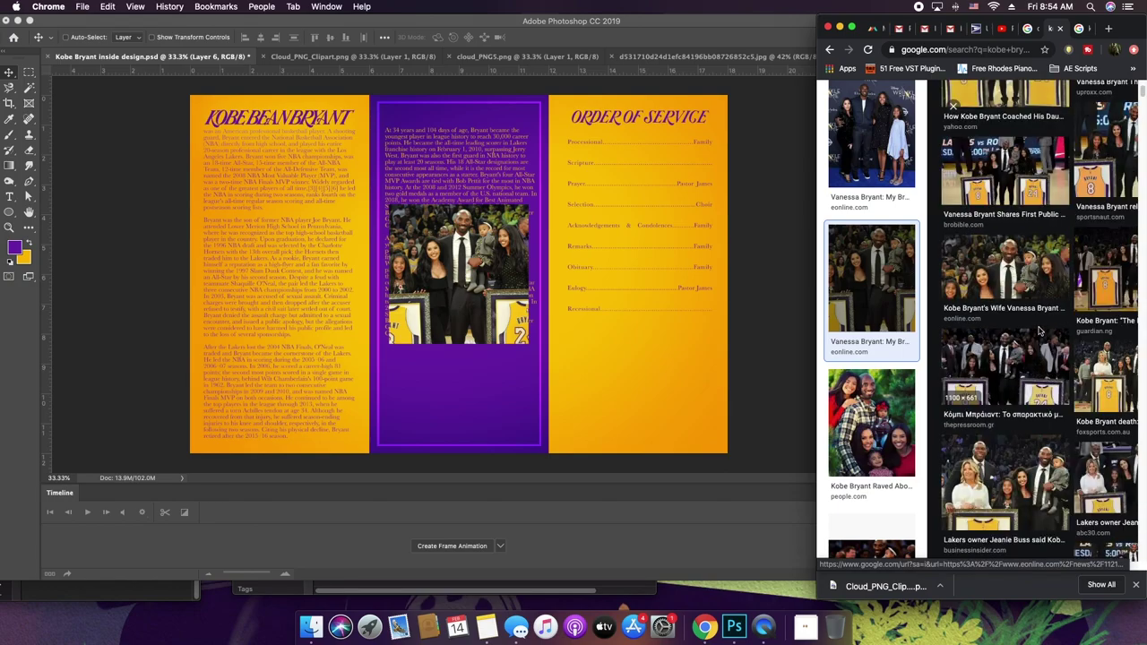
{"action": "key", "text": "Right"}
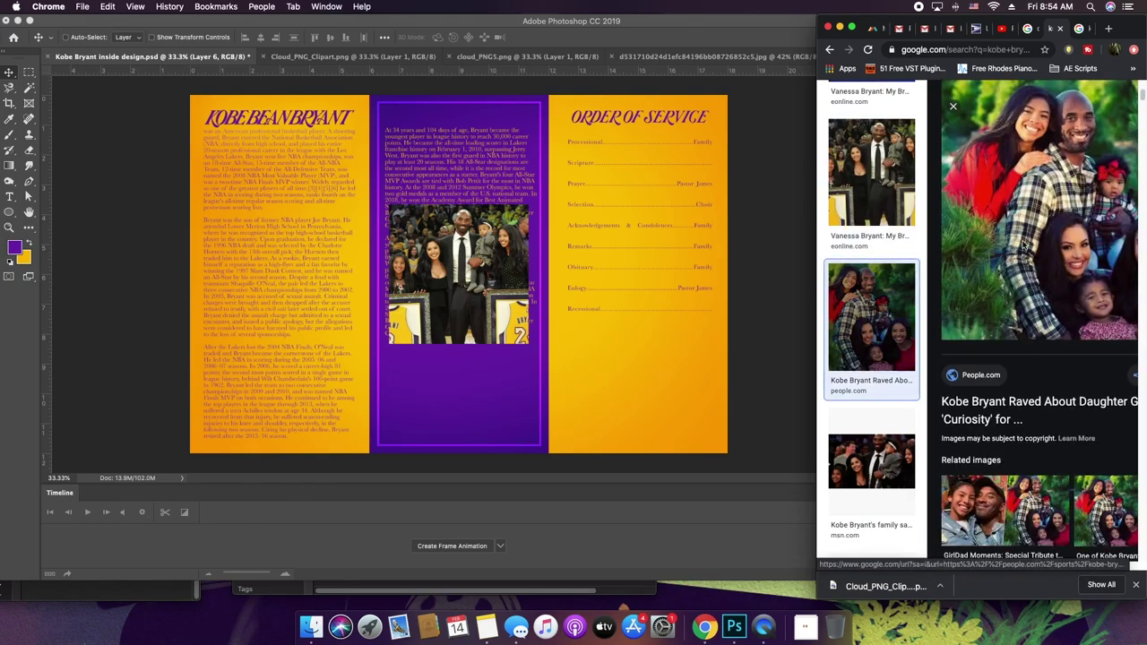
{"action": "right_click", "coordinate": [1054, 217]}
{"action": "left_click", "coordinate": [977, 317]}
{"action": "left_click", "coordinate": [562, 313]}
{"action": "key", "text": "super+v"}
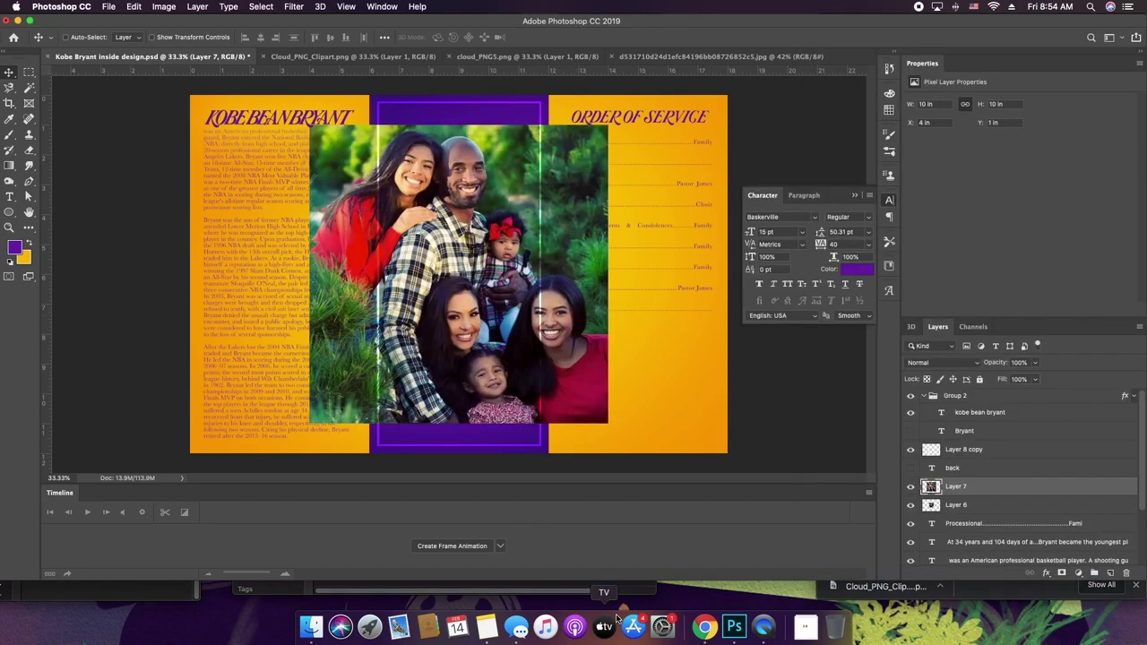
- Switch to Chrome and browse the Google Images results for another family photo, then return to the Photoshop document
{"action": "left_click", "coordinate": [704, 626]}
{"action": "scroll", "coordinate": [1010, 281], "scroll_direction": "down", "scroll_amount": 2}
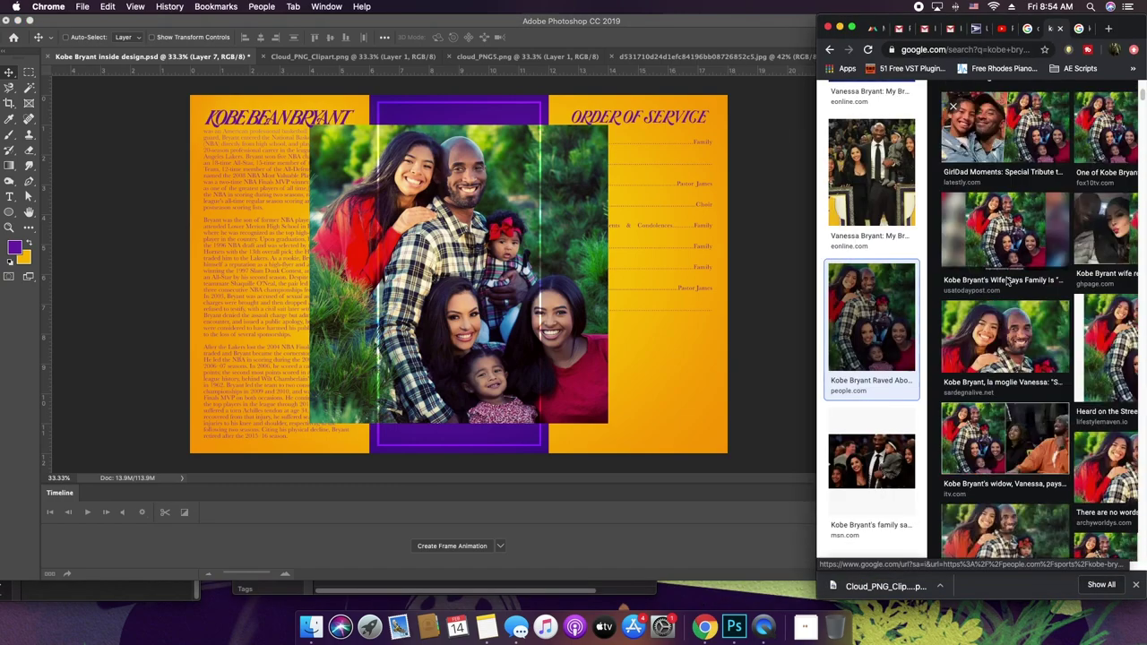
{"action": "scroll", "coordinate": [894, 274], "scroll_direction": "down", "scroll_amount": 5}
{"action": "scroll", "coordinate": [894, 275], "scroll_direction": "up", "scroll_amount": 10}
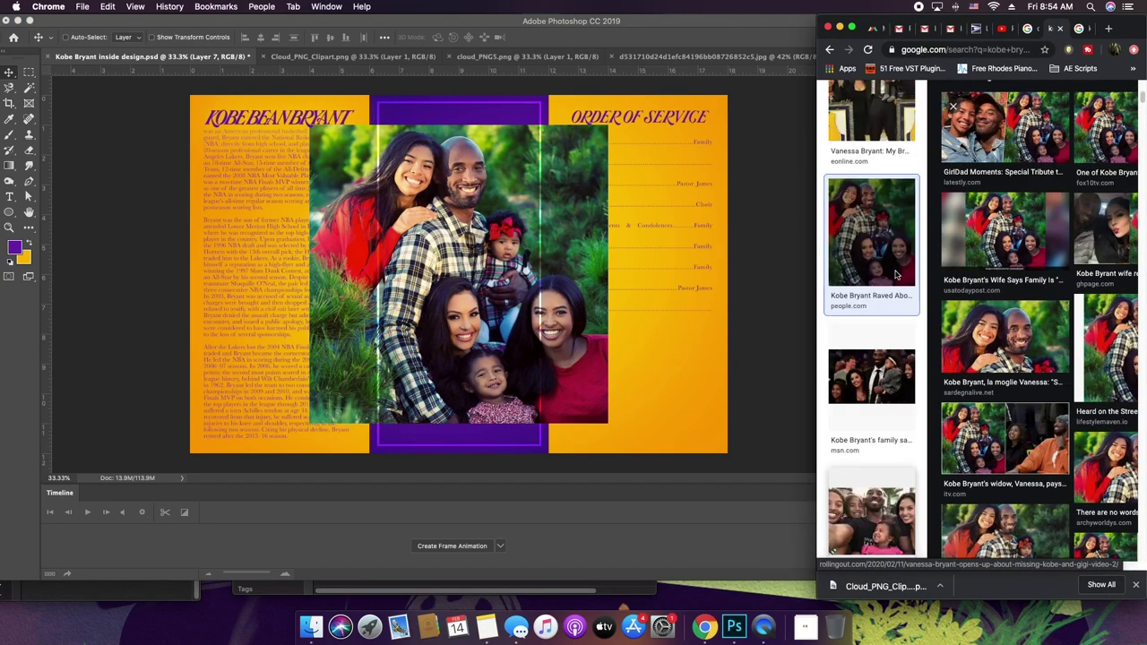
{"action": "left_click", "coordinate": [689, 259]}
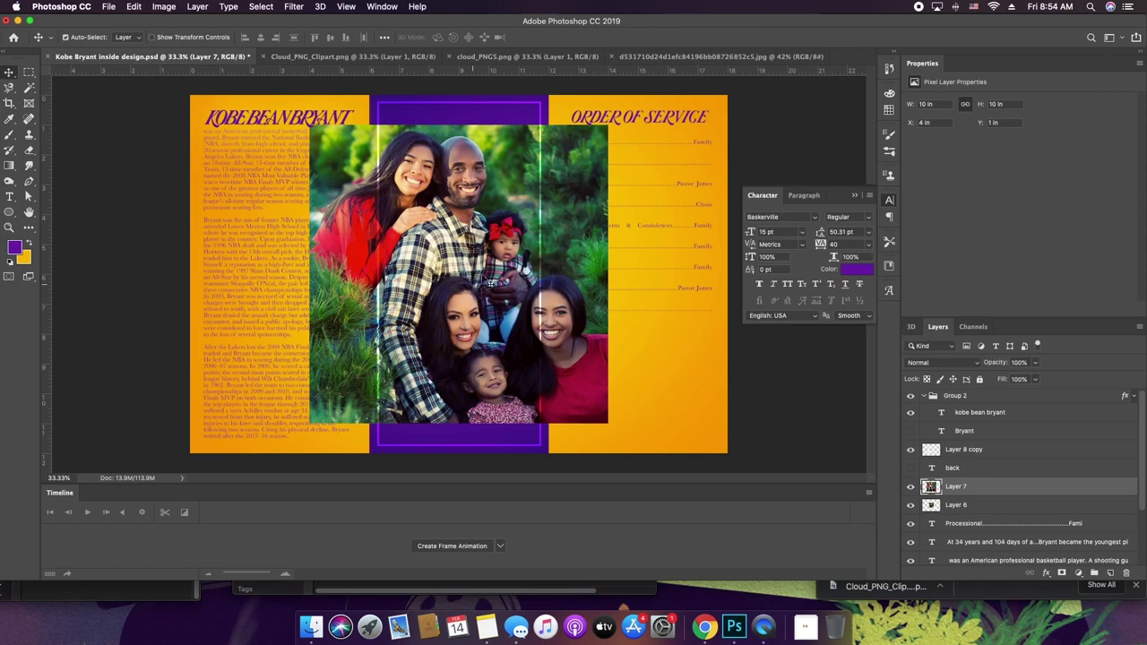
- Move the outdoor family portrait into the lower part of the order of service page and scale it down to about 6.22 in wide
{"action": "left_click_drag", "start_coordinate": [484, 249], "coordinate": [612, 284]}
{"action": "key", "text": "ctrl+t"}
{"action": "left_click_drag", "start_coordinate": [436, 157], "coordinate": [563, 256]}
{"action": "key", "text": "Return"}
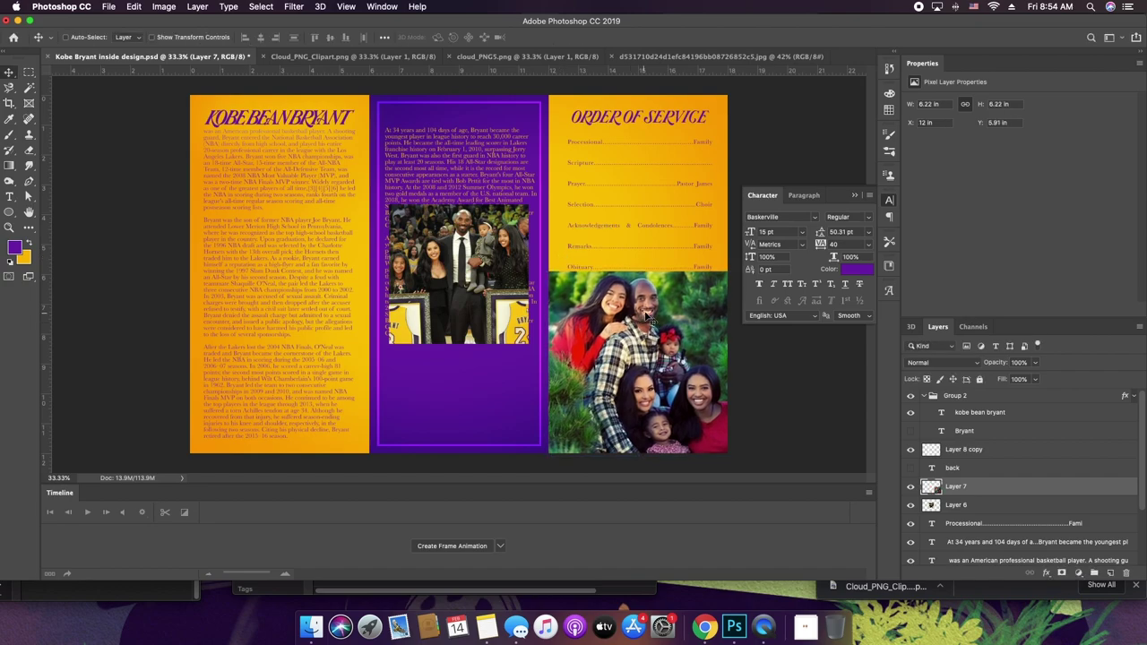
- Reduce the leading of the entire order of service list to 37.31 pt
{"action": "key", "text": "t"}
{"action": "left_click", "coordinate": [704, 243]}
{"action": "key", "text": "super+a"}
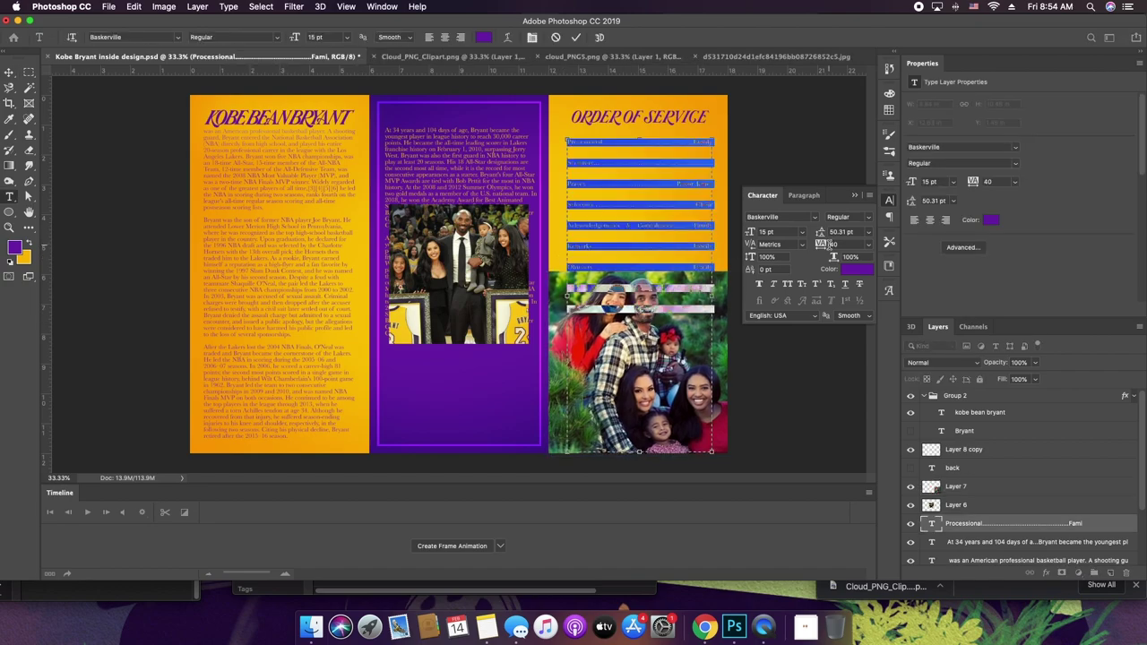
{"action": "left_click_drag", "start_coordinate": [822, 236], "coordinate": [815, 237]}
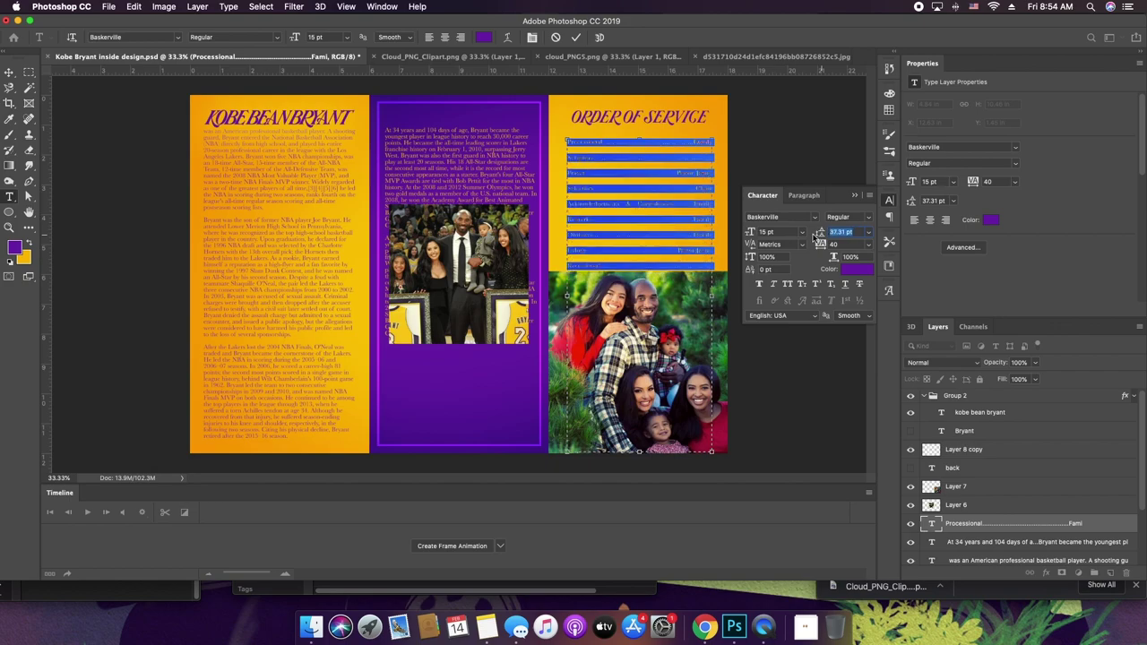
{"action": "left_click", "coordinate": [925, 524]}
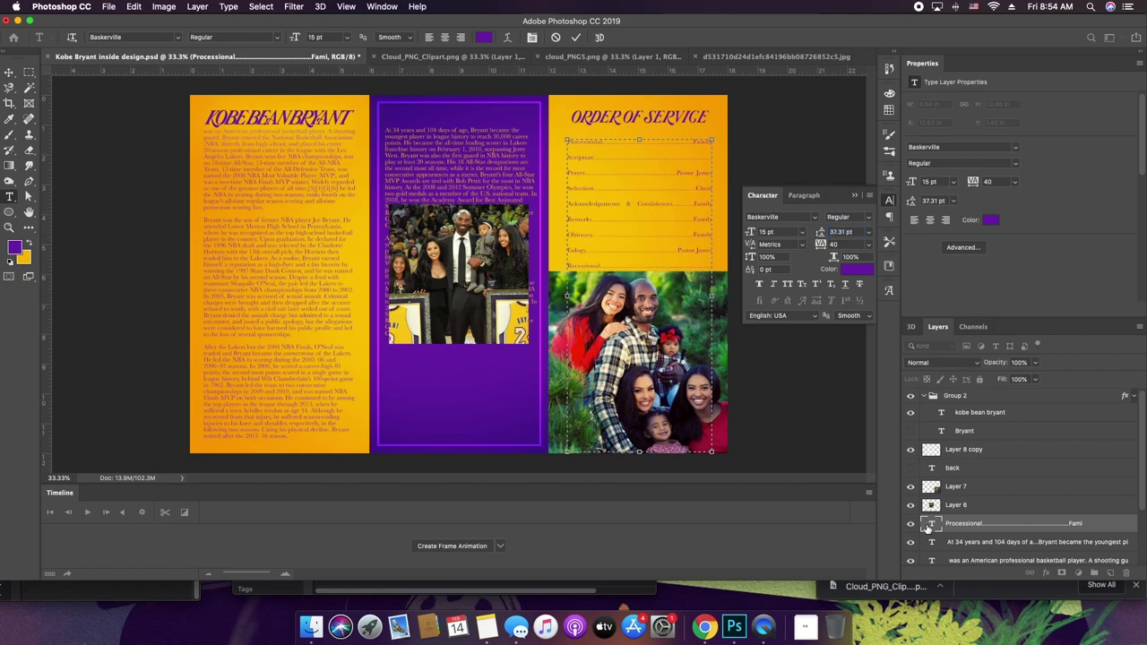
- Set the outdoor family portrait layer's blend mode to Overlay
{"action": "key", "text": "v"}
{"action": "left_click", "coordinate": [670, 343], "text": "super"}
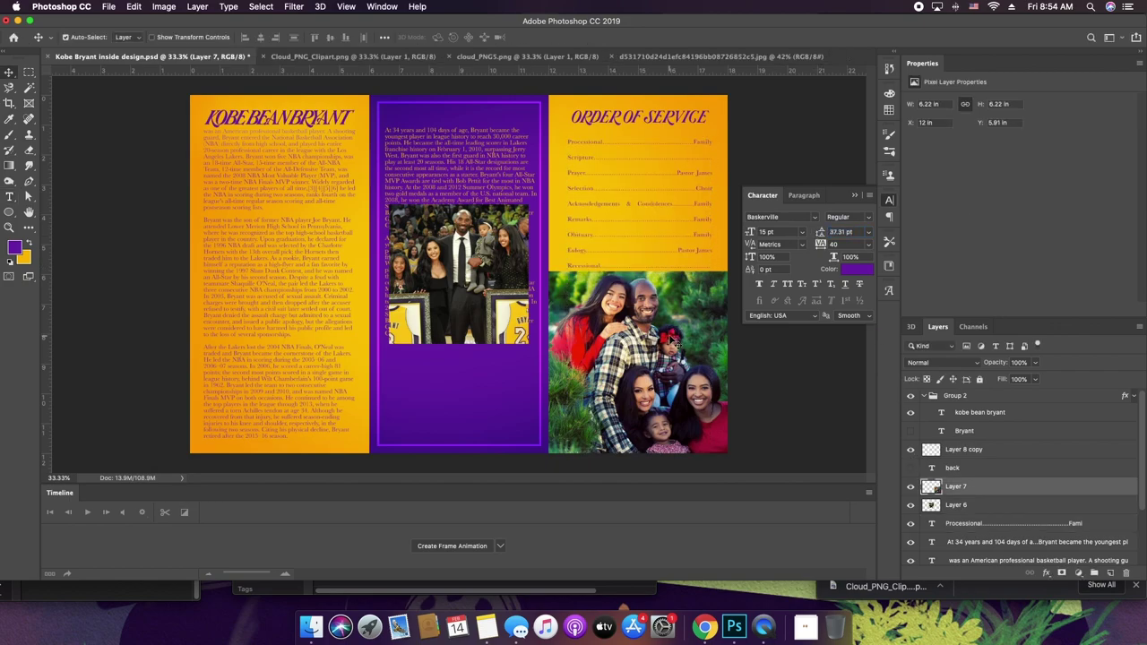
{"action": "left_click", "coordinate": [926, 363]}
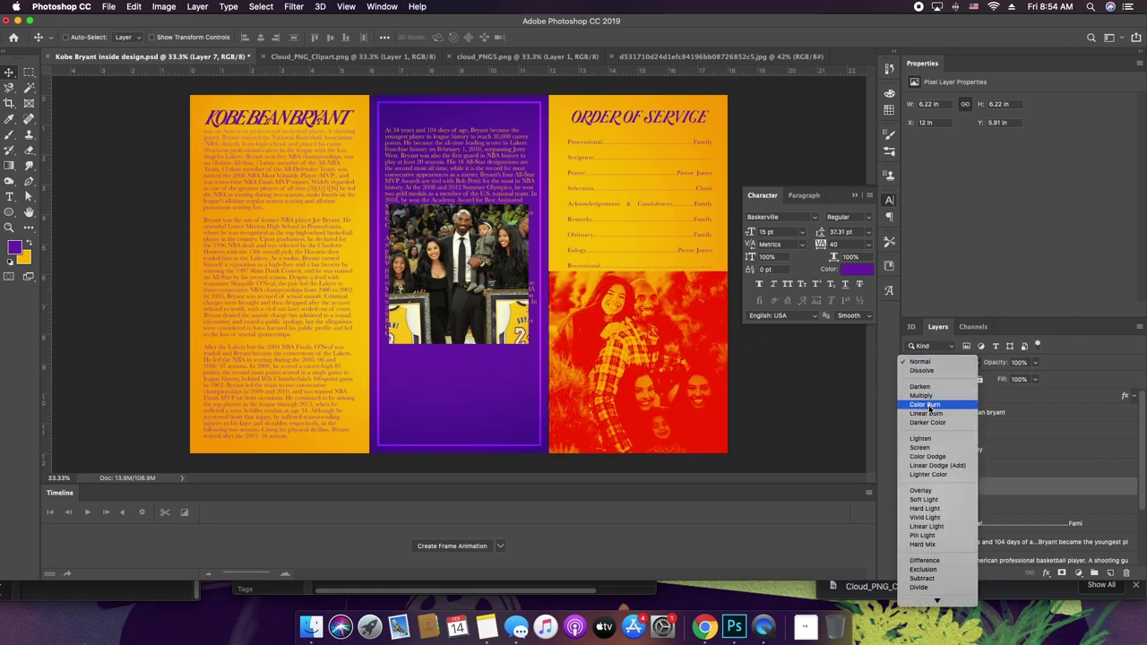
{"action": "left_click", "coordinate": [932, 493]}
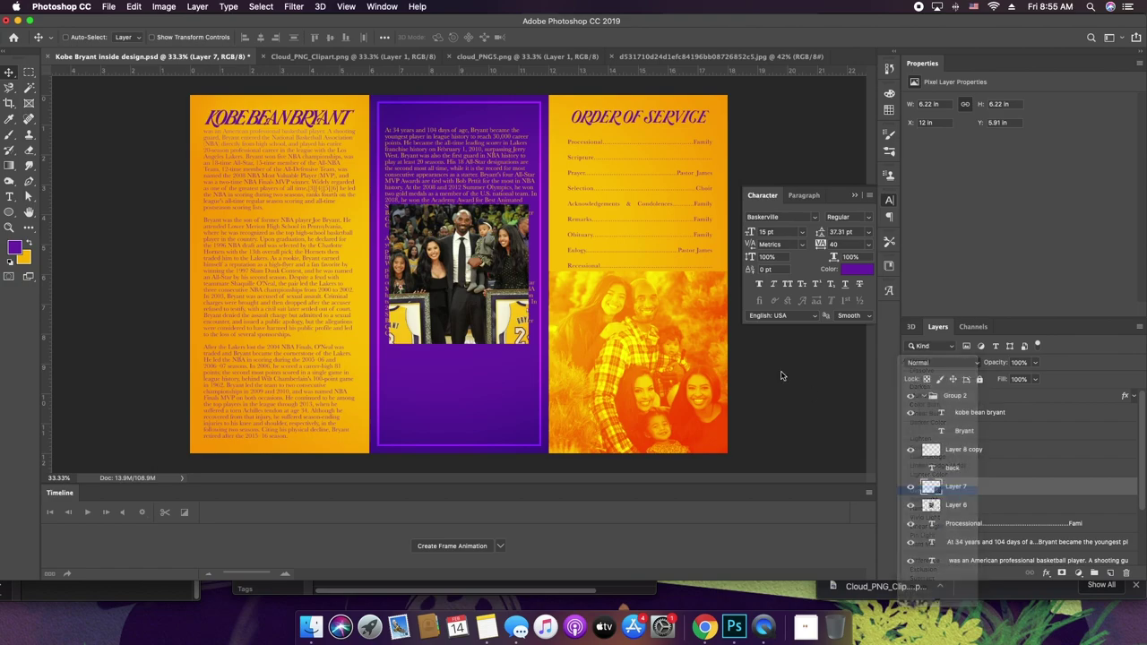
- Add a layer mask to the outdoor portrait and fade its upper edge into the page with a black-to-transparent gradient
{"action": "left_click", "coordinate": [1061, 572]}
{"action": "key", "text": "g"}
{"action": "key", "text": "z"}
{"action": "left_click_drag", "start_coordinate": [631, 284], "coordinate": [411, 316]}
{"action": "key", "text": "super+r"}
{"action": "key", "text": "g"}
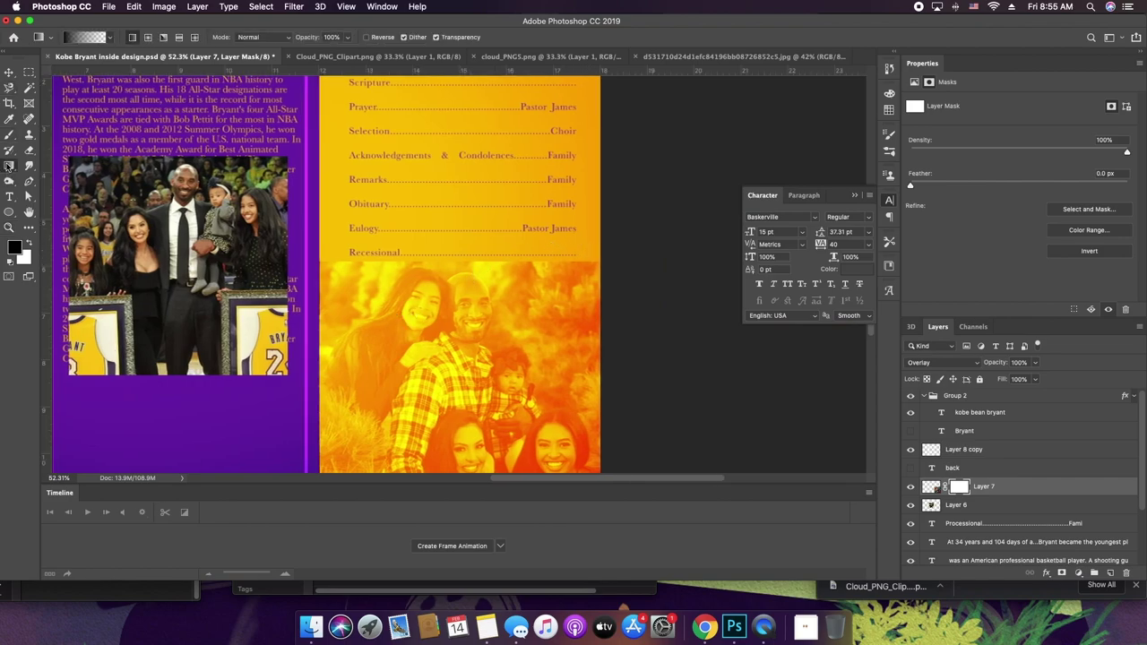
{"action": "left_click_drag", "start_coordinate": [561, 294], "coordinate": [576, 251]}
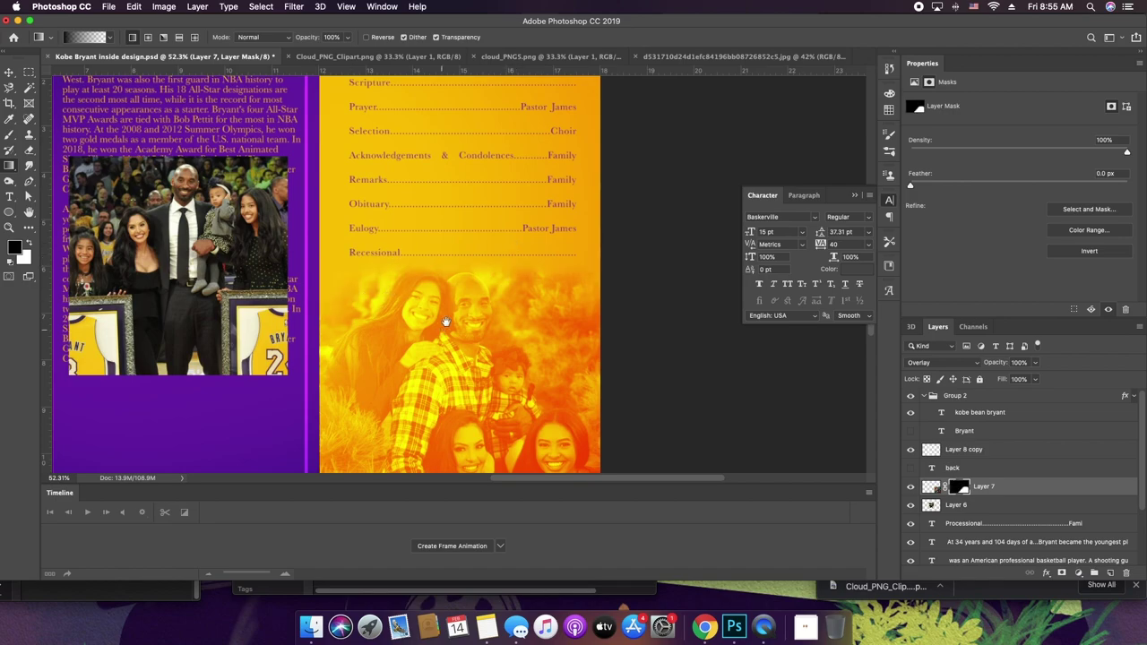
- Fade the outdoor portrait's left and right edges and upper right corner with more gradients on its layer mask
{"action": "scroll", "coordinate": [463, 171], "scroll_direction": "down", "scroll_amount": 5}
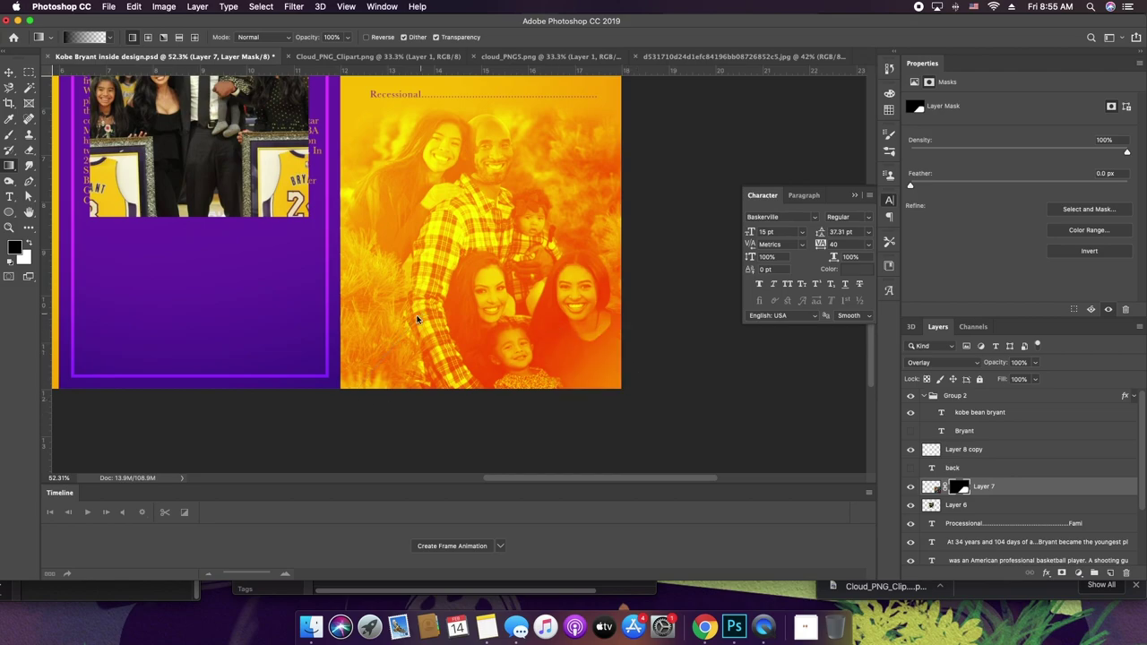
{"action": "left_click_drag", "start_coordinate": [403, 290], "coordinate": [403, 290]}
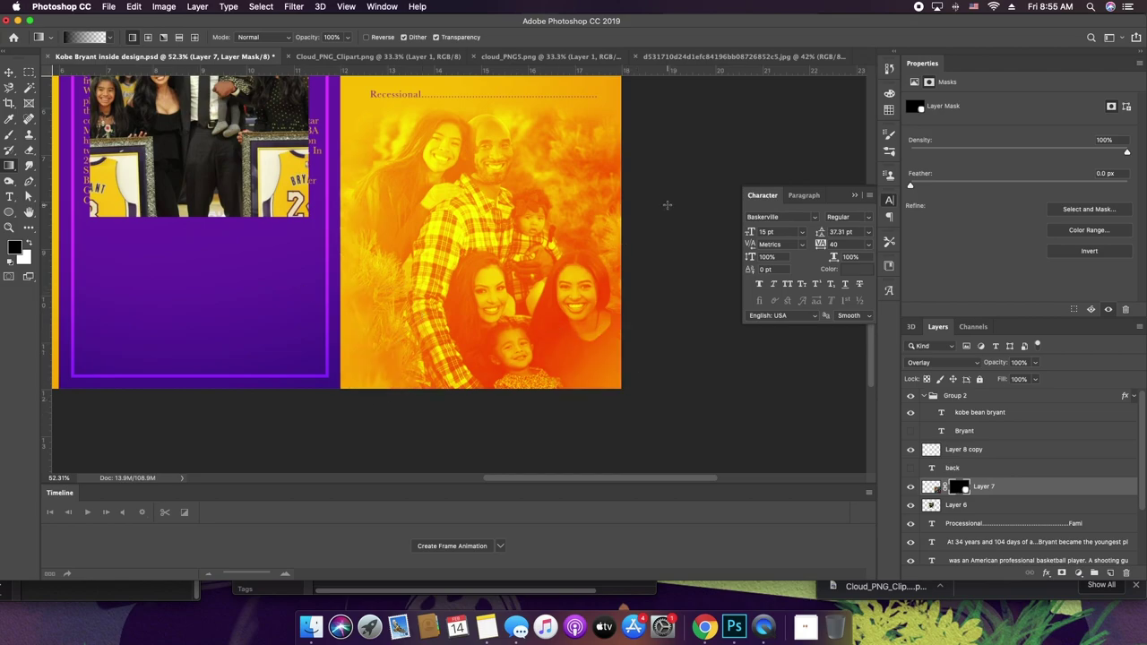
{"action": "left_click_drag", "start_coordinate": [640, 148], "coordinate": [640, 150]}
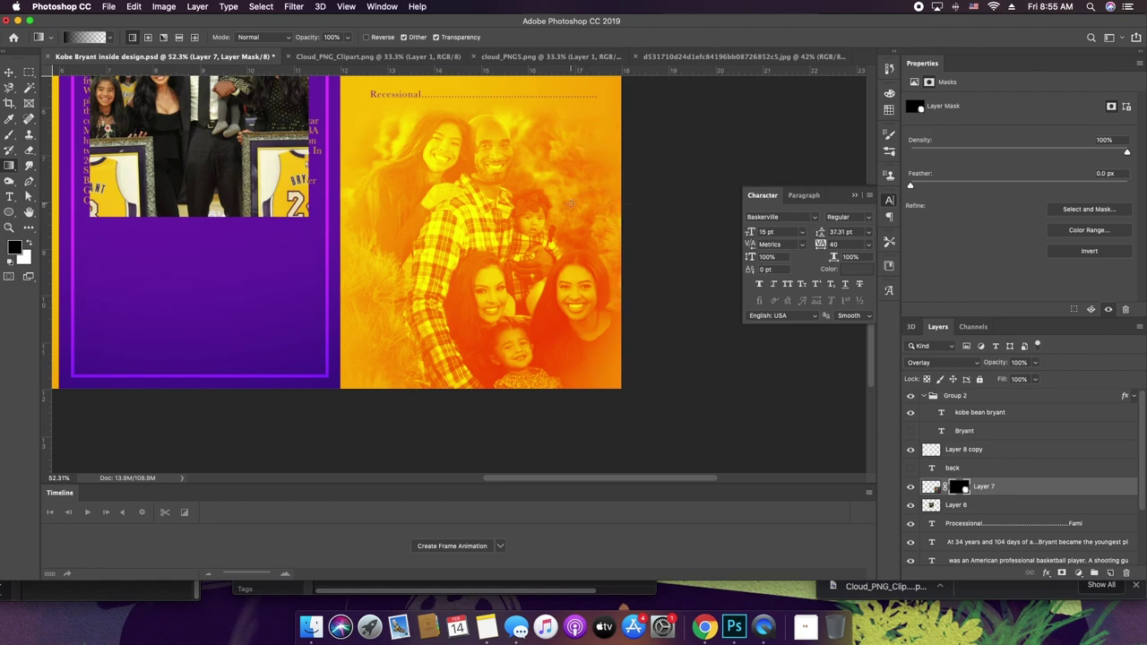
{"action": "left_click_drag", "start_coordinate": [541, 230], "coordinate": [528, 229]}
{"action": "key", "text": "v"}
{"action": "key", "text": "super+z"}
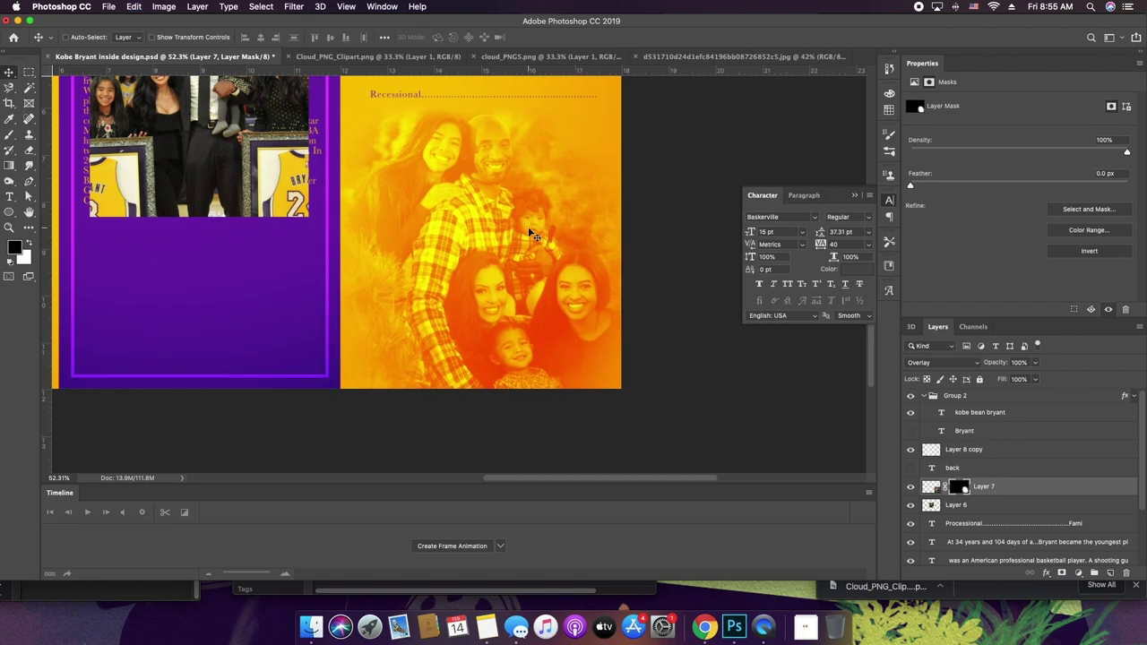
{"action": "key", "text": "super+0"}
- Move the framed-jerseys family photo to the bottom of the purple middle page and scale it to 127%
{"action": "left_click", "coordinate": [433, 258]}
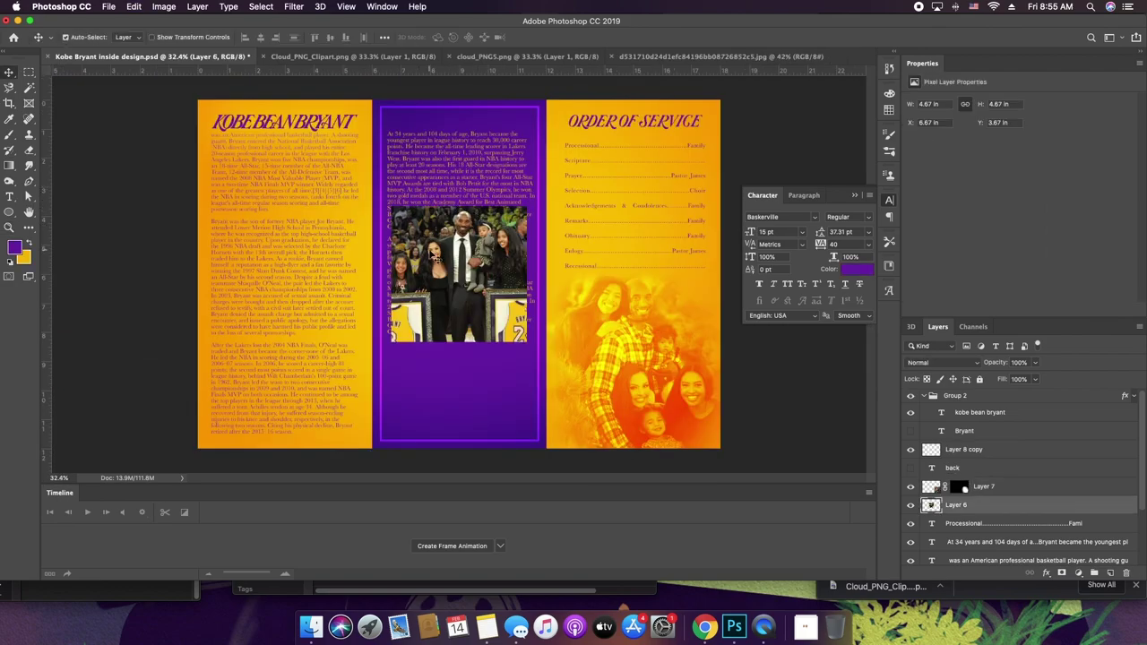
{"action": "left_click_drag", "start_coordinate": [455, 242], "coordinate": [454, 385]}
{"action": "key", "text": "super+t"}
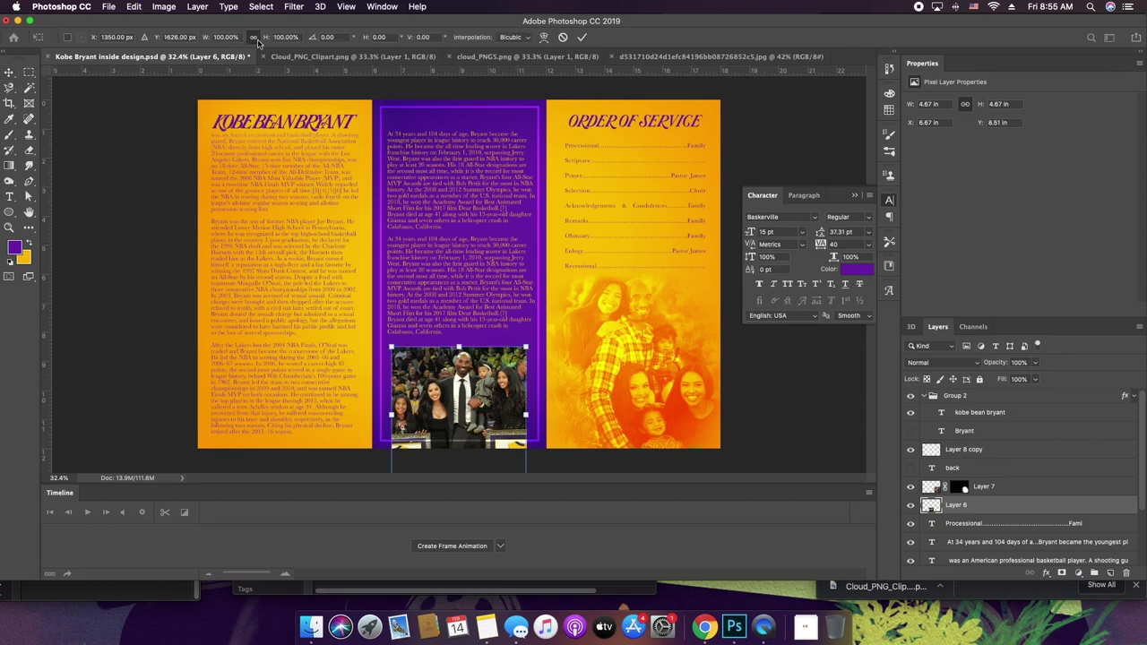
{"action": "left_click_drag", "start_coordinate": [269, 43], "coordinate": [284, 43]}
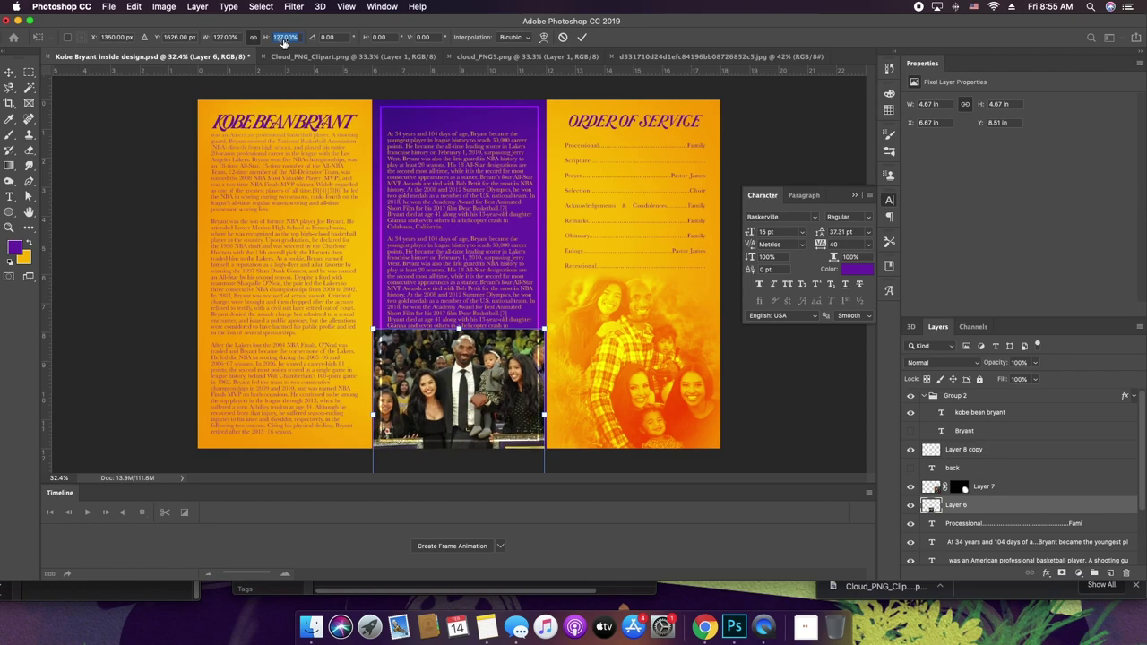
{"action": "key", "text": "Return"}
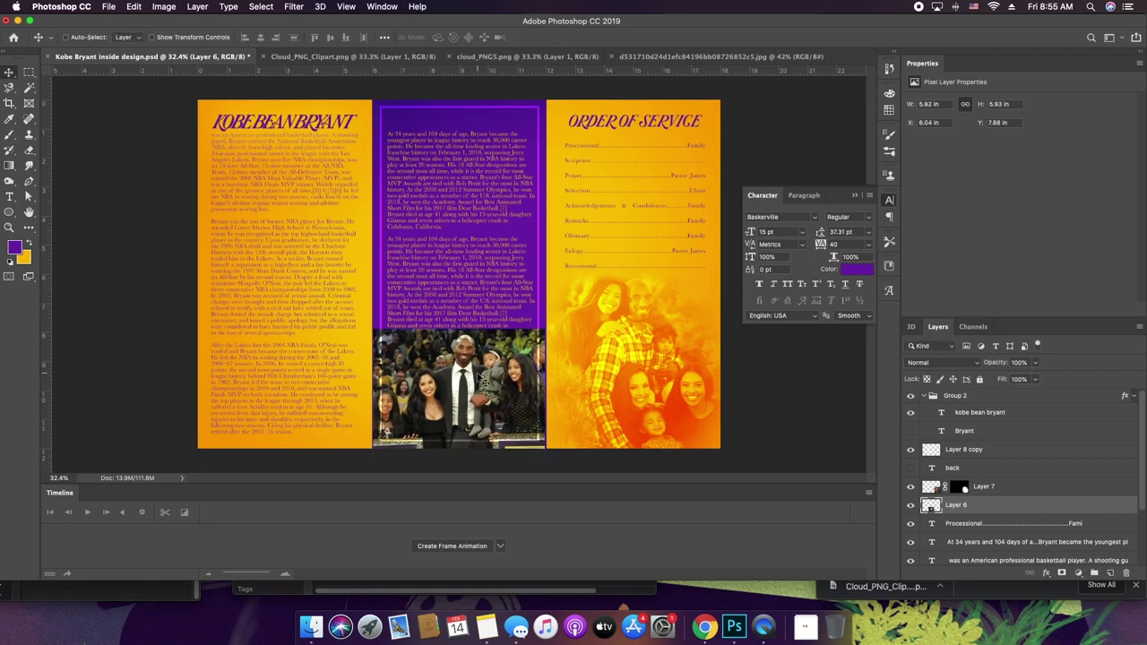
- Set the framed-jerseys photo's blend mode to Screen and nudge it down to a Y position of 8.15 in
{"action": "left_click", "coordinate": [951, 362]}
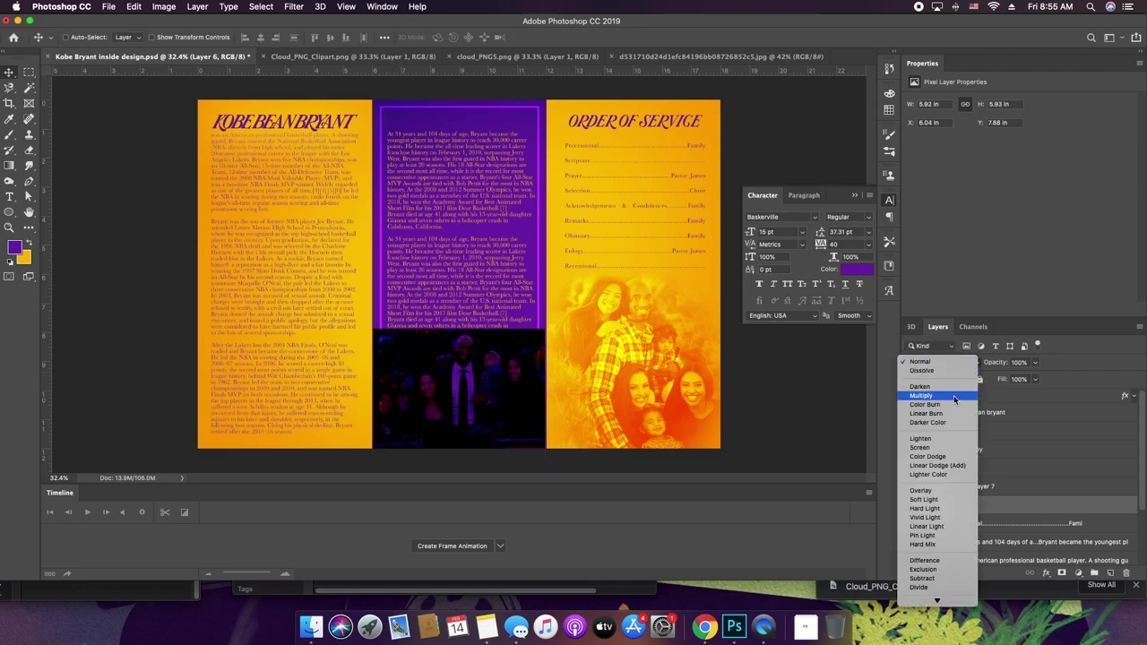
{"action": "left_click", "coordinate": [942, 451]}
{"action": "key", "text": "shift+Down"}
{"action": "key", "text": "shift+Down"}
{"action": "key", "text": "shift+Down"}
{"action": "key", "text": "shift+Down"}
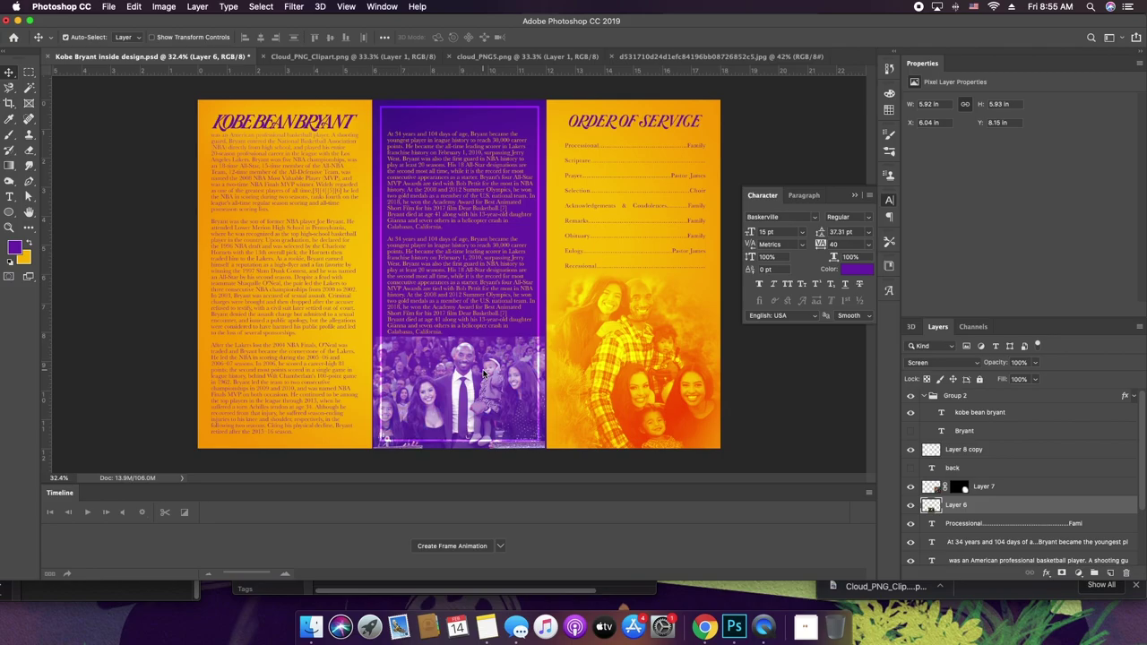
- Scale the framed-jerseys photo down to about 5.54 in wide and reposition it between the border lines at about Y 8.29 in
{"action": "key", "text": "z"}
{"action": "left_click_drag", "start_coordinate": [477, 372], "coordinate": [513, 365]}
{"action": "scroll", "coordinate": [513, 364], "scroll_direction": "down", "scroll_amount": 5}
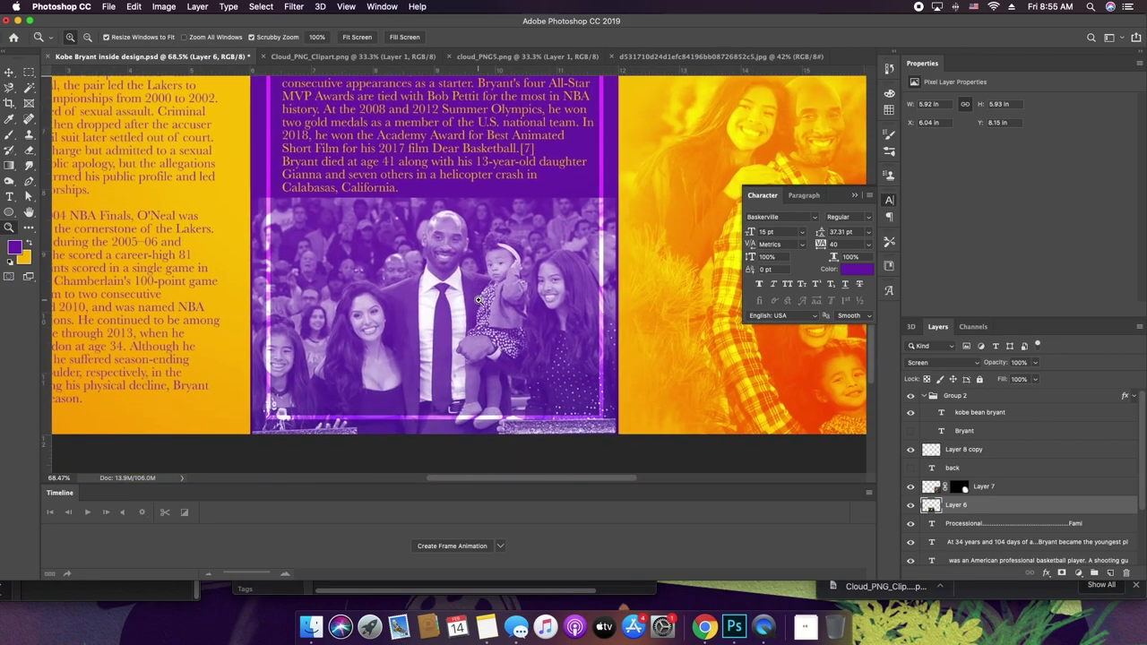
{"action": "key", "text": "super+t"}
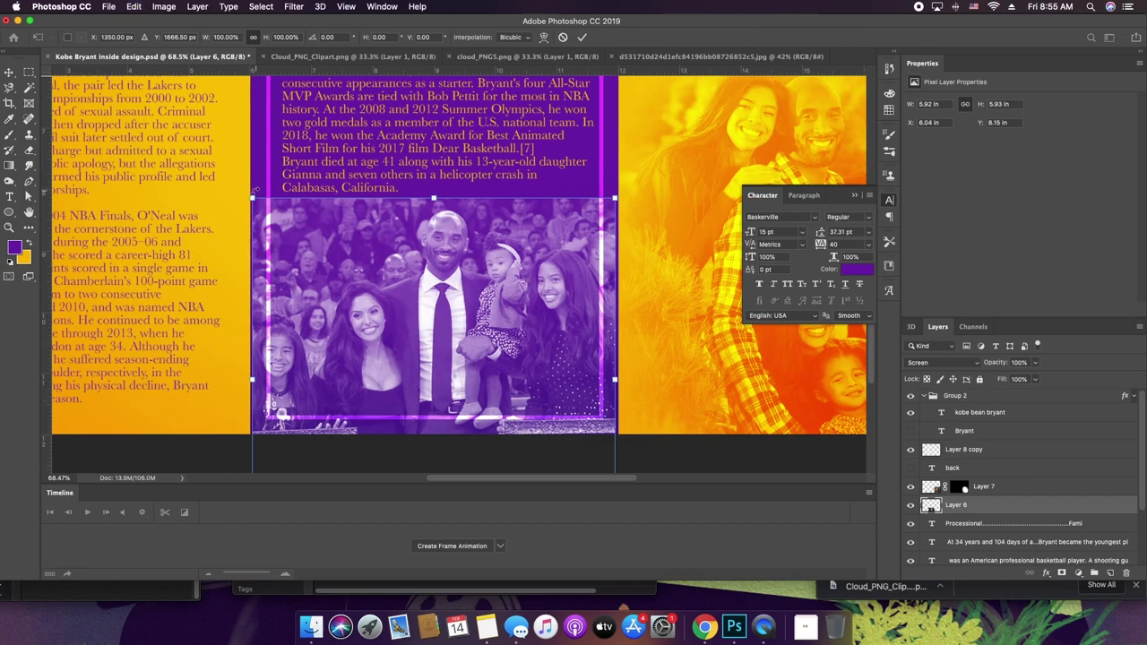
{"action": "left_click_drag", "start_coordinate": [266, 201], "coordinate": [254, 203]}
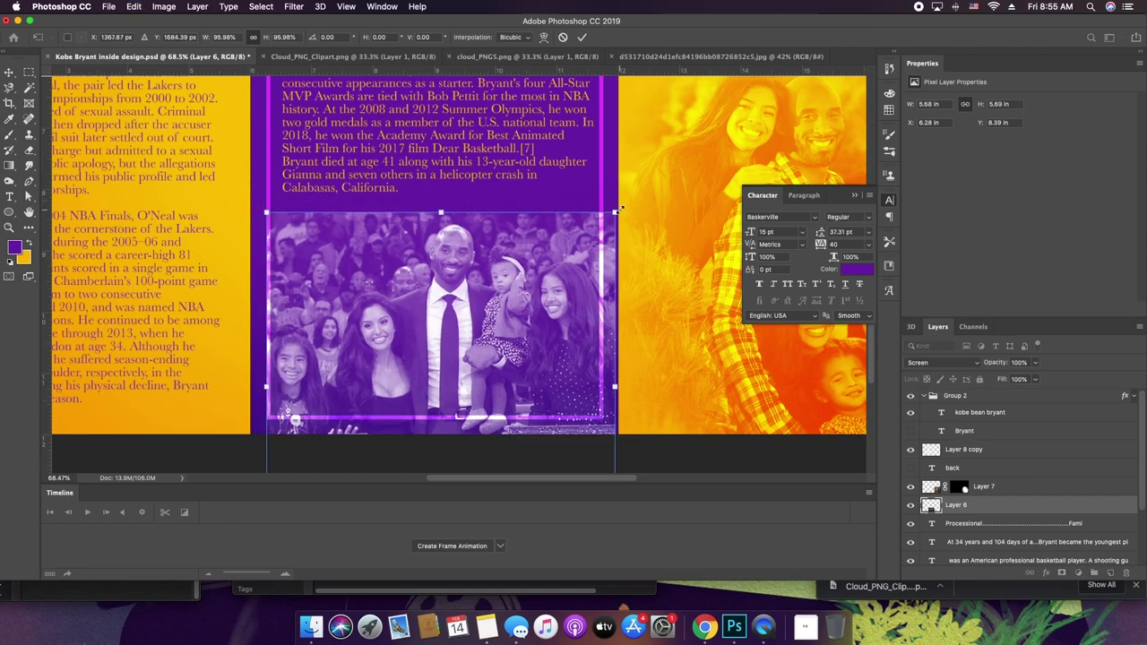
{"action": "left_click_drag", "start_coordinate": [606, 215], "coordinate": [594, 223]}
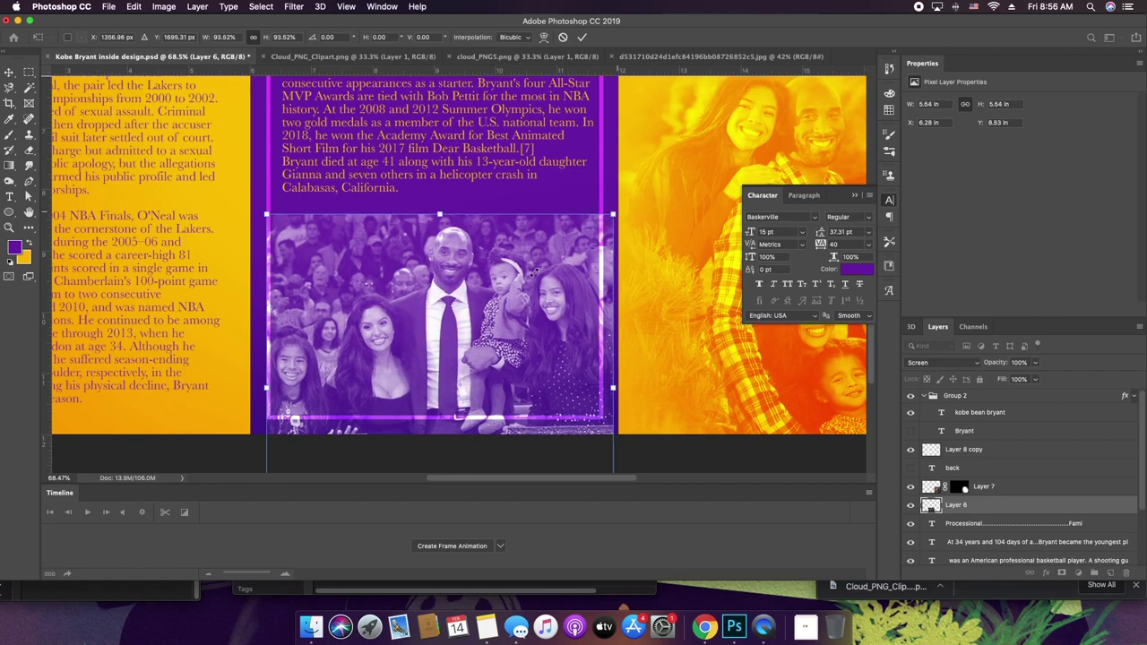
{"action": "key", "text": "Return"}
{"action": "left_click_drag", "start_coordinate": [535, 278], "coordinate": [537, 262]}
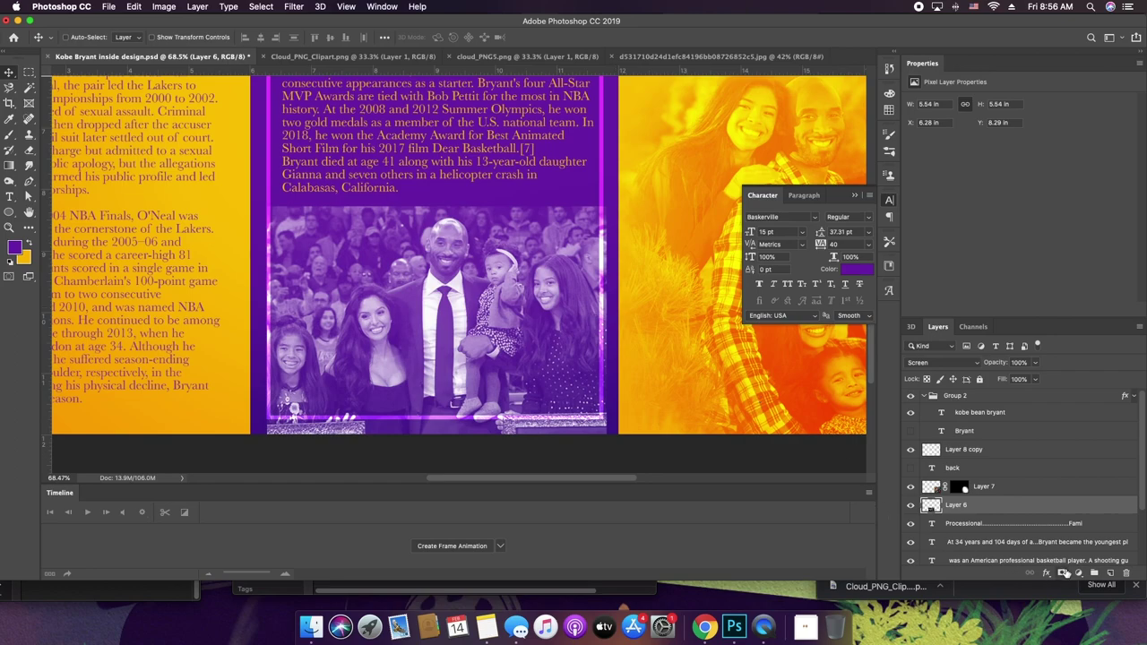
- Add a layer mask to the framed-jerseys photo and fade its right and left edges with black-to-transparent gradients
{"action": "left_click", "coordinate": [1062, 573]}
{"action": "key", "text": "g"}
{"action": "key", "text": "shift+g"}
{"action": "key", "text": "shift+g"}
{"action": "key", "text": "shift+g"}
{"action": "mouse_move", "coordinate": [545, 324]}
{"action": "left_mouse_down"}
{"action": "mouse_move", "coordinate": [599, 326]}
{"action": "mouse_move", "coordinate": [543, 323]}
{"action": "left_mouse_up"}
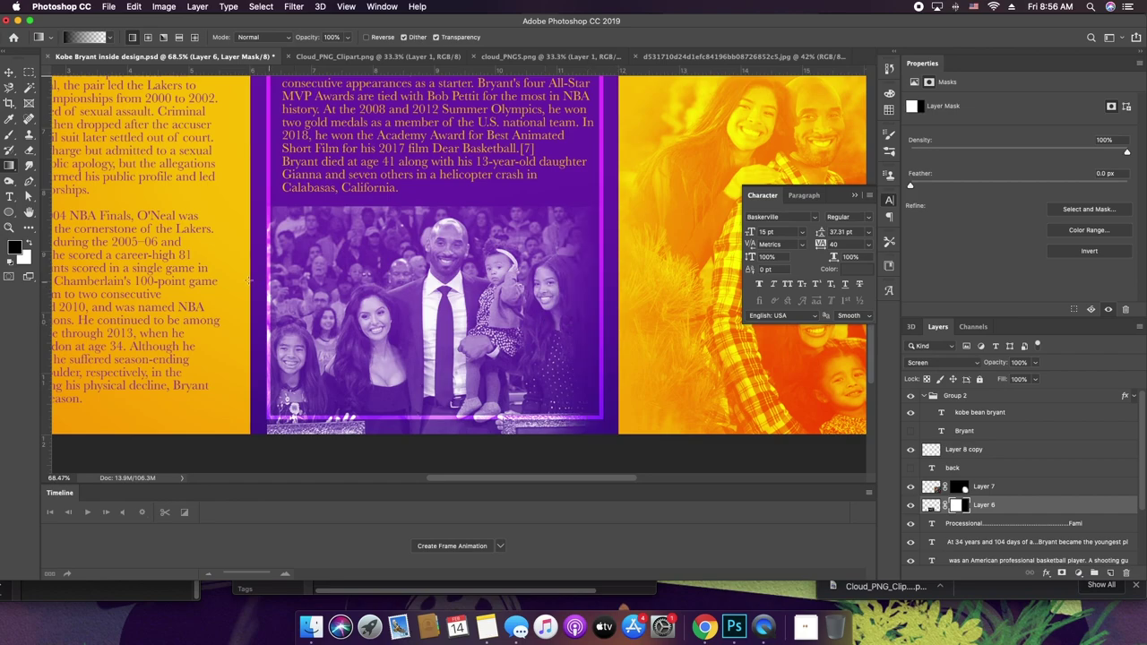
{"action": "left_click_drag", "start_coordinate": [260, 297], "coordinate": [328, 304]}
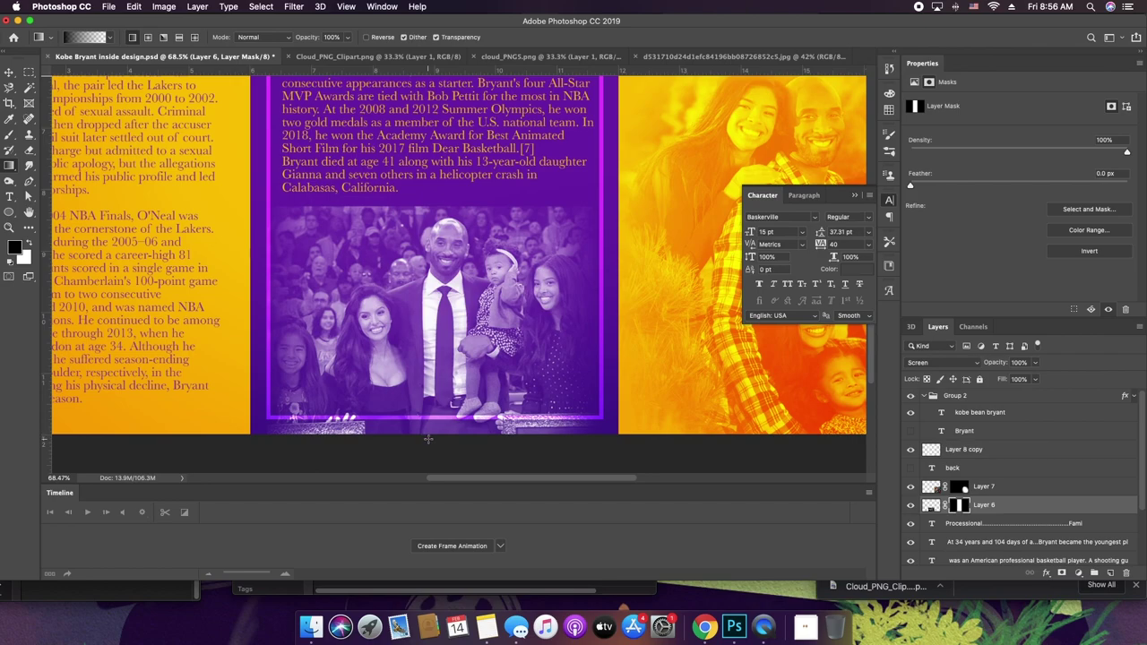
- Fade the framed-jerseys photo's bottom edge, top edge and upper corners into the purple page with more gradients on its mask
{"action": "left_click_drag", "start_coordinate": [428, 438], "coordinate": [433, 408]}
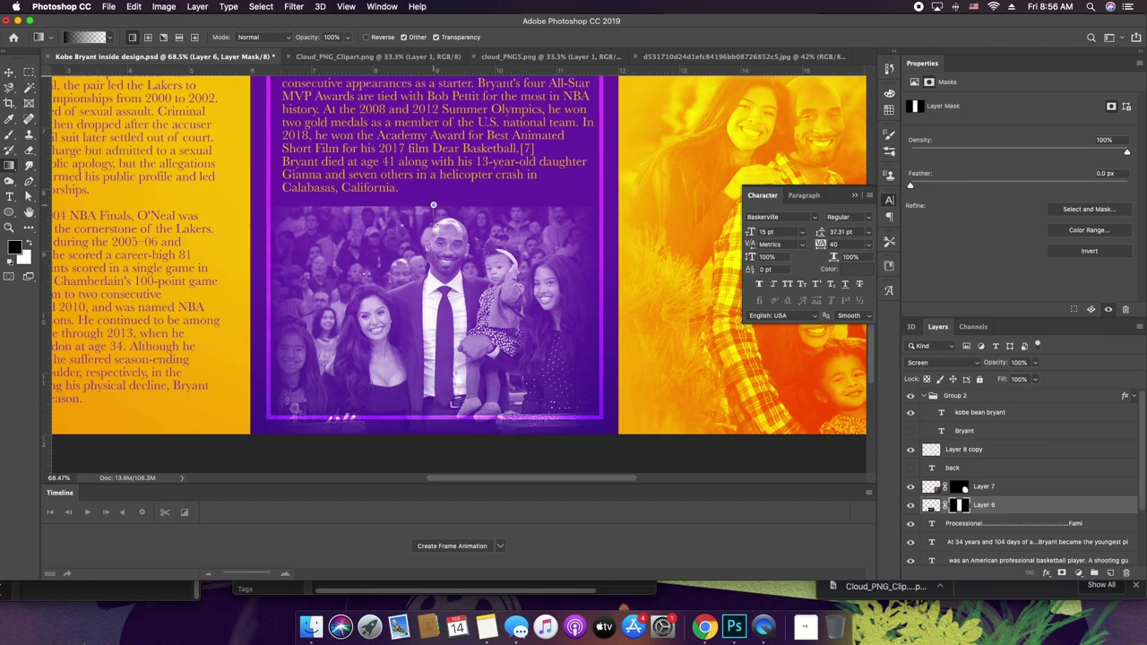
{"action": "left_click_drag", "start_coordinate": [302, 203], "coordinate": [359, 255]}
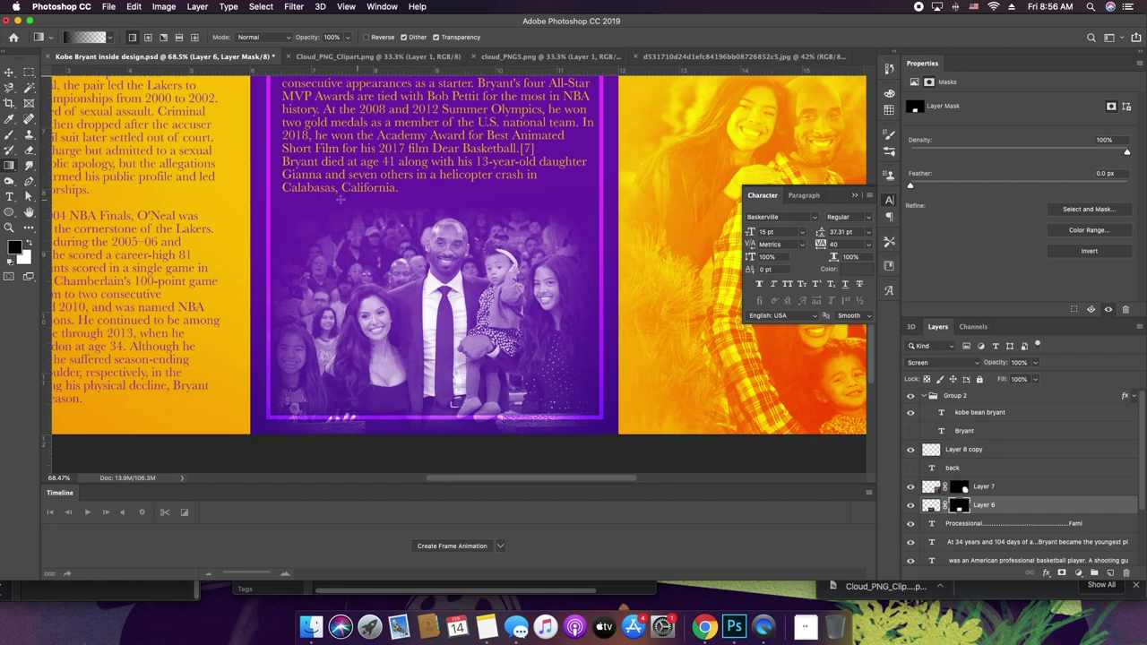
{"action": "left_click_drag", "start_coordinate": [378, 258], "coordinate": [389, 275]}
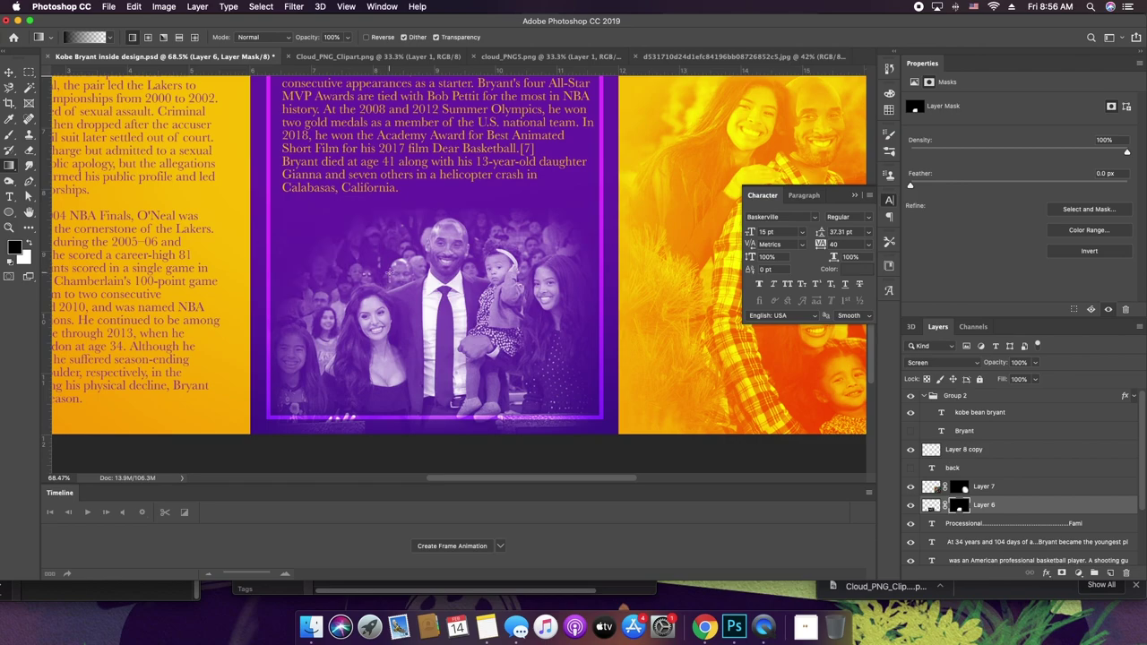
{"action": "left_click_drag", "start_coordinate": [421, 254], "coordinate": [425, 258]}
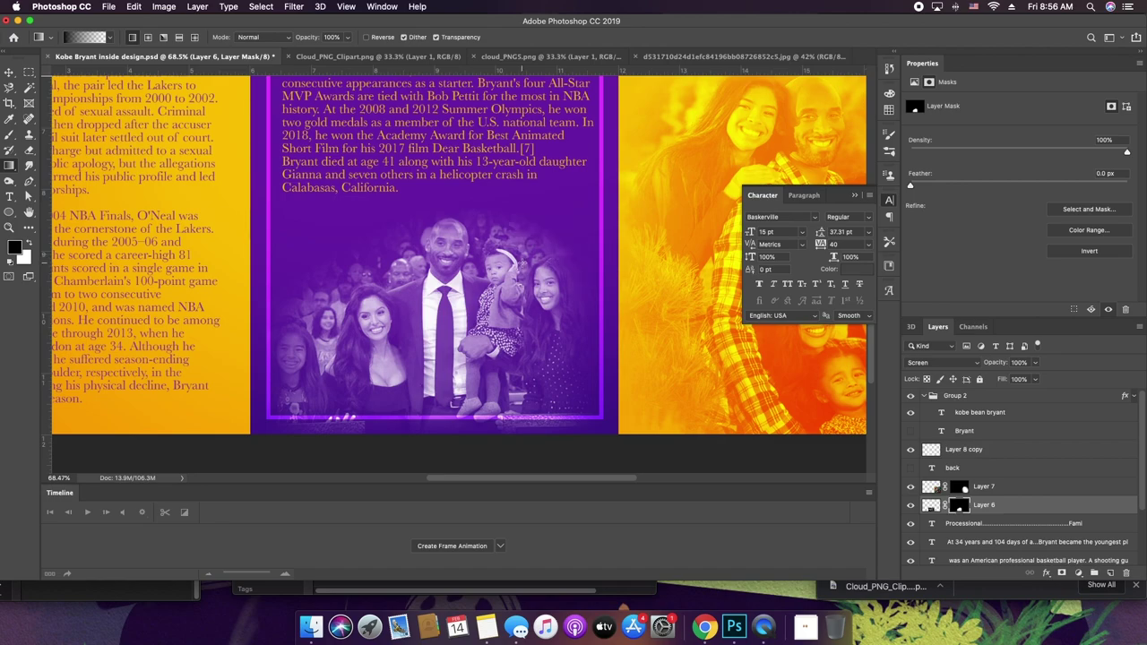
{"action": "key", "text": "v"}
{"action": "key", "text": "super+minus"}
{"action": "key", "text": "super+minus"}
{"action": "key", "text": "super+minus"}
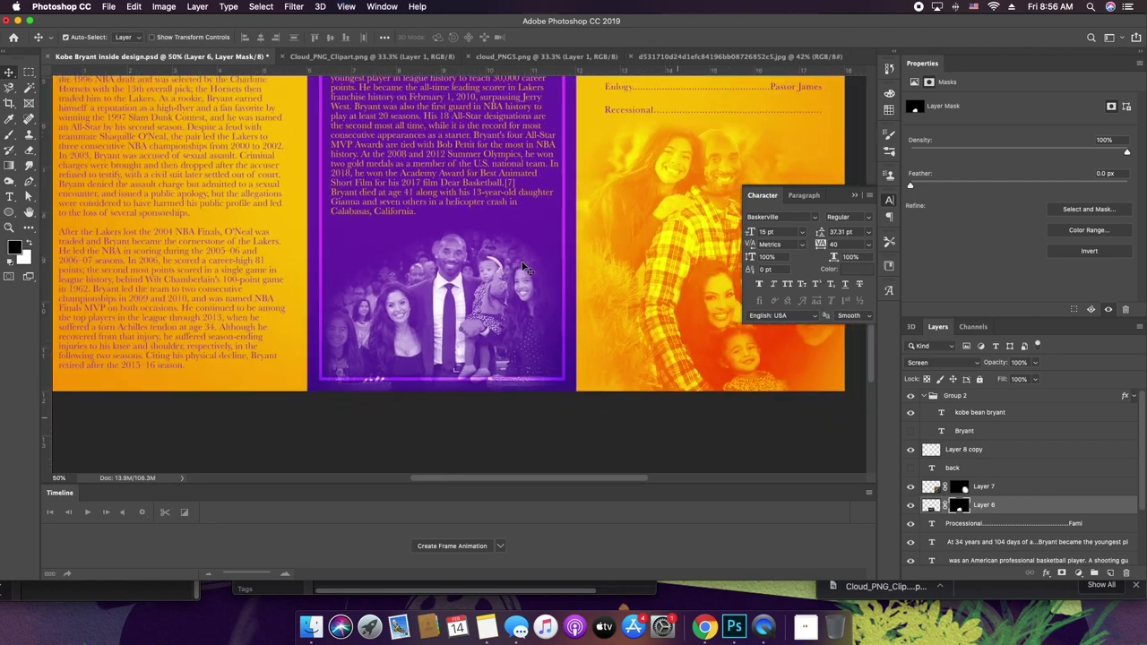
{"action": "scroll", "coordinate": [1058, 506], "scroll_direction": "down", "scroll_amount": 3}
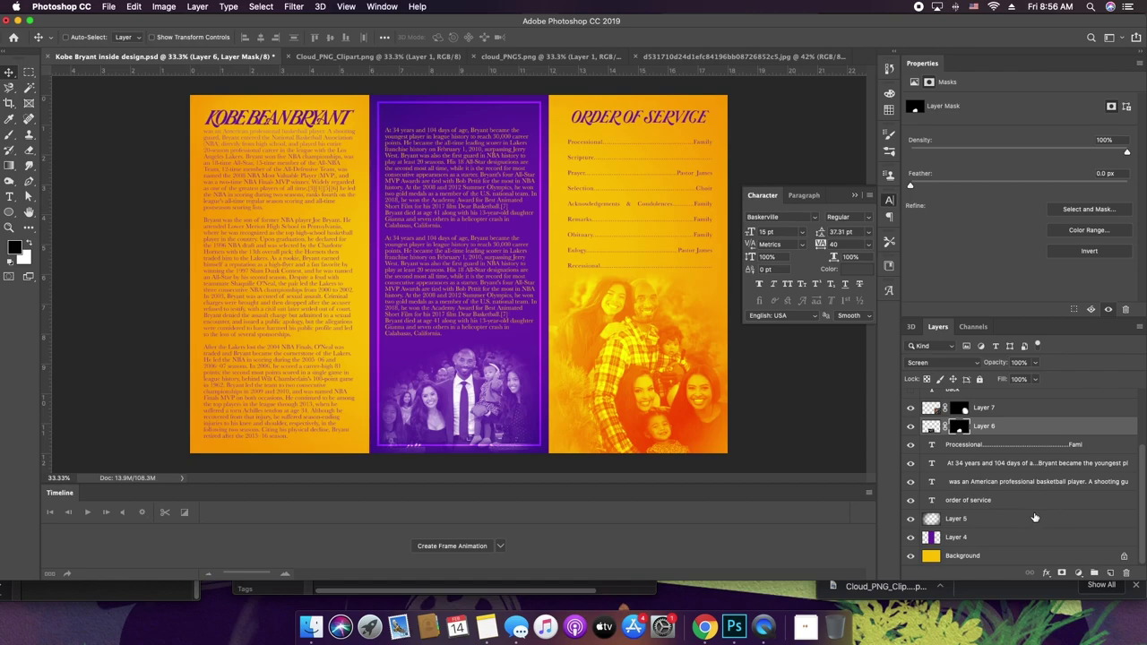
- Create a black-filled layer directly above Layer 5, reapply the Add Noise filter to it, and set its blend mode to Screen
{"action": "left_click", "coordinate": [1034, 518]}
{"action": "left_click", "coordinate": [1109, 573]}
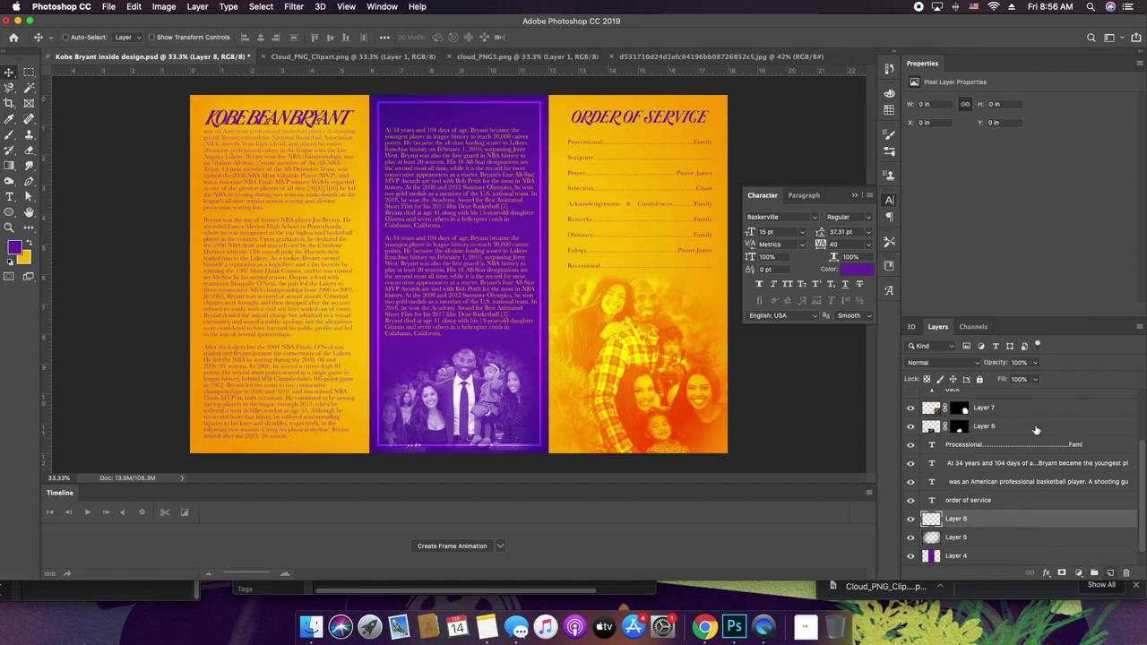
{"action": "key", "text": "d"}
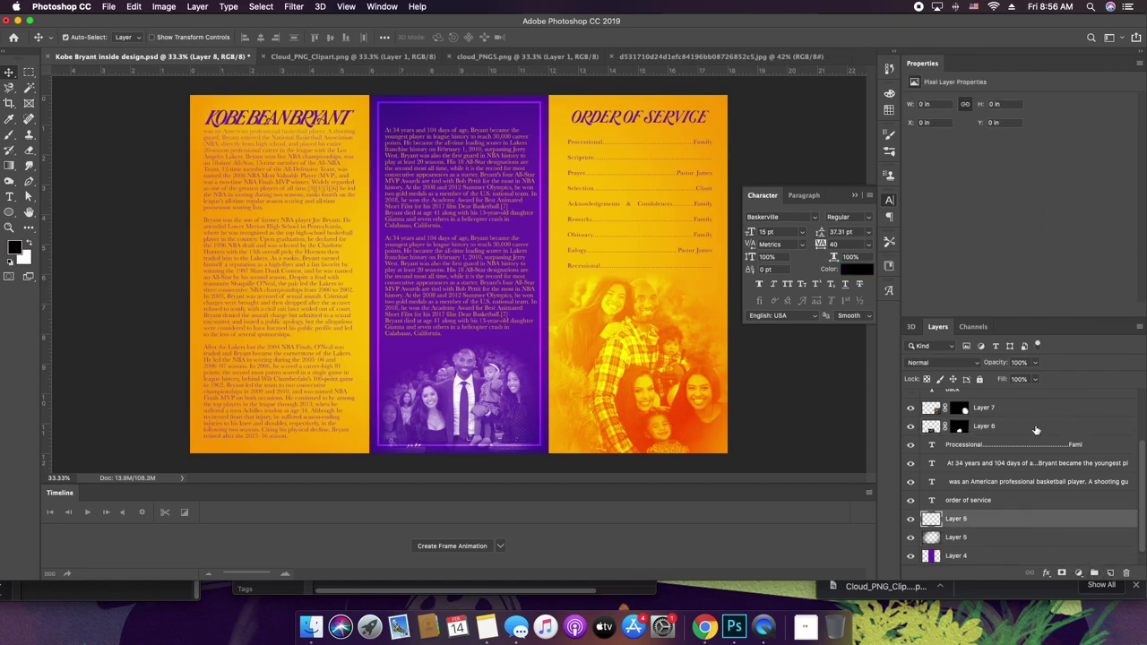
{"action": "key", "text": "x"}
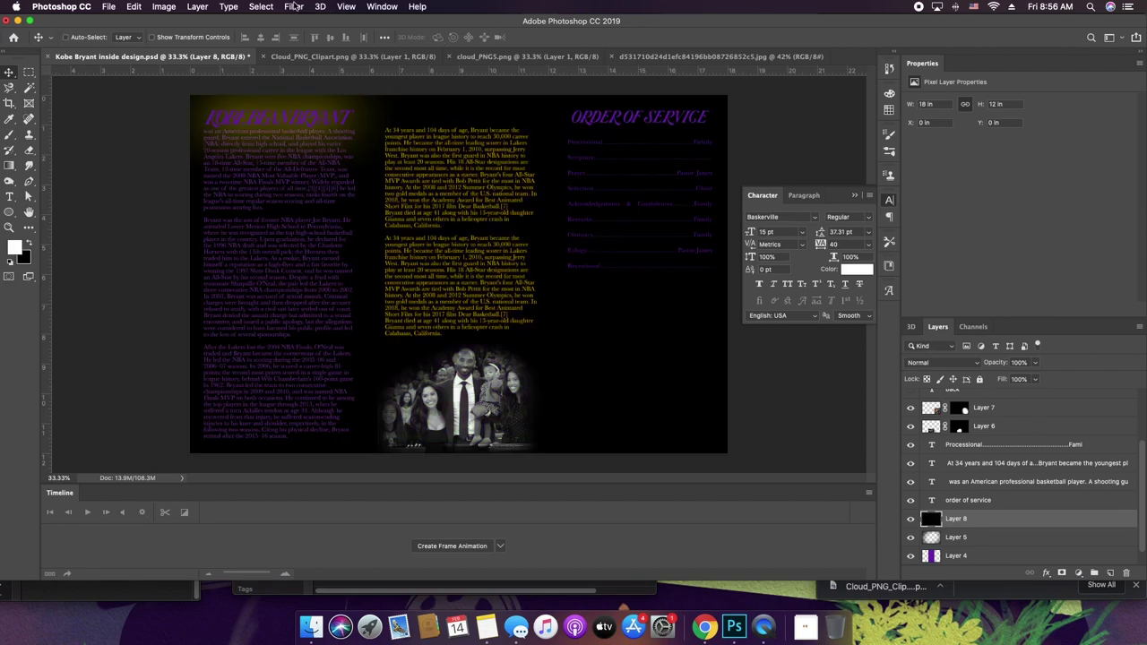
{"action": "left_click", "coordinate": [294, 6]}
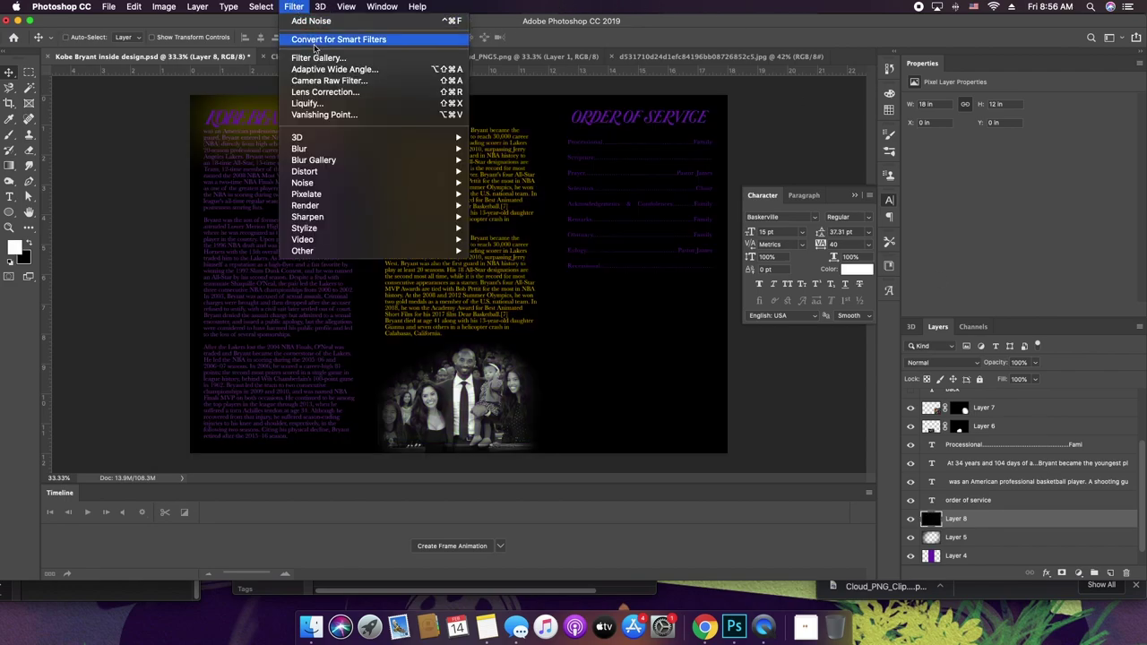
{"action": "left_click", "coordinate": [355, 21]}
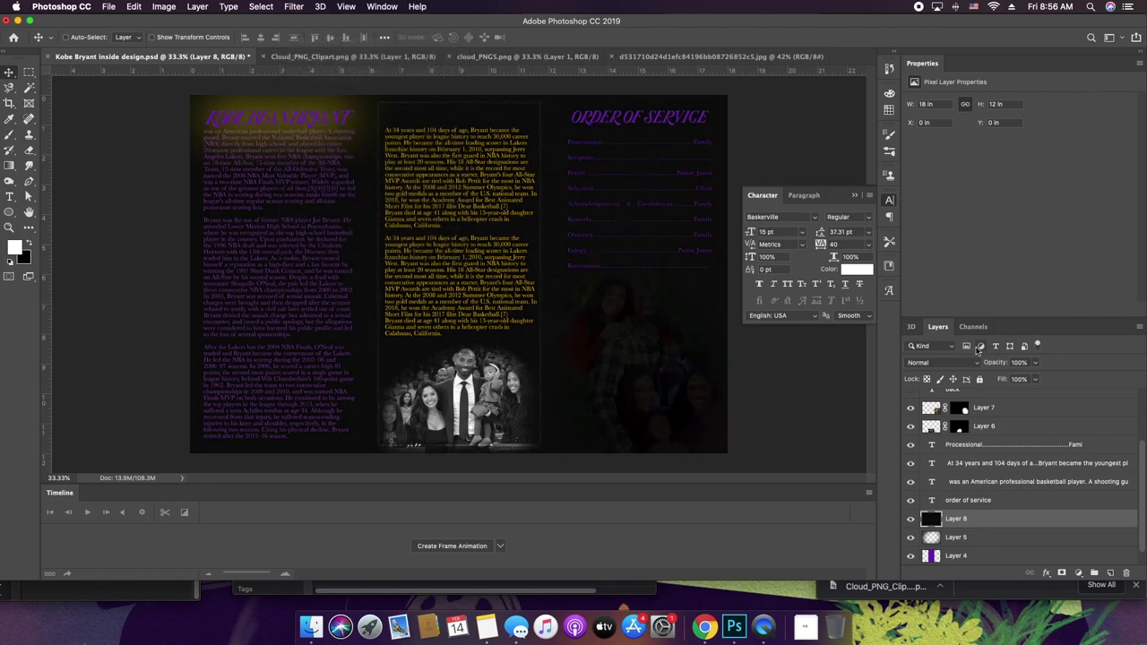
{"action": "left_click", "coordinate": [975, 361]}
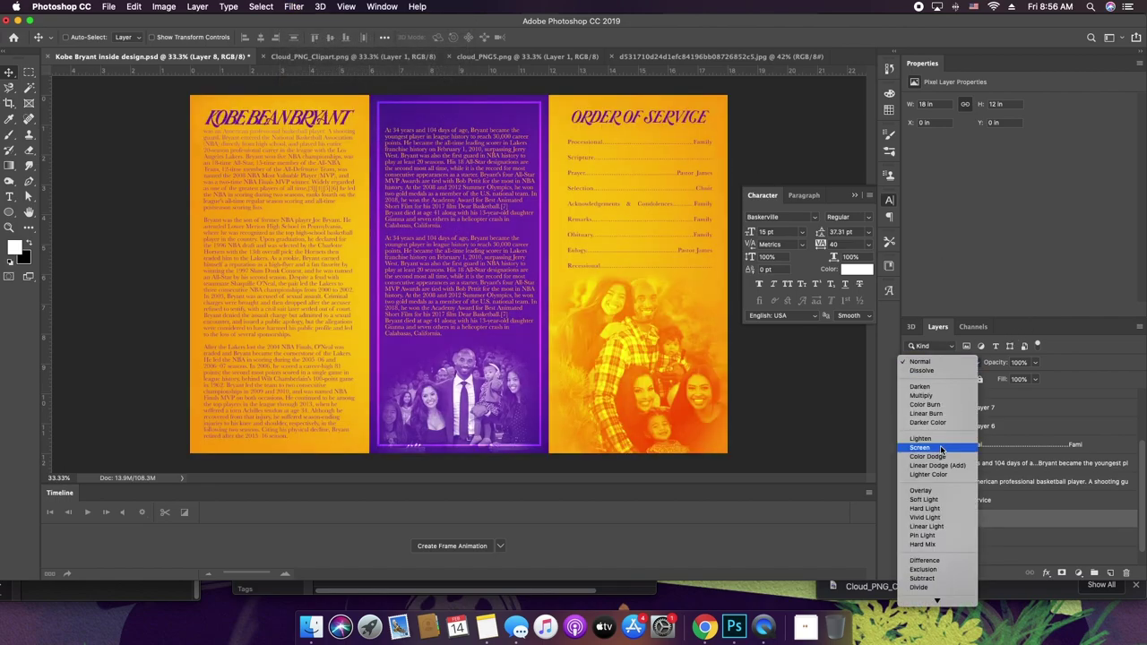
{"action": "left_click", "coordinate": [922, 447]}
- Try the noise layer higher in the layer stack and move it back directly above Layer 5
{"action": "key", "text": "super+]"}
{"action": "key", "text": "super+]"}
{"action": "key", "text": "super+]"}
{"action": "key", "text": "super+]"}
{"action": "key", "text": "super+]"}
{"action": "key", "text": "super+]"}
{"action": "key", "text": "super+]"}
{"action": "key", "text": "super+]"}
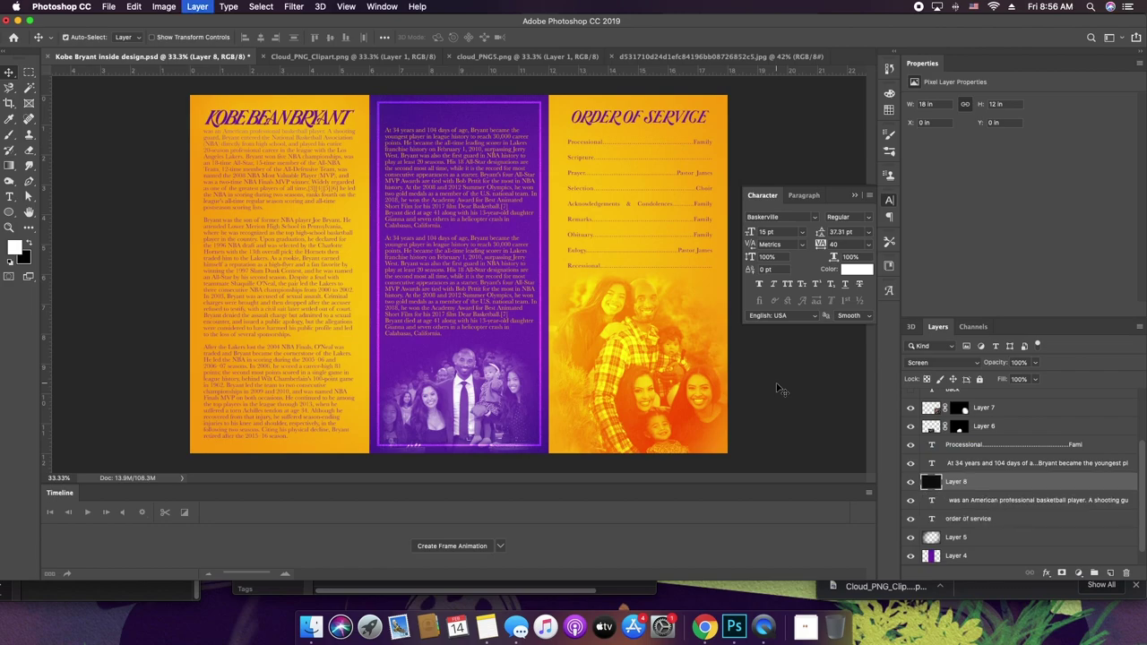
{"action": "key", "text": "super+["}
{"action": "key", "text": "super+bracketleft"}
{"action": "key", "text": "super+bracketleft"}
{"action": "key", "text": "super+bracketleft"}
{"action": "key", "text": "super+bracketleft"}
{"action": "key", "text": "super+bracketleft"}
{"action": "key", "text": "super+bracketleft"}
{"action": "key", "text": "super+bracketleft"}
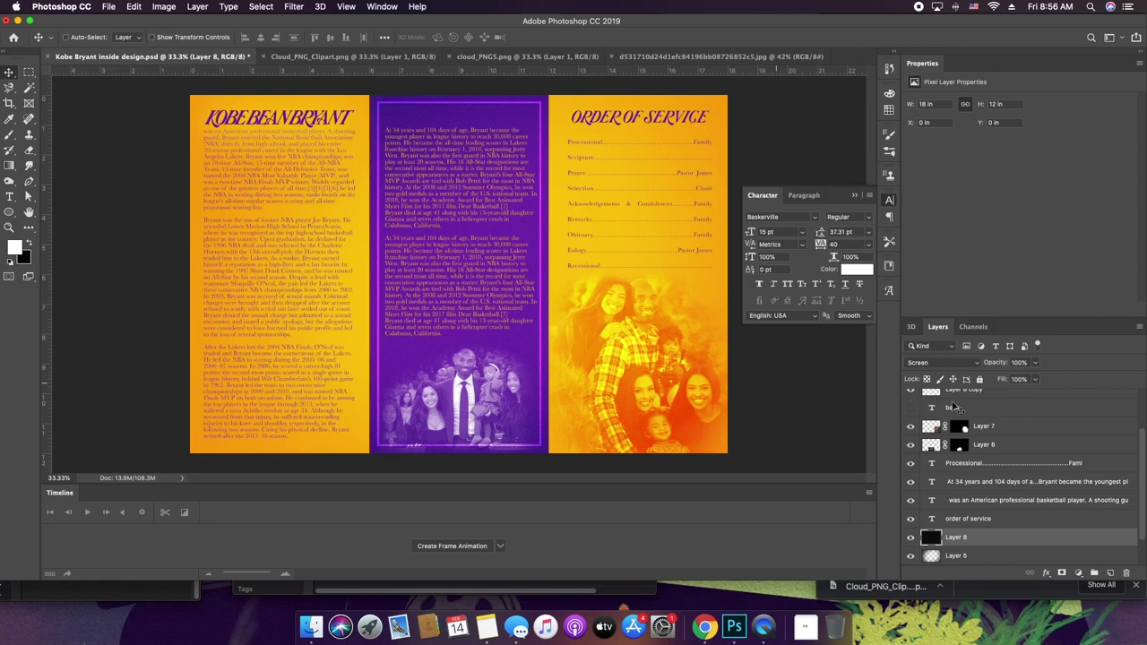
- Move the two family photo layers, Layer 7 and Layer 6, below the text and noise layers to directly above Layer 5
{"action": "left_click", "coordinate": [1000, 431]}
{"action": "left_click", "coordinate": [1003, 445], "text": "shift"}
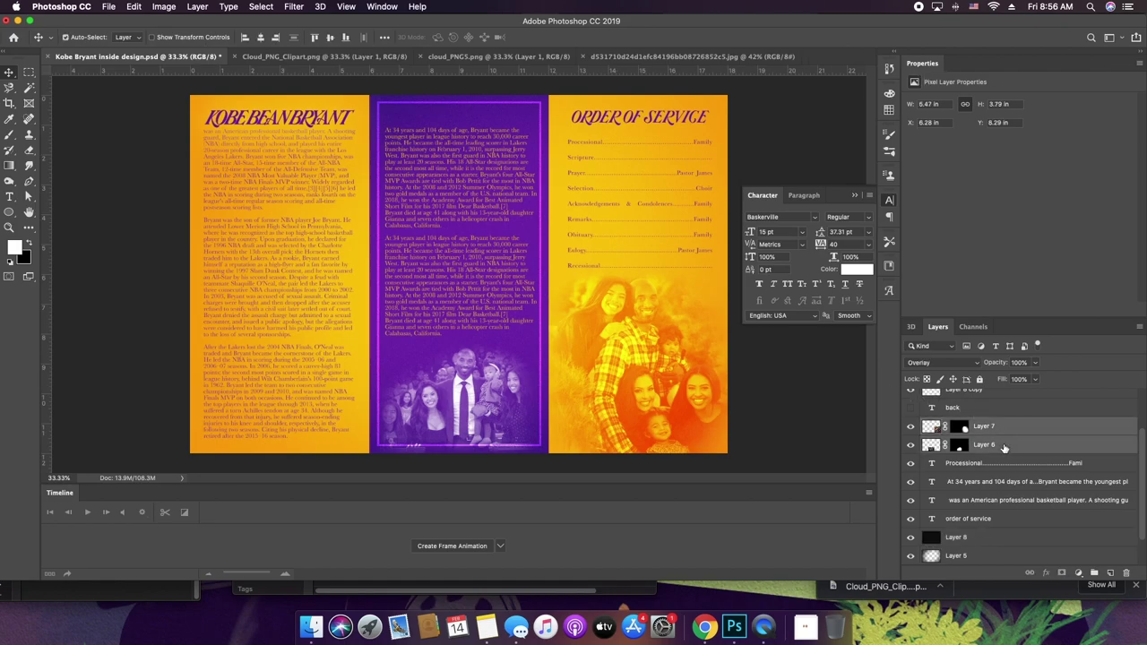
{"action": "key", "text": "super+bracketleft"}
{"action": "key", "text": "super+bracketleft"}
{"action": "key", "text": "super+bracketleft"}
{"action": "key", "text": "super+bracketleft"}
{"action": "key", "text": "super+bracketleft"}
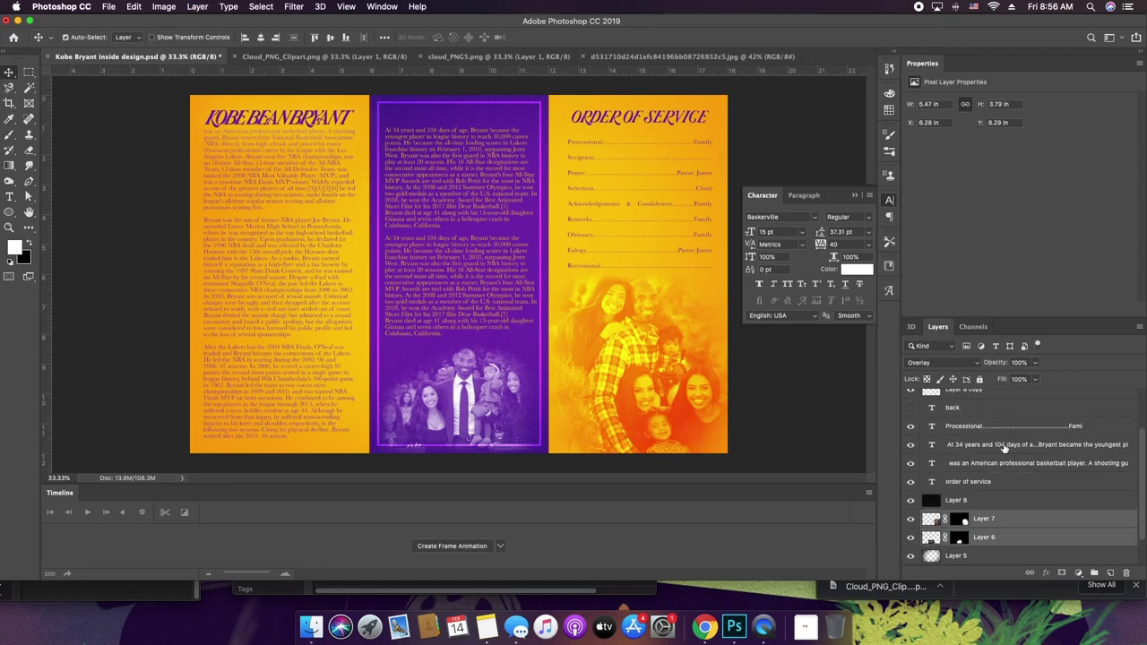
- Examine the noise texture over the text and photos on the inside panels up close
{"action": "key", "text": "z"}
{"action": "left_click", "coordinate": [654, 206]}
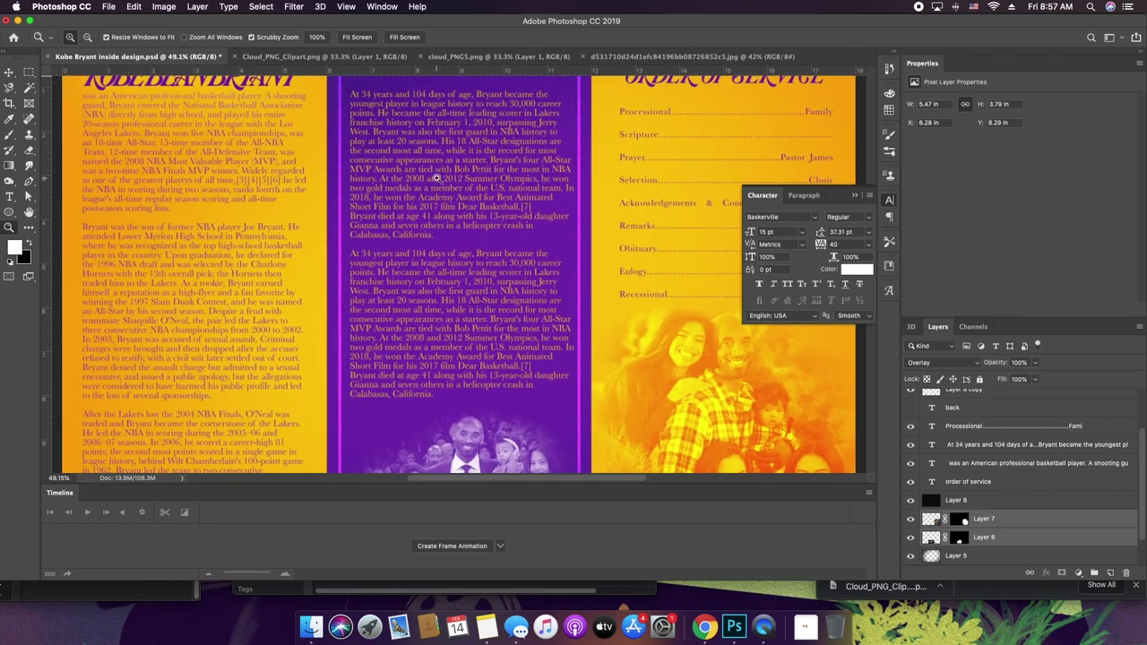
{"action": "scroll", "coordinate": [435, 179], "scroll_direction": "up", "scroll_amount": 3}
{"action": "scroll", "coordinate": [436, 179], "scroll_direction": "left", "scroll_amount": 2}
{"action": "scroll", "coordinate": [448, 202], "scroll_direction": "down", "scroll_amount": 5}
{"action": "left_click_drag", "start_coordinate": [537, 222], "coordinate": [454, 177]}
{"action": "key", "text": "v"}
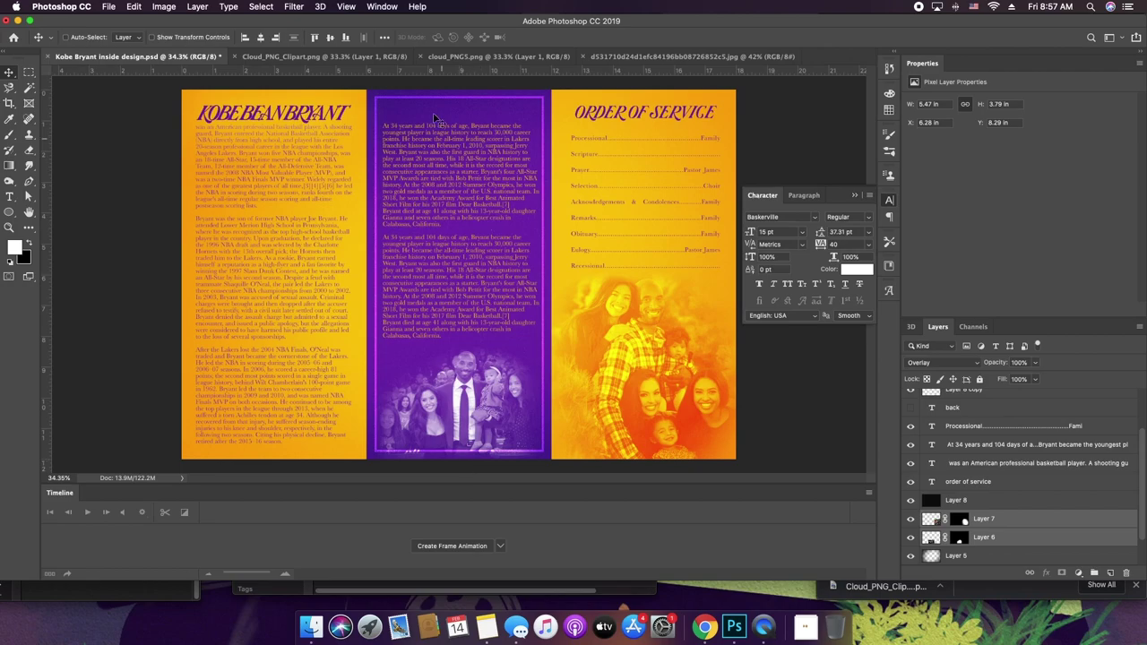
- Copy the cloud from cloud_PNG5.png into the Kobe Bryant inside design and place it across the upper part of the panels
{"action": "left_click", "coordinate": [439, 59]}
{"action": "left_click", "coordinate": [358, 59]}
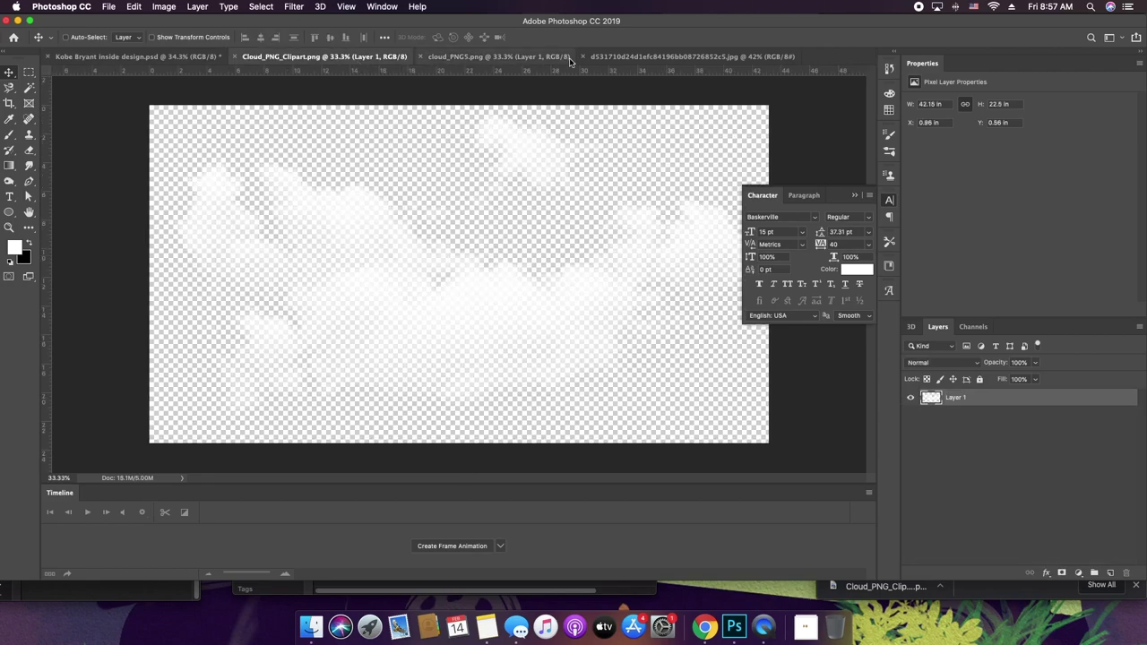
{"action": "left_click", "coordinate": [625, 57]}
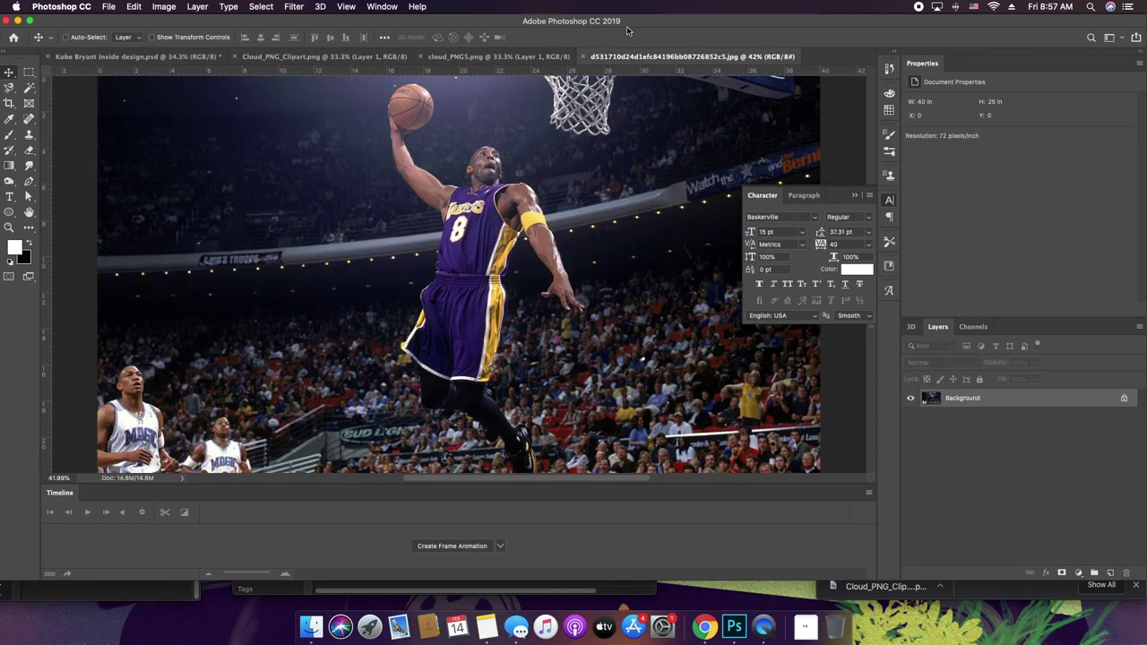
{"action": "left_click", "coordinate": [479, 57]}
{"action": "left_click_drag", "start_coordinate": [428, 218], "coordinate": [203, 61]}
{"action": "left_click_drag", "start_coordinate": [351, 203], "coordinate": [481, 190]}
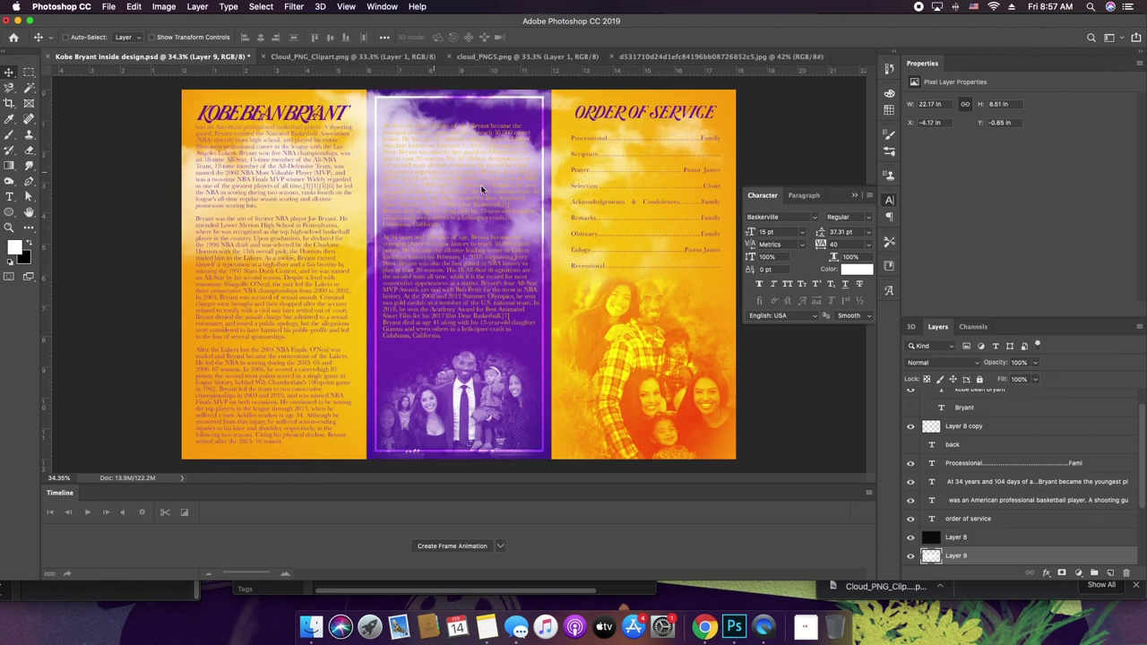
- Set the cloud layer's blend mode to Overlay and shift it over the biography panel to about X -9.81 in, Y -0.89 in
{"action": "left_click", "coordinate": [977, 363]}
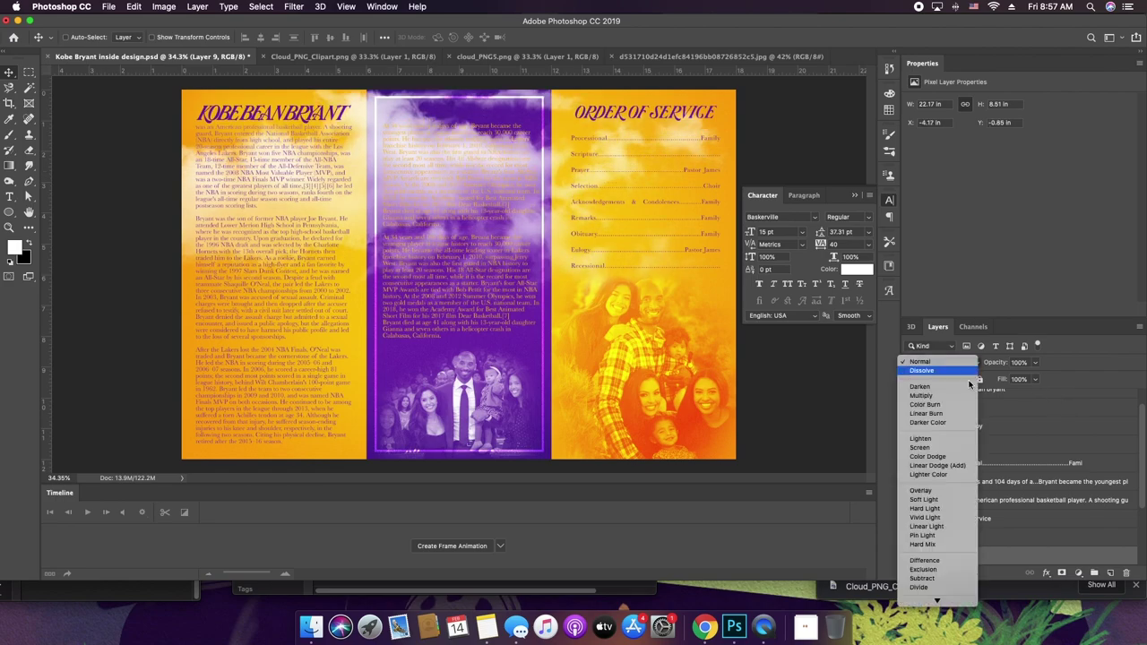
{"action": "left_click", "coordinate": [933, 492]}
{"action": "key", "text": "super+t"}
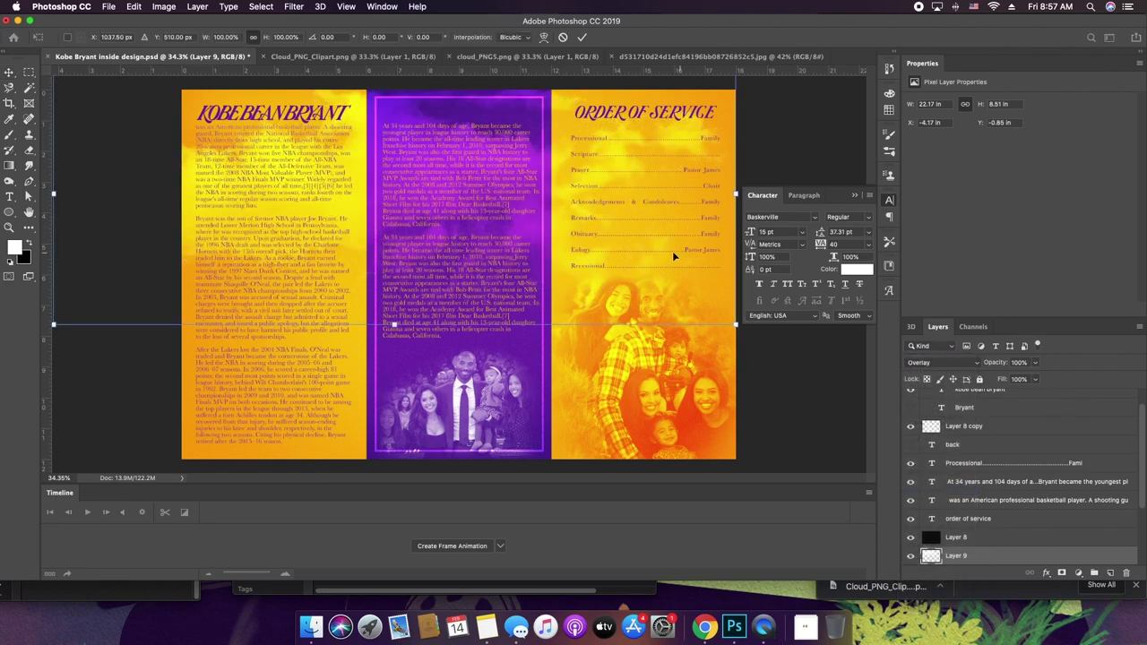
{"action": "key", "text": "Return"}
{"action": "left_click_drag", "start_coordinate": [609, 165], "coordinate": [439, 193]}
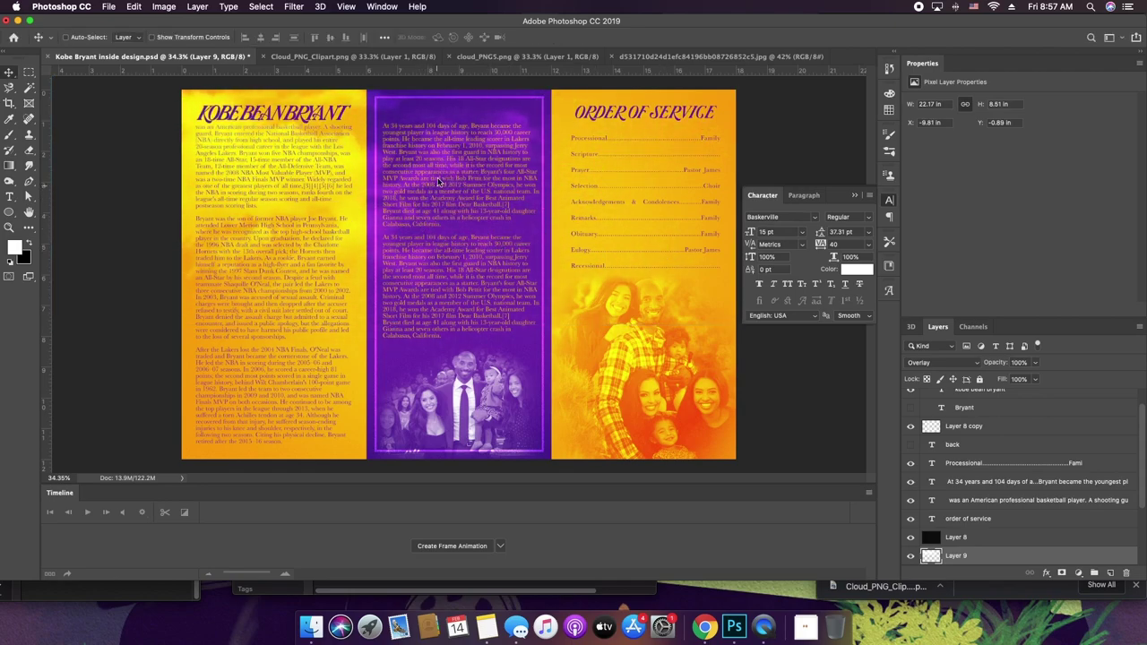
{"action": "left_click", "coordinate": [515, 56]}
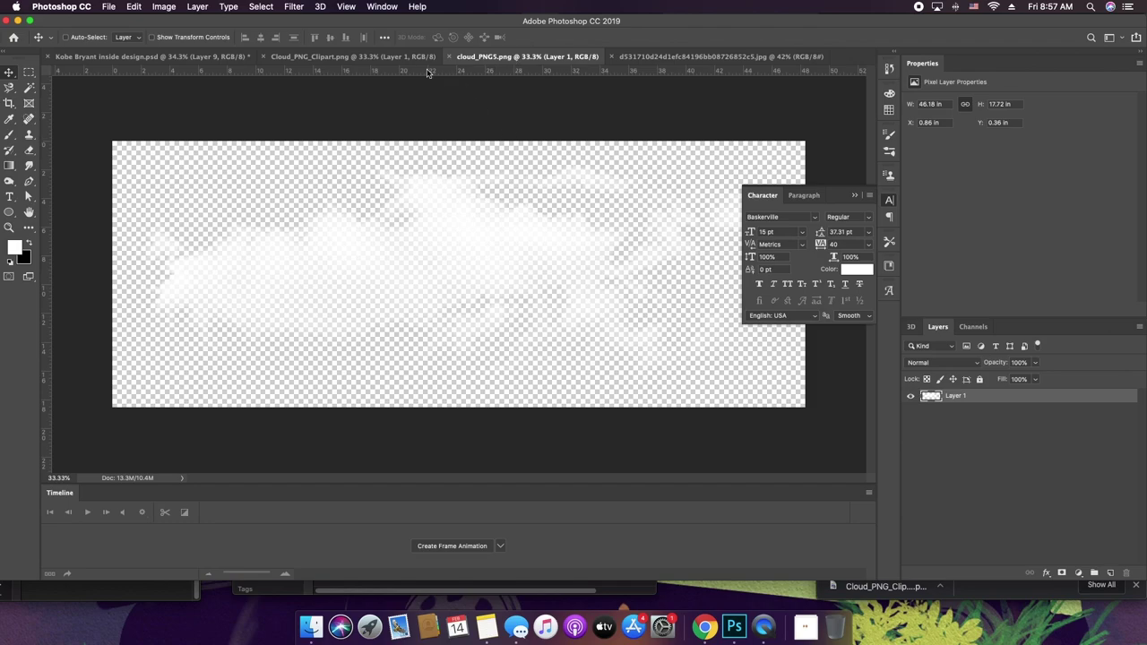
{"action": "left_click", "coordinate": [677, 58]}
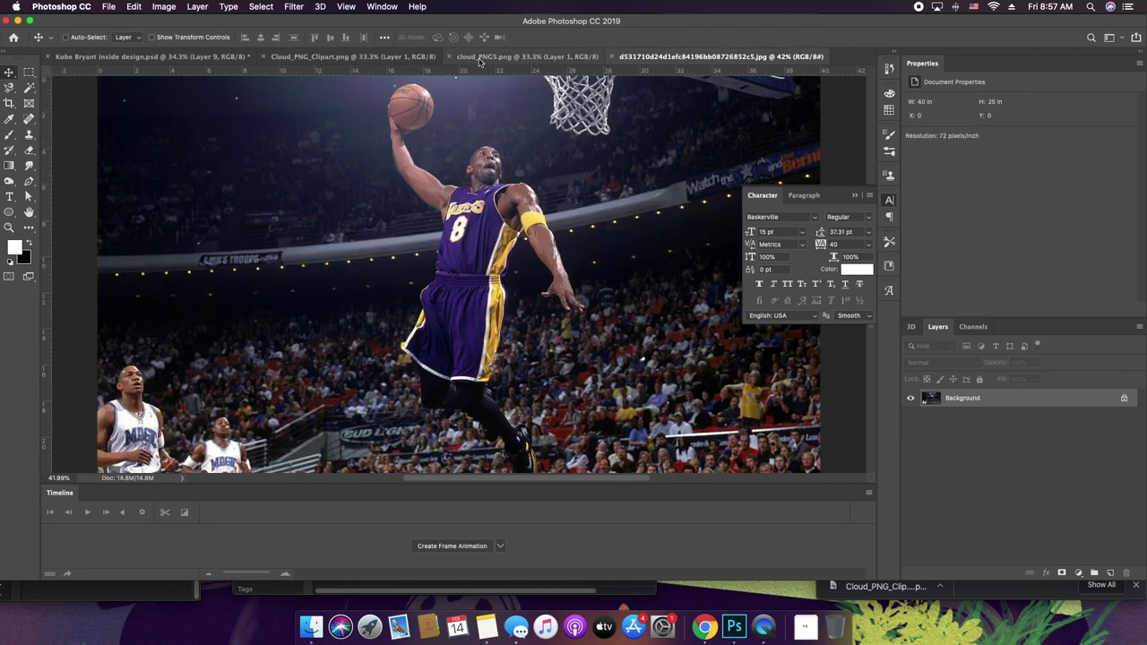
{"action": "left_click", "coordinate": [363, 56]}
{"action": "left_click", "coordinate": [145, 57]}
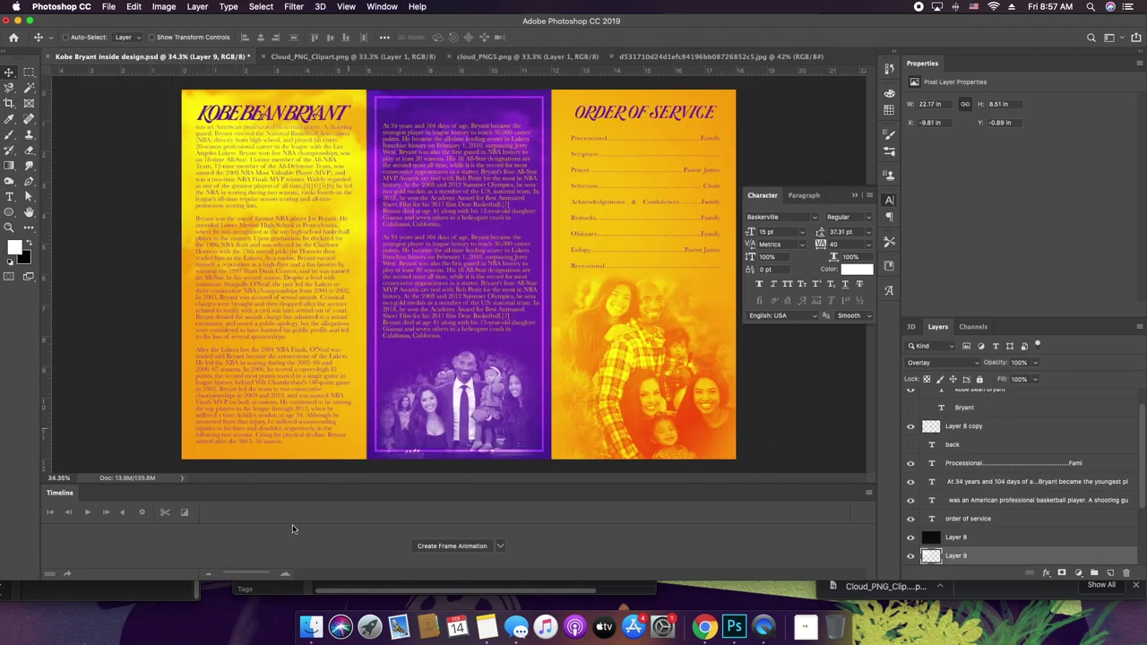
- Place ball.jpeg from the Kobe Bryant folder into the inside design at its default size
{"action": "left_click", "coordinate": [311, 628]}
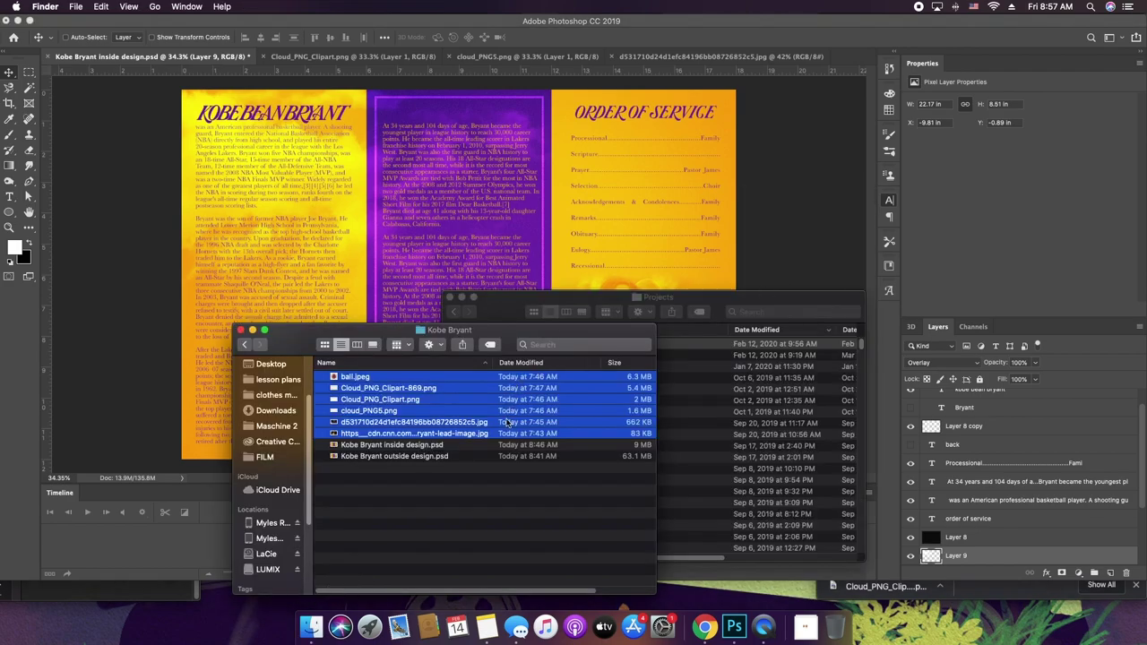
{"action": "left_click", "coordinate": [478, 484]}
{"action": "left_click_drag", "start_coordinate": [392, 377], "coordinate": [377, 380]}
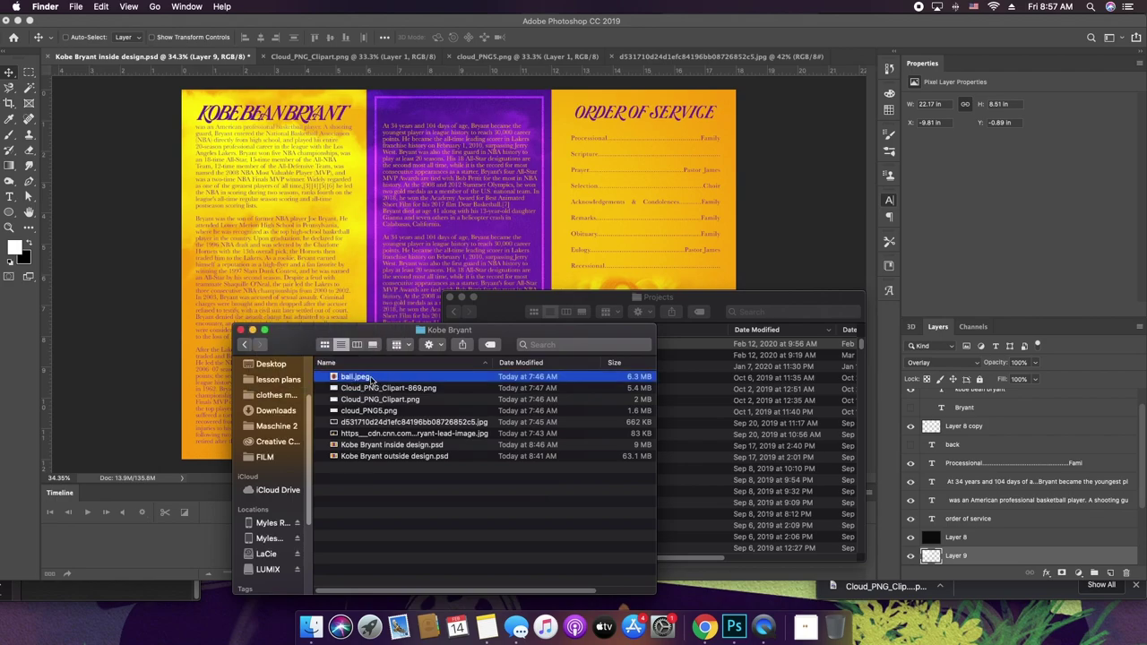
{"action": "left_click", "coordinate": [298, 270]}
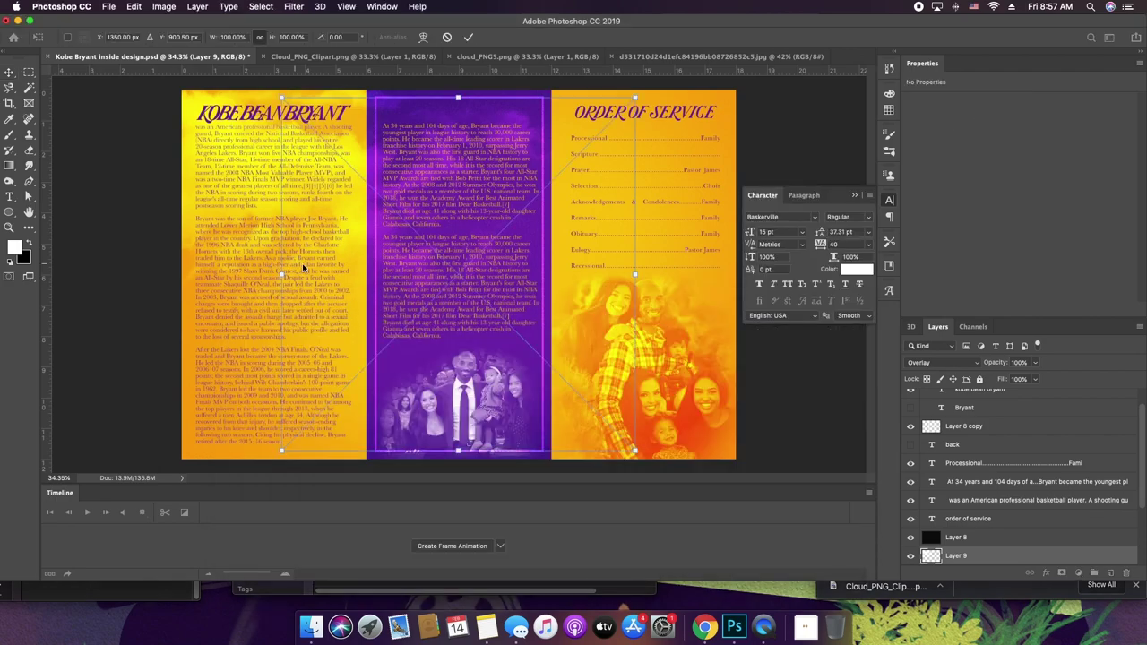
{"action": "key", "text": "Return"}
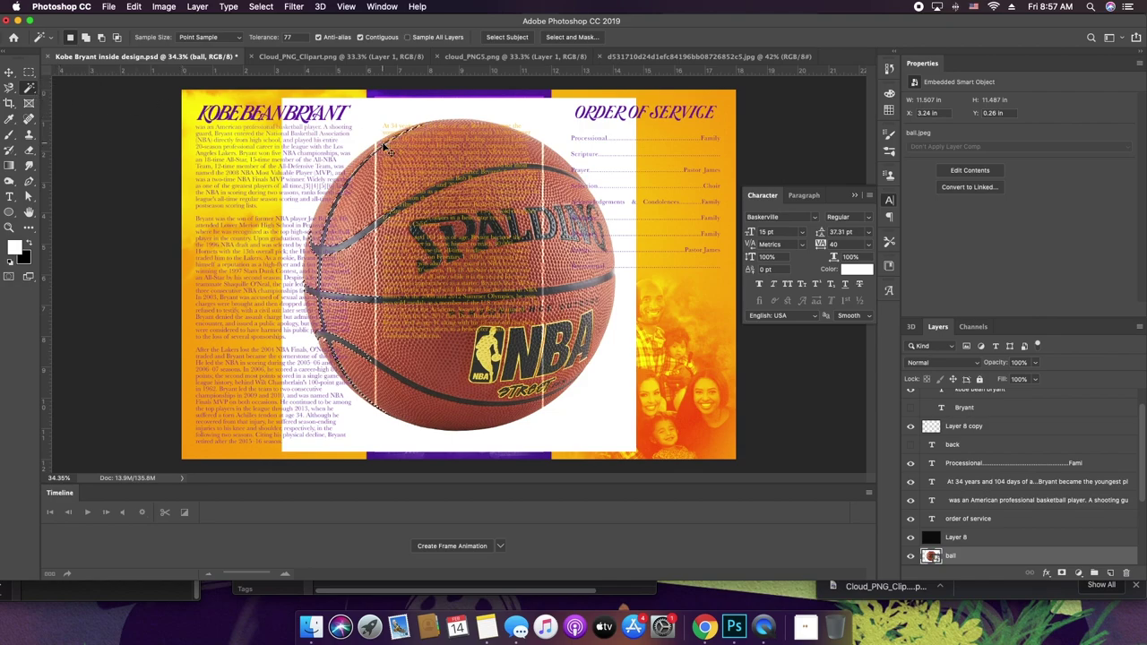
- Try to delete the white background around the placed basketball with a Magic Wand selection
{"action": "left_click", "coordinate": [360, 114]}
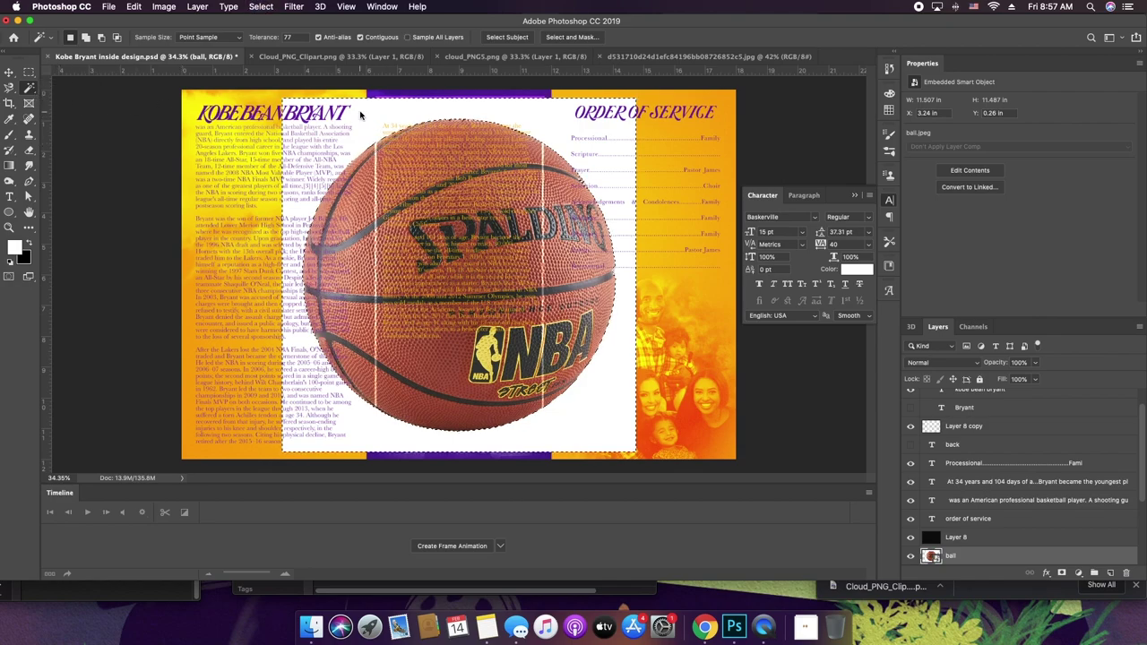
{"action": "key", "text": "BackSpace"}
{"action": "left_click", "coordinate": [661, 212]}
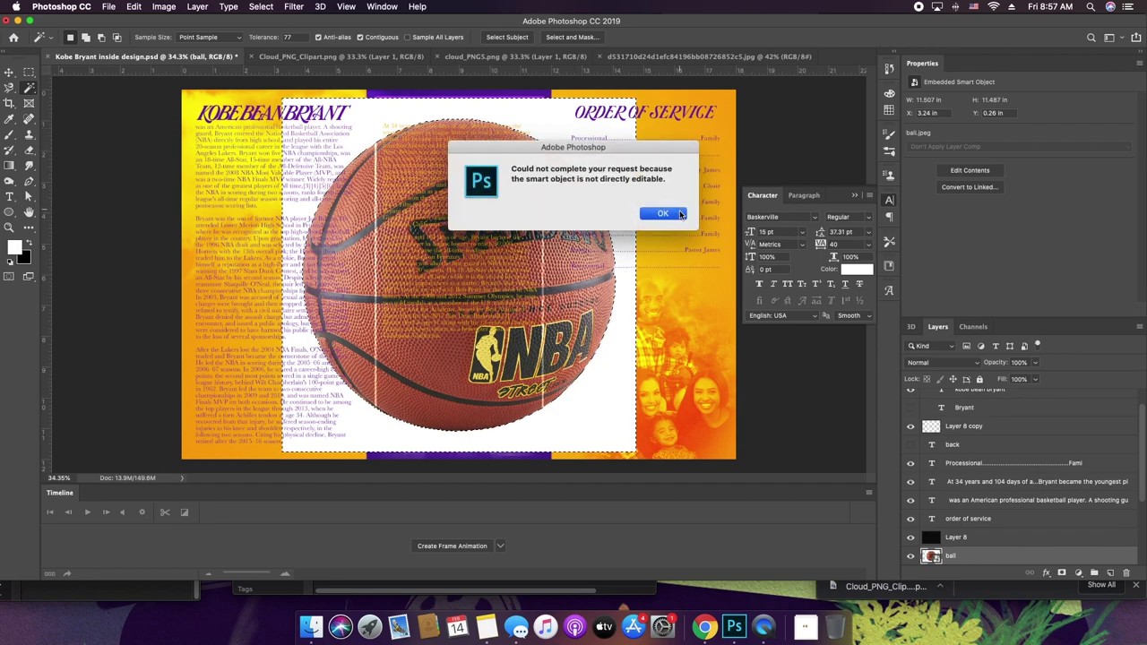
{"action": "key", "text": "ctrl+d"}
- Rasterize the ball layer and delete its white background using the Magic Wand at a tolerance of 43
{"action": "key", "text": "v"}
{"action": "right_click", "coordinate": [989, 557]}
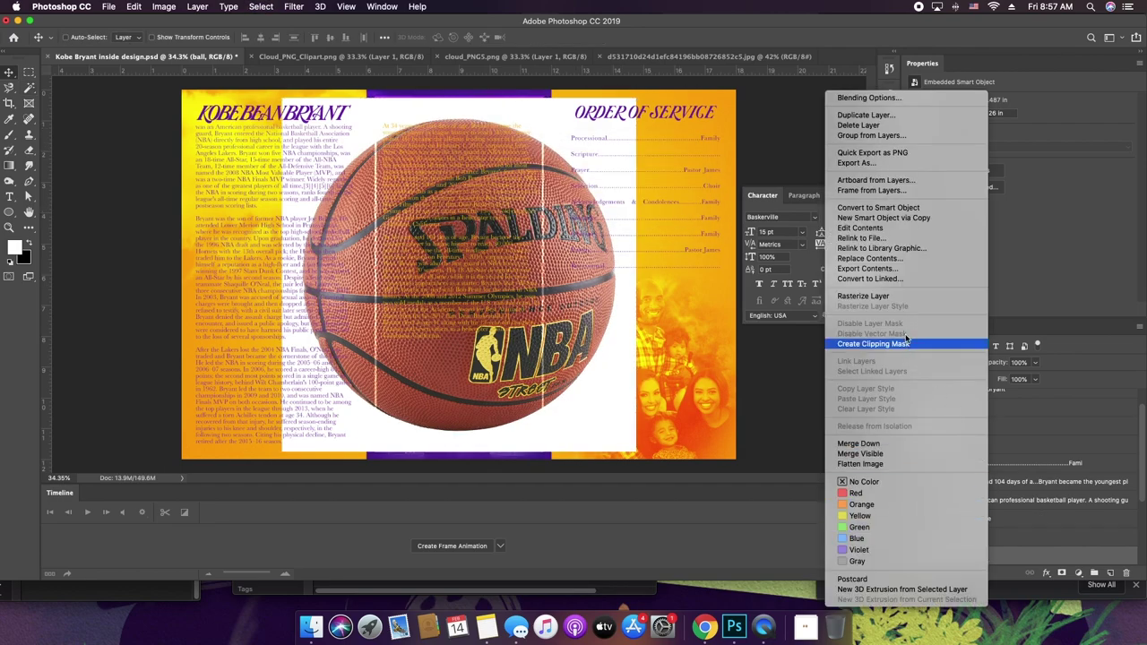
{"action": "left_click", "coordinate": [903, 298]}
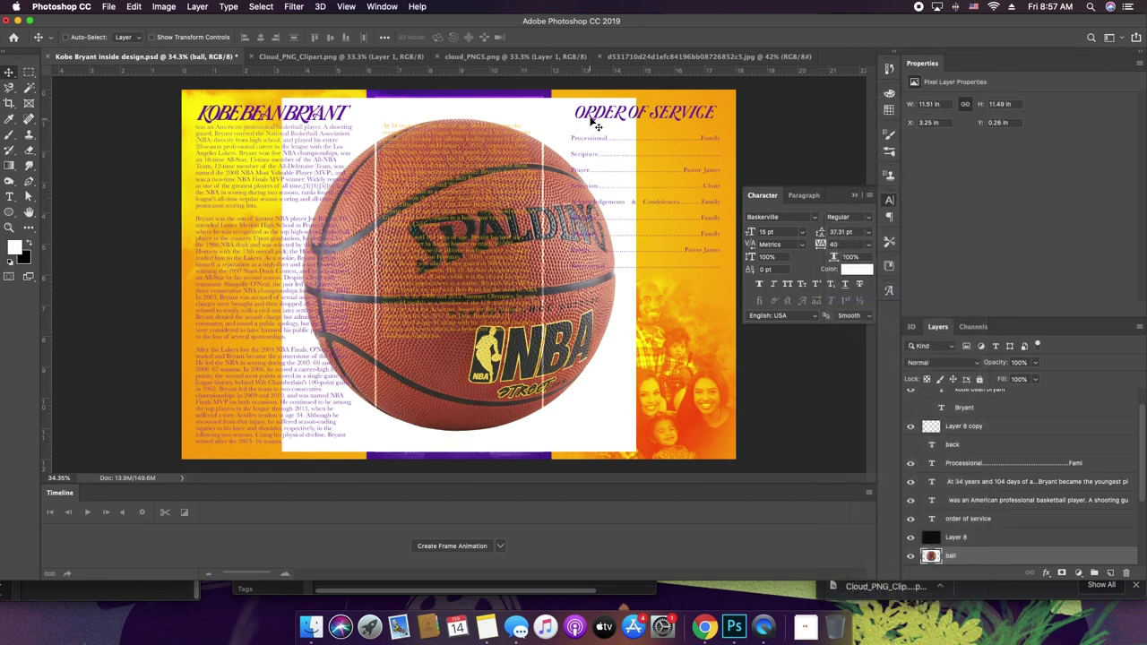
{"action": "key", "text": "w"}
{"action": "left_click", "coordinate": [592, 128]}
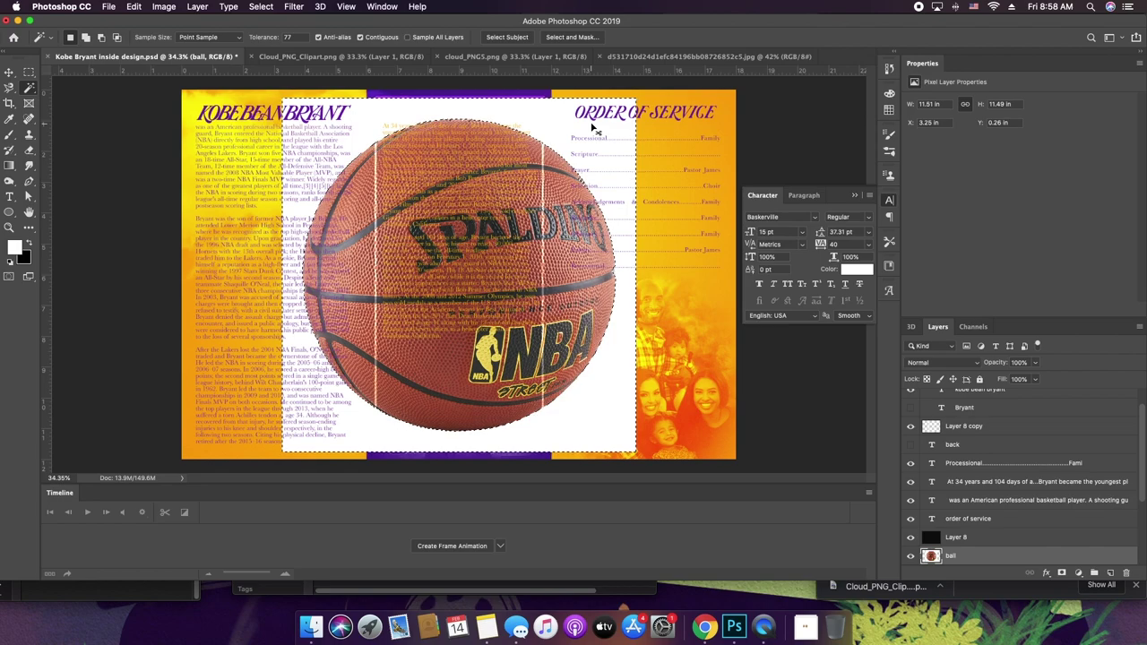
{"action": "key", "text": "super+d"}
{"action": "left_click_drag", "start_coordinate": [274, 37], "coordinate": [251, 36]}
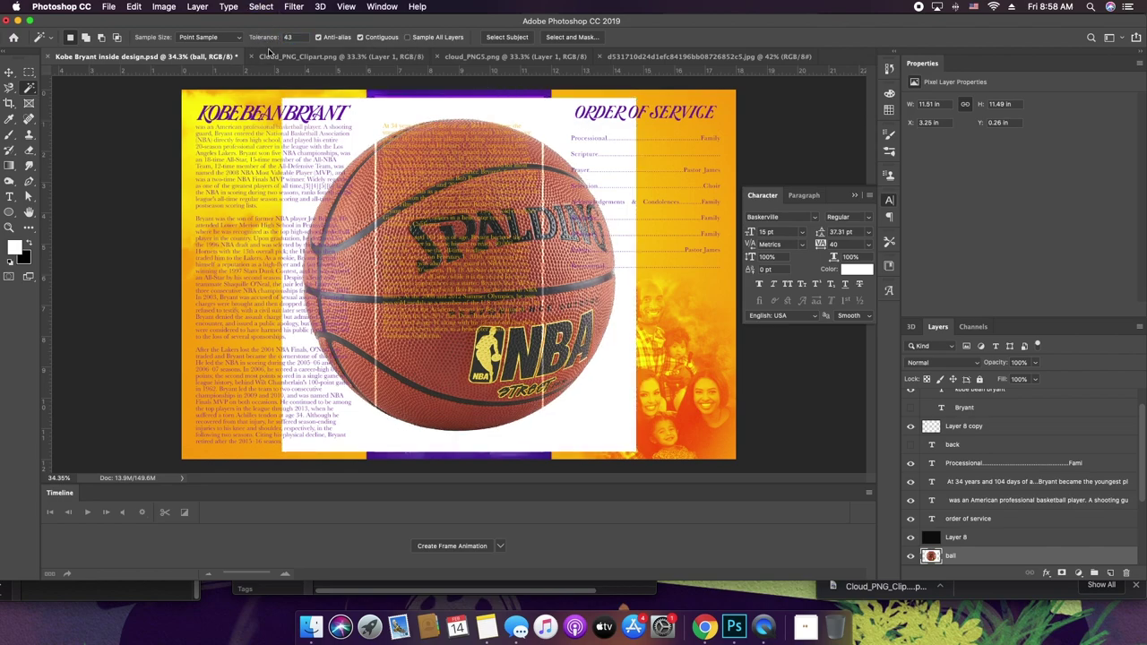
{"action": "left_click", "coordinate": [352, 137]}
{"action": "key", "text": "Delete"}
{"action": "key", "text": "super+d"}
- Scale the basketball down to about 5.75 in wide and position it in the biography panel's lower-left corner, partly off the page
{"action": "key", "text": "v"}
{"action": "left_click_drag", "start_coordinate": [487, 265], "coordinate": [260, 307]}
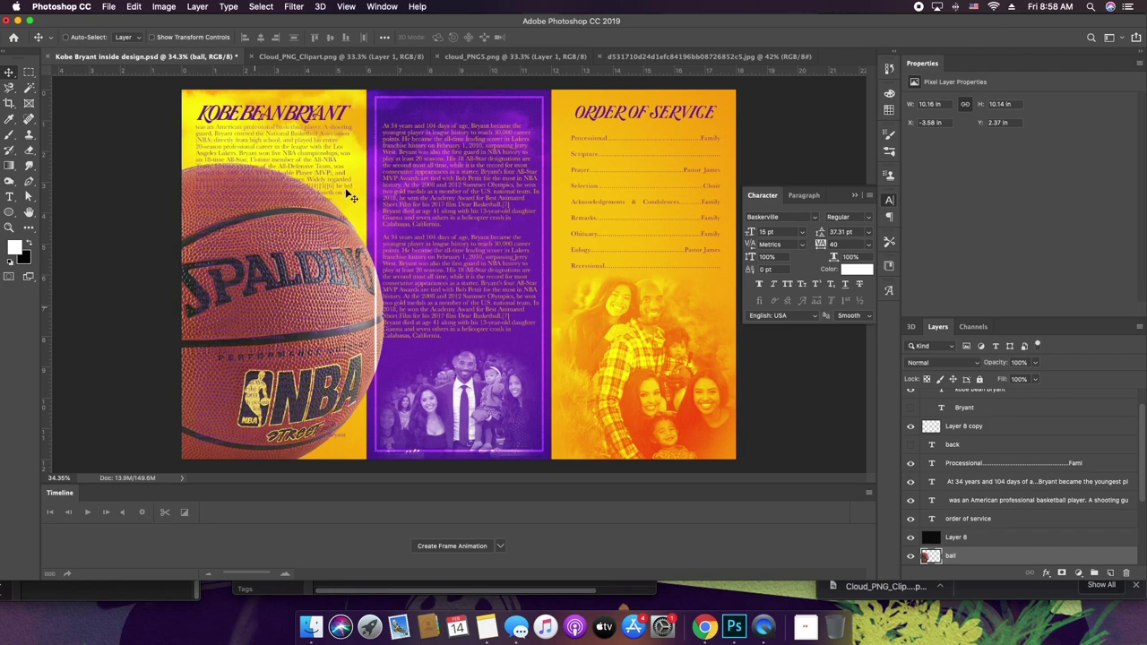
{"action": "key", "text": "super+t"}
{"action": "left_click_drag", "start_coordinate": [385, 162], "coordinate": [248, 299]}
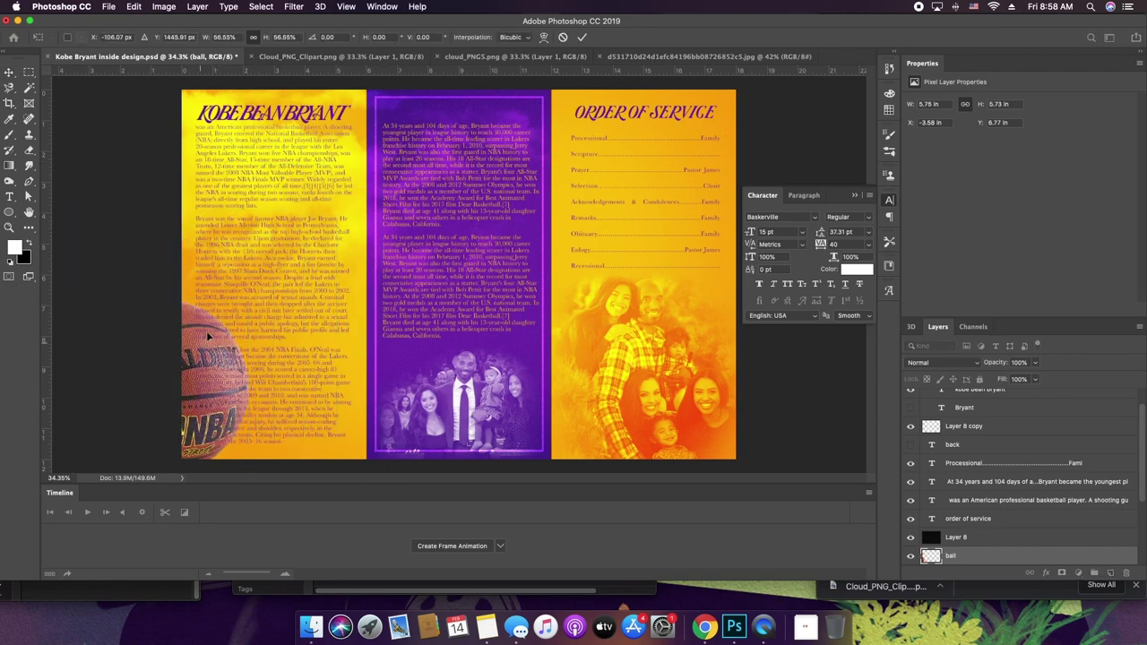
{"action": "key", "text": "Return"}
{"action": "mouse_move", "coordinate": [260, 348]}
{"action": "left_mouse_down"}
{"action": "mouse_move", "coordinate": [235, 349]}
{"action": "mouse_move", "coordinate": [257, 353]}
{"action": "left_mouse_up"}
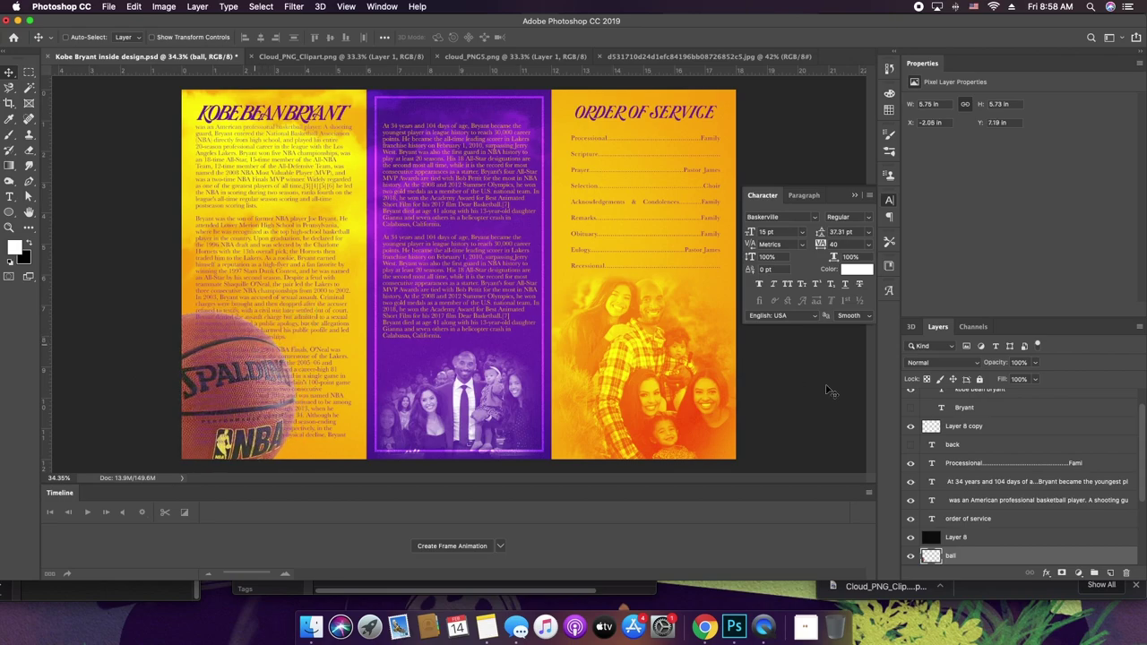
- Blend the ball layer in Overlay mode and move the basketball fully inside the biography panel's lower area, at about X 0 in, Y 7.97 in
{"action": "left_click", "coordinate": [954, 364]}
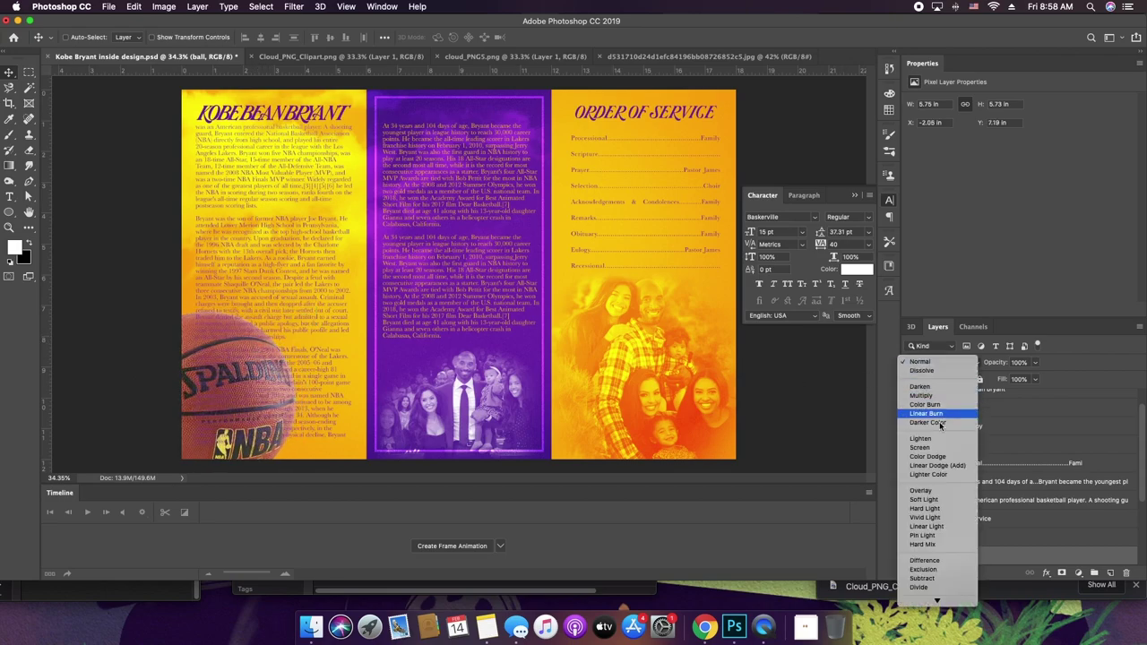
{"action": "left_click", "coordinate": [926, 491]}
{"action": "left_click_drag", "start_coordinate": [236, 373], "coordinate": [300, 394]}
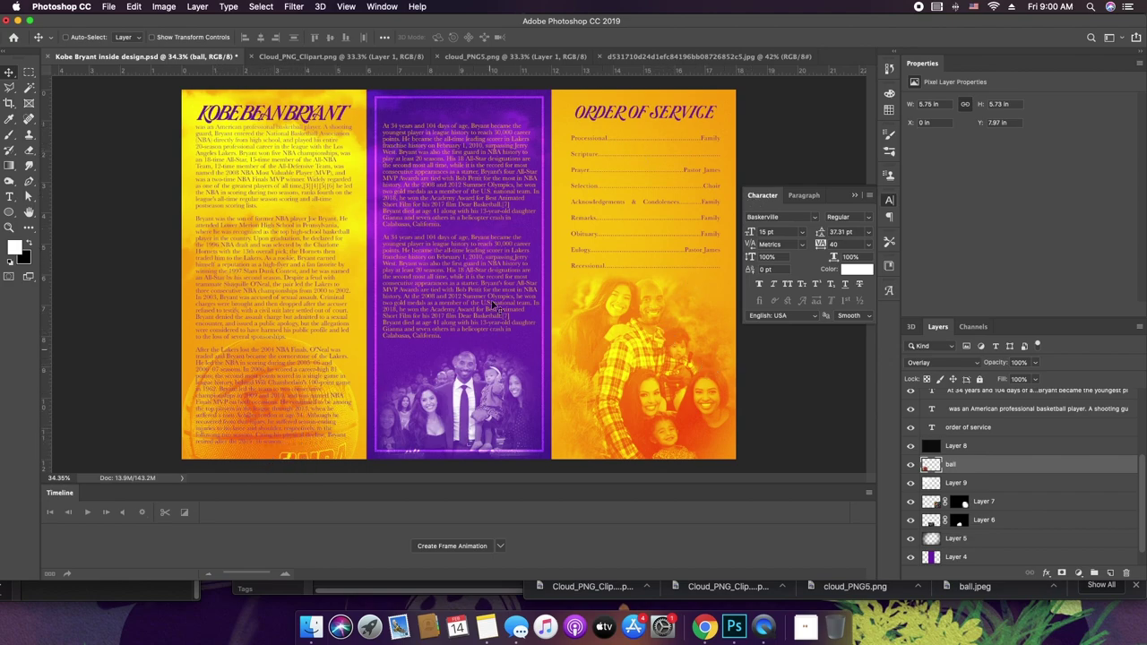
- Open the recent file Kobe Bryant outside design.psd and collapse the Character settings to review the outside pages unobstructed
{"action": "left_click", "coordinate": [107, 7]}
{"action": "mouse_move", "coordinate": [111, 68]}
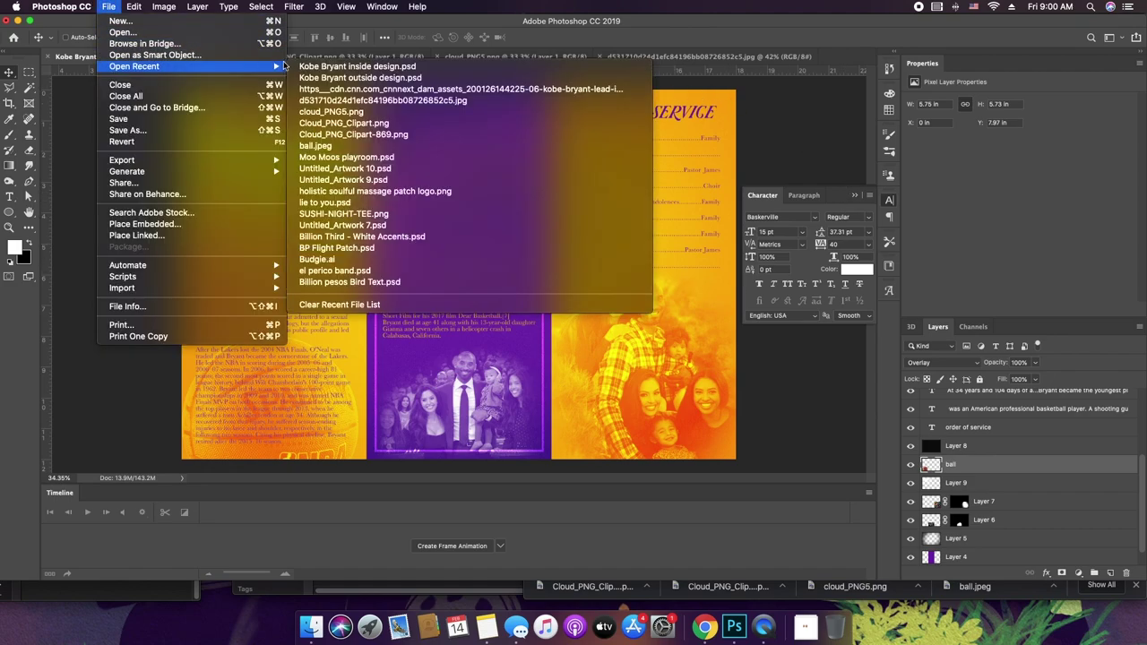
{"action": "left_click", "coordinate": [333, 78]}
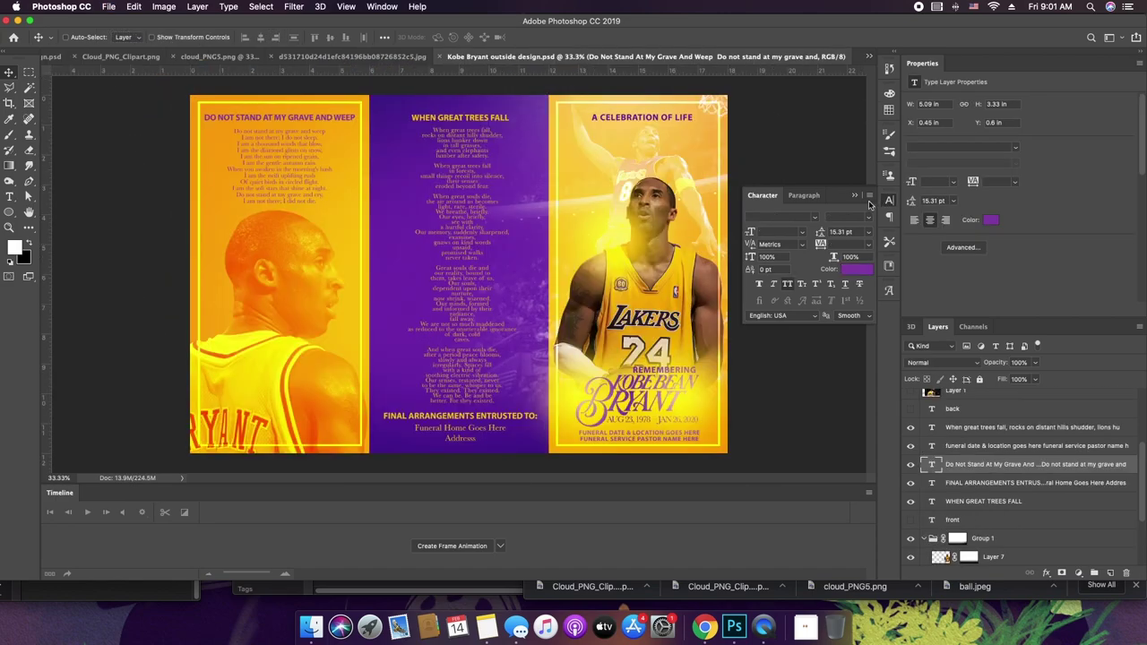
{"action": "left_click", "coordinate": [856, 196]}
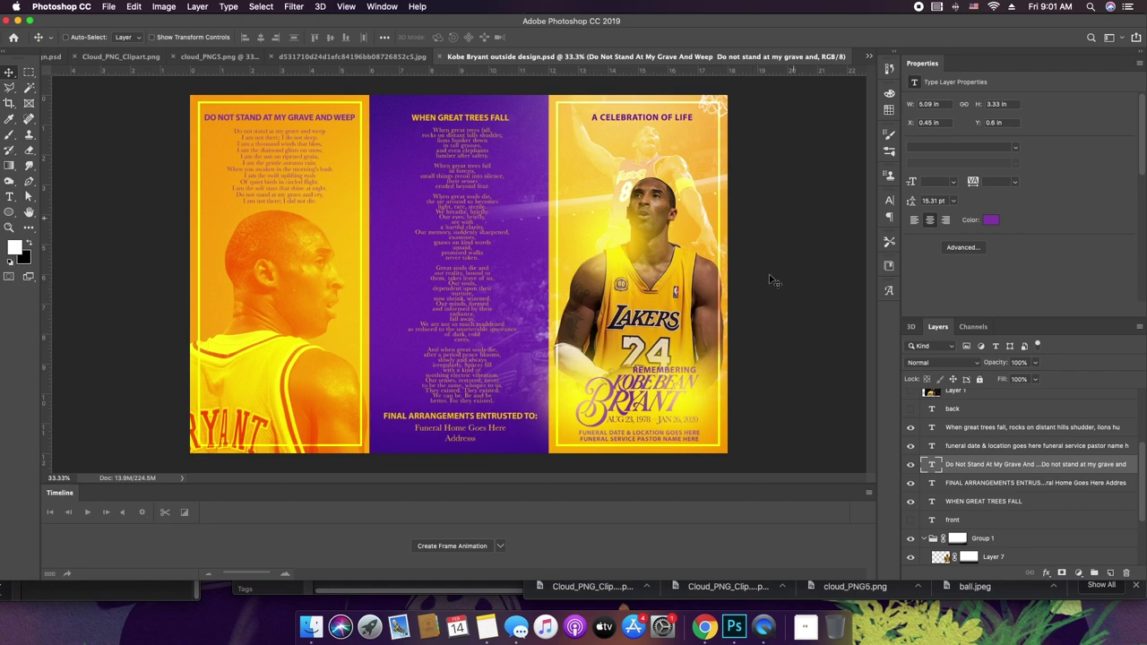
{"action": "right_click", "coordinate": [763, 626]}
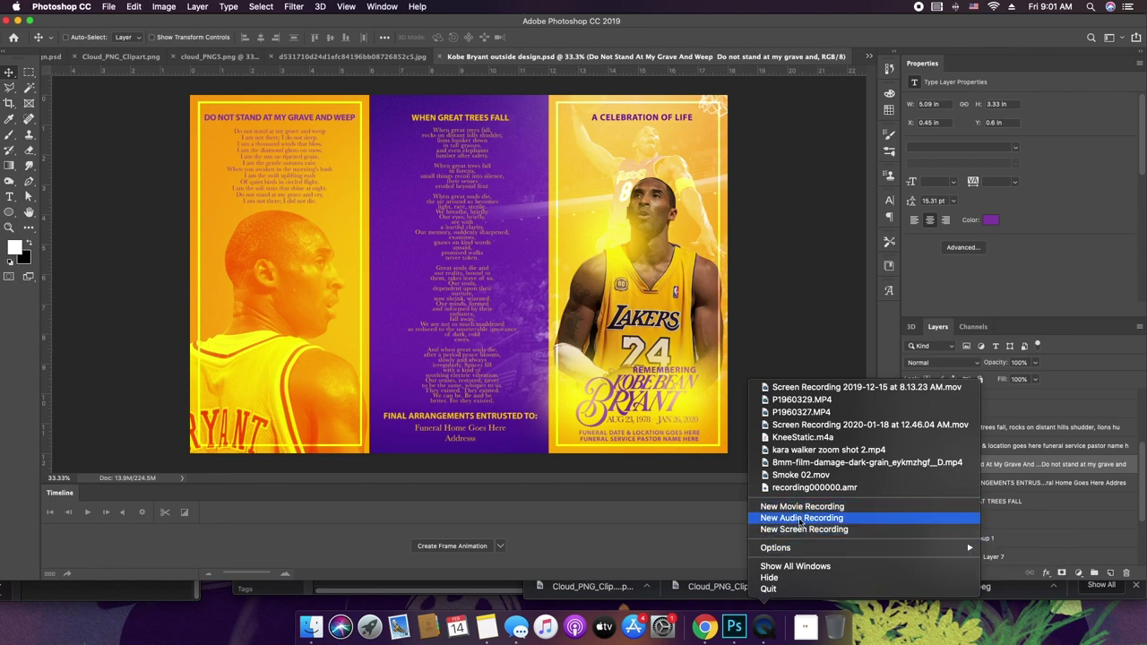
{"action": "left_click", "coordinate": [680, 496]}
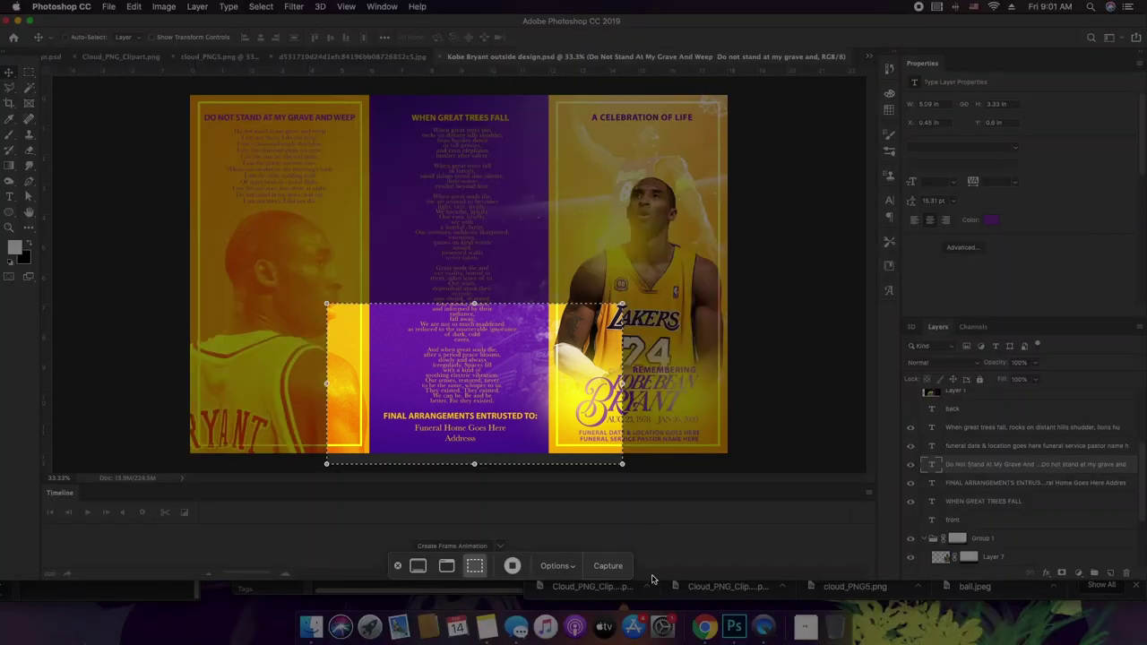